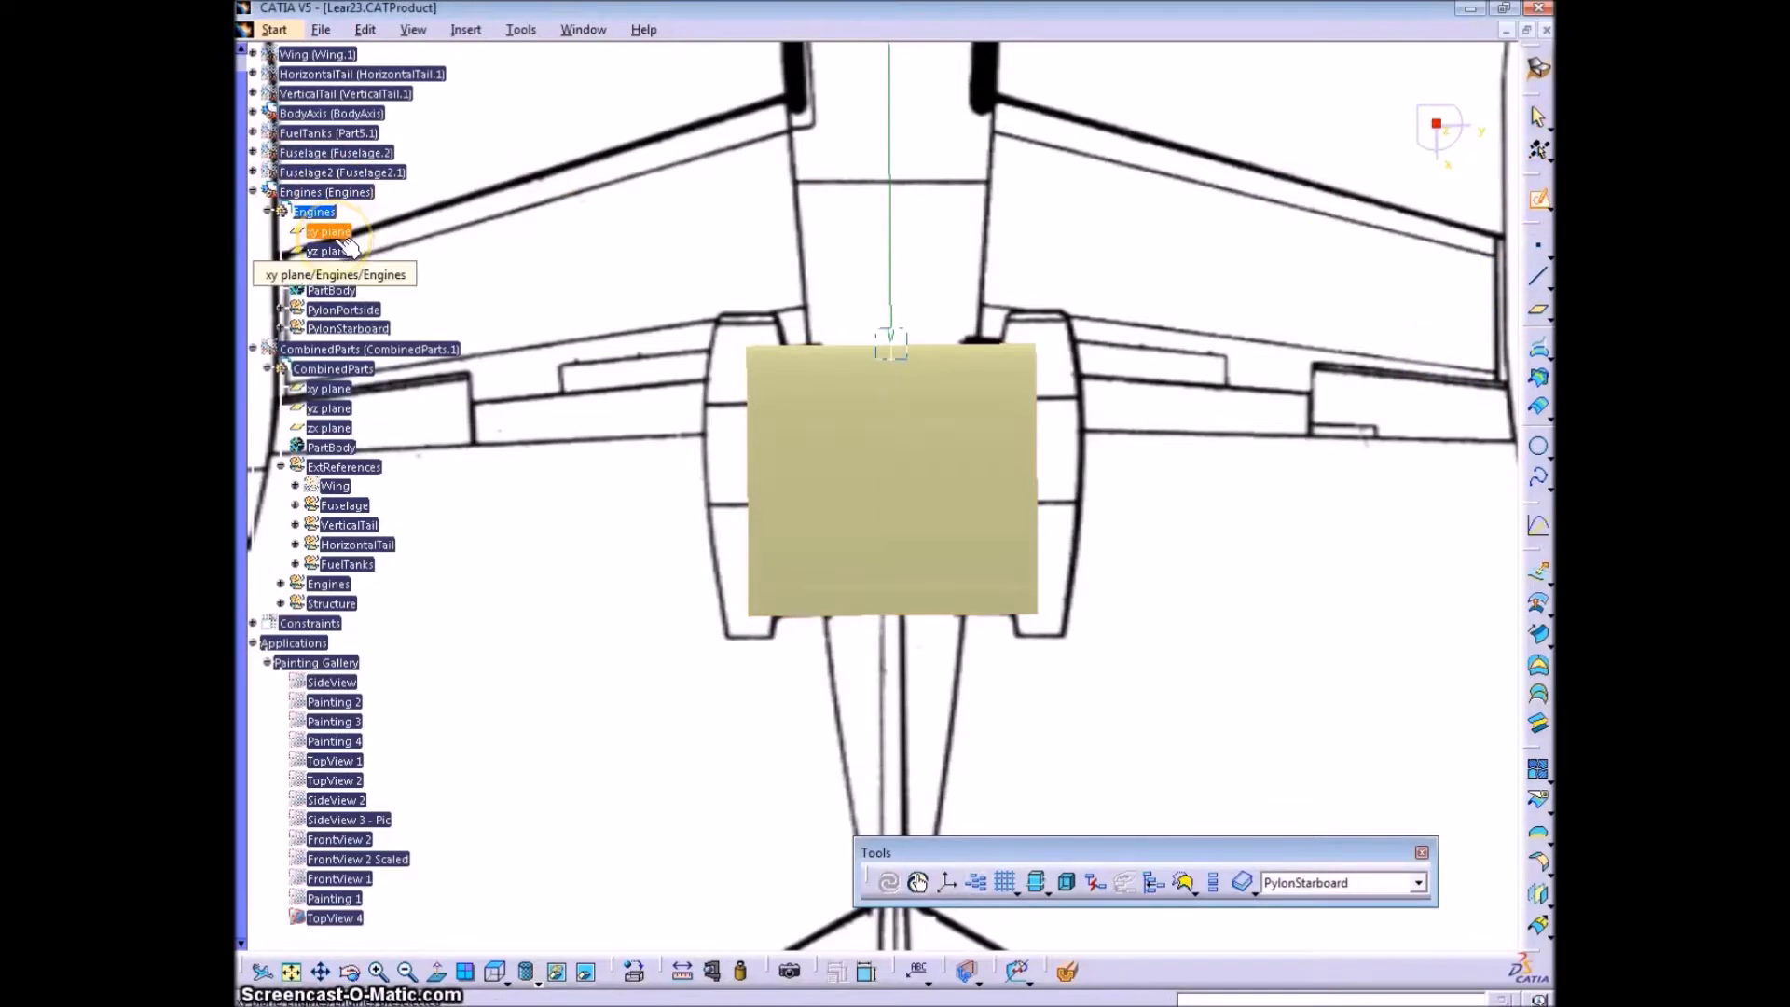
# - Open a sketch on the Engines part's xy plane and hide the PylonPortside set to expose the nacelle in the drawing
pyautogui.click(341, 240)
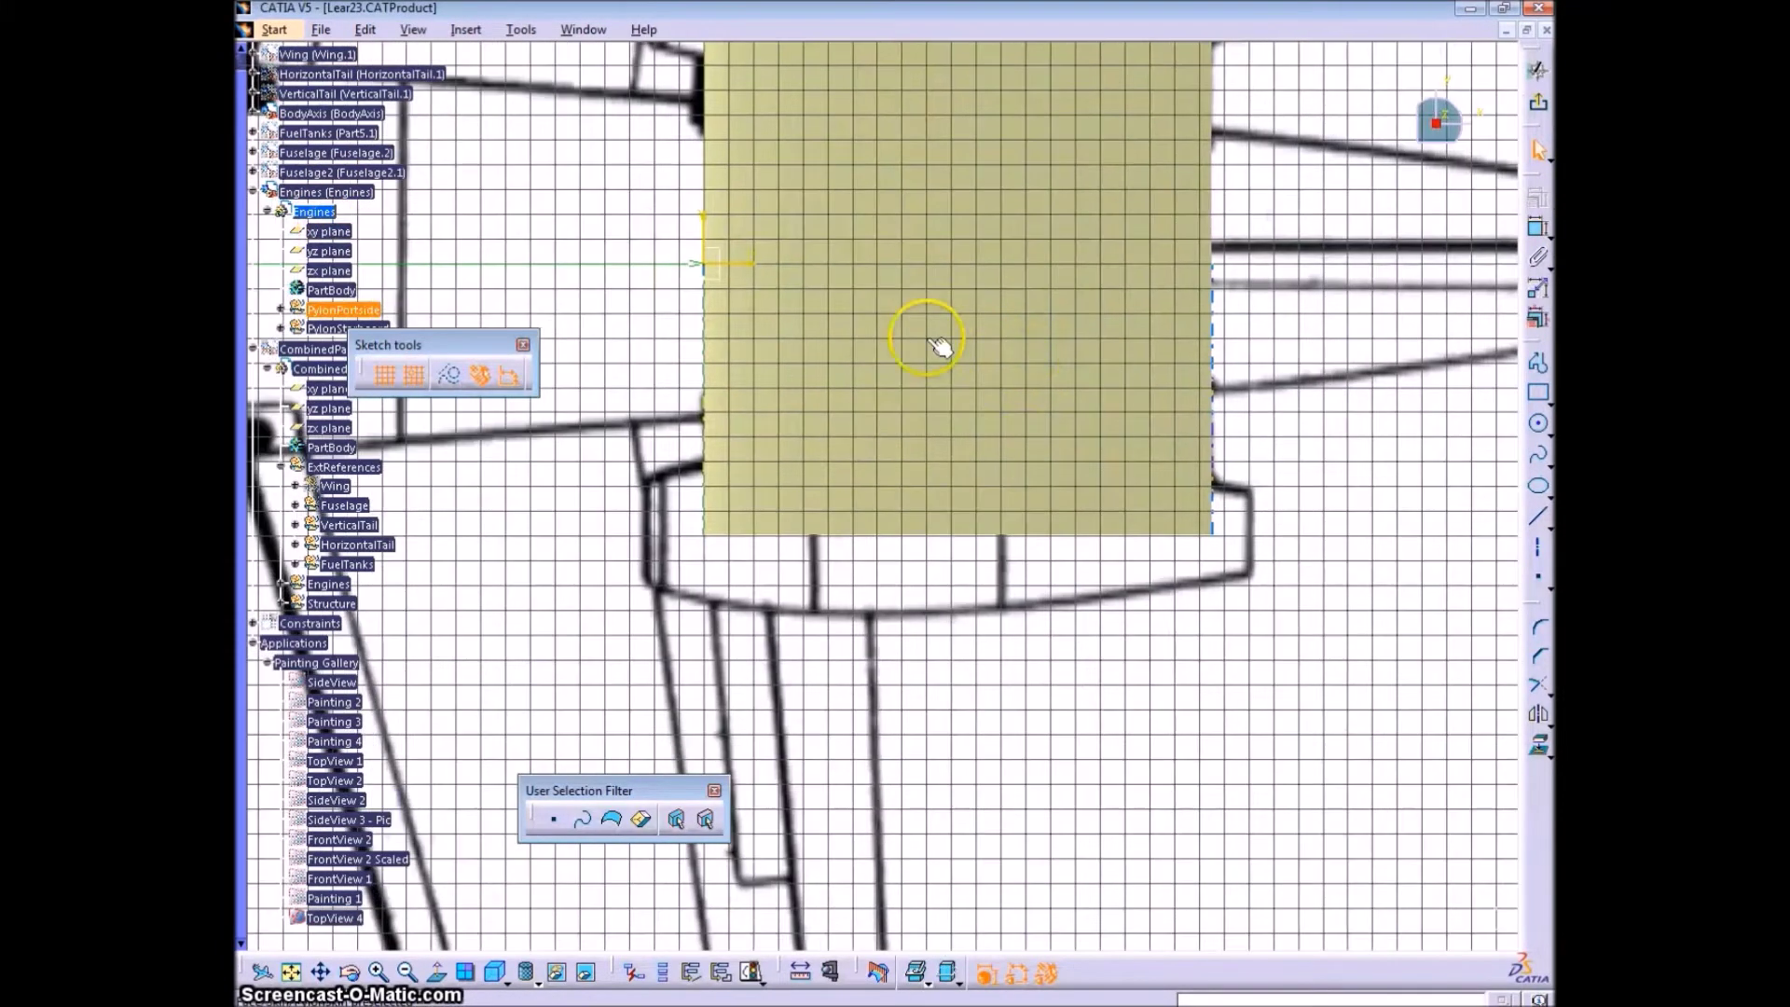
pyautogui.rightClick(932, 346)
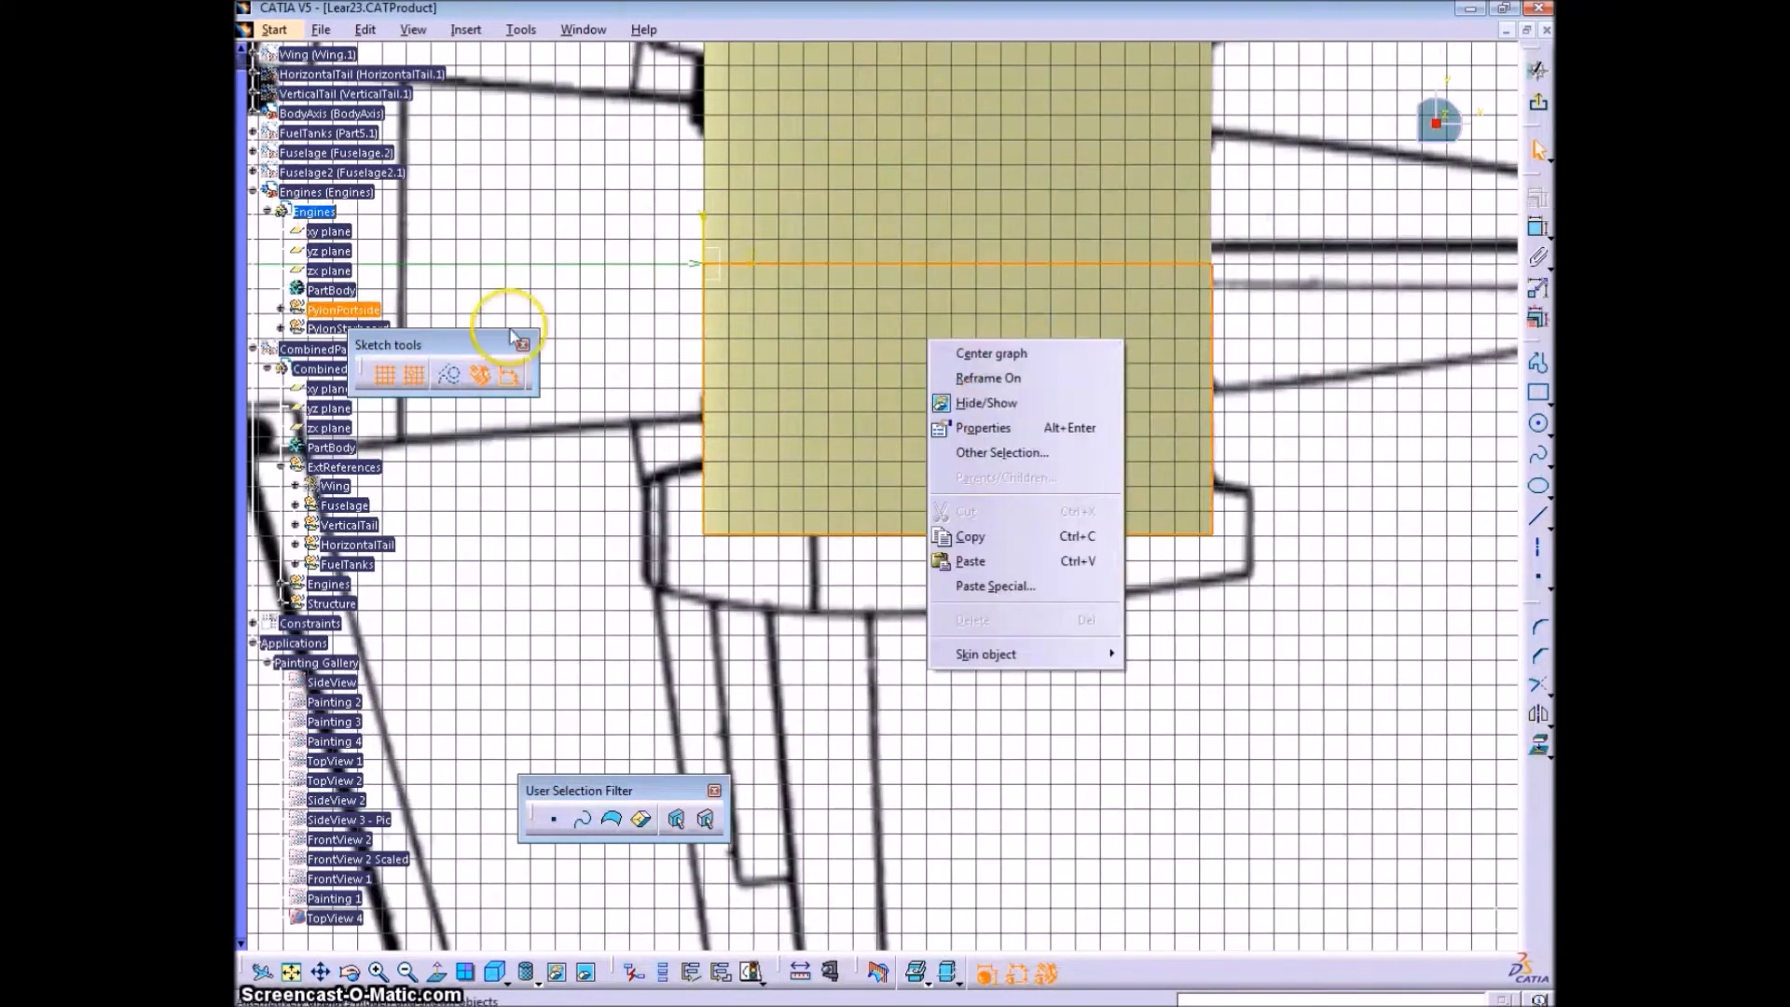
pyautogui.rightClick(334, 313)
pyautogui.click(410, 377)
pyautogui.moveTo(829, 560); pyautogui.dragTo(935, 420, button='middle')
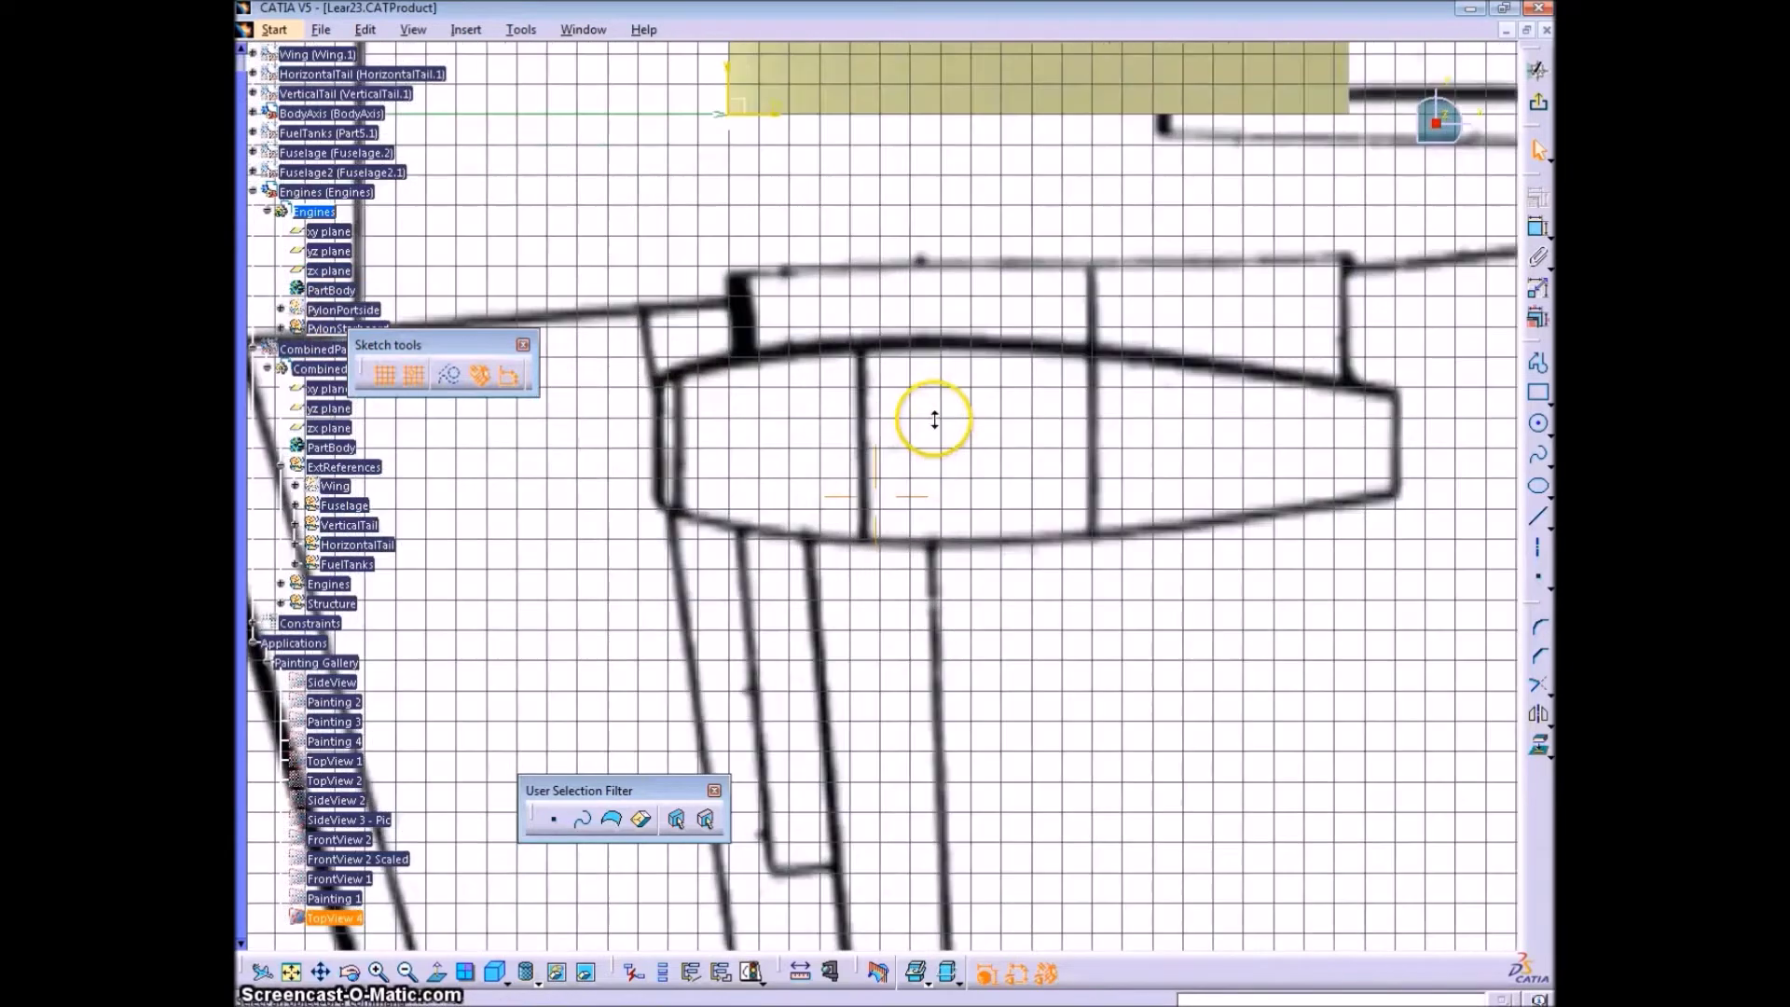
# - Trace the nacelle's inboard outline in the top-view drawing with a five-point spline from front to rear end
pyautogui.click(1537, 455)
pyautogui.moveTo(1042, 404); pyautogui.dragTo(1180, 499, button='middle')
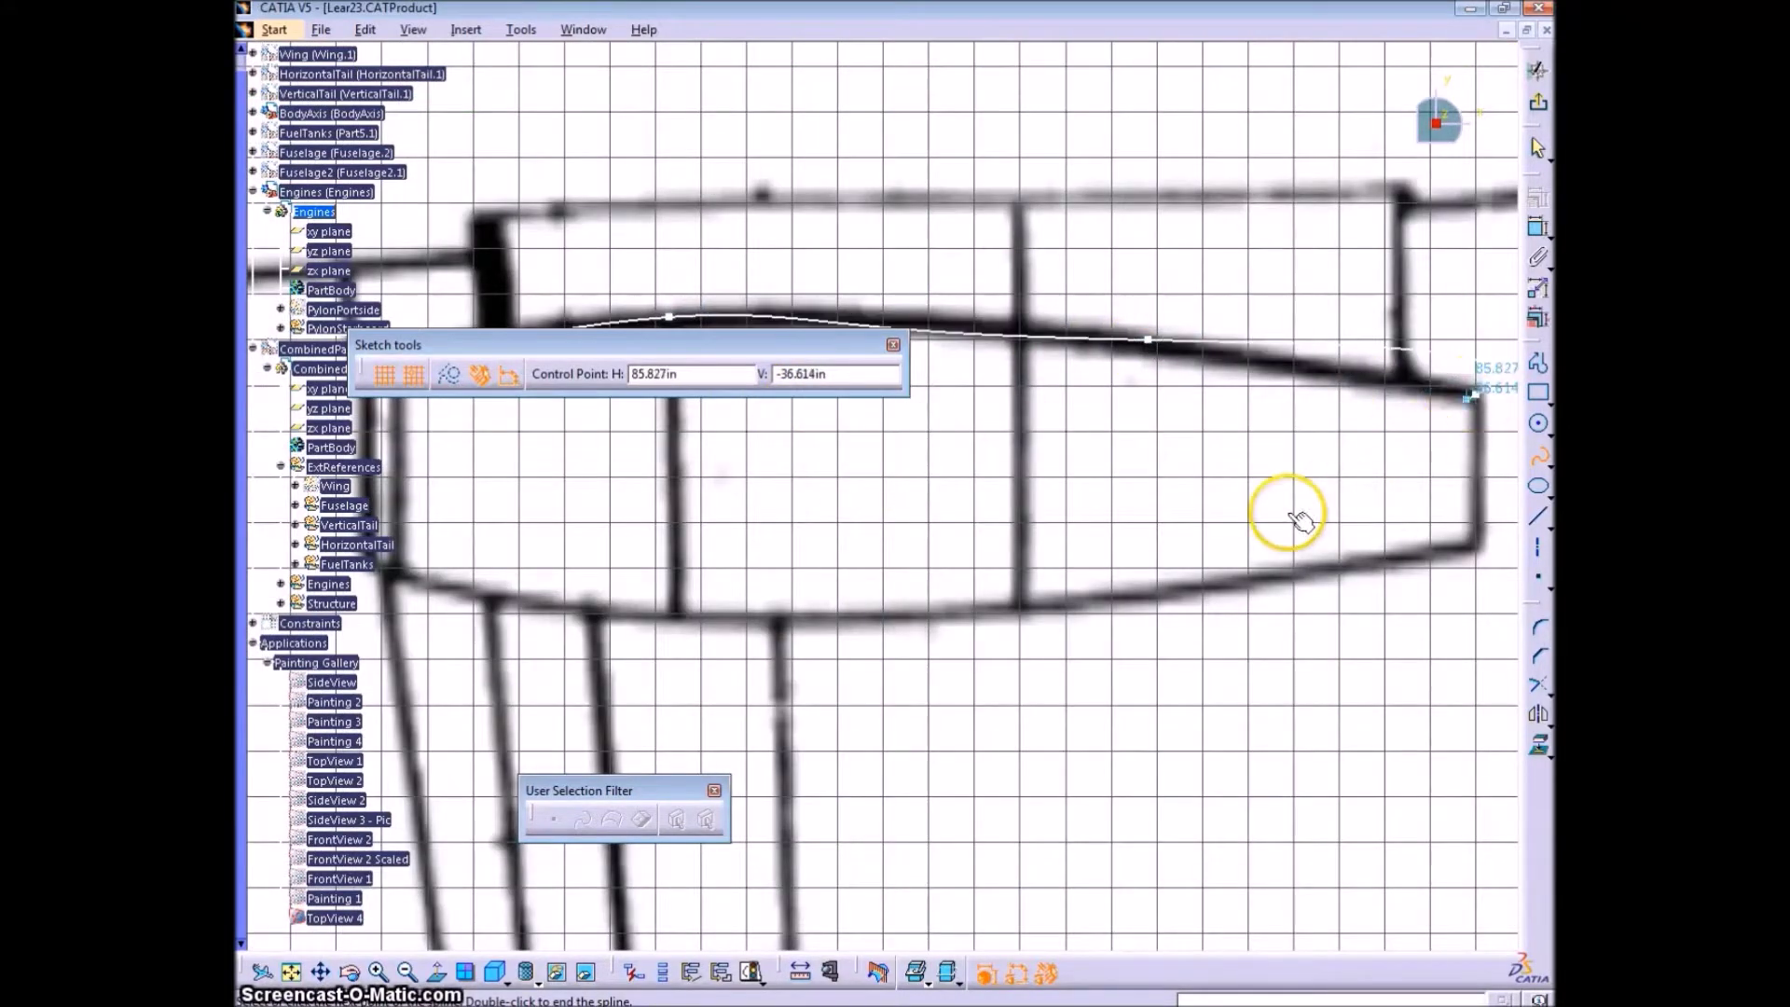
pyautogui.moveTo(1140, 529); pyautogui.dragTo(1159, 459, button='middle')
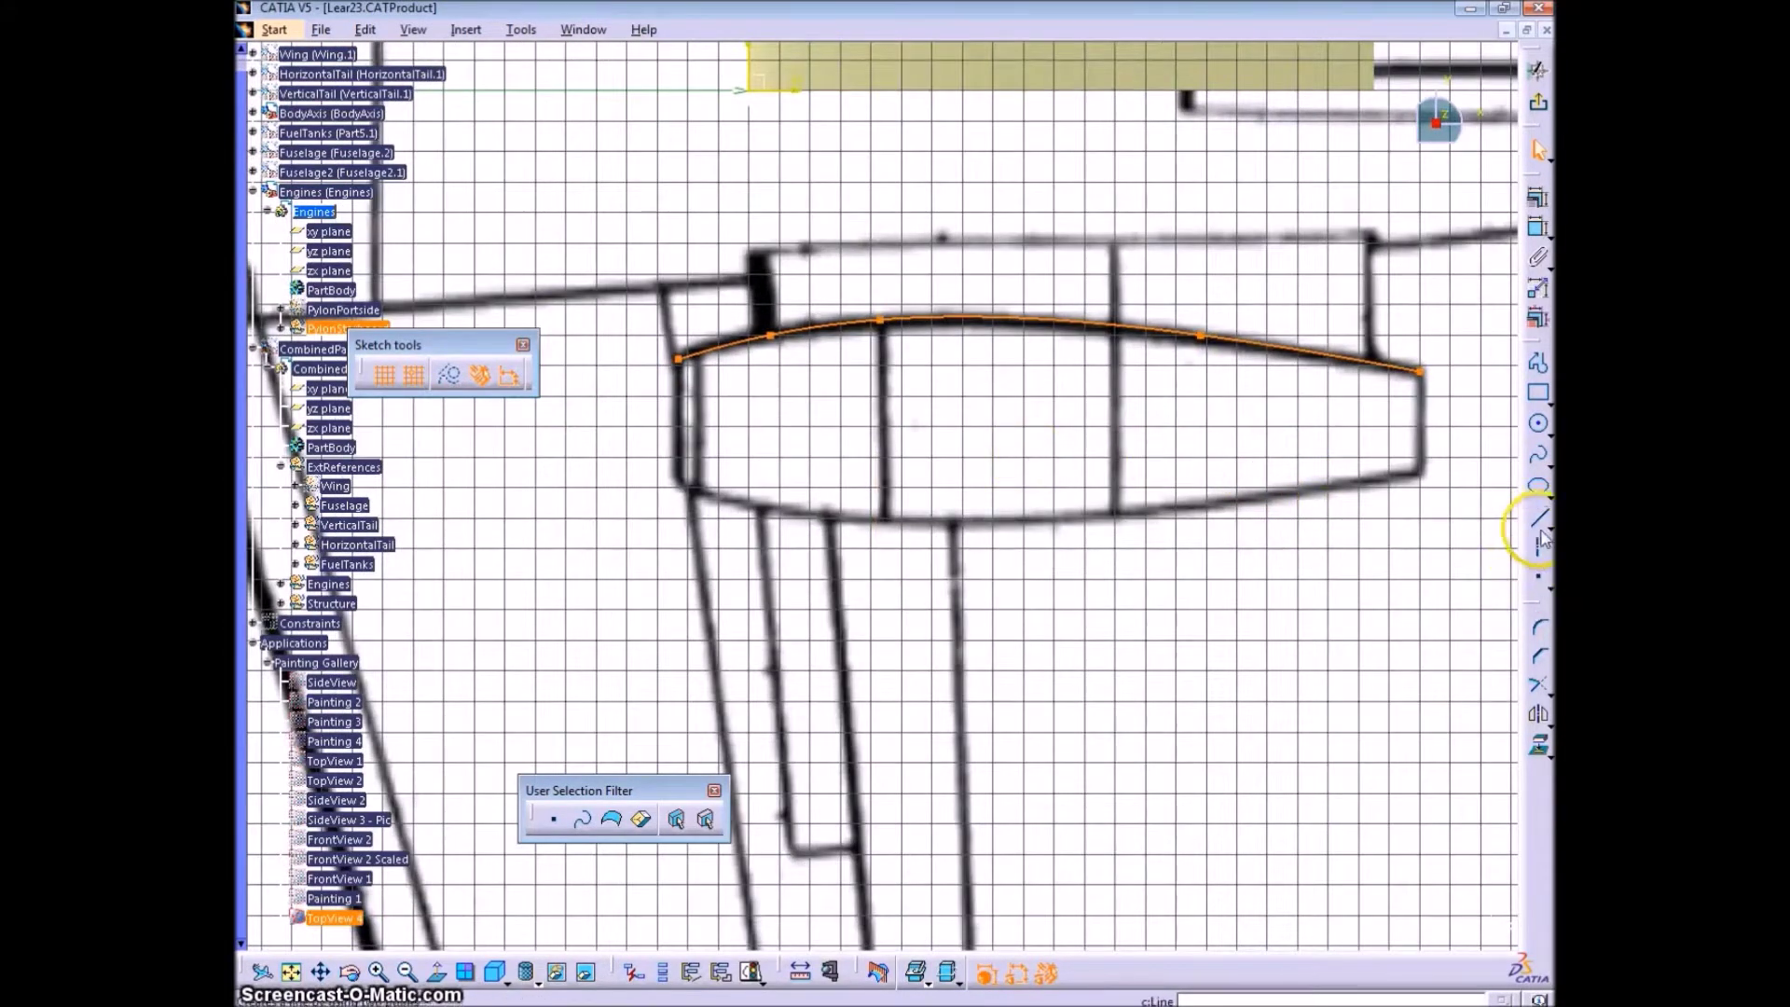
# - Draw a lengthwise line along the nacelle's centreline and convert it to a construction element
pyautogui.click(1538, 522)
pyautogui.click(622, 426)
pyautogui.click(1419, 426)
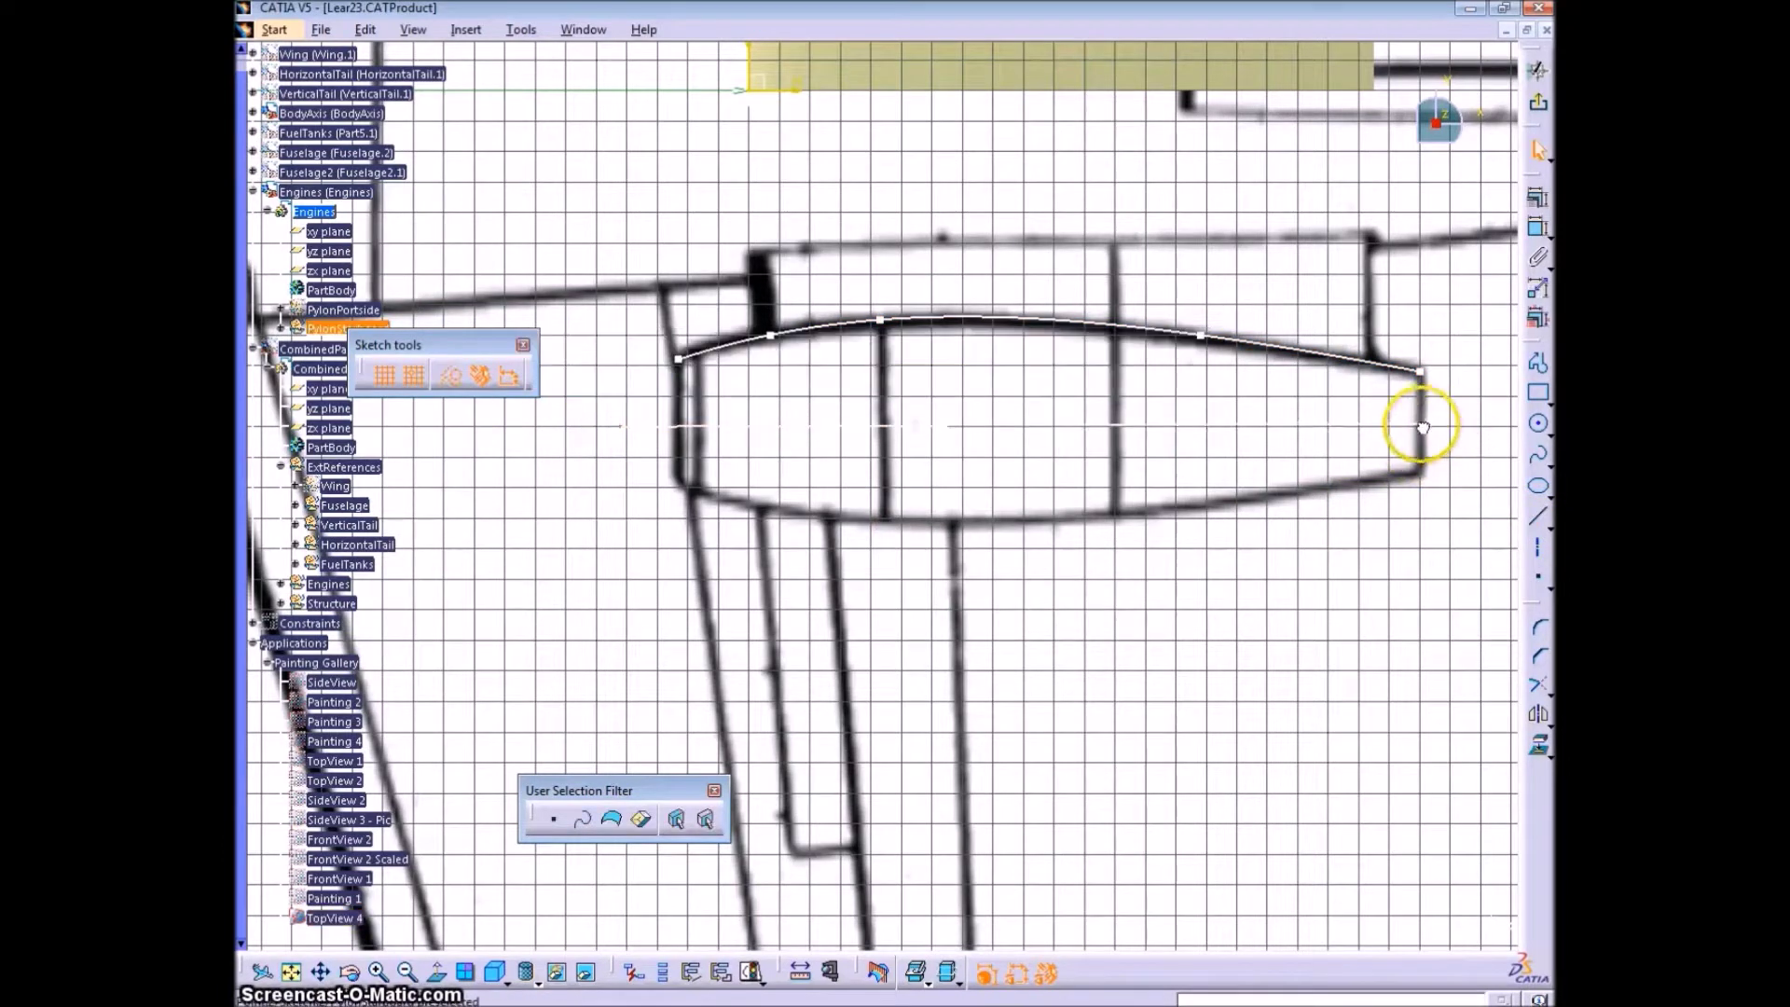
pyautogui.moveTo(1051, 426); pyautogui.dragTo(1052, 416)
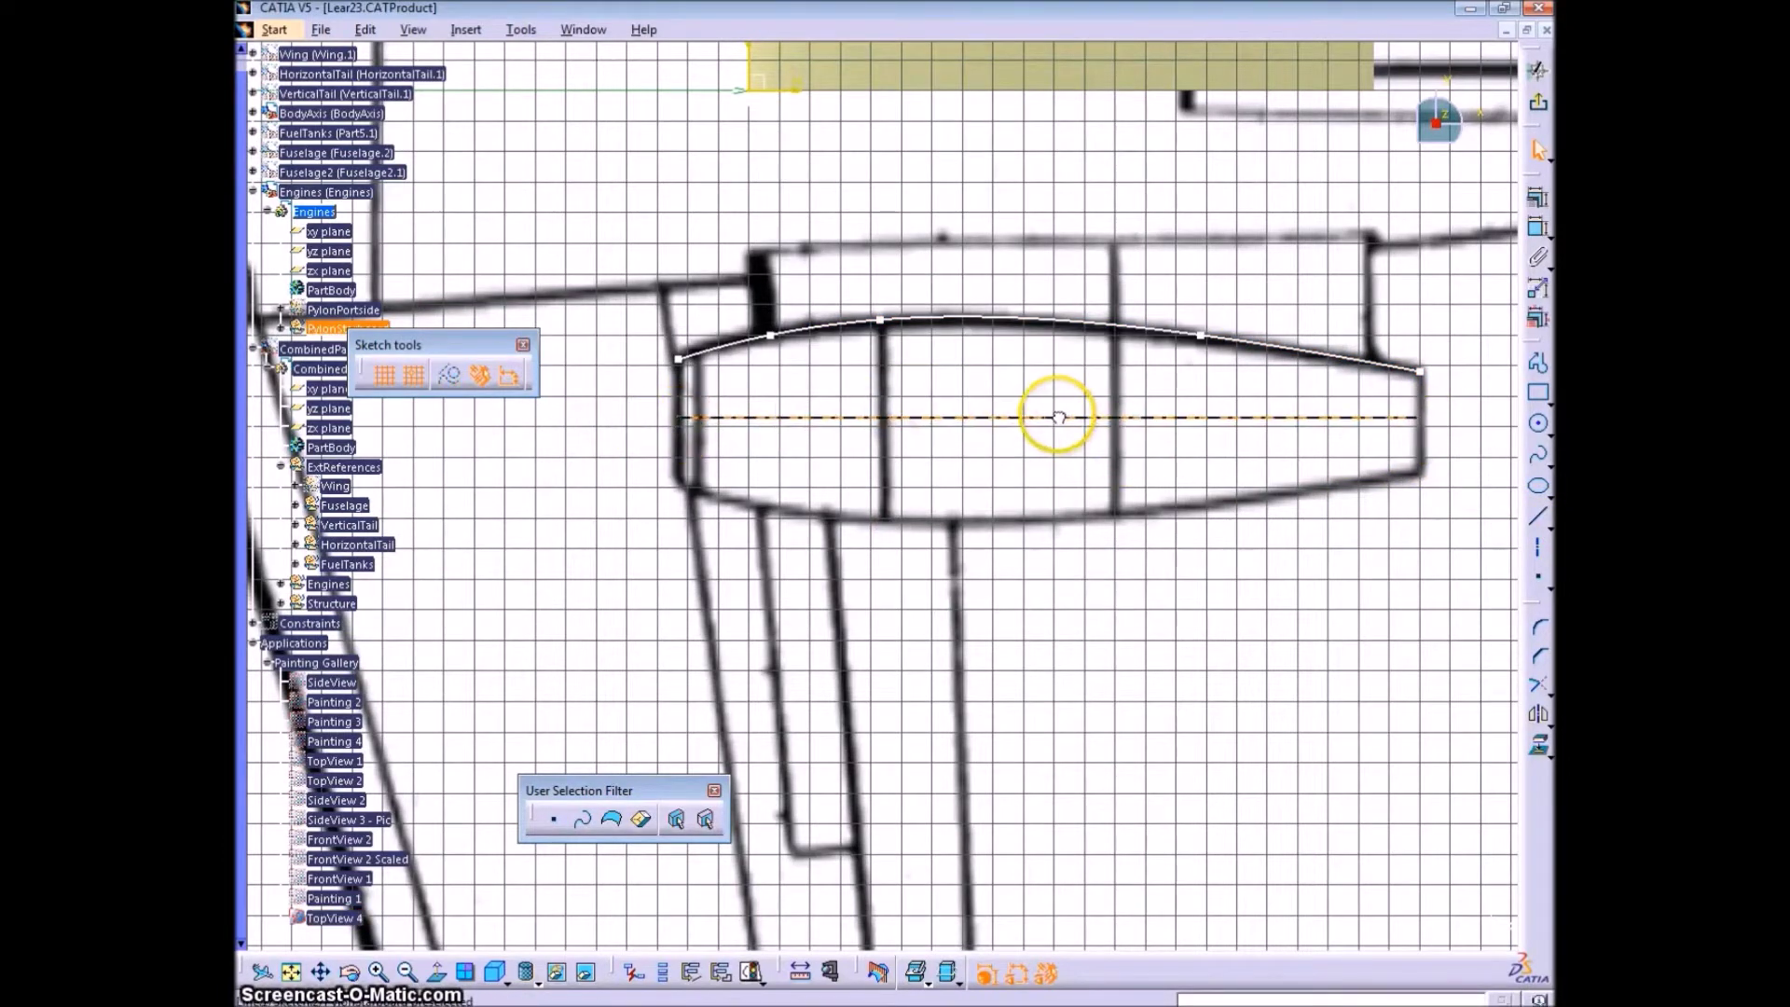
pyautogui.click(446, 375)
# - Mirror the inboard spline about the construction centreline to form the nacelle's outboard outline
pyautogui.click(1091, 323)
pyautogui.click(1536, 715)
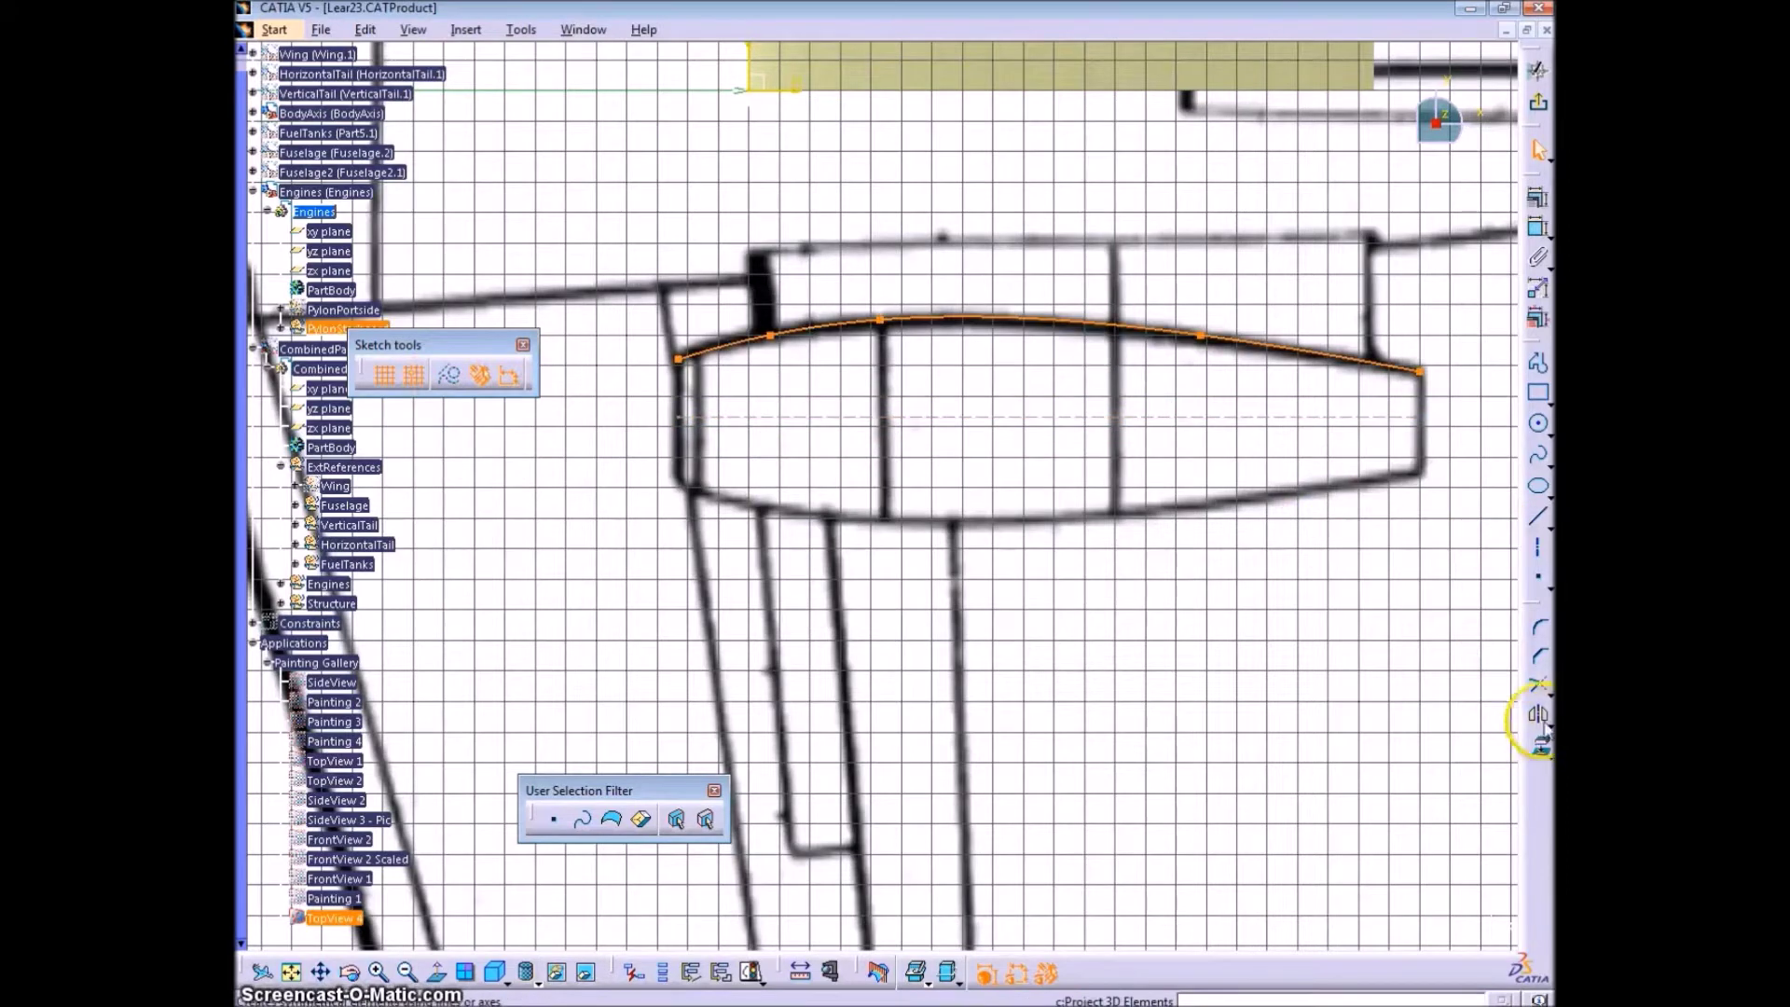
pyautogui.click(1190, 416)
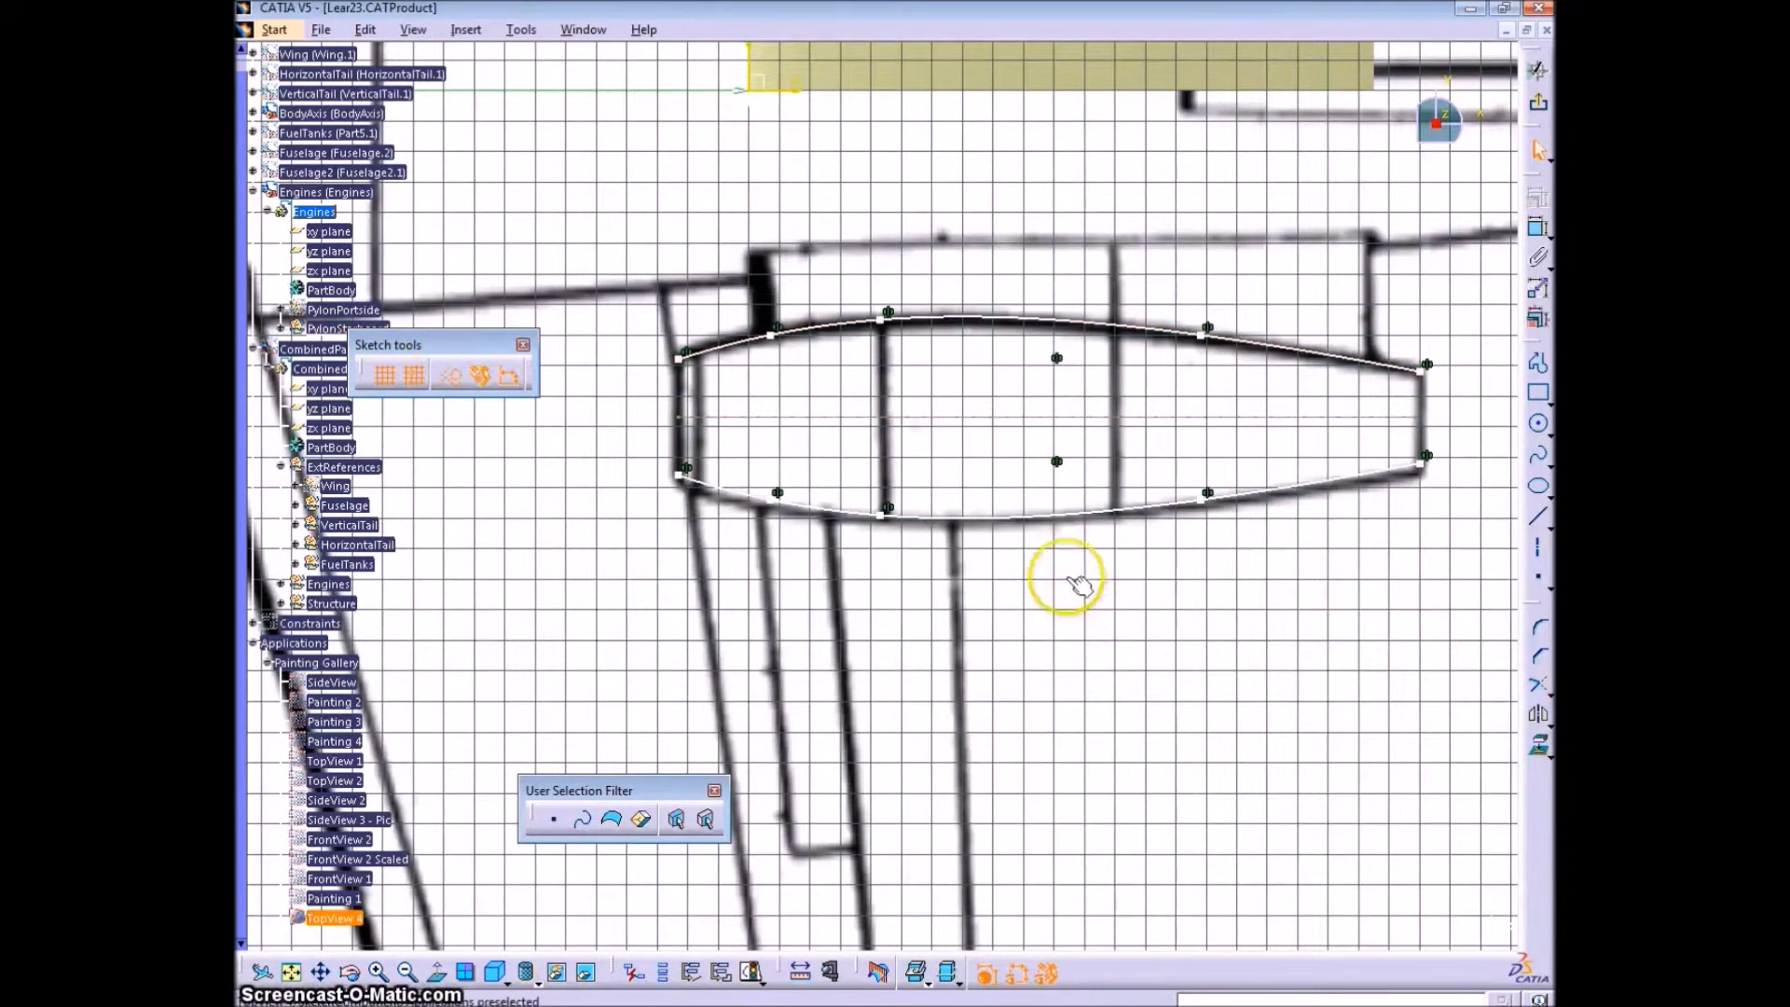
# - Adjust the splines, centreline and end points to match the drawn nacelle outline, and exit the sketch
pyautogui.click(995, 520)
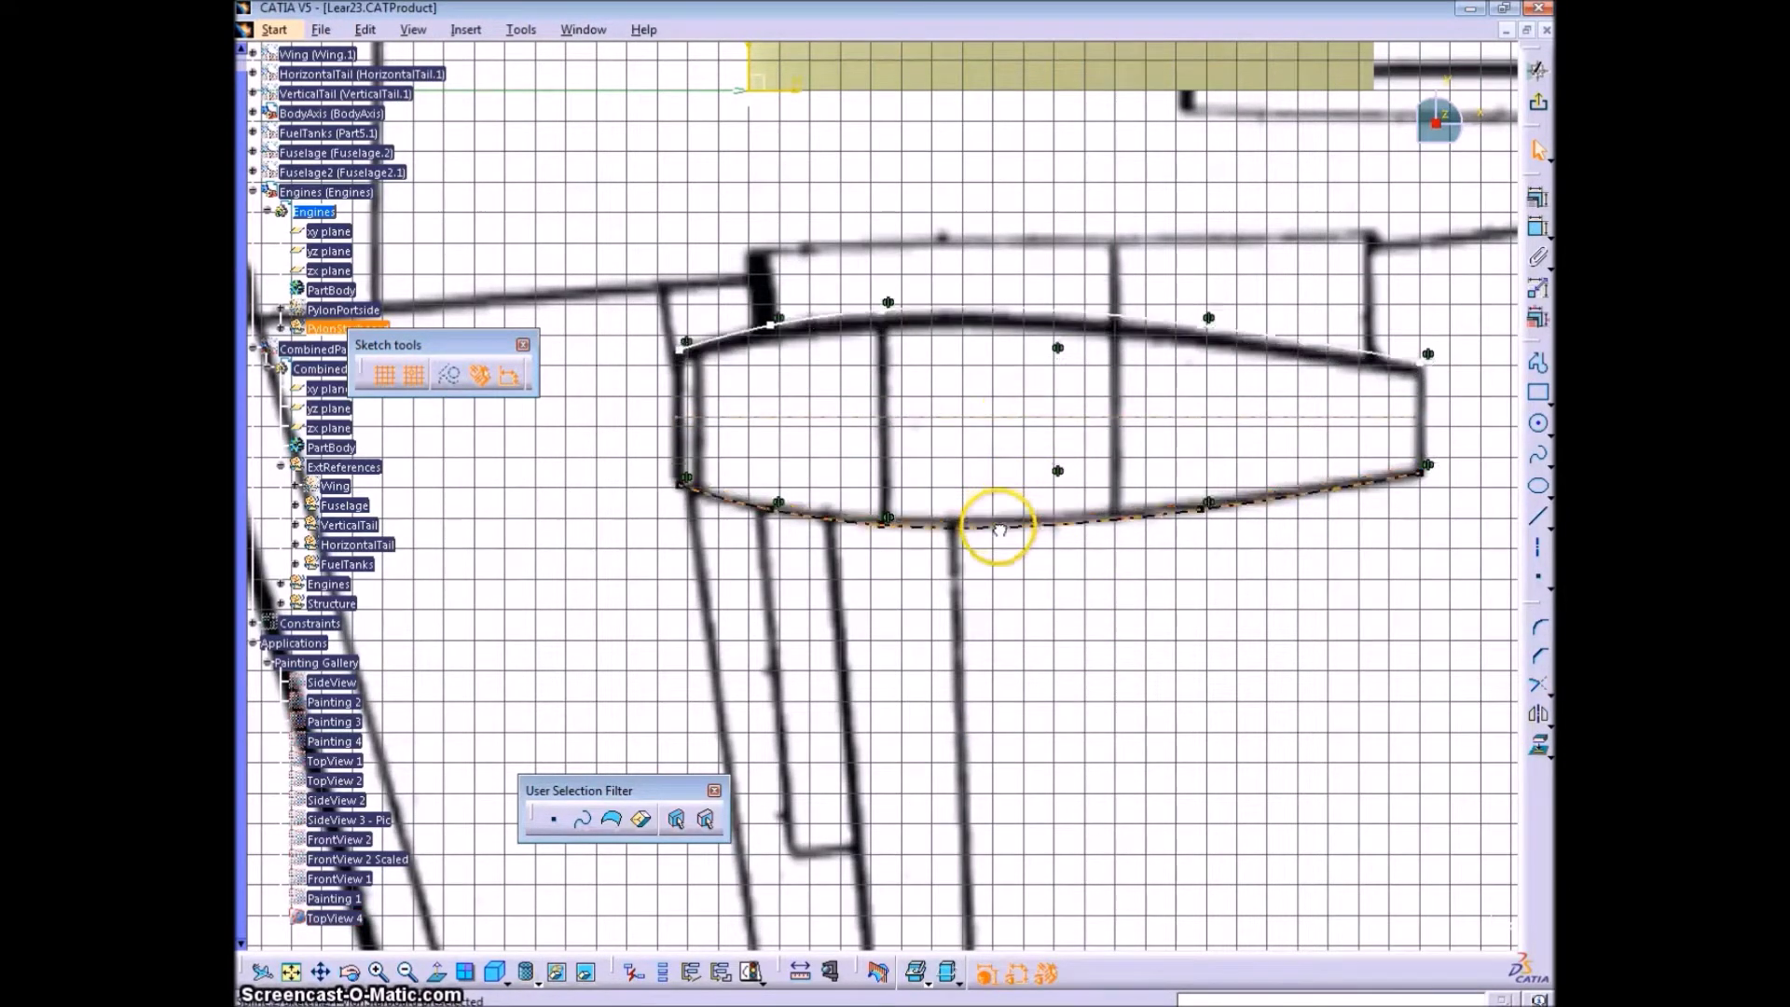
pyautogui.click(1023, 420)
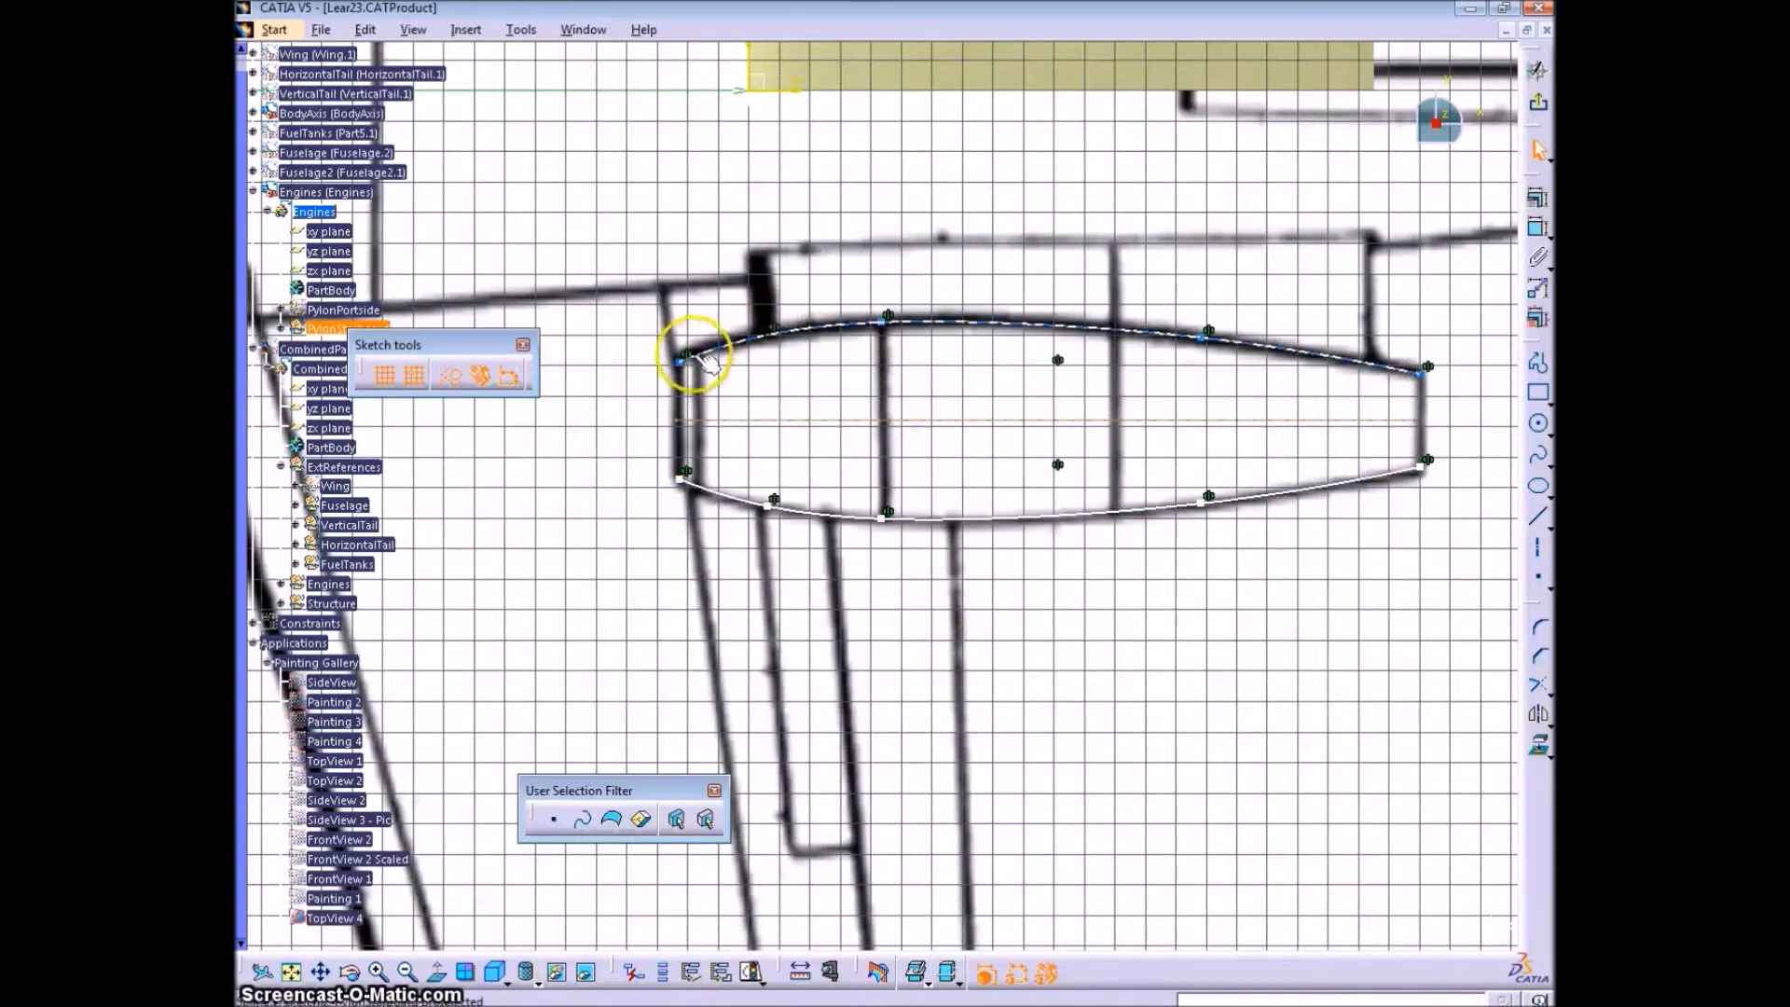
pyautogui.click(685, 362)
pyautogui.moveTo(827, 404)
pyautogui.mouseDown(button='middle')
pyautogui.moveTo(1054, 403)
pyautogui.moveTo(971, 381)
pyautogui.mouseUp(button='middle')
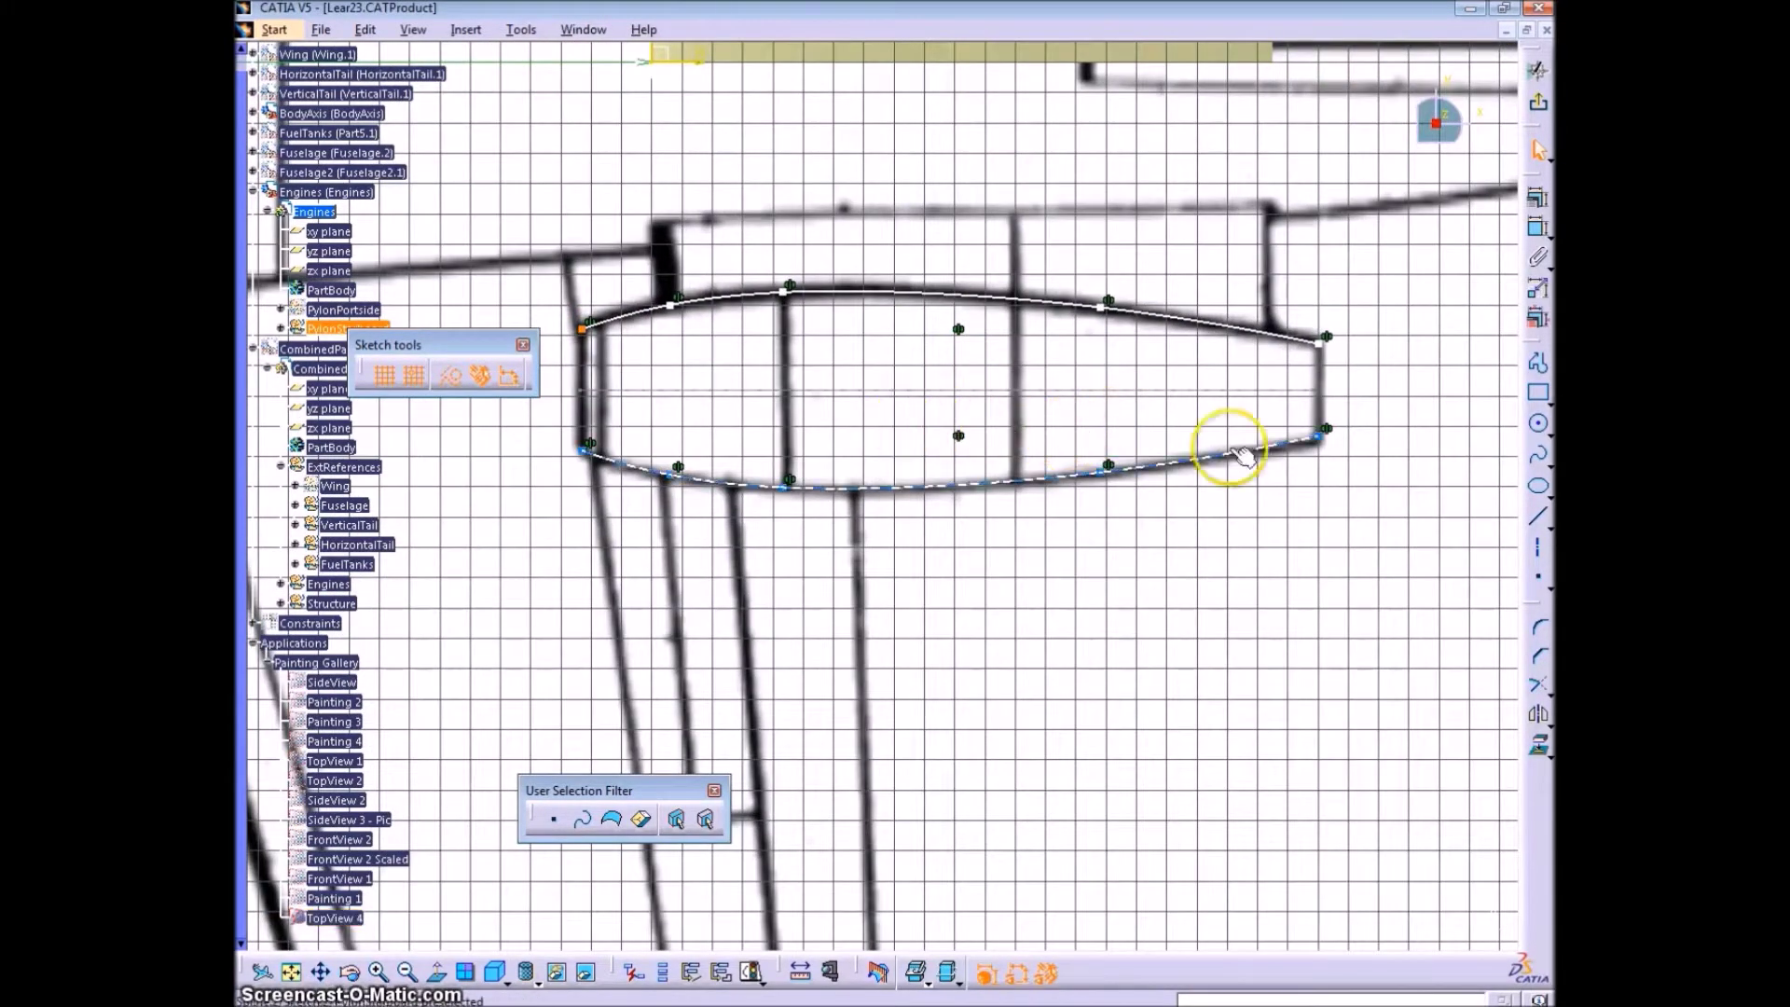
pyautogui.moveTo(1318, 435); pyautogui.dragTo(1318, 447)
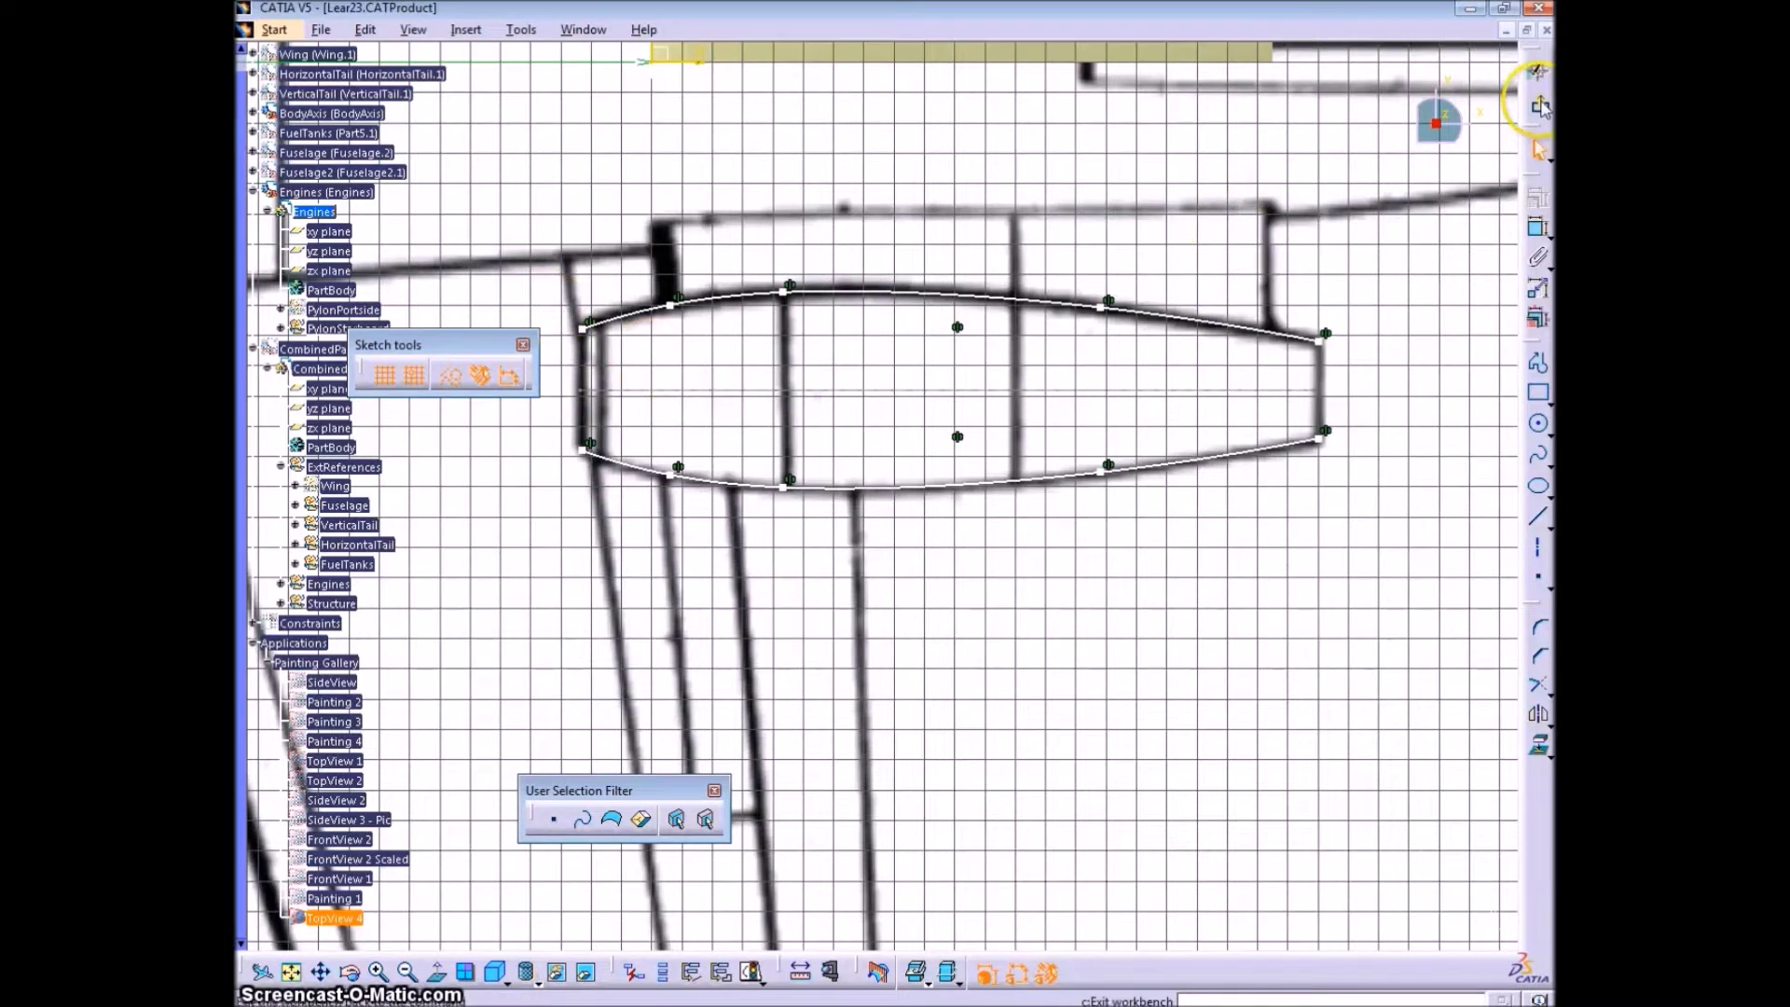
pyautogui.click(1540, 107)
# - Insert a geometrical set named NacellePortside under Engines, containing Sketch.2 from the PylonStarboard set
pyautogui.click(280, 328)
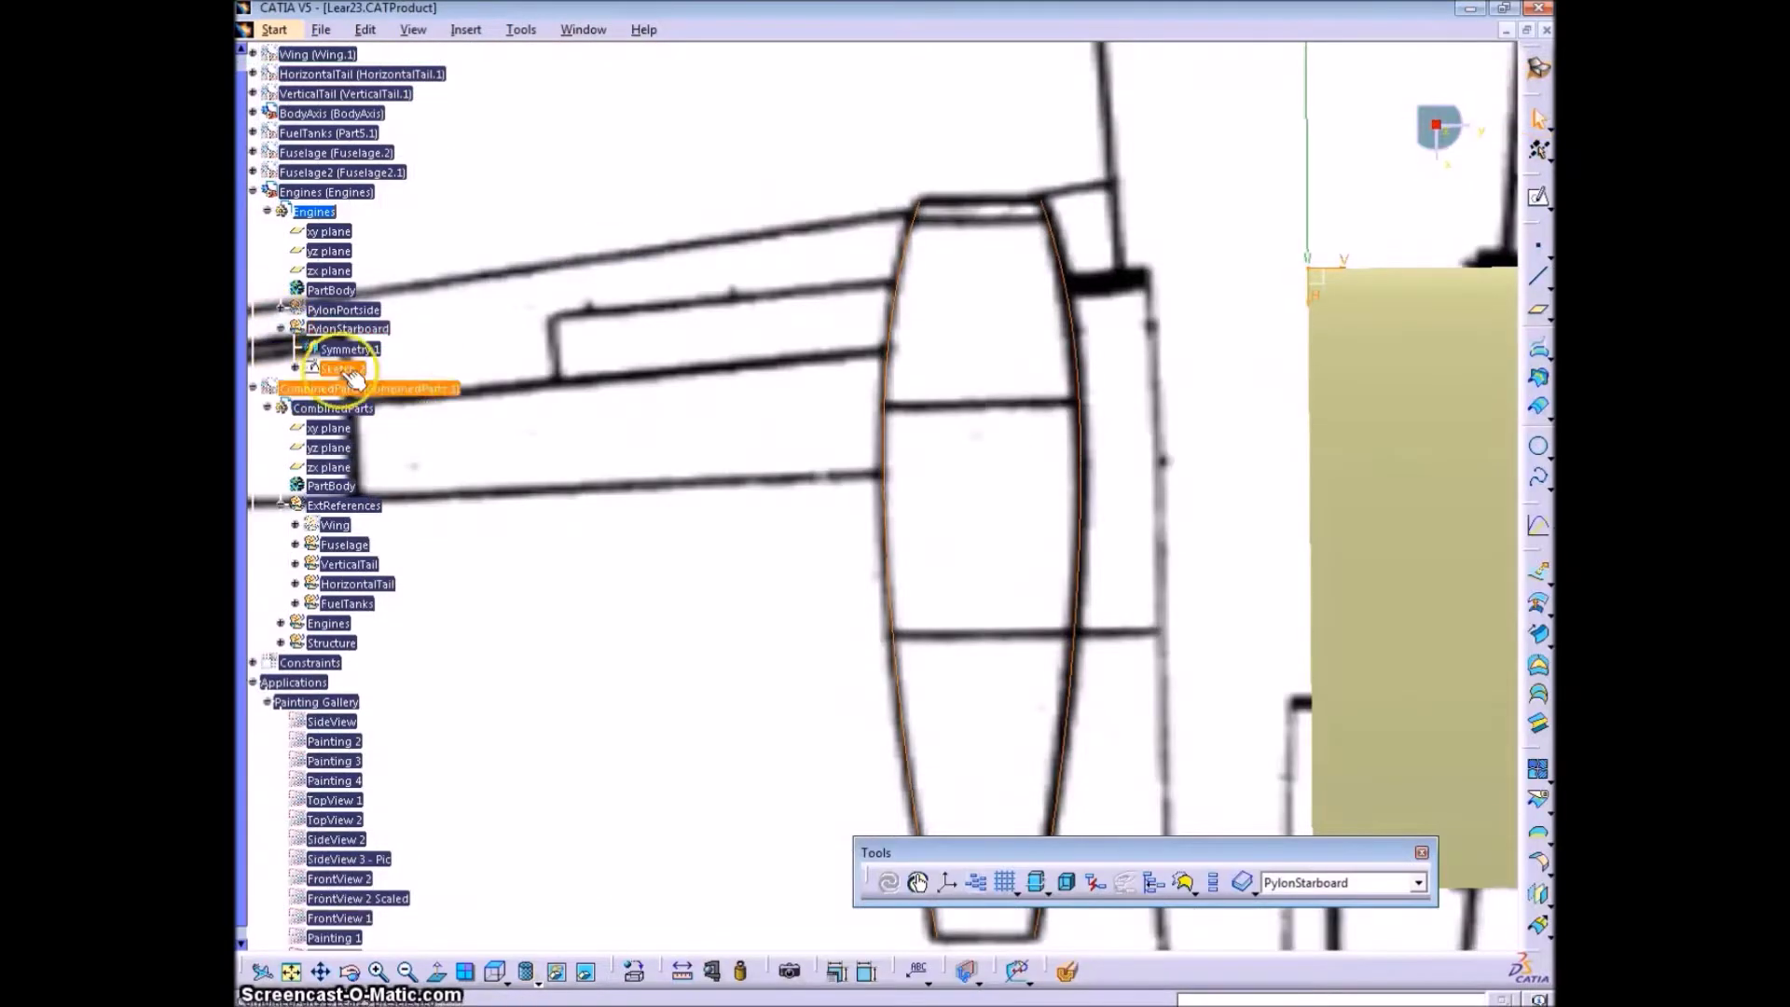
pyautogui.click(466, 29)
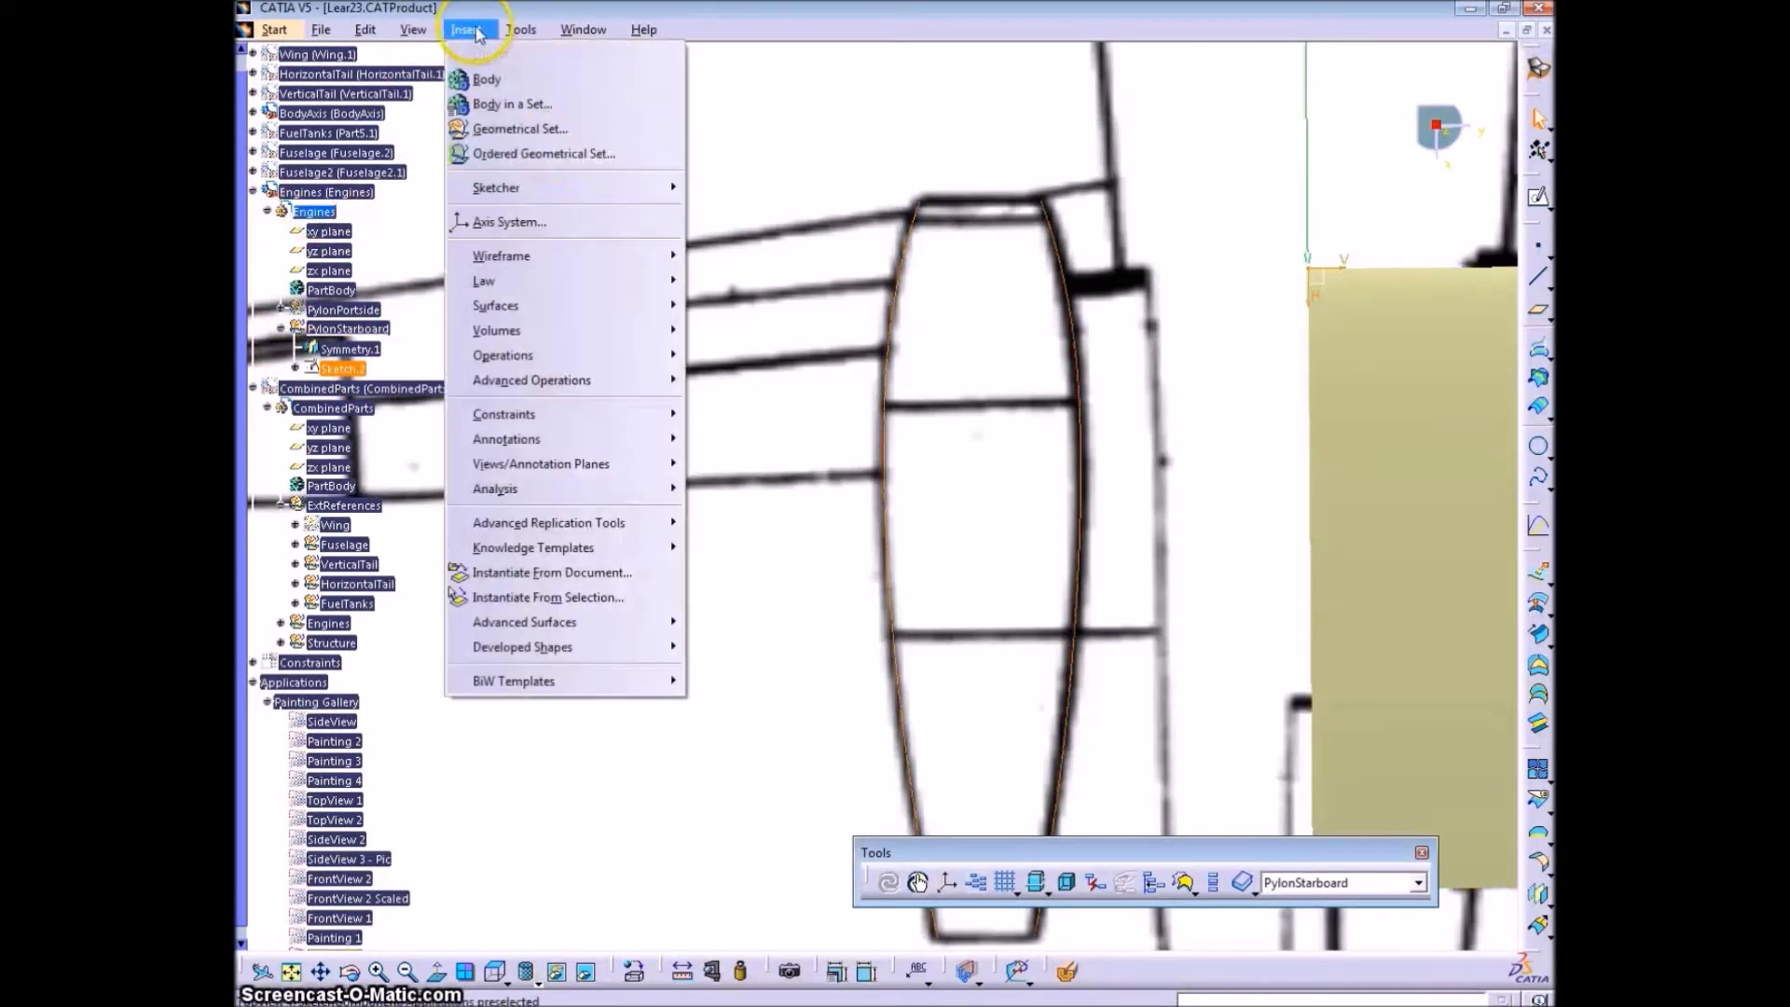
pyautogui.click(518, 127)
pyautogui.click(1479, 817)
pyautogui.click(1314, 833)
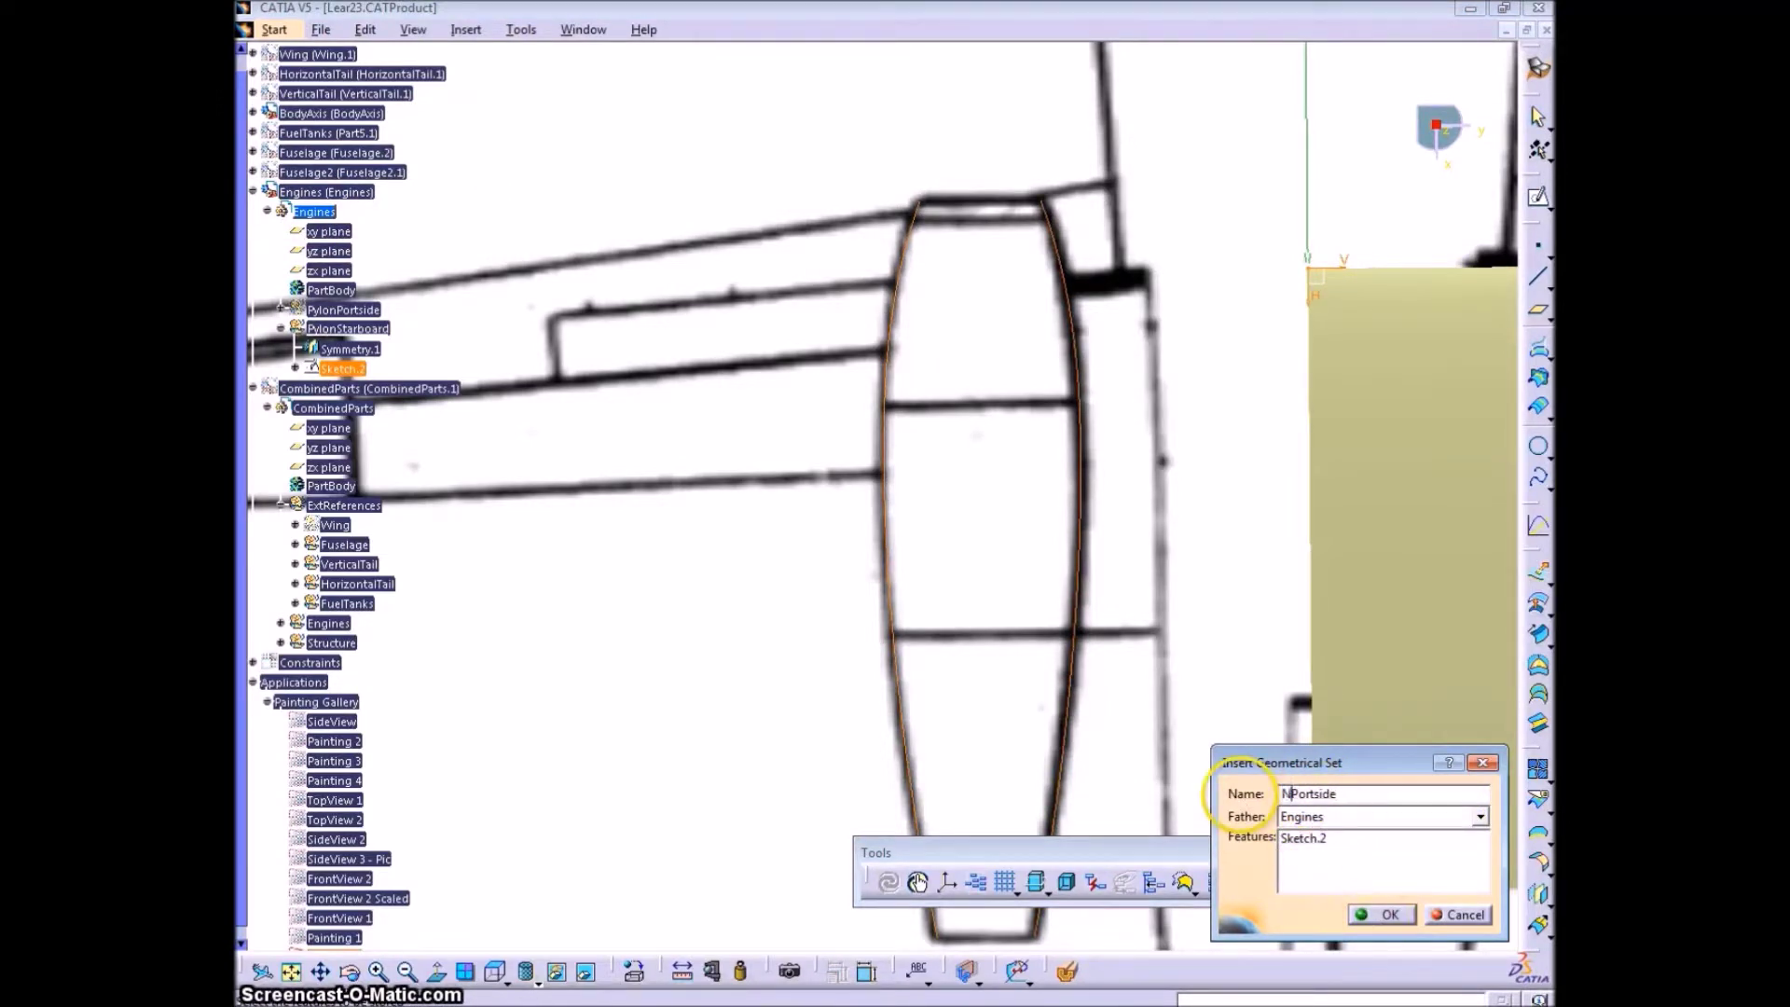
pyautogui.click(1370, 914)
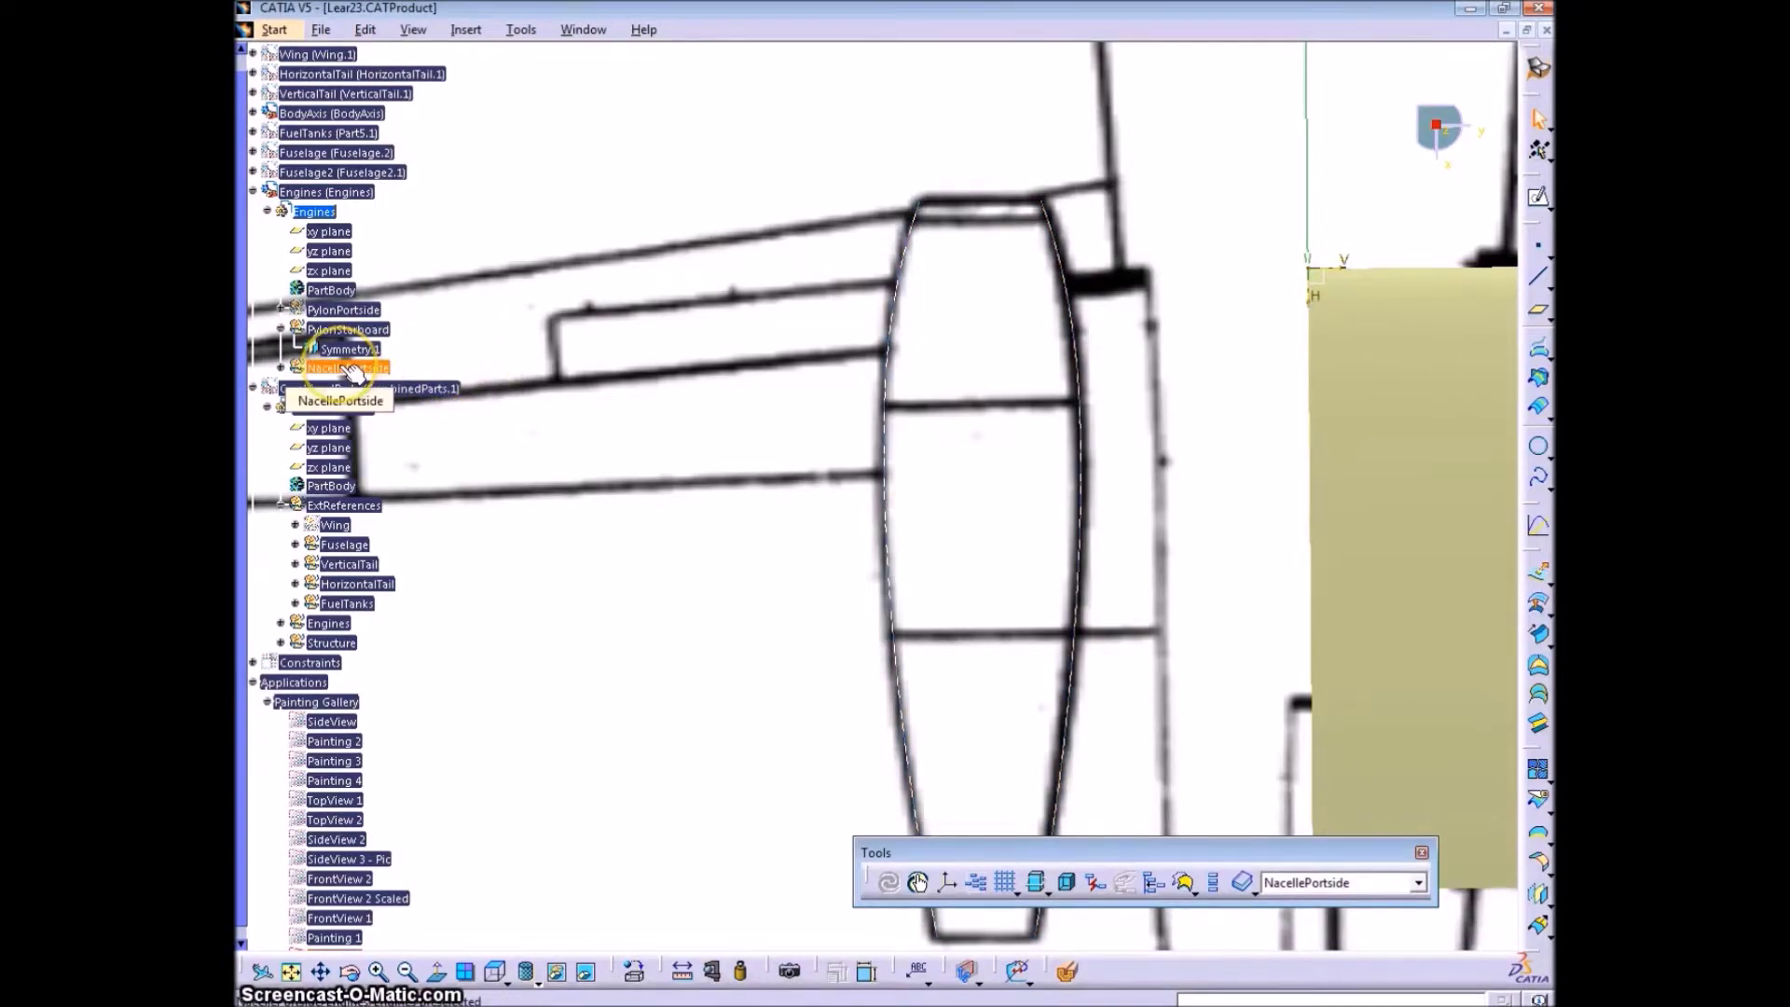
# - Show the Painting 1 side-view drawing from the Painting Gallery
pyautogui.moveTo(659, 579)
pyautogui.mouseDown(button='middle')
pyautogui.moveTo(639, 559)
pyautogui.moveTo(643, 491)
pyautogui.moveTo(935, 554)
pyautogui.moveTo(1087, 522)
pyautogui.moveTo(842, 595)
pyautogui.moveTo(909, 526)
pyautogui.moveTo(926, 416)
pyautogui.moveTo(886, 407)
pyautogui.moveTo(627, 515)
pyautogui.mouseUp(button='middle')
pyautogui.scroll(-3, 466, 615)
pyautogui.rightClick(340, 752)
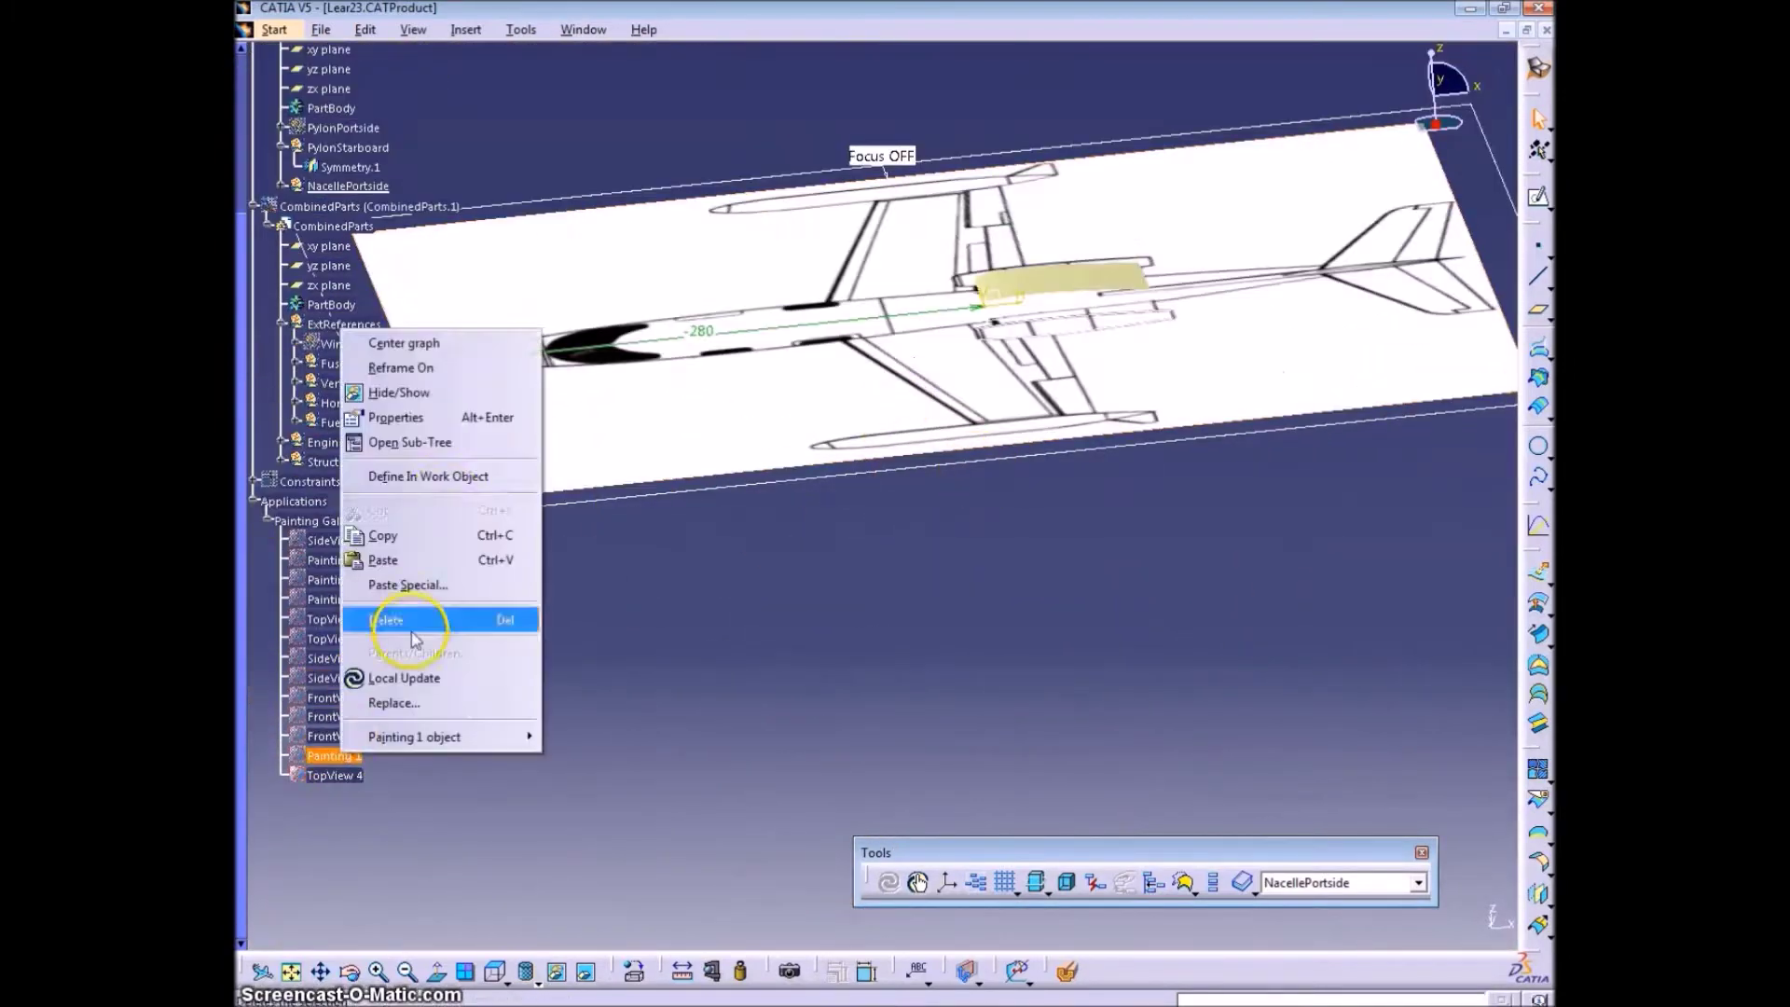
pyautogui.click(416, 640)
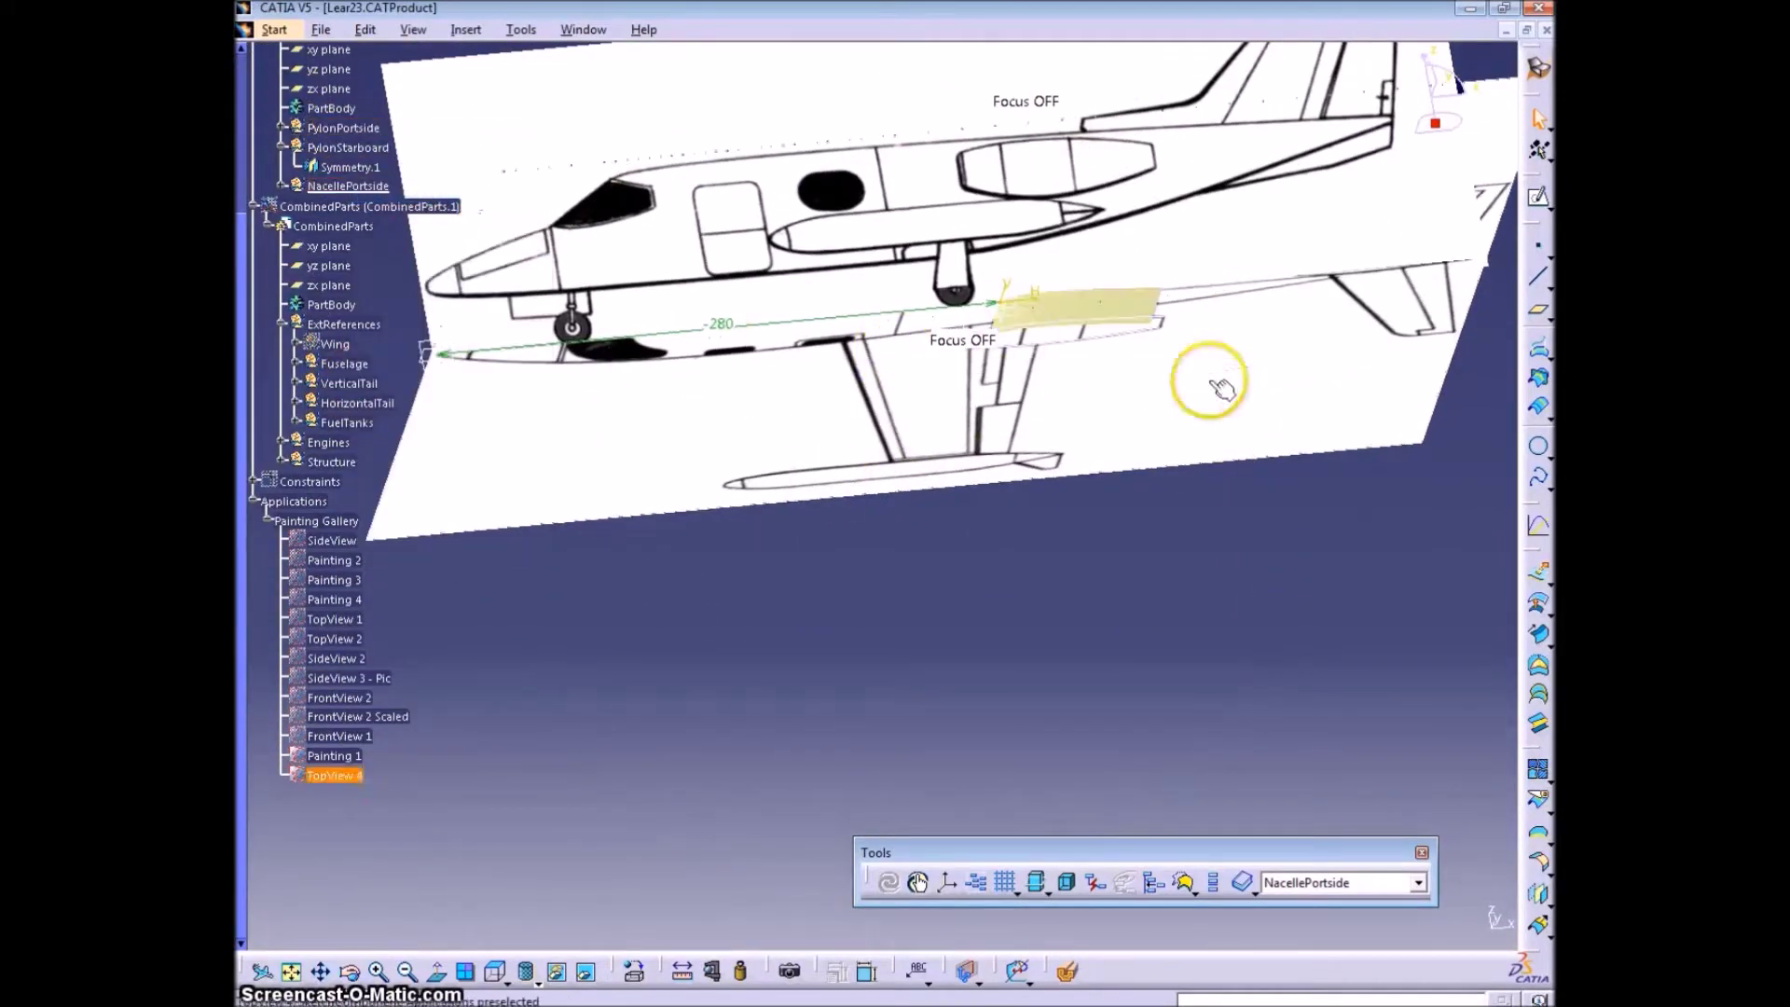
# - Activate the Lear23 product and move the Engines part up along the Z axis to the nacelle in the side-view drawing
pyautogui.scroll(5, 379, 240)
pyautogui.doubleClick(283, 125)
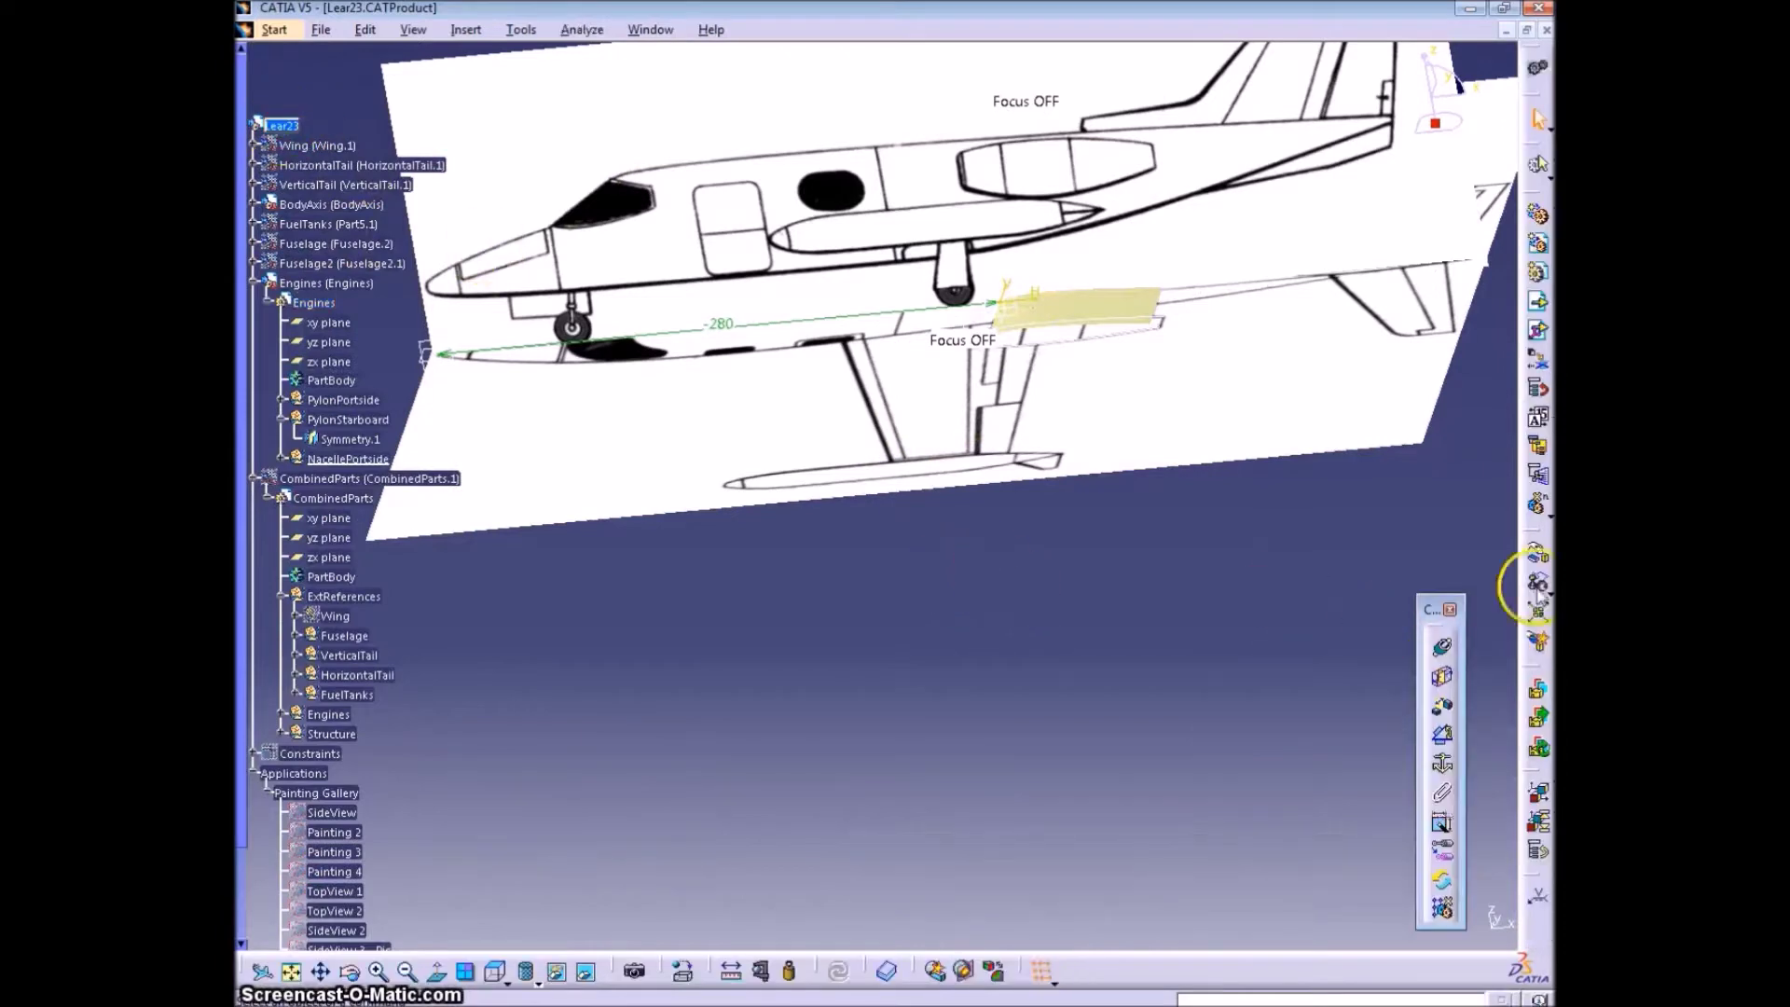
pyautogui.click(1537, 557)
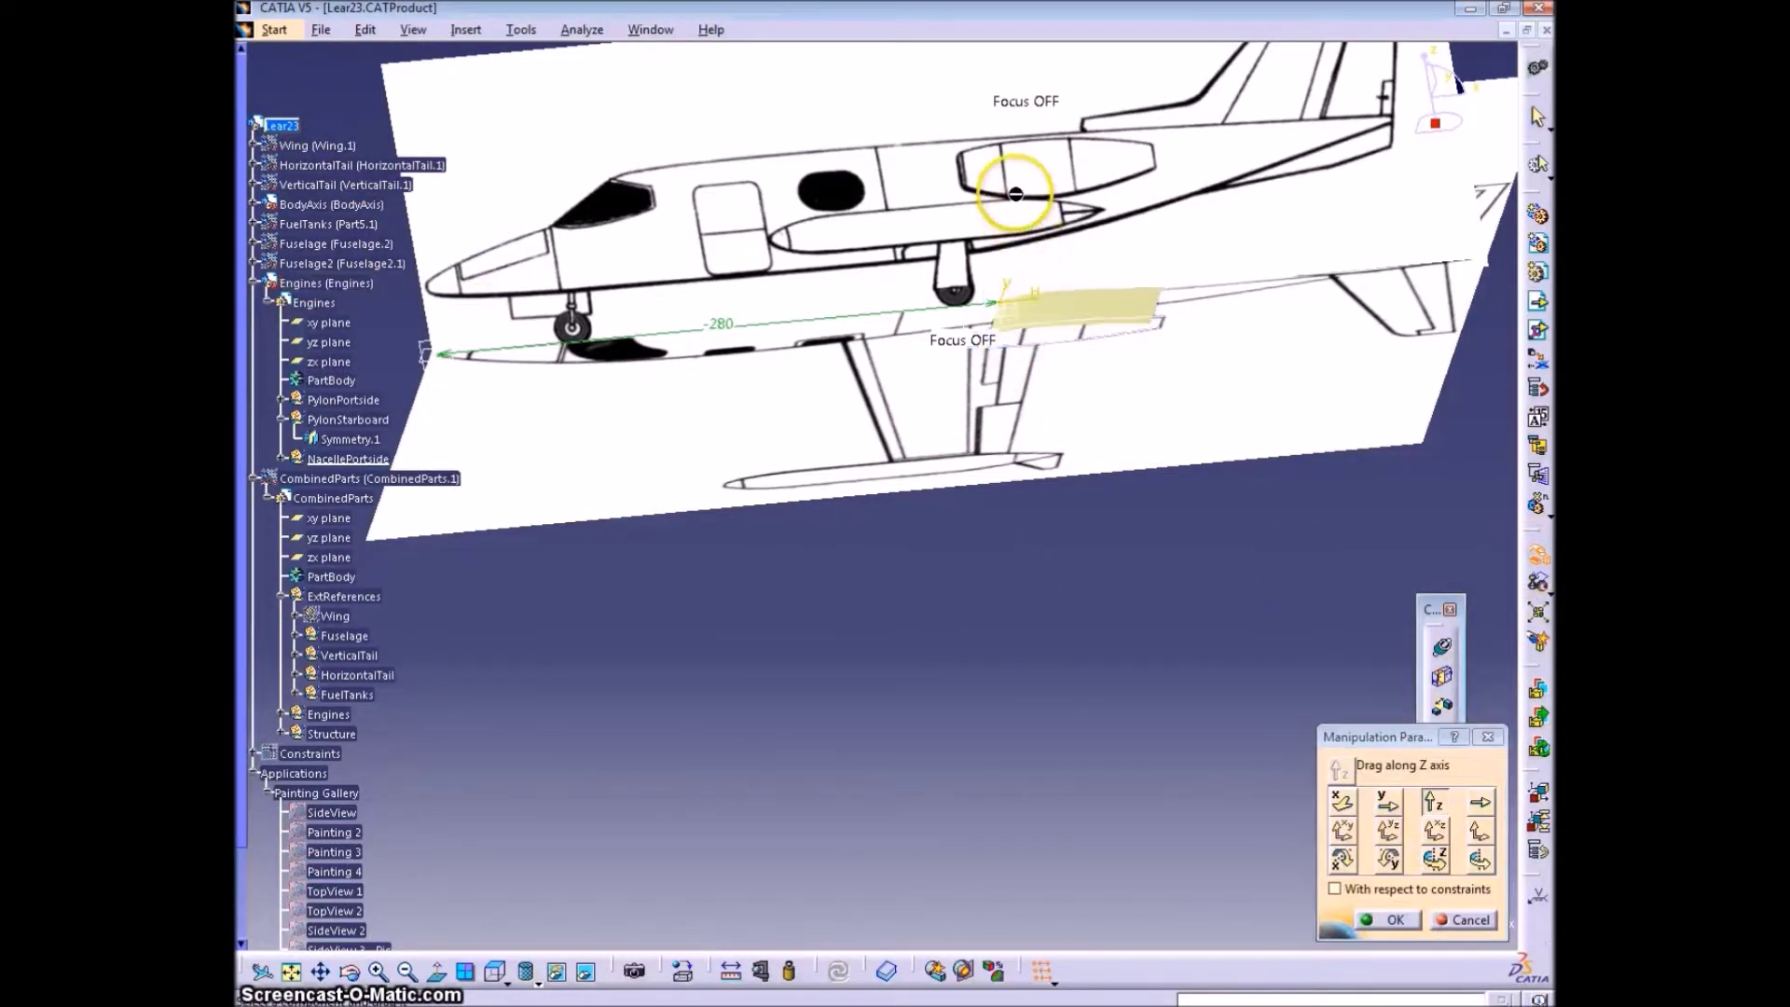
pyautogui.moveTo(1026, 320); pyautogui.dragTo(1003, 180)
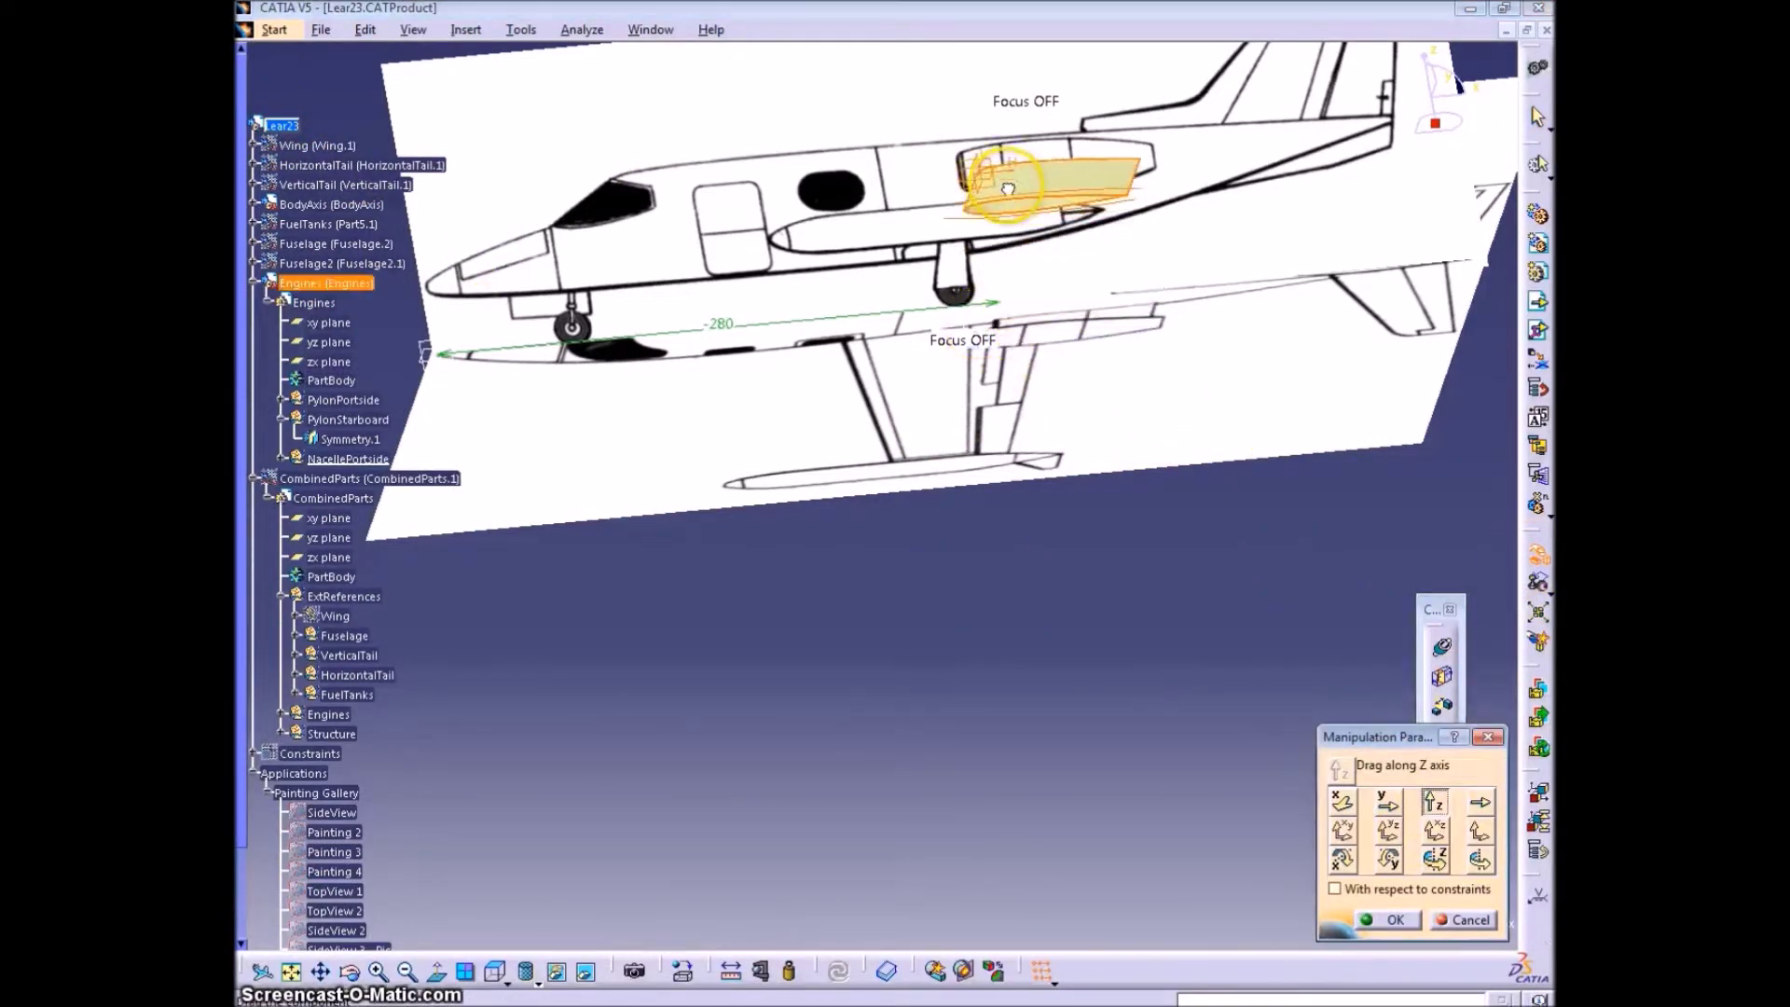
# - Fine-tune the Engines part's height along Z so the pylon airfoil sits mid-nacelle in the side view, and finish the manipulation
pyautogui.moveTo(895, 451); pyautogui.dragTo(839, 336, button='middle')
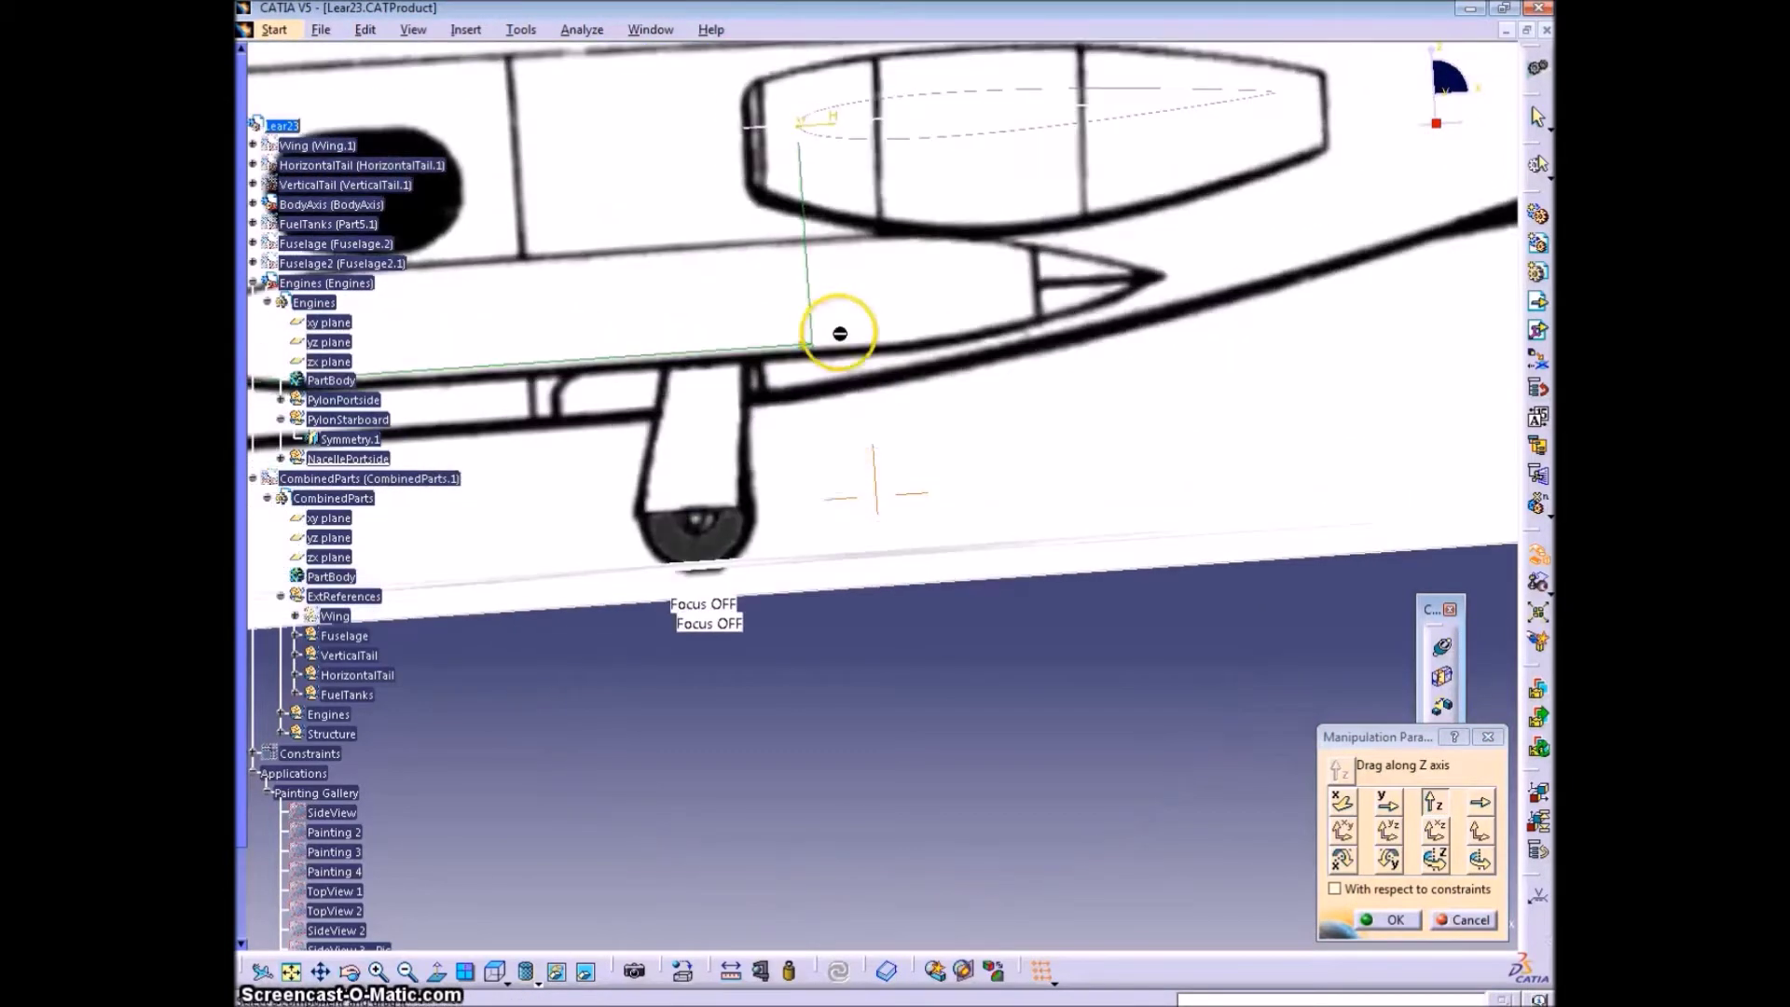
pyautogui.moveTo(809, 125); pyautogui.dragTo(804, 136)
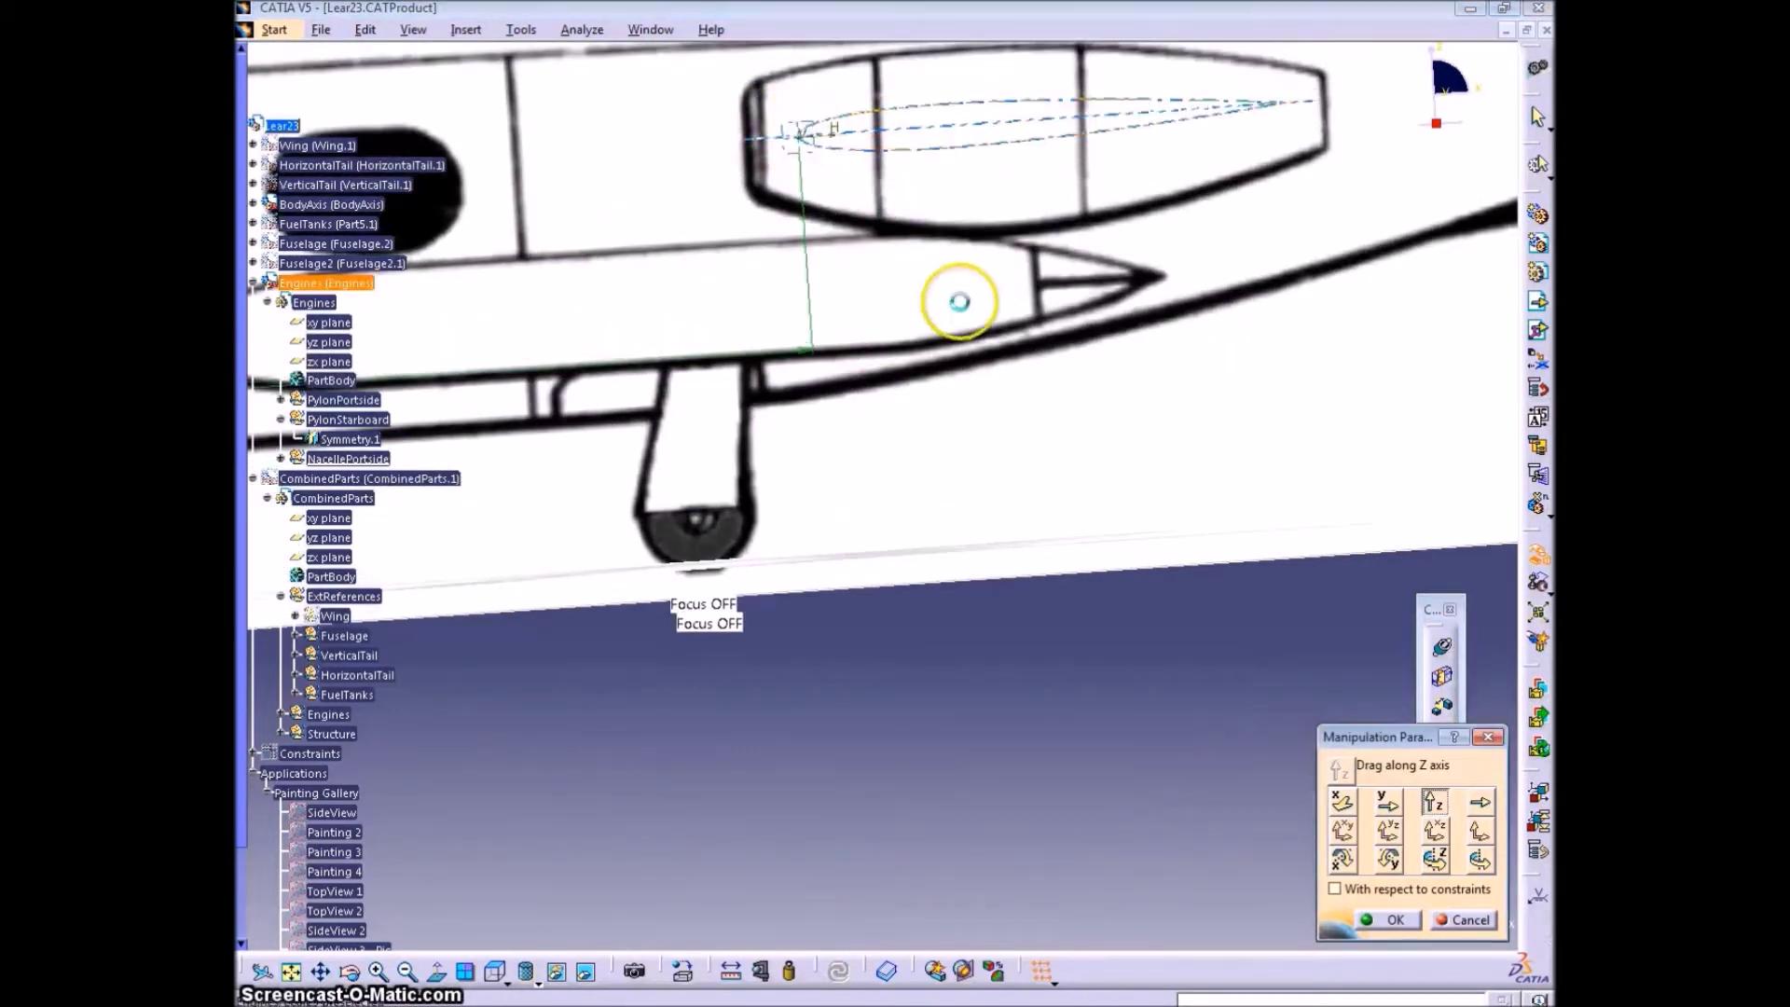
pyautogui.moveTo(811, 138); pyautogui.dragTo(821, 171)
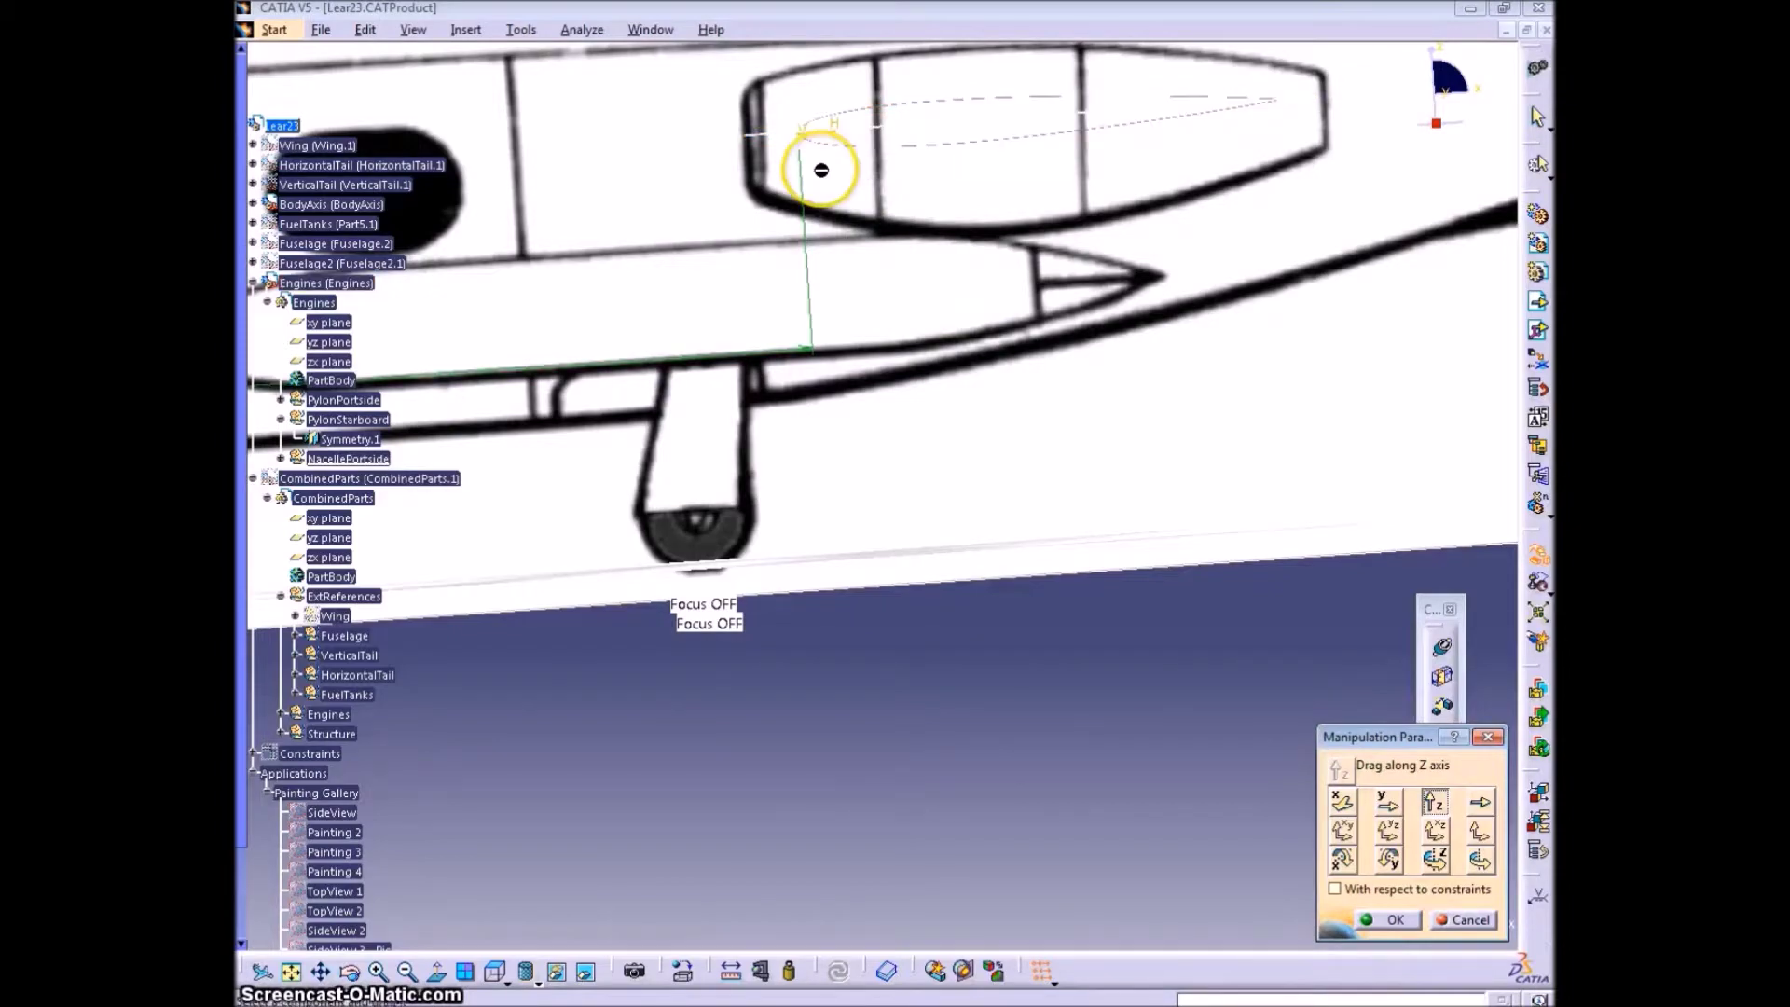
pyautogui.moveTo(847, 204); pyautogui.dragTo(928, 351, button='middle')
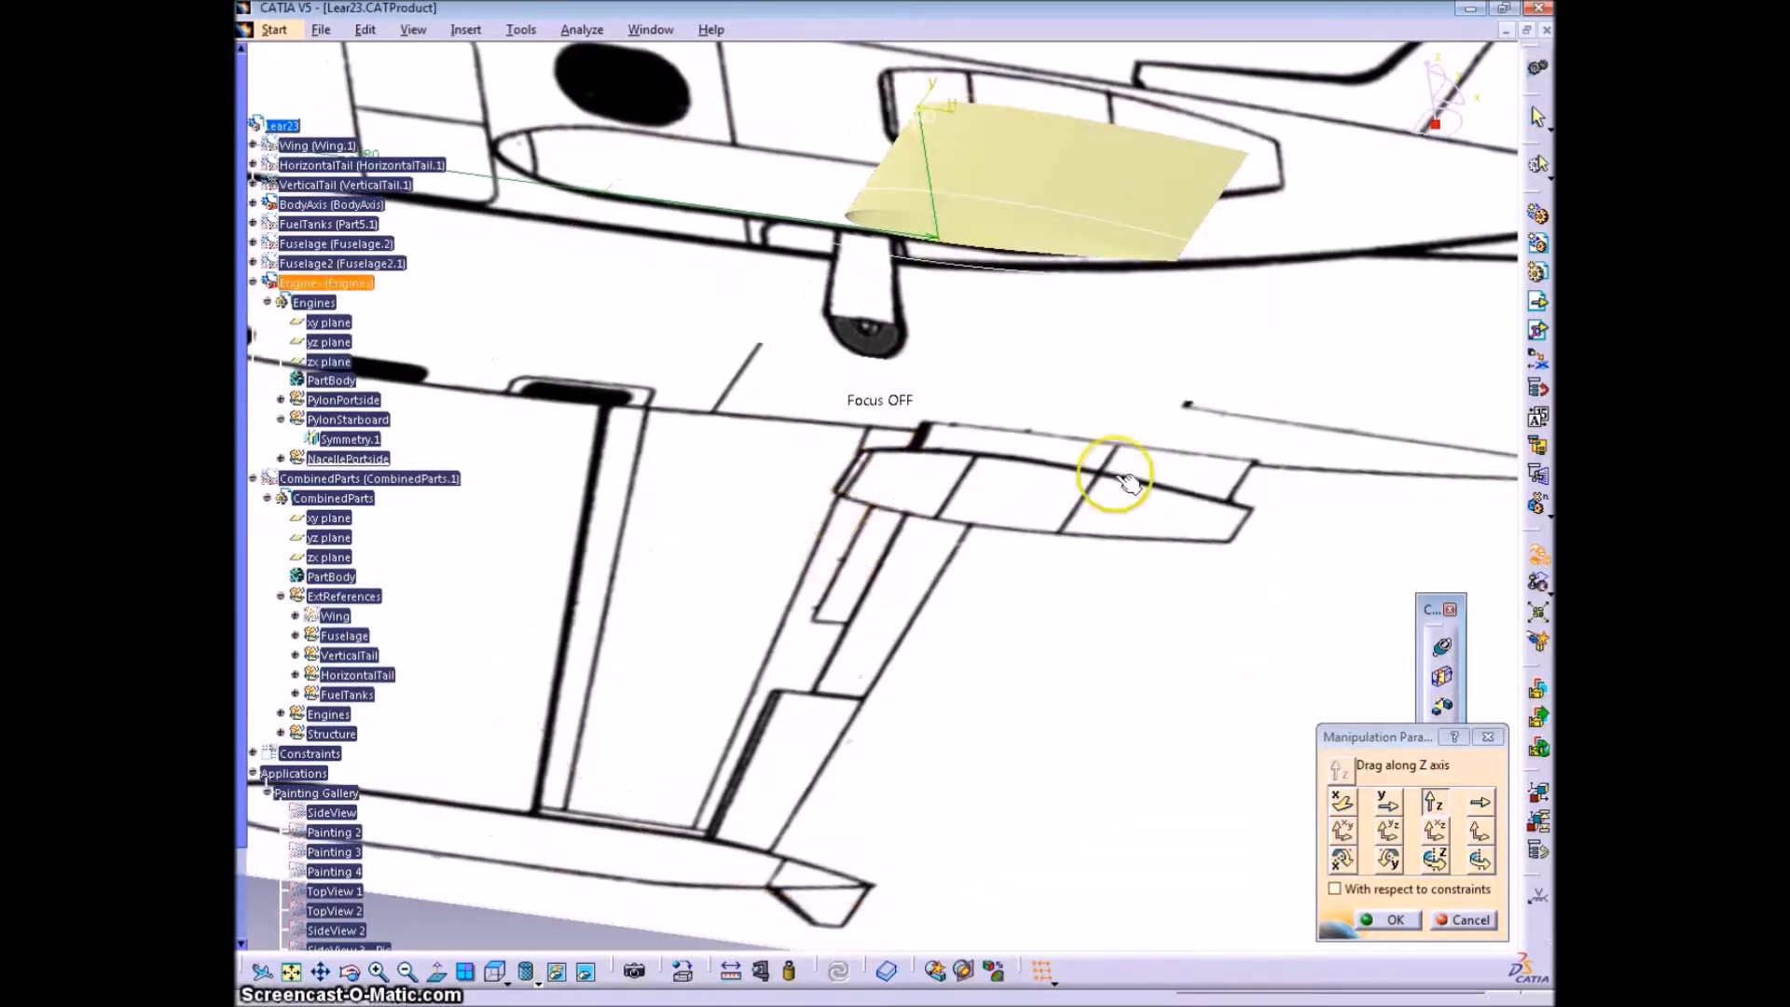
pyautogui.moveTo(863, 579); pyautogui.dragTo(871, 239, button='middle')
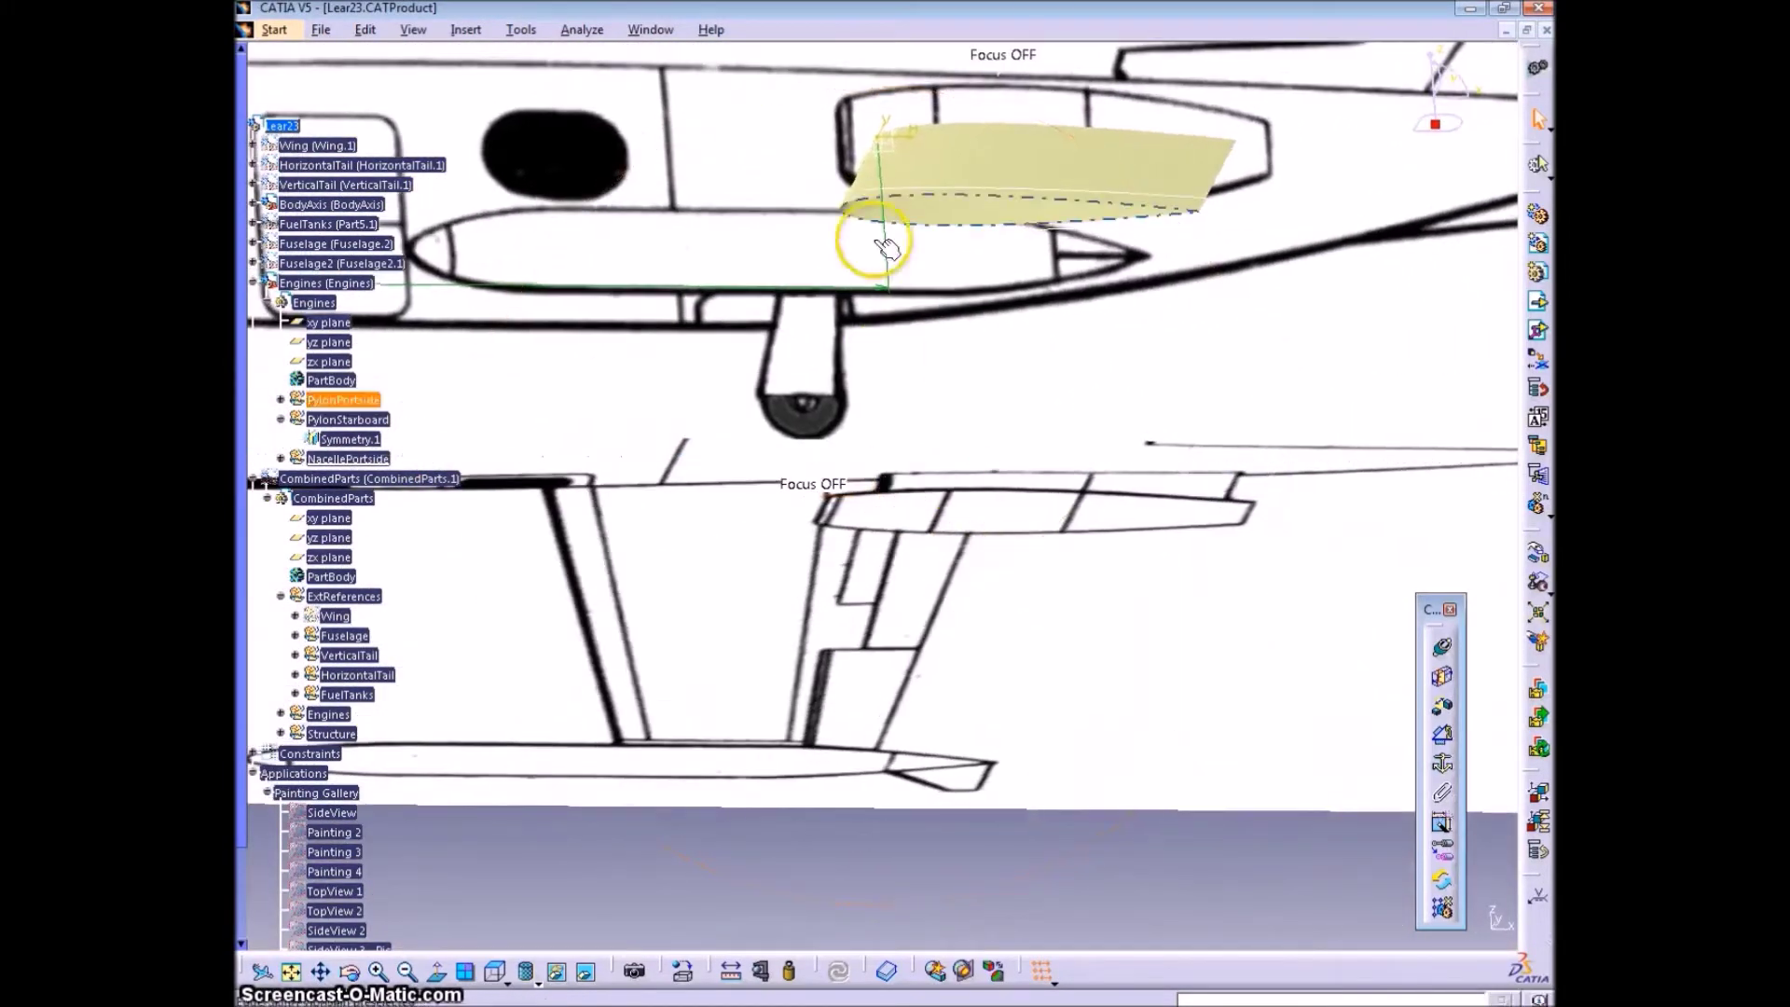
pyautogui.moveTo(896, 306); pyautogui.dragTo(911, 152, button='middle')
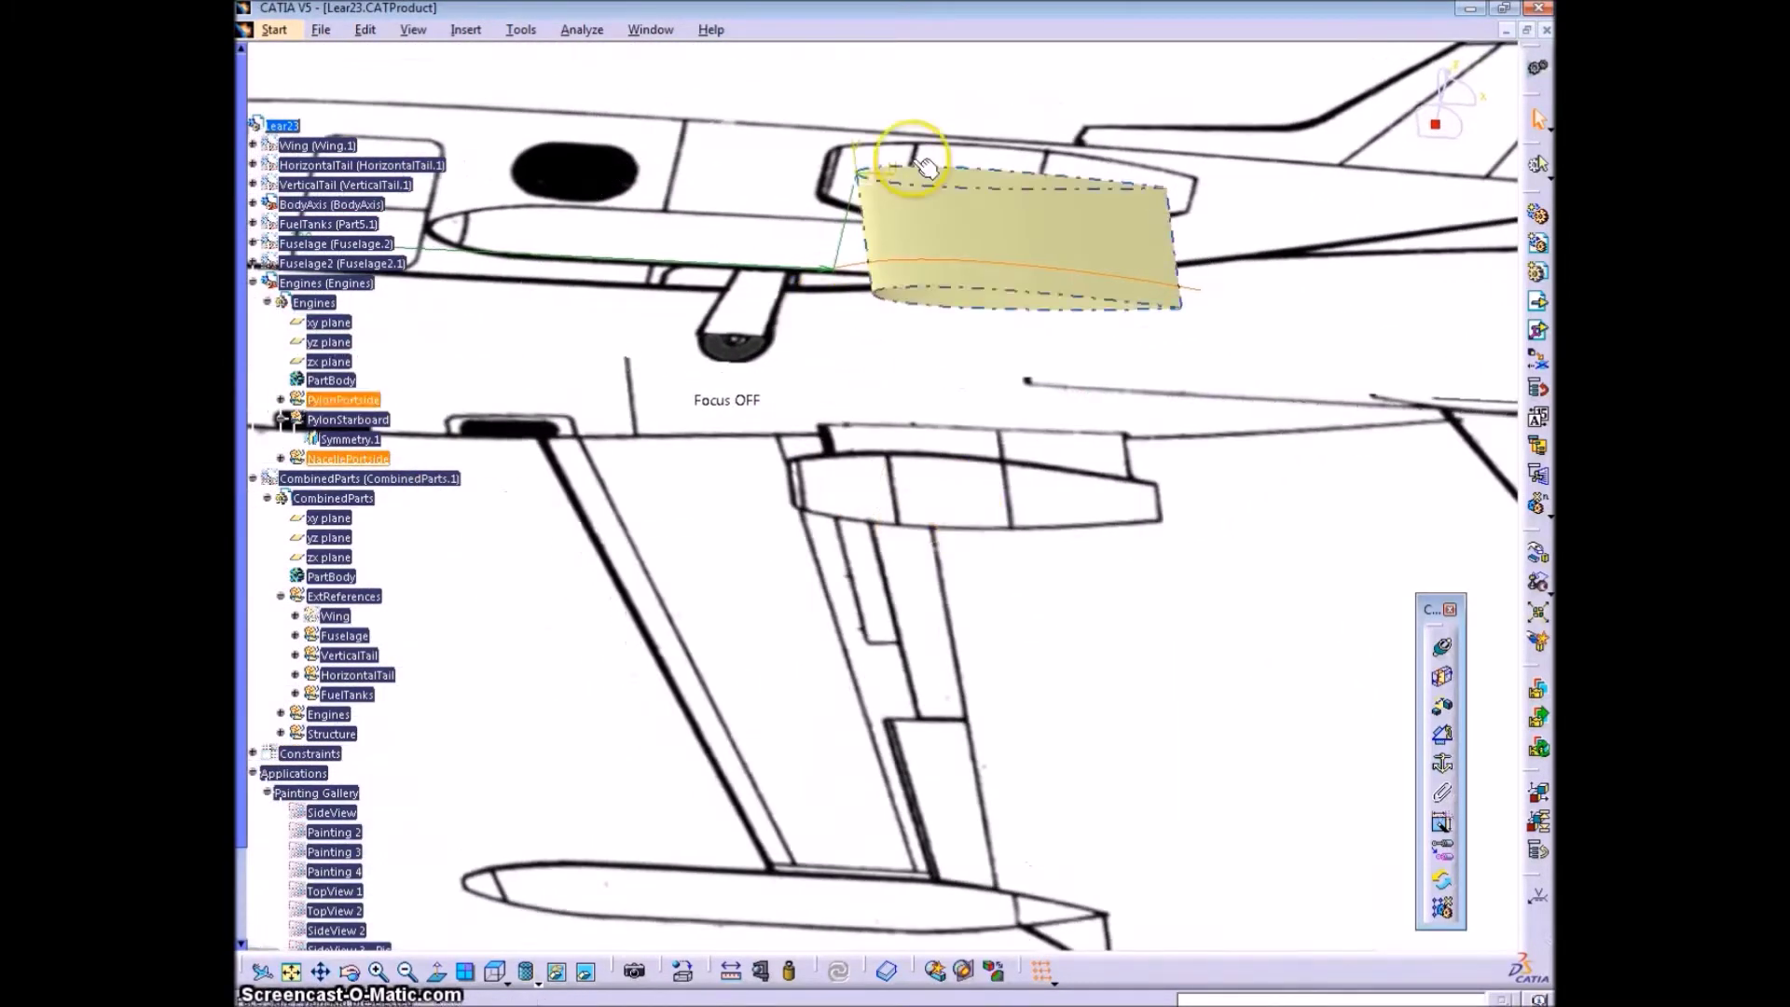
# - Show the FrontView 1 drawing from the Painting Gallery
pyautogui.moveTo(983, 512)
pyautogui.mouseDown(button='middle')
pyautogui.moveTo(919, 407)
pyautogui.moveTo(919, 360)
pyautogui.moveTo(659, 551)
pyautogui.moveTo(1047, 559)
pyautogui.moveTo(544, 575)
pyautogui.mouseUp(button='middle')
pyautogui.scroll(-3, 414, 679)
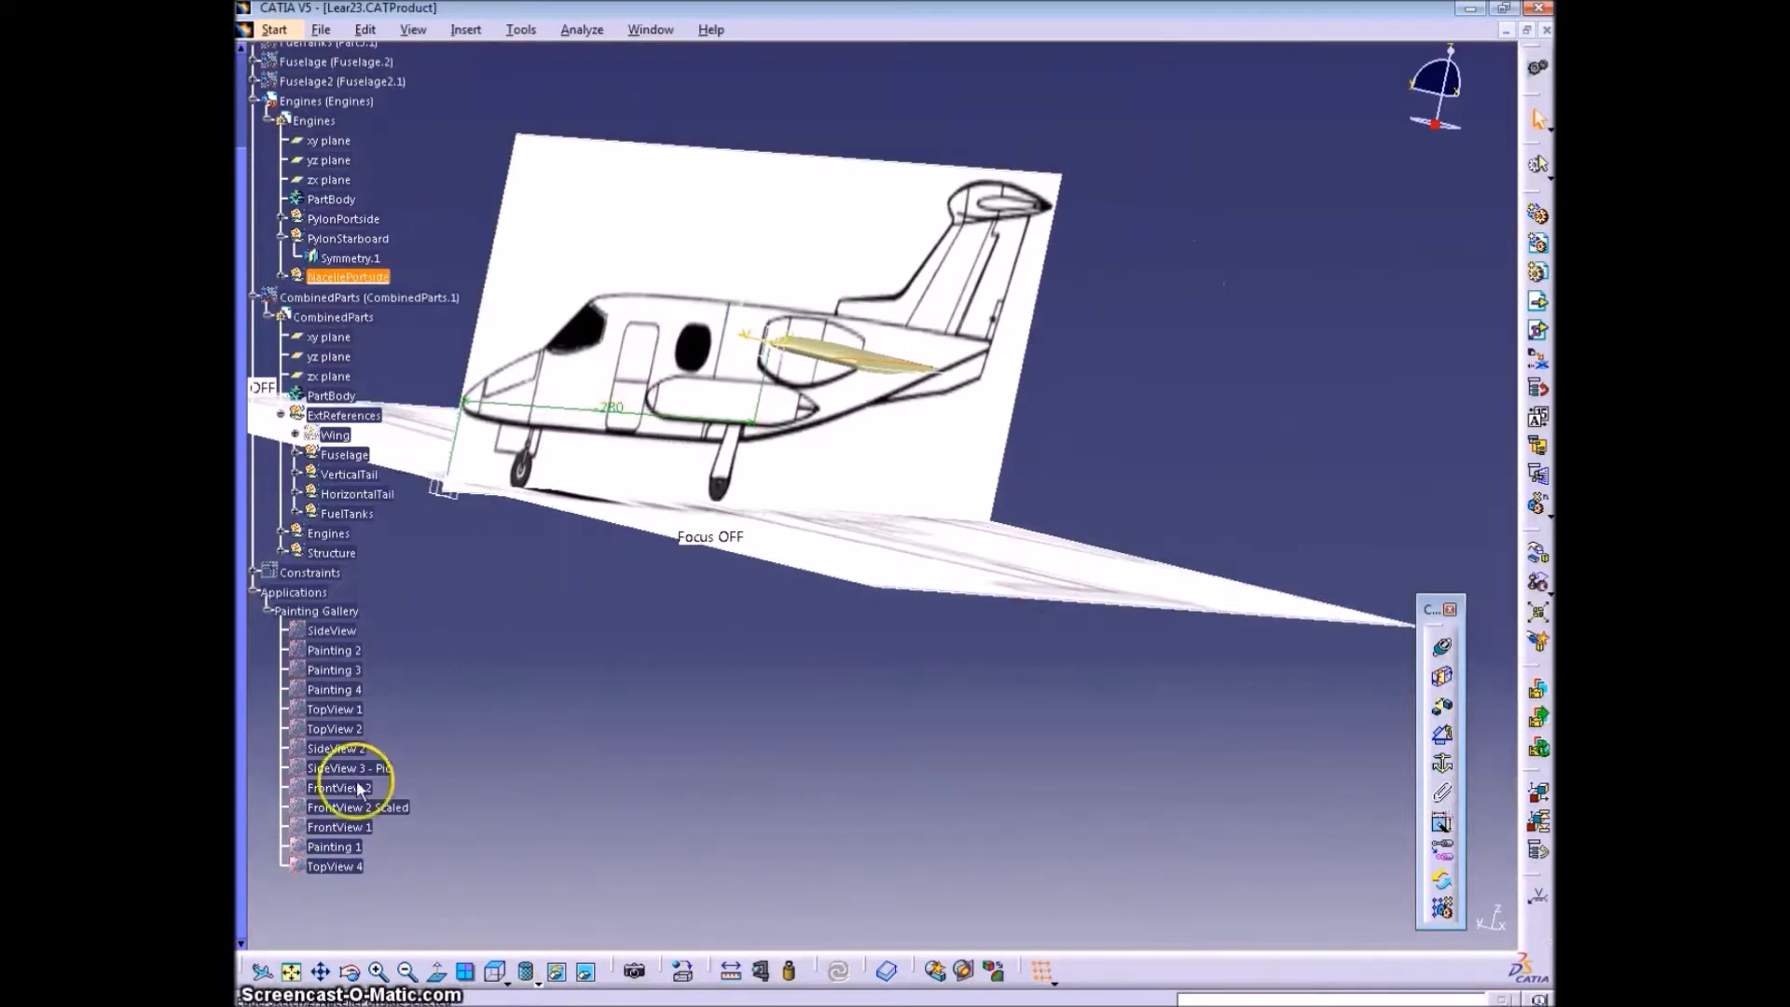
pyautogui.rightClick(338, 827)
pyautogui.click(408, 594)
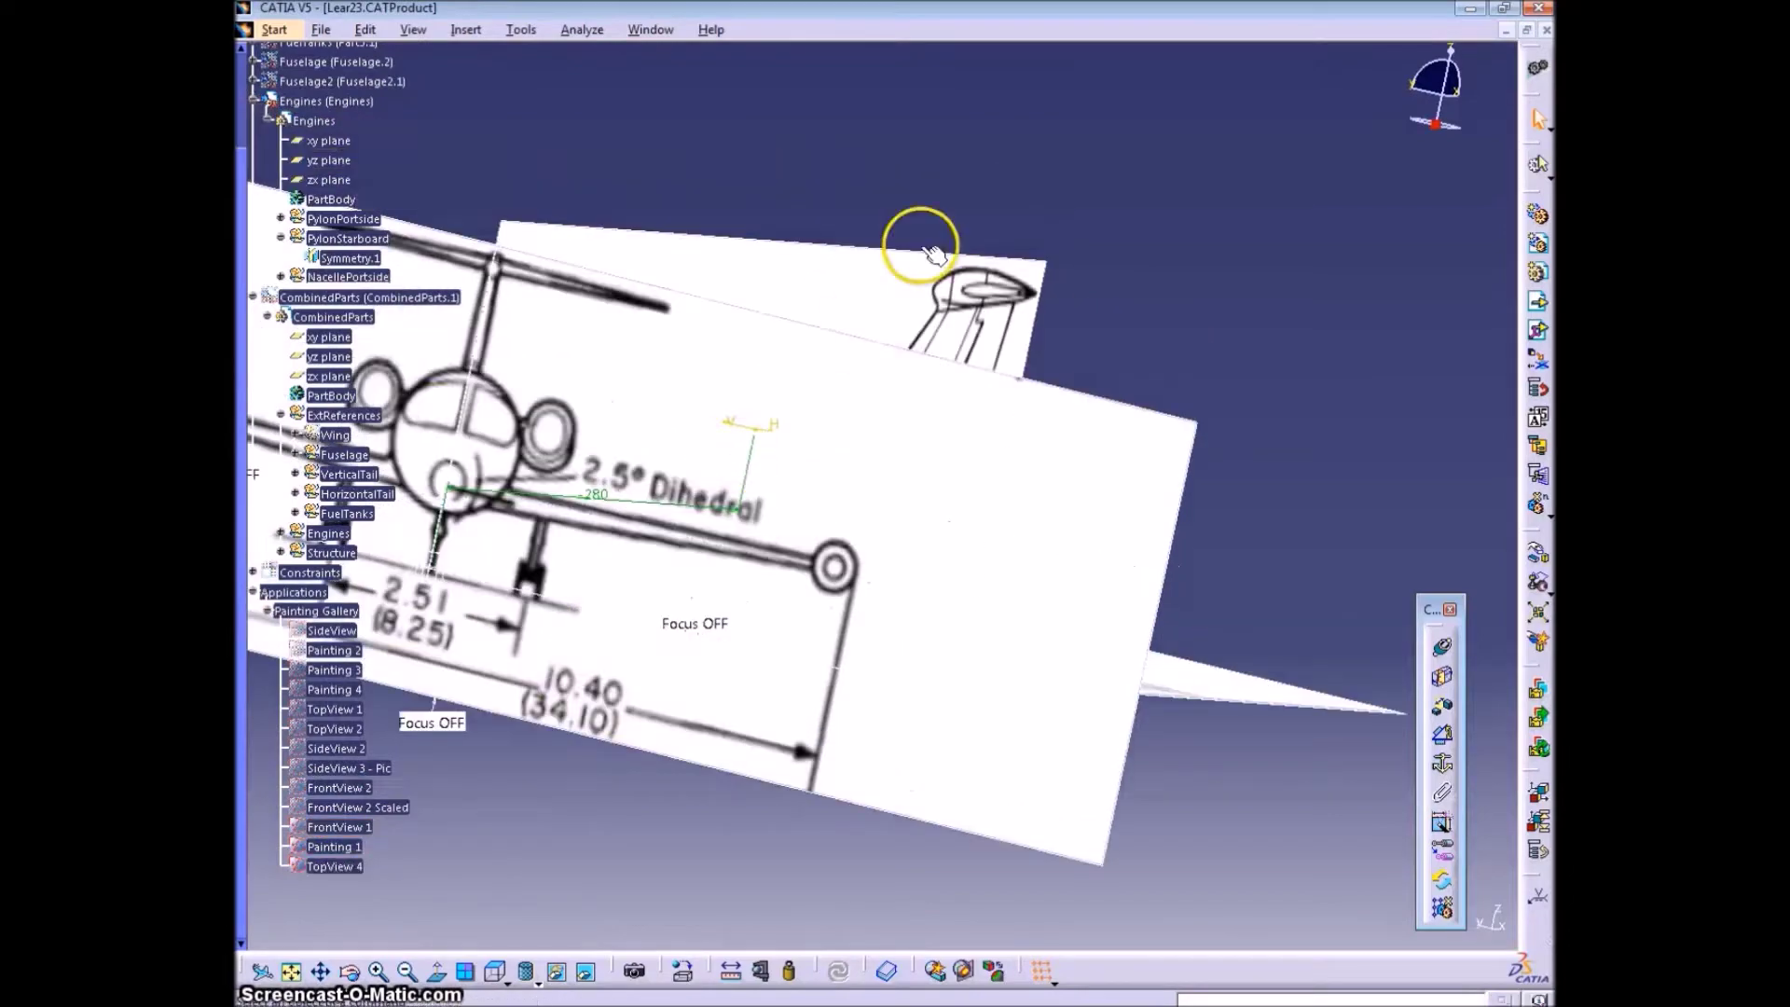
# - Lower the Engines part slightly along the Z axis to centre the pylons on the nacelles in the front-view drawing
pyautogui.rightClick(926, 300)
pyautogui.moveTo(1177, 691)
pyautogui.mouseDown(button='middle')
pyautogui.moveTo(911, 627)
pyautogui.moveTo(998, 631)
pyautogui.moveTo(723, 539)
pyautogui.moveTo(949, 503)
pyautogui.mouseUp(button='middle')
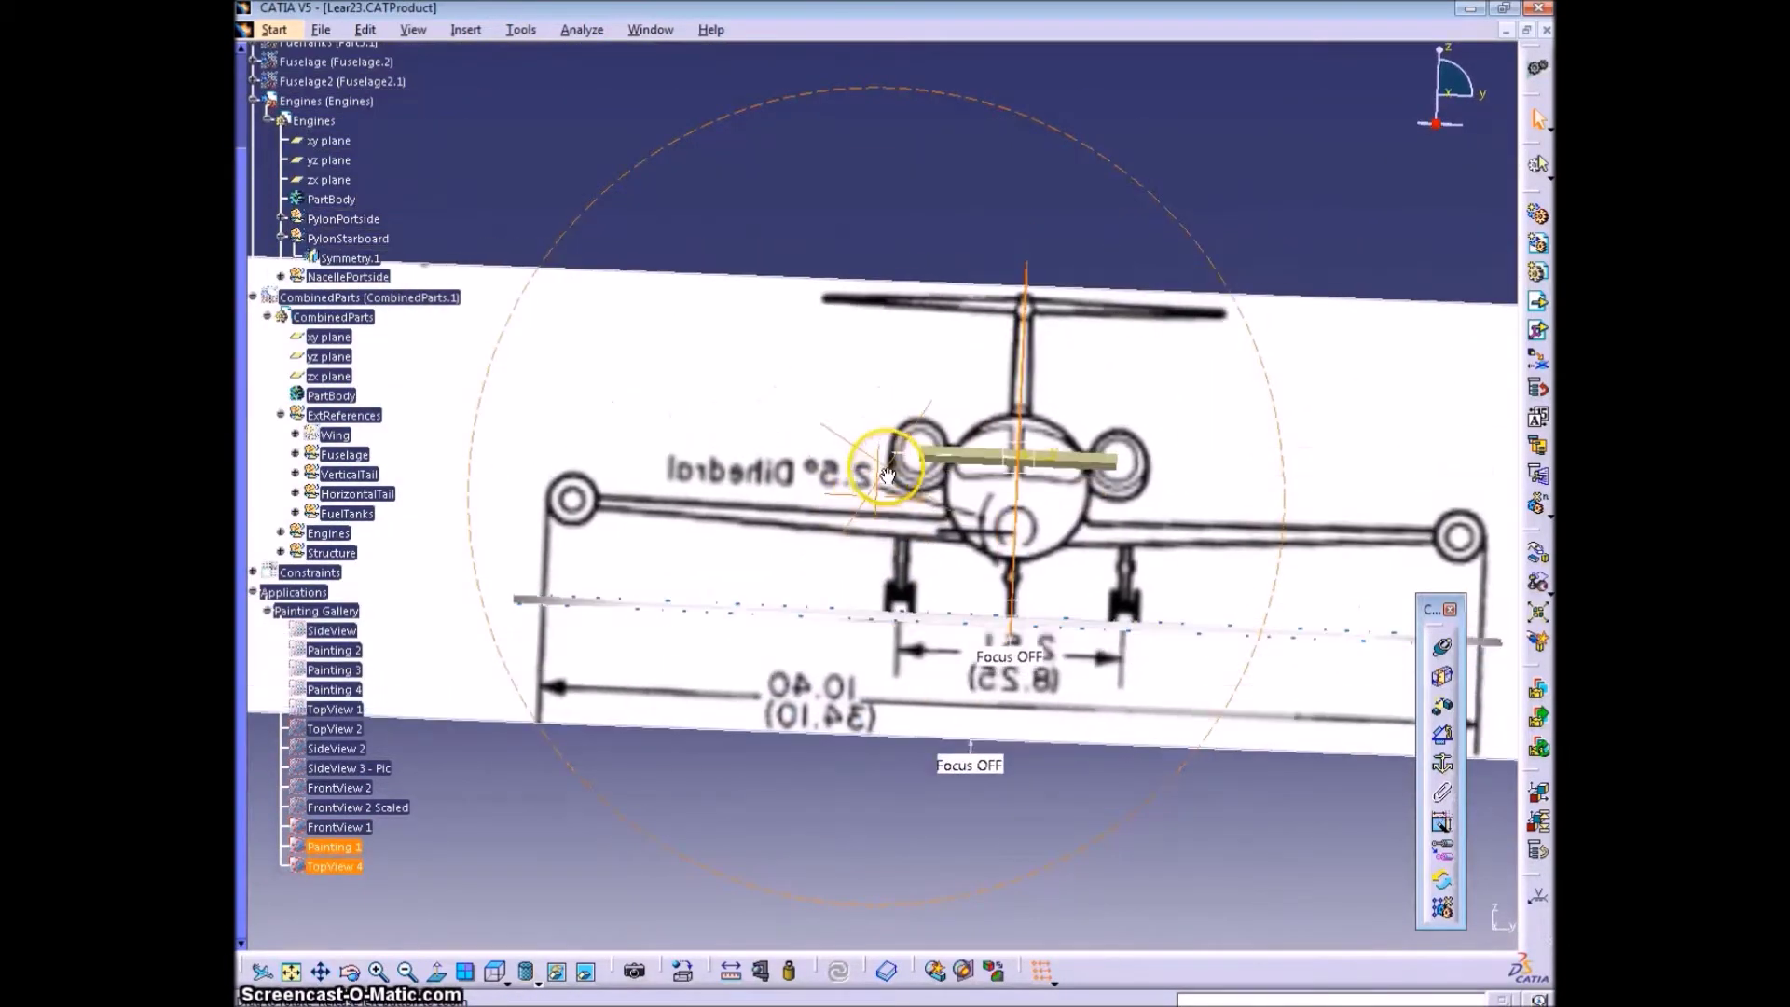
pyautogui.click(501, 976)
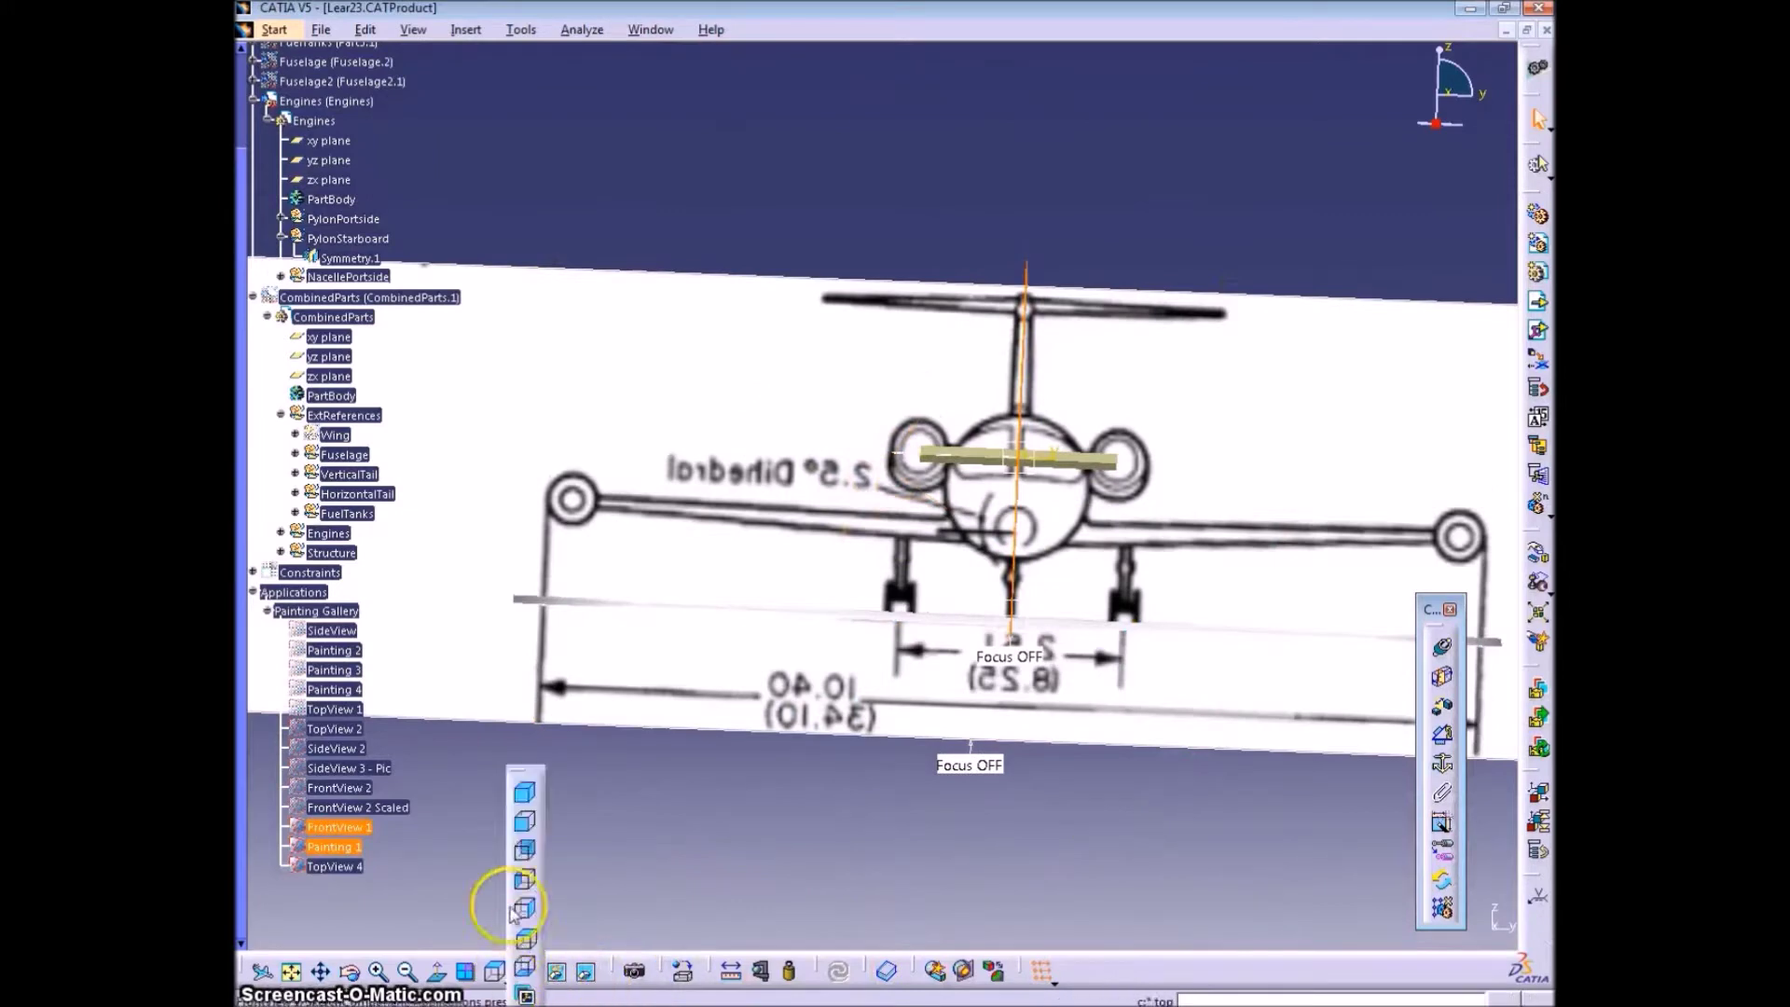
pyautogui.click(525, 824)
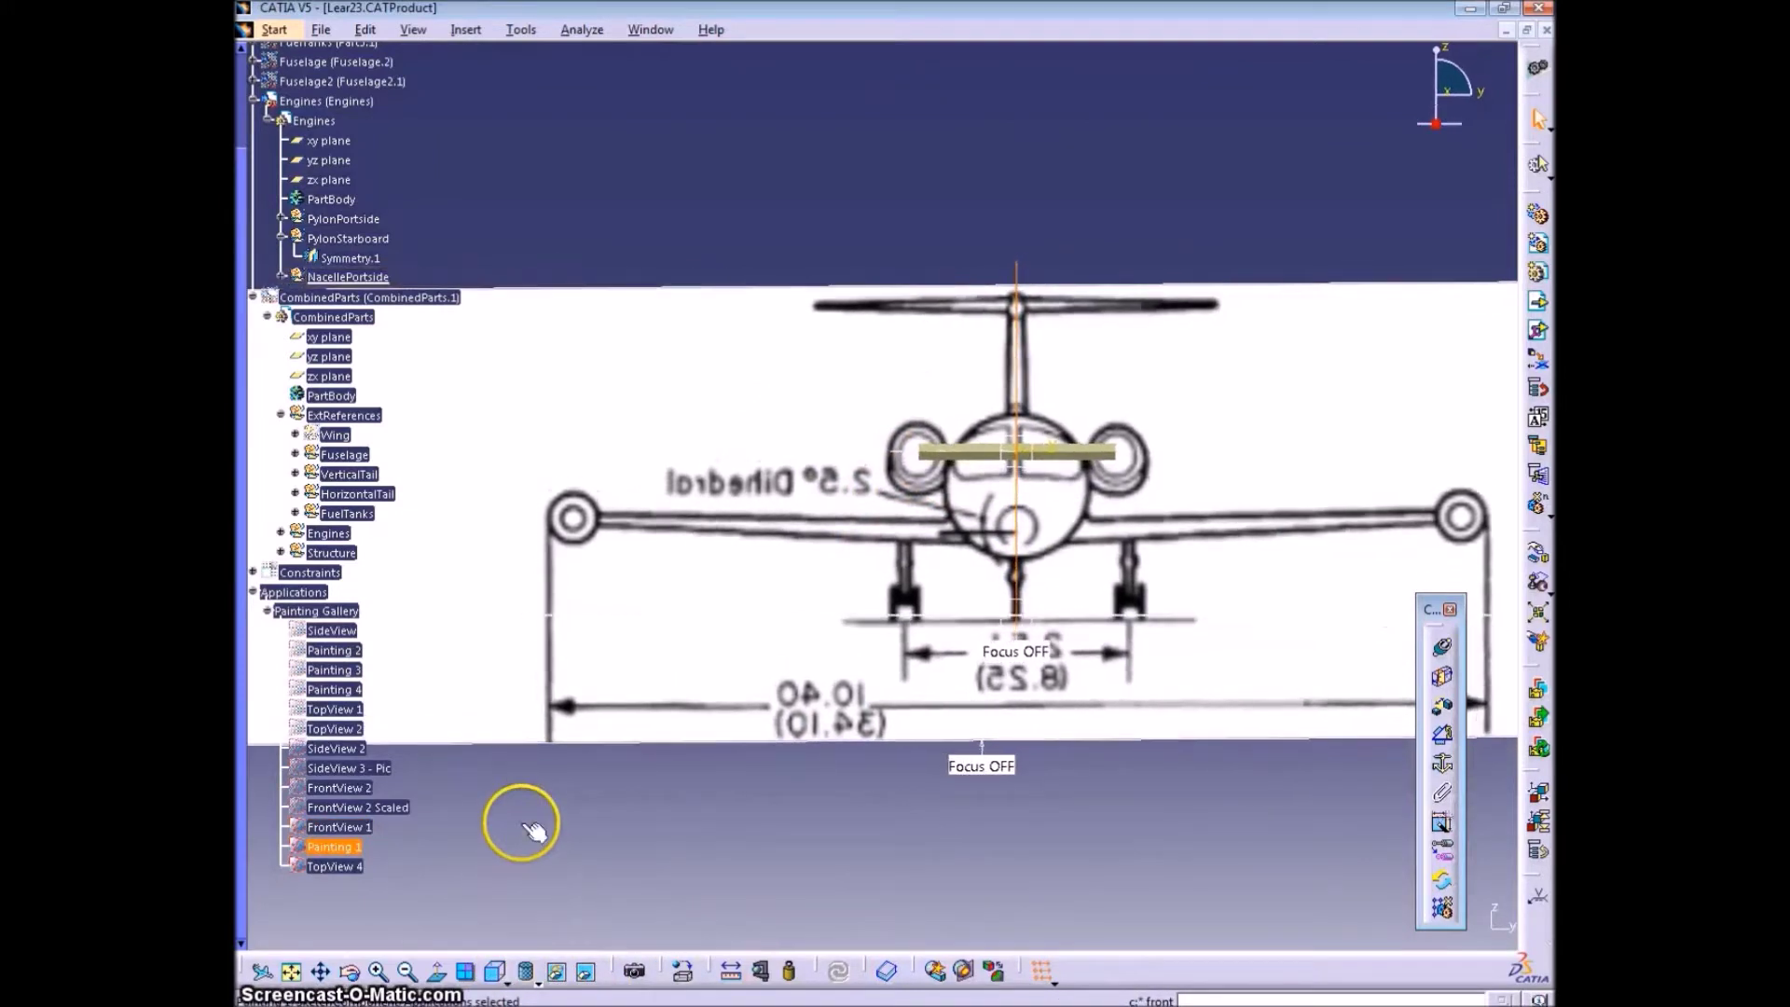
pyautogui.click(1537, 555)
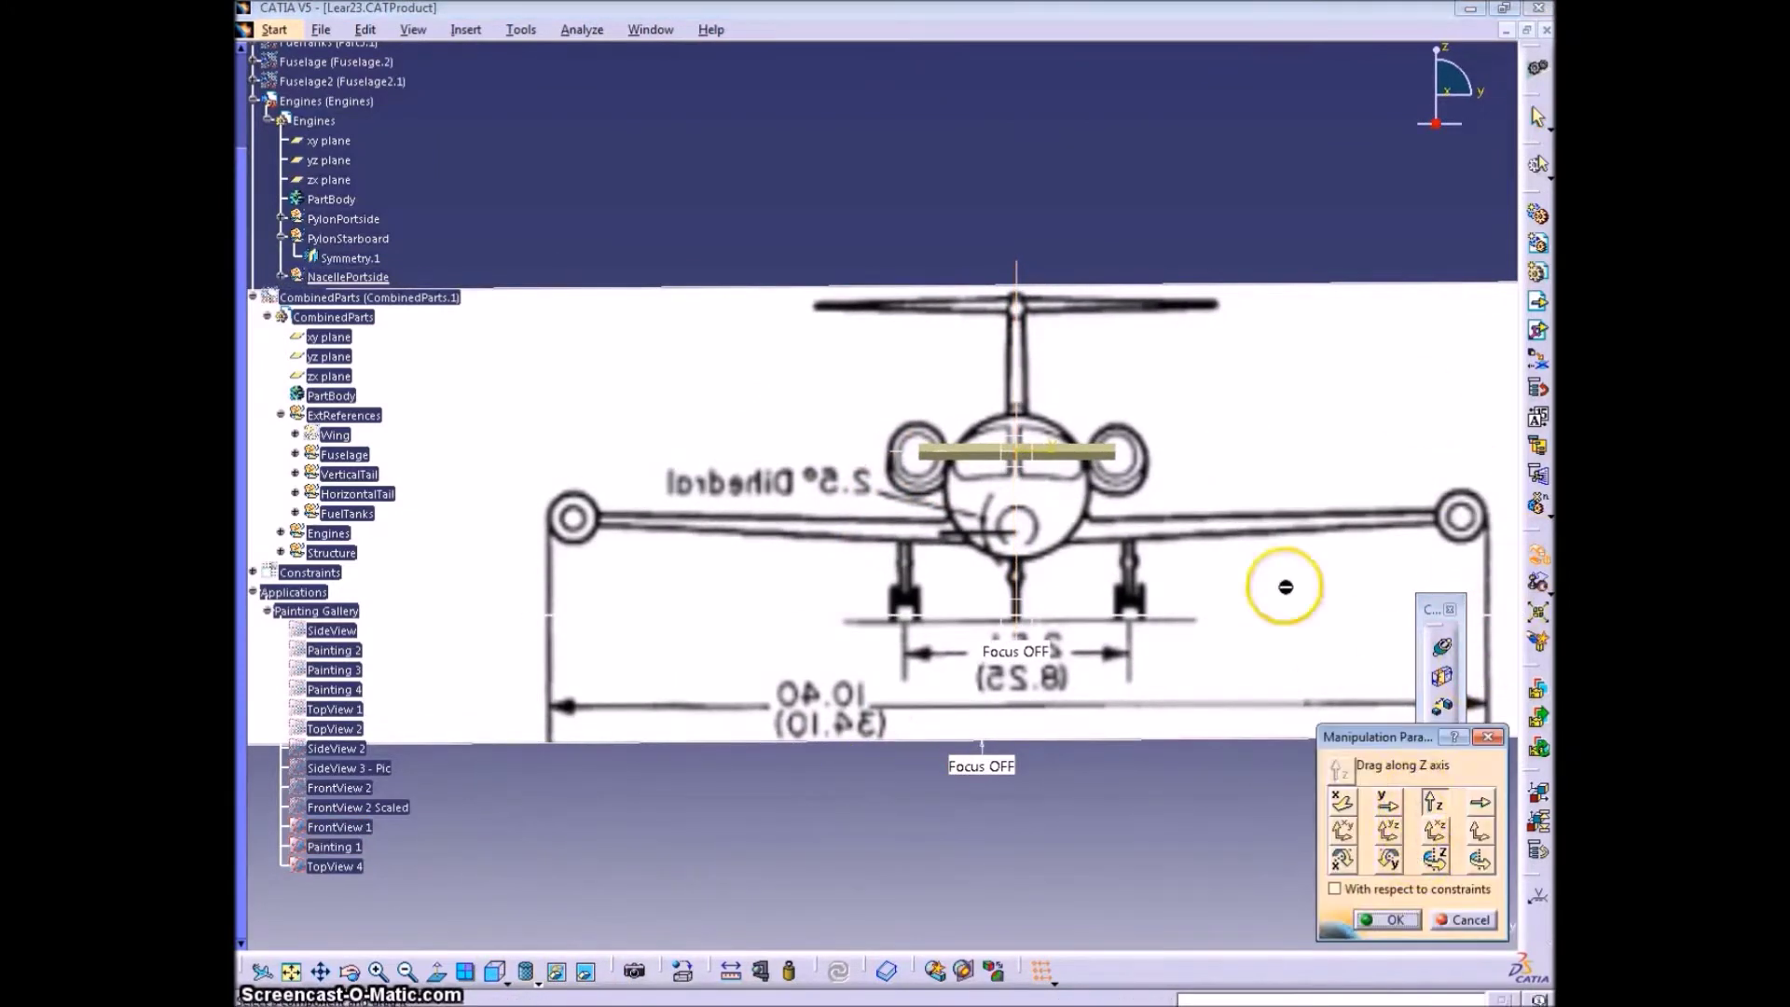
pyautogui.moveTo(1079, 457); pyautogui.dragTo(1067, 461)
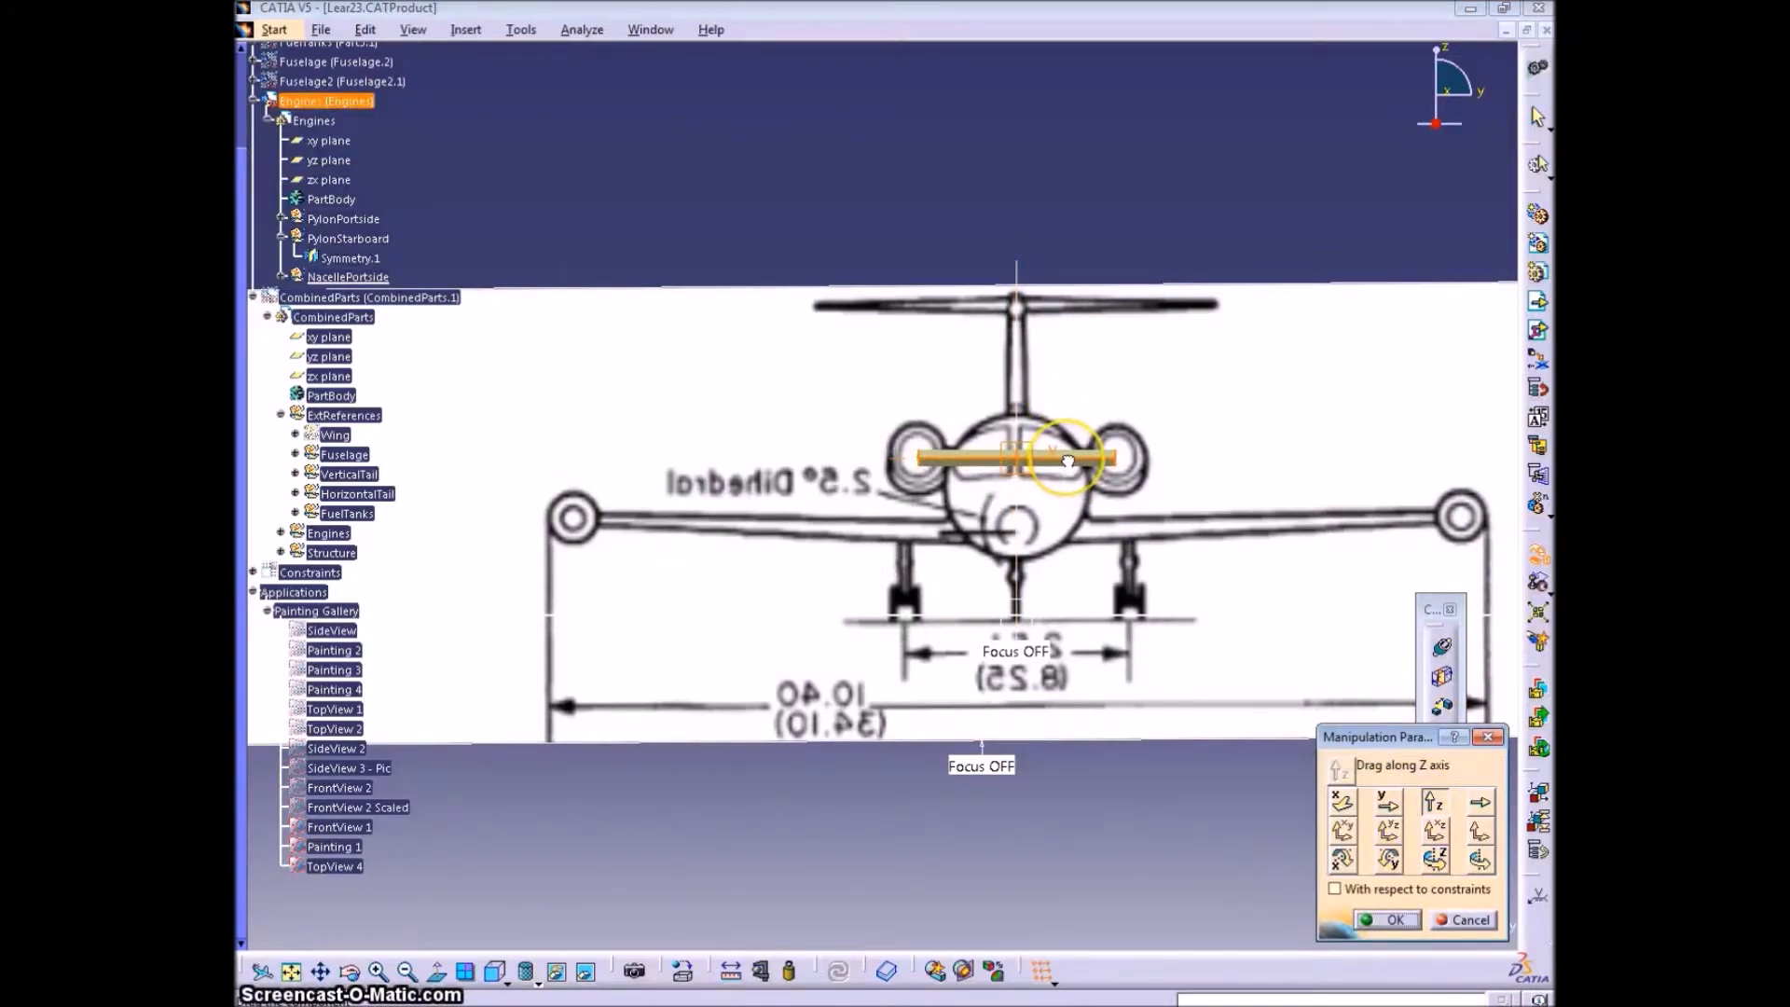
pyautogui.click(1389, 919)
# - Add an offset constraint between the BodyAxis part's WaterLine0 plane and the Engines part's xy plane, turning off the assistant prompt
pyautogui.moveTo(814, 571); pyautogui.dragTo(918, 652, button='middle')
pyautogui.scroll(3, 466, 216)
pyautogui.click(255, 205)
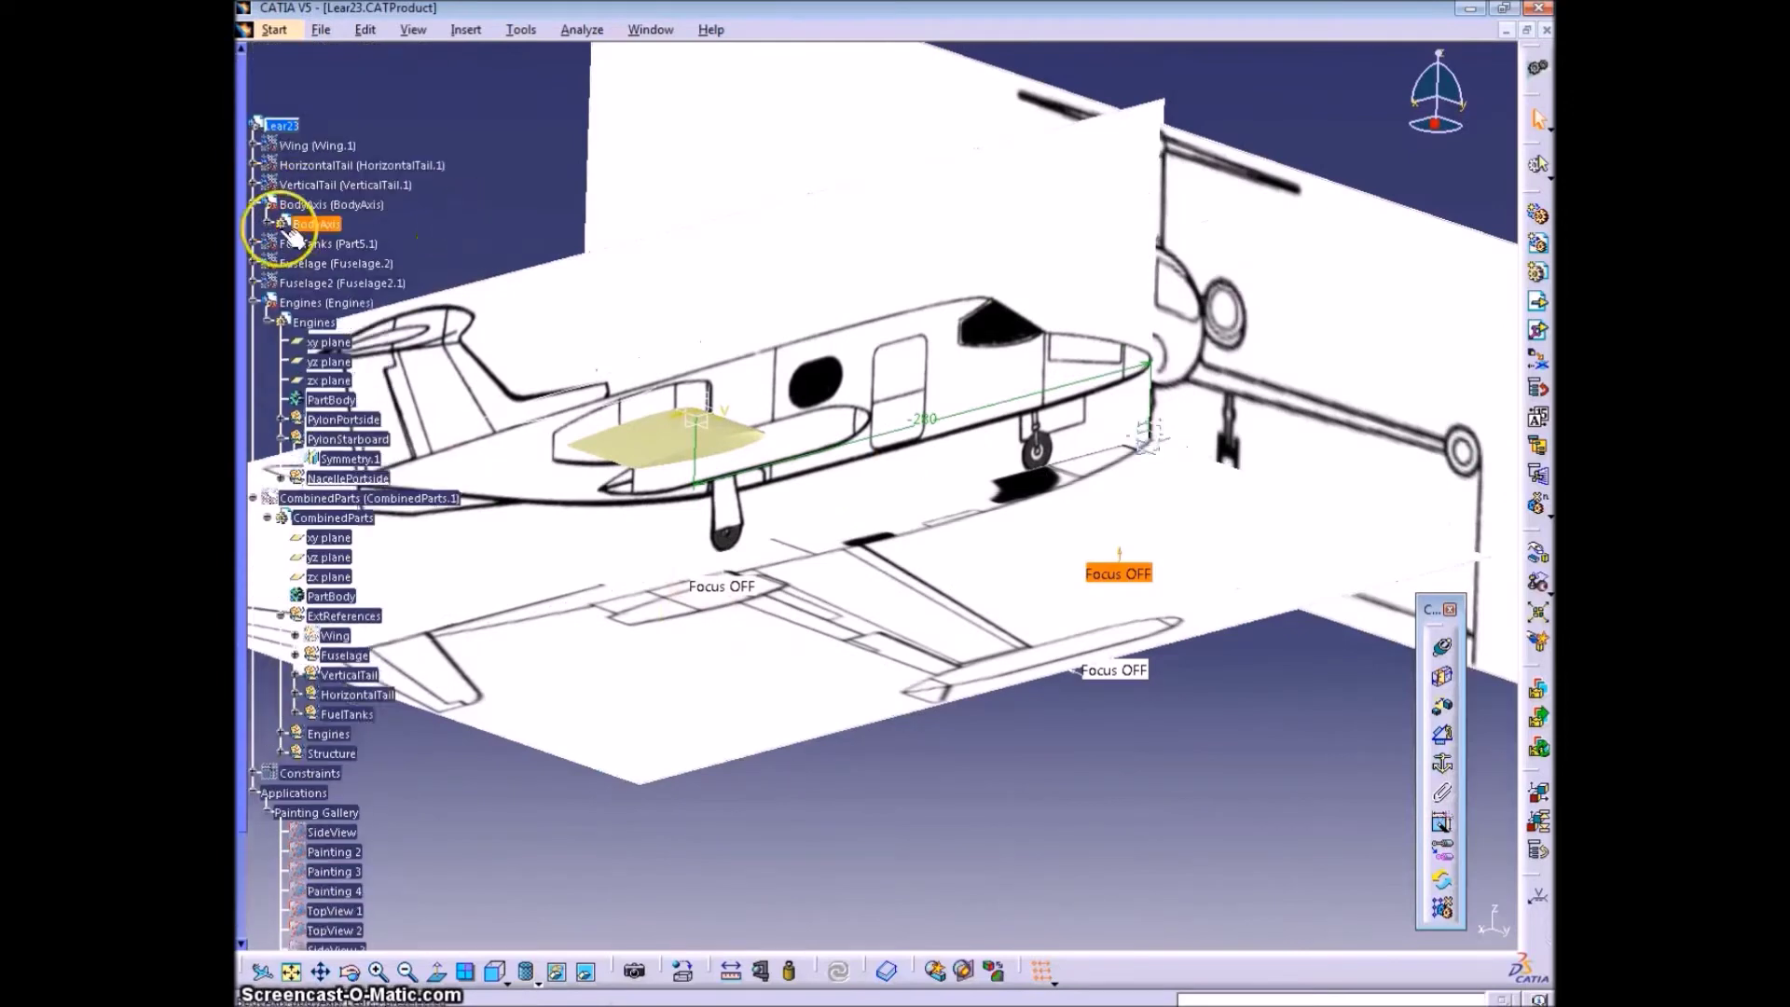
pyautogui.click(268, 224)
pyautogui.moveTo(484, 260); pyautogui.dragTo(547, 287, button='middle')
pyautogui.click(1441, 713)
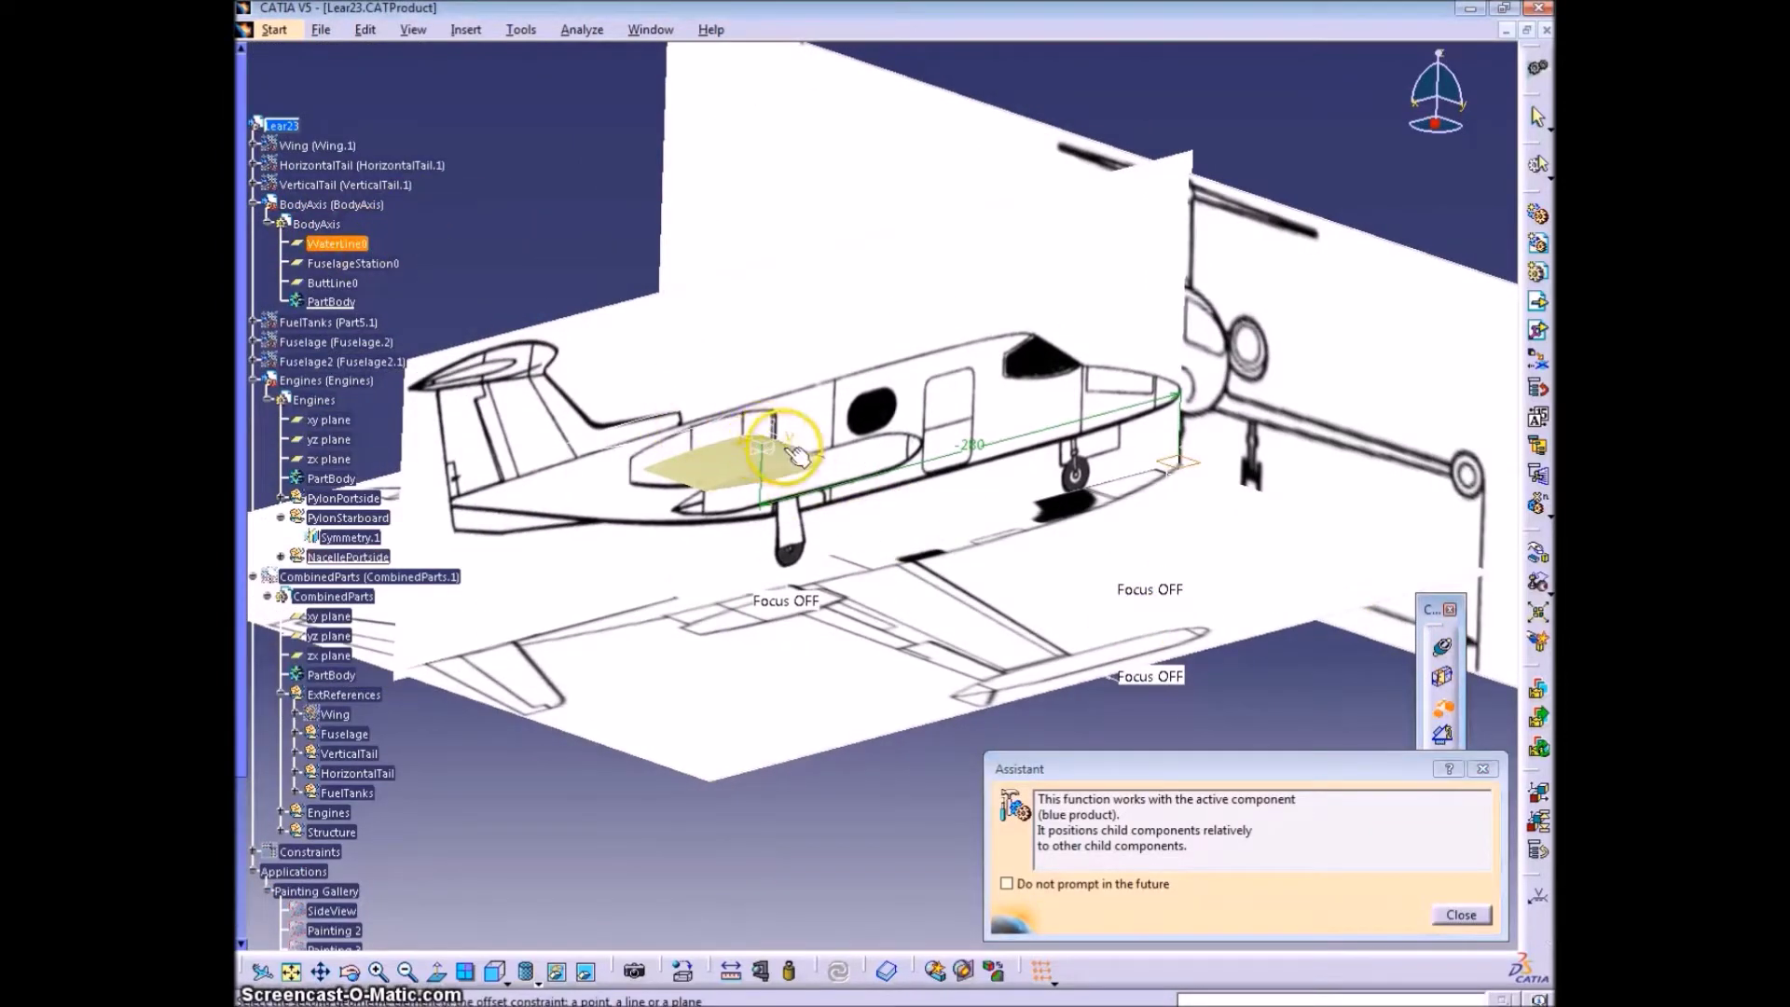
pyautogui.moveTo(794, 453); pyautogui.dragTo(729, 300, button='middle')
pyautogui.click(1006, 882)
pyautogui.click(1460, 914)
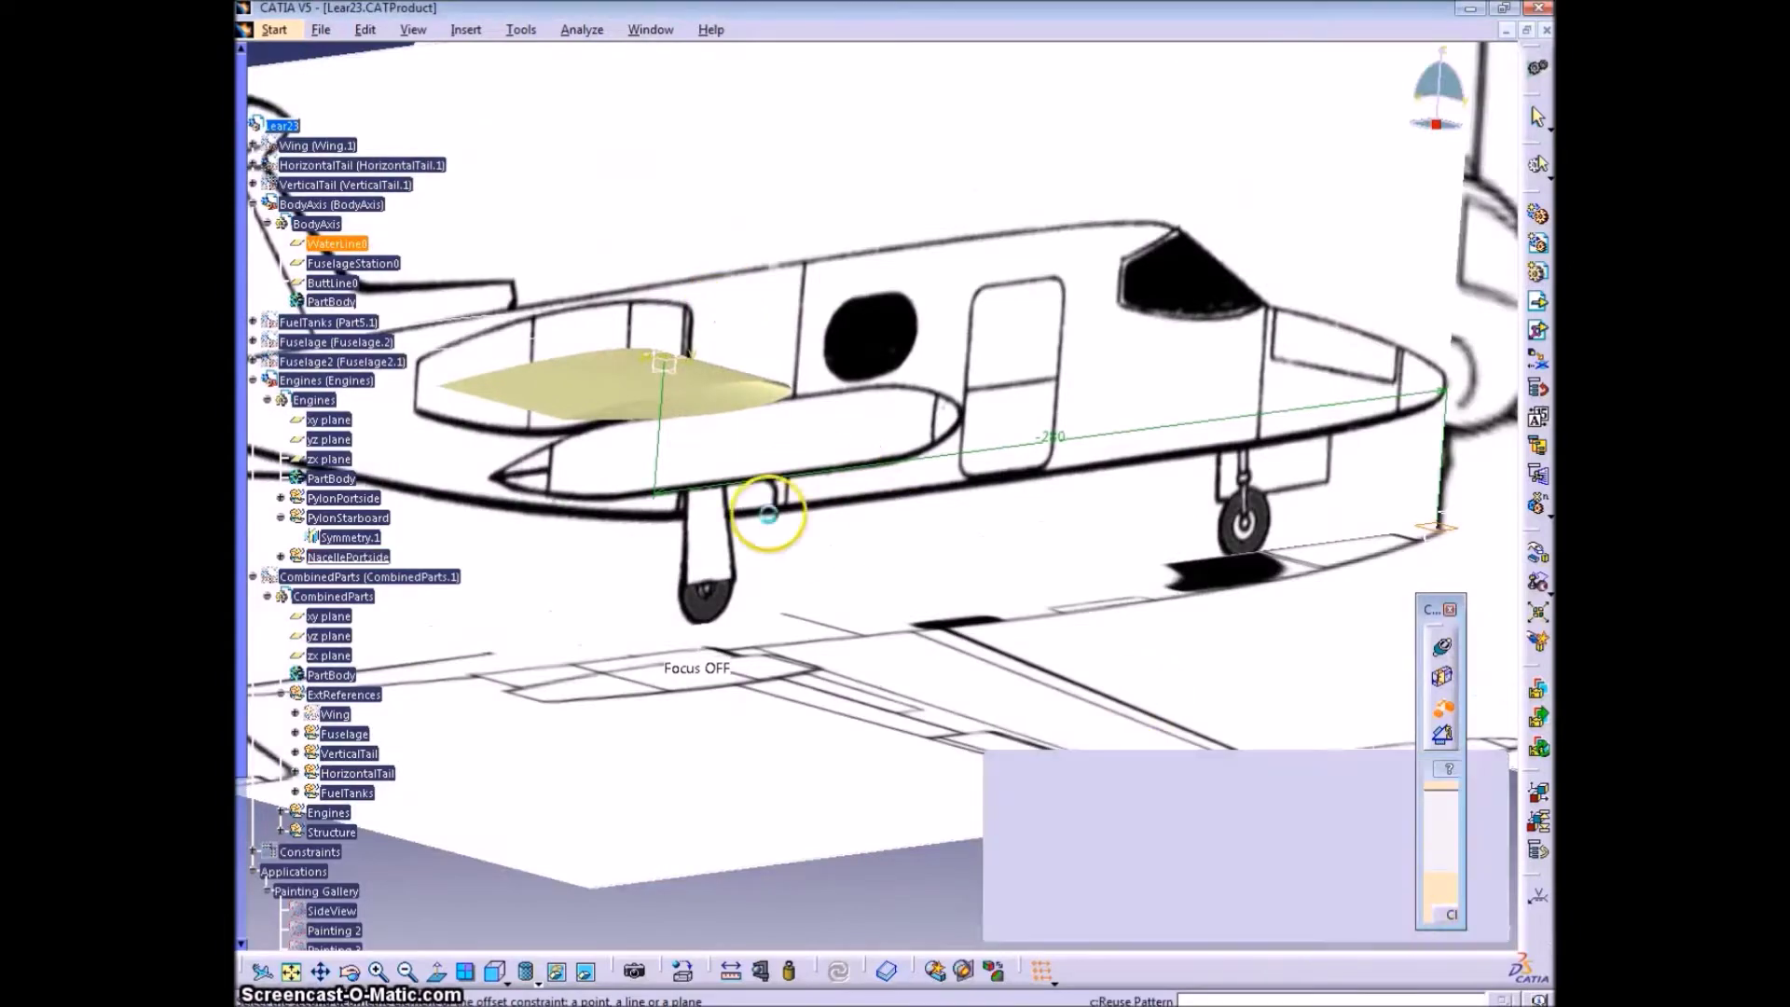
pyautogui.moveTo(849, 399); pyautogui.dragTo(903, 663, button='middle')
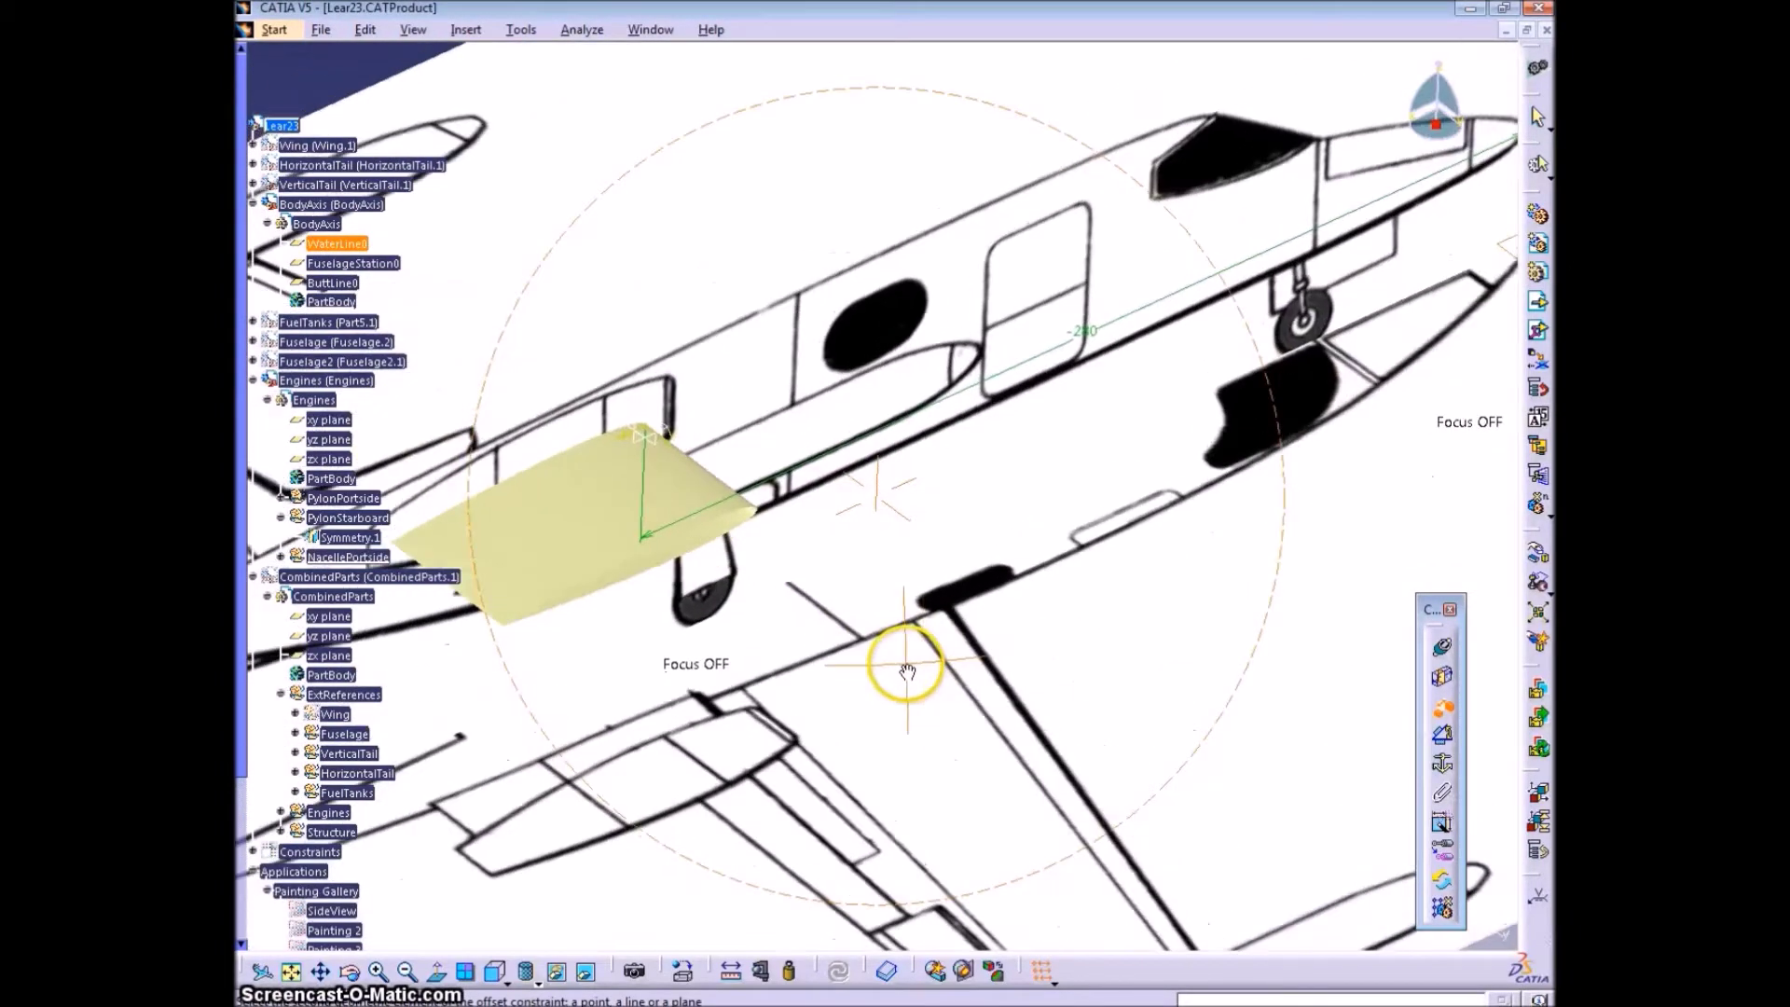
pyautogui.click(653, 411)
pyautogui.moveTo(847, 603); pyautogui.dragTo(1239, 400, button='middle')
pyautogui.press('Return')
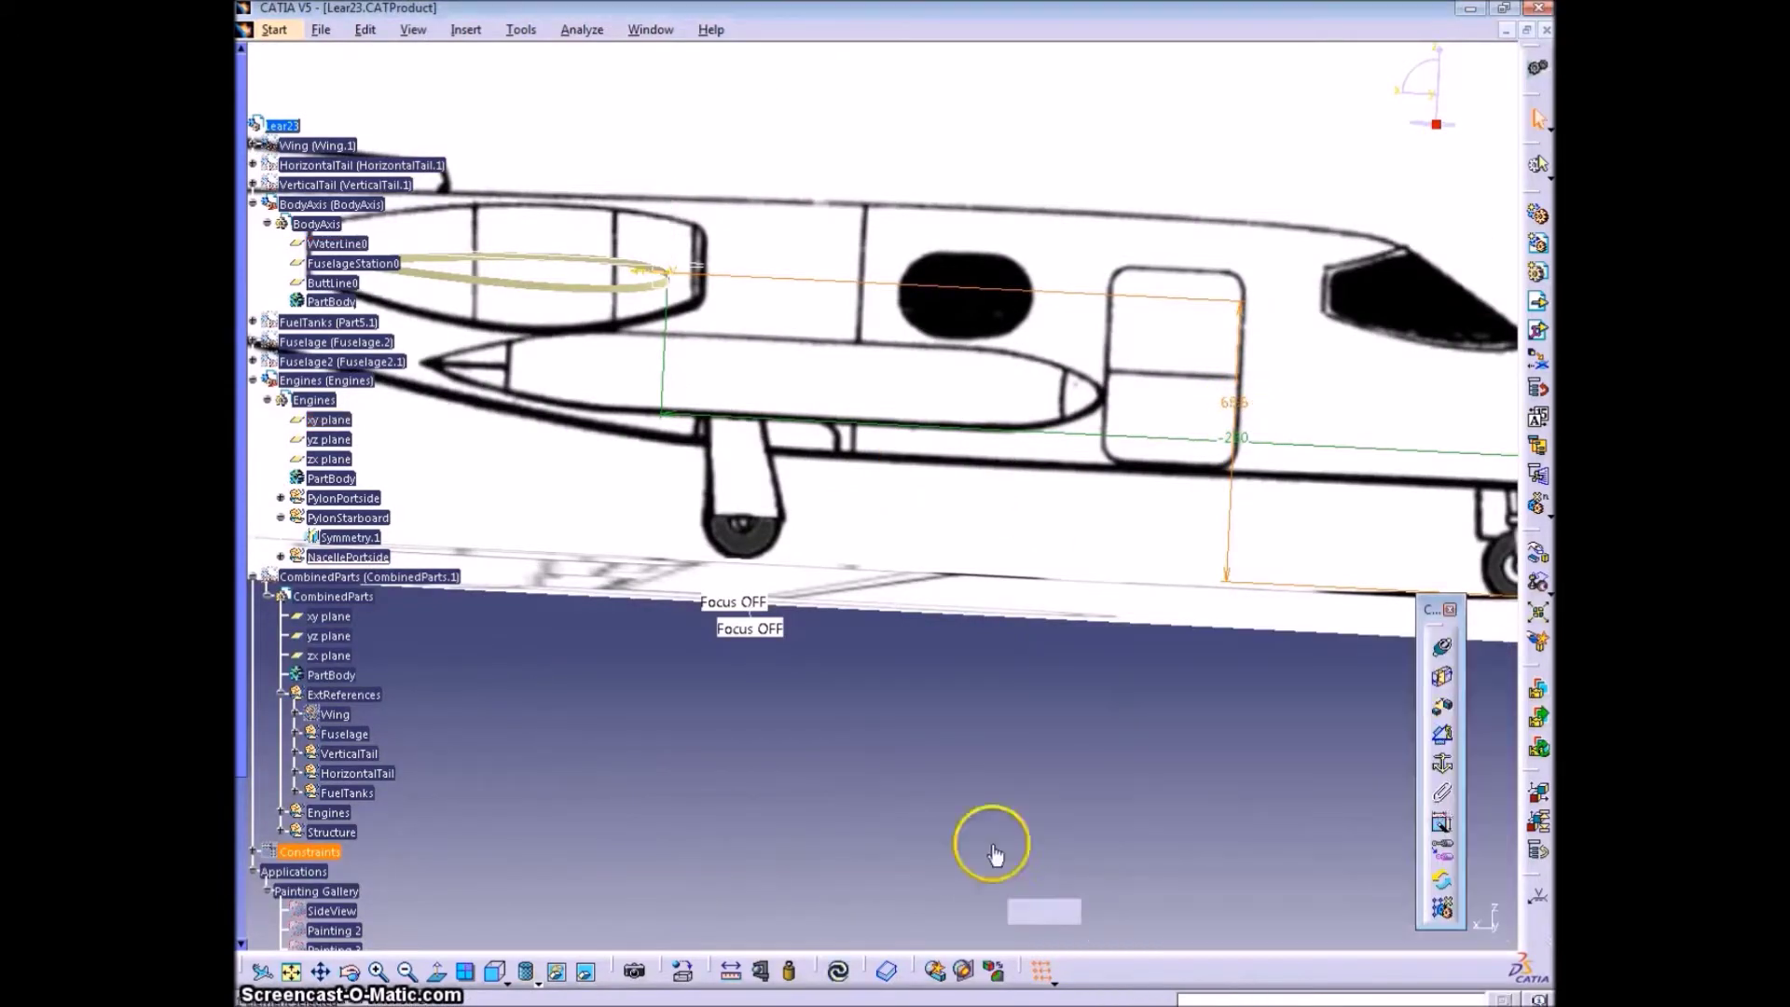
# - Expand the NacellePortside geometrical set and activate the Engines part for editing
pyautogui.moveTo(995, 851); pyautogui.dragTo(699, 430, button='middle')
pyautogui.click(281, 558)
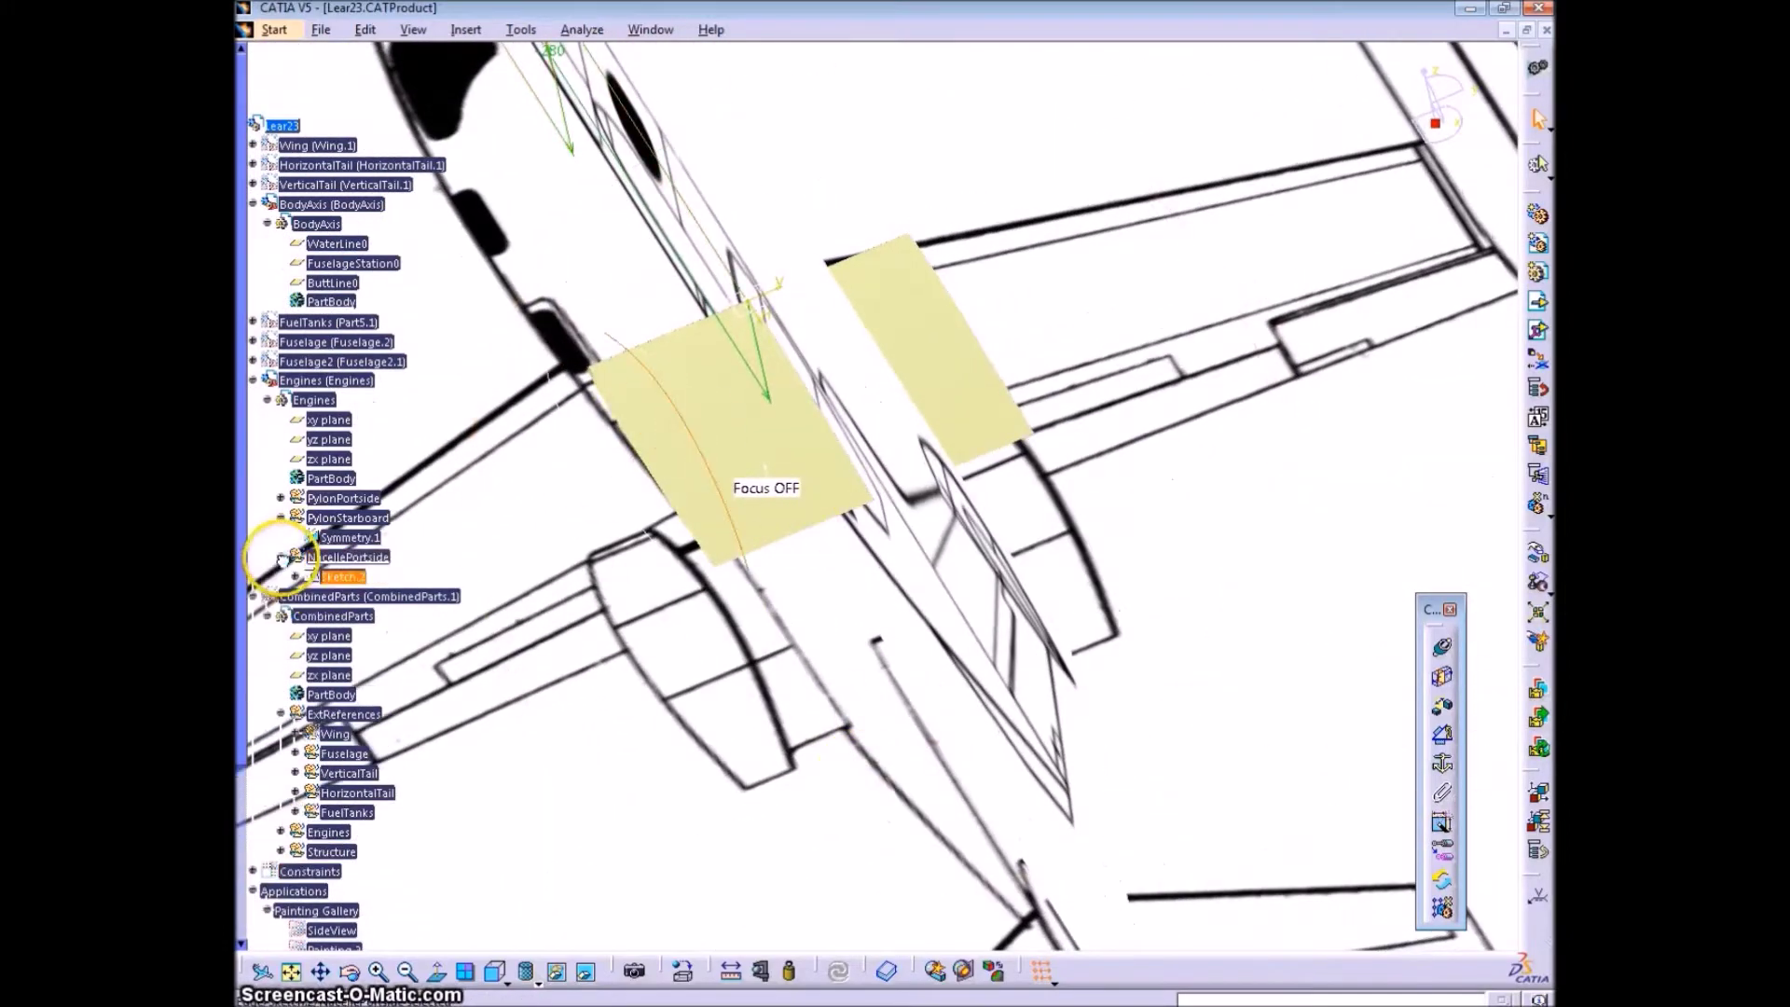
pyautogui.doubleClick(314, 400)
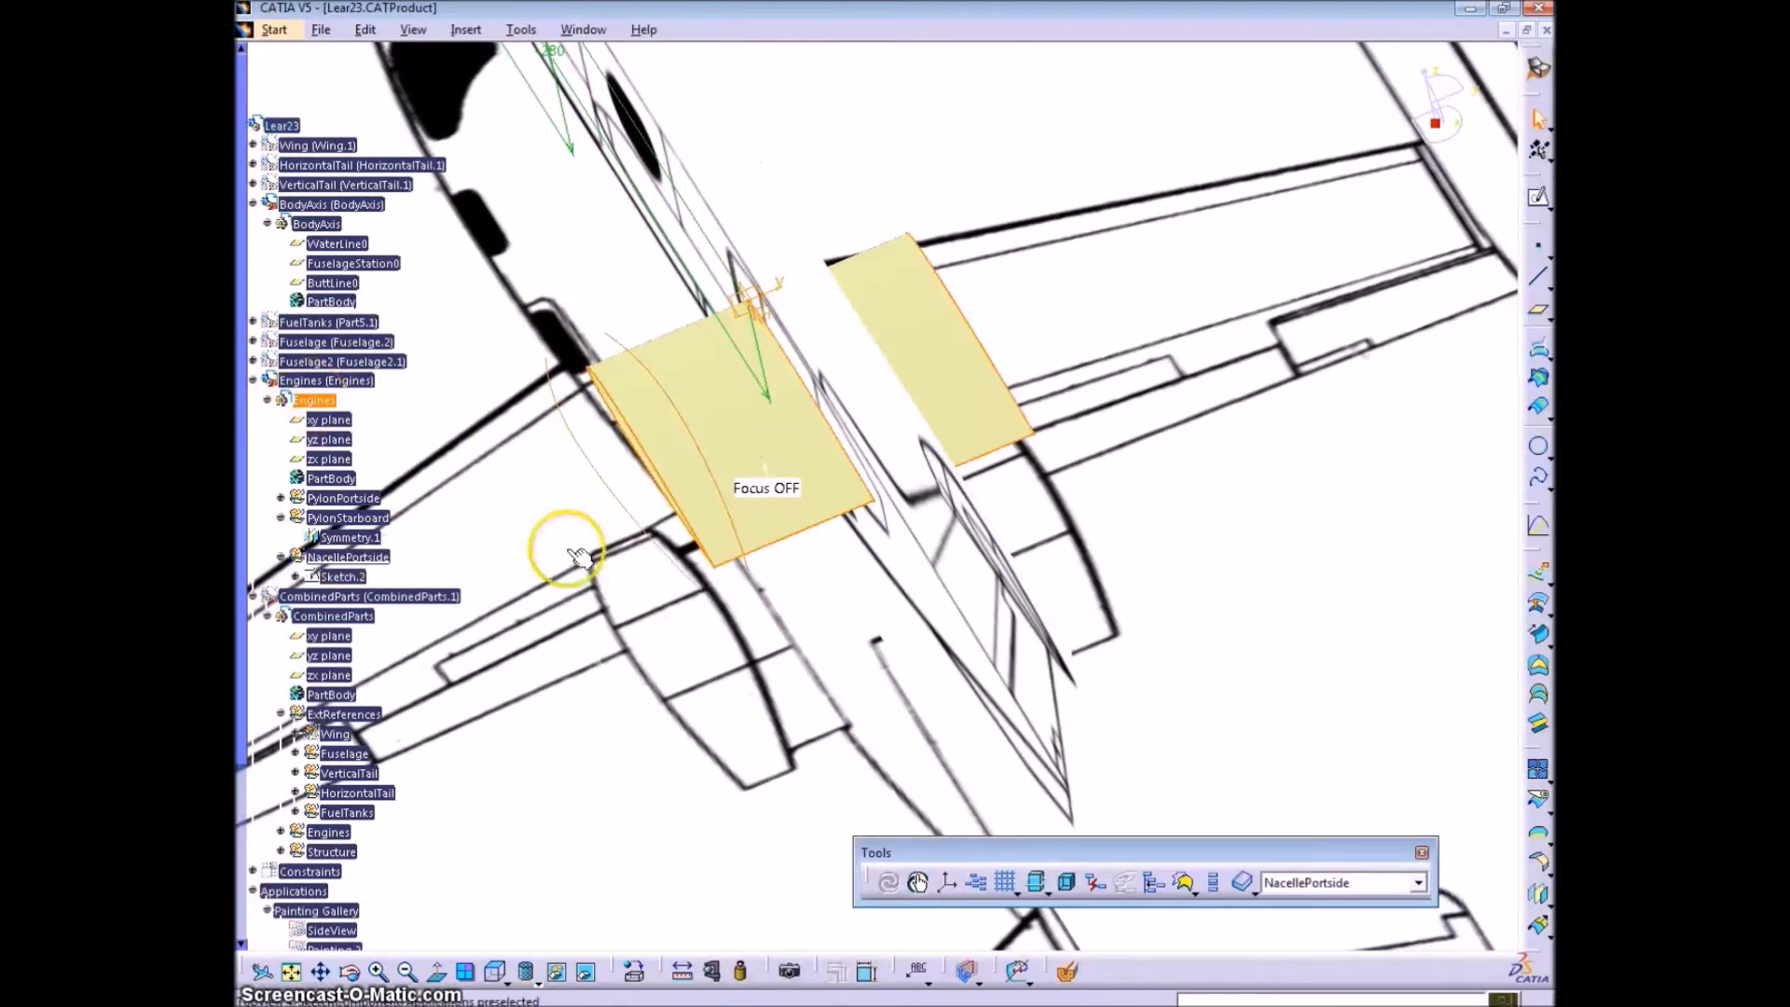
pyautogui.moveTo(551, 548)
pyautogui.mouseDown(button='middle')
pyautogui.moveTo(1073, 578)
pyautogui.moveTo(1073, 606)
pyautogui.mouseUp(button='middle')
pyautogui.doubleClick(337, 576)
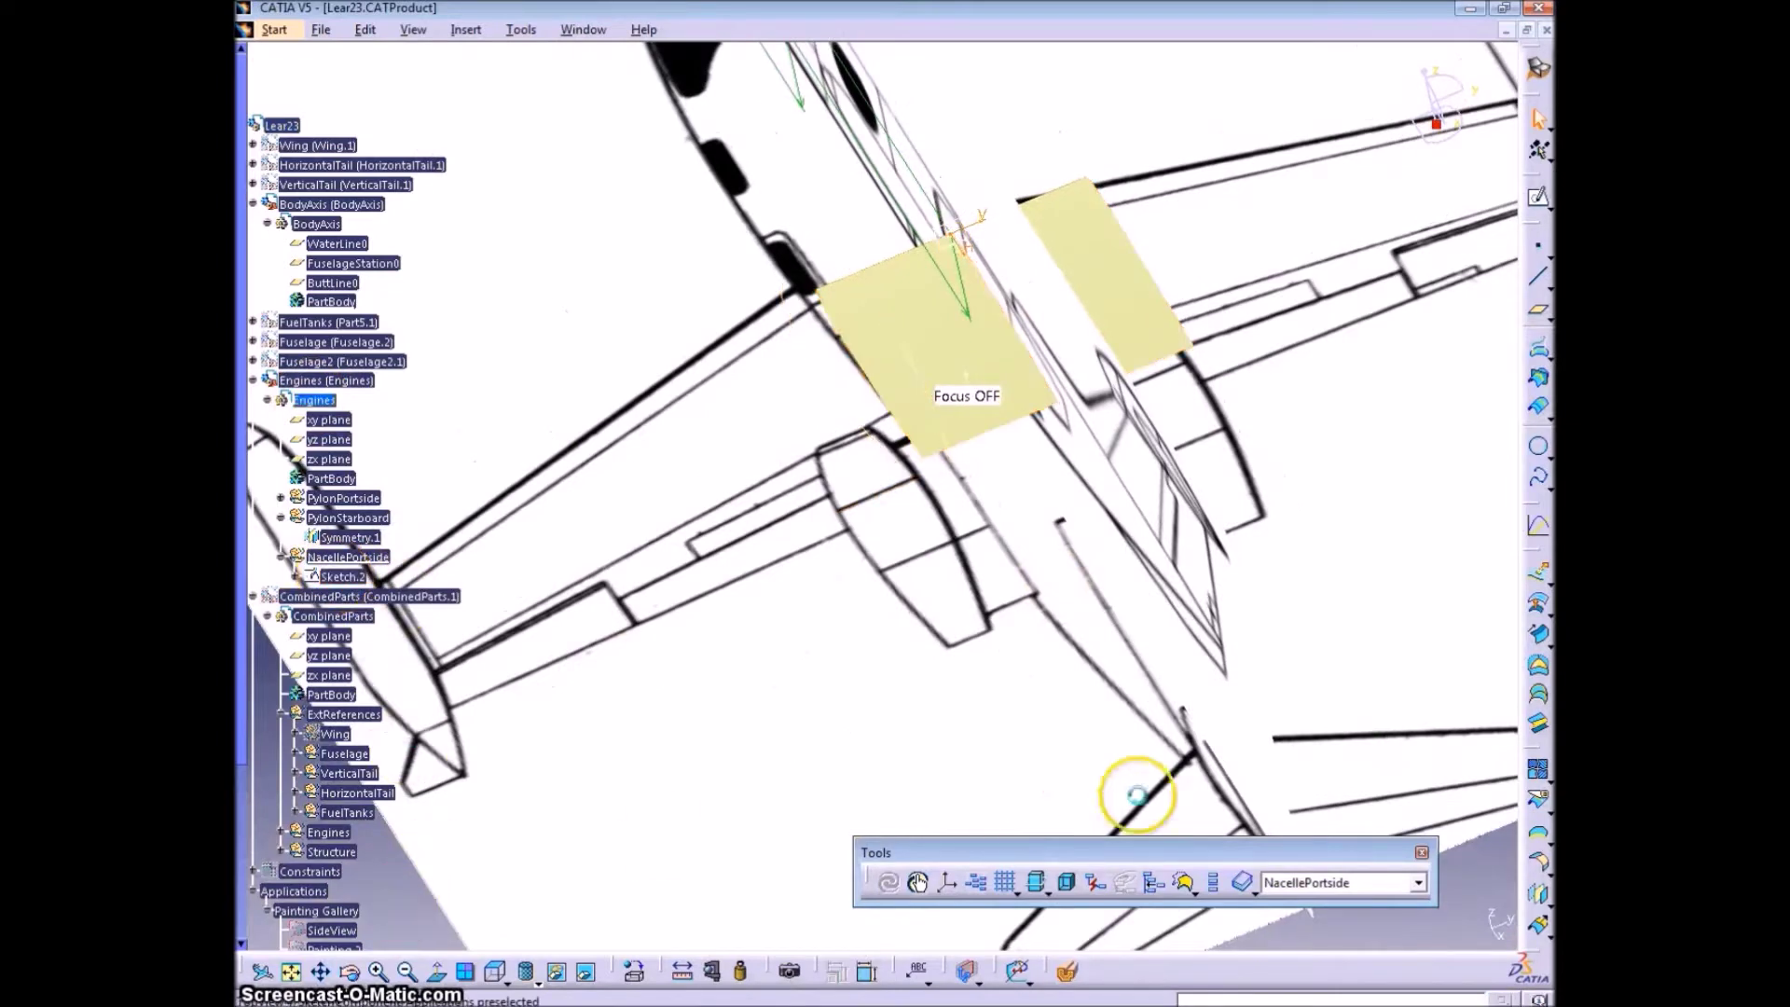
pyautogui.click(1536, 803)
pyautogui.click(893, 347)
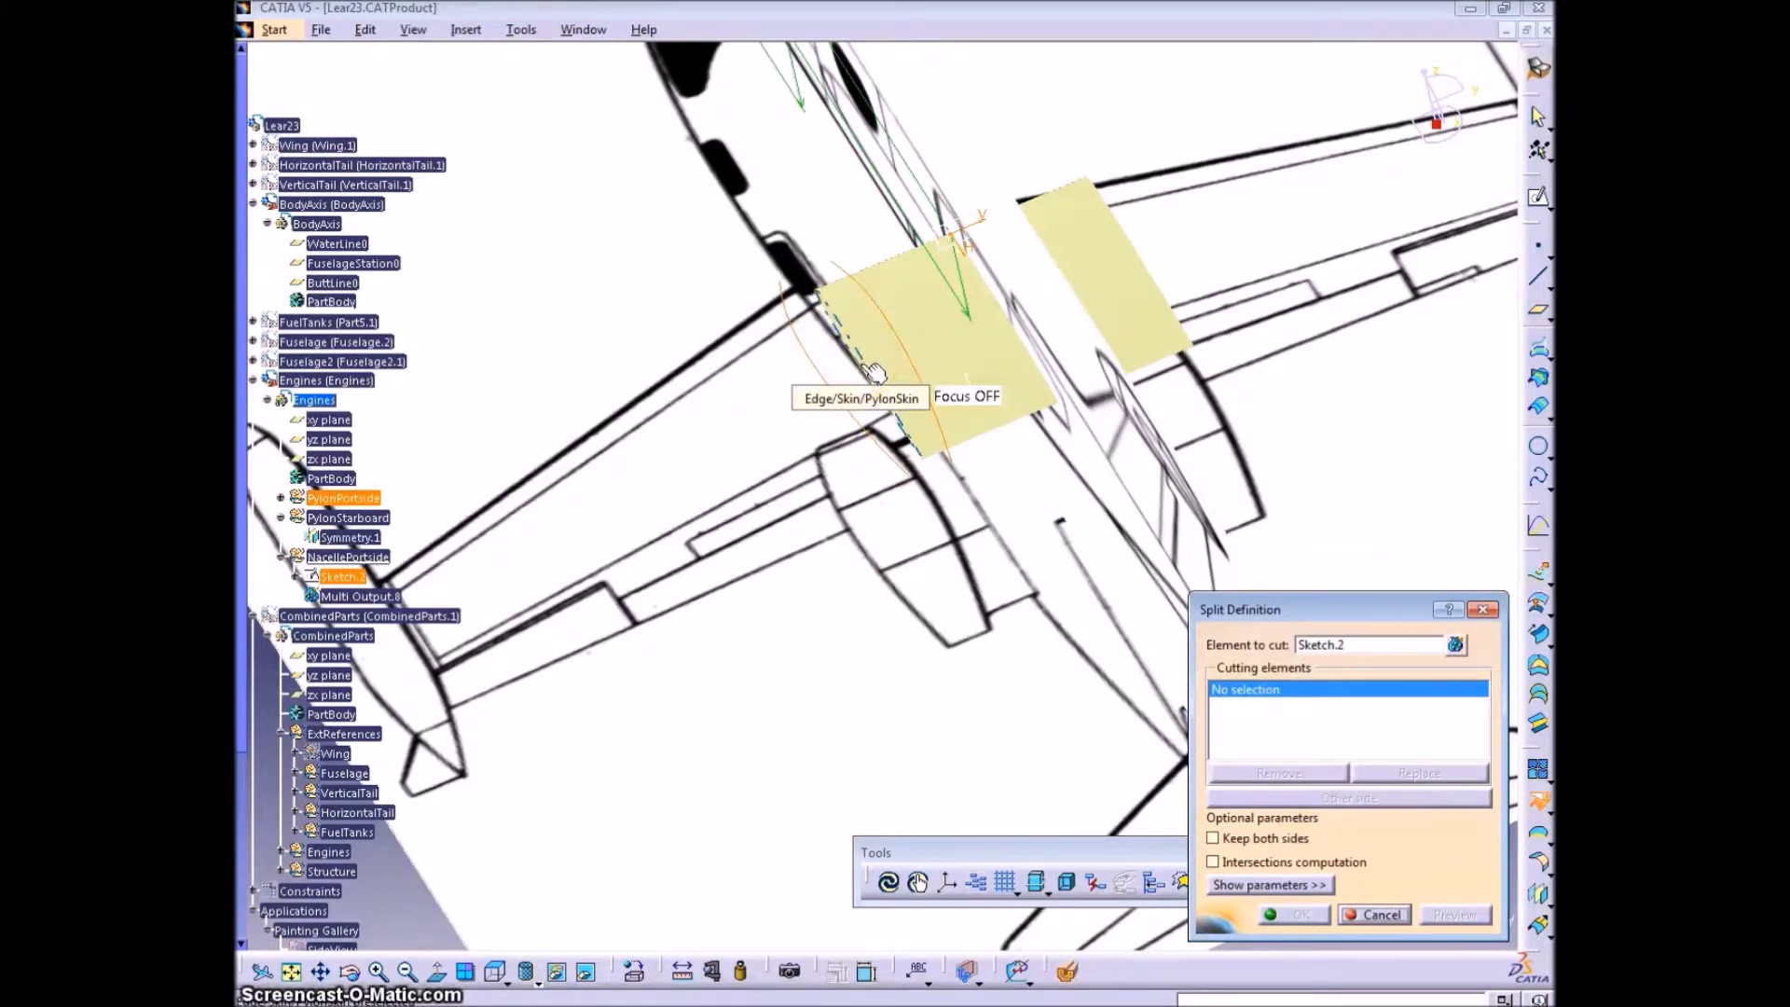
pyautogui.click(867, 369)
pyautogui.click(1461, 917)
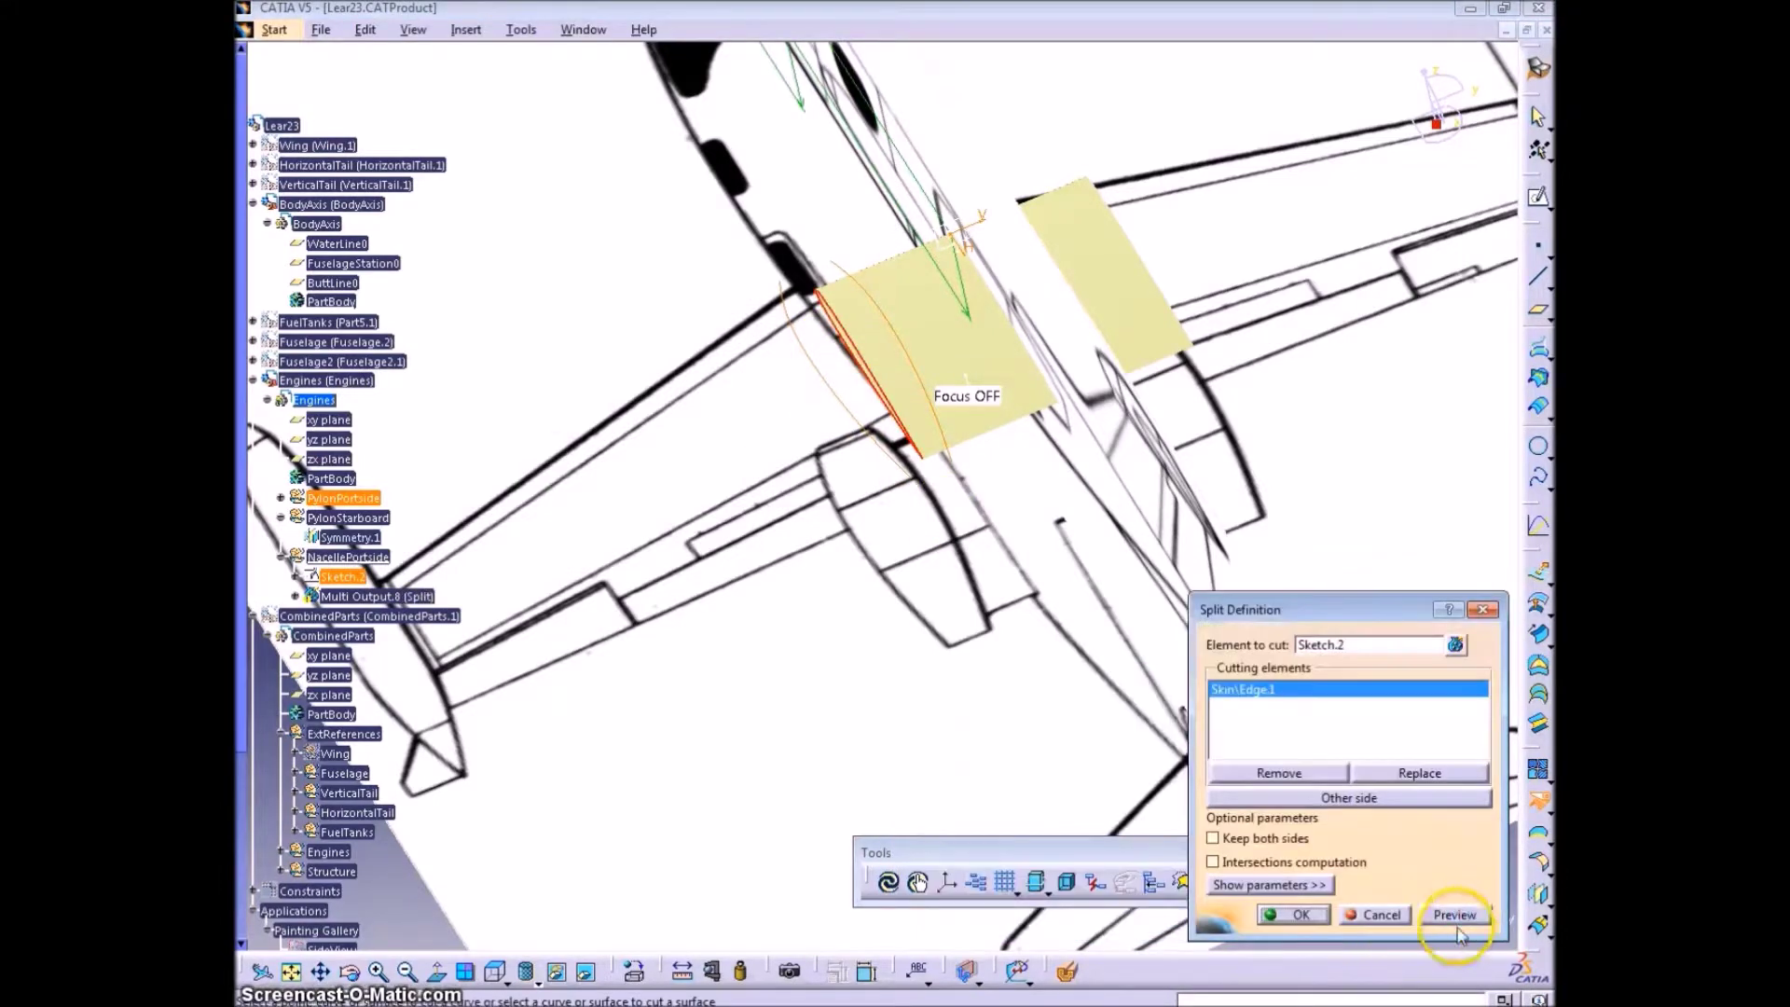
pyautogui.click(1382, 919)
# - Edit the NacellePortside sketch so that only the inboard nacelle contour remains in its output
pyautogui.doubleClick(912, 355)
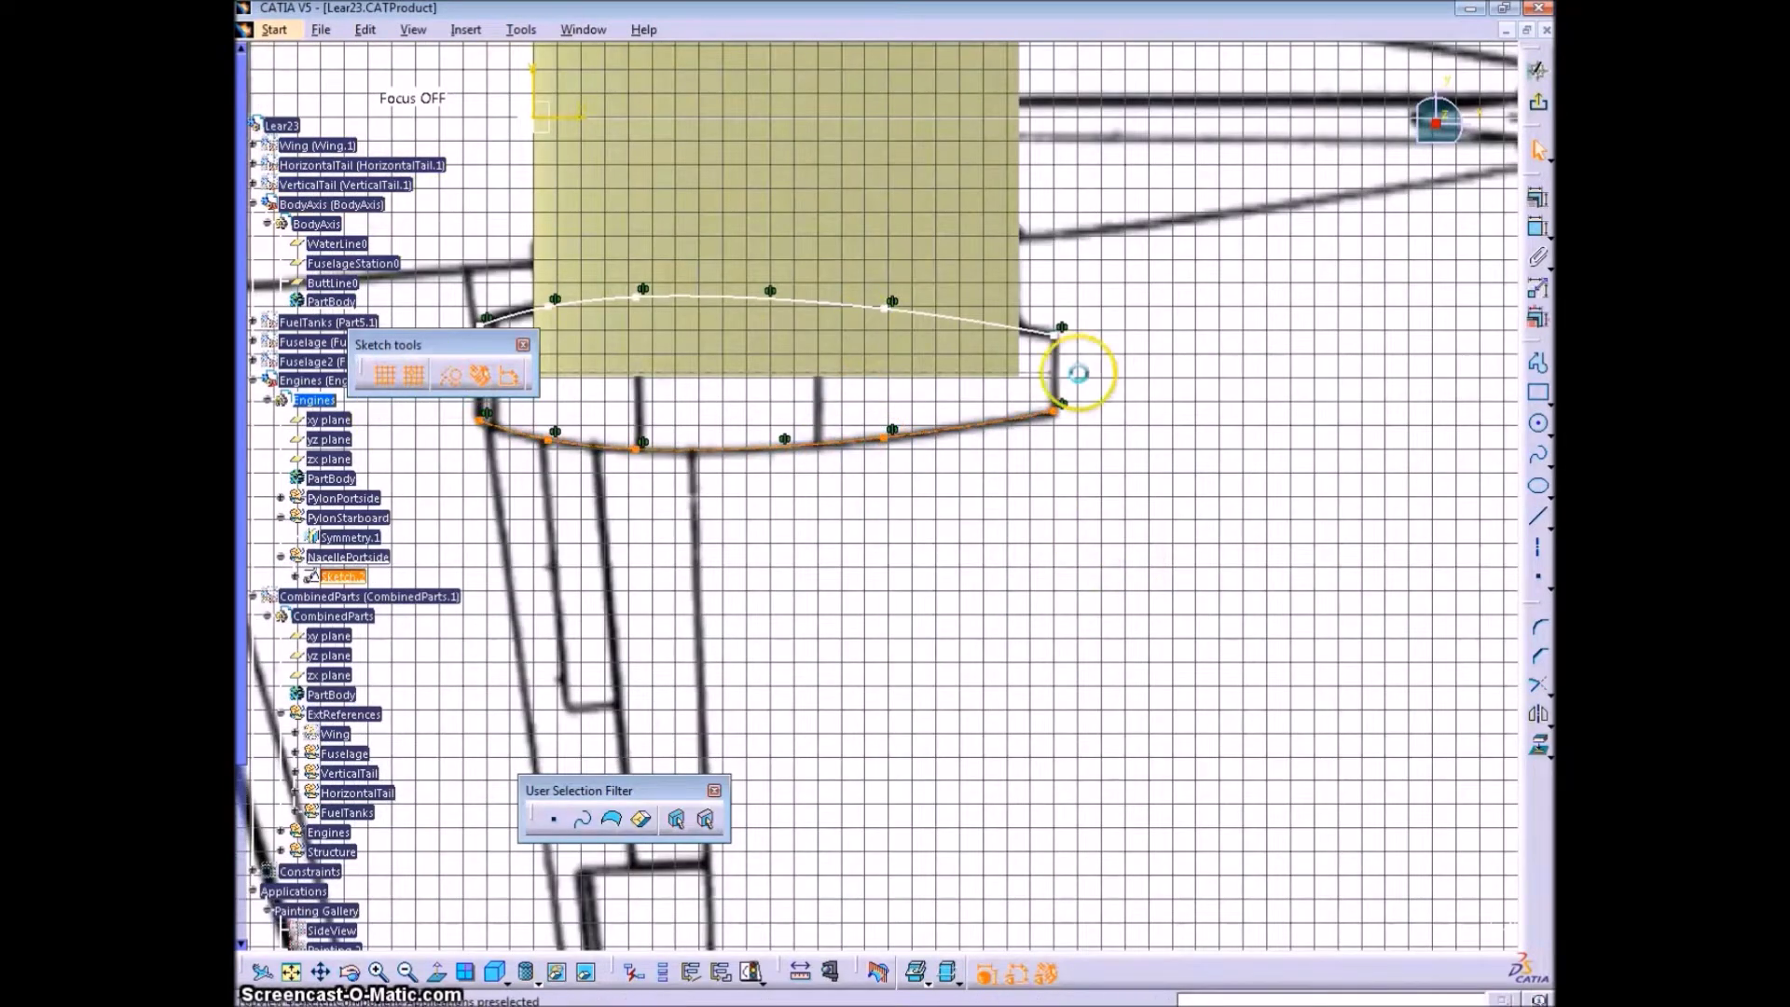
pyautogui.click(817, 308)
pyautogui.moveTo(965, 548); pyautogui.dragTo(1183, 544, button='middle')
pyautogui.click(1539, 107)
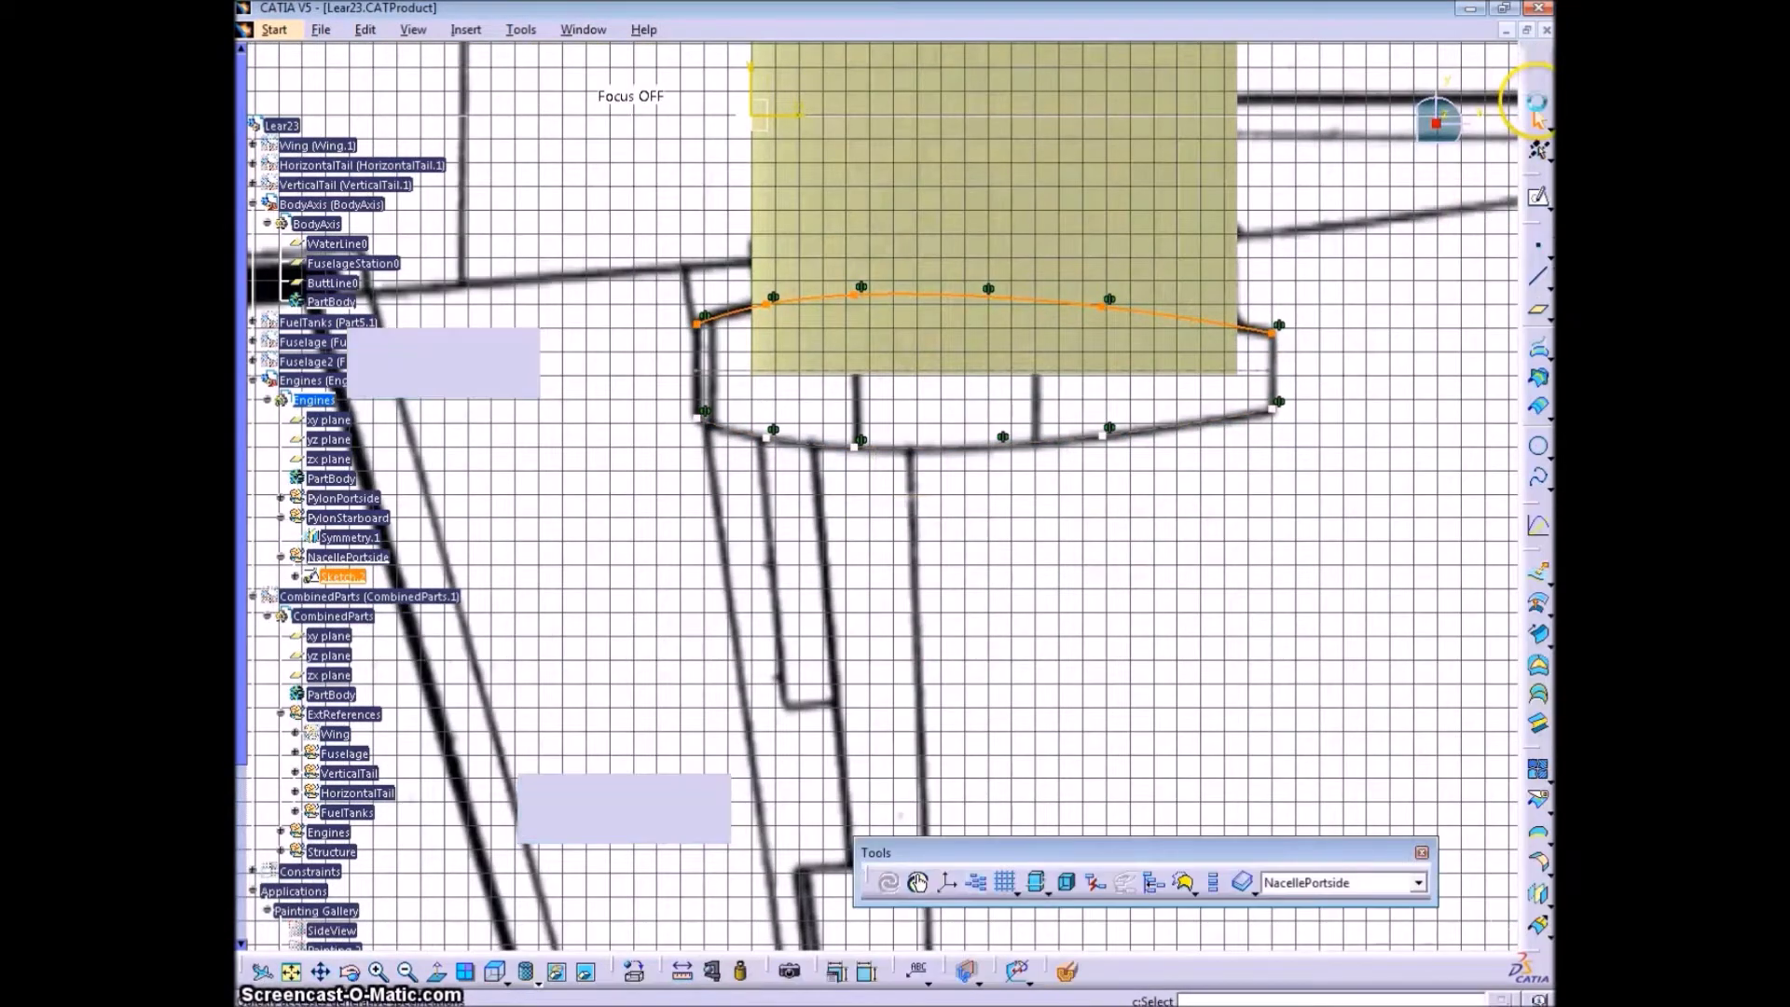
# - Rename the NacellePortside sketch as ContourStarboard and undo the rename
pyautogui.hotkey('alt', 'Return')
pyautogui.write('Starboard')
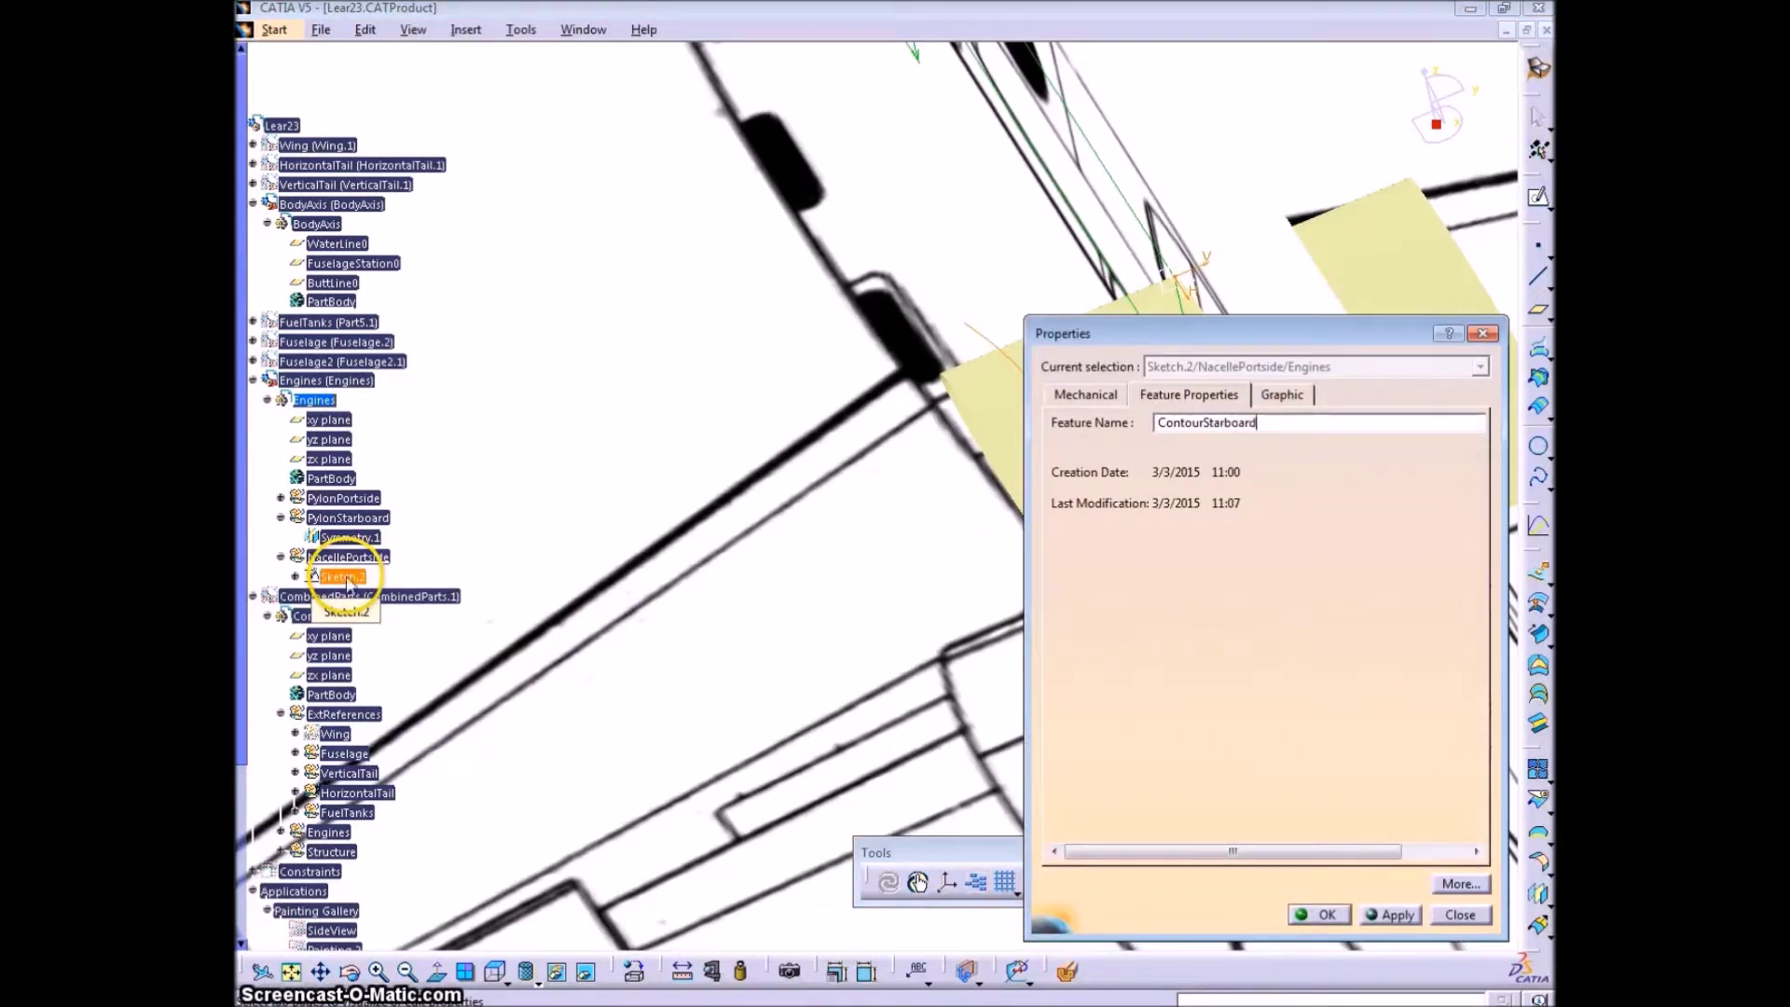
pyautogui.click(1282, 901)
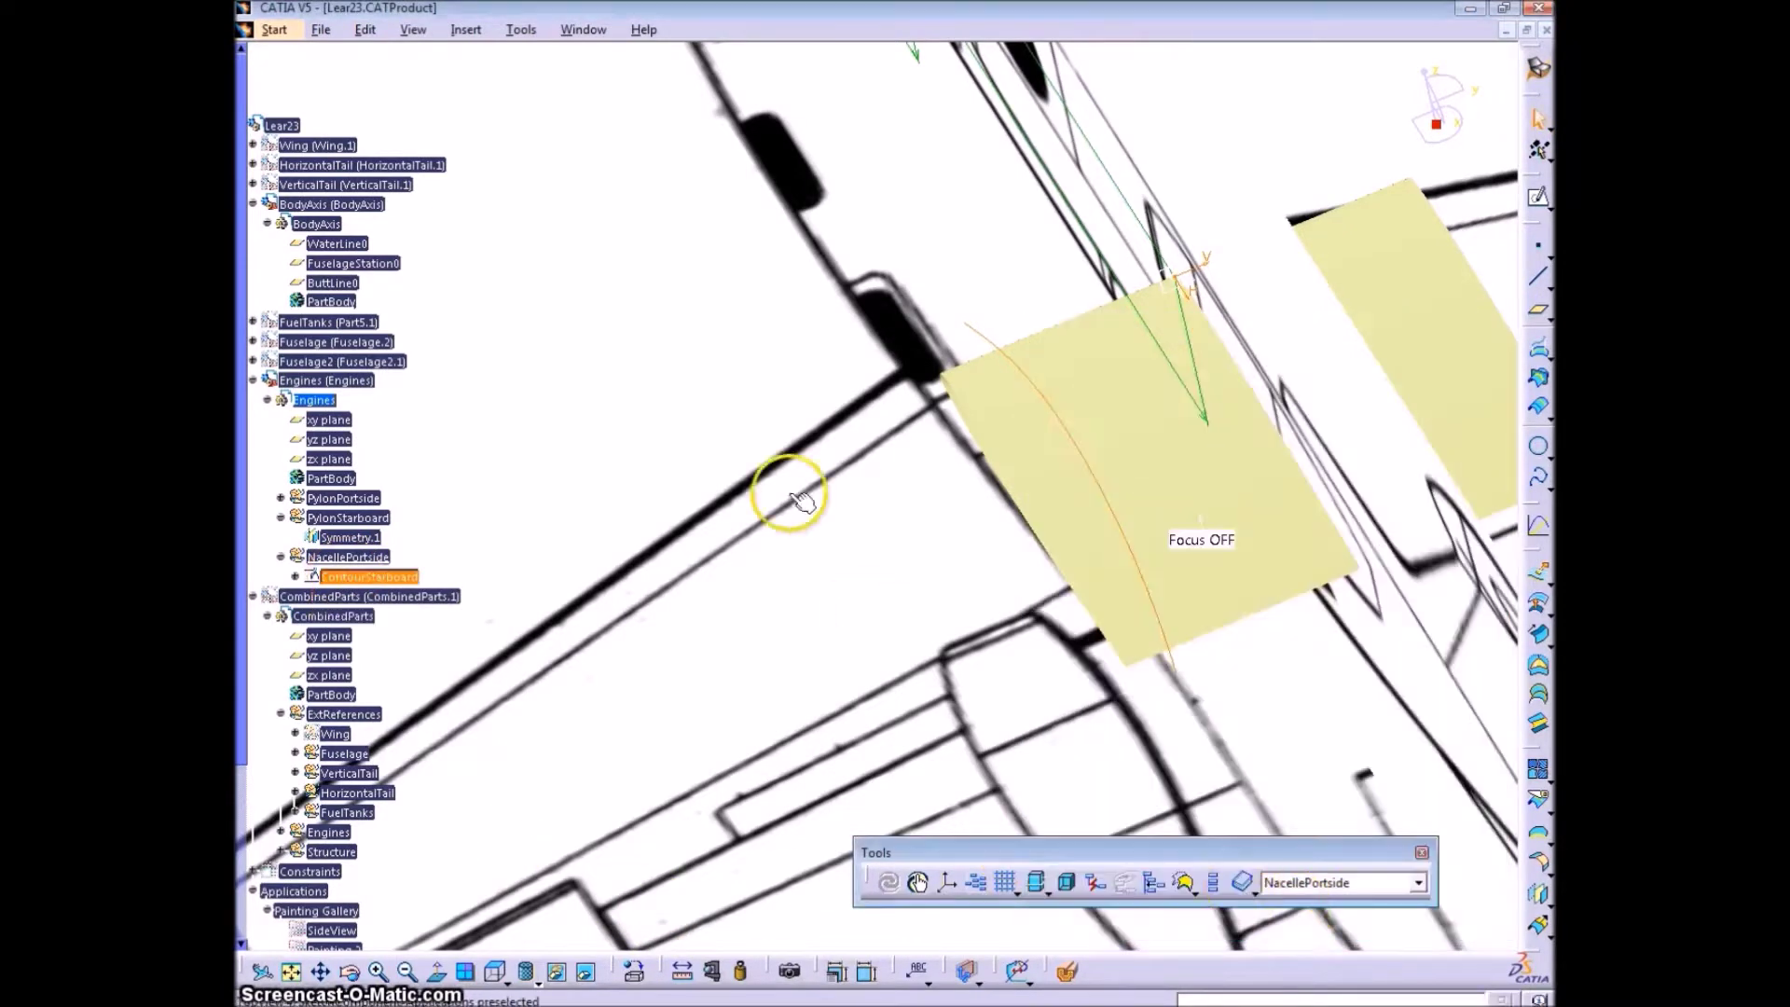
pyautogui.moveTo(911, 527)
pyautogui.mouseDown(button='middle')
pyautogui.moveTo(1110, 607)
pyautogui.moveTo(1201, 425)
pyautogui.mouseUp(button='middle')
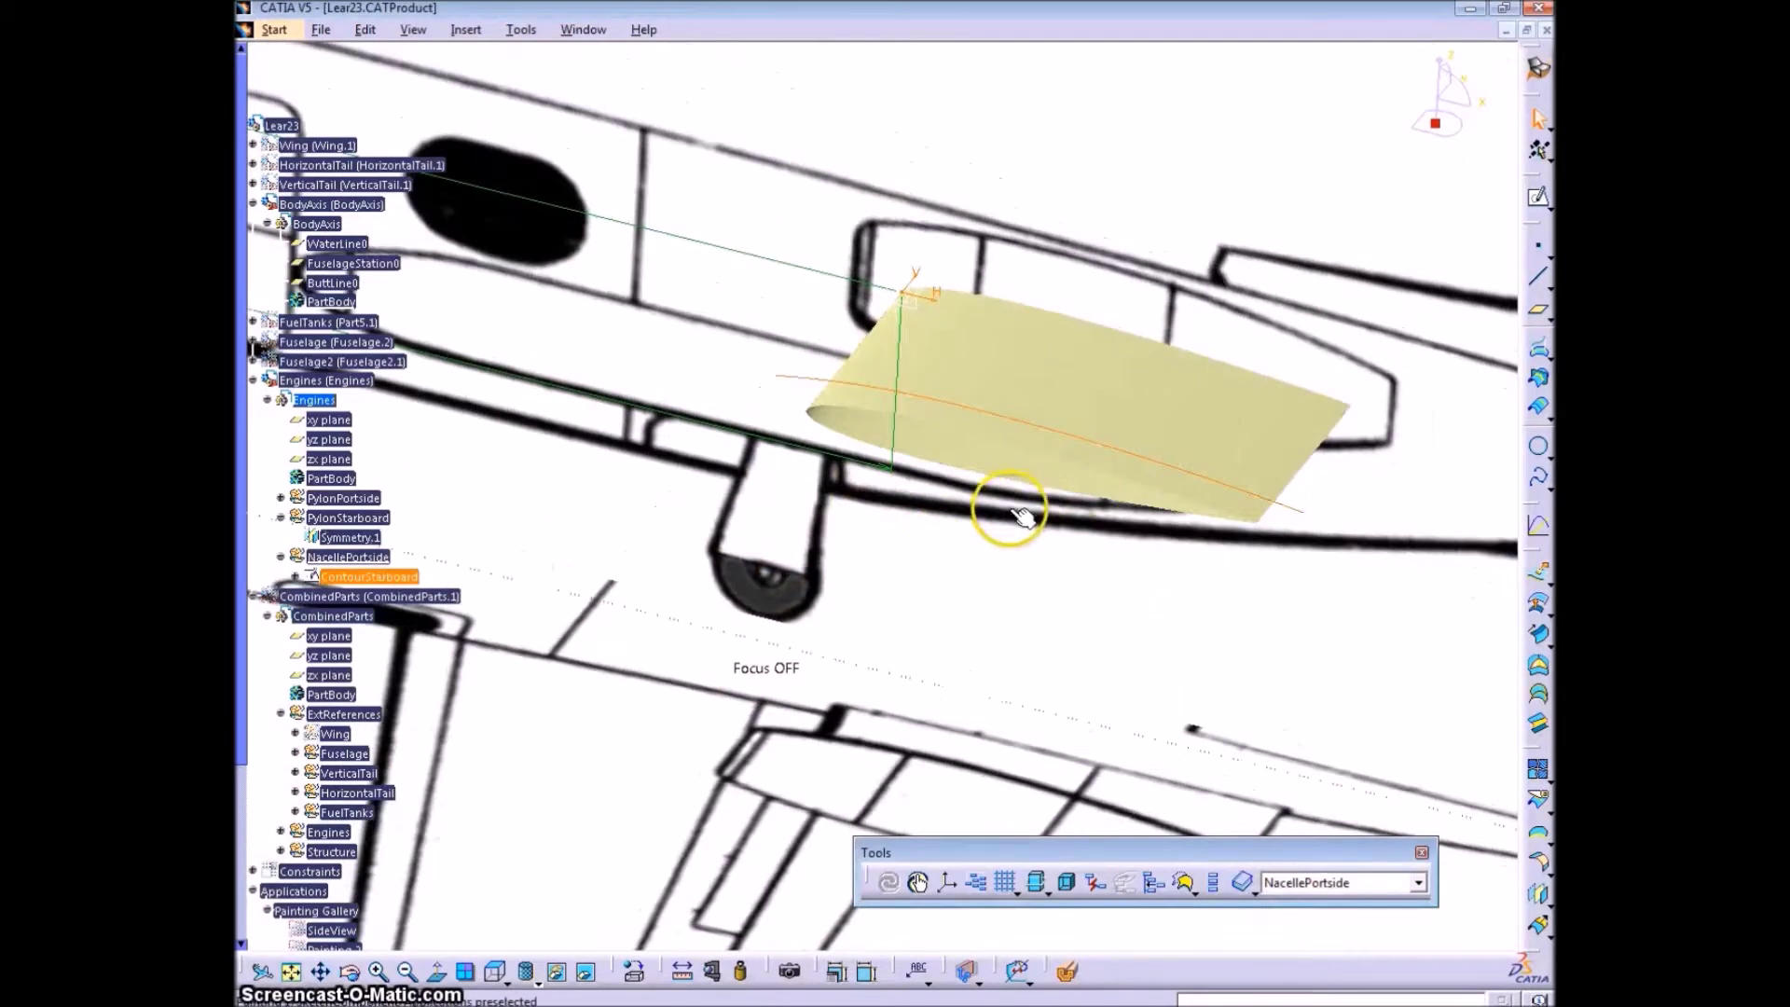
pyautogui.click(1100, 477)
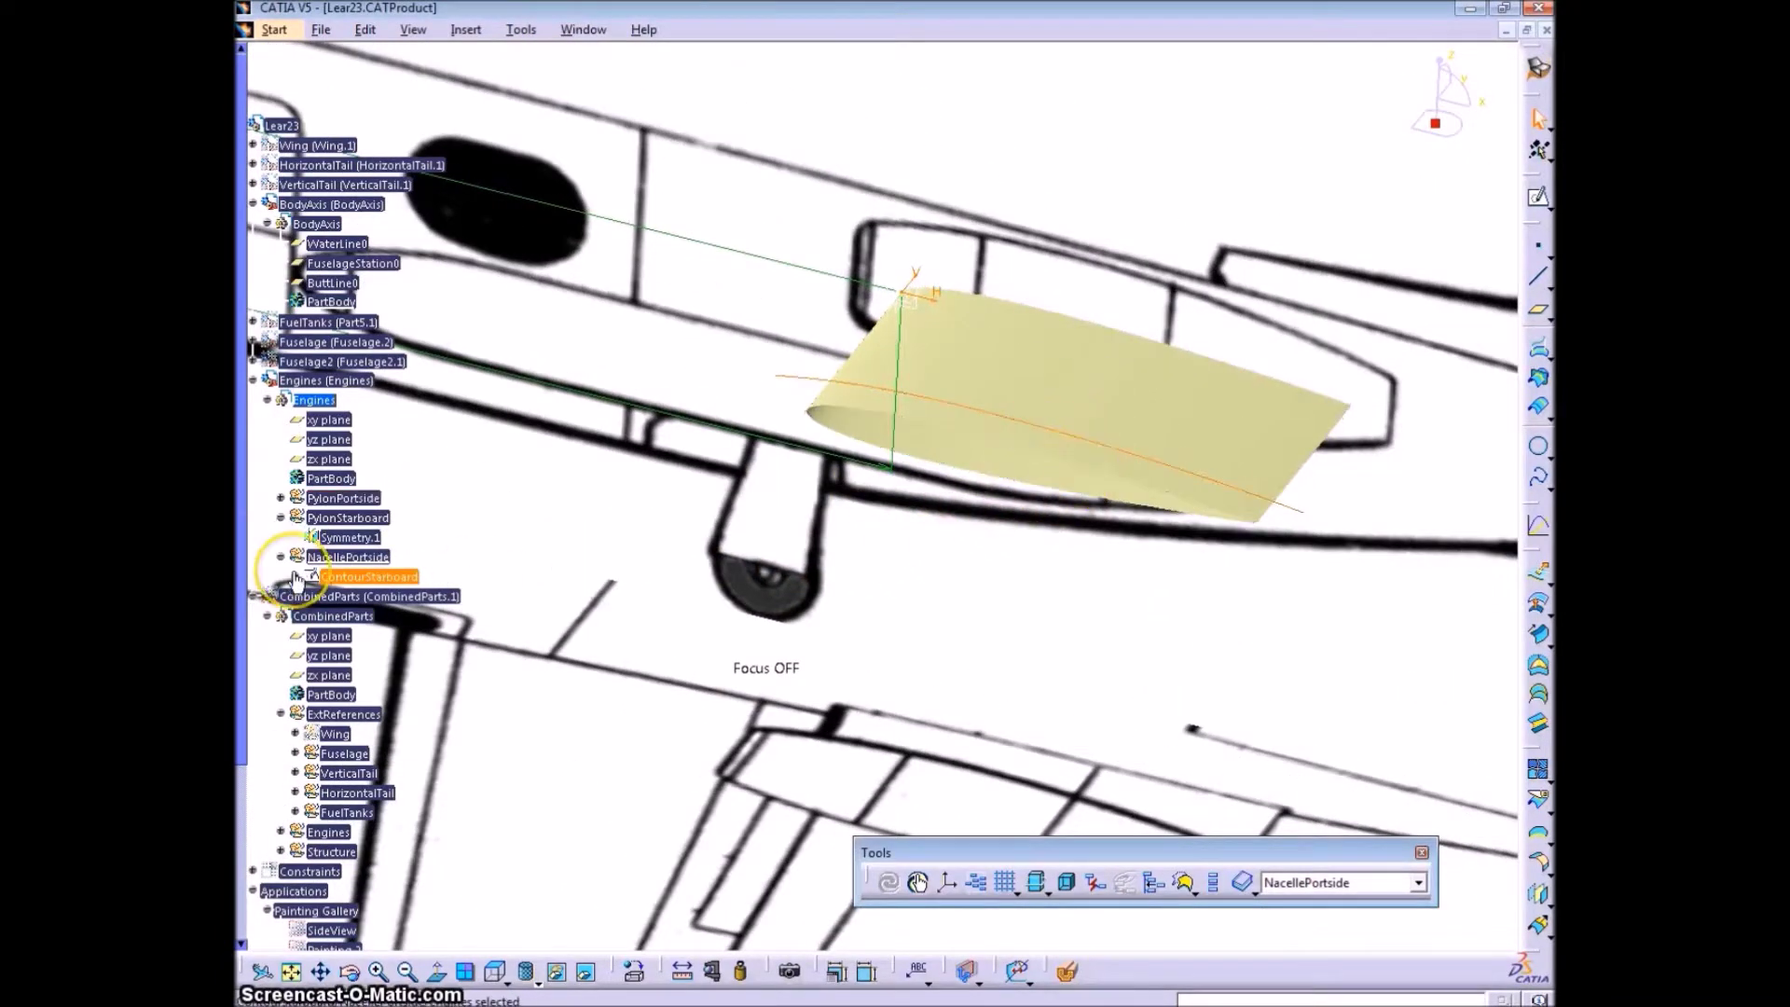
pyautogui.hotkey('ctrl', 'z')
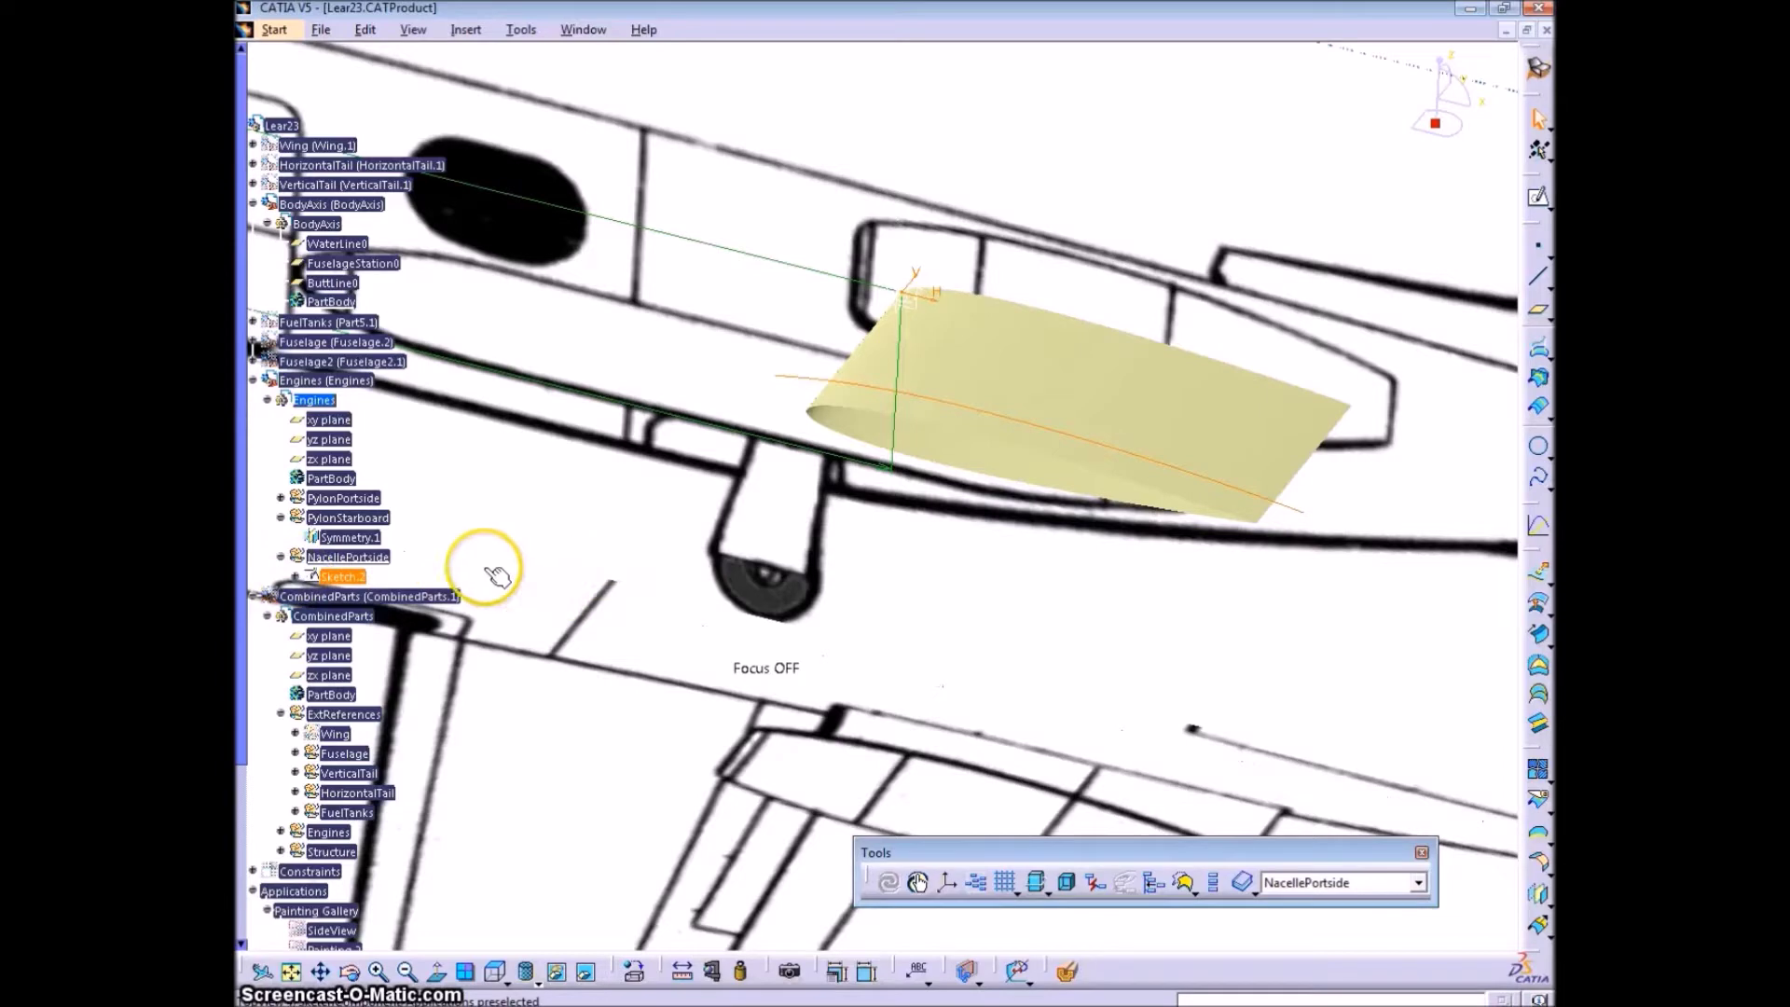
# - Rename the nacelle sketch as TopViewContours and restore the outboard contour to its output
pyautogui.hotkey('alt', 'Return')
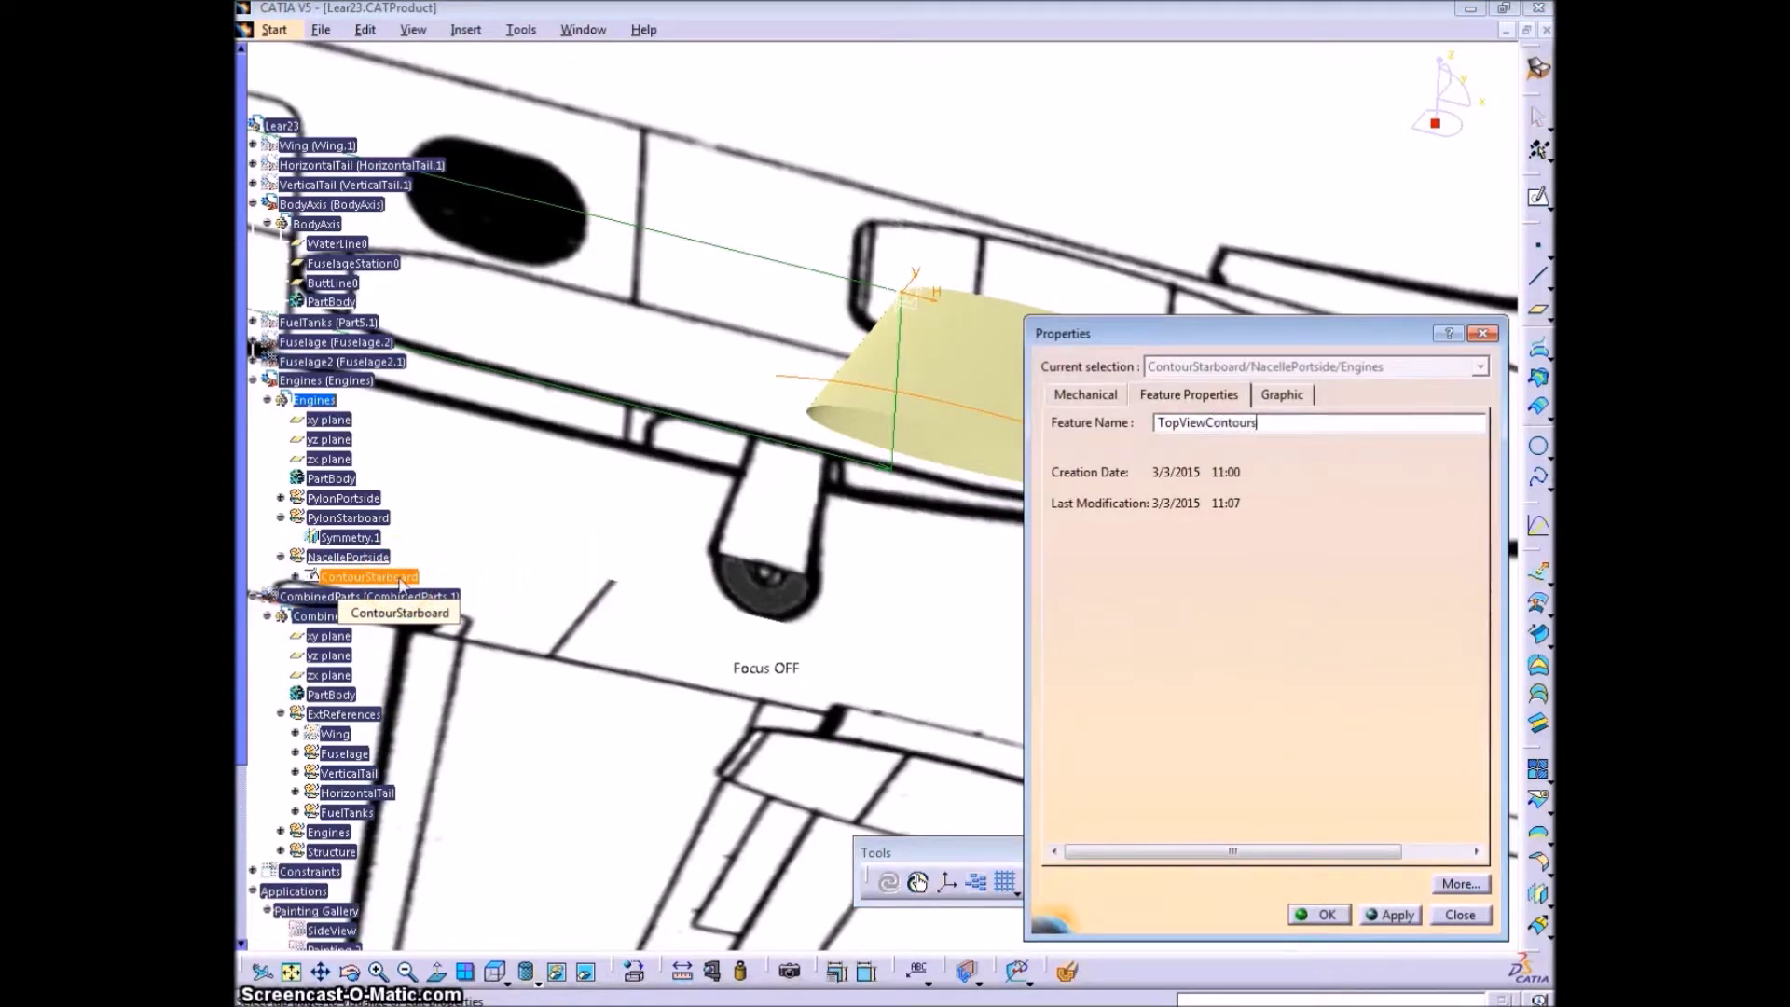
pyautogui.click(1326, 915)
pyautogui.moveTo(1004, 468); pyautogui.dragTo(1081, 419, button='middle')
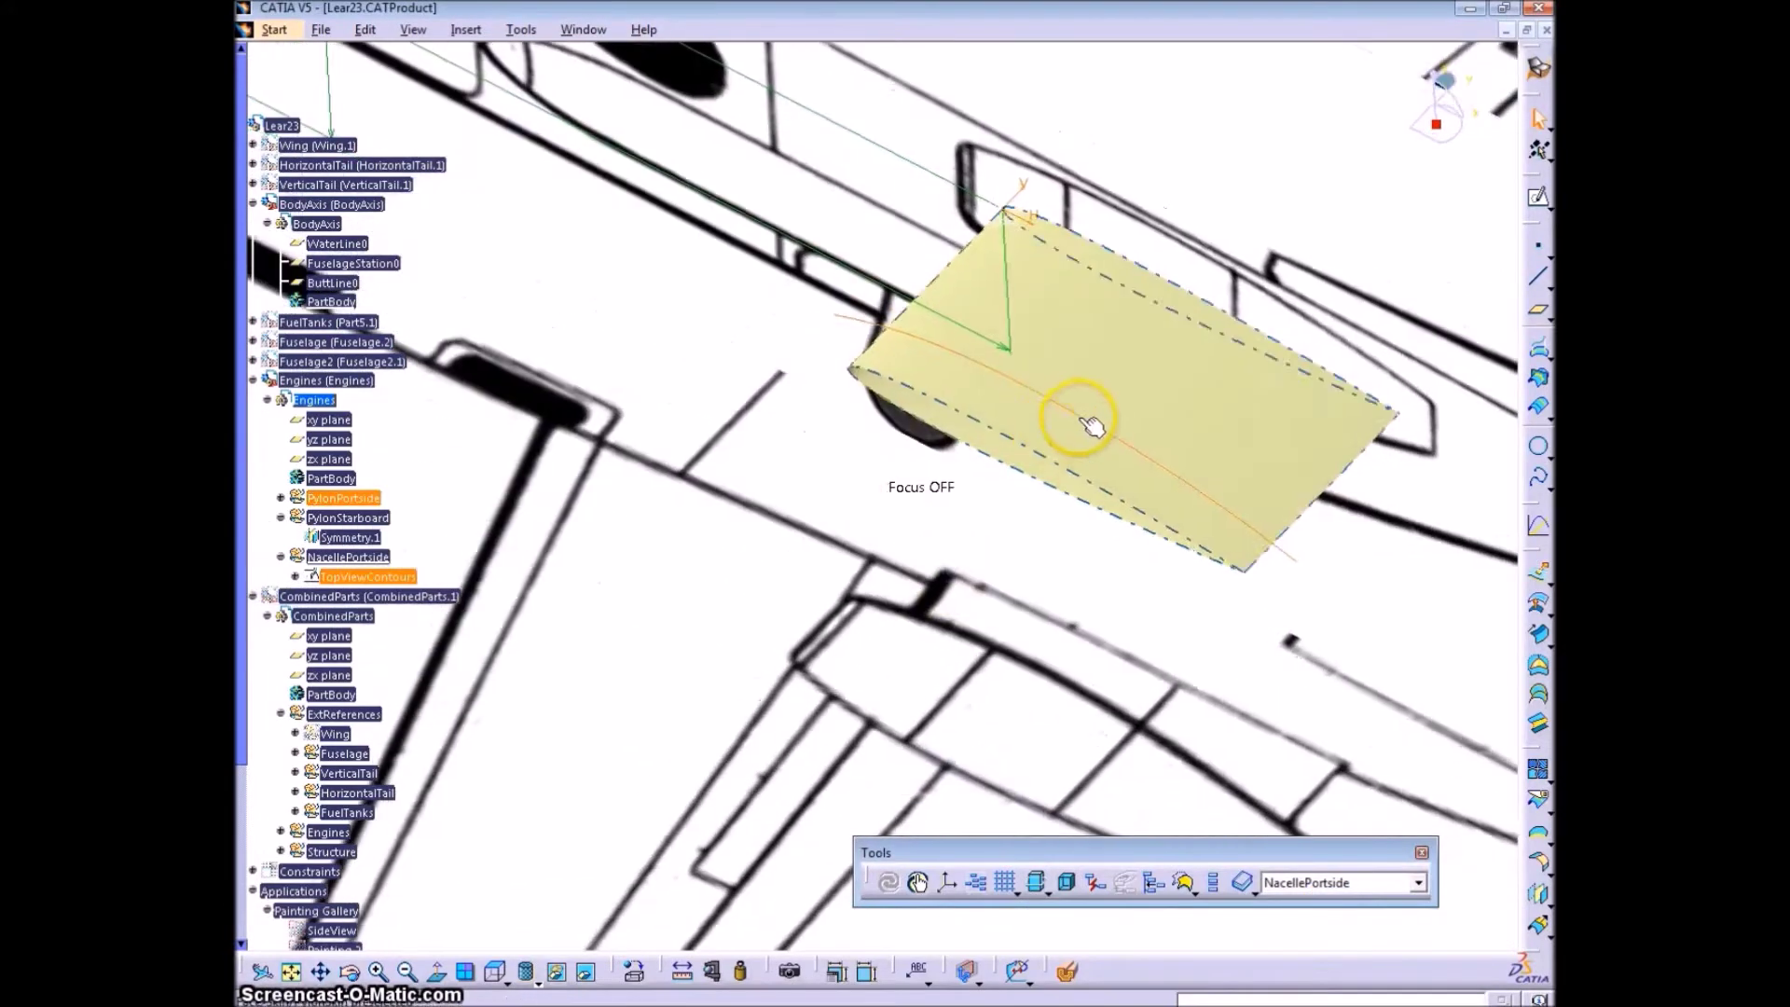
pyautogui.doubleClick(1095, 425)
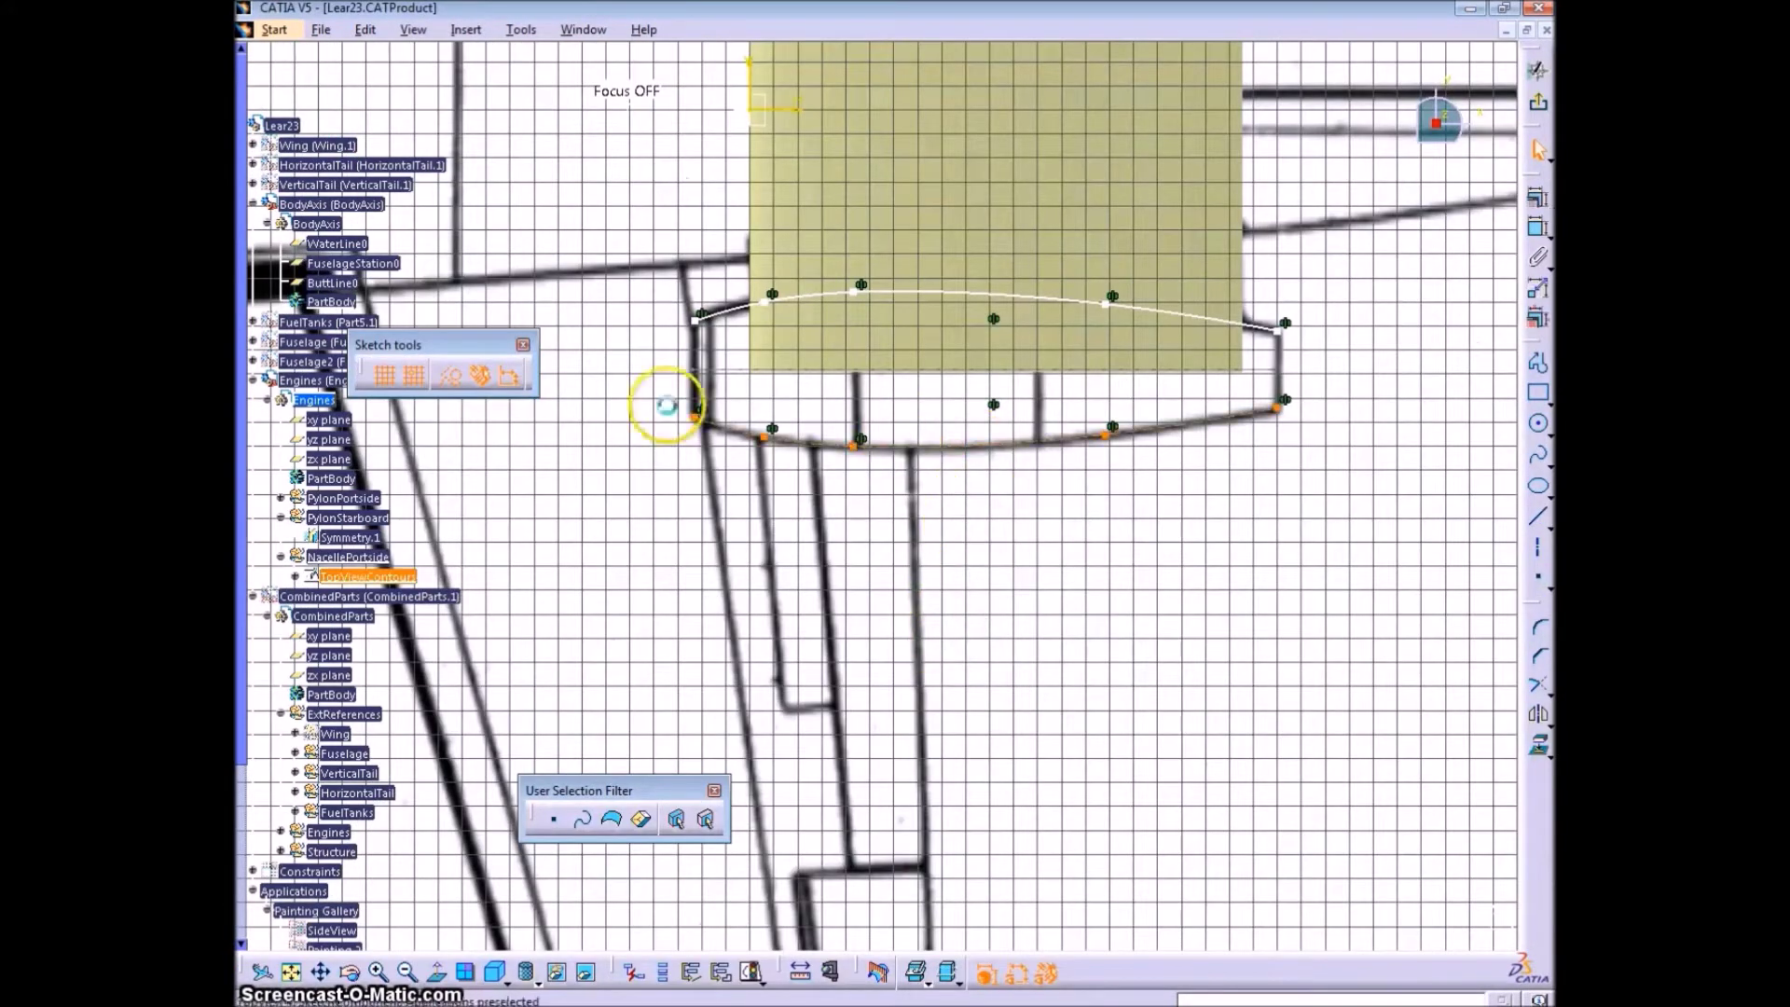
pyautogui.click(1534, 109)
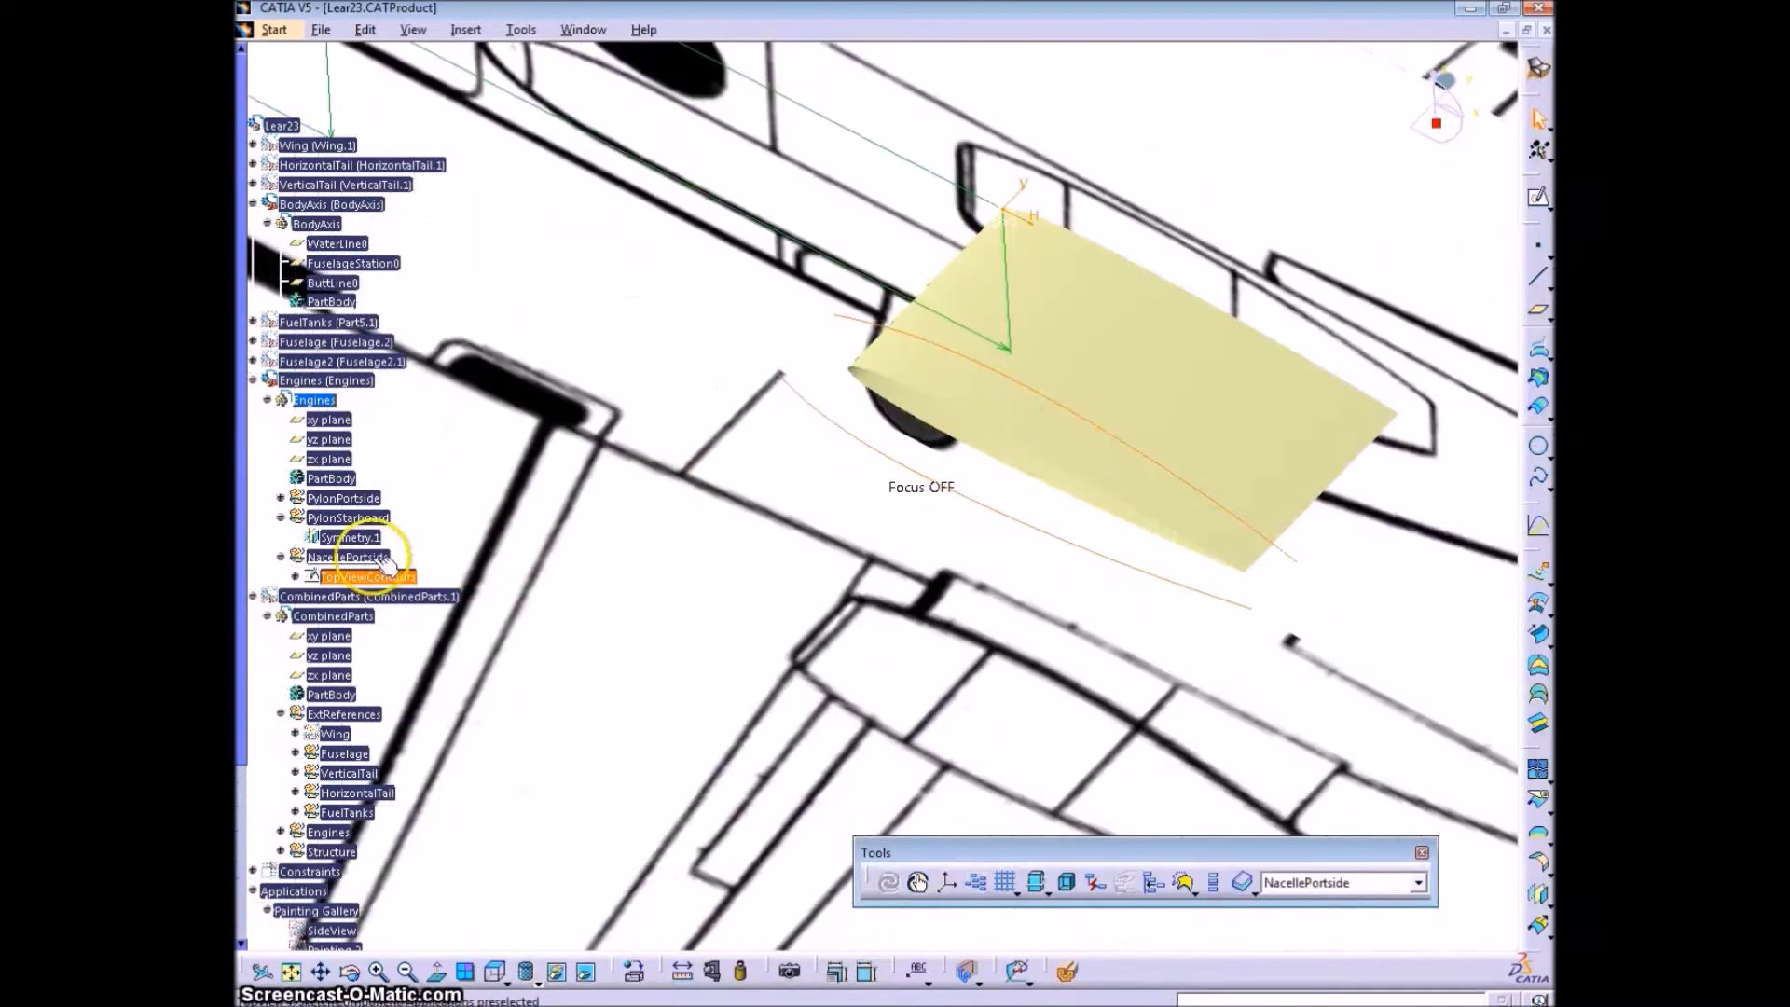
# - Create a sketch on the Engines xy plane, project the inboard contour from TopViewContours into it, and name it ContourStarboard
pyautogui.moveTo(793, 501)
pyautogui.keyDown('ctrl'); pyautogui.mouseDown(button='middle')
pyautogui.moveTo(816, 609)
pyautogui.moveTo(809, 508)
pyautogui.mouseUp(button='middle'); pyautogui.keyUp('ctrl')
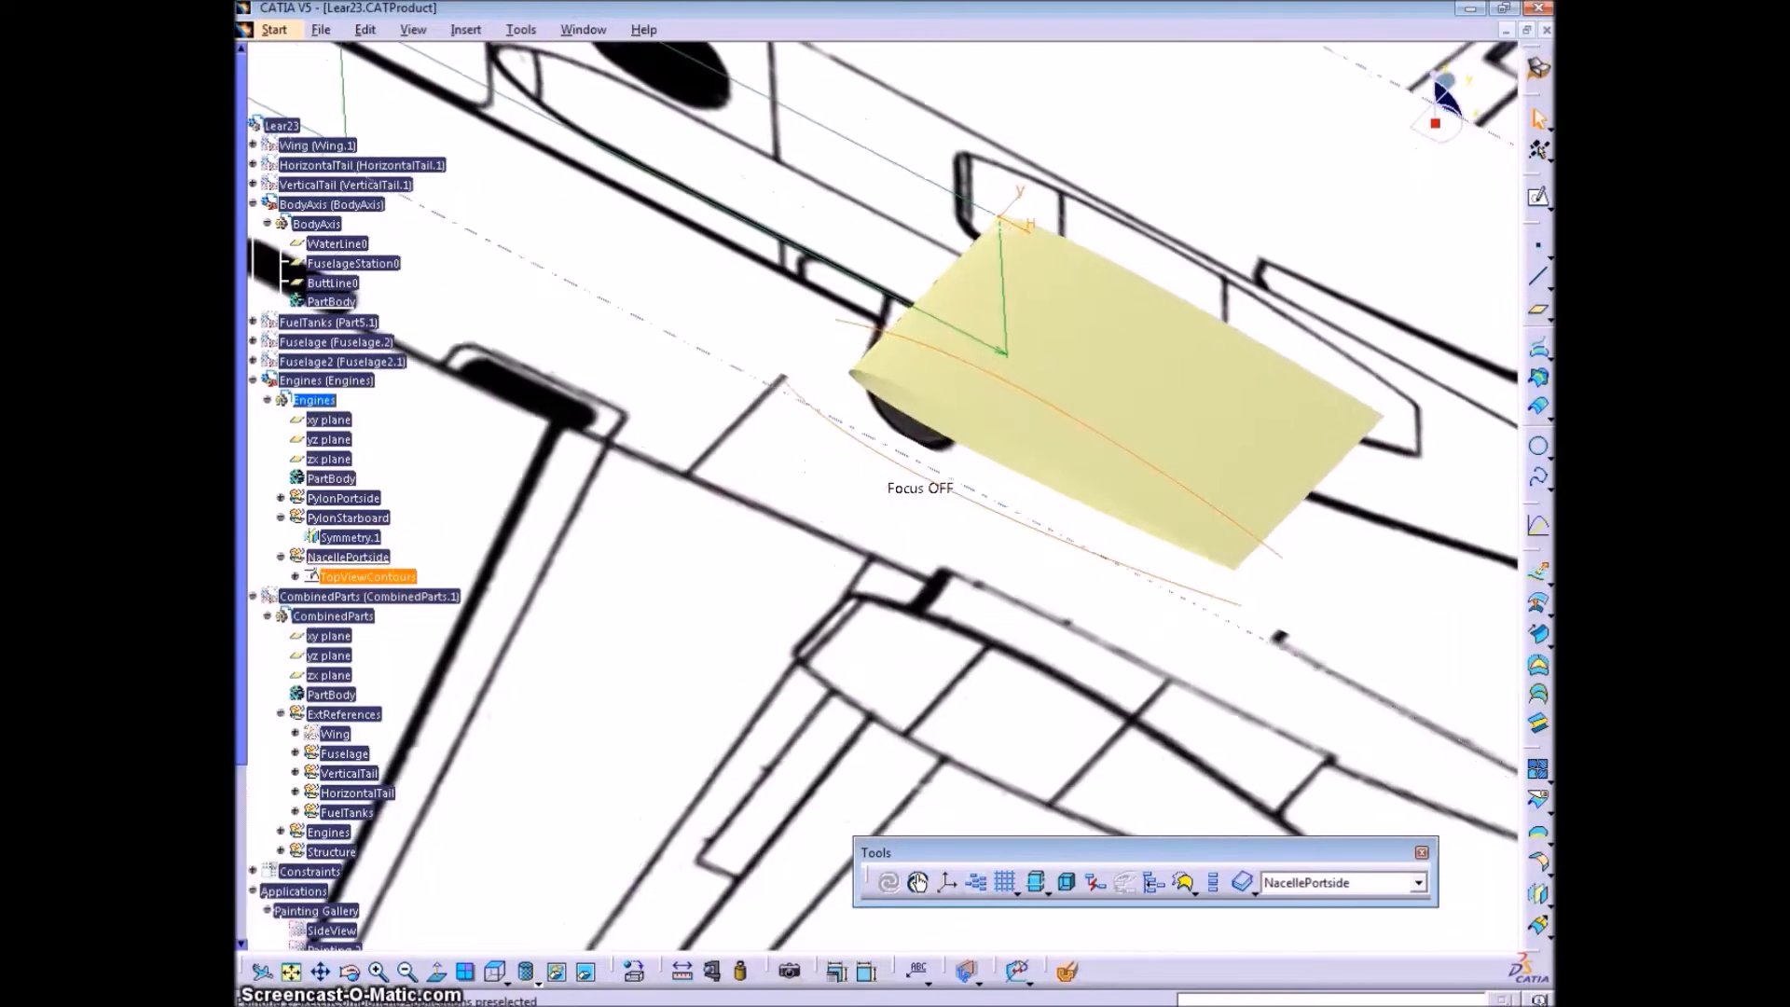
pyautogui.click(1533, 203)
pyautogui.click(1027, 207)
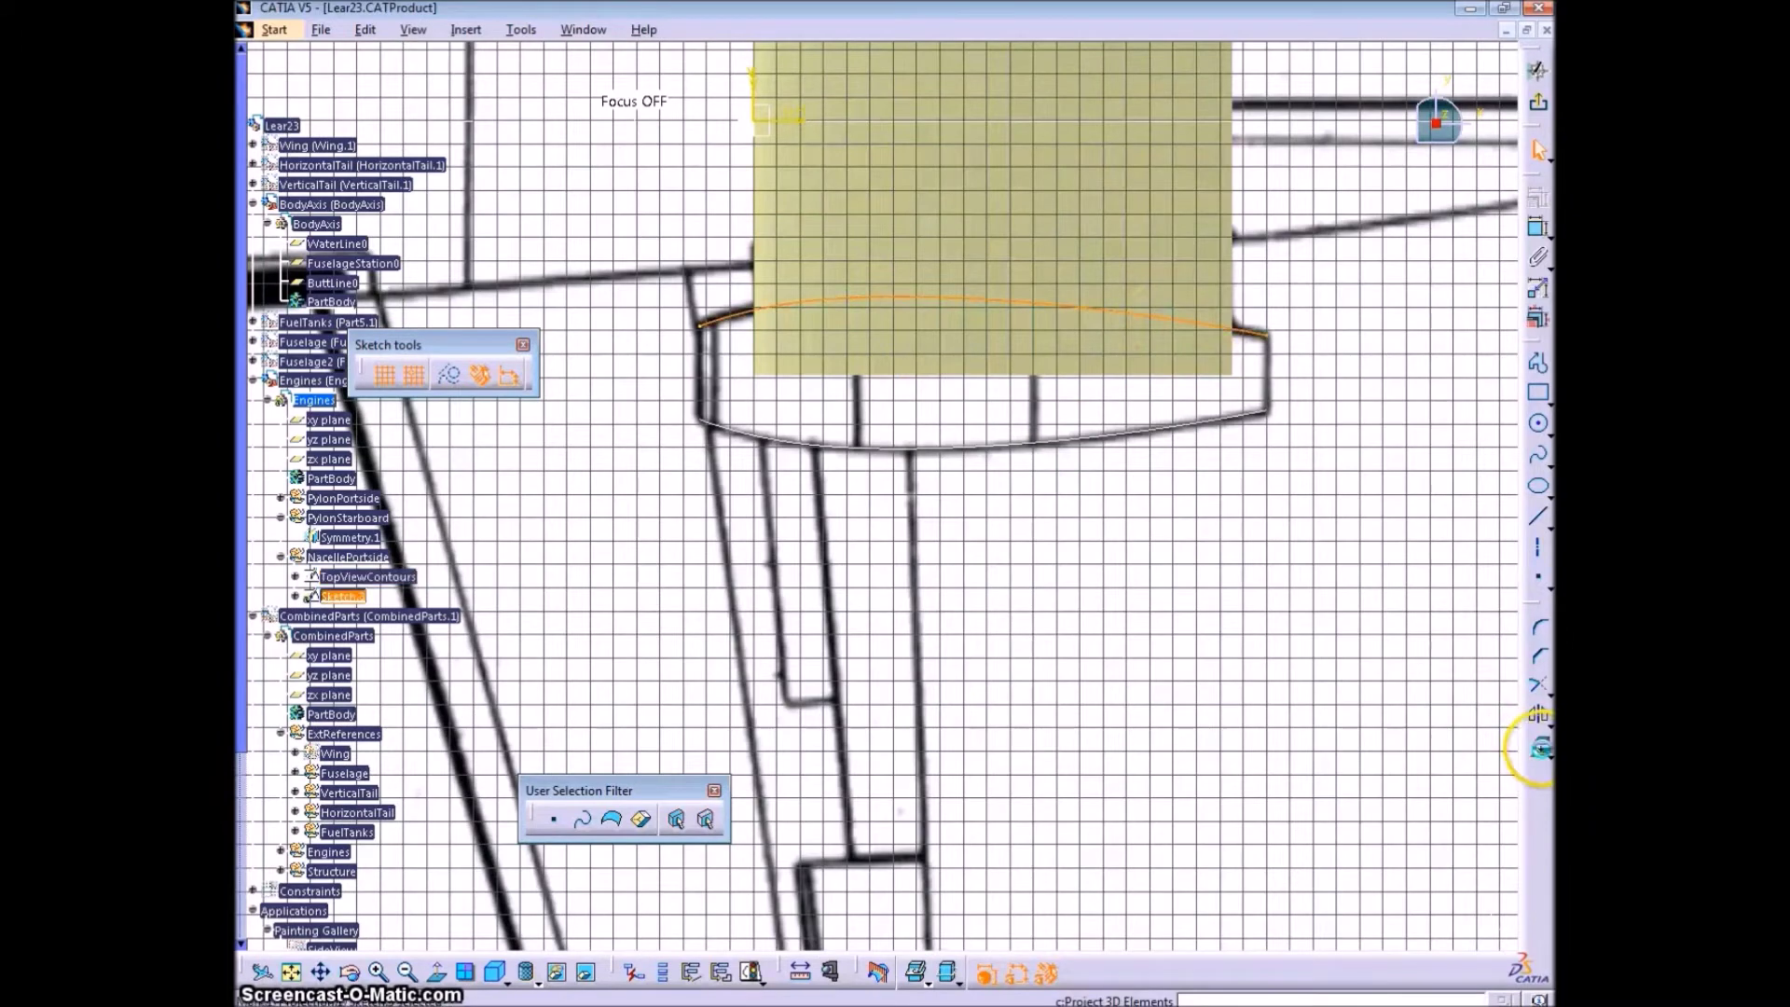
pyautogui.click(1537, 107)
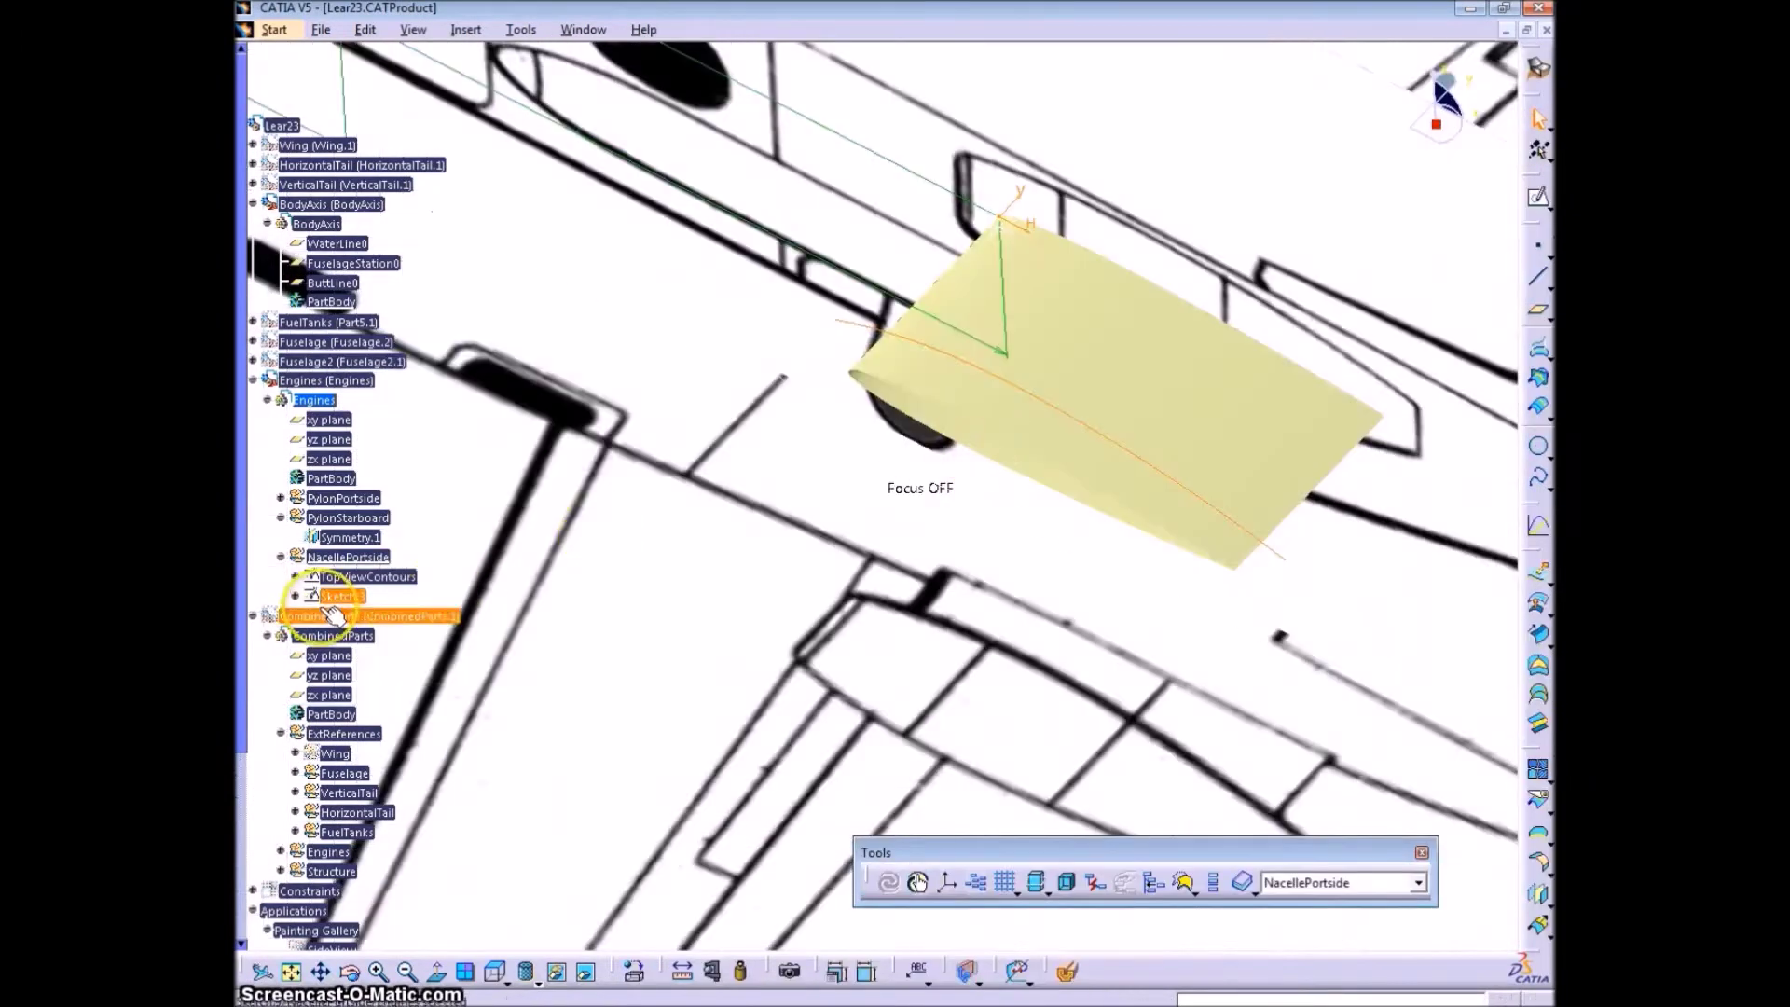
pyautogui.hotkey('alt', 'Return')
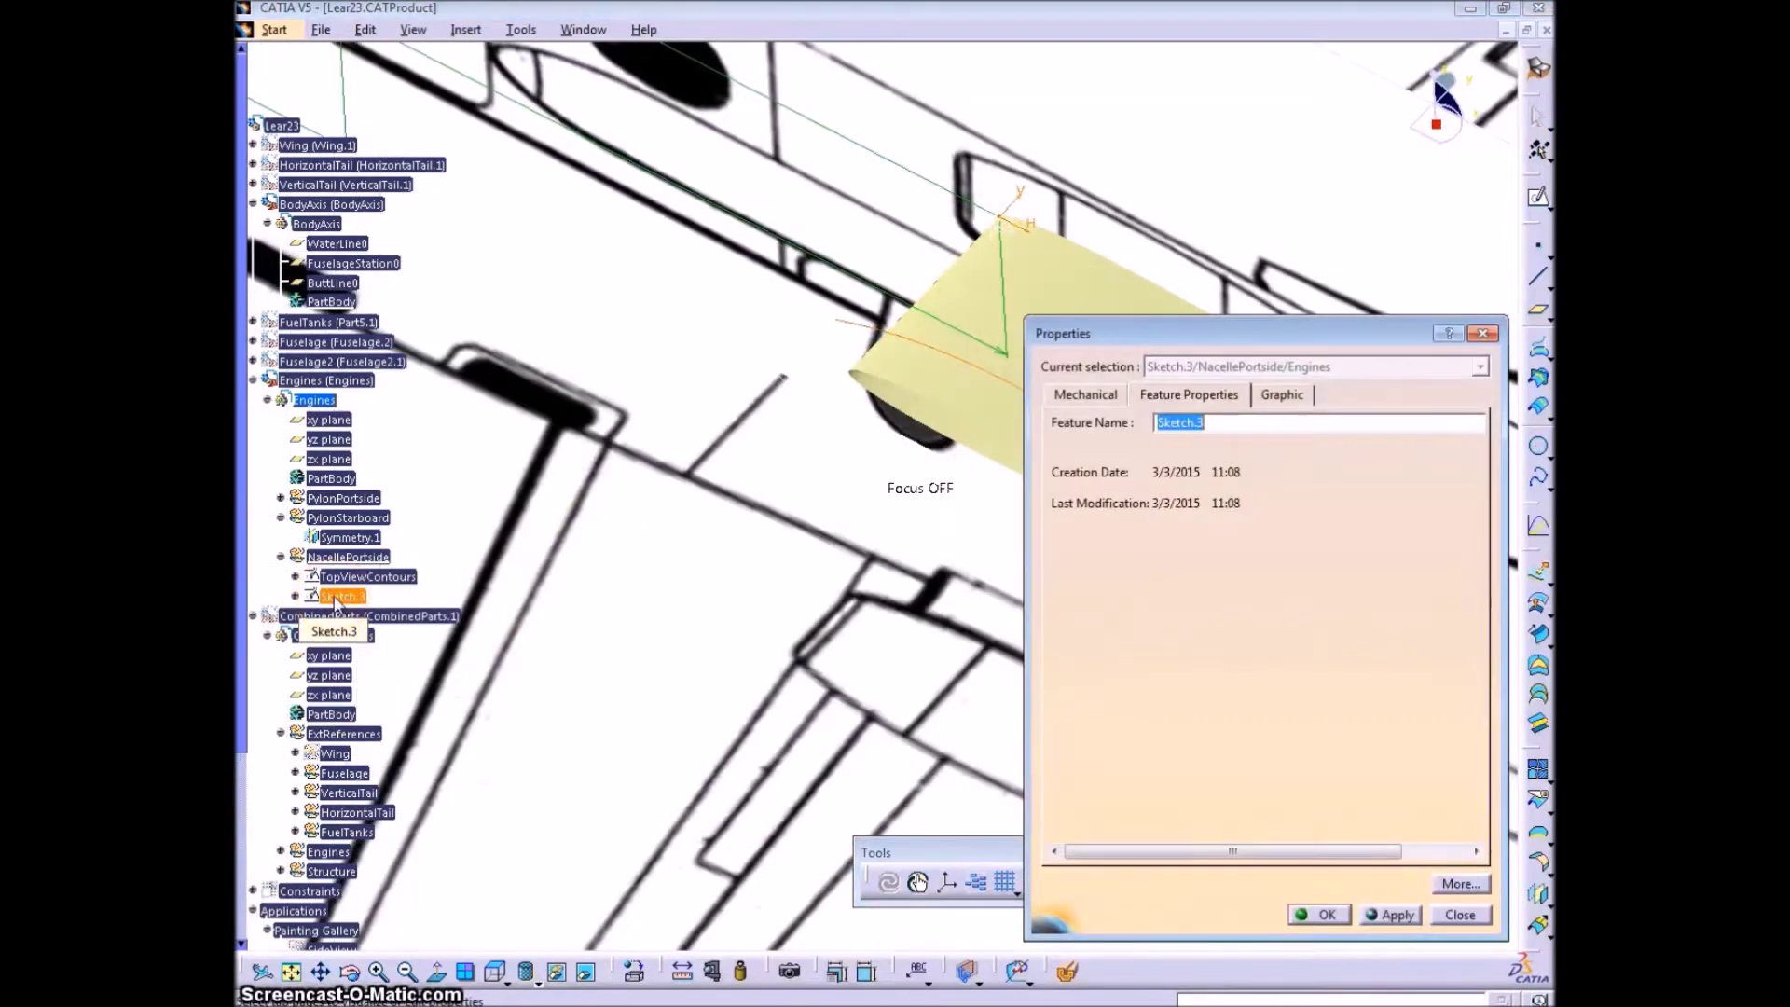
pyautogui.write('ContourStarboard')
pyautogui.press('Return')
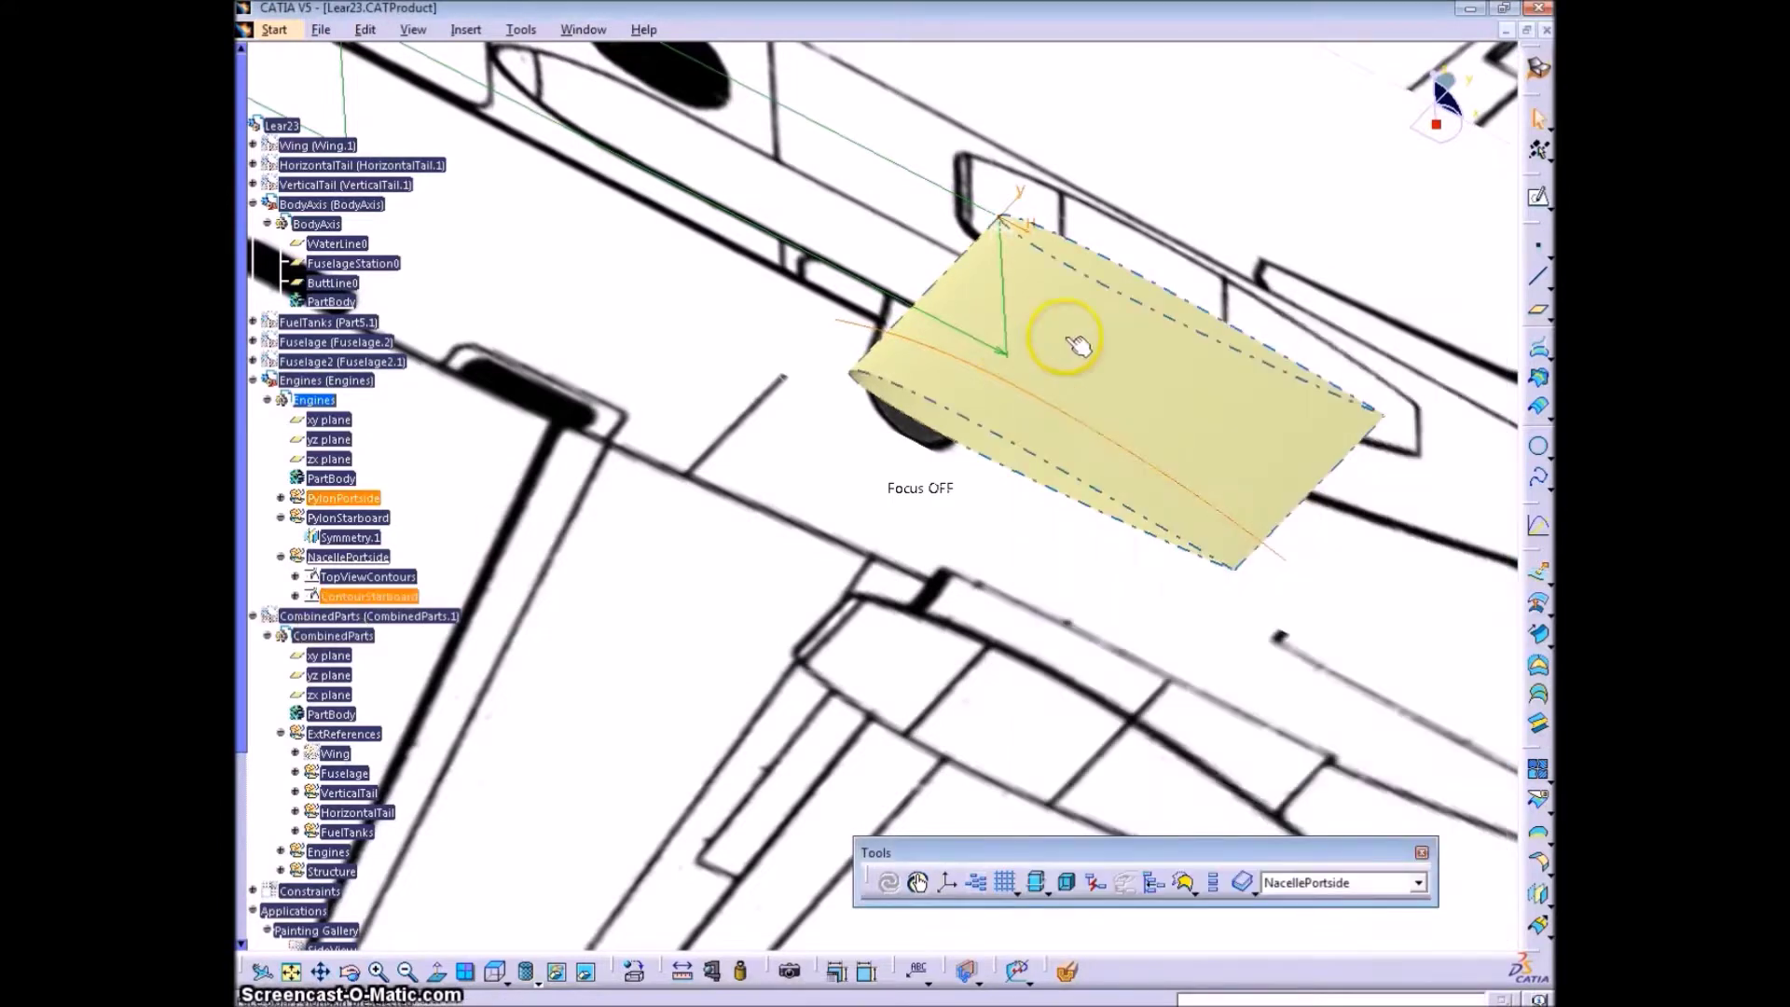
# - Create a sketch on the Engines xy plane, project the outboard contour from TopViewContours into it, and name it ContourPortside
pyautogui.click(1029, 227)
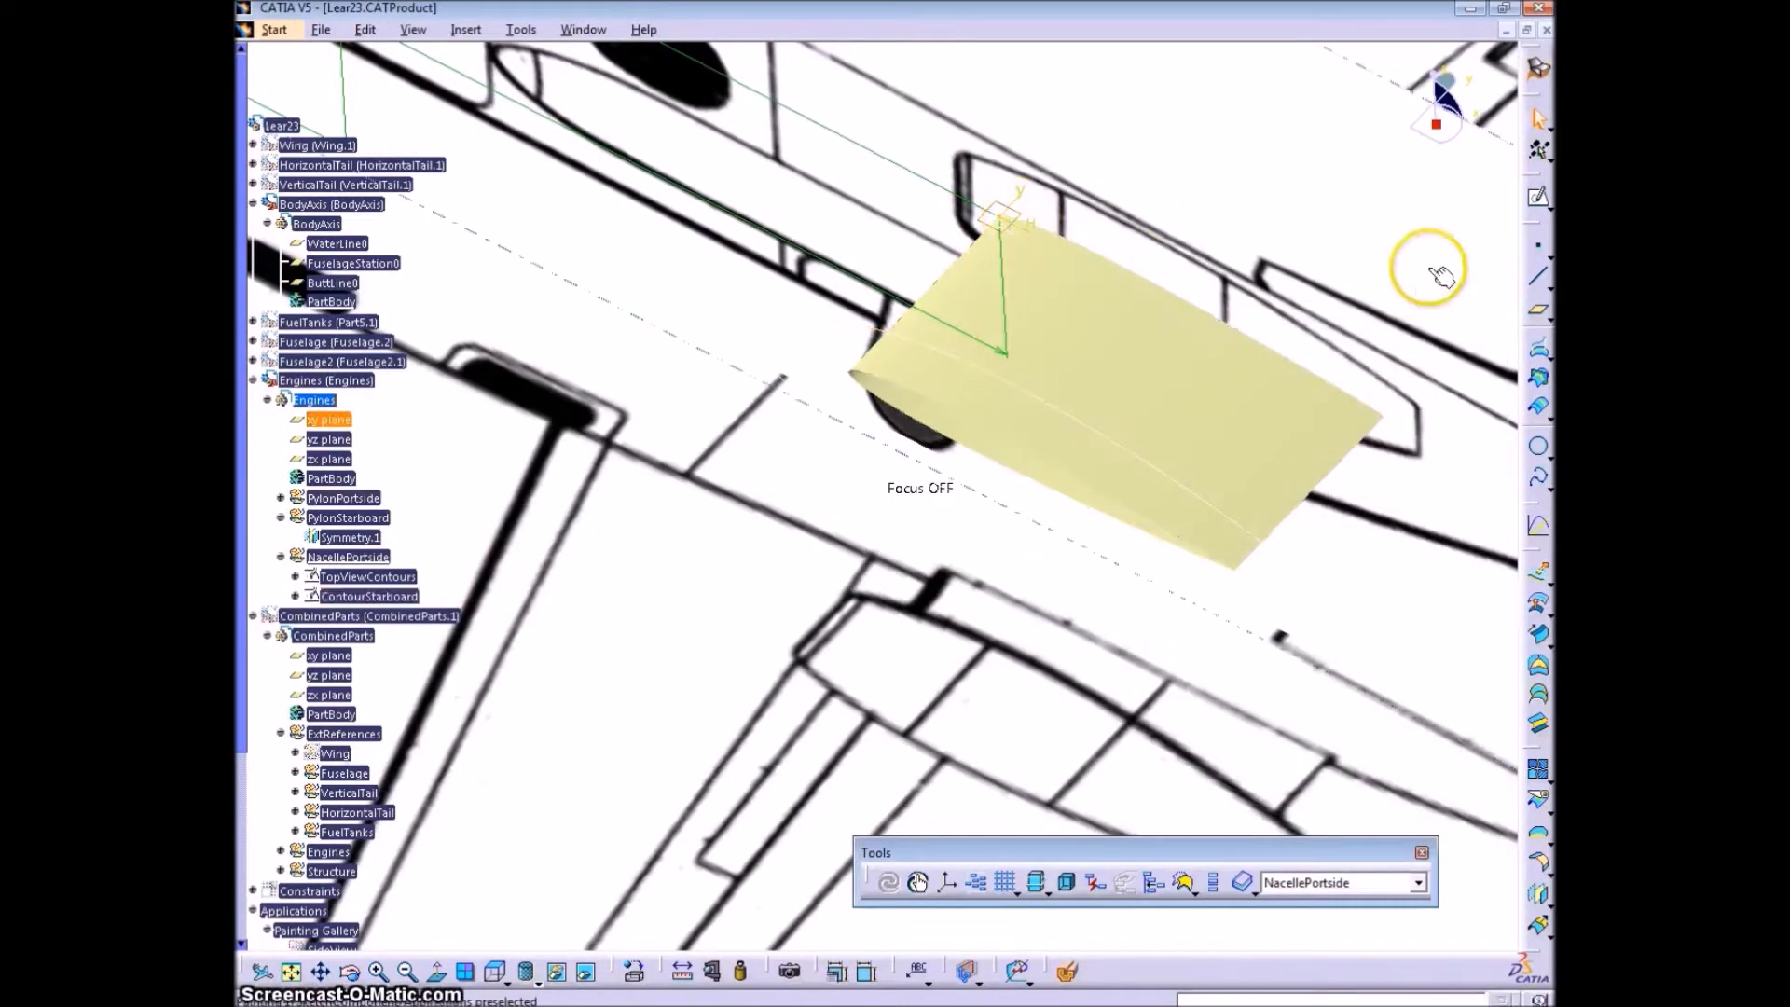
pyautogui.click(1537, 195)
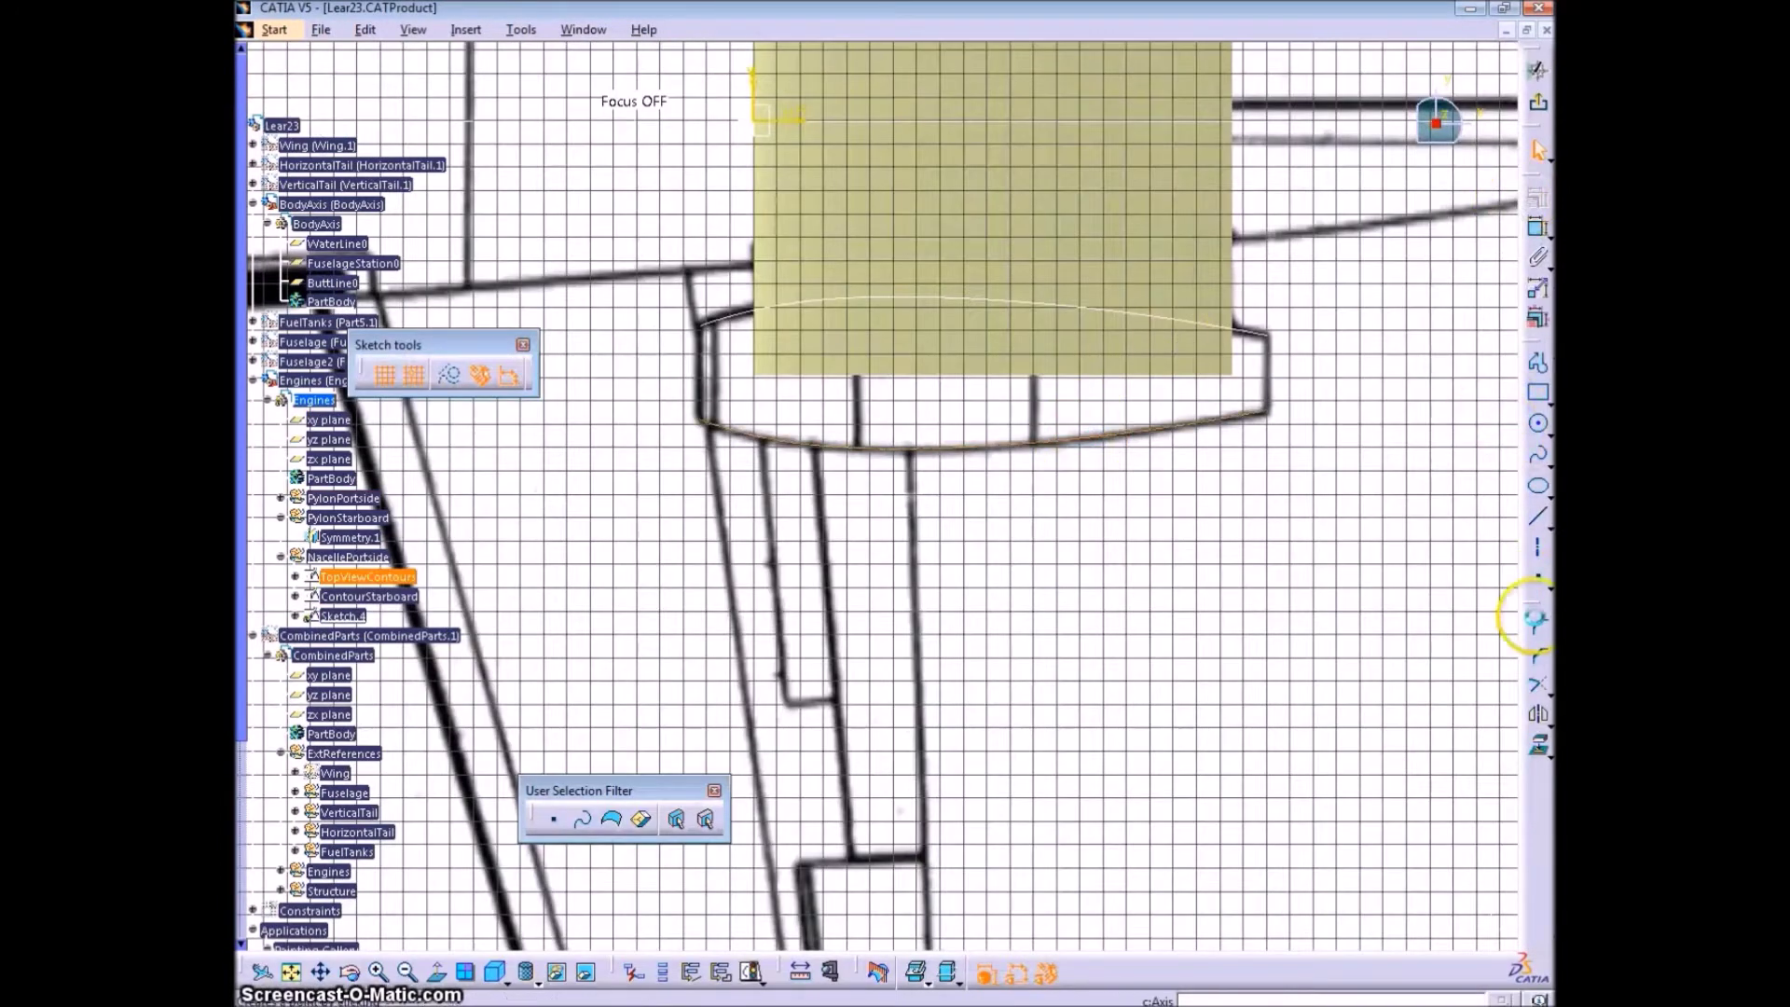
pyautogui.click(1538, 745)
pyautogui.click(1539, 106)
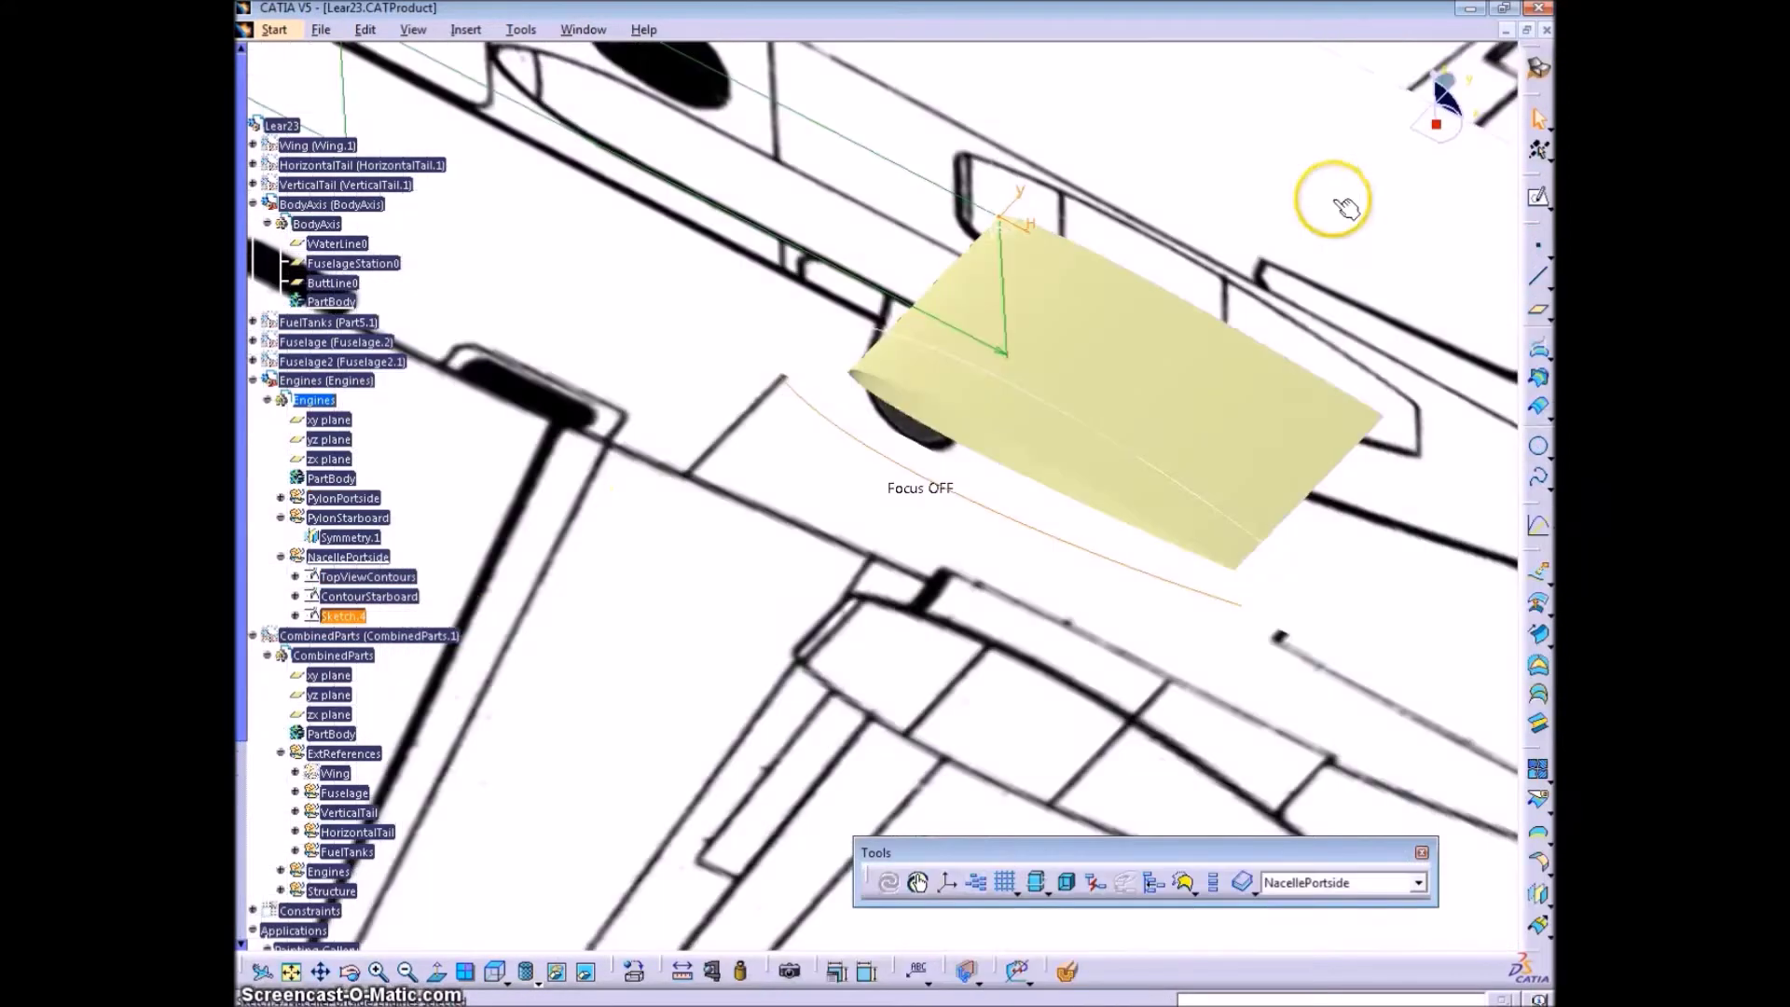
pyautogui.hotkey('alt', 'Return')
pyautogui.write('ContourPort')
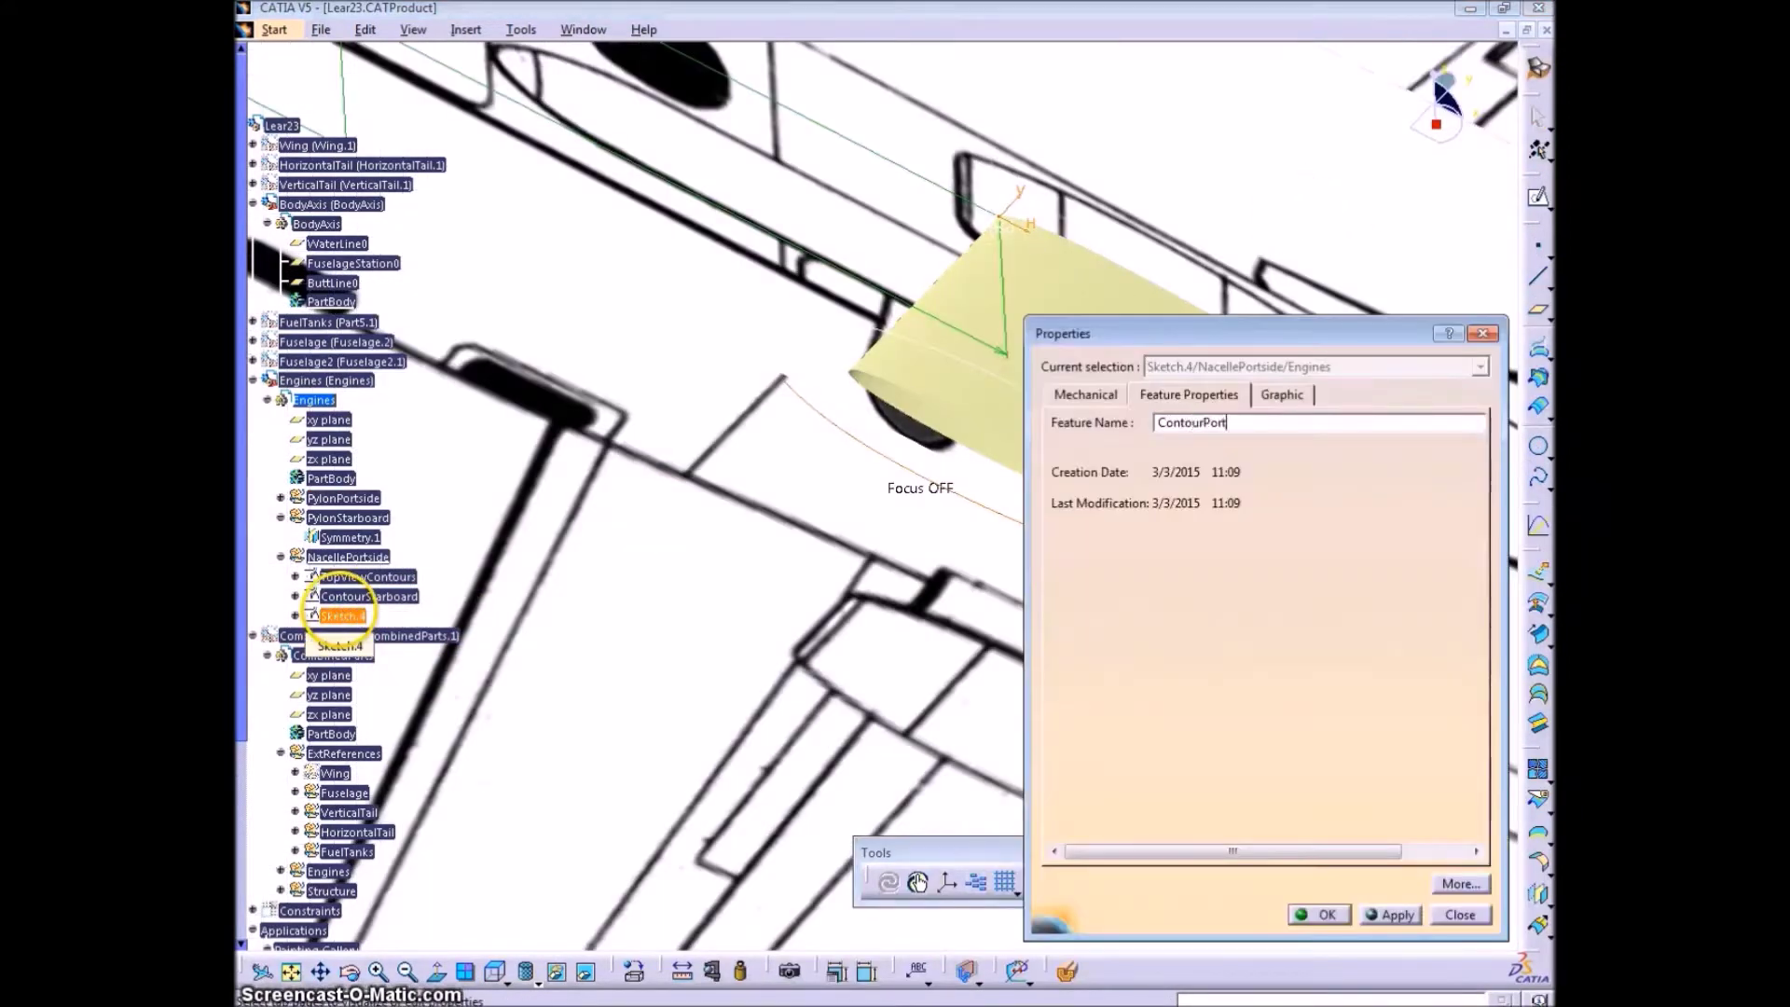
pyautogui.write('side')
pyautogui.press('Return')
# - Insert a geometrical set named Contours under NacellePortside and gather the TopViewContours, ContourStarboard and ContourPortside sketches in it
pyautogui.click(466, 29)
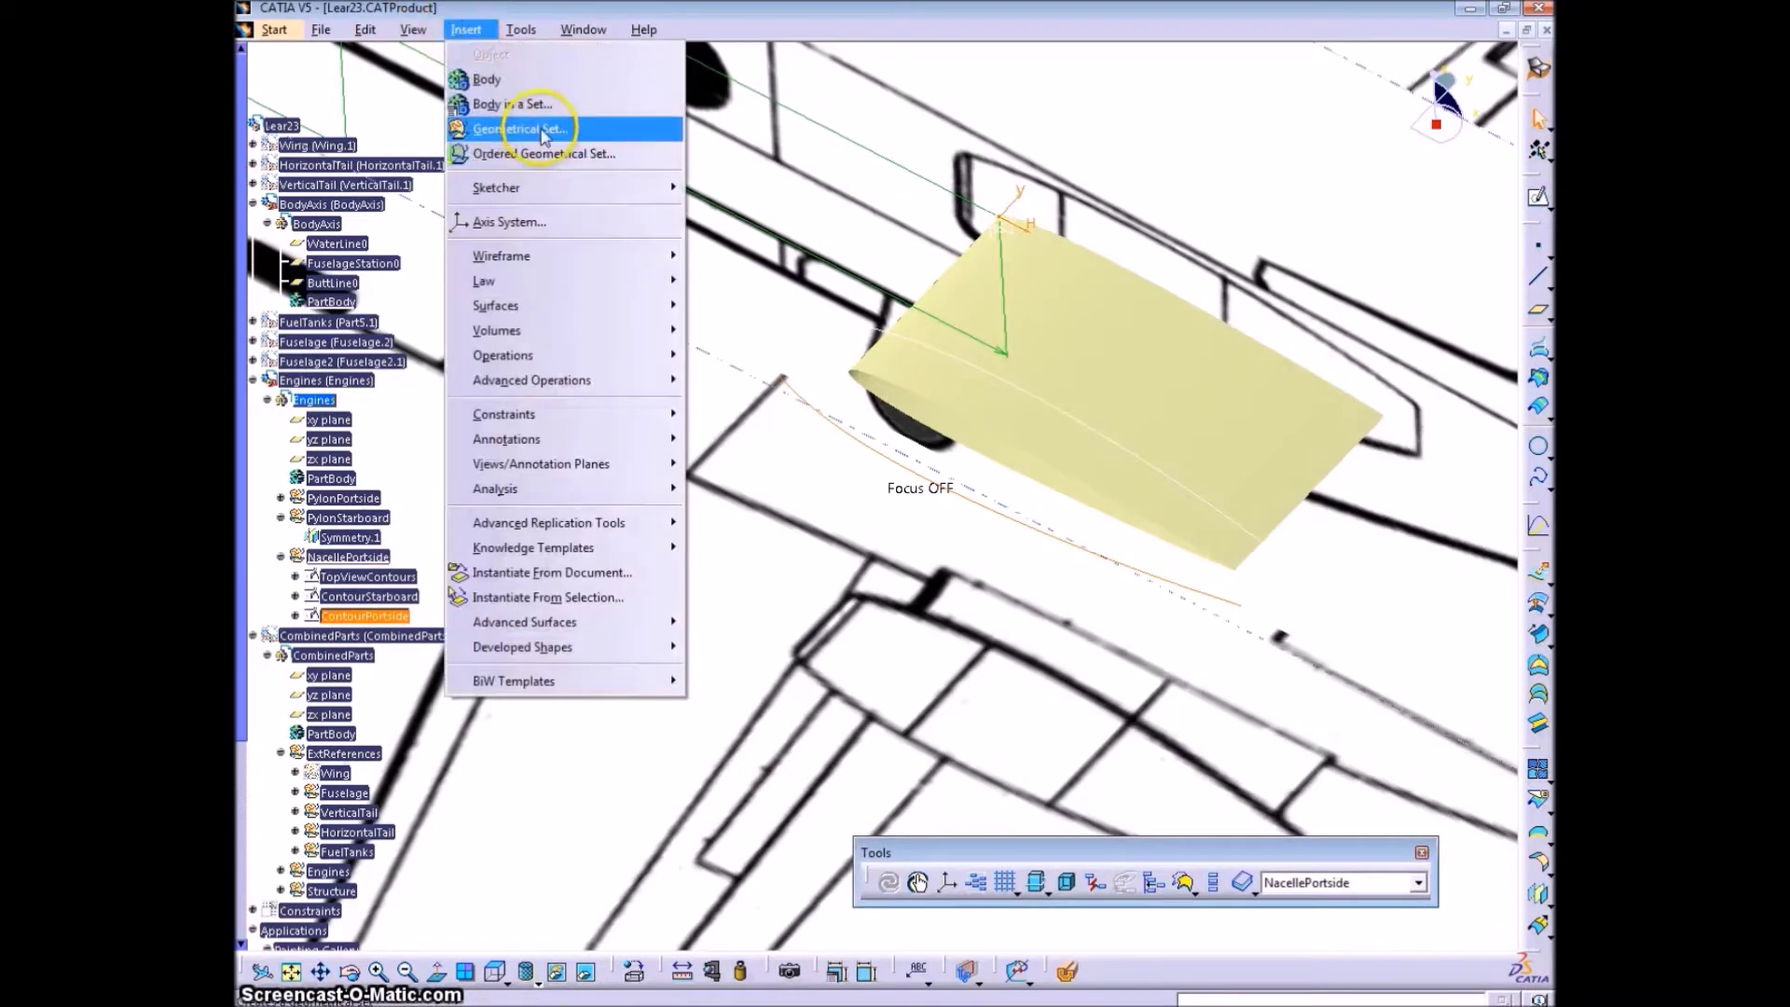
pyautogui.click(544, 130)
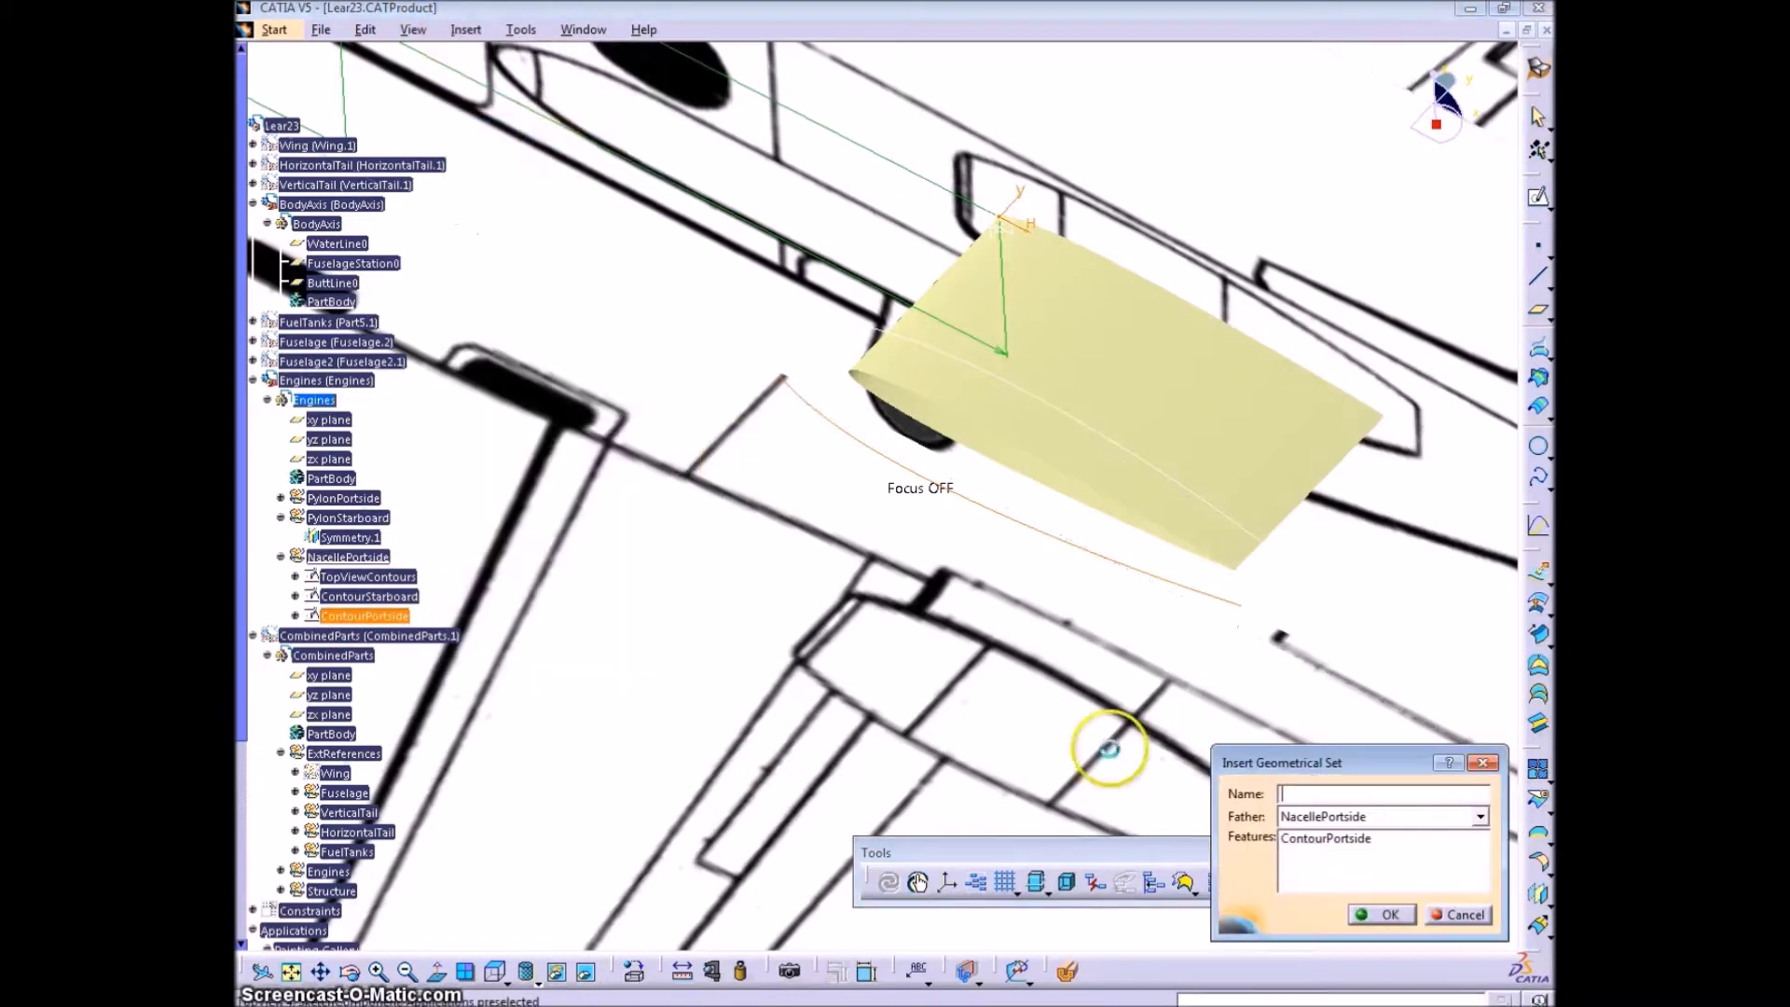
pyautogui.click(1411, 848)
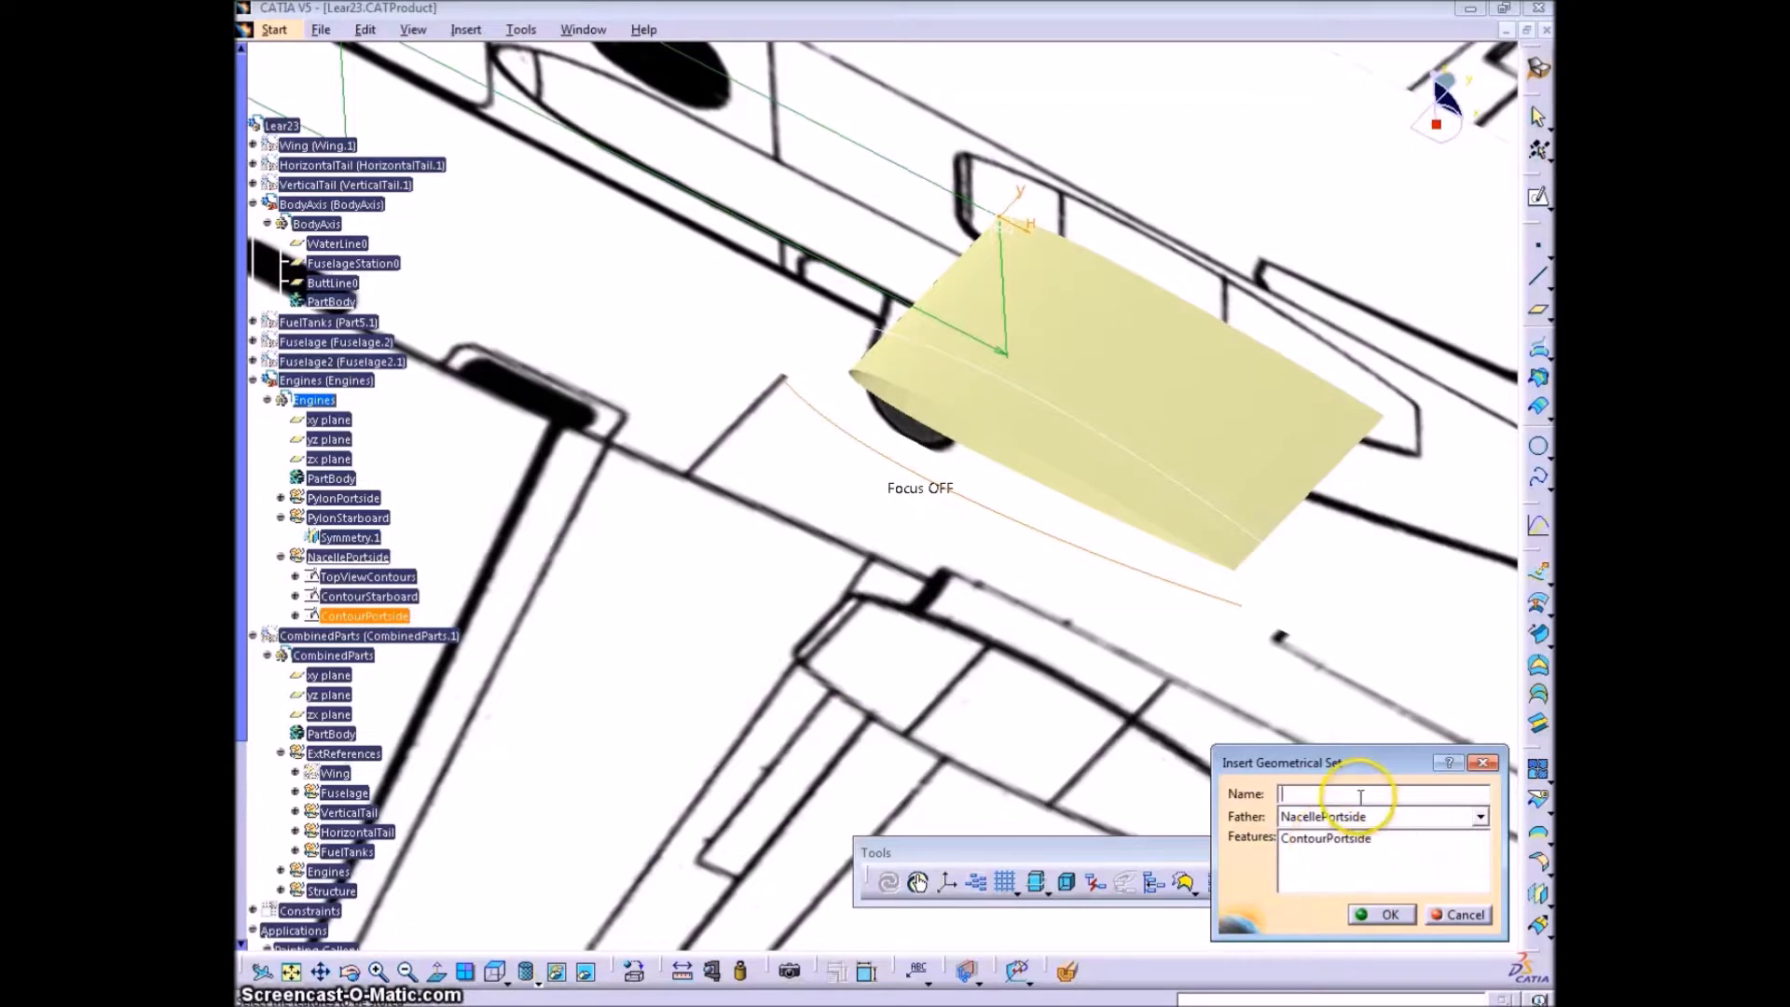
pyautogui.click(1389, 914)
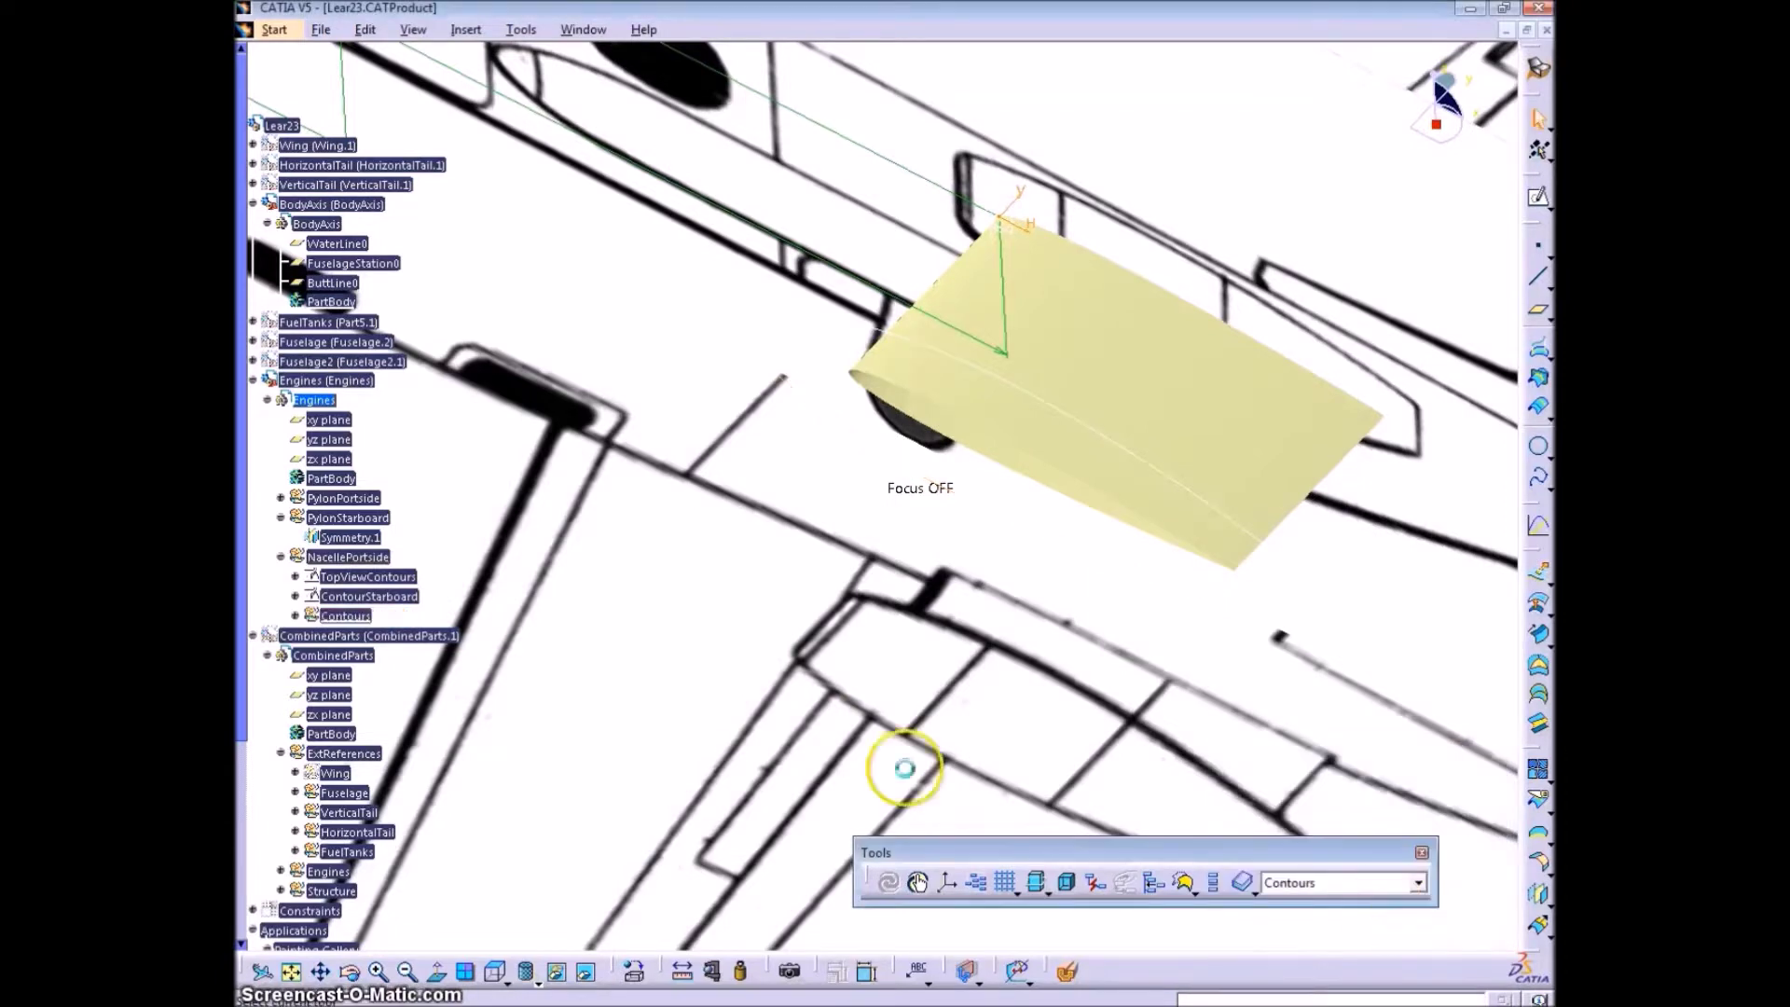
pyautogui.moveTo(369, 577)
pyautogui.mouseDown()
pyautogui.moveTo(346, 616)
pyautogui.moveTo(352, 574)
pyautogui.mouseUp()
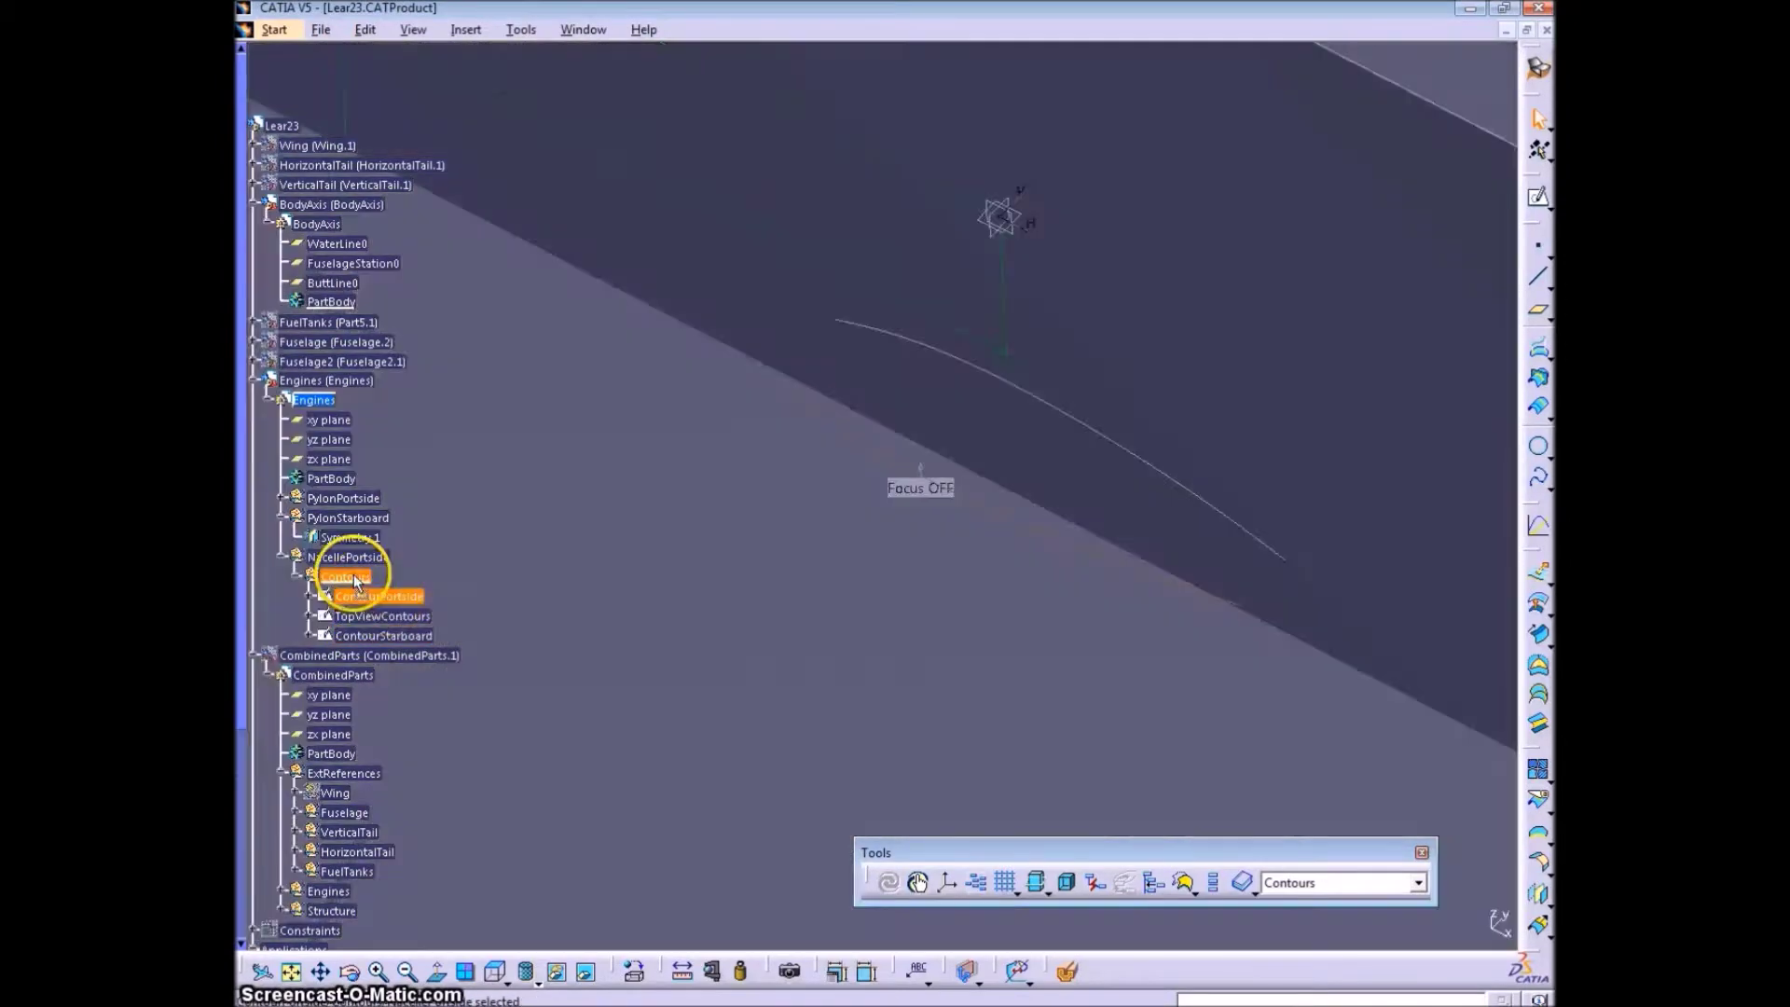
pyautogui.click(607, 647)
# - Create a sketch on the Engines zx plane and trace the nacelle's upper edge in the side-view drawing with a spline
pyautogui.click(1536, 199)
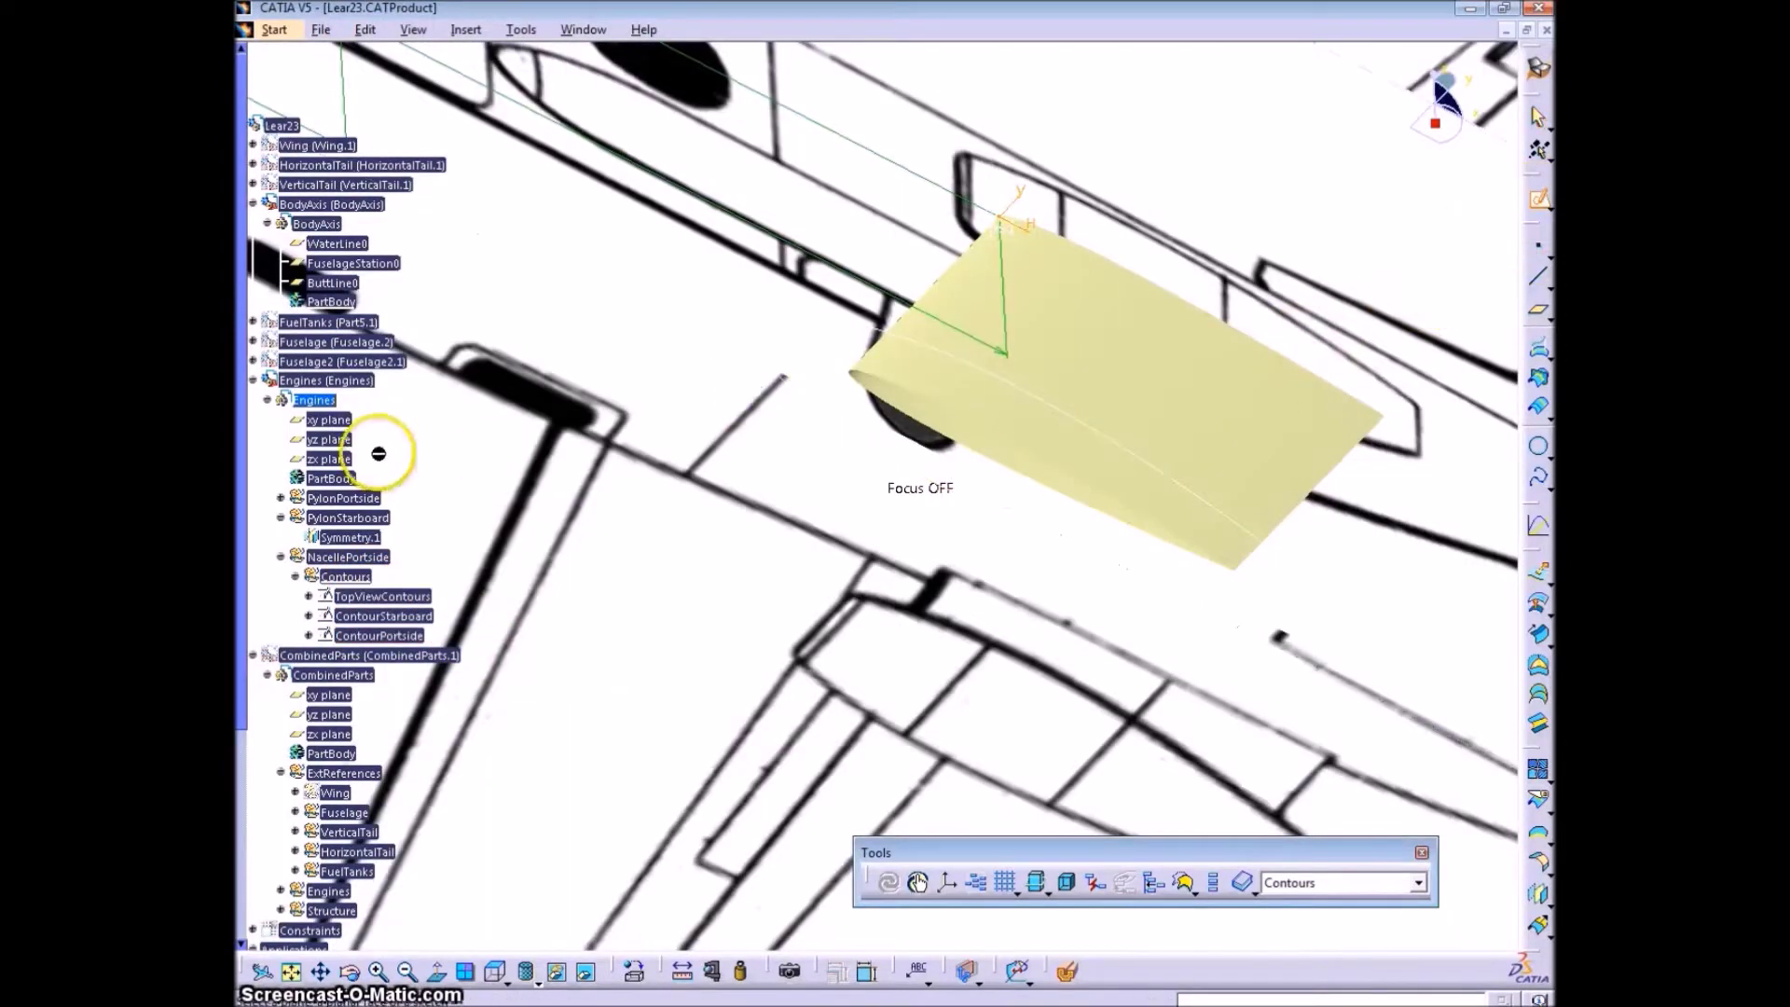
pyautogui.click(342, 459)
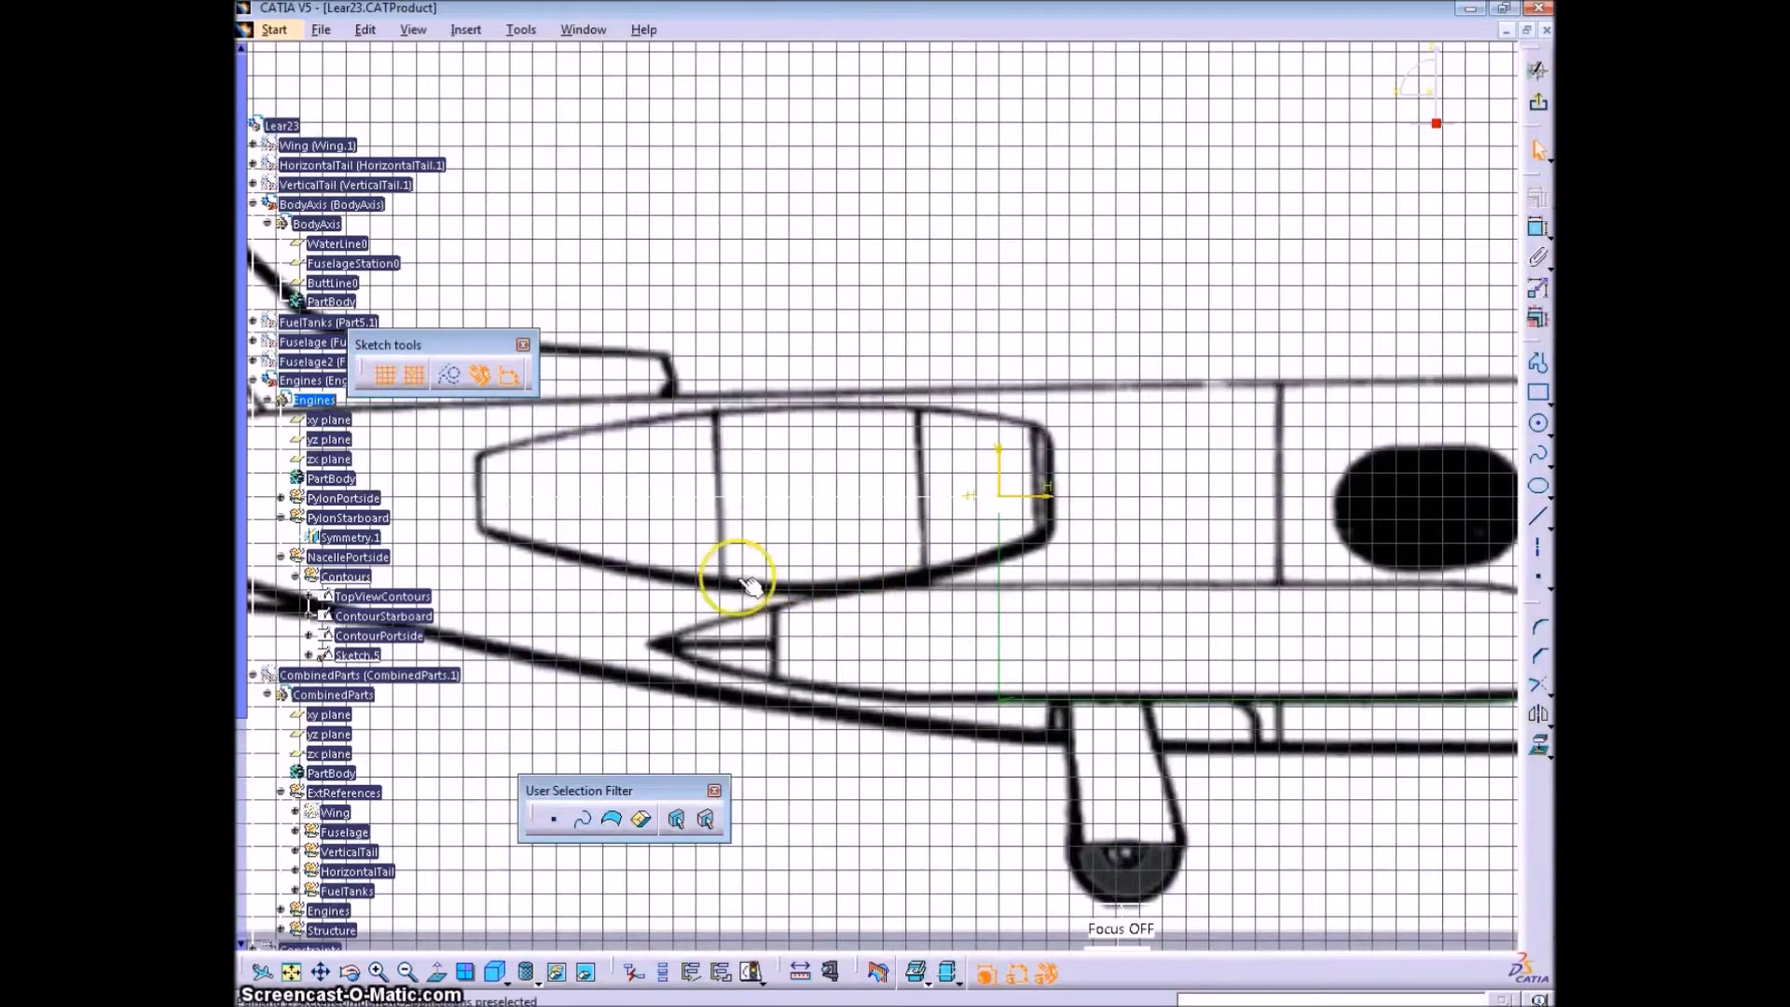
pyautogui.moveTo(750, 586)
pyautogui.mouseDown(button='middle')
pyautogui.moveTo(832, 571)
pyautogui.moveTo(964, 671)
pyautogui.moveTo(1094, 527)
pyautogui.mouseUp(button='middle')
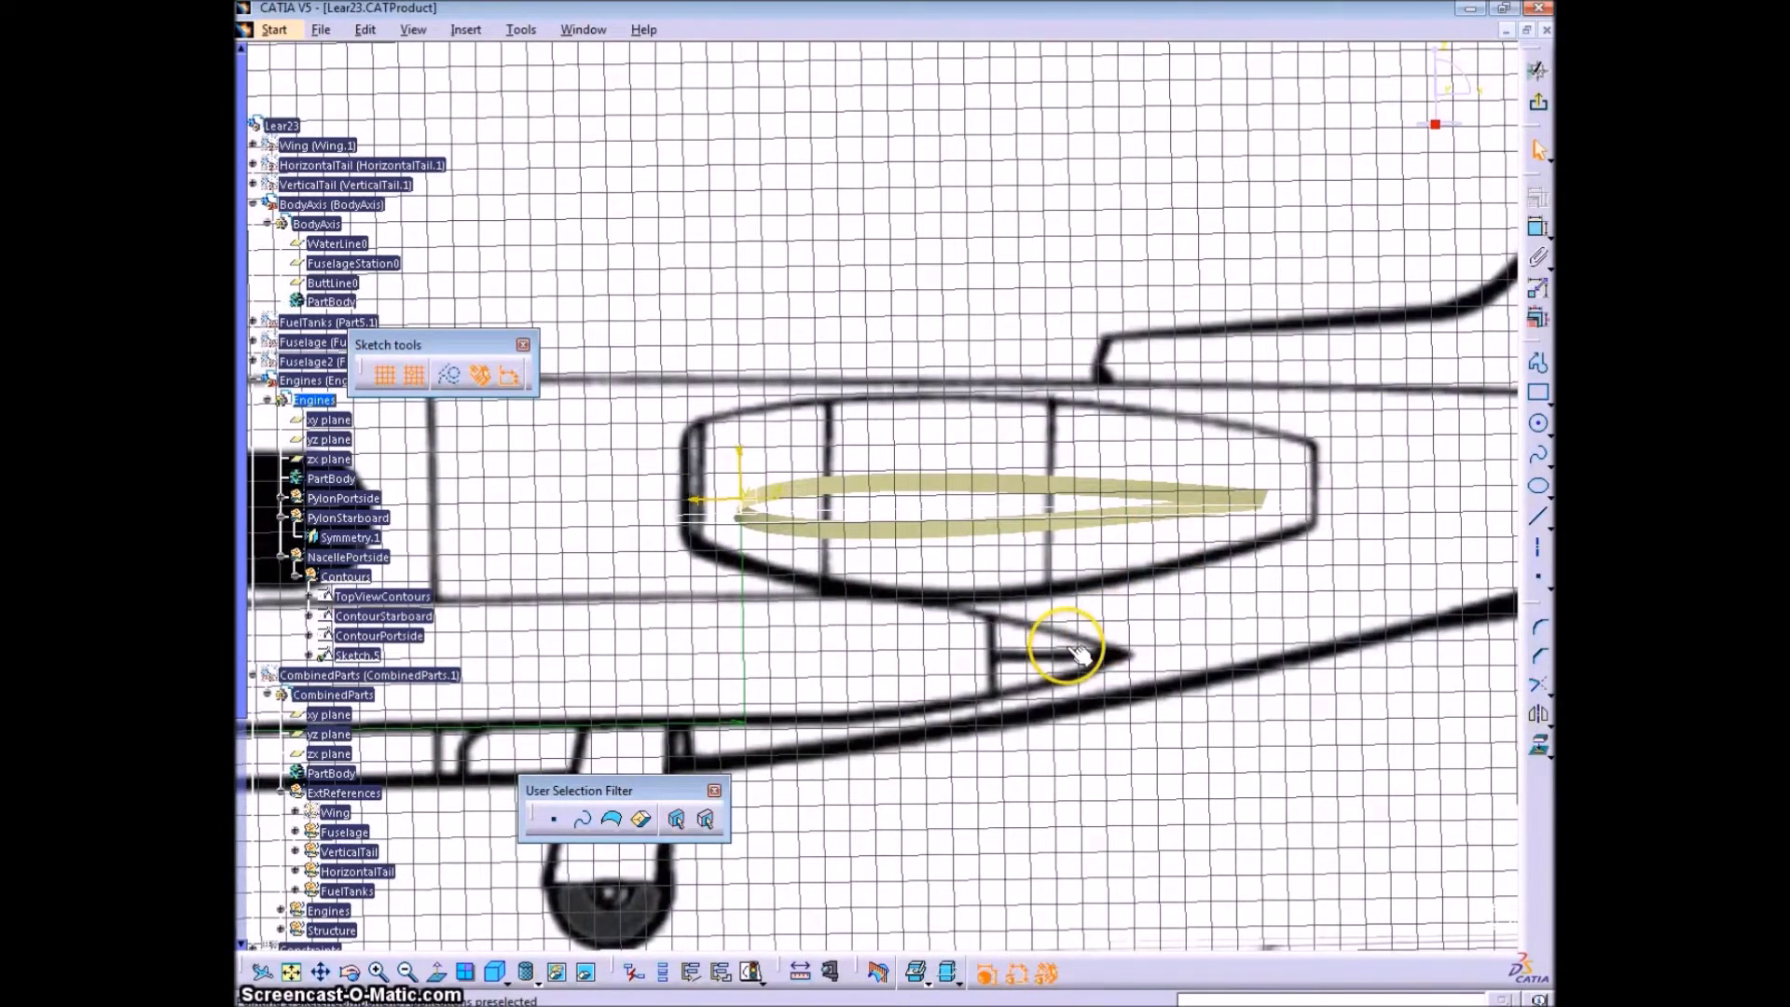
pyautogui.moveTo(883, 629); pyautogui.dragTo(737, 550, button='middle')
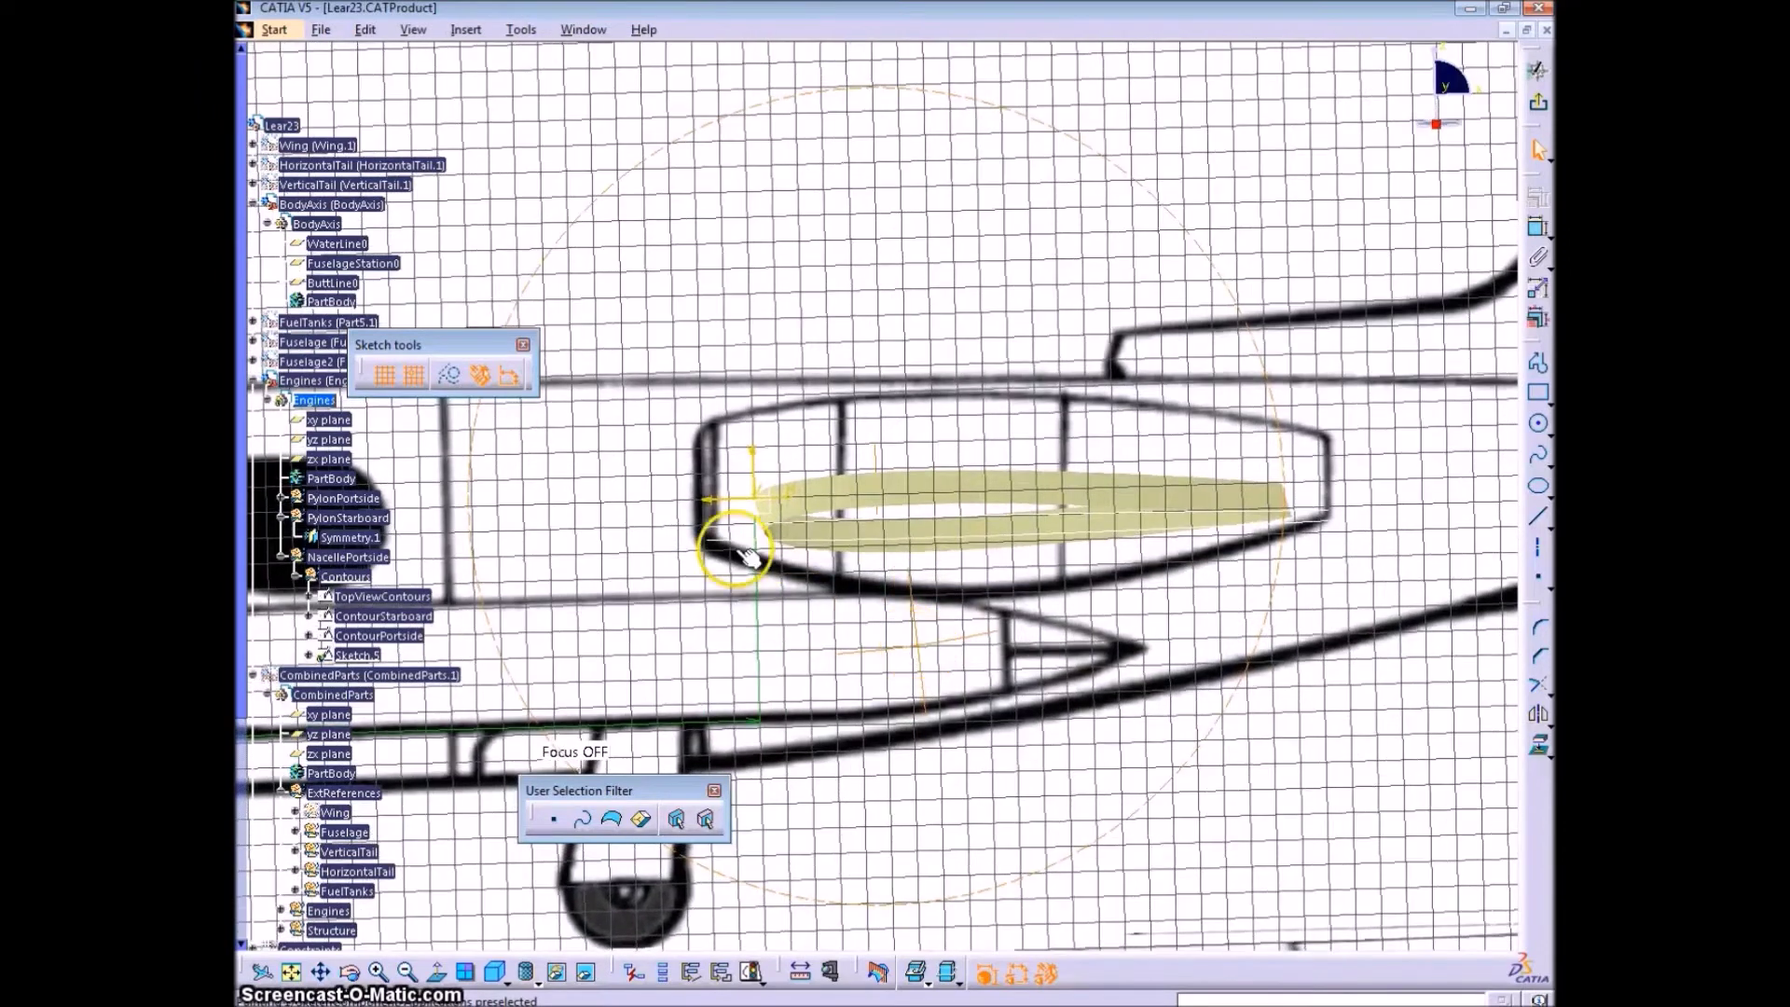
pyautogui.moveTo(857, 645); pyautogui.dragTo(851, 596, button='middle')
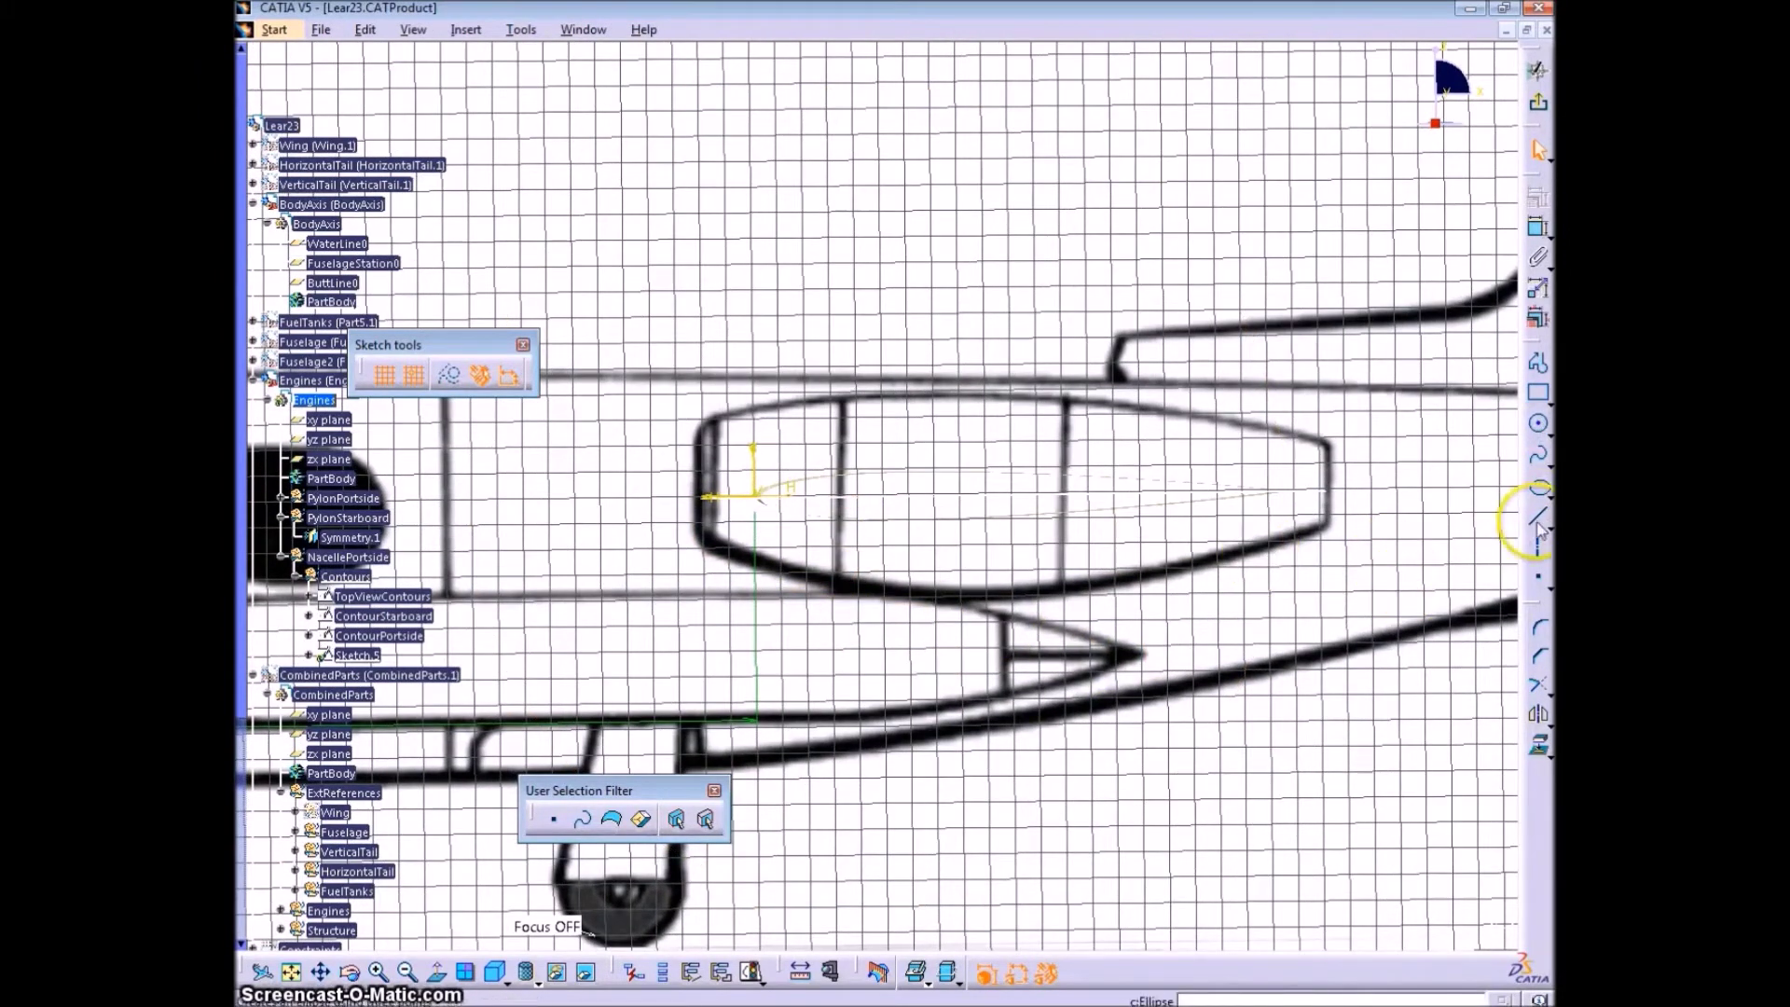
pyautogui.click(1538, 455)
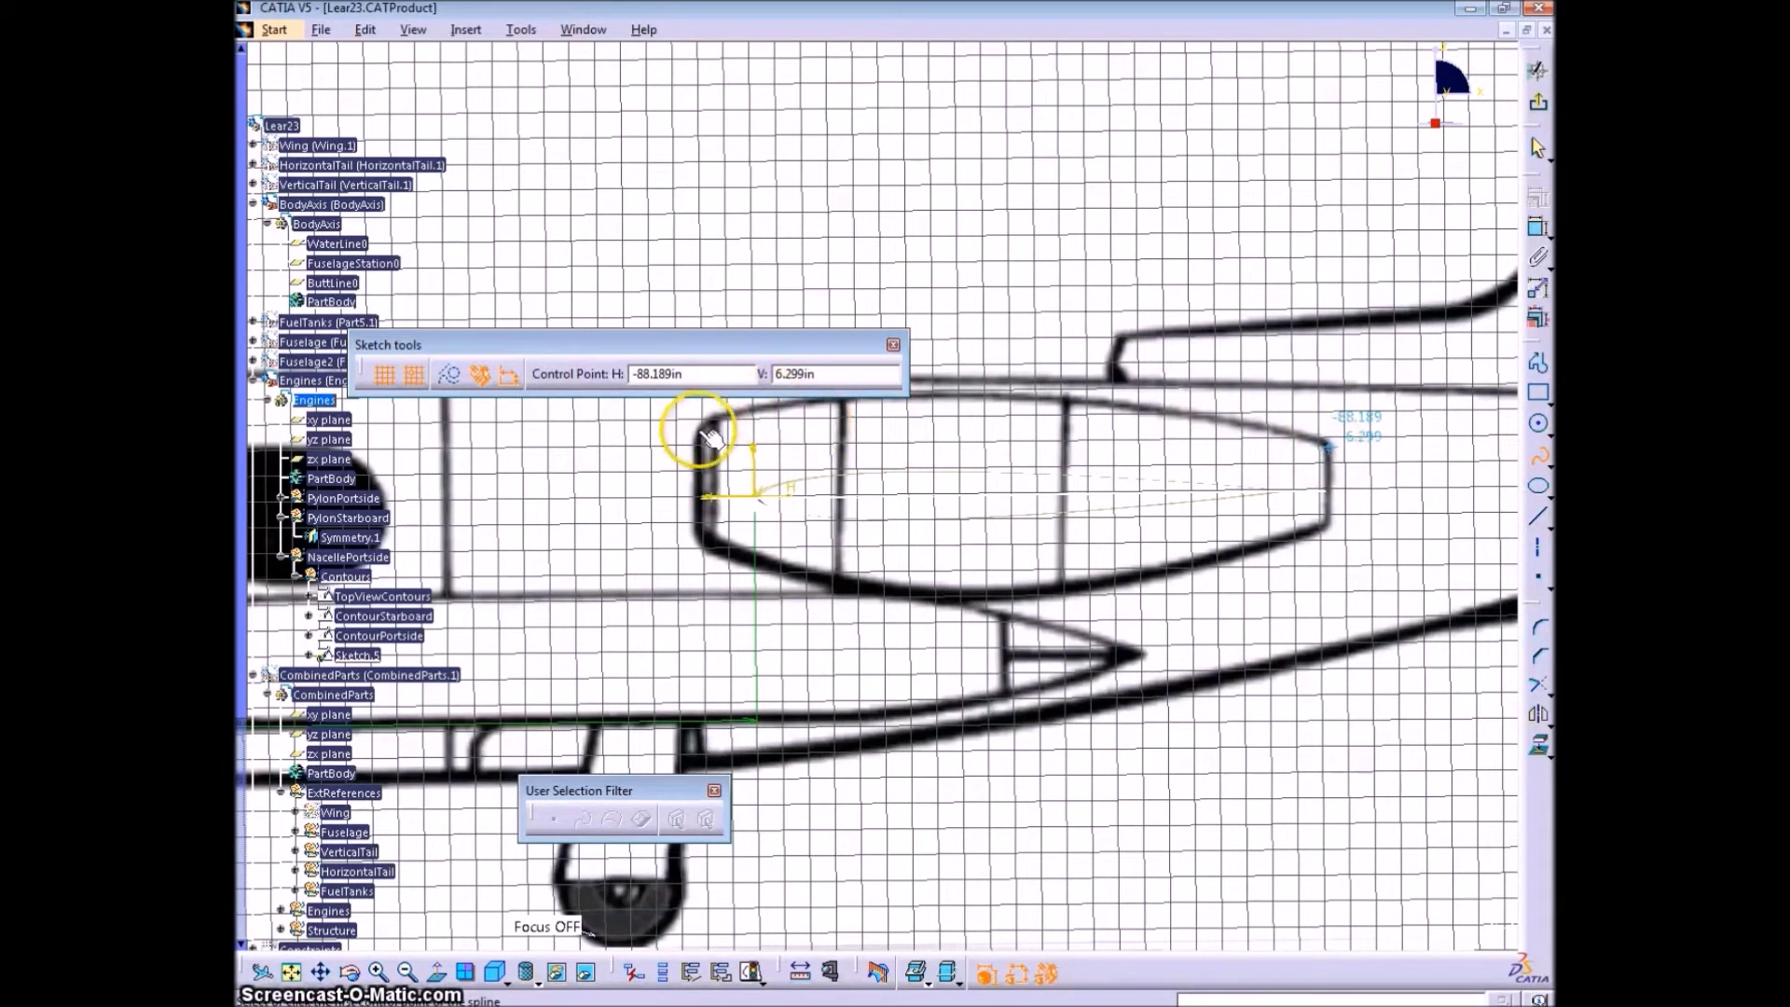
pyautogui.click(768, 412)
pyautogui.click(919, 401)
pyautogui.click(1182, 412)
pyautogui.click(1329, 446)
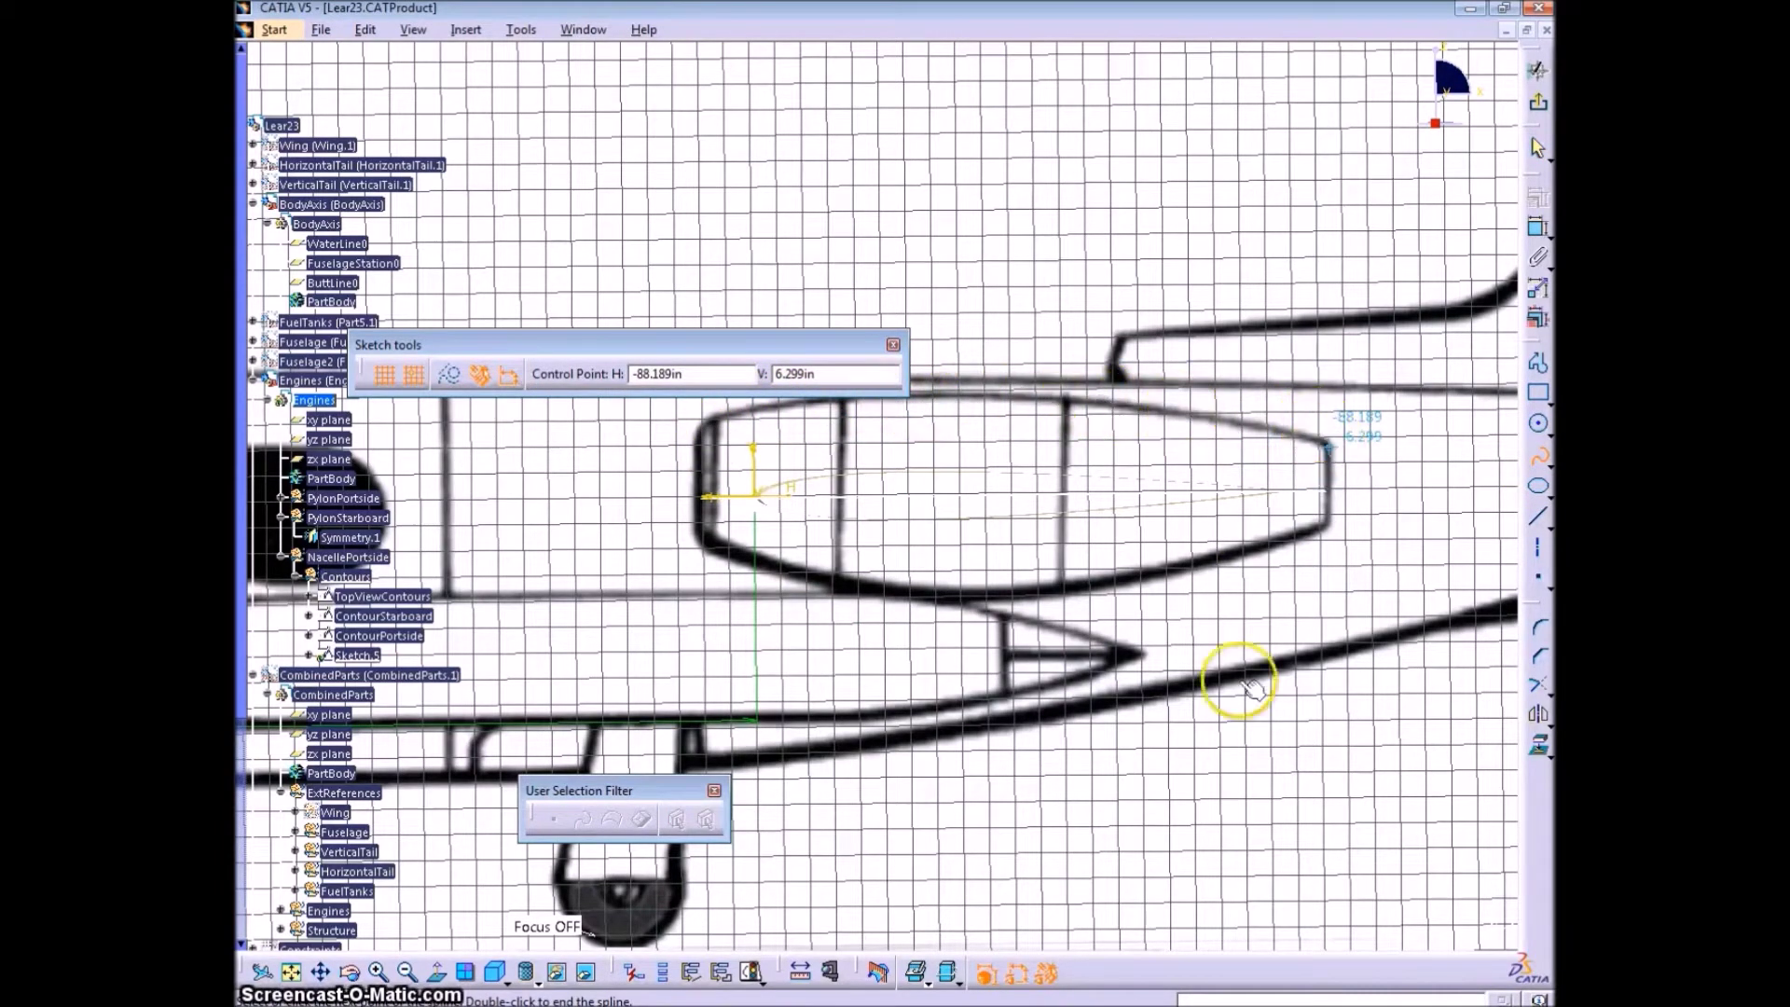
pyautogui.moveTo(1239, 681); pyautogui.dragTo(1310, 765, button='middle')
pyautogui.doubleClick(768, 518)
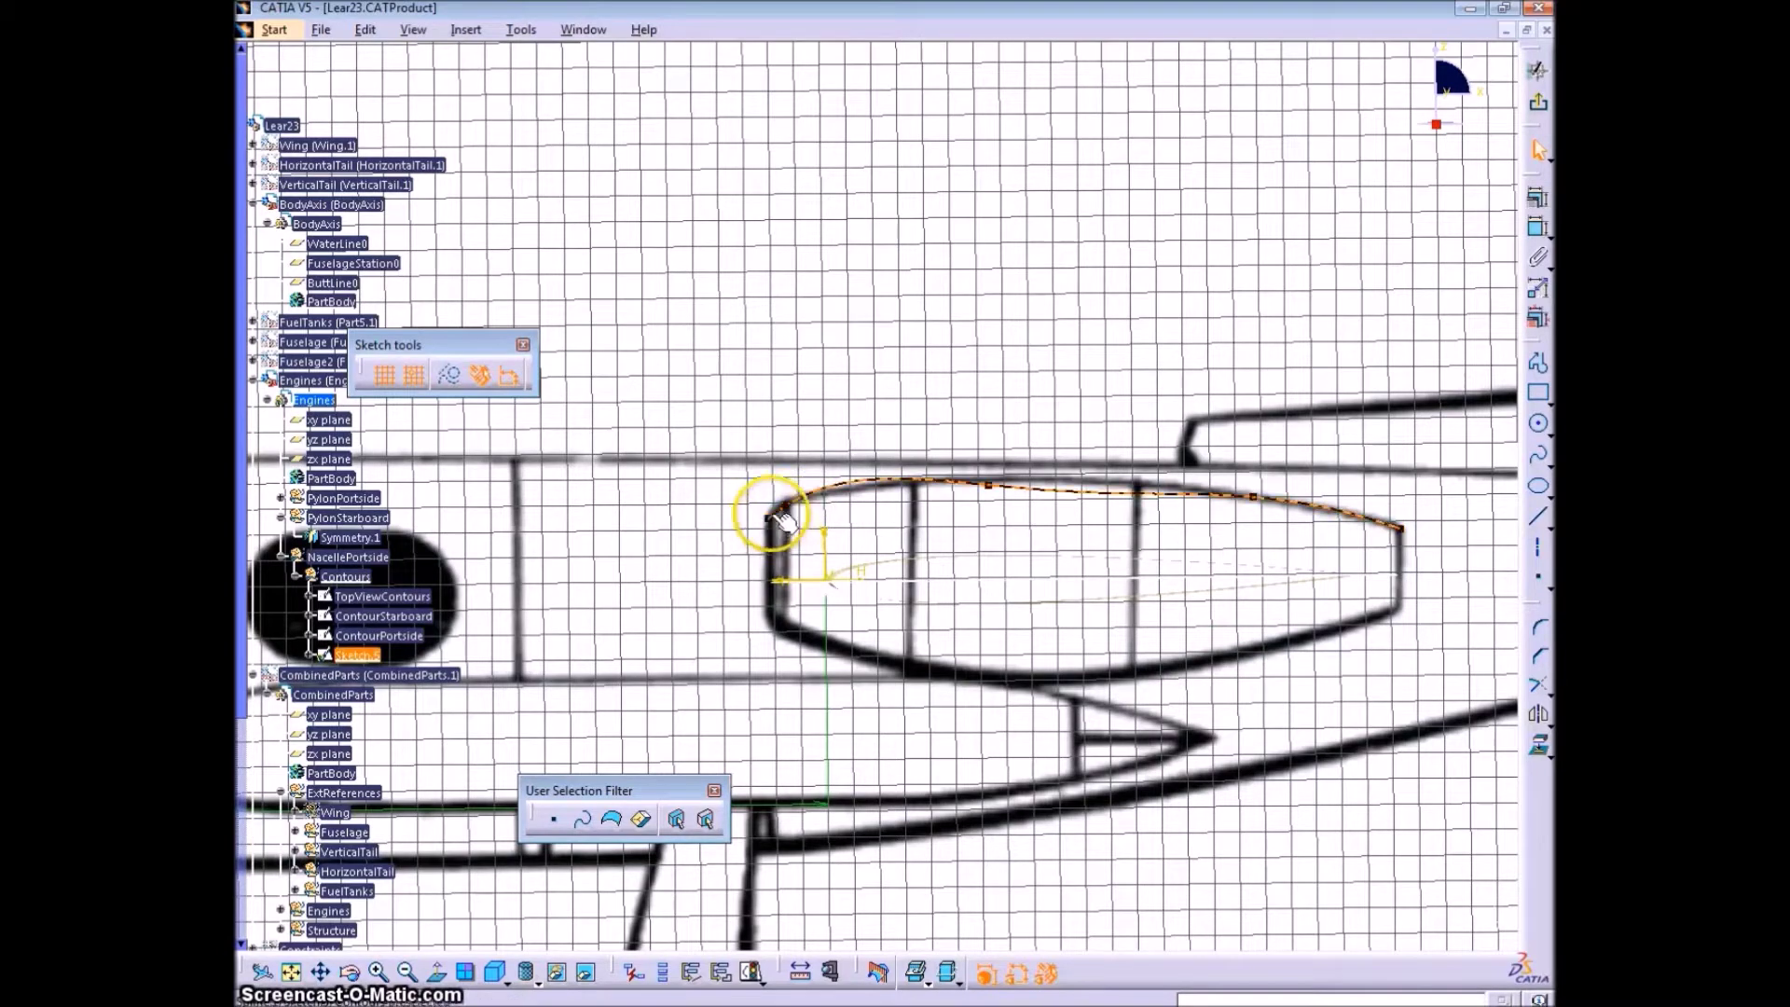
# - Adjust the upper spline's control points to follow the nacelle outline in the side-view drawing, and exit the sketch
pyautogui.hotkey('alt', 'Return')
pyautogui.click(1177, 579)
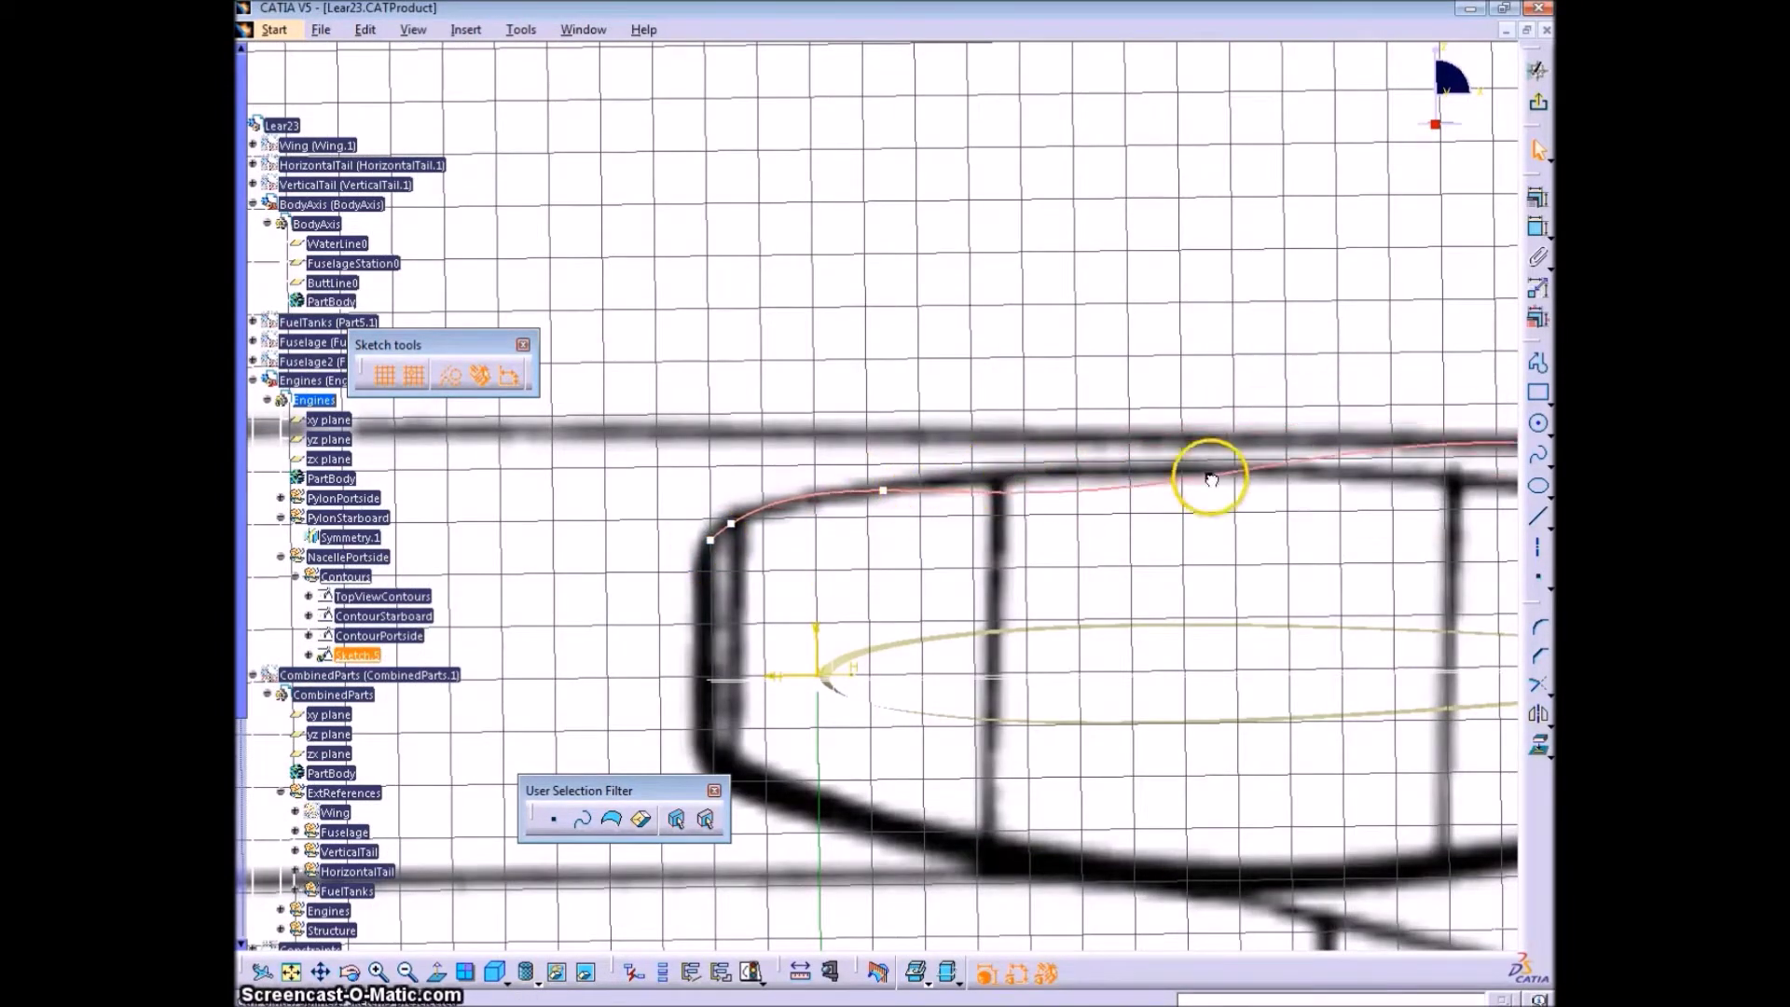
pyautogui.moveTo(882, 491); pyautogui.dragTo(816, 496)
pyautogui.moveTo(1206, 469); pyautogui.dragTo(1103, 466)
pyautogui.moveTo(817, 499); pyautogui.dragTo(795, 499)
pyautogui.keyDown('ctrl'); pyautogui.moveTo(796, 498); pyautogui.dragTo(982, 518, button='middle'); pyautogui.keyUp('ctrl')
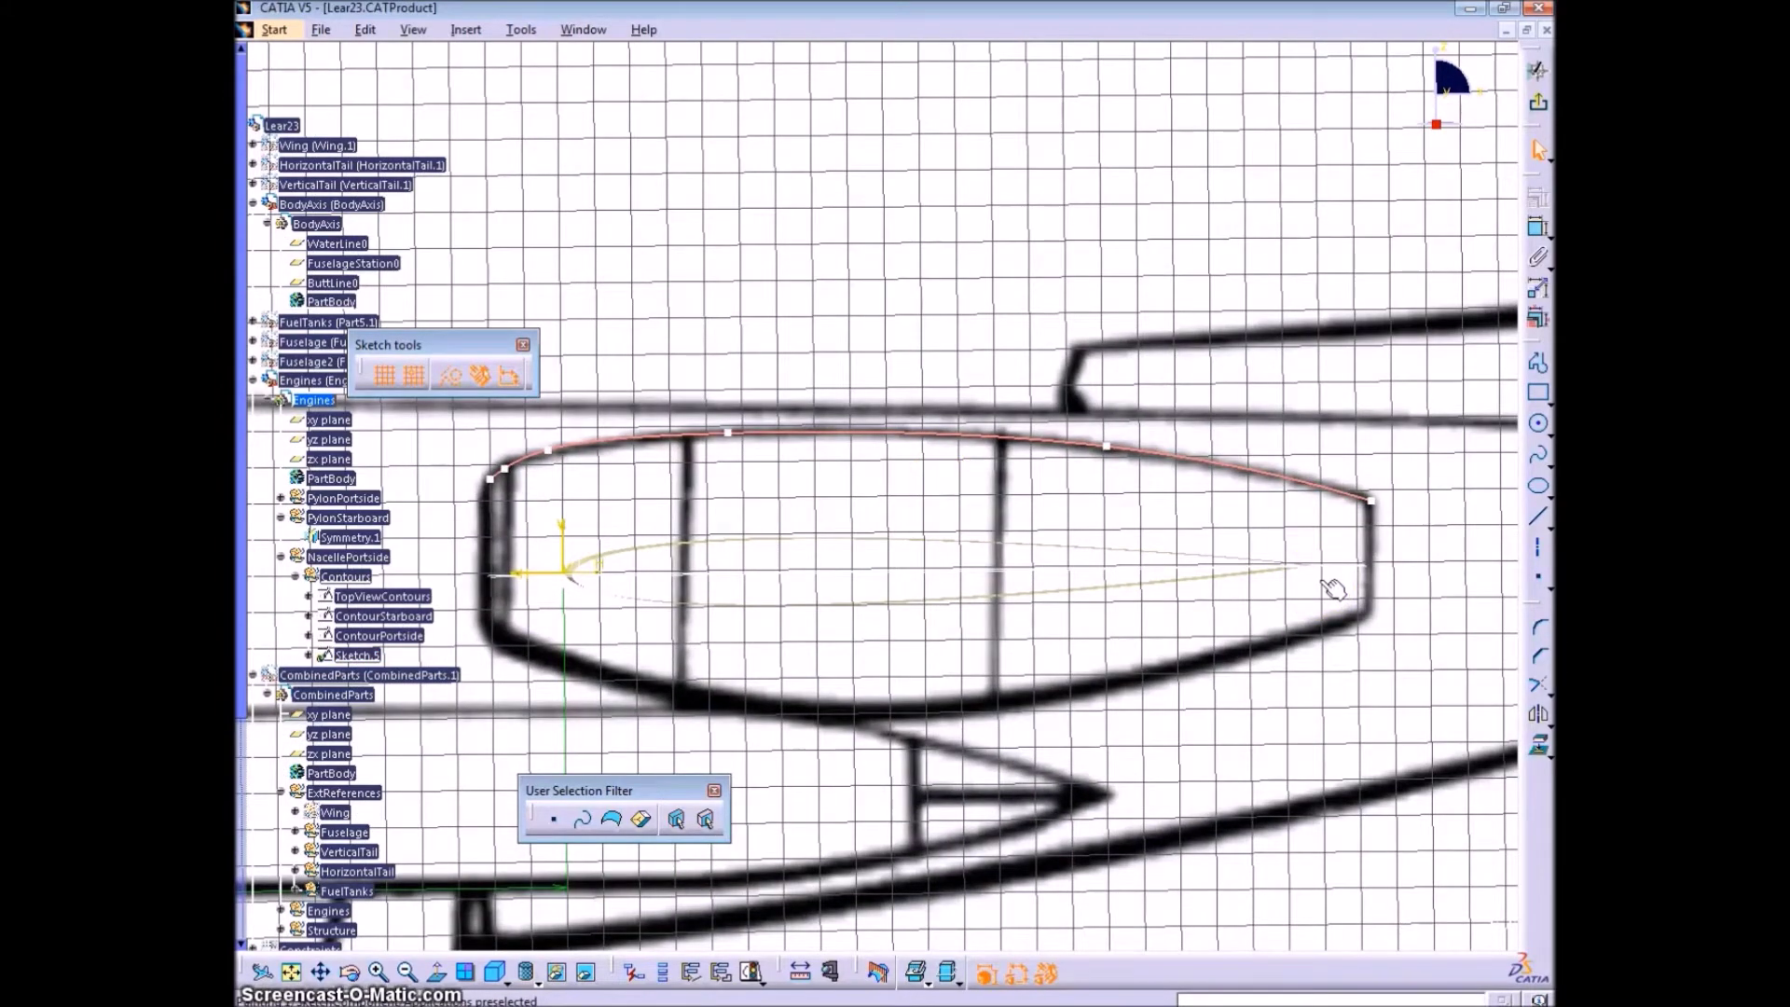
pyautogui.moveTo(722, 650)
pyautogui.mouseDown(button='middle')
pyautogui.moveTo(991, 739)
pyautogui.moveTo(830, 680)
pyautogui.moveTo(1099, 519)
pyautogui.moveTo(999, 545)
pyautogui.moveTo(1071, 584)
pyautogui.mouseUp(button='middle')
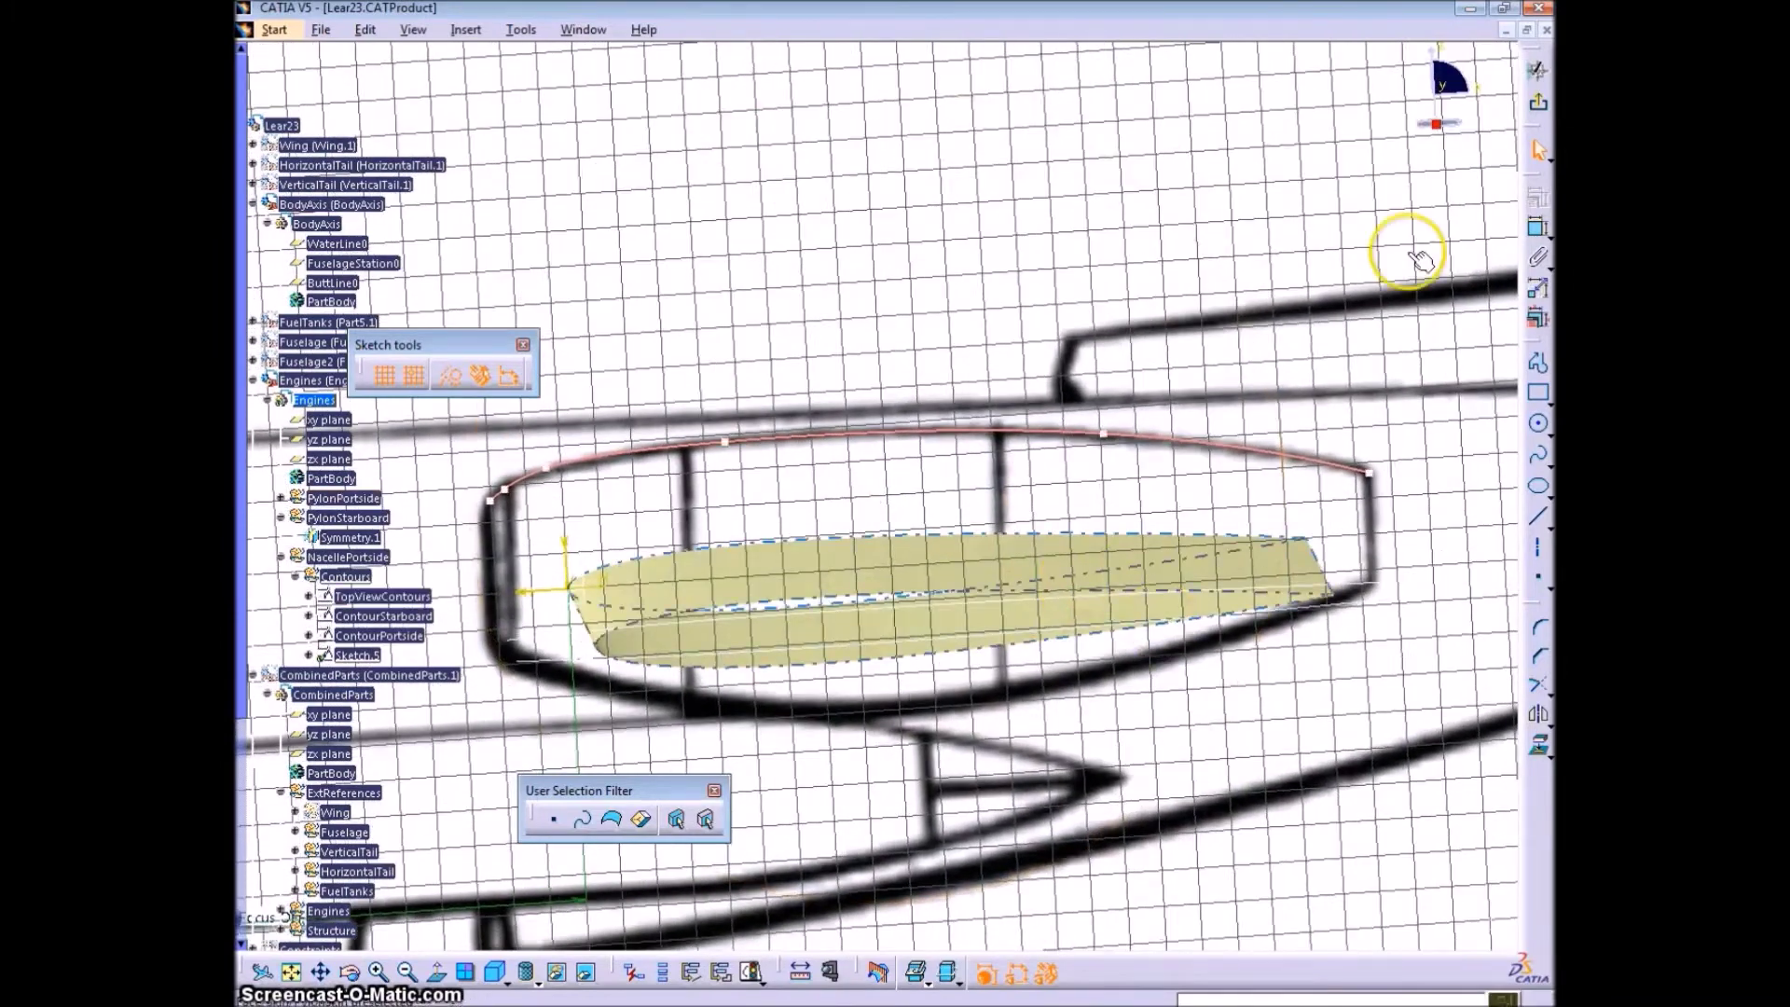
pyautogui.click(1538, 105)
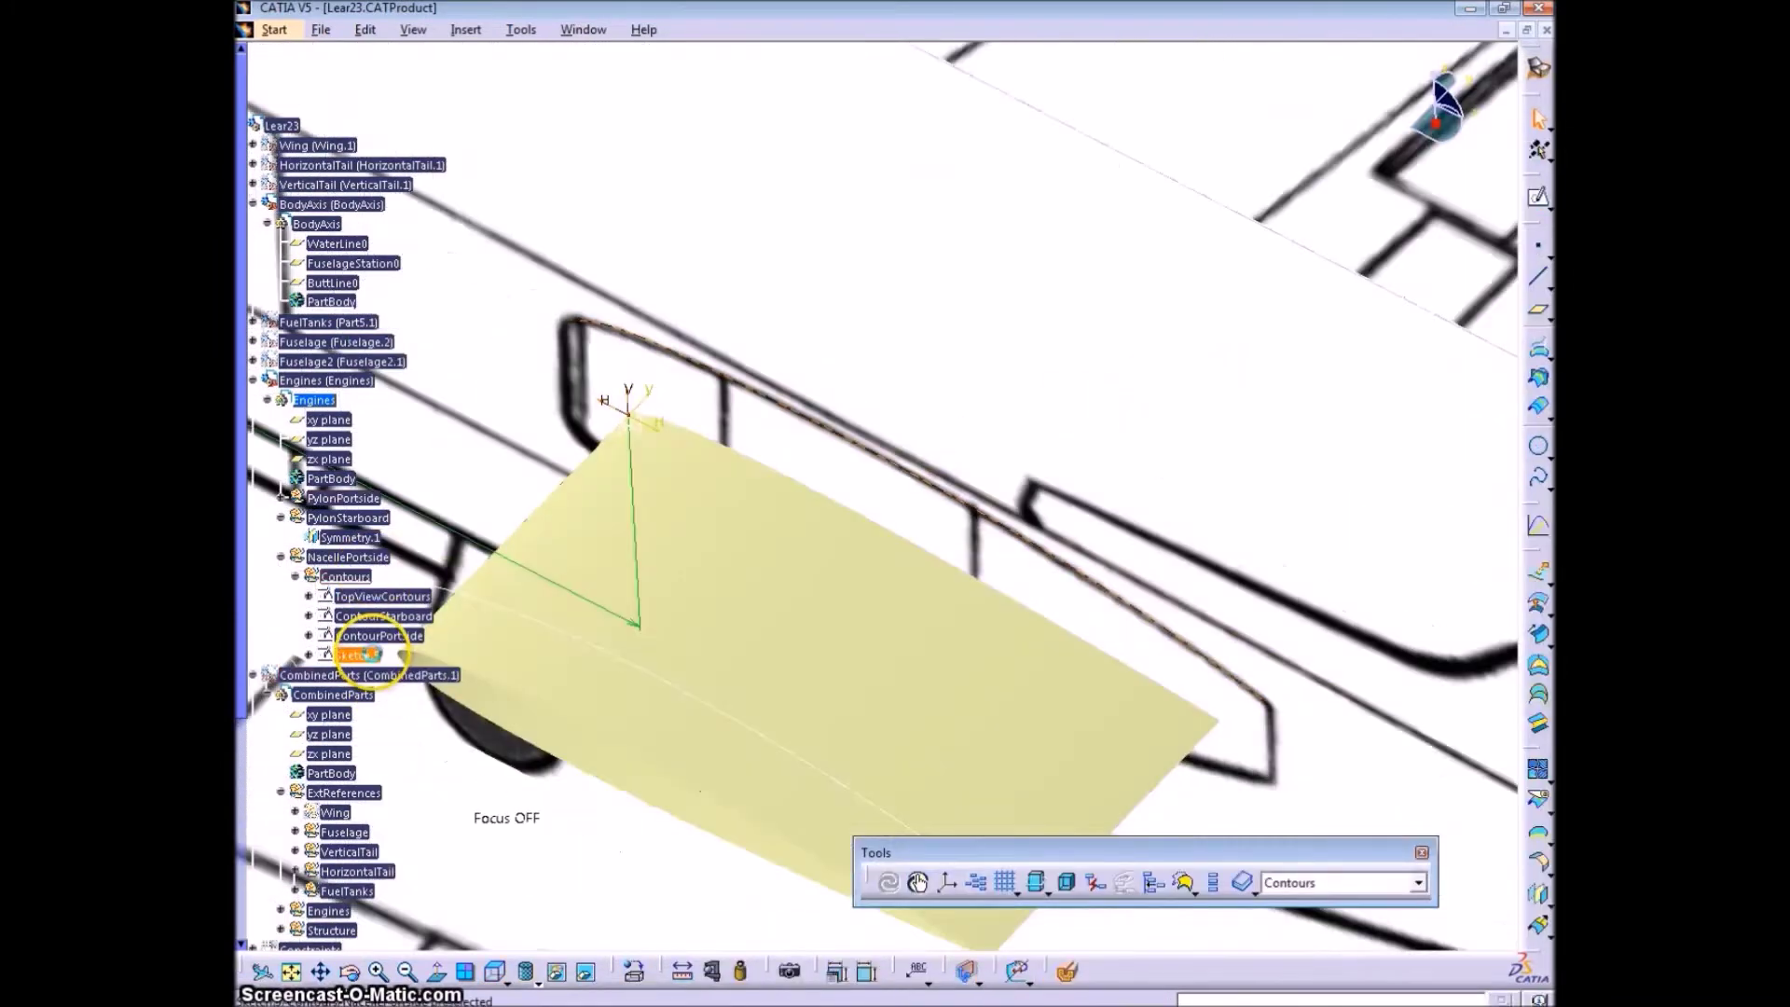
# - Rename the upper nacelle contour sketch as TopContour
pyautogui.hotkey('alt', 'Return')
pyautogui.click(1189, 395)
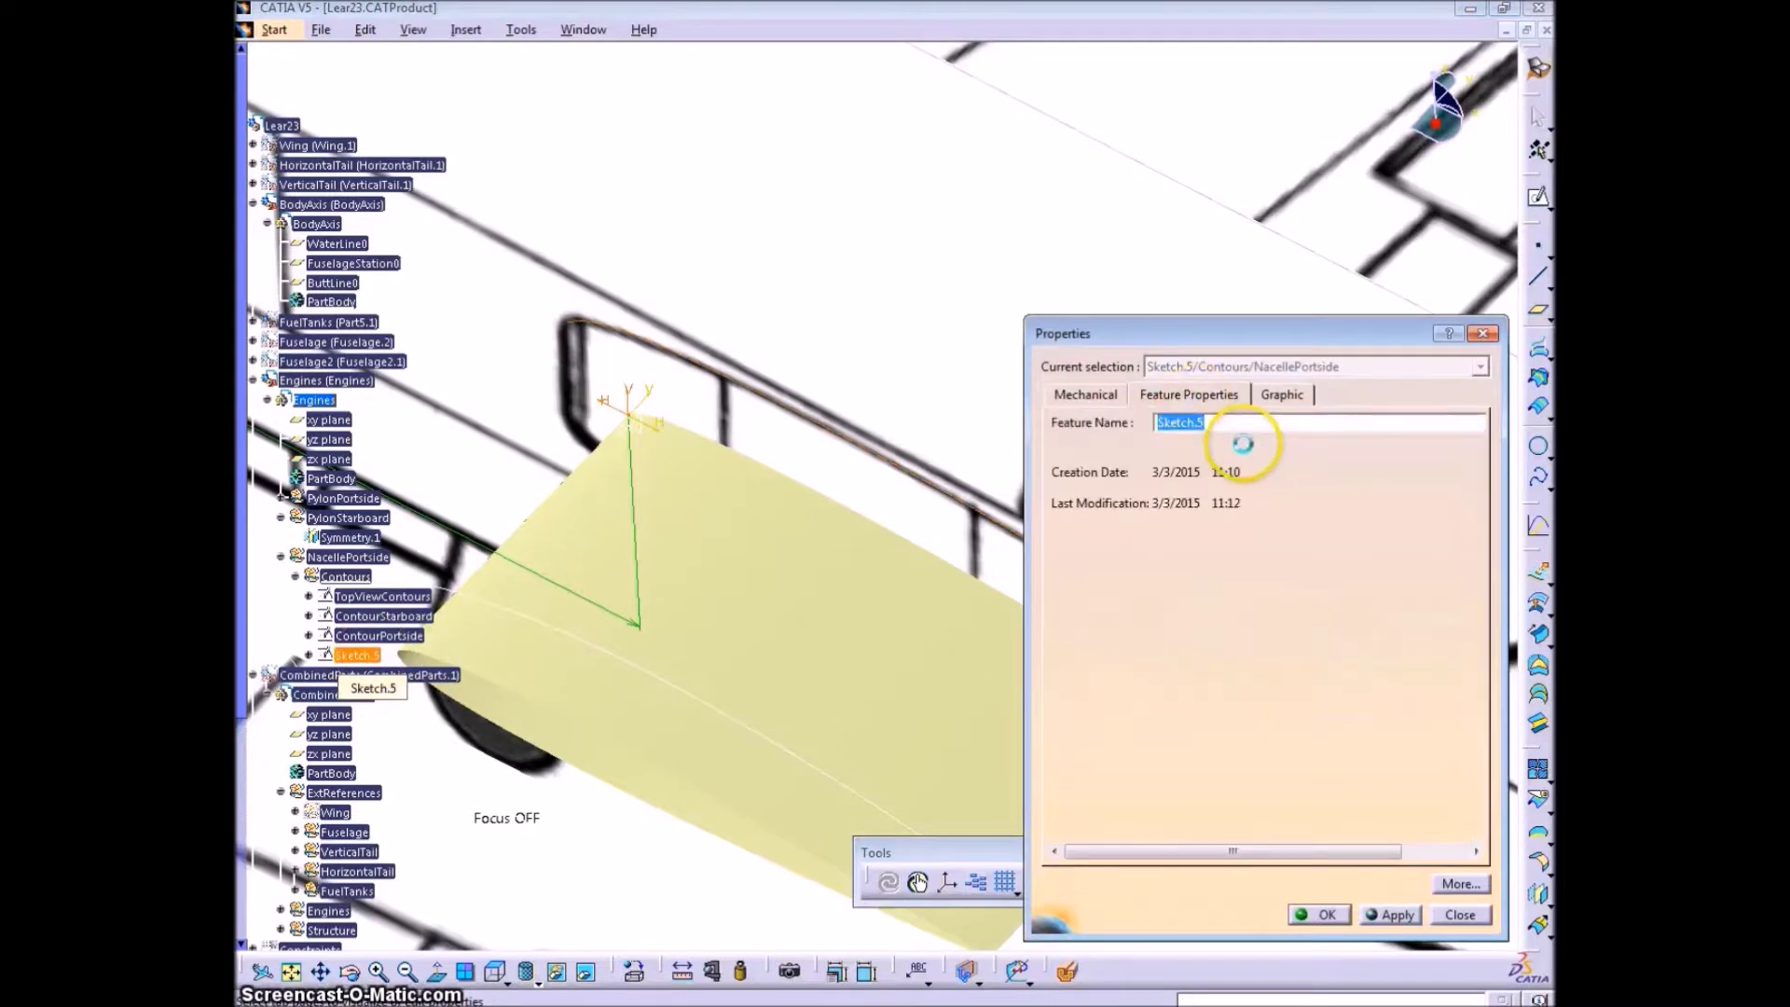
pyautogui.write('TopContour')
pyautogui.press('Return')
# - Create another sketch on the Engines zx plane and trace the nacelle's lower edge with a four-point spline from front to rear
pyautogui.moveTo(775, 703)
pyautogui.mouseDown(button='middle')
pyautogui.moveTo(814, 643)
pyautogui.moveTo(987, 518)
pyautogui.moveTo(811, 623)
pyautogui.moveTo(839, 579)
pyautogui.mouseUp(button='middle')
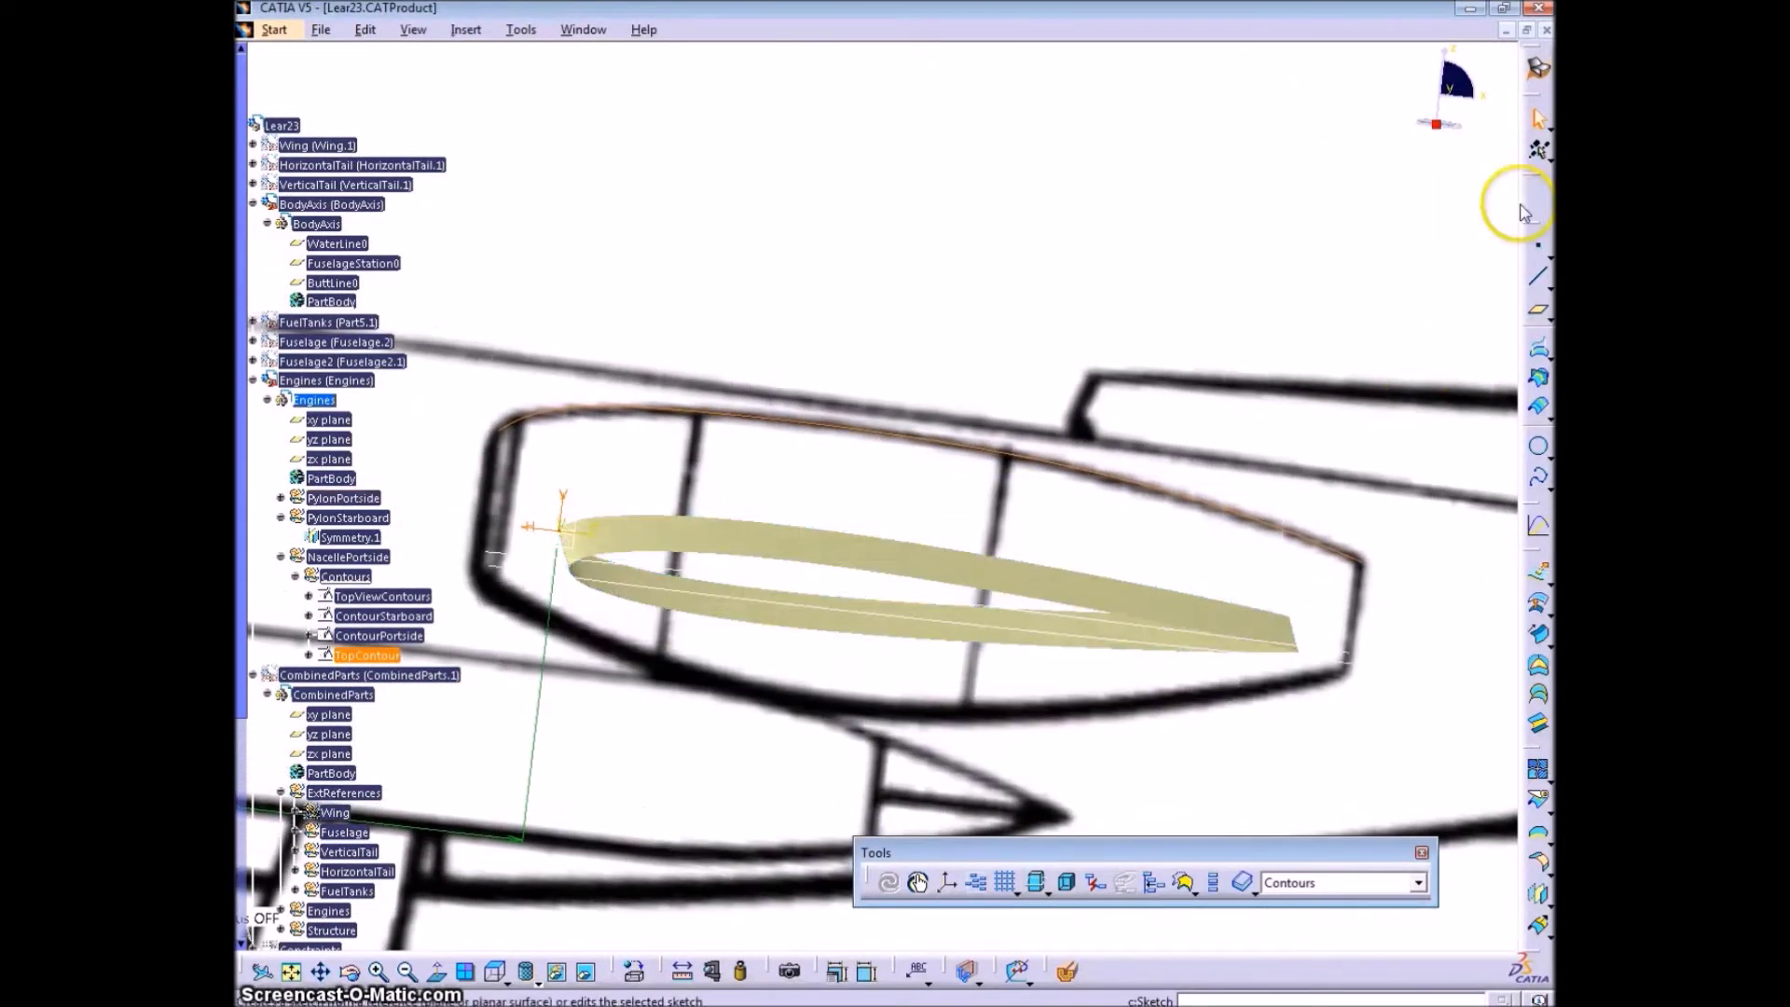
pyautogui.click(1536, 198)
pyautogui.click(579, 519)
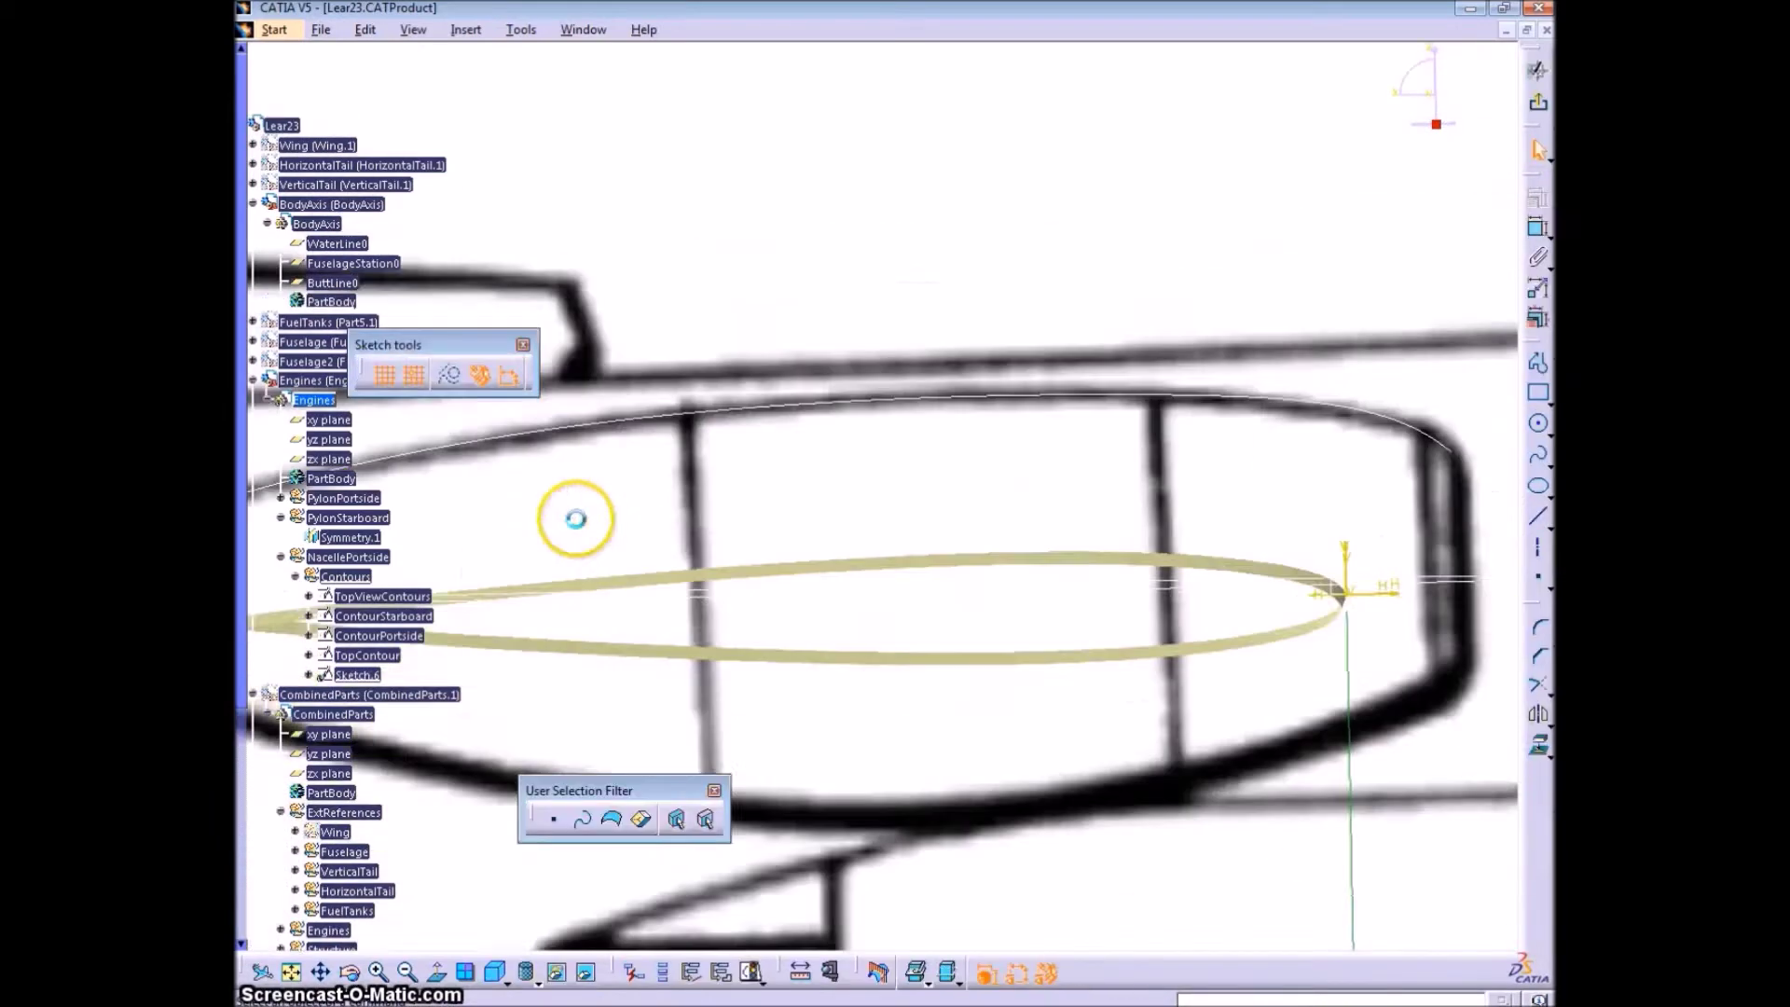
pyautogui.moveTo(760, 766); pyautogui.dragTo(876, 688, button='middle')
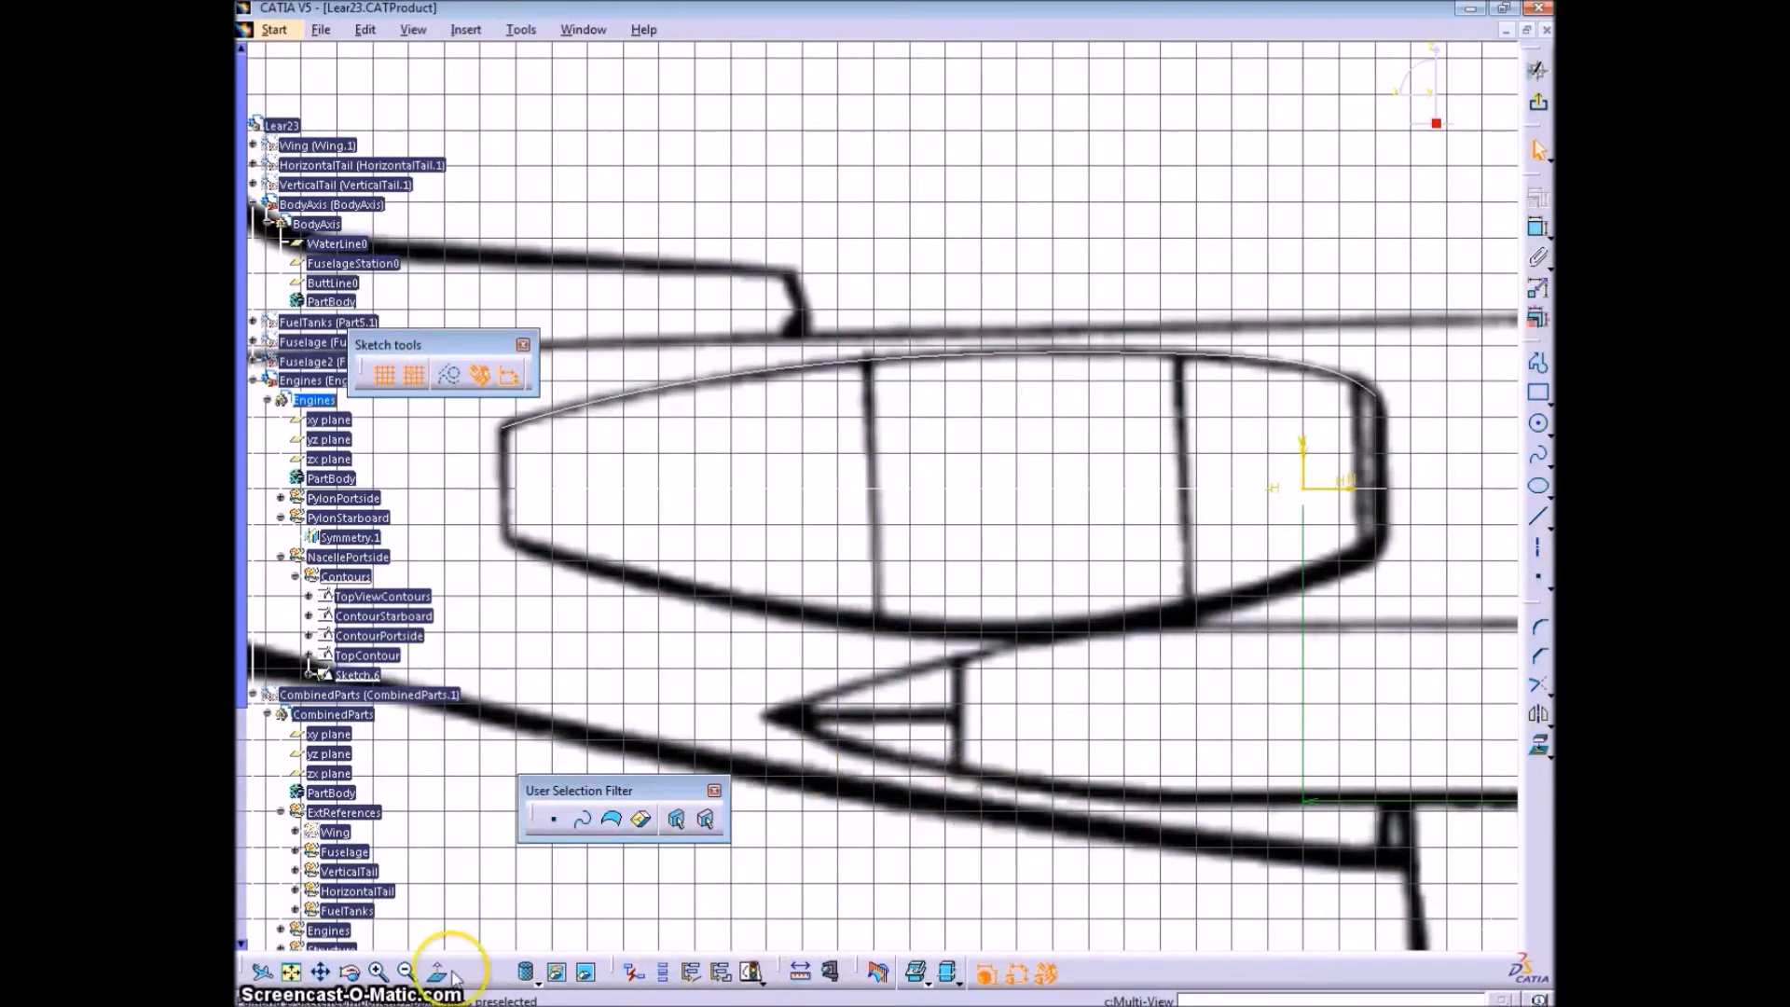
pyautogui.click(437, 972)
pyautogui.click(1537, 455)
pyautogui.click(560, 517)
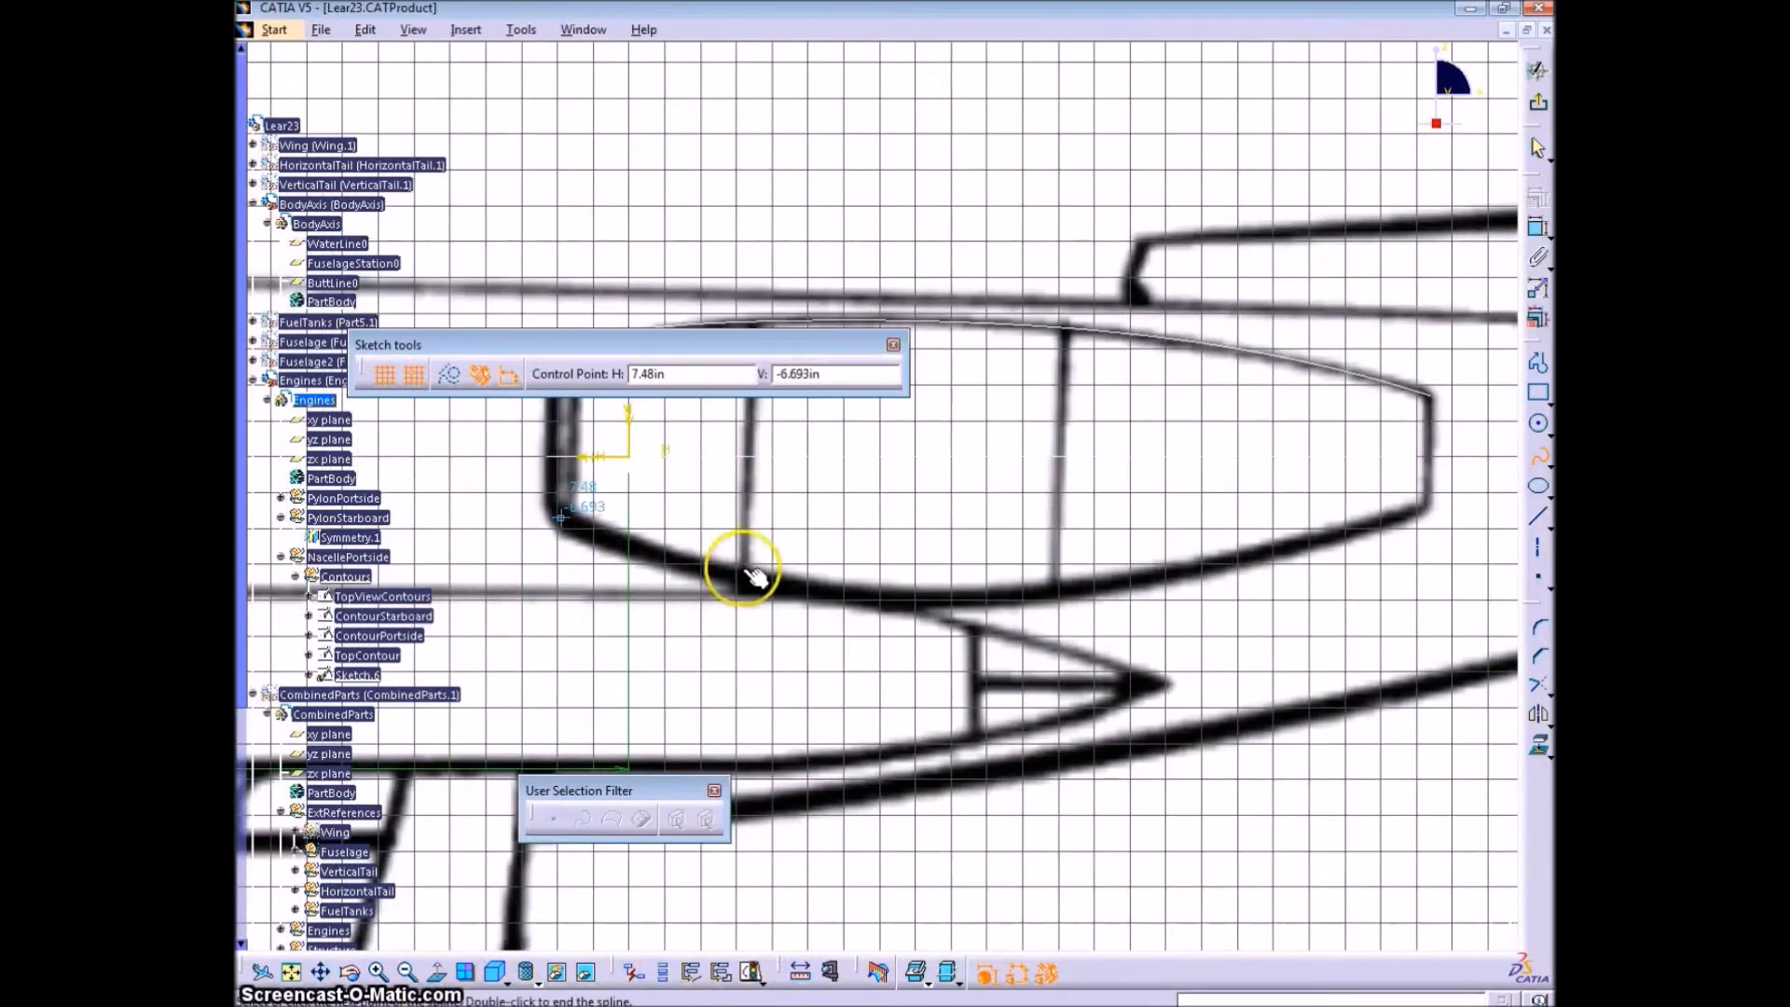
pyautogui.click(743, 575)
pyautogui.click(1058, 593)
pyautogui.doubleClick(1424, 507)
pyautogui.click(1247, 600)
# - Move the lower spline's front and middle control points onto the nacelle's lower outline, and exit the sketch
pyautogui.moveTo(560, 517); pyautogui.dragTo(558, 521)
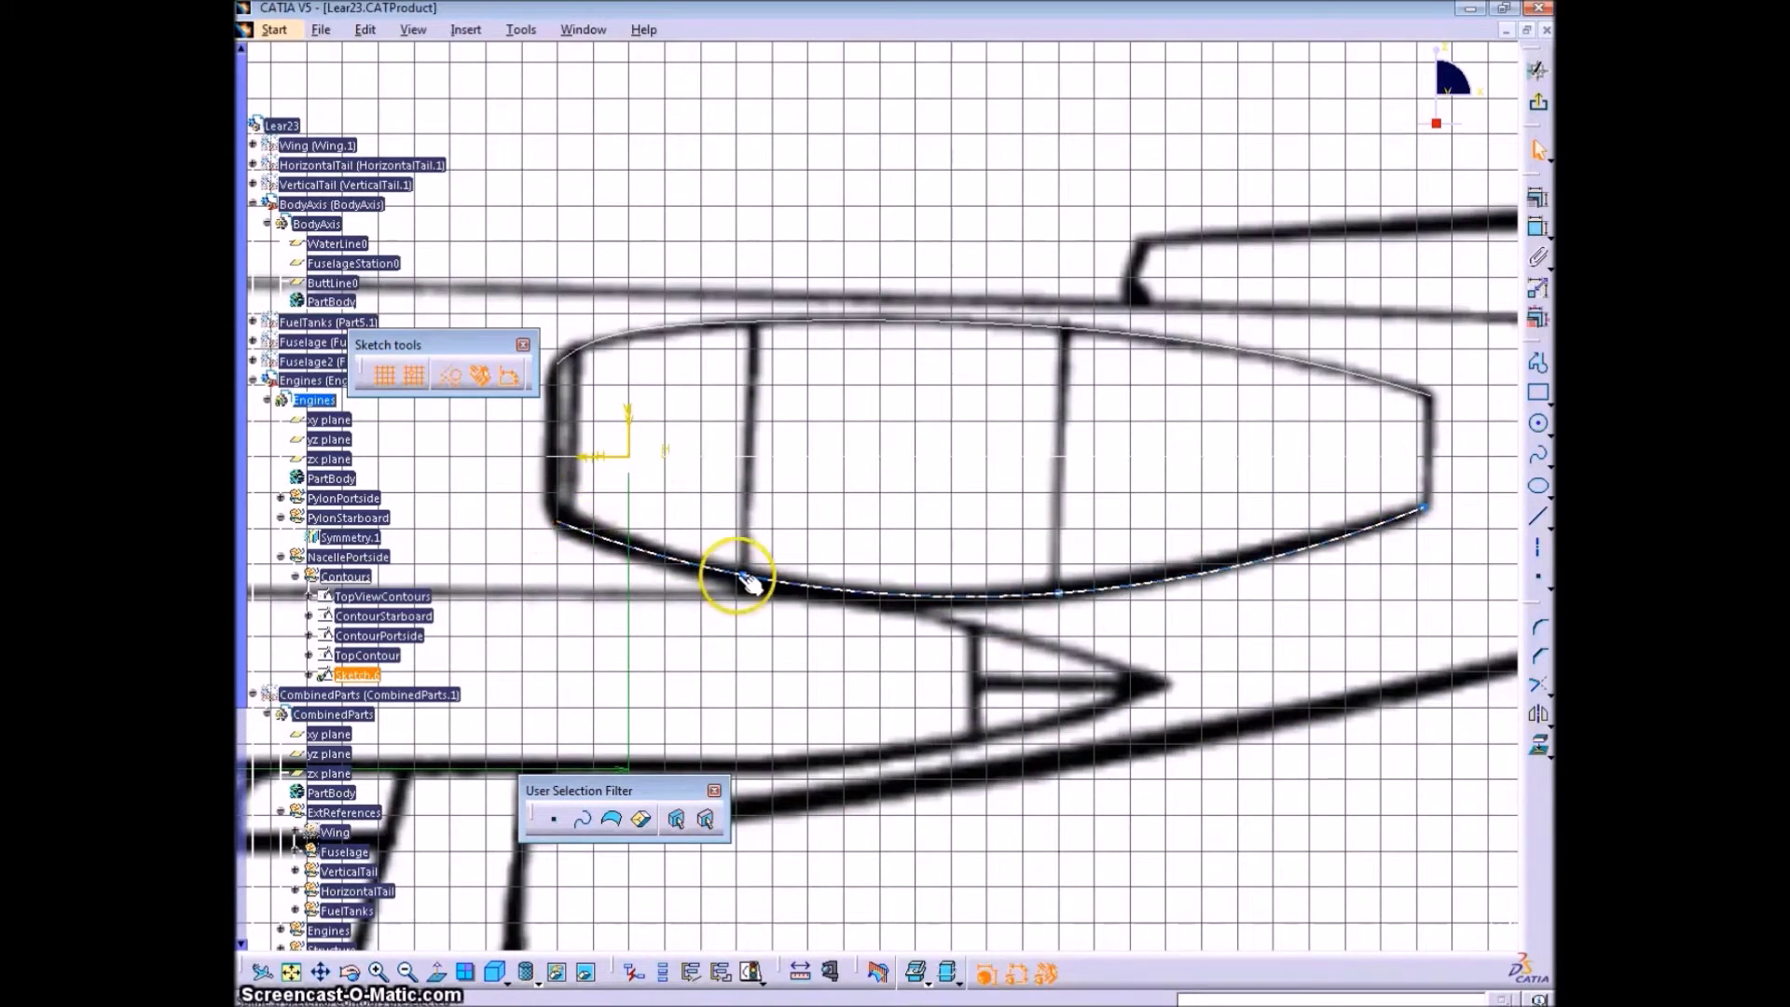
pyautogui.moveTo(743, 575); pyautogui.dragTo(740, 578)
pyautogui.moveTo(1058, 593); pyautogui.dragTo(1055, 593)
pyautogui.moveTo(740, 577); pyautogui.dragTo(690, 573)
pyautogui.moveTo(1055, 592); pyautogui.dragTo(868, 601)
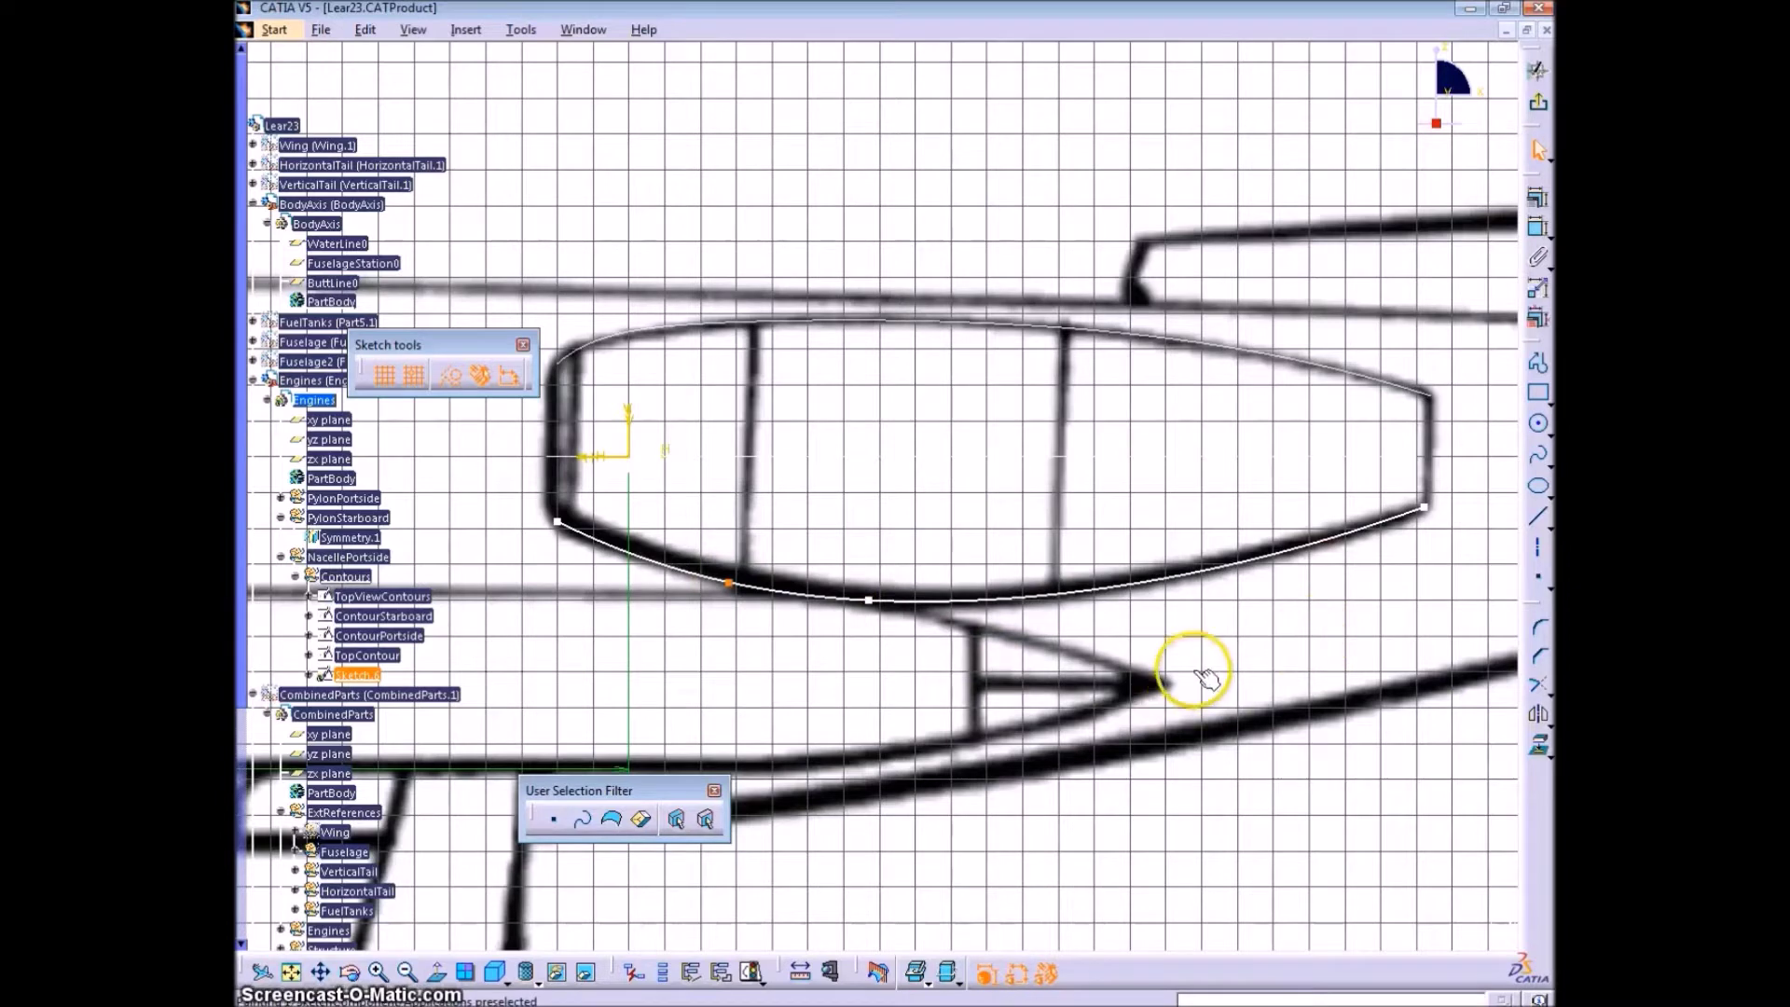
pyautogui.click(1194, 669)
pyautogui.click(1538, 106)
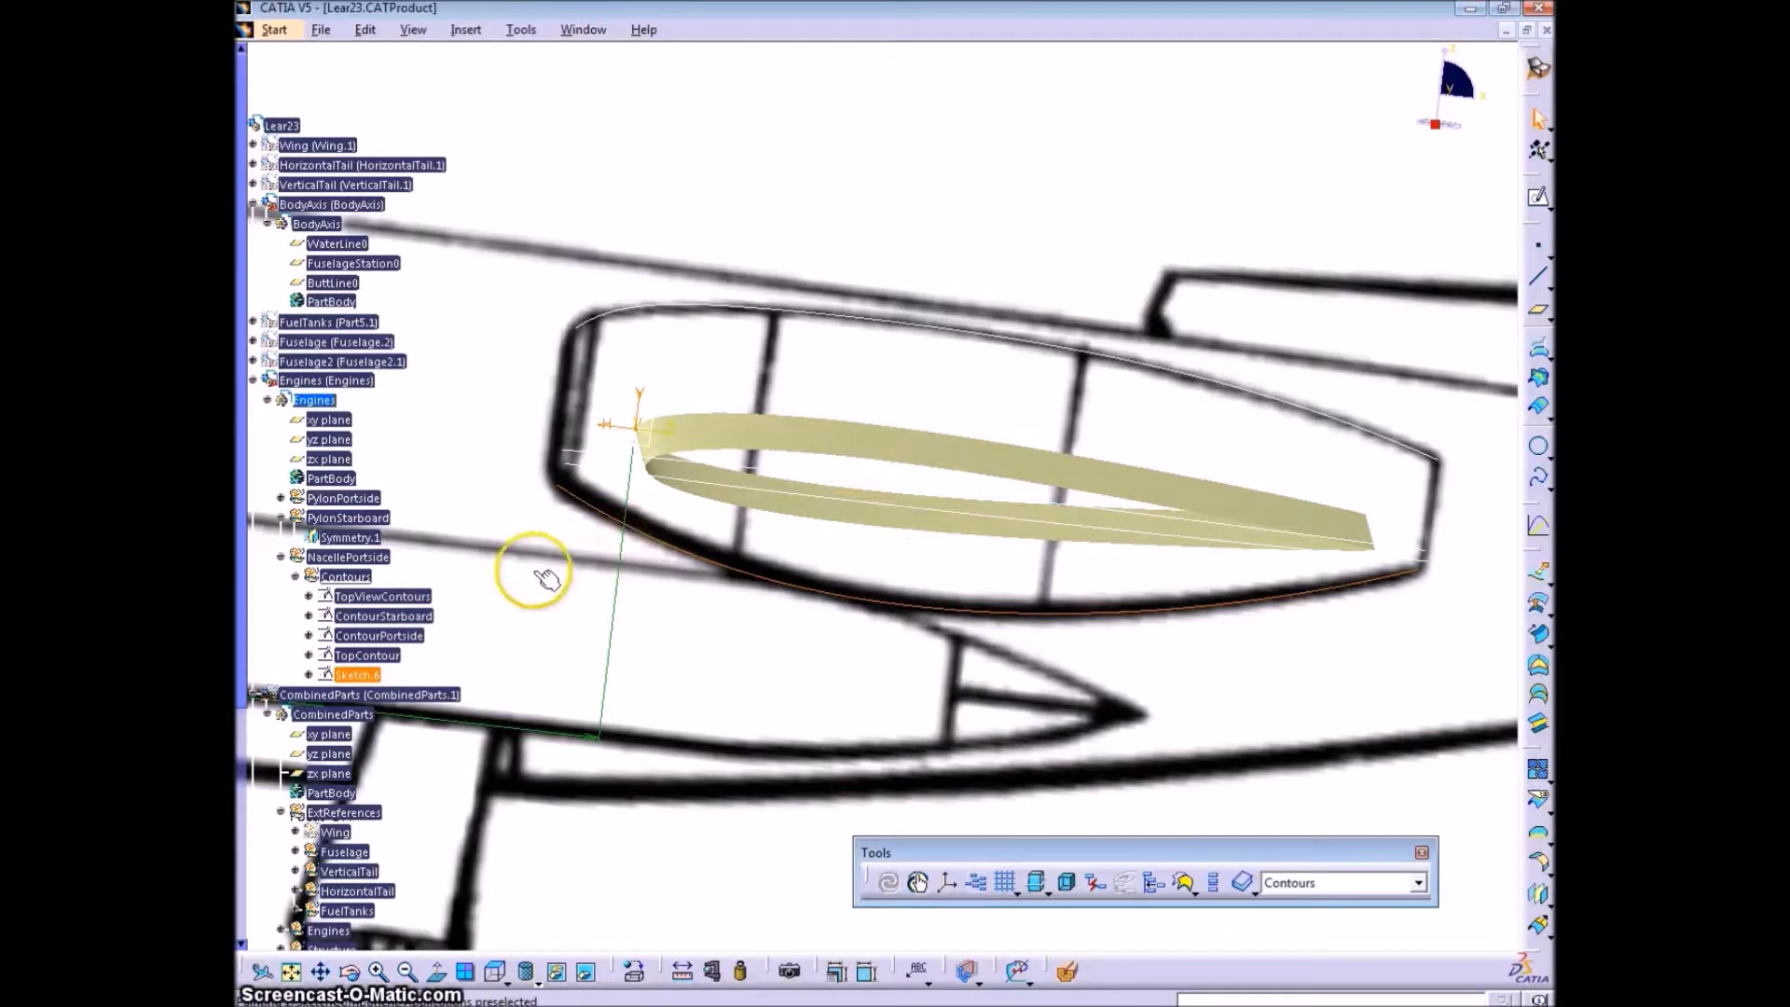
# - Rename the lower nacelle contour sketch as BottomContour
pyautogui.hotkey('alt', 'Return')
pyautogui.write('Bottom')
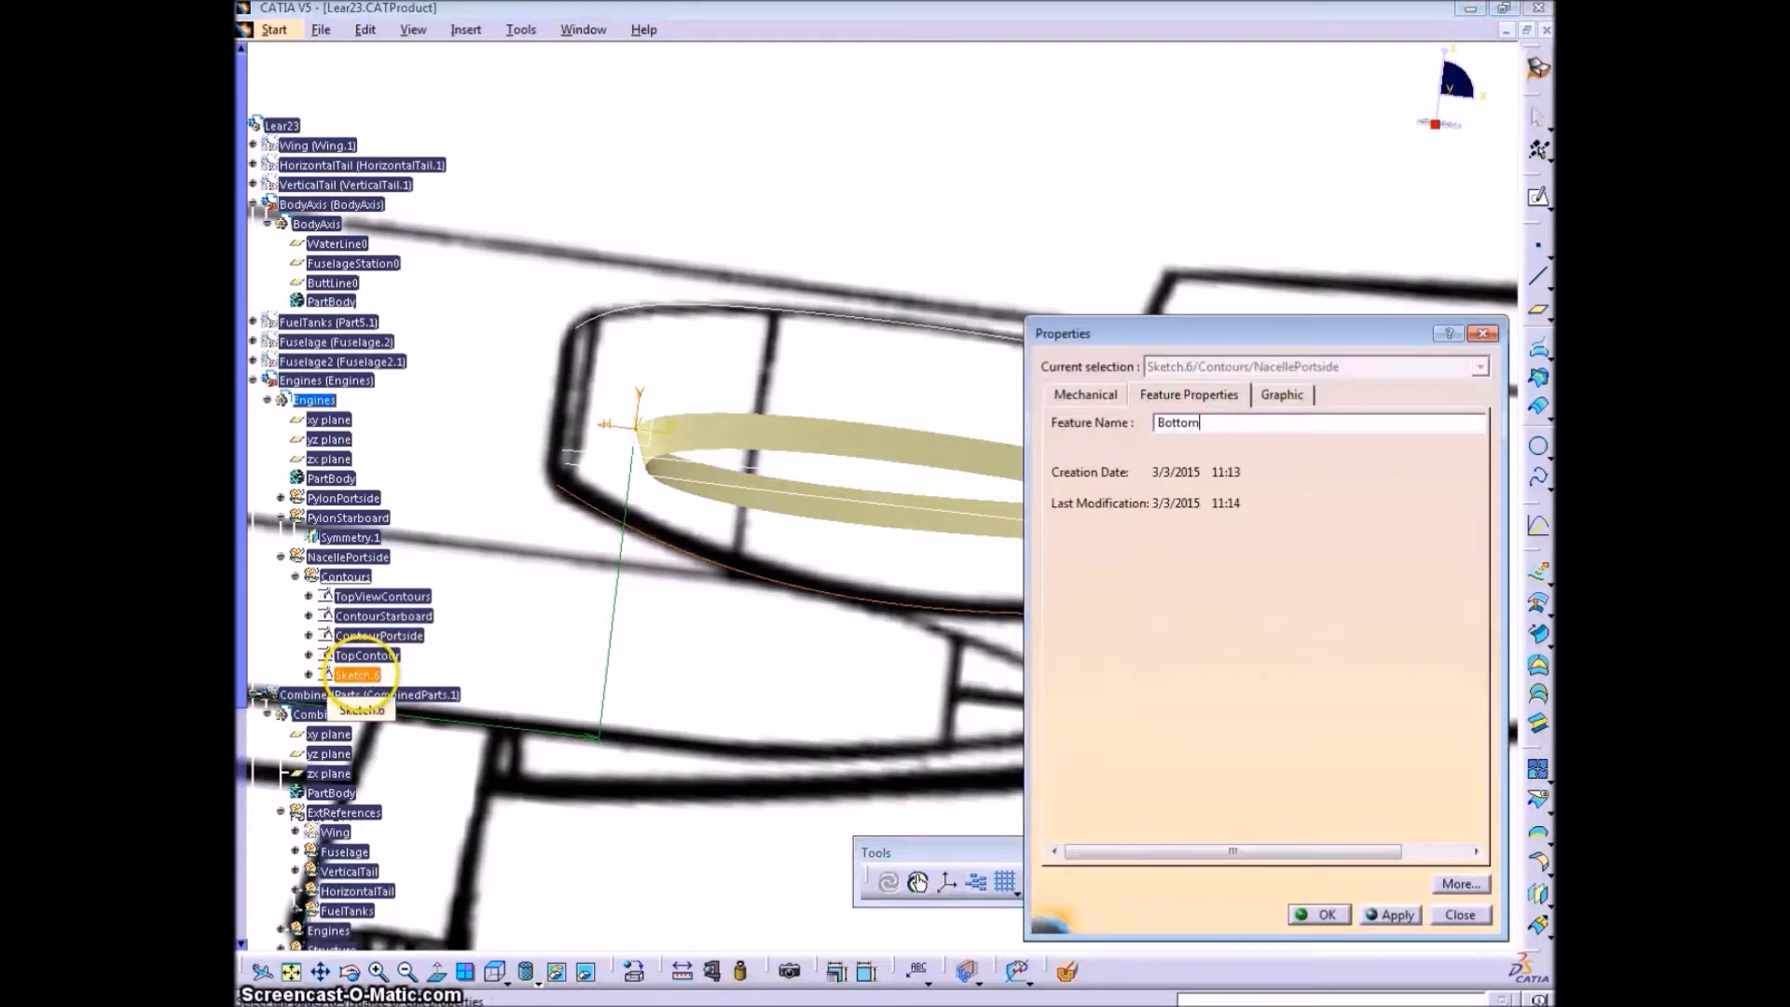
pyautogui.write('Contour')
pyautogui.press('Return')
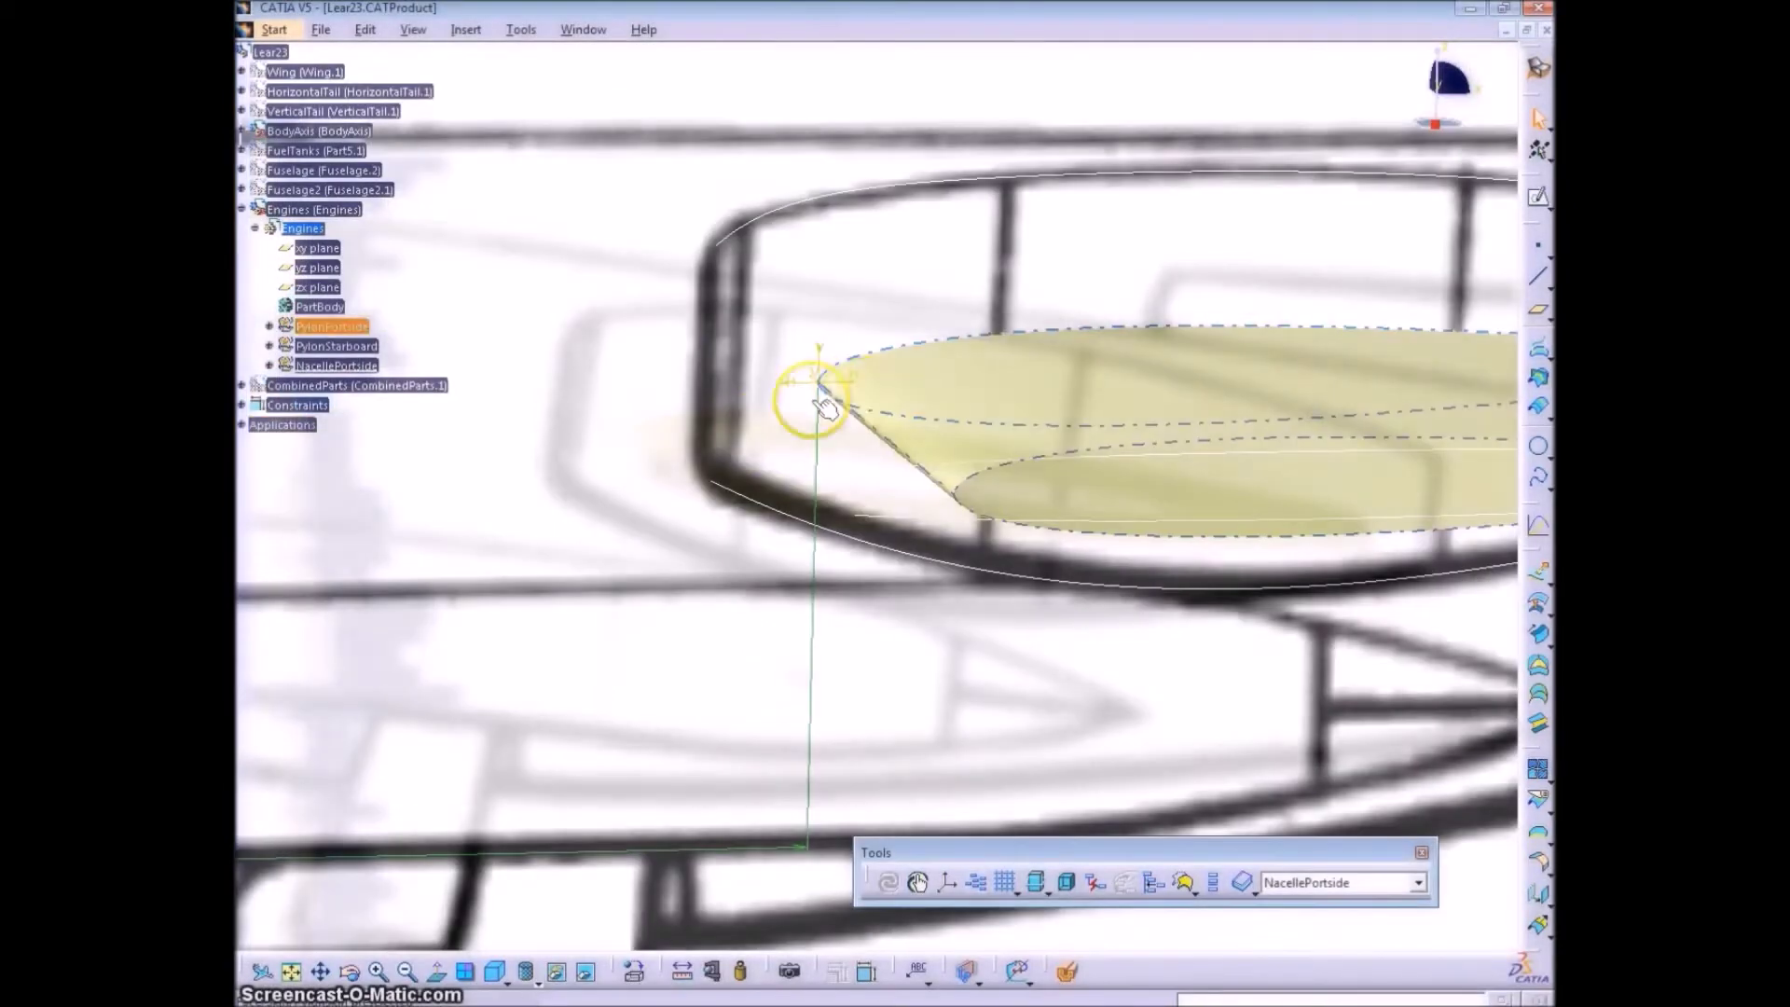
# - Create a plane offset about -8.898 in from the Engines yz plane, at the front edge of the nacelle
pyautogui.moveTo(806, 401); pyautogui.dragTo(842, 393, button='middle')
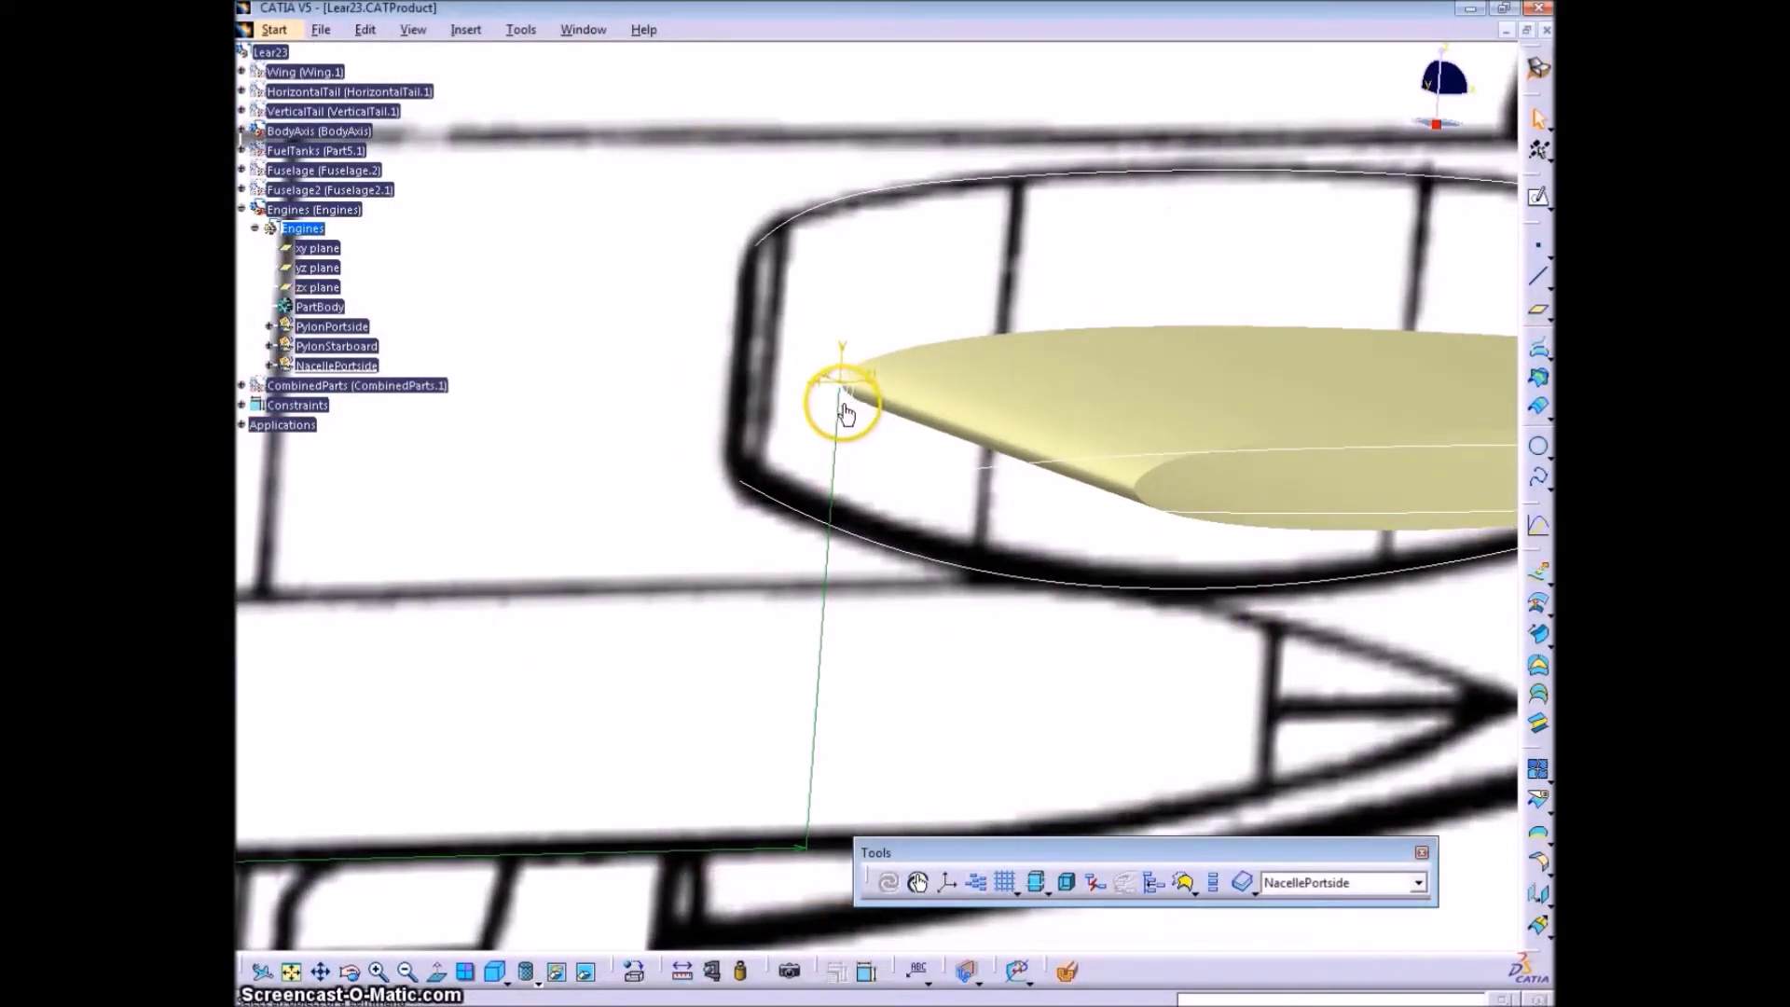
pyautogui.click(1538, 317)
pyautogui.moveTo(811, 447); pyautogui.dragTo(895, 419, button='middle')
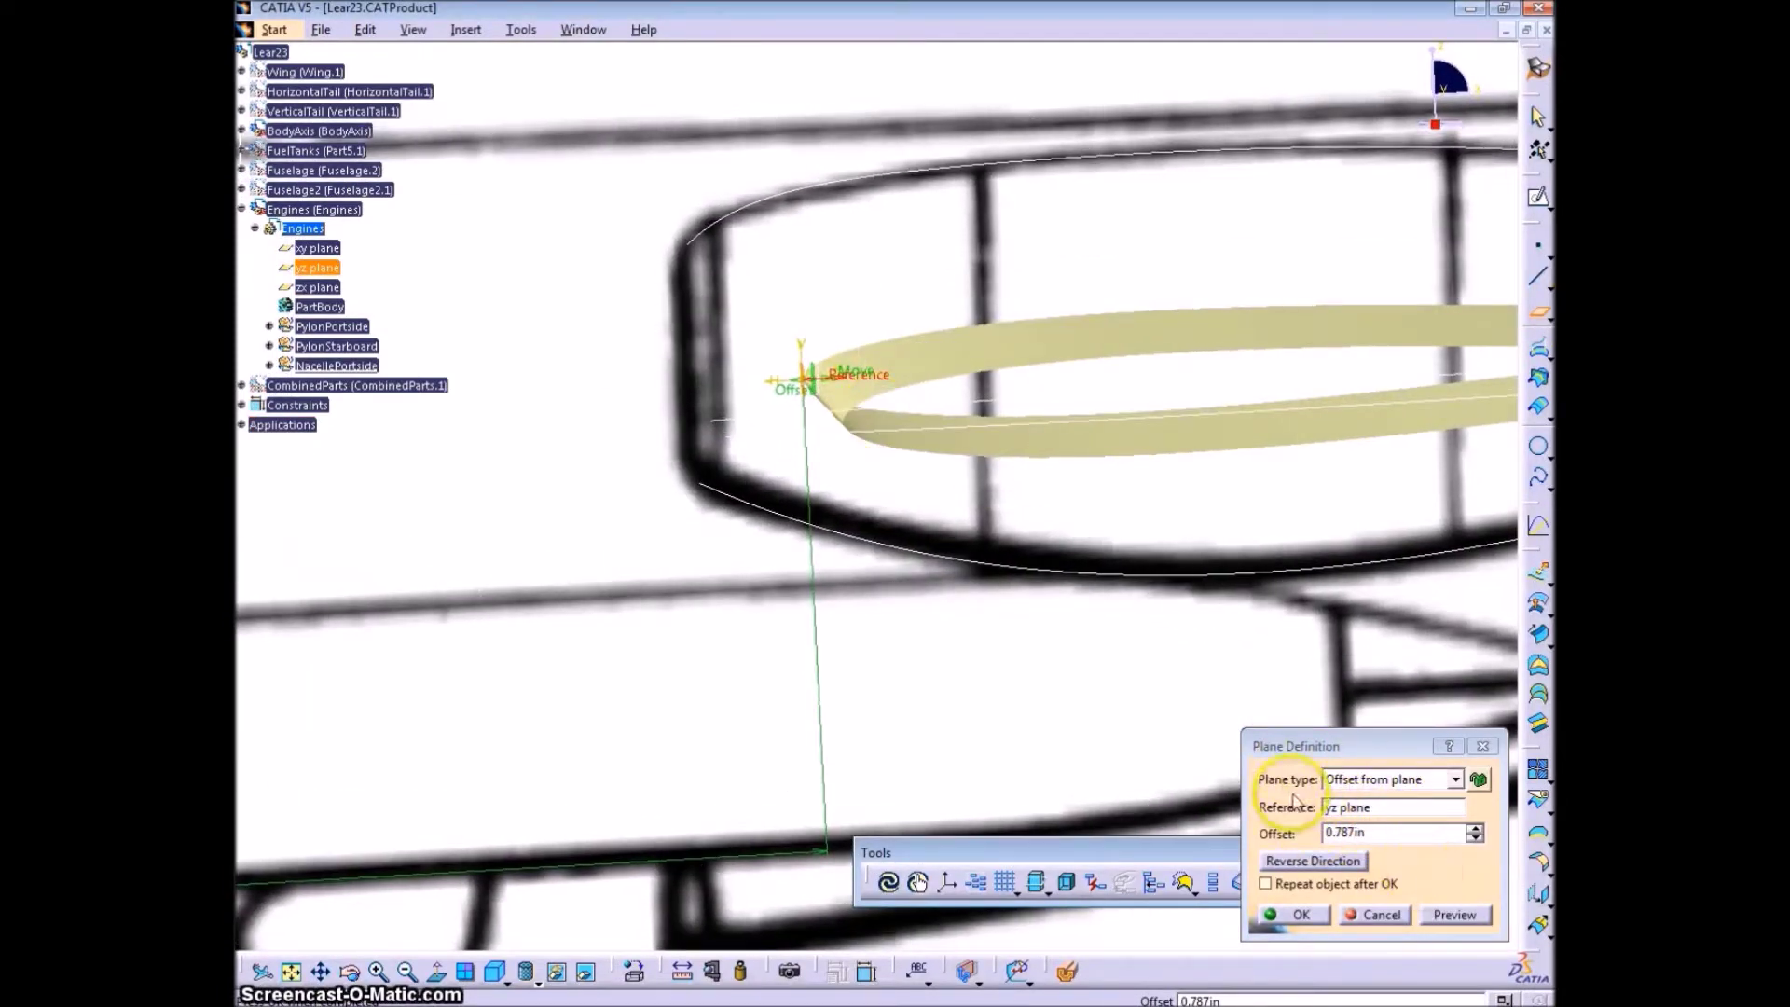
pyautogui.moveTo(785, 381); pyautogui.dragTo(682, 408)
pyautogui.moveTo(894, 523); pyautogui.dragTo(862, 578, button='middle')
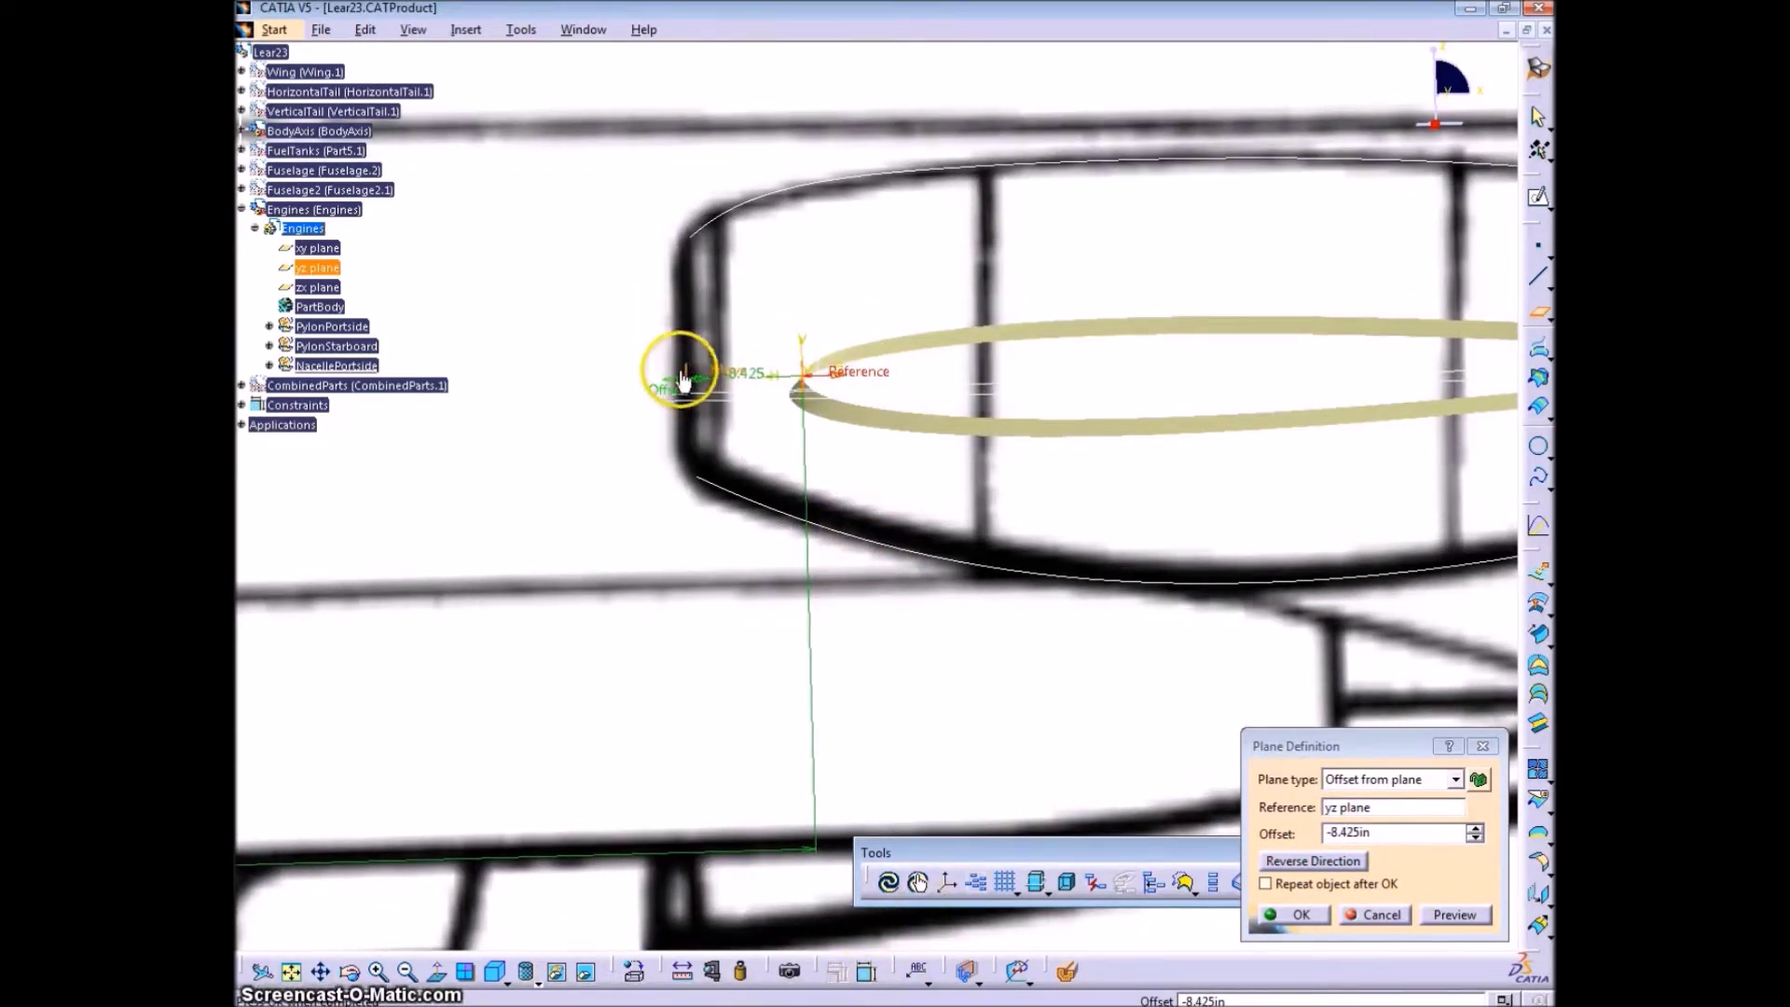
pyautogui.moveTo(671, 389); pyautogui.dragTo(664, 382)
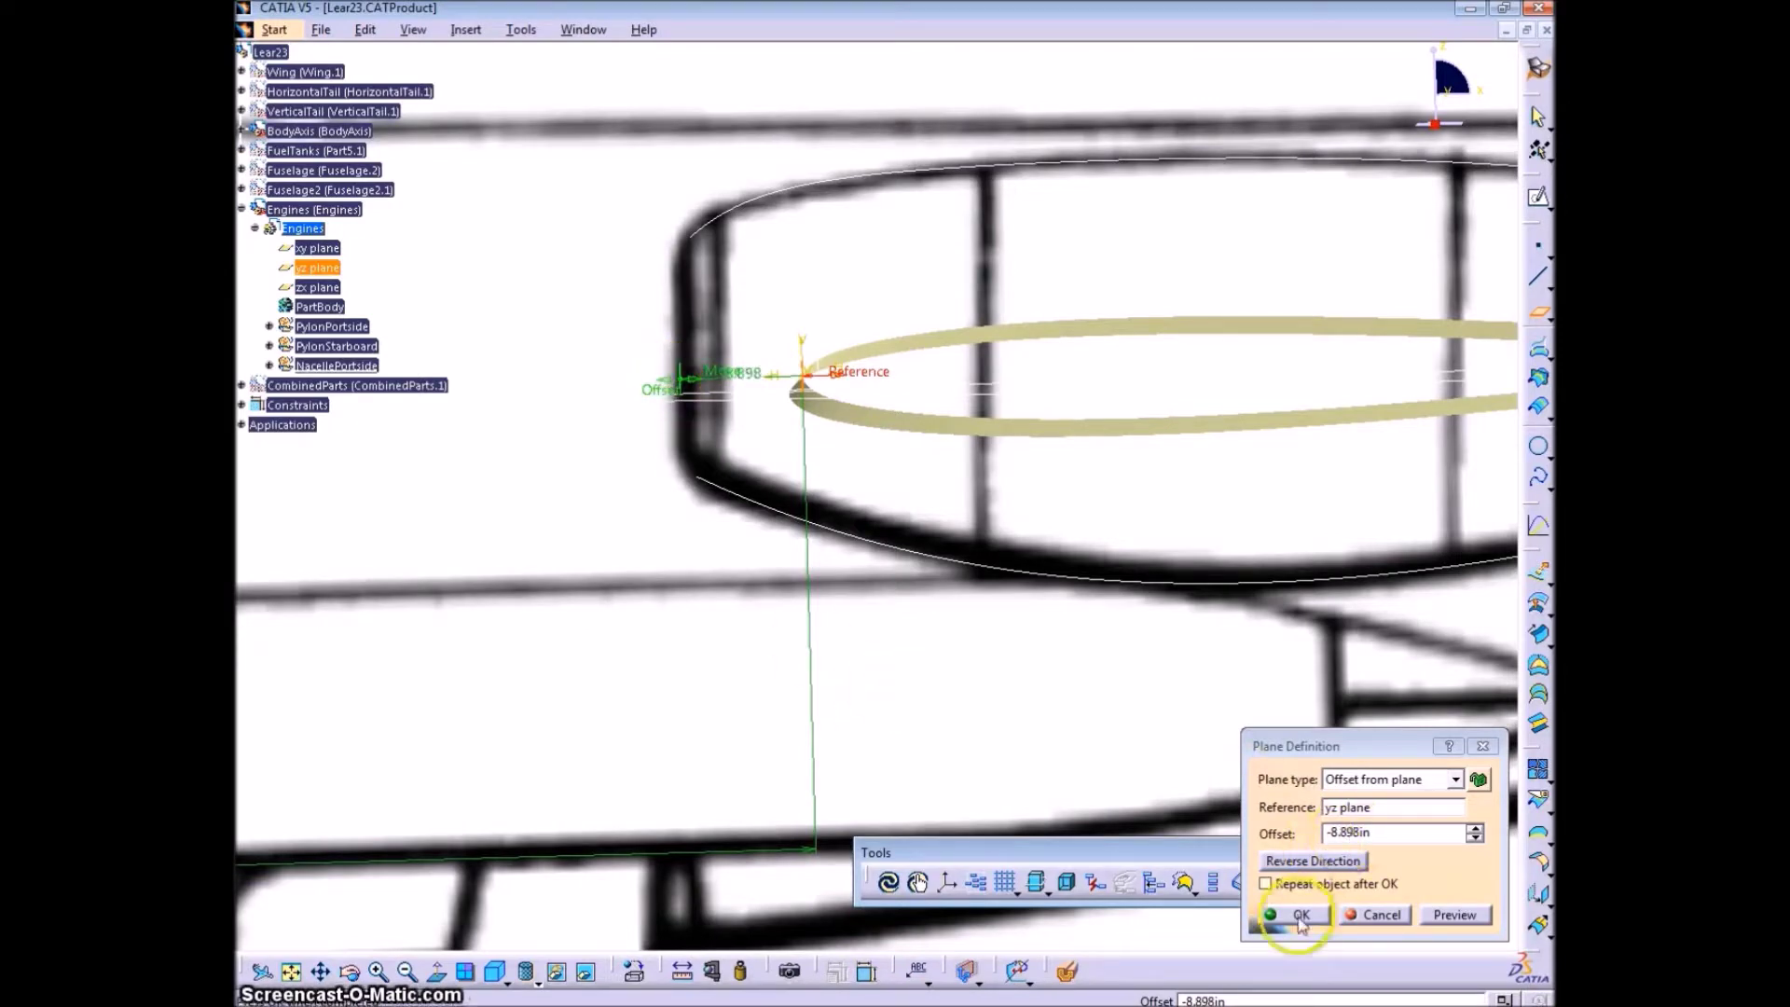
pyautogui.click(1298, 915)
# - Expand the NacellePortside set and rename the plane at the nacelle's front edge as NacelleFront
pyautogui.moveTo(751, 367); pyautogui.dragTo(694, 376, button='middle')
pyautogui.click(269, 366)
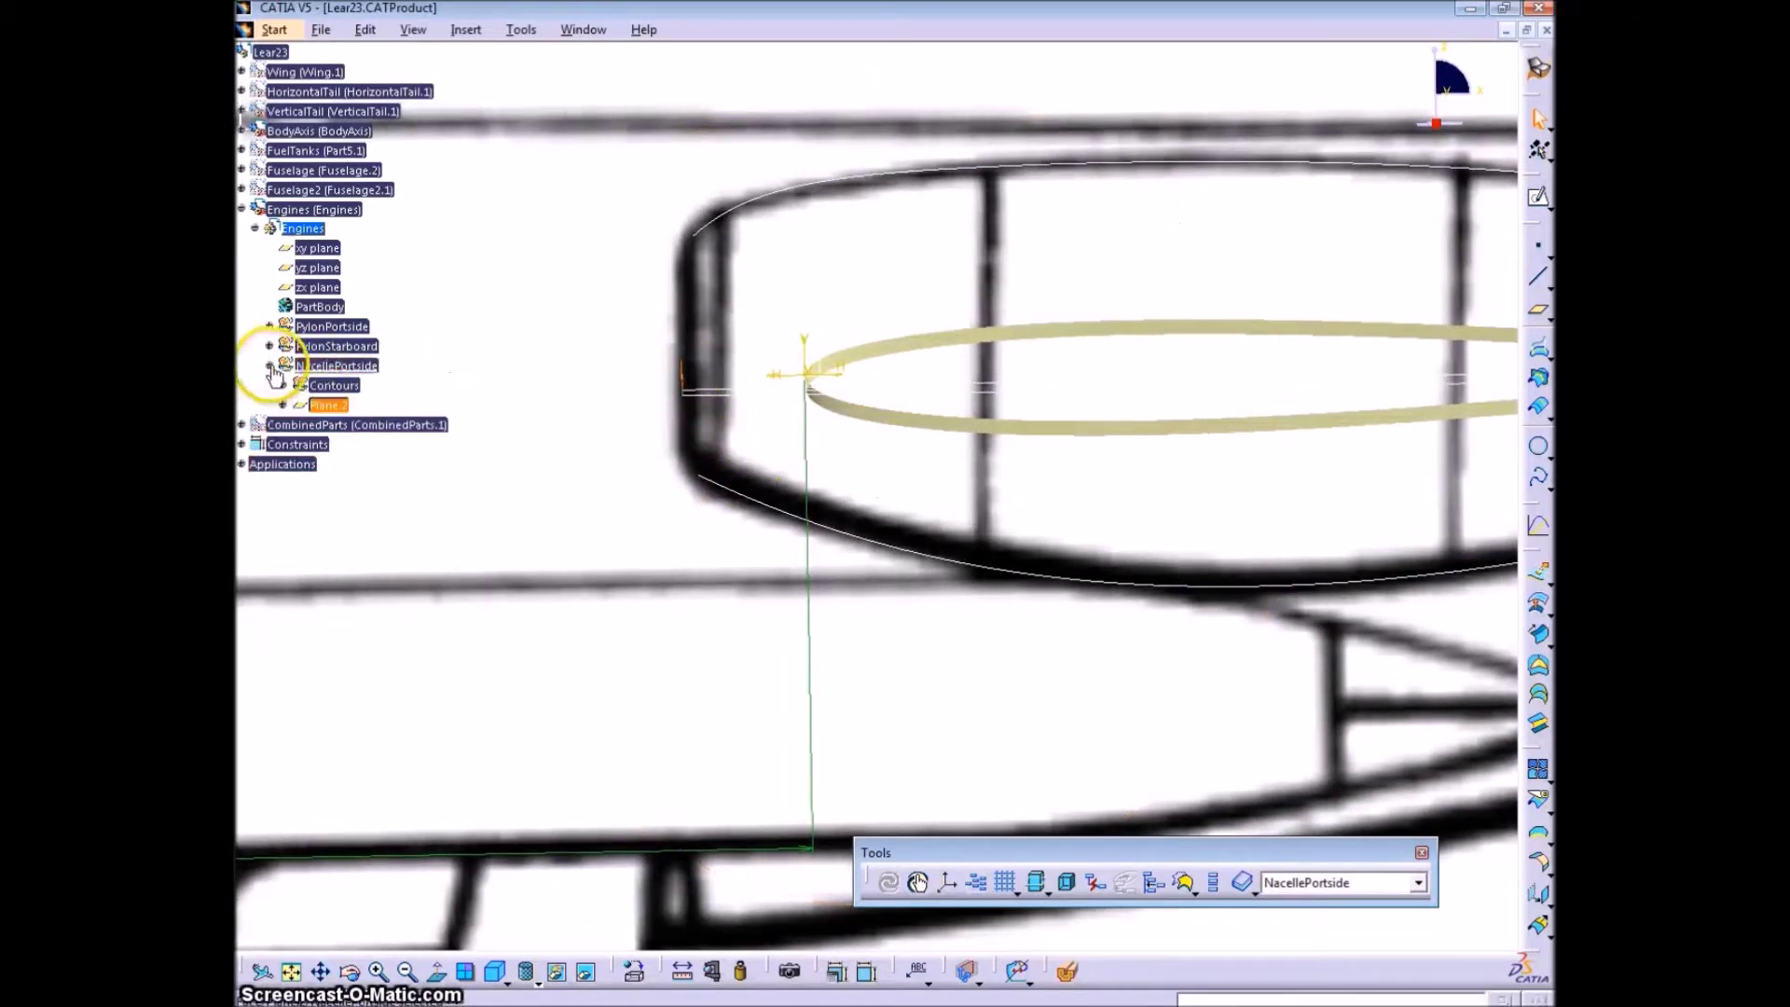
pyautogui.hotkey('alt', 'Return')
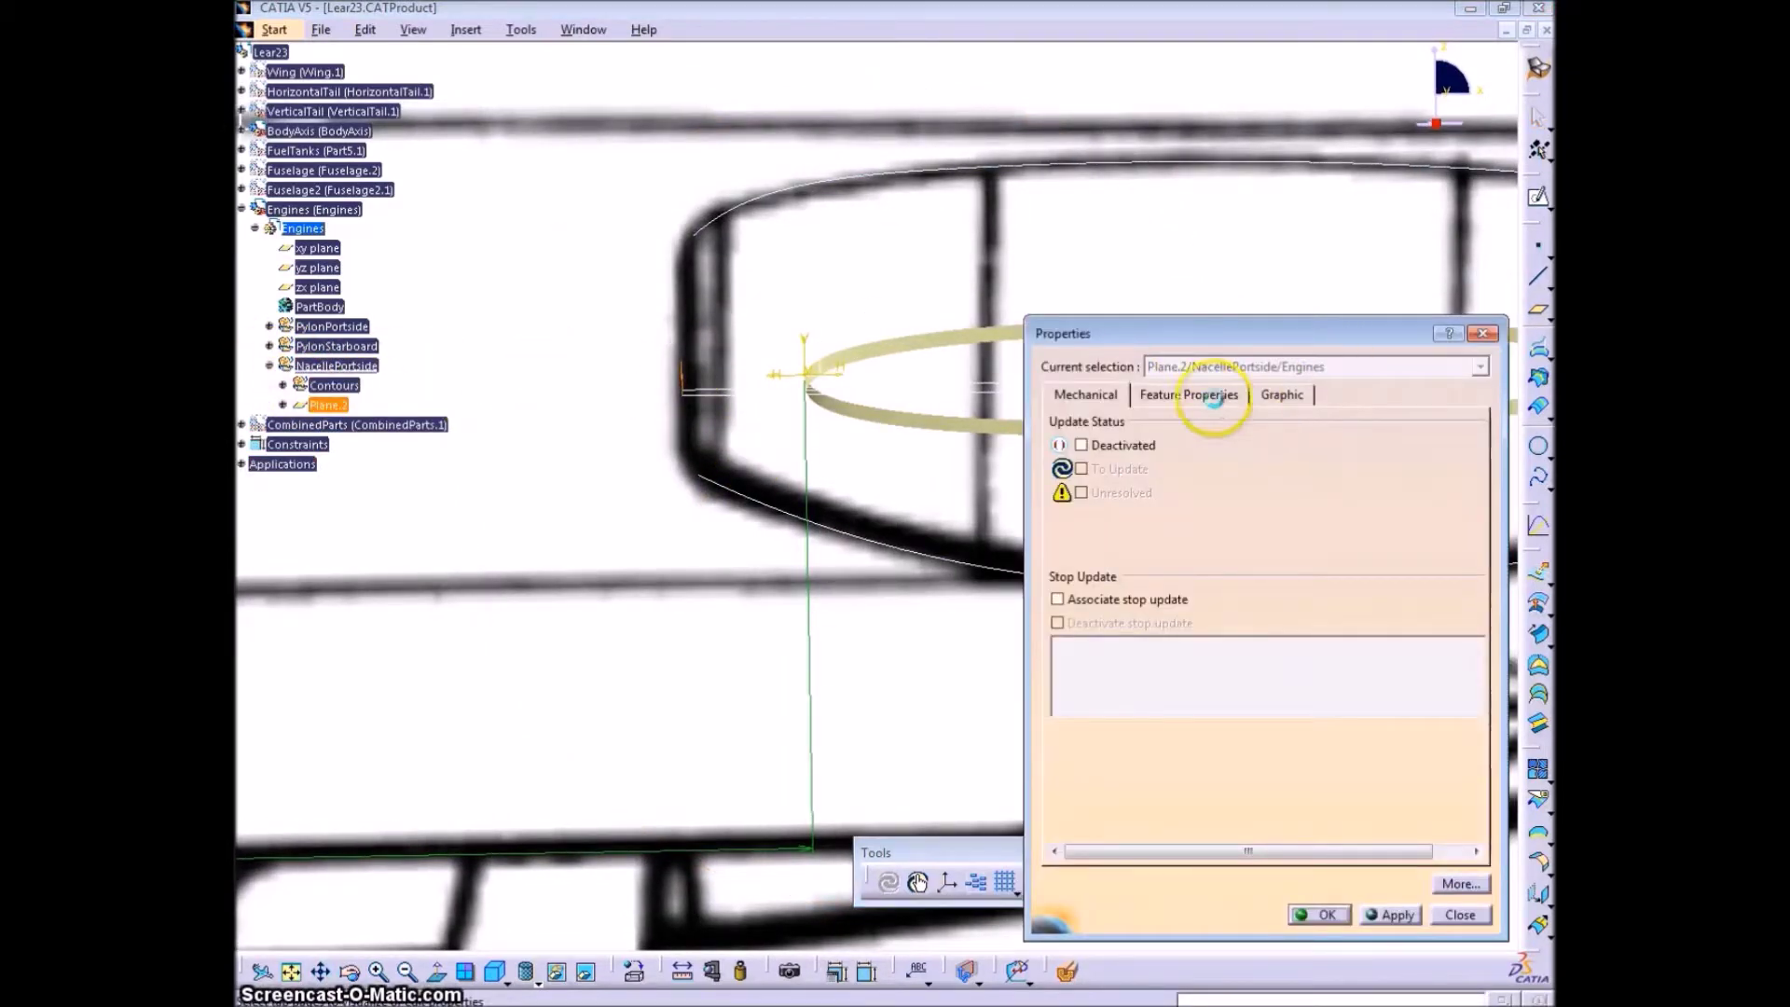
pyautogui.click(1212, 396)
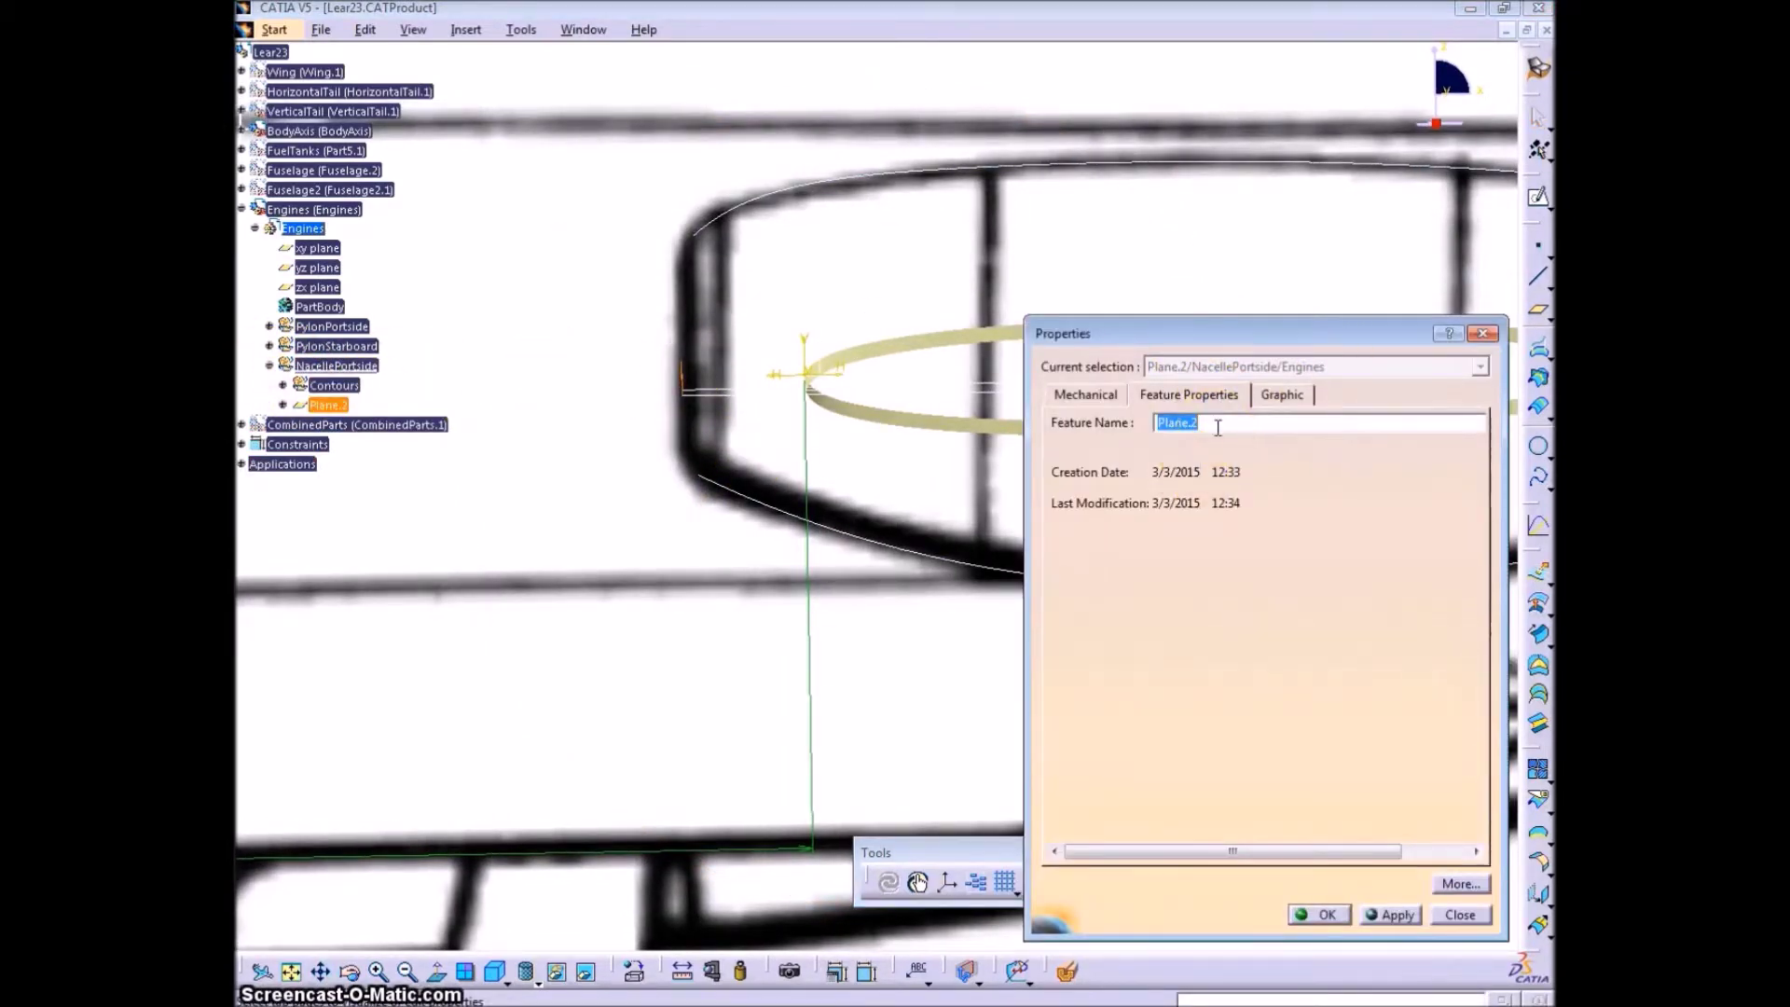
pyautogui.click(1395, 917)
pyautogui.click(1318, 914)
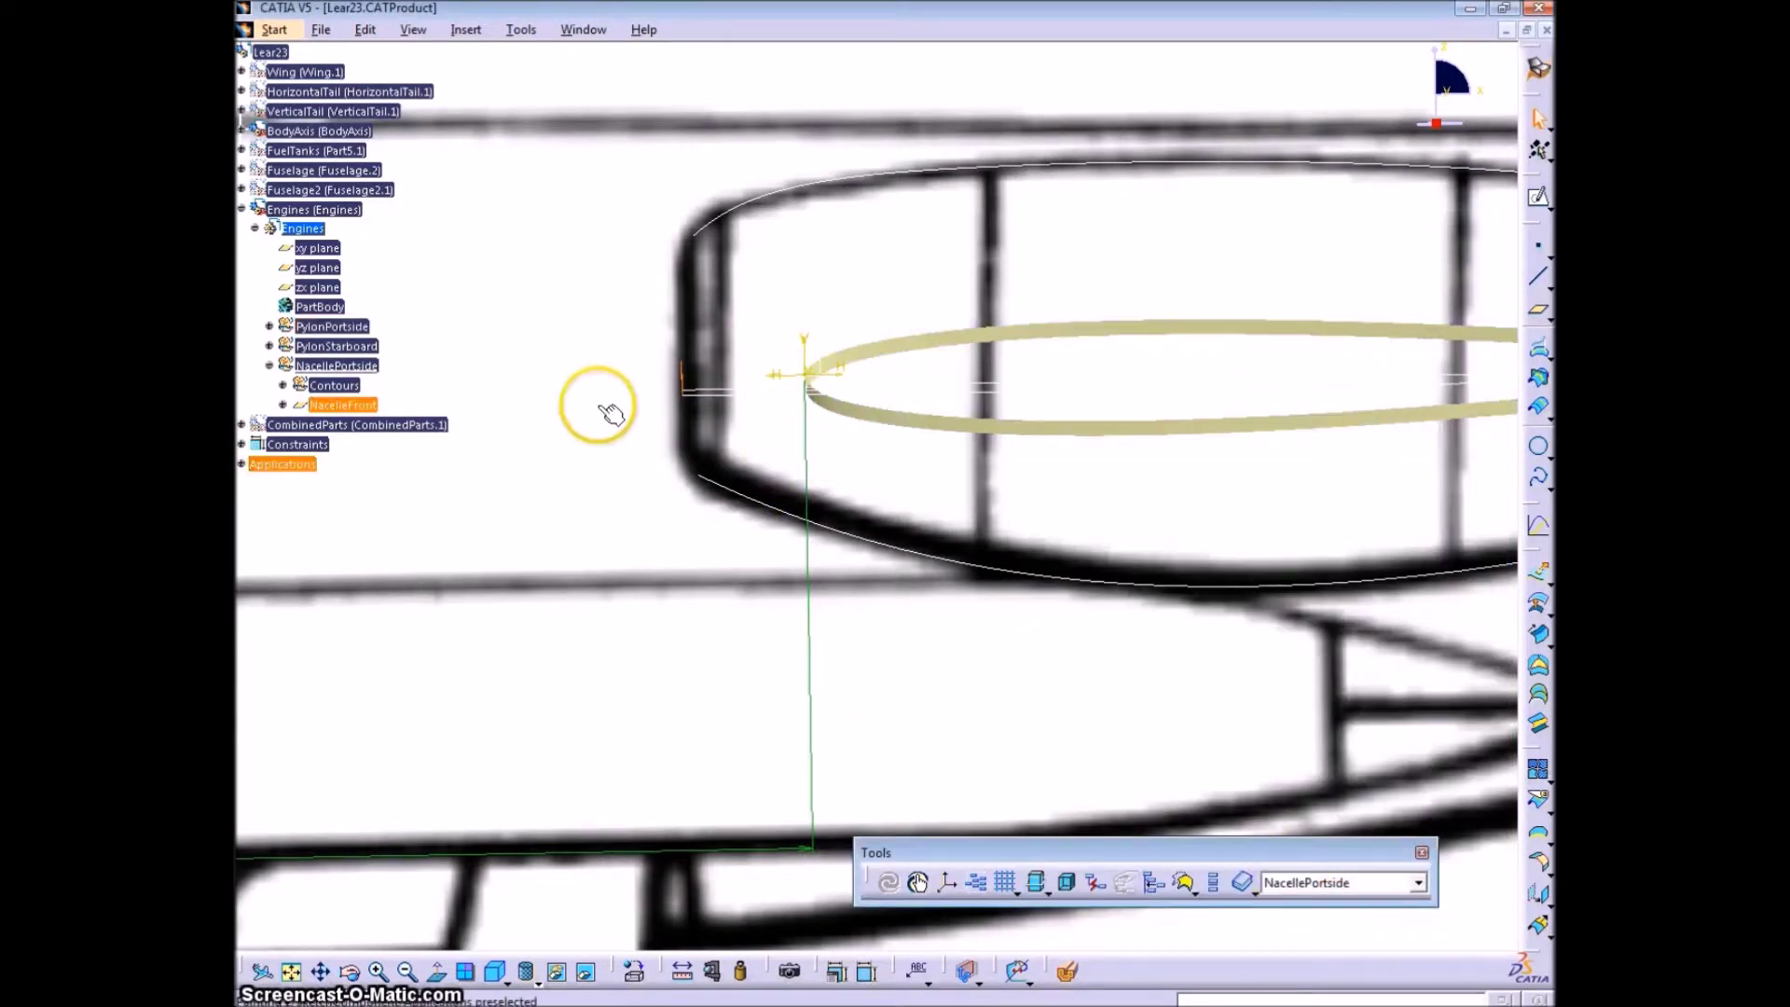
# - Create a plane offset 3 in rearward from NacelleFront, at the aft edge of the nacelle's leading lip
pyautogui.click(1536, 315)
pyautogui.click(1357, 866)
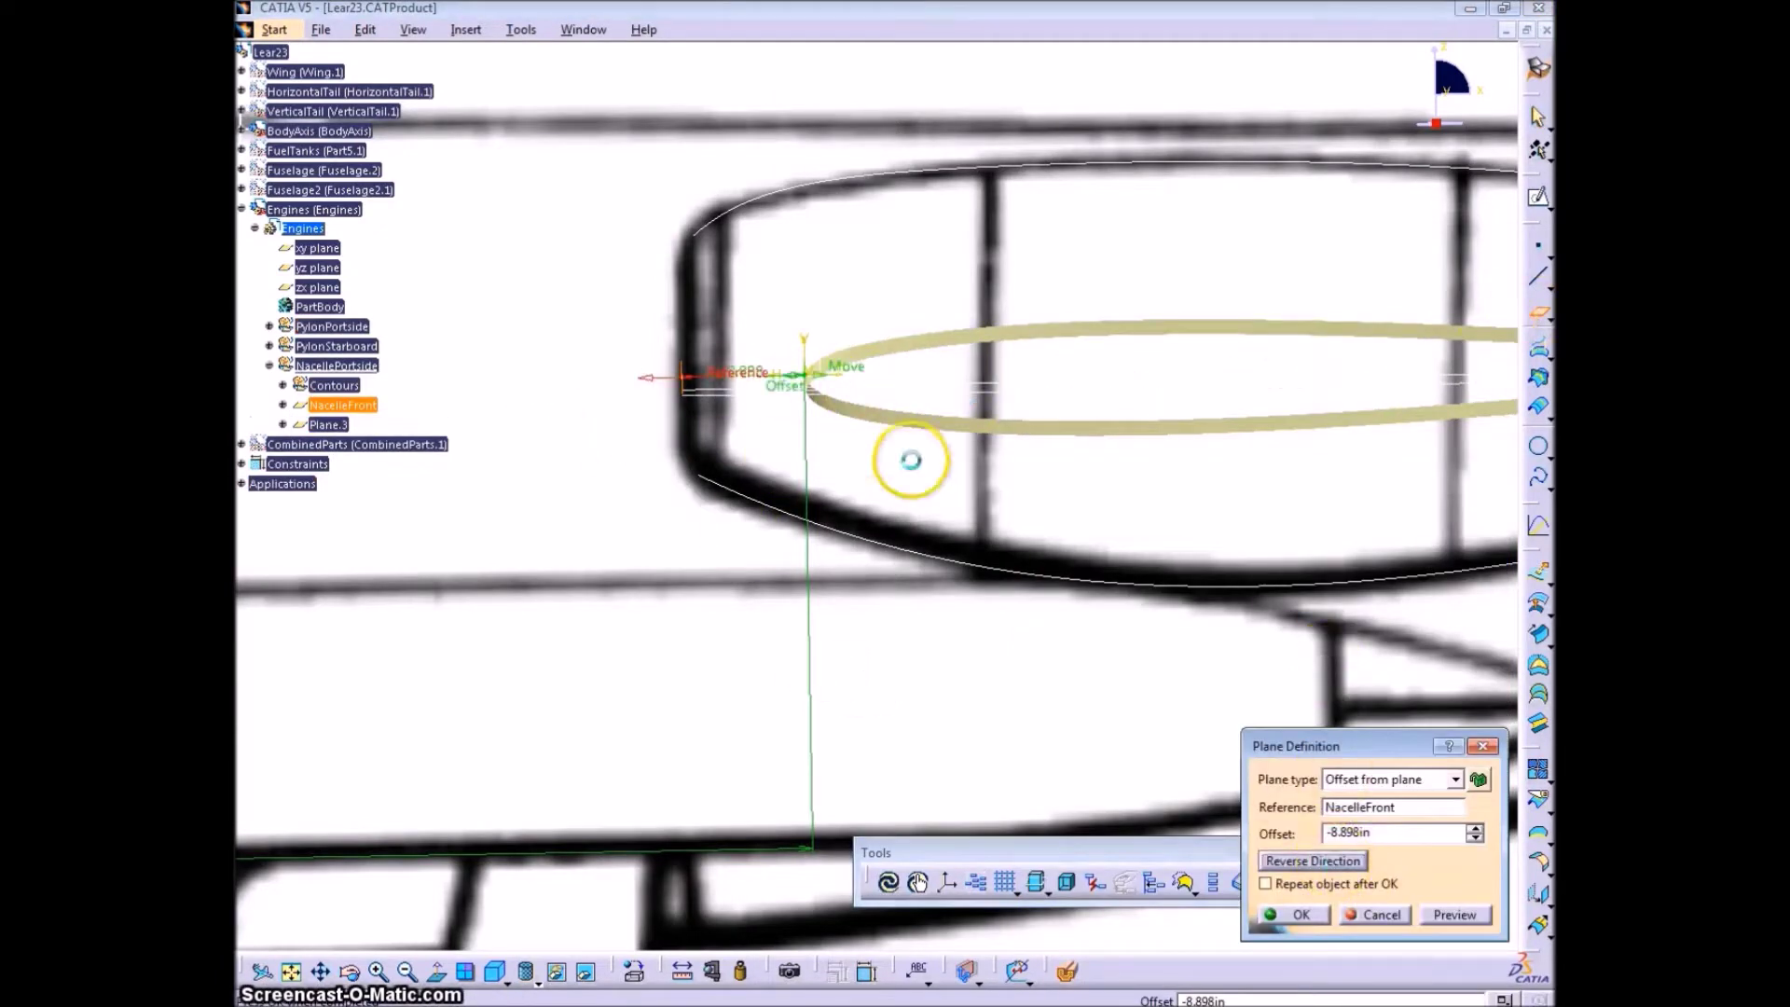
pyautogui.click(1349, 867)
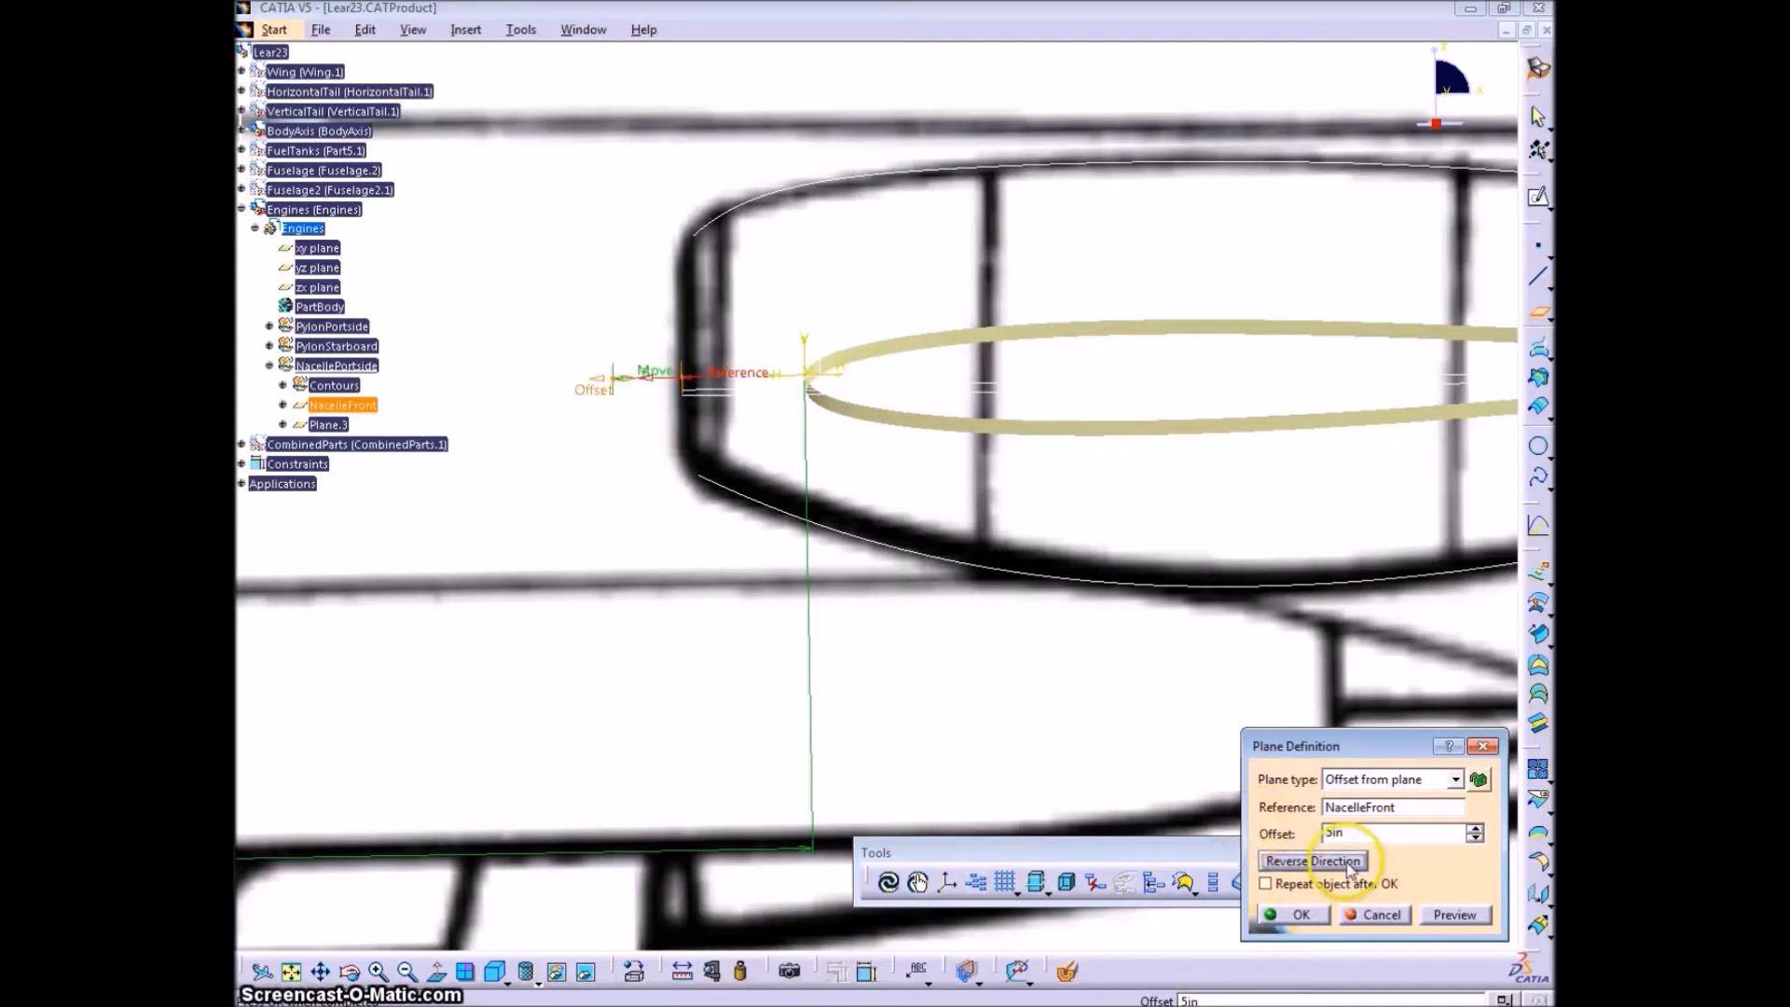
pyautogui.moveTo(1348, 833); pyautogui.dragTo(1267, 830)
pyautogui.write('2')
pyautogui.press('Tab')
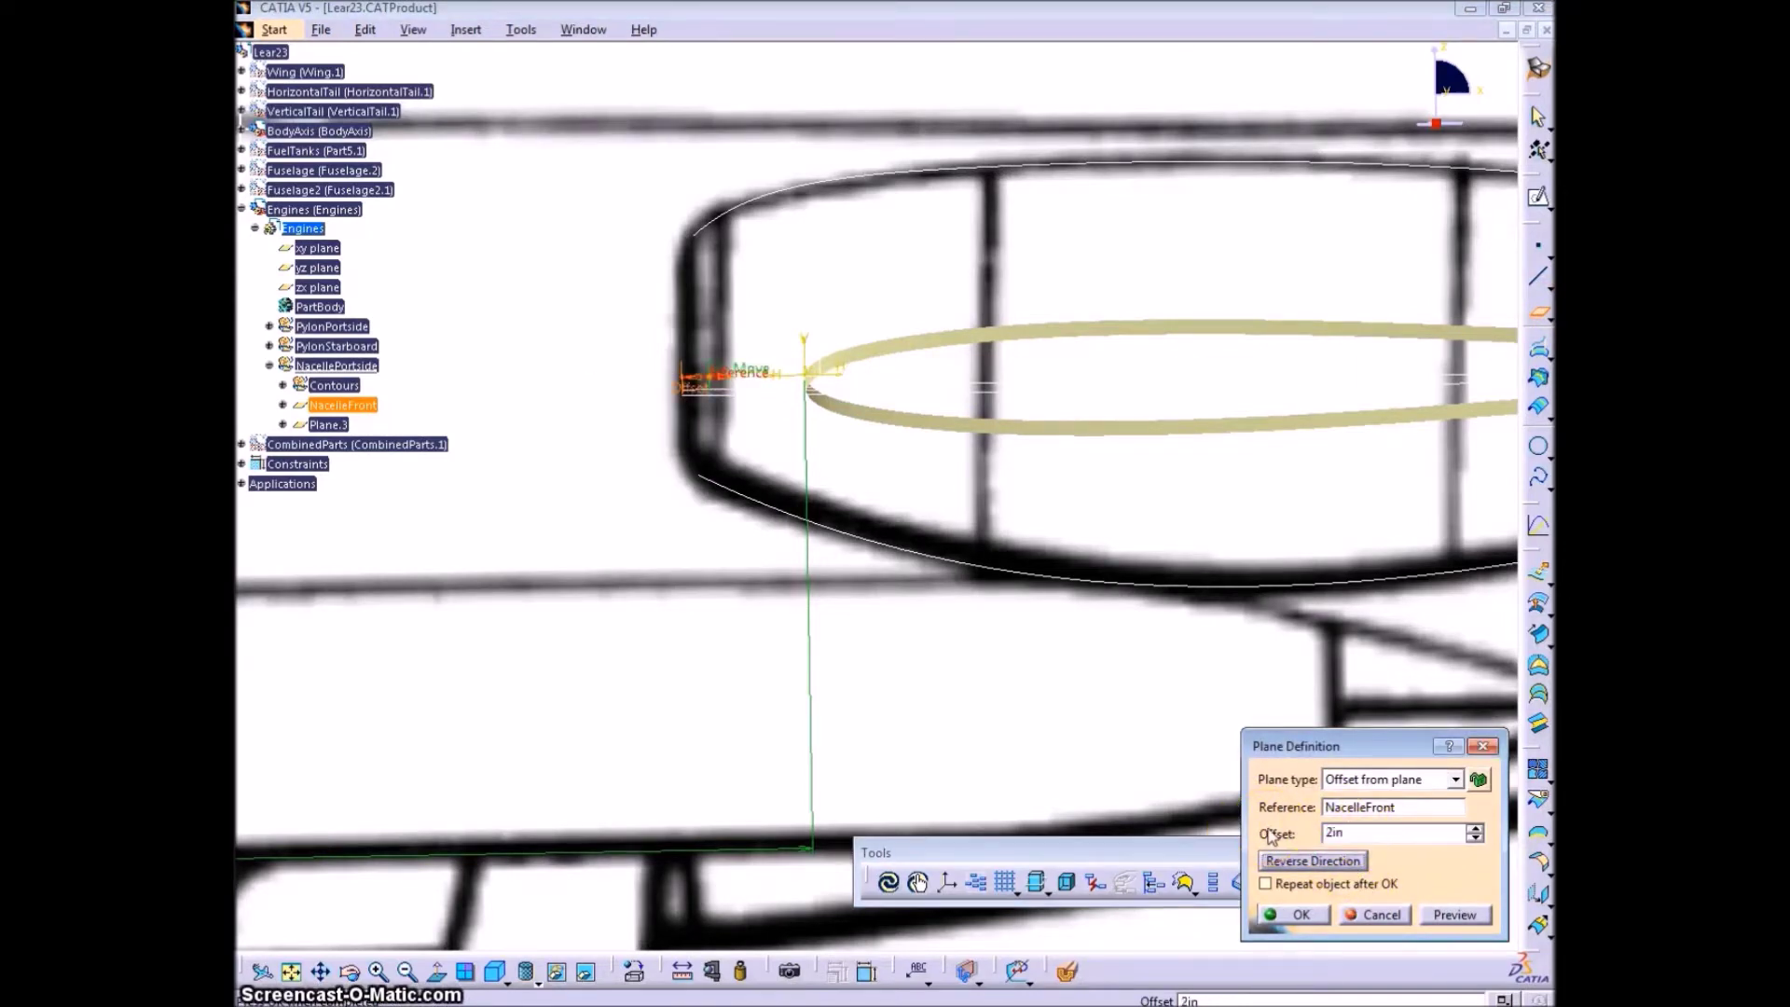
pyautogui.moveTo(1357, 830); pyautogui.dragTo(1317, 832)
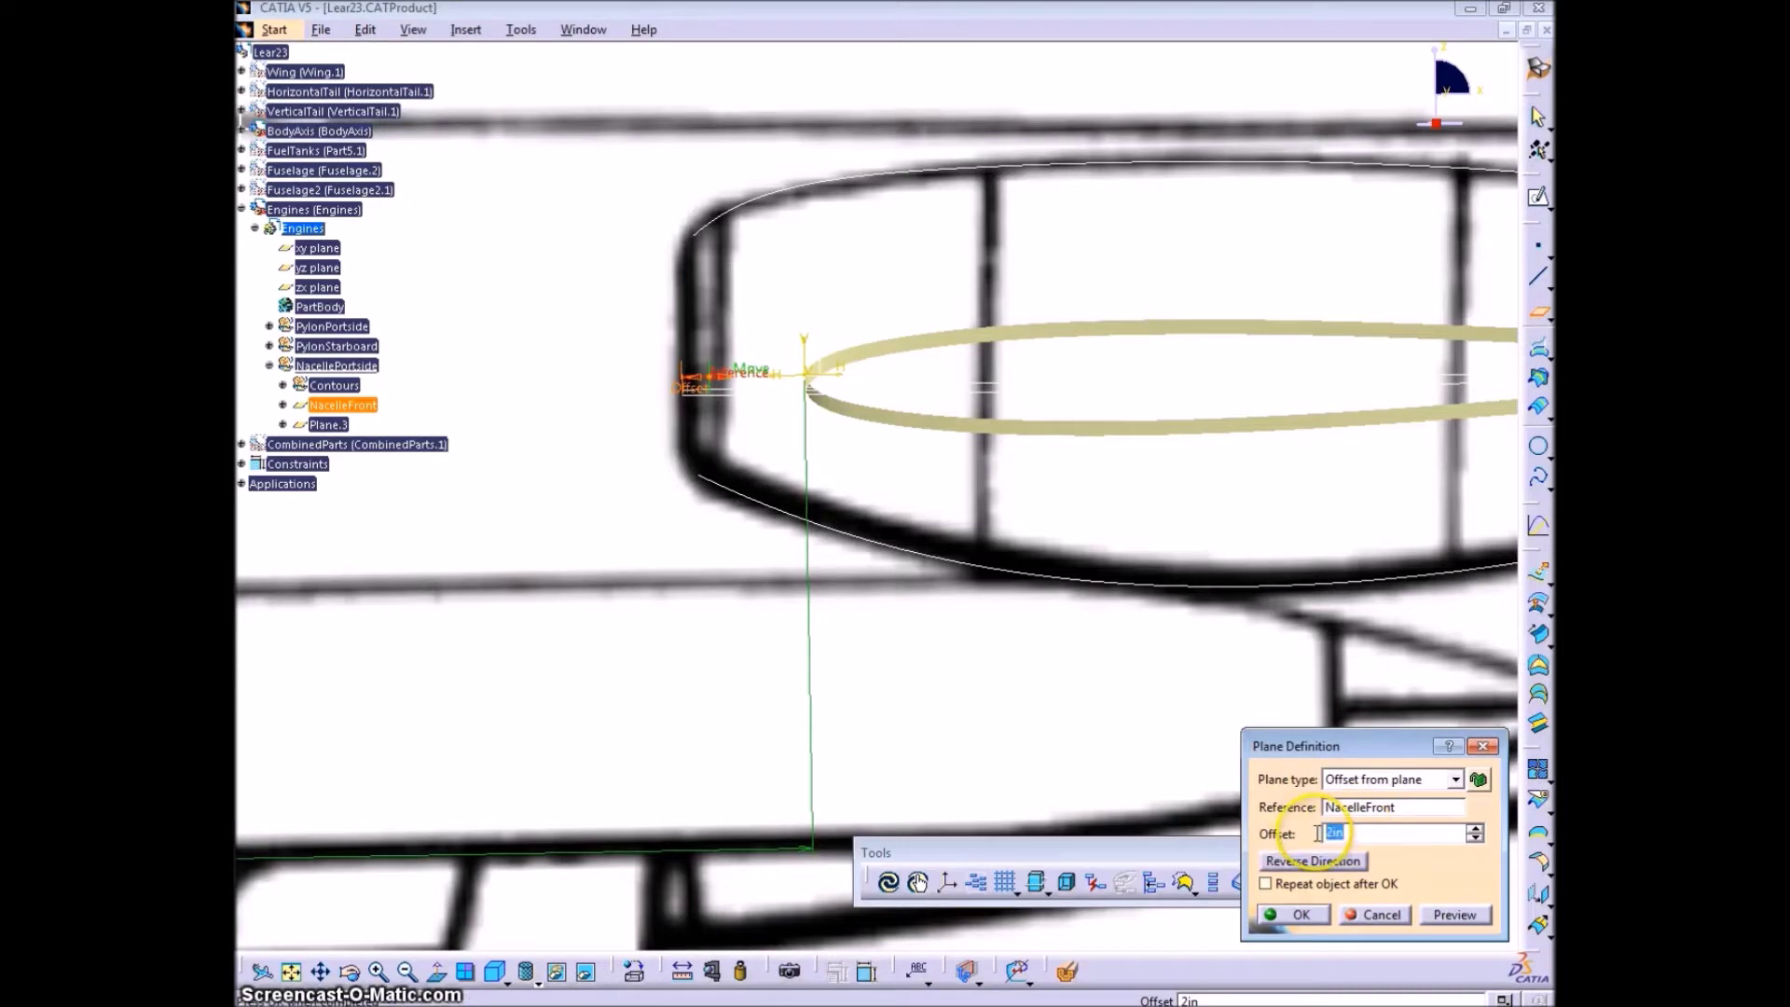
pyautogui.click(1305, 911)
# - Rename the plane behind the nacelle's leading lip as AftNacelleLE
pyautogui.click(730, 383)
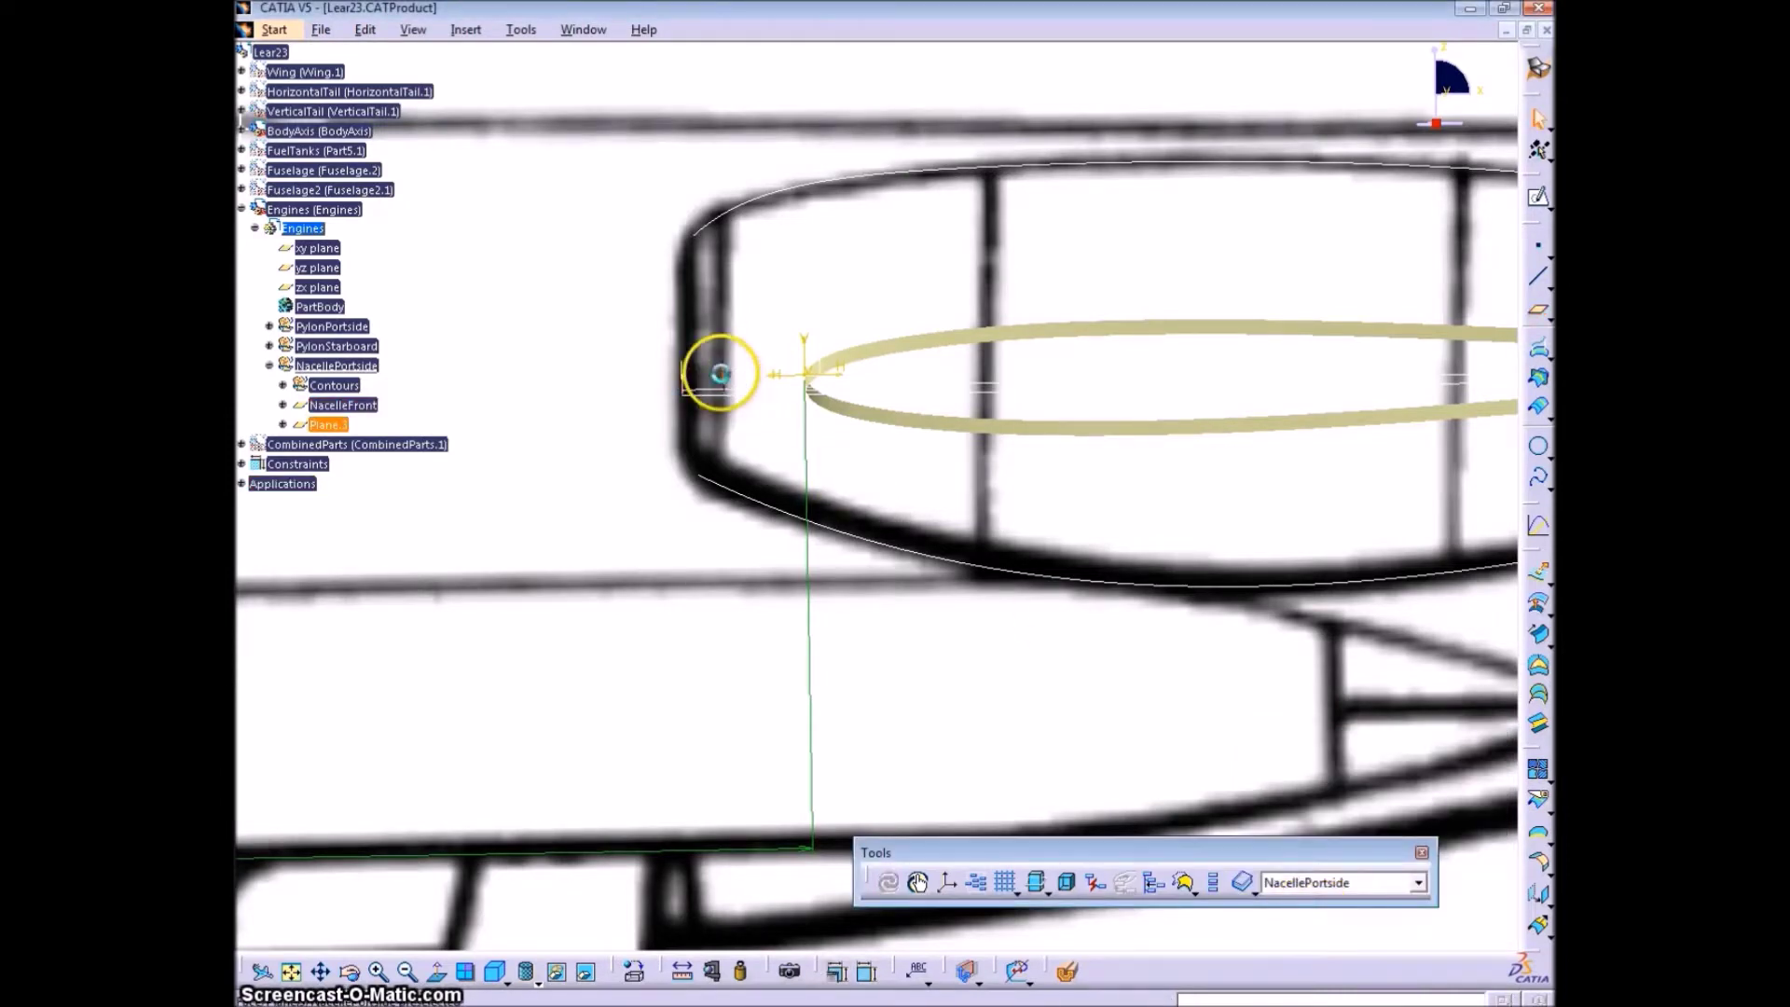
pyautogui.hotkey('alt', 'Return')
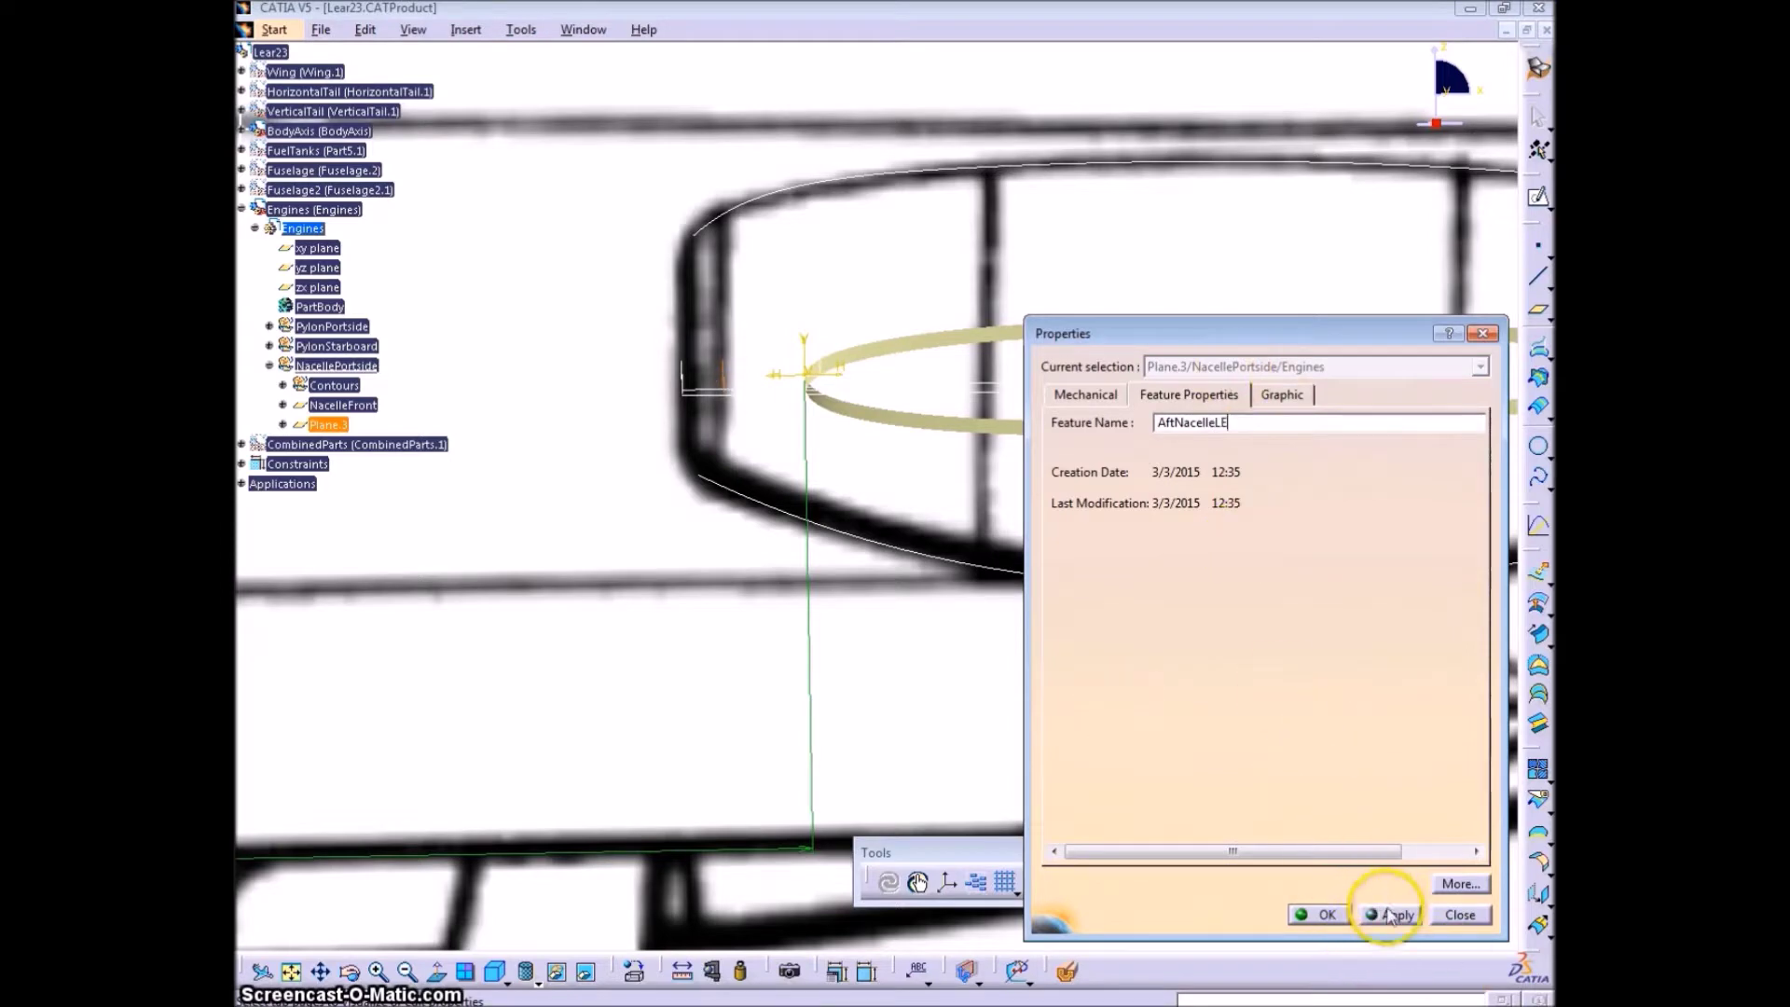
pyautogui.click(1327, 914)
# - Project the AftNacelleLE plane into the upper nacelle contour sketch as a construction line, and exit the sketch
pyautogui.moveTo(699, 444); pyautogui.dragTo(703, 619, button='middle')
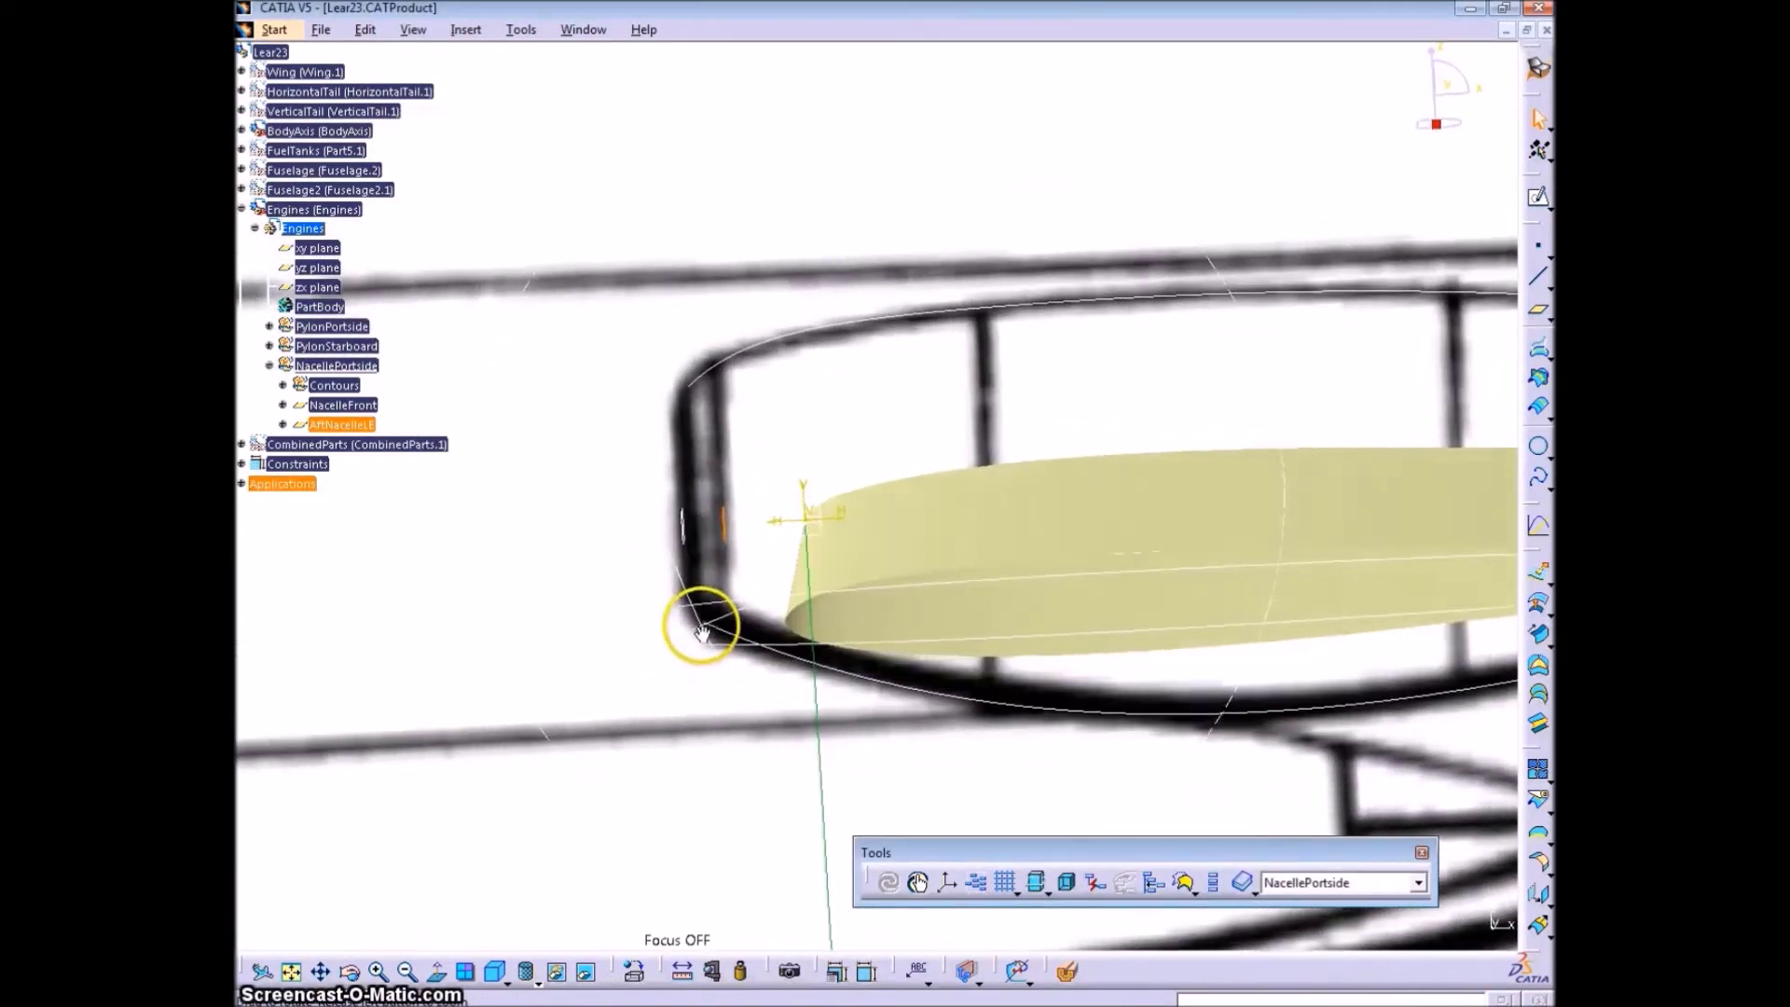
pyautogui.doubleClick(777, 337)
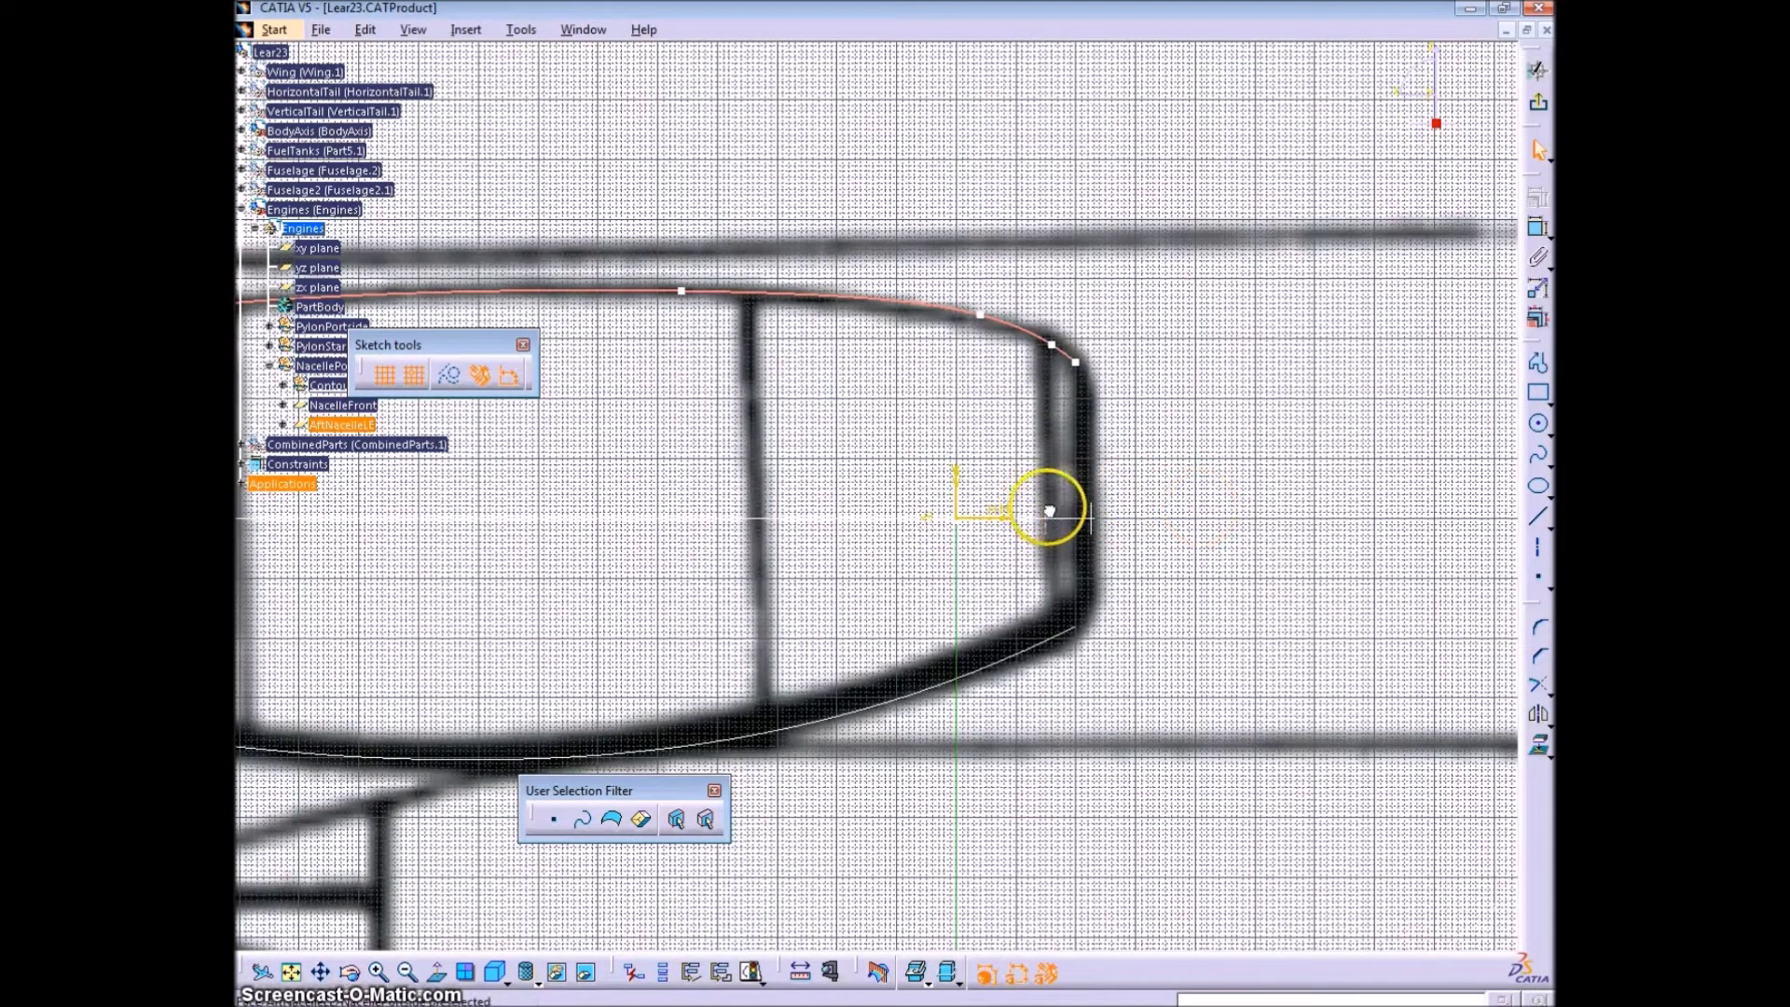
pyautogui.click(1539, 748)
pyautogui.click(361, 328)
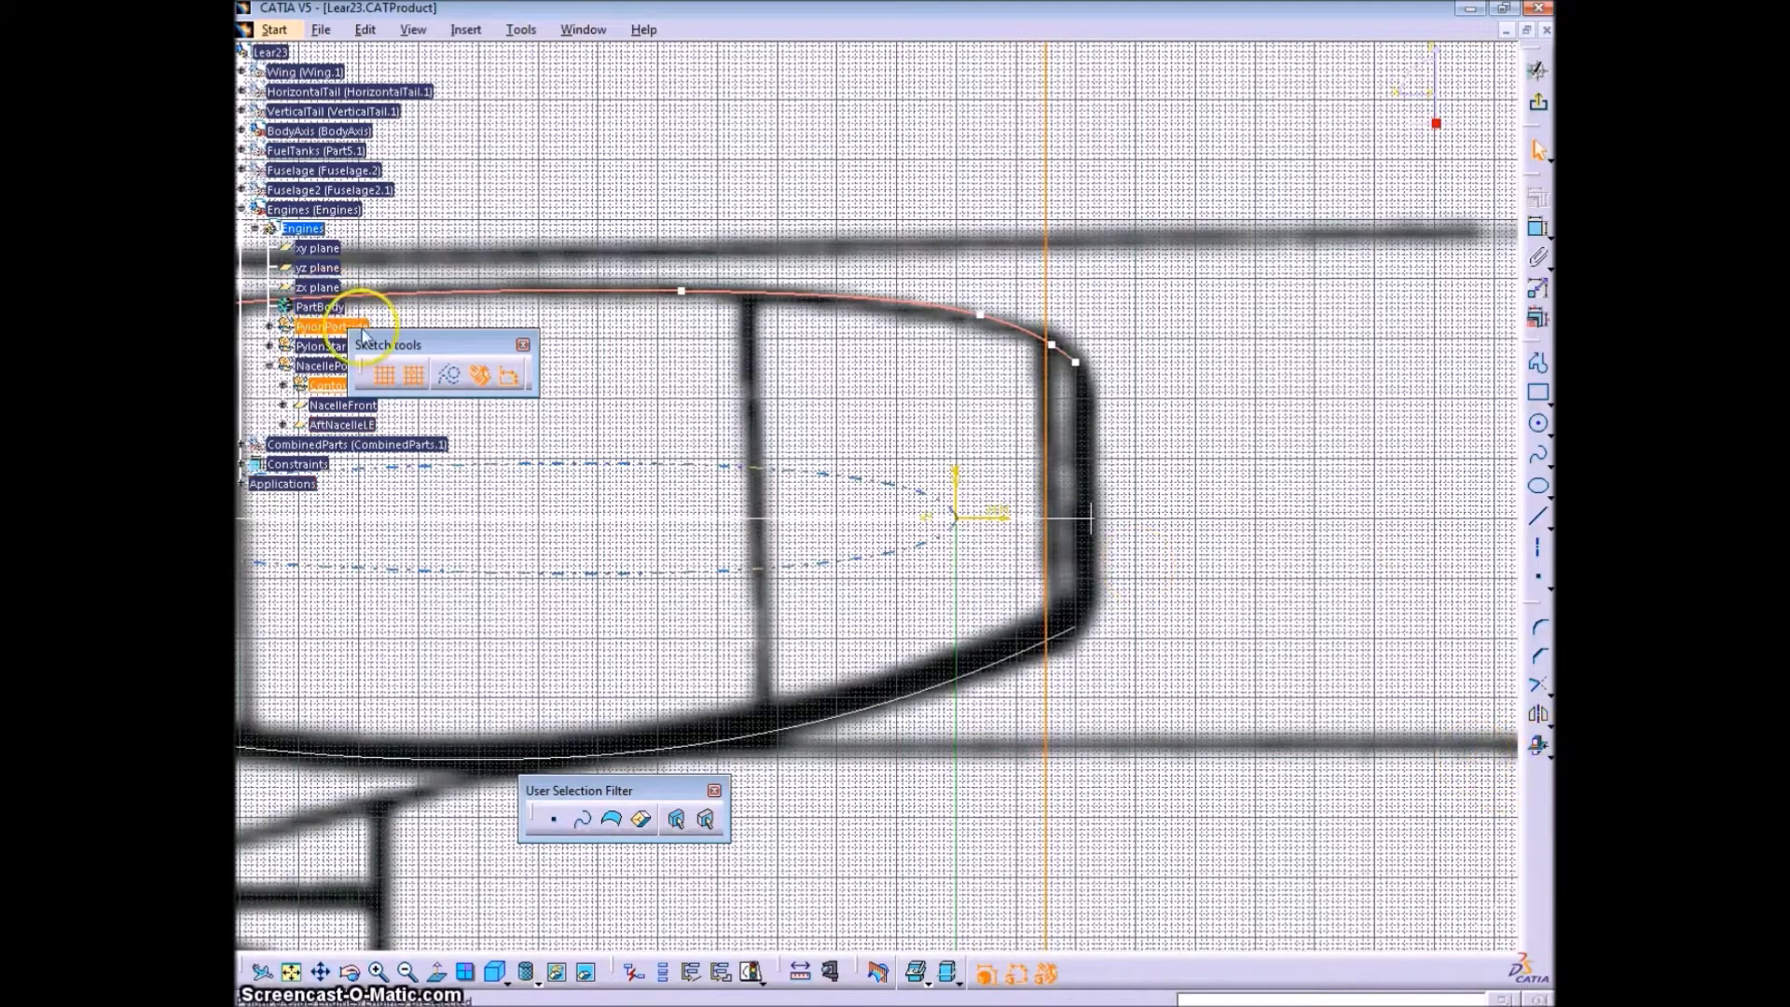
pyautogui.click(449, 377)
pyautogui.moveTo(803, 467)
pyautogui.mouseDown(button='middle')
pyautogui.moveTo(1078, 355)
pyautogui.moveTo(864, 406)
pyautogui.mouseUp(button='middle')
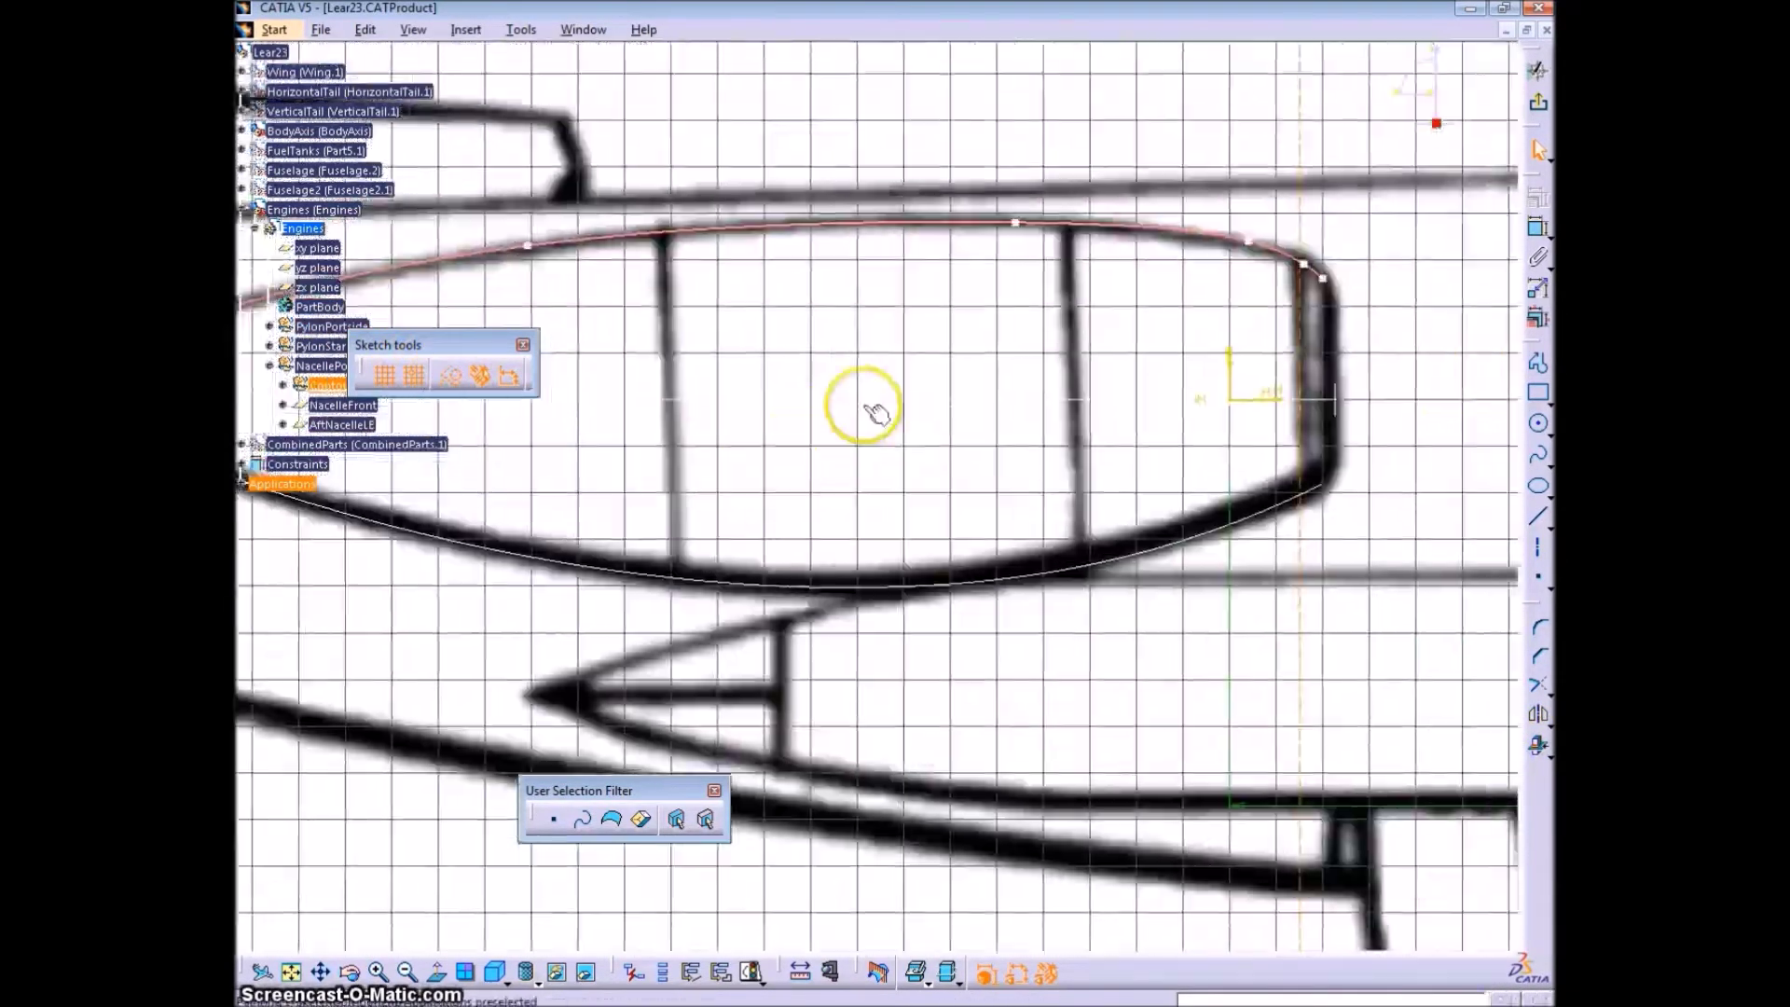
pyautogui.click(1538, 70)
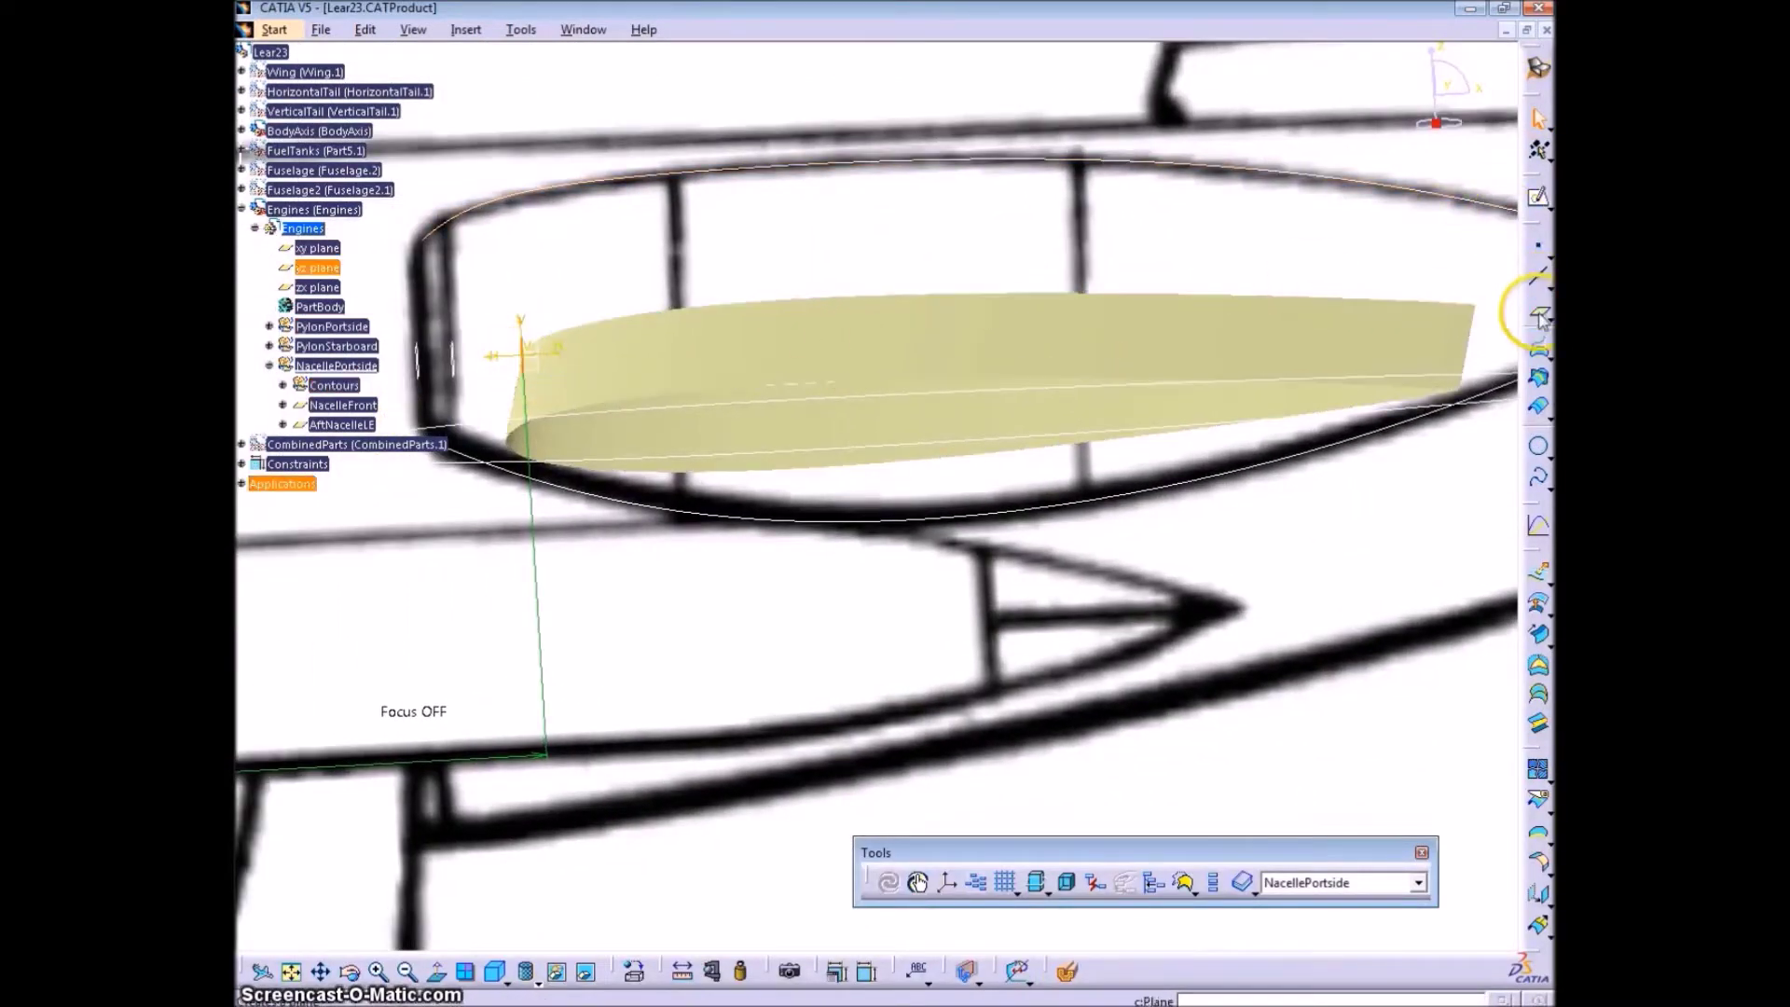
pyautogui.click(1538, 308)
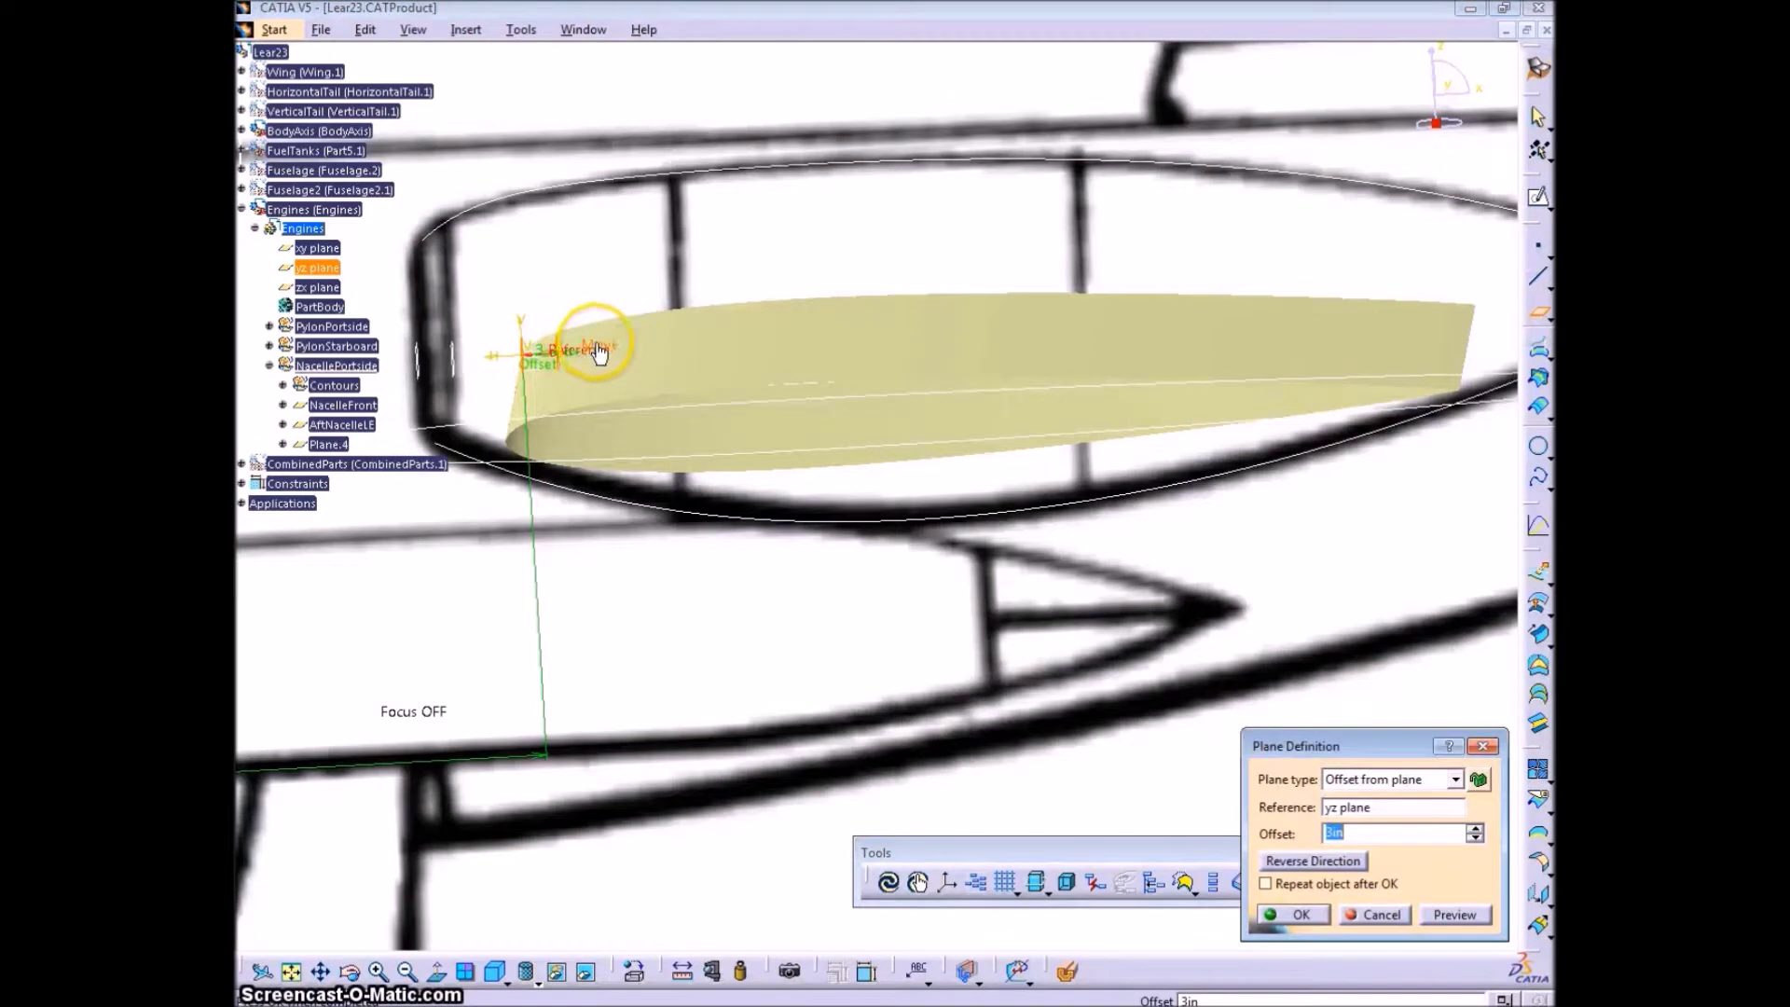
pyautogui.moveTo(598, 349); pyautogui.dragTo(1384, 337)
pyautogui.moveTo(1138, 453); pyautogui.dragTo(1072, 475, button='middle')
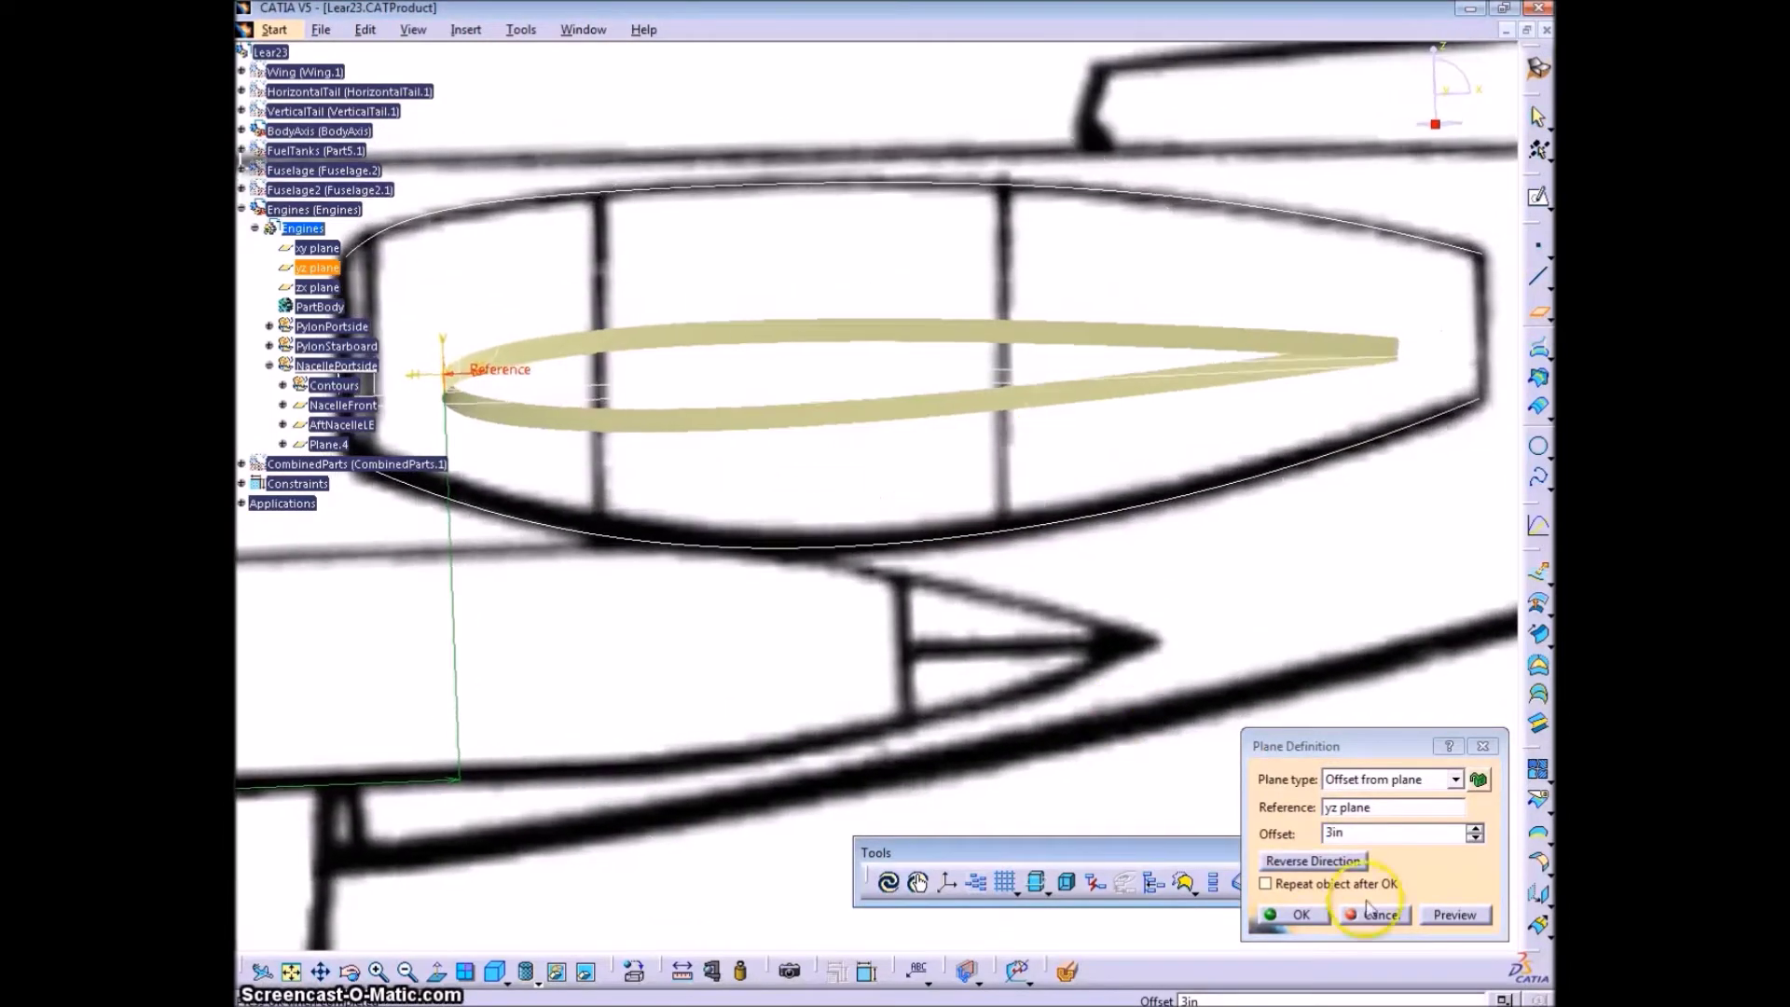
pyautogui.click(1378, 916)
# - Create a plane offset 88 in from the yz plane at the nacelle's rear edge and rename it as NacelleAft
pyautogui.click(1534, 311)
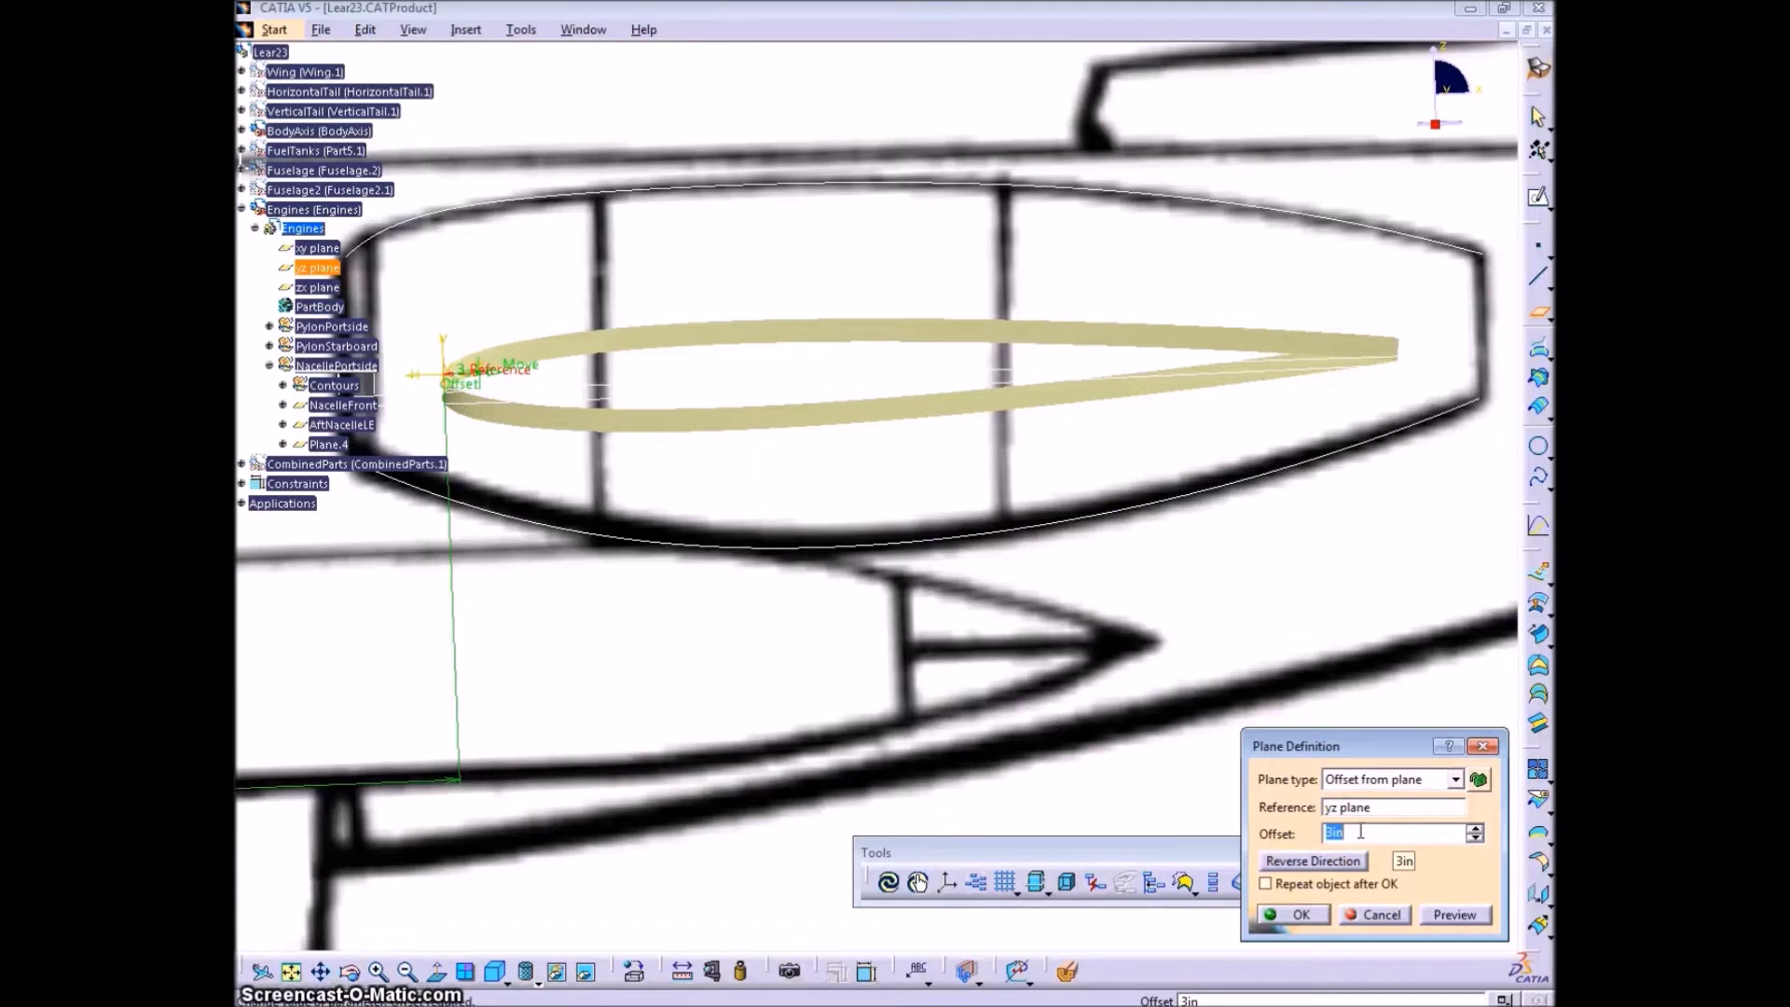
pyautogui.press('Return')
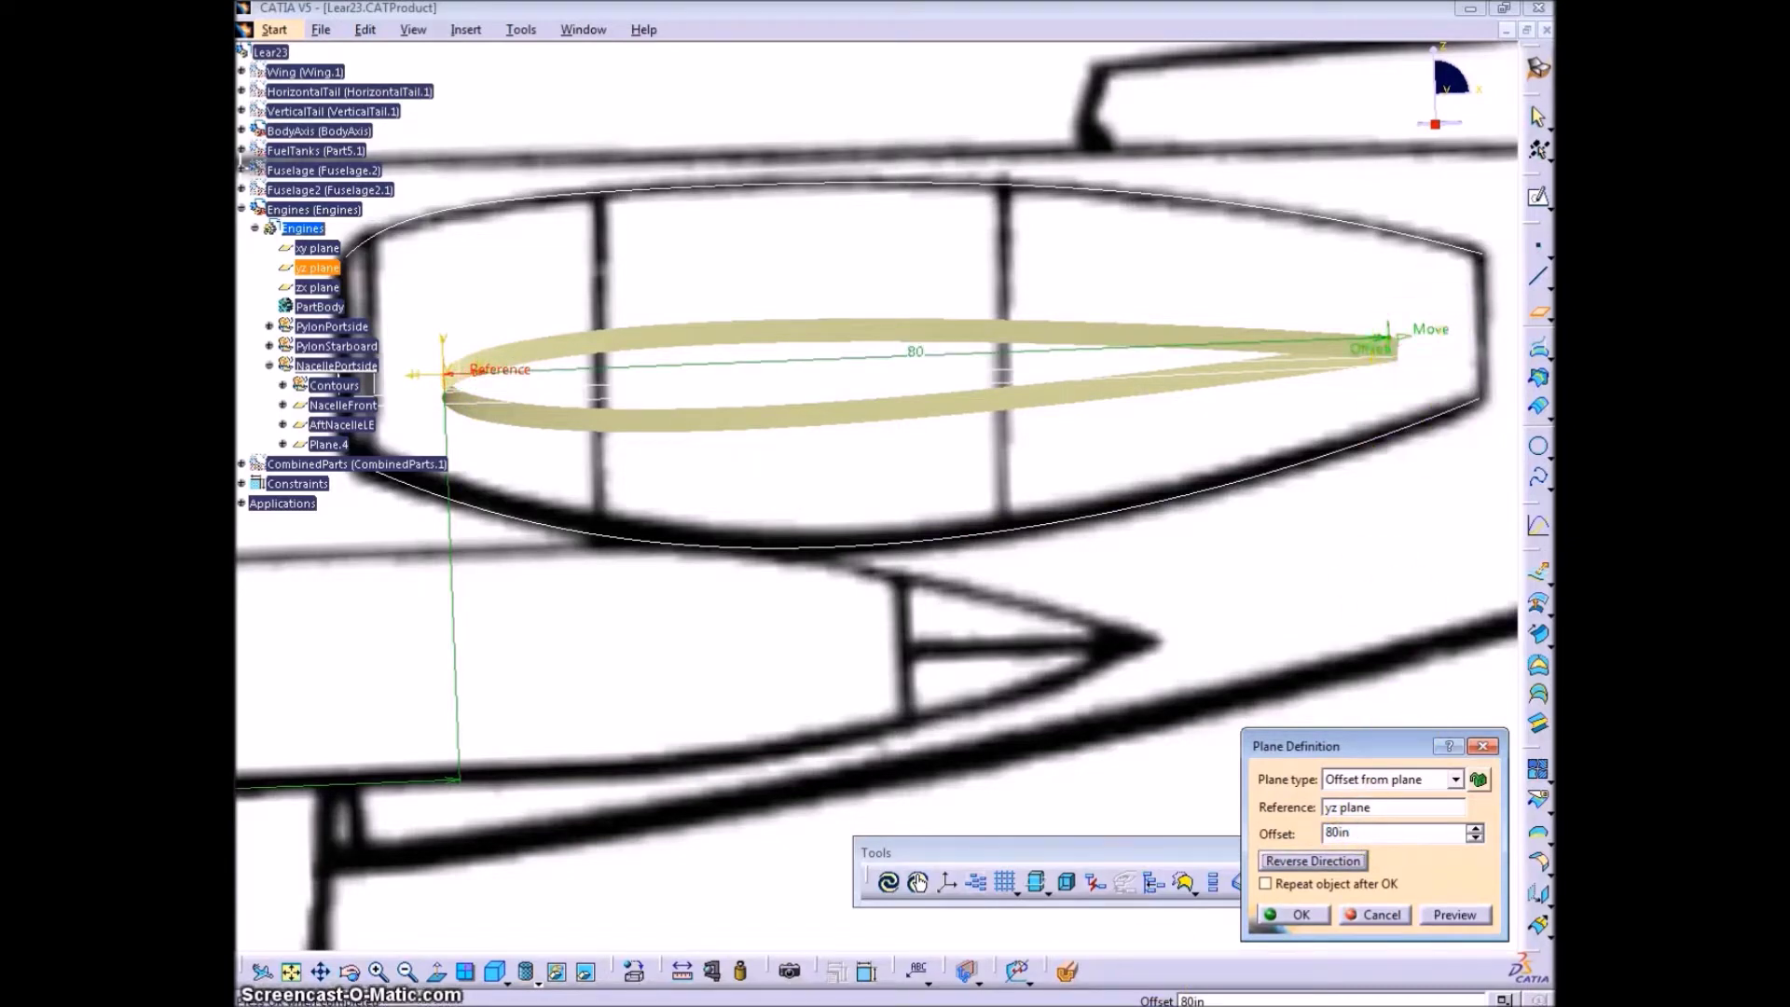
pyautogui.moveTo(1398, 336); pyautogui.dragTo(1503, 333)
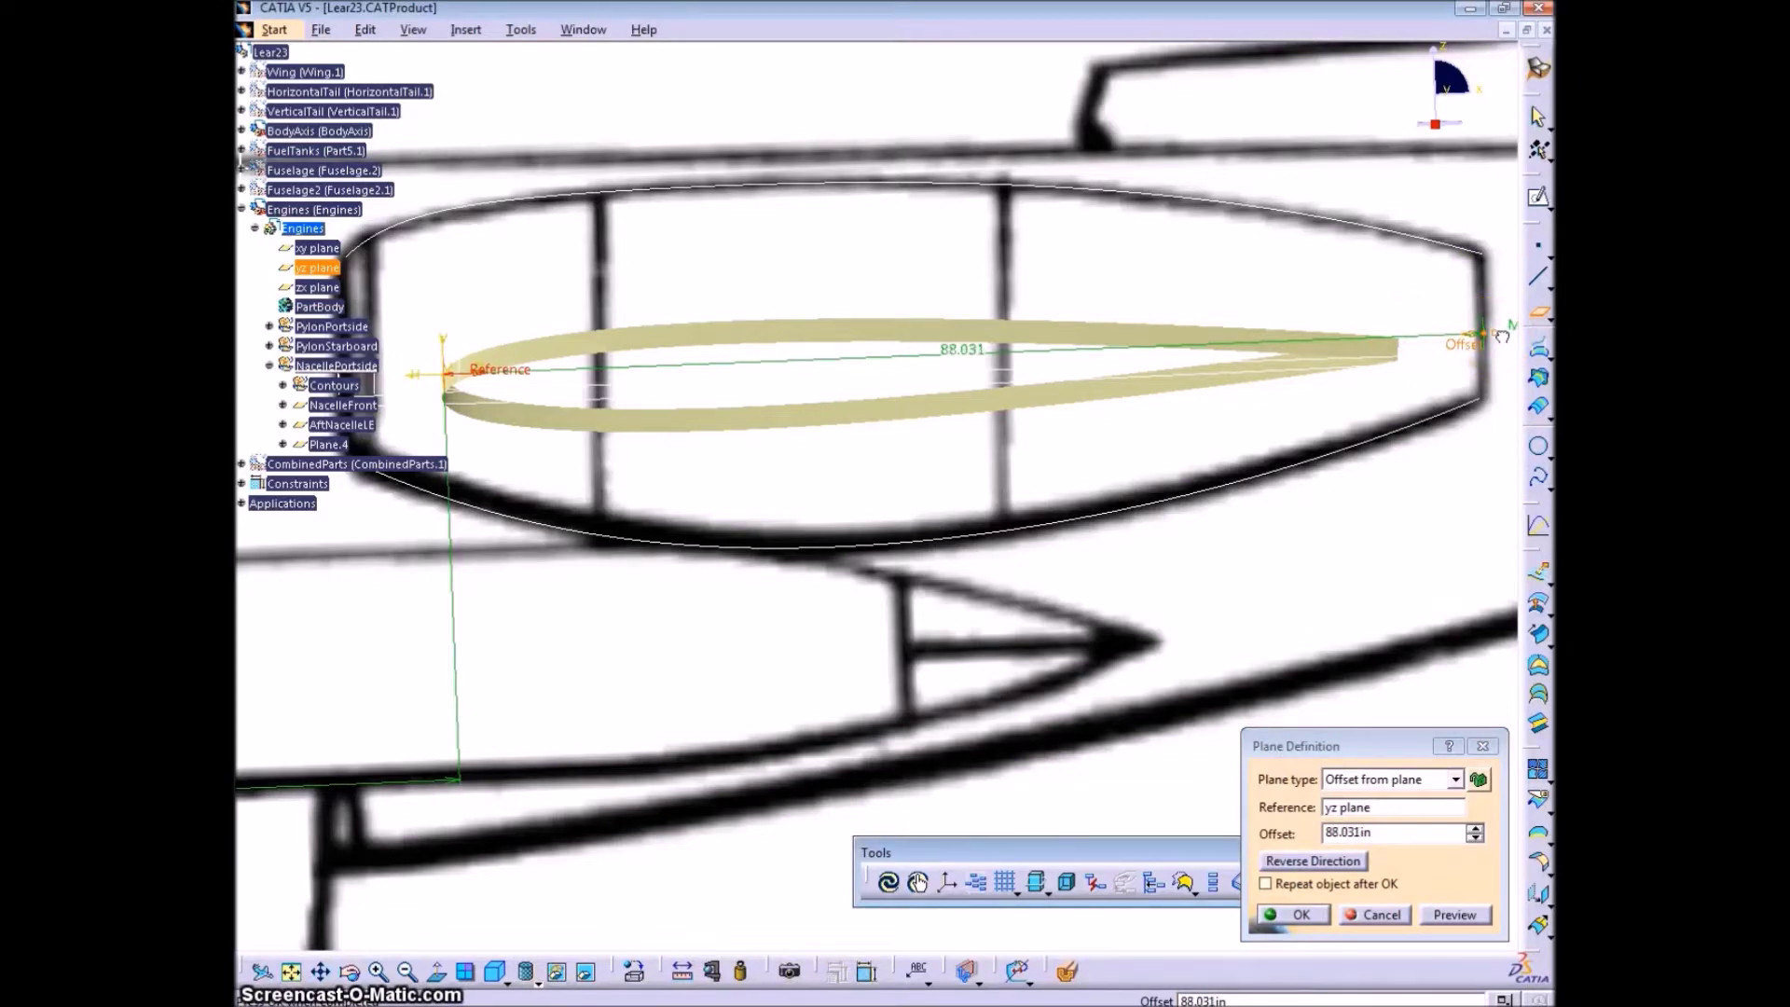
pyautogui.moveTo(1404, 835); pyautogui.dragTo(1227, 848)
pyautogui.write('8')
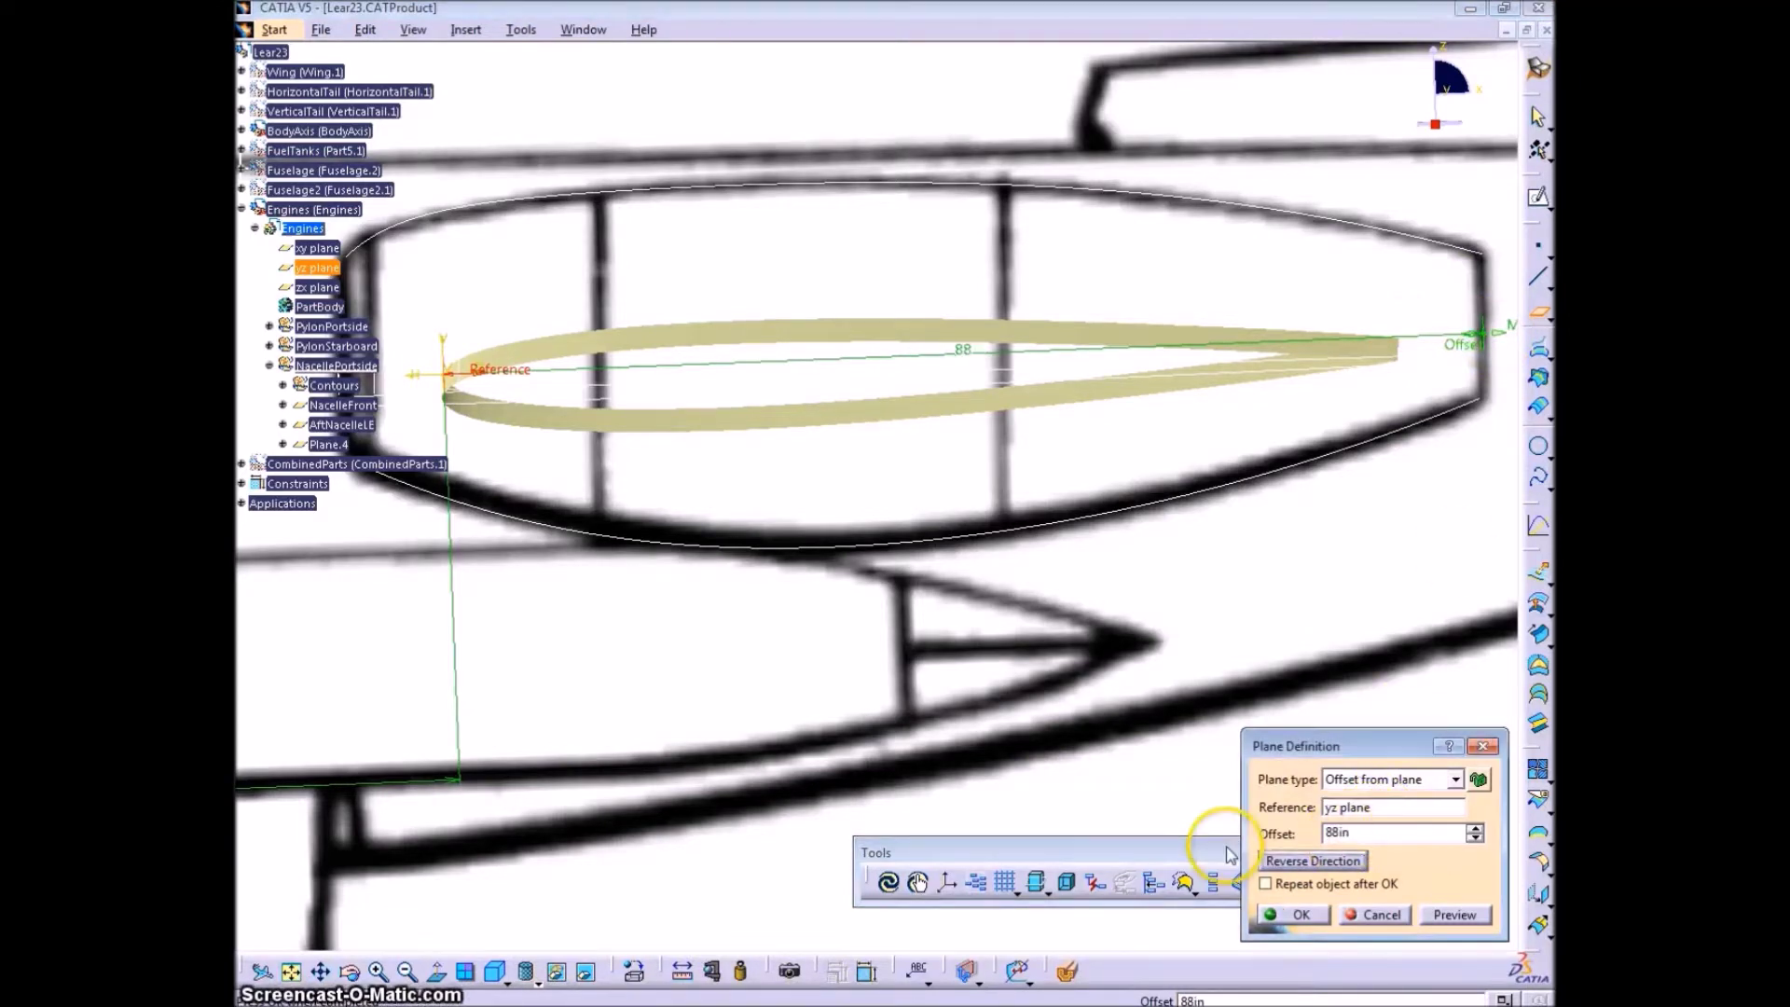
pyautogui.click(1290, 914)
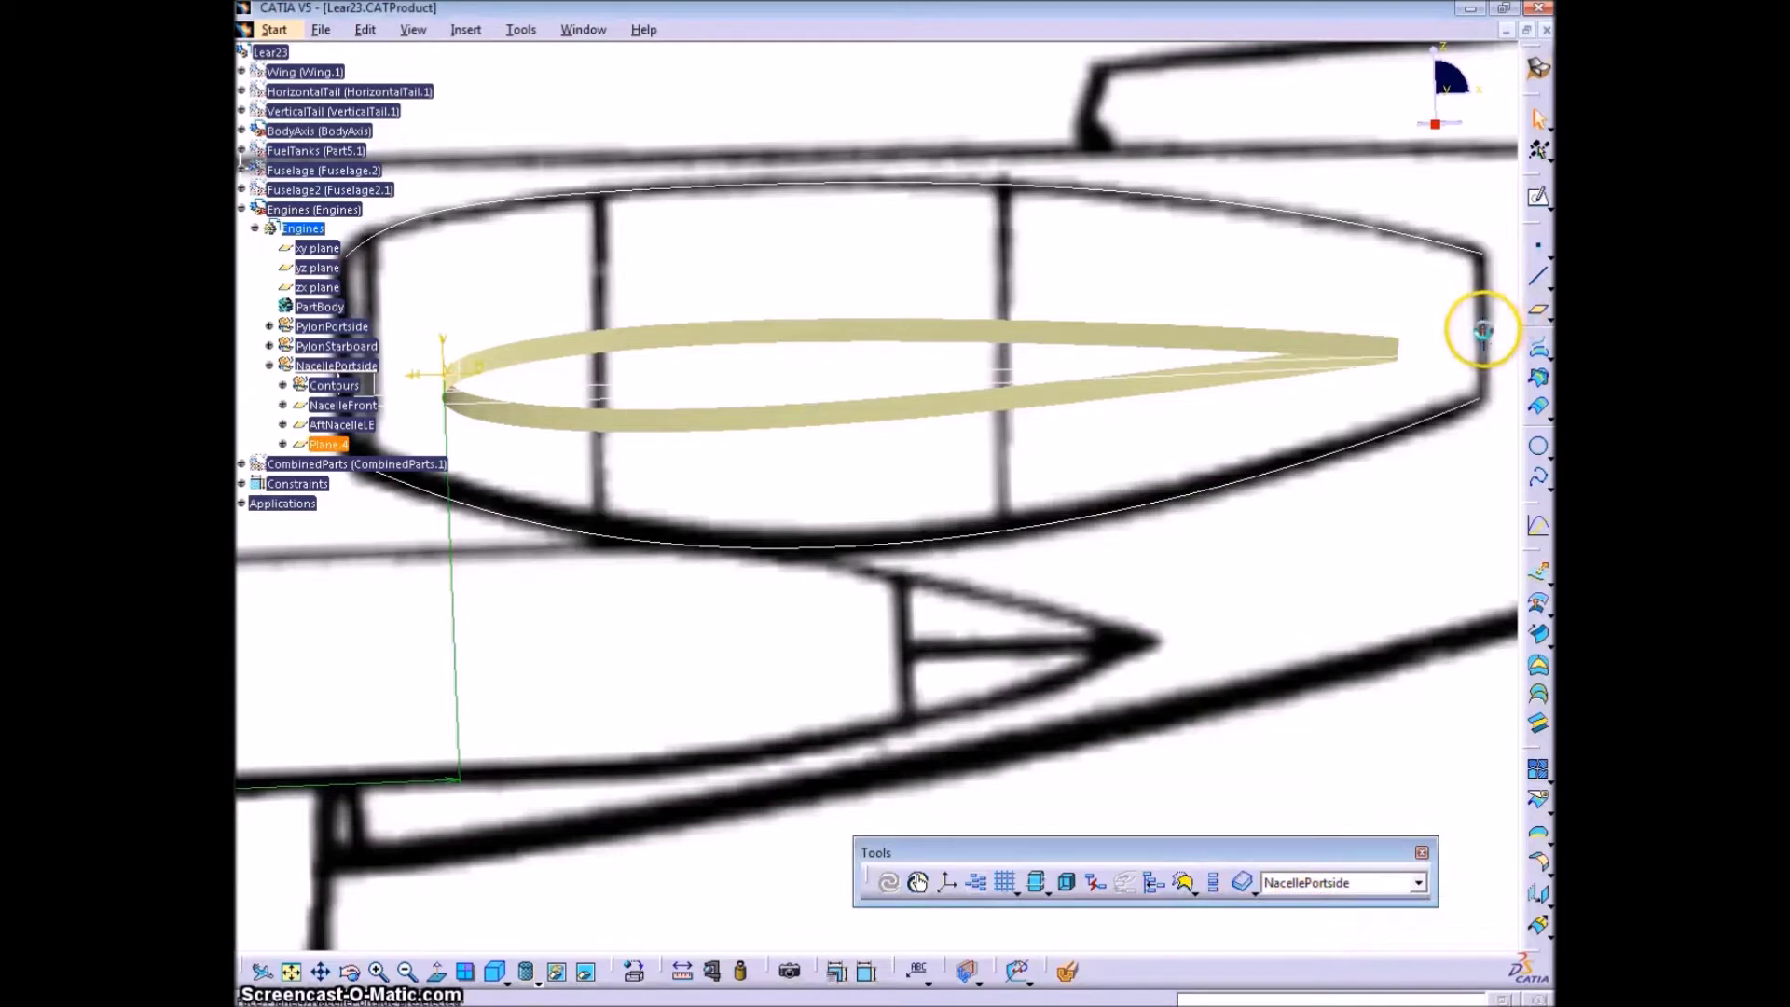
pyautogui.hotkey('alt', 'Return')
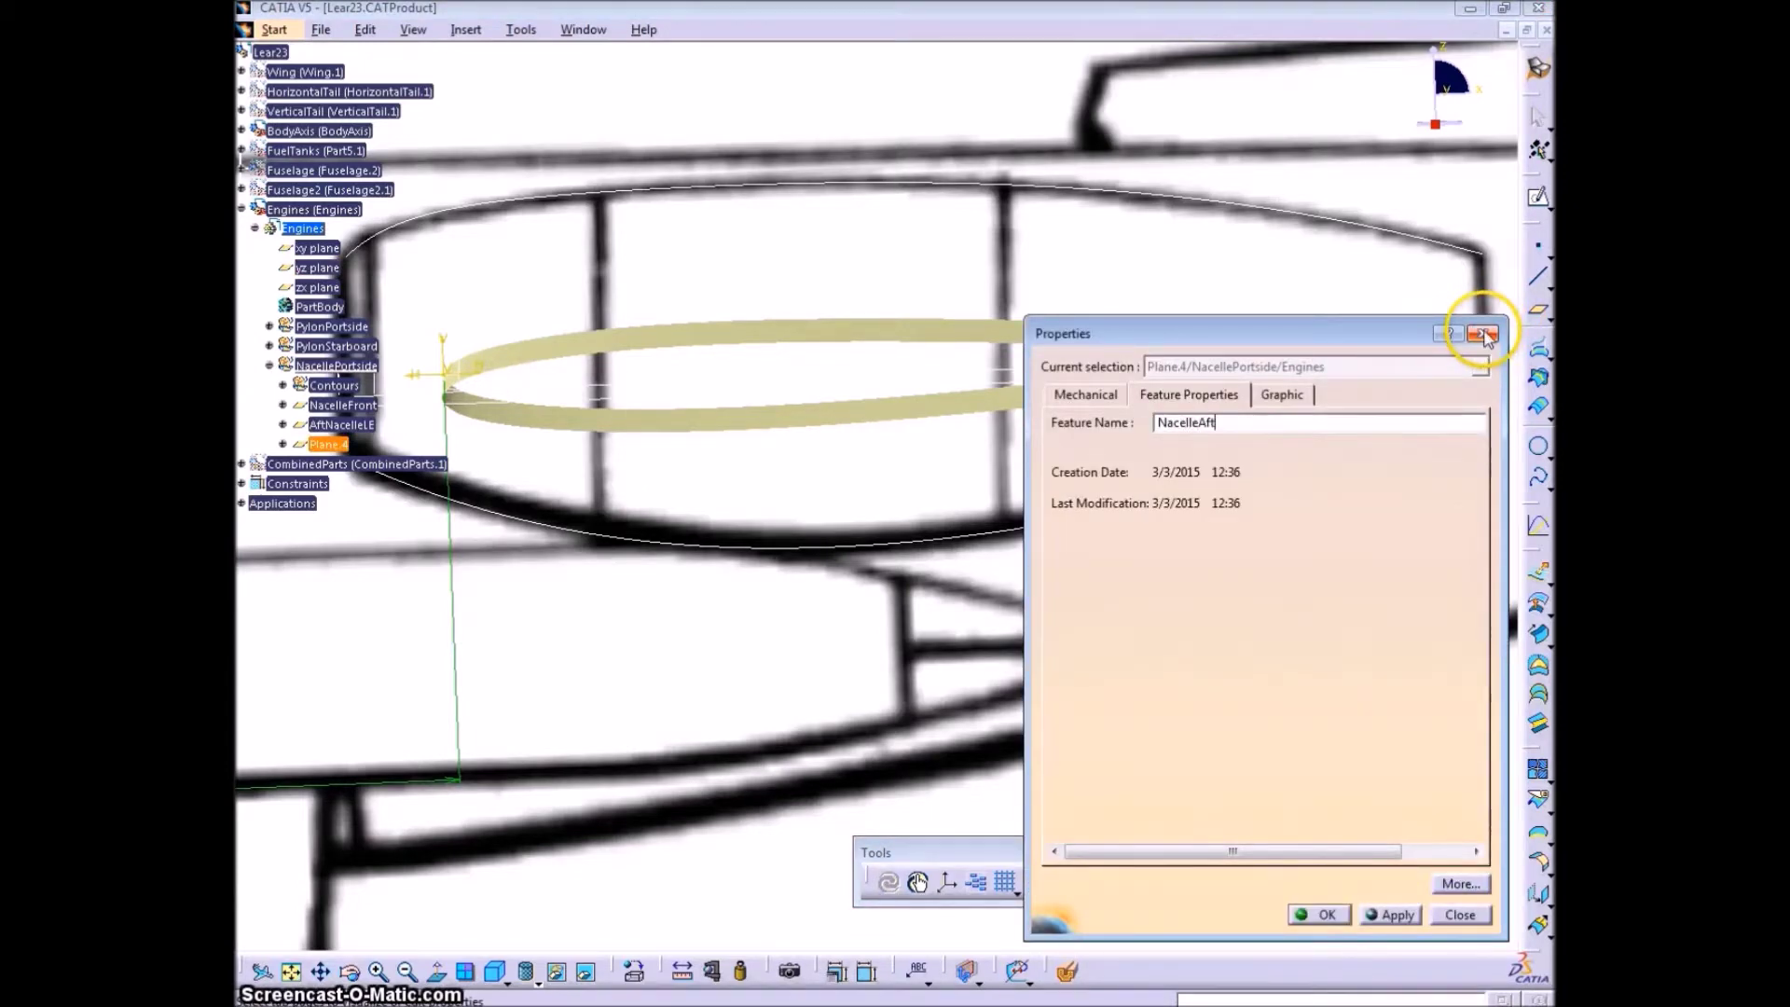
pyautogui.press('Return')
# - Reopen the upper nacelle contour sketch and project the NacelleAft plane into it as a construction line
pyautogui.moveTo(1419, 371); pyautogui.dragTo(1318, 407, button='middle')
pyautogui.doubleClick(1327, 275)
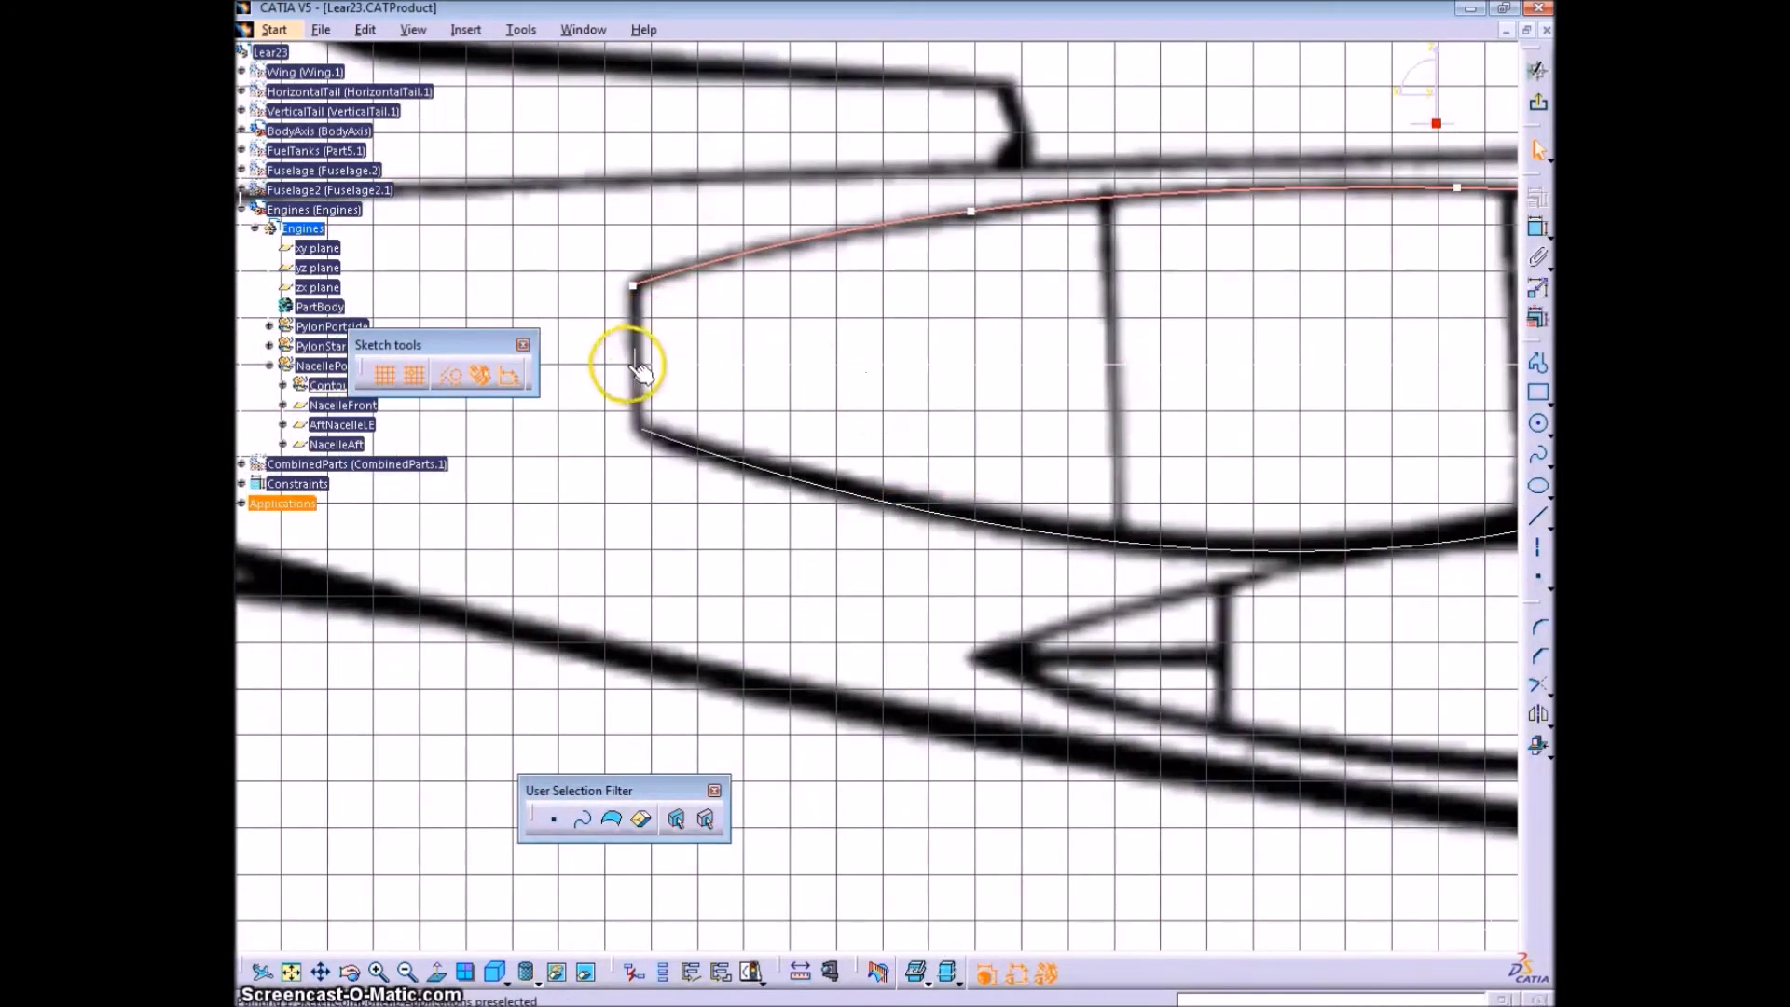
pyautogui.click(1532, 746)
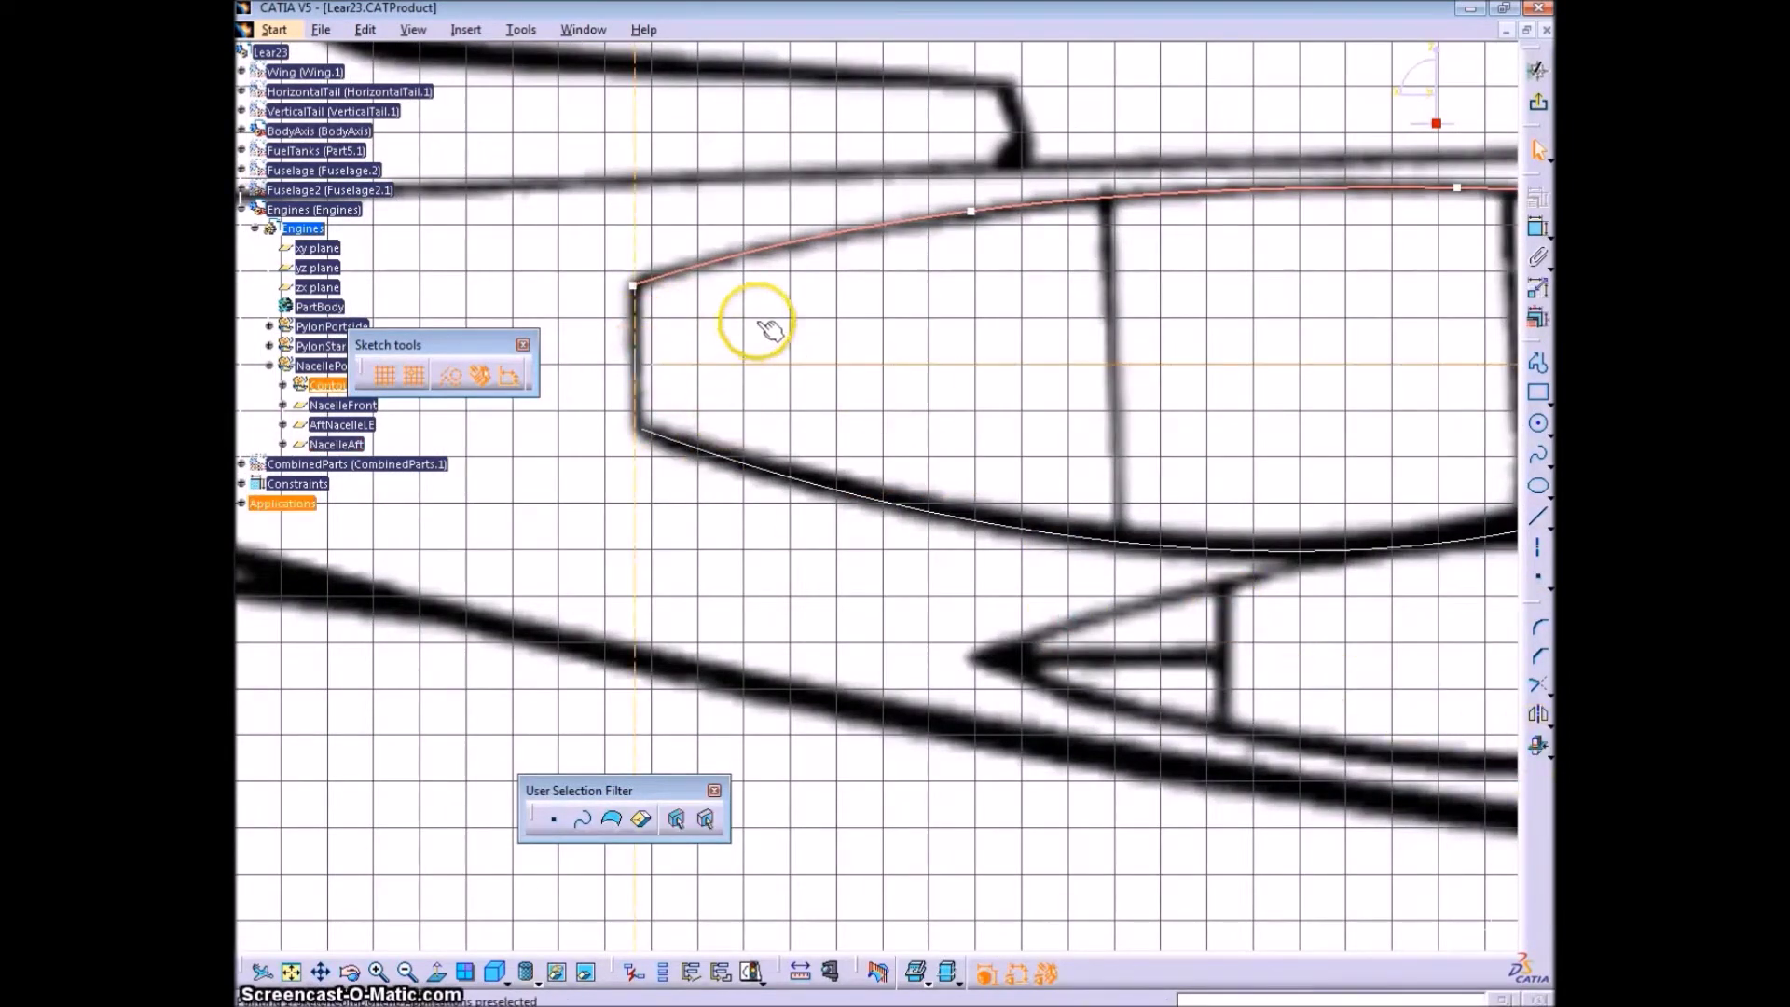
# - Constrain the upper spline's rear endpoint to coincide with the projected NacelleAft construction line
pyautogui.moveTo(755, 321)
pyautogui.mouseDown(button='middle')
pyautogui.moveTo(883, 358)
pyautogui.moveTo(732, 269)
pyautogui.mouseUp(button='middle')
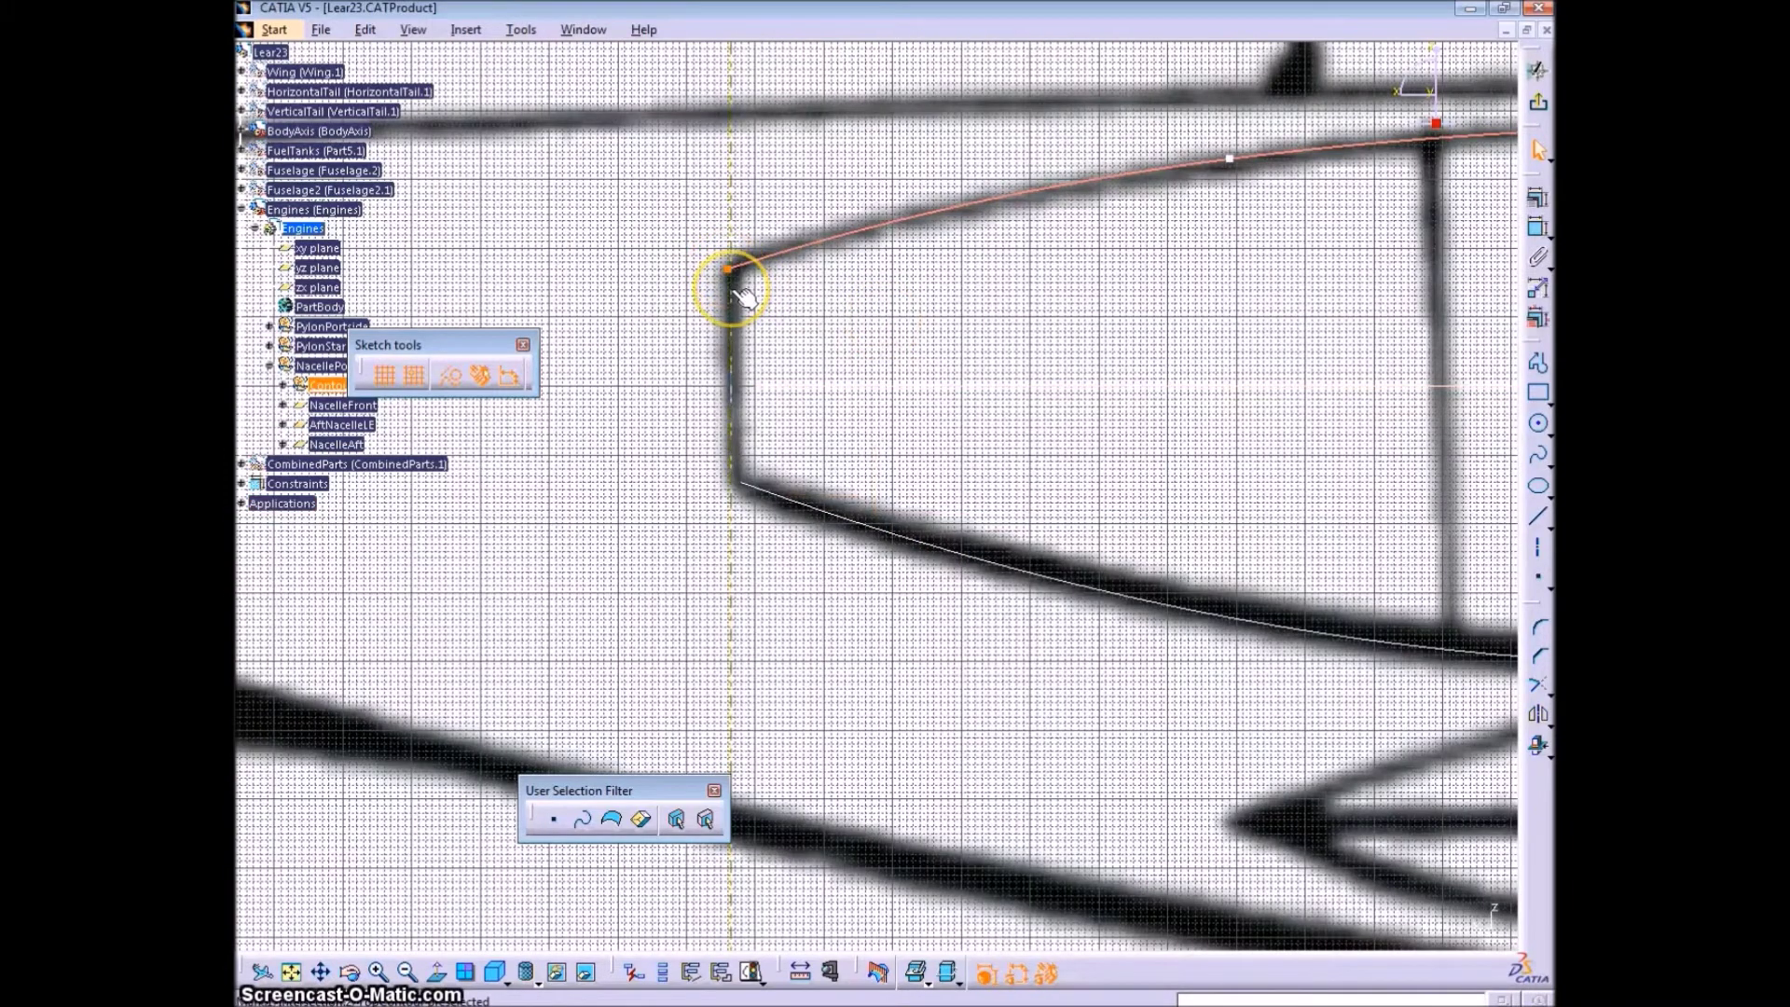
pyautogui.keyDown('ctrl'); pyautogui.click(735, 291); pyautogui.keyUp('ctrl')
pyautogui.click(1536, 229)
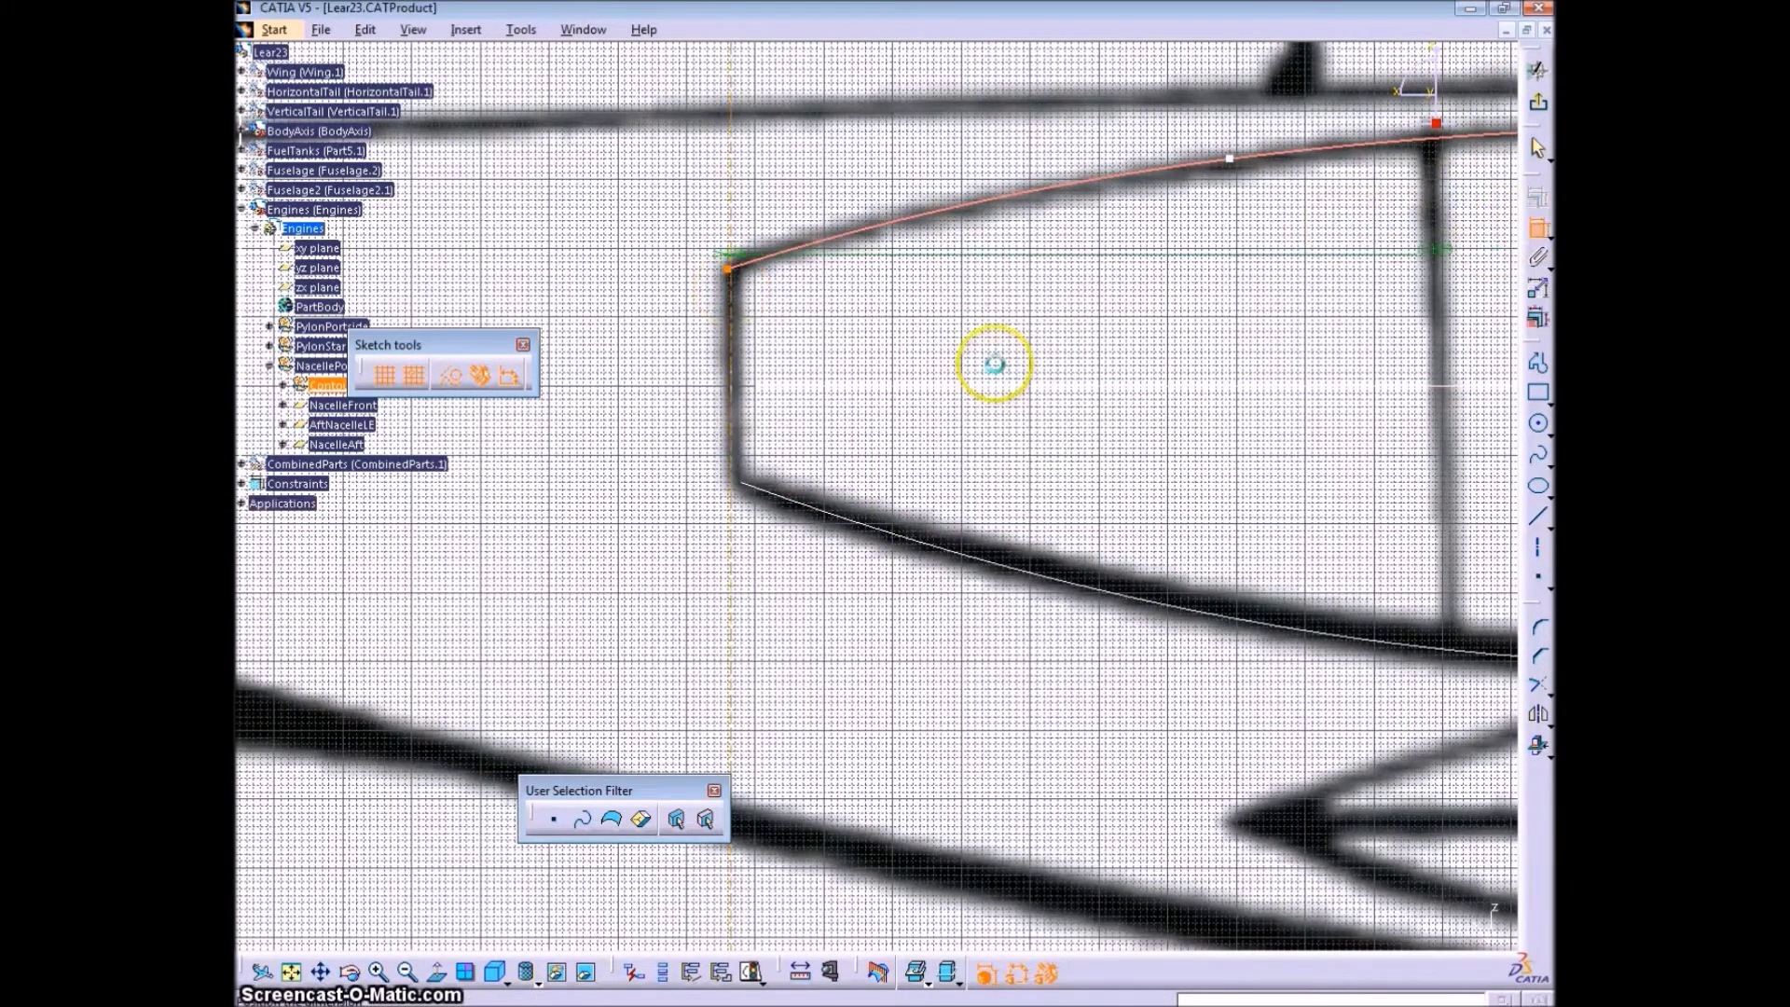
pyautogui.rightClick(996, 366)
pyautogui.click(1057, 581)
# - Move the upper spline's front control points along the nacelle outline so the curve follows the rounded front corner
pyautogui.moveTo(1115, 408); pyautogui.dragTo(1192, 346, button='middle')
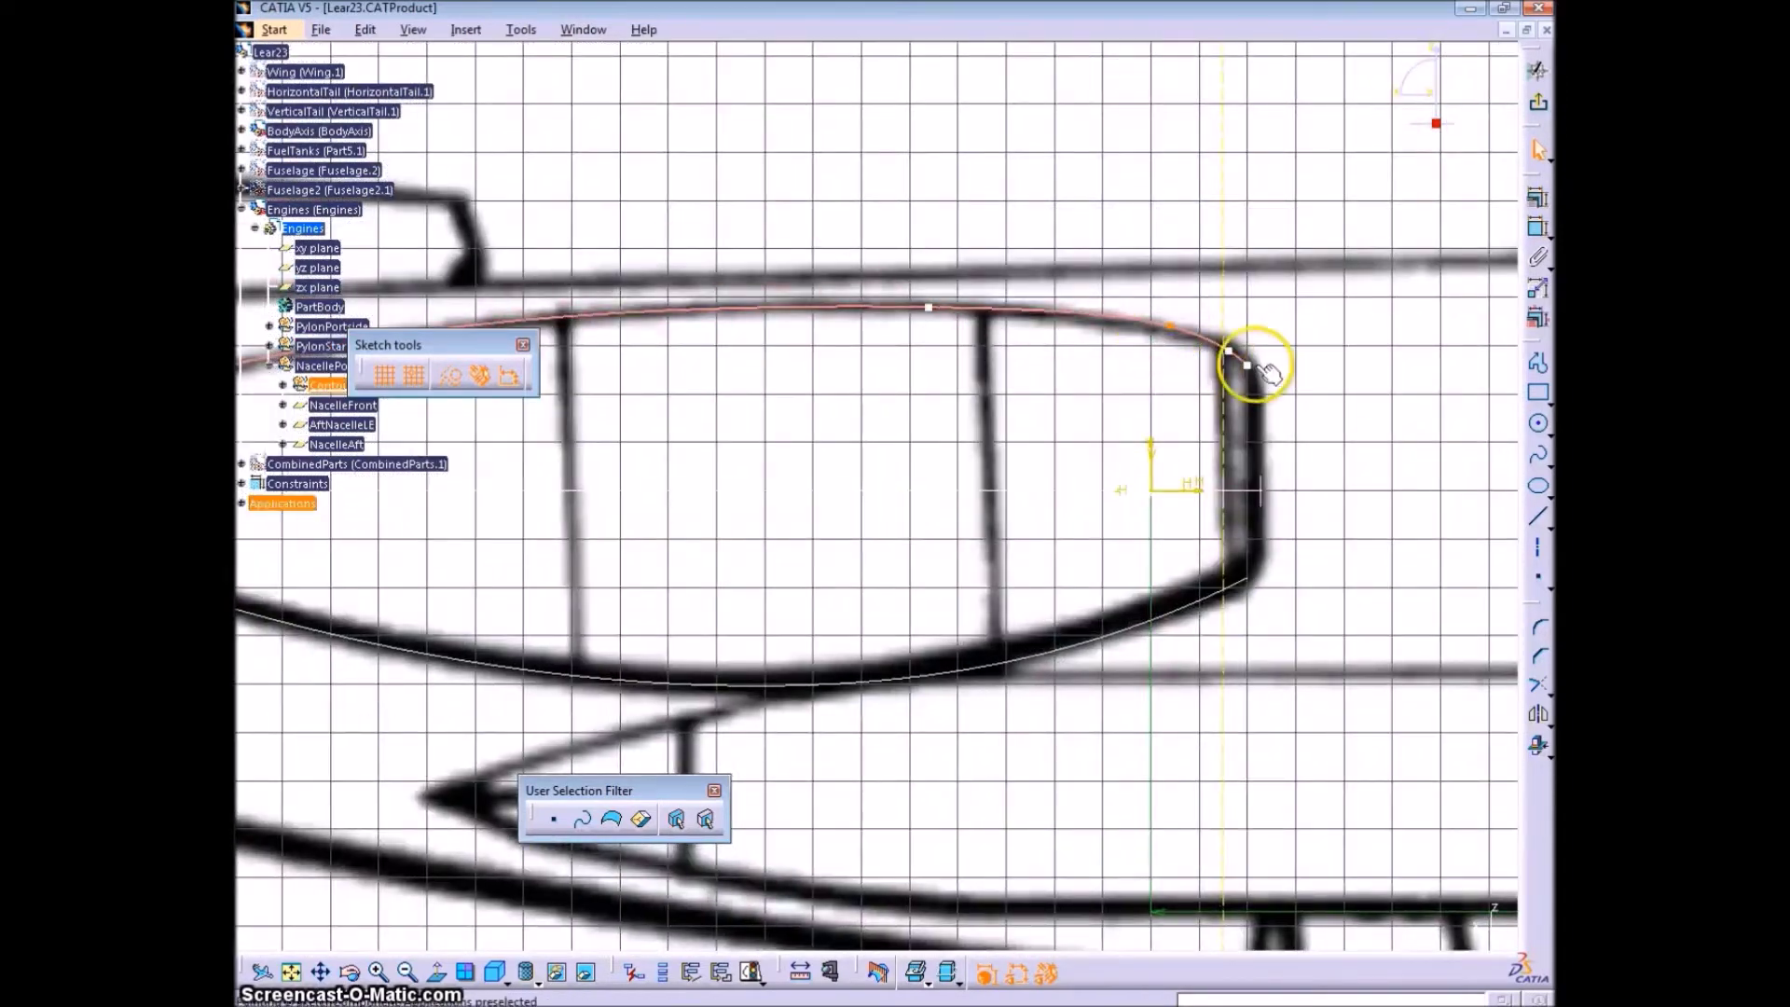
pyautogui.moveTo(1252, 366)
pyautogui.mouseDown()
pyautogui.moveTo(1274, 409)
pyautogui.moveTo(1243, 361)
pyautogui.mouseUp()
pyautogui.moveTo(1171, 327); pyautogui.dragTo(1147, 322)
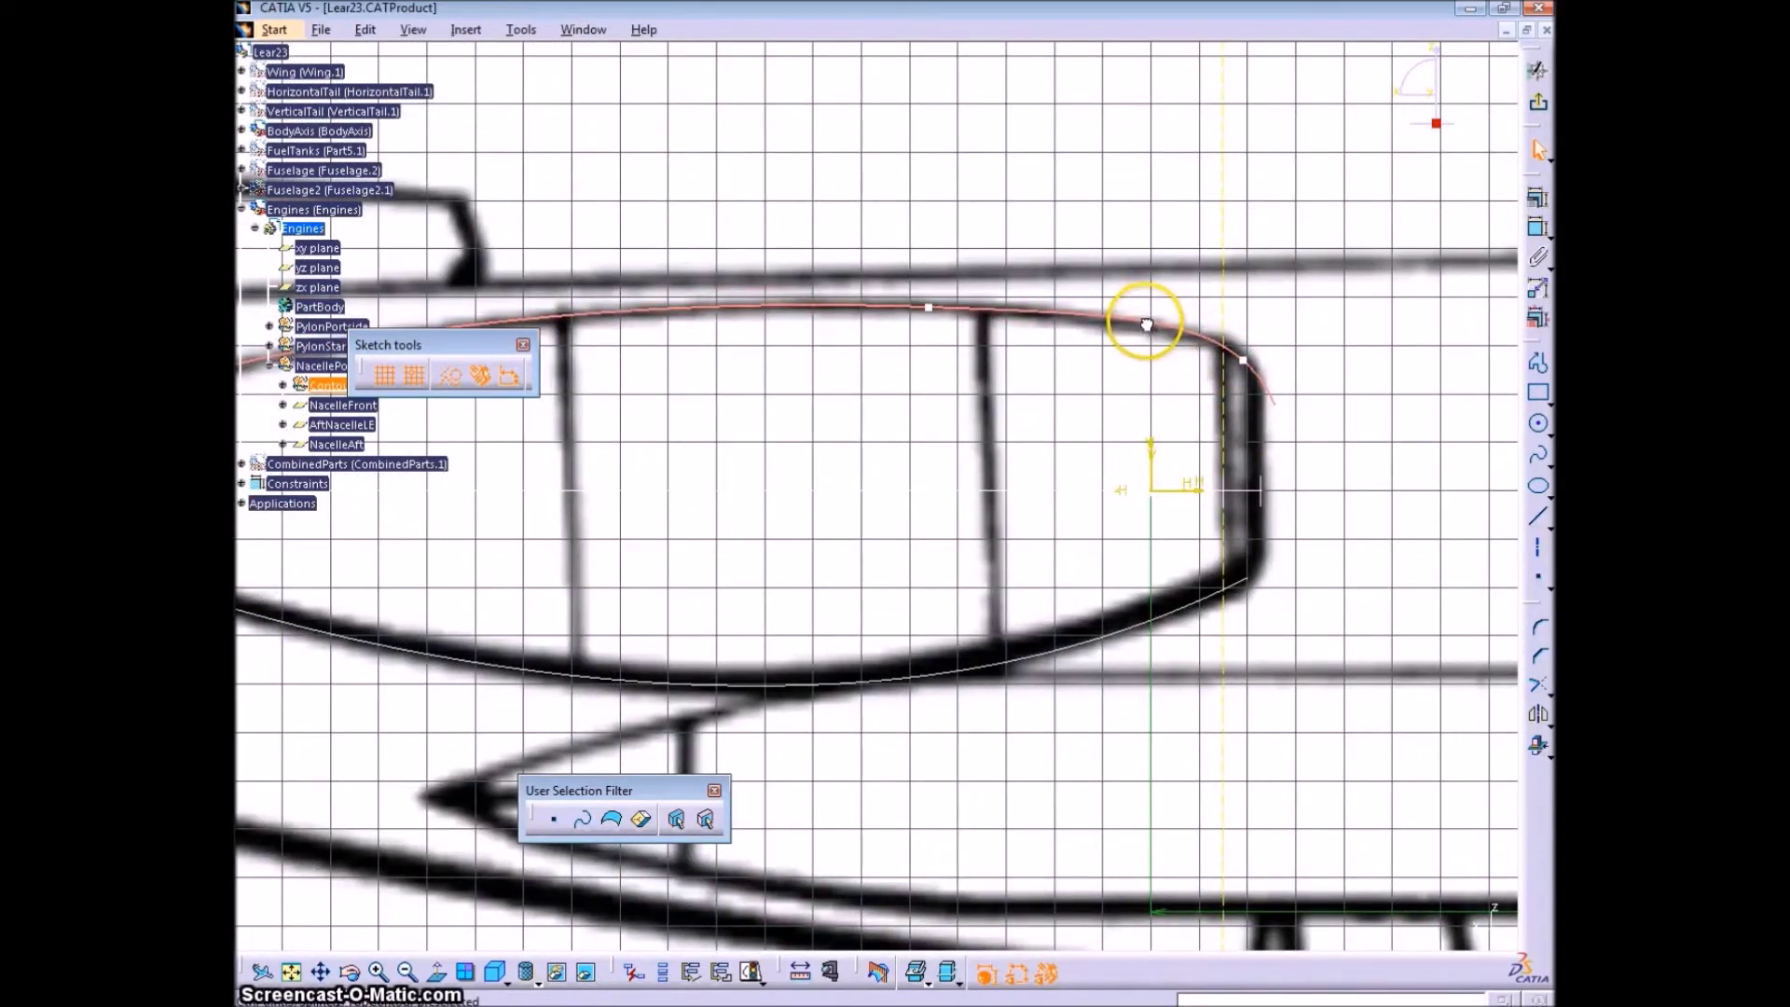
pyautogui.moveTo(928, 308); pyautogui.dragTo(1015, 309)
pyautogui.keyDown('ctrl'); pyautogui.moveTo(1007, 363); pyautogui.dragTo(1003, 319, button='middle'); pyautogui.keyUp('ctrl')
pyautogui.moveTo(1081, 231); pyautogui.dragTo(1133, 230)
pyautogui.moveTo(1314, 261); pyautogui.dragTo(1356, 272)
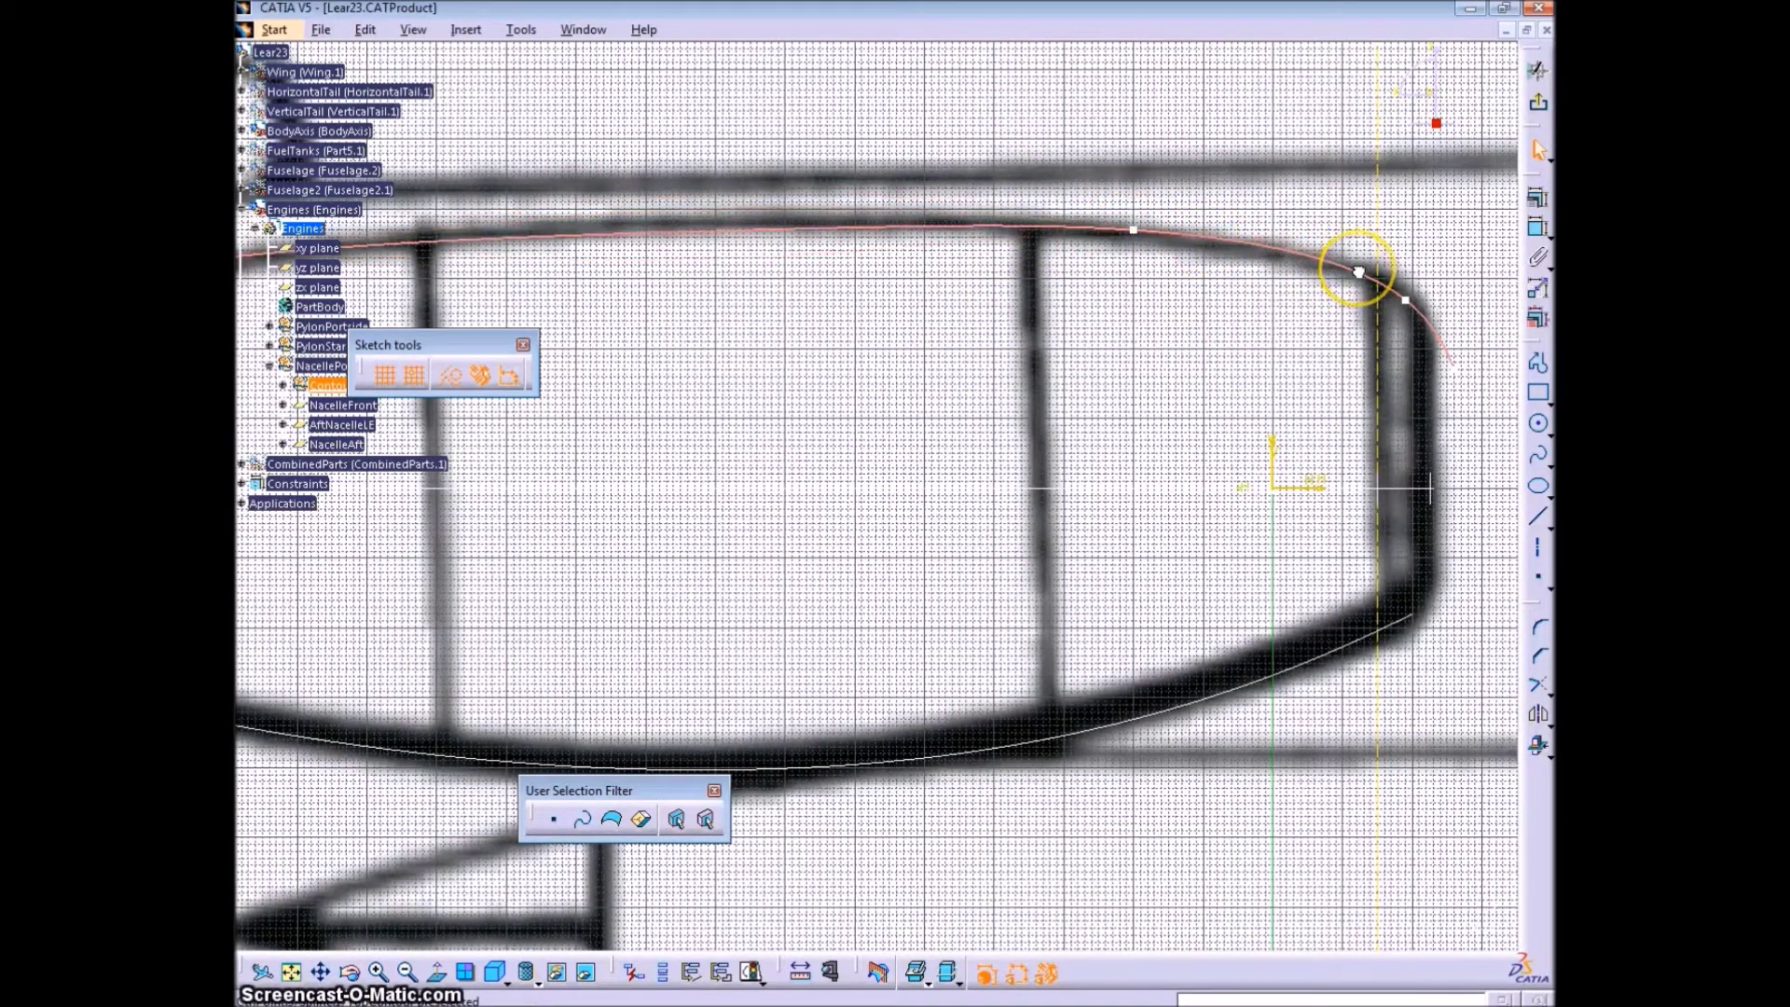
pyautogui.moveTo(1134, 230); pyautogui.dragTo(1056, 221)
pyautogui.keyDown('ctrl'); pyautogui.moveTo(1099, 295); pyautogui.dragTo(1218, 415, button='middle'); pyautogui.keyUp('ctrl')
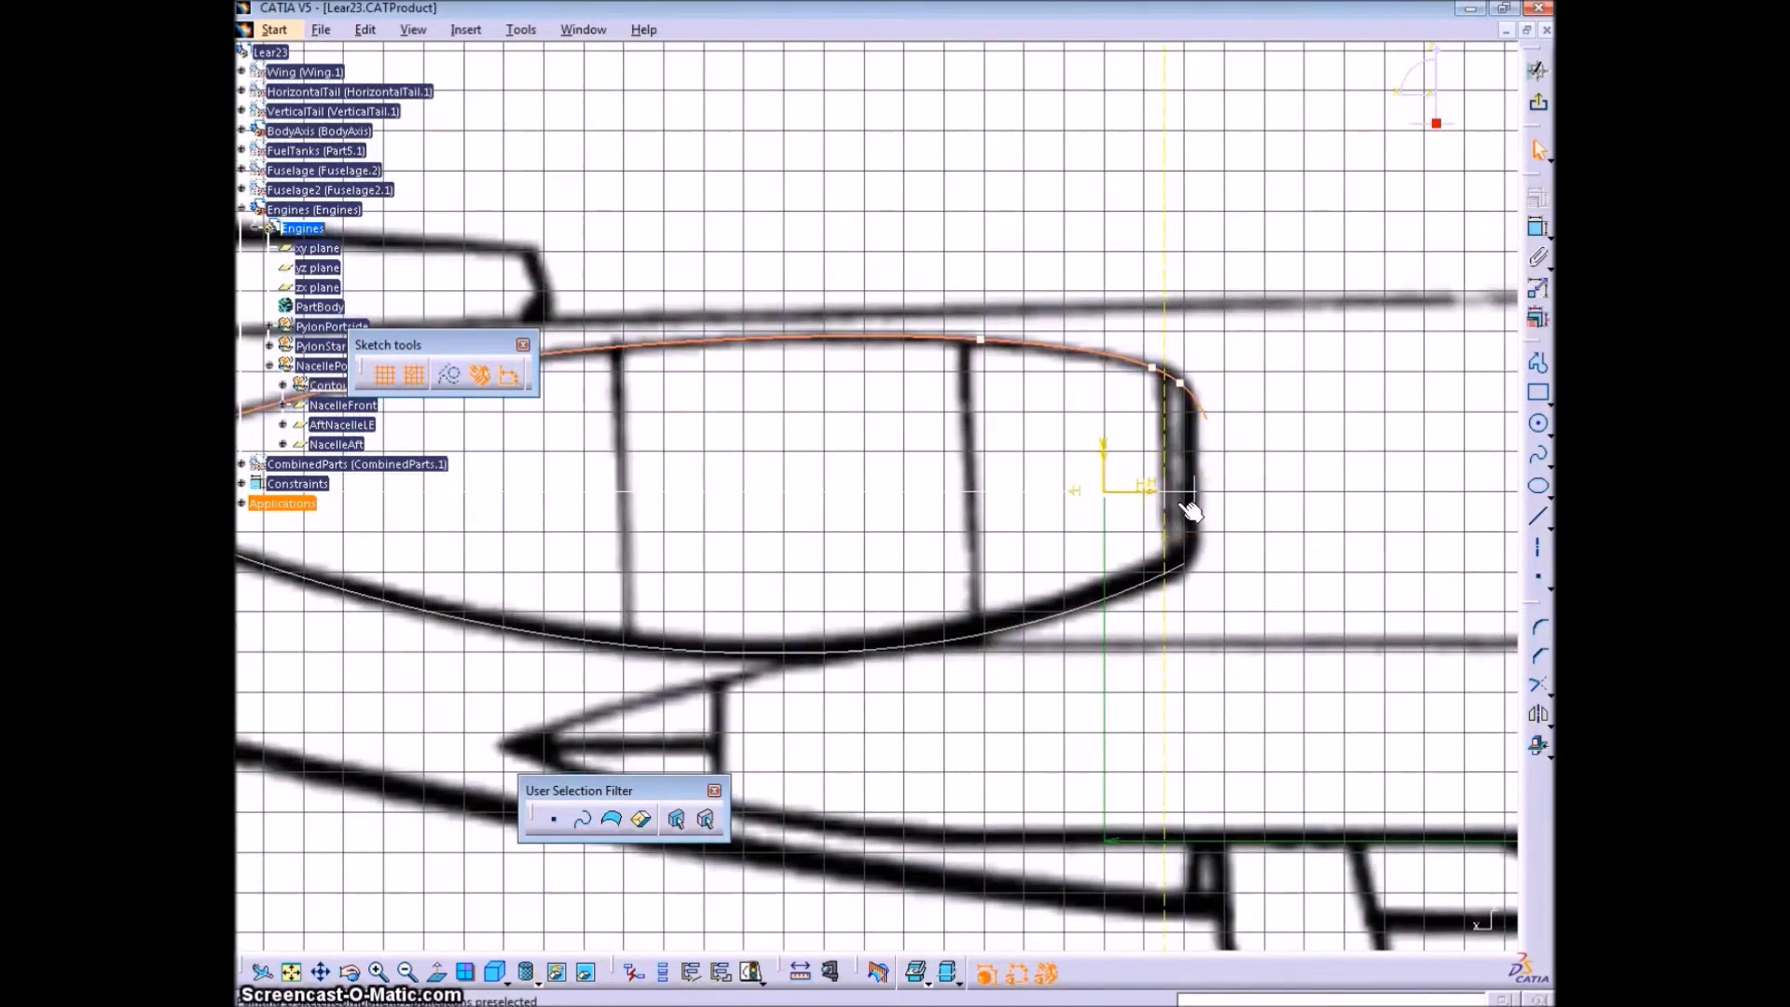
# - Refine the upper spline's rounded front corner by moving a front control point and removing CtrlPoint.5 from the spline definition
pyautogui.keyDown('ctrl'); pyautogui.moveTo(1190, 512); pyautogui.dragTo(1177, 319, button='middle'); pyautogui.keyUp('ctrl')
pyautogui.moveTo(1163, 314); pyautogui.dragTo(1245, 351)
pyautogui.doubleClick(1303, 405)
pyautogui.click(1165, 742)
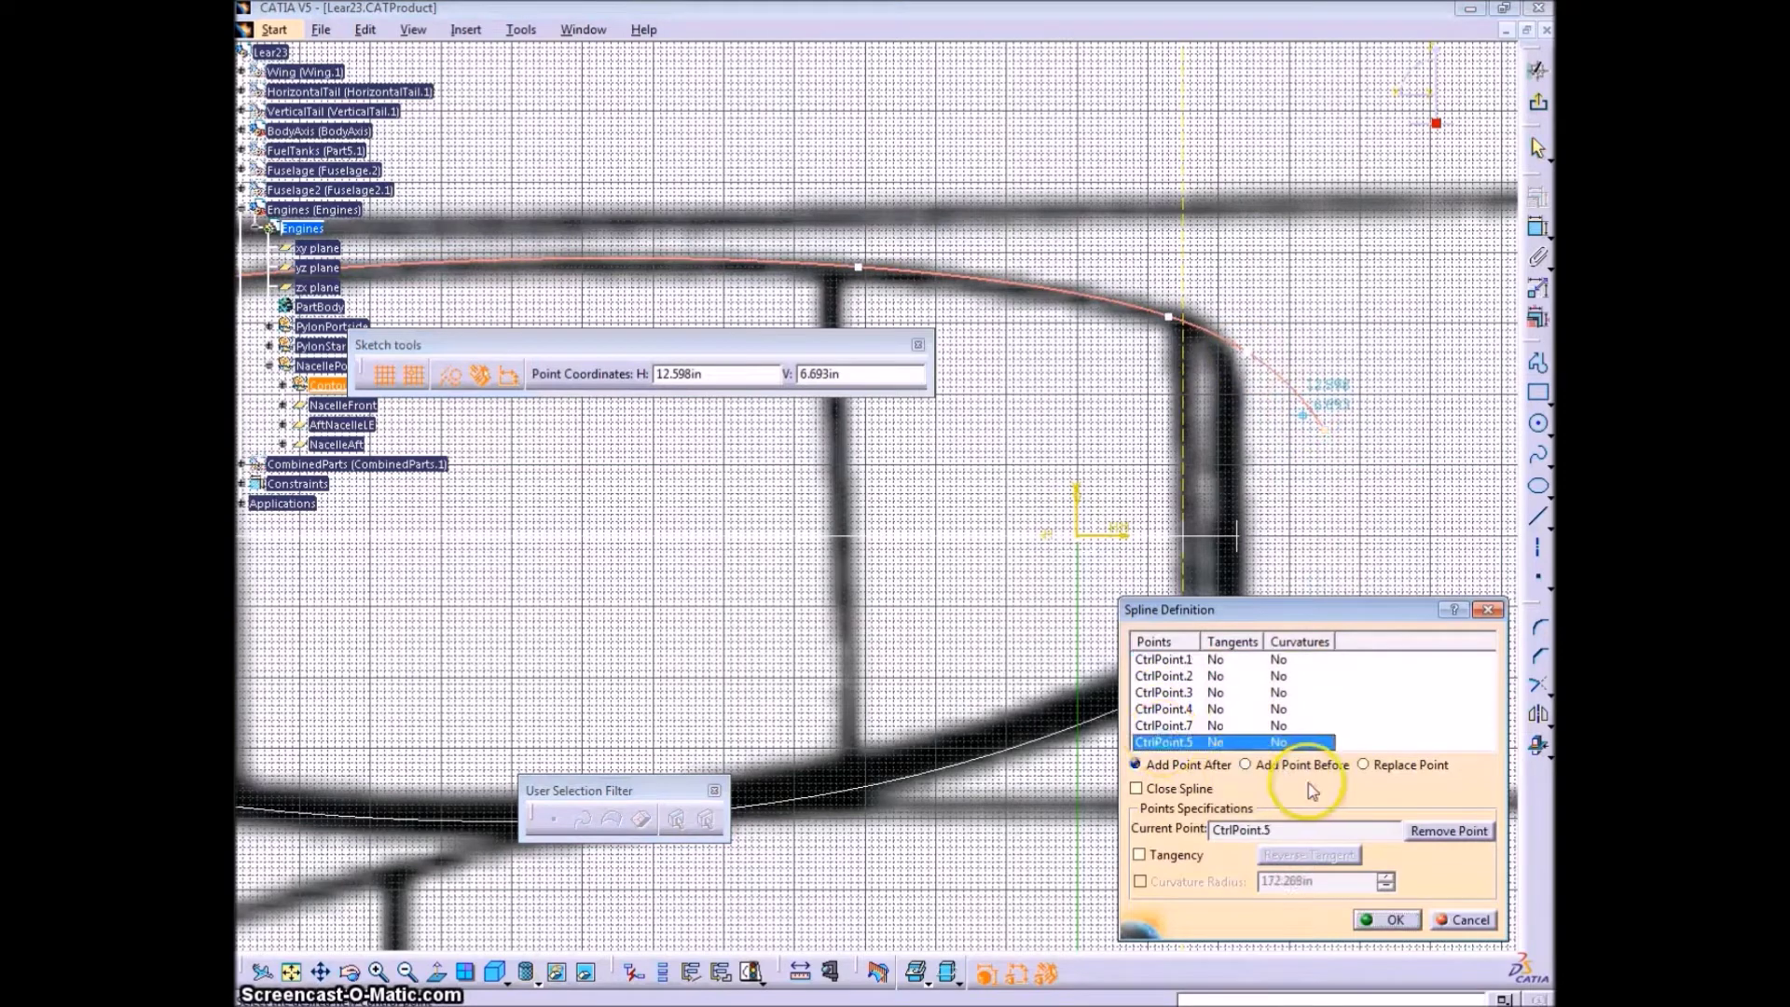
pyautogui.click(1448, 830)
pyautogui.click(1386, 919)
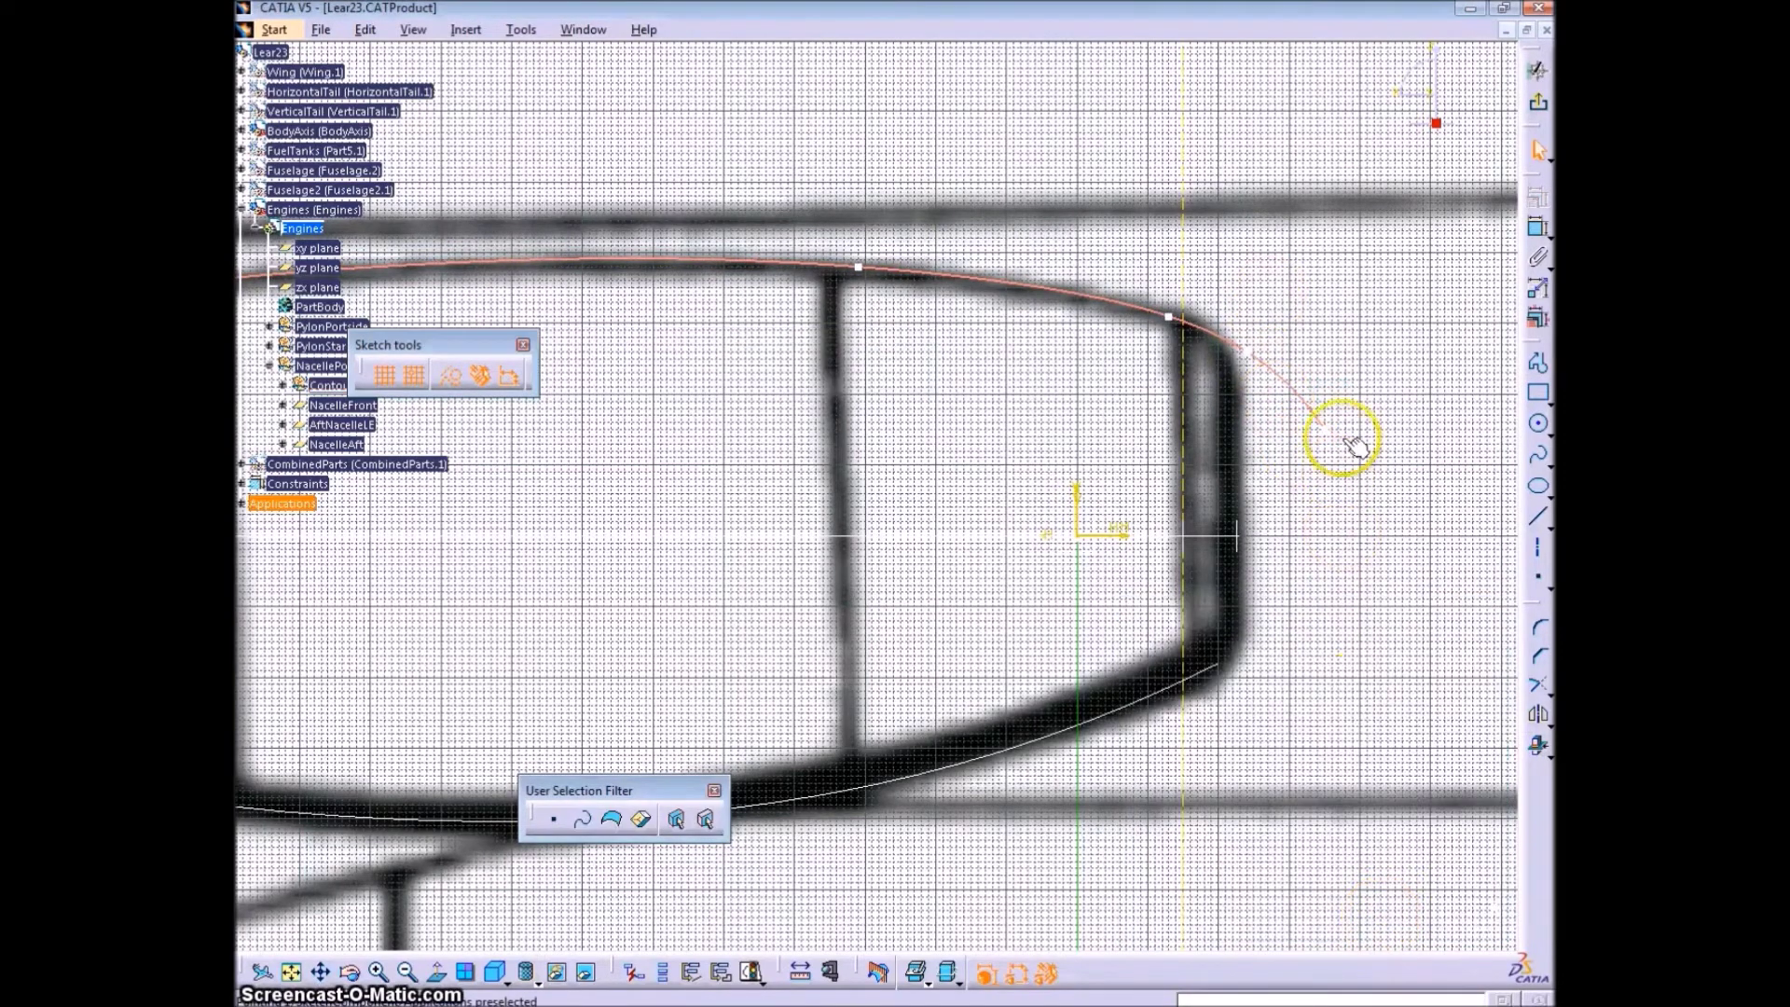
pyautogui.keyDown('ctrl'); pyautogui.moveTo(1345, 439); pyautogui.dragTo(1306, 519, button='middle'); pyautogui.keyUp('ctrl')
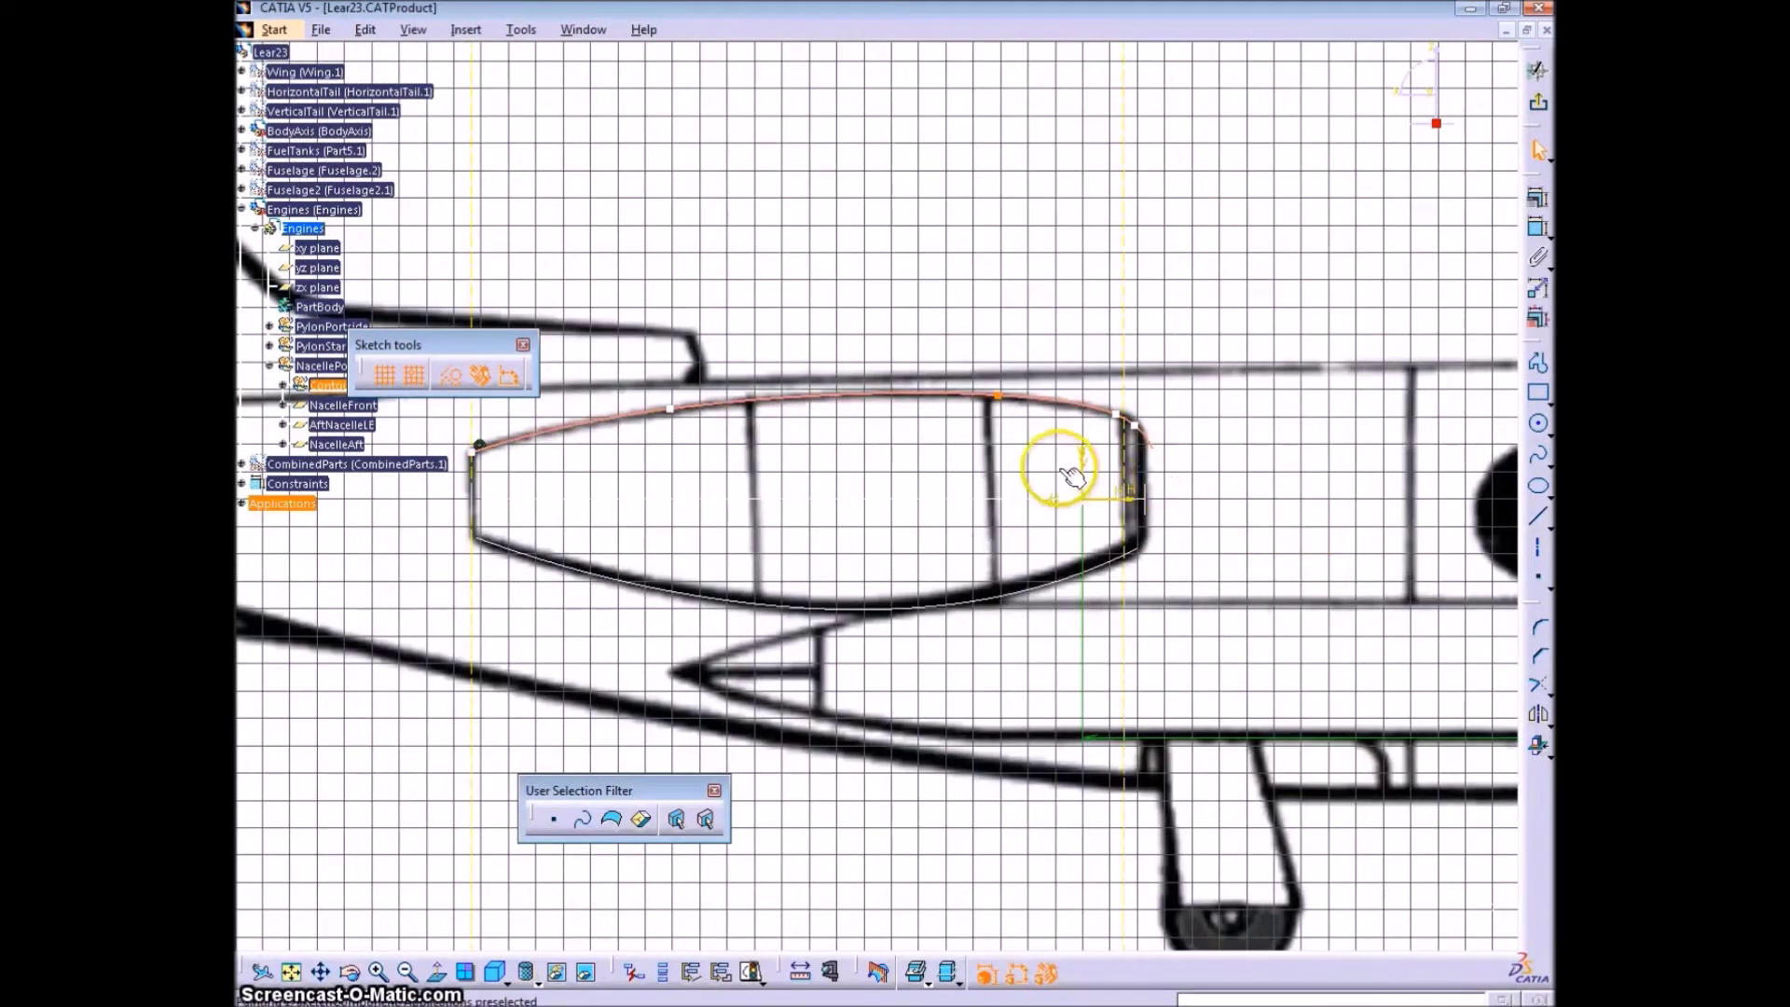
pyautogui.keyDown('ctrl'); pyautogui.moveTo(1054, 470); pyautogui.dragTo(1271, 488, button='middle'); pyautogui.keyUp('ctrl')
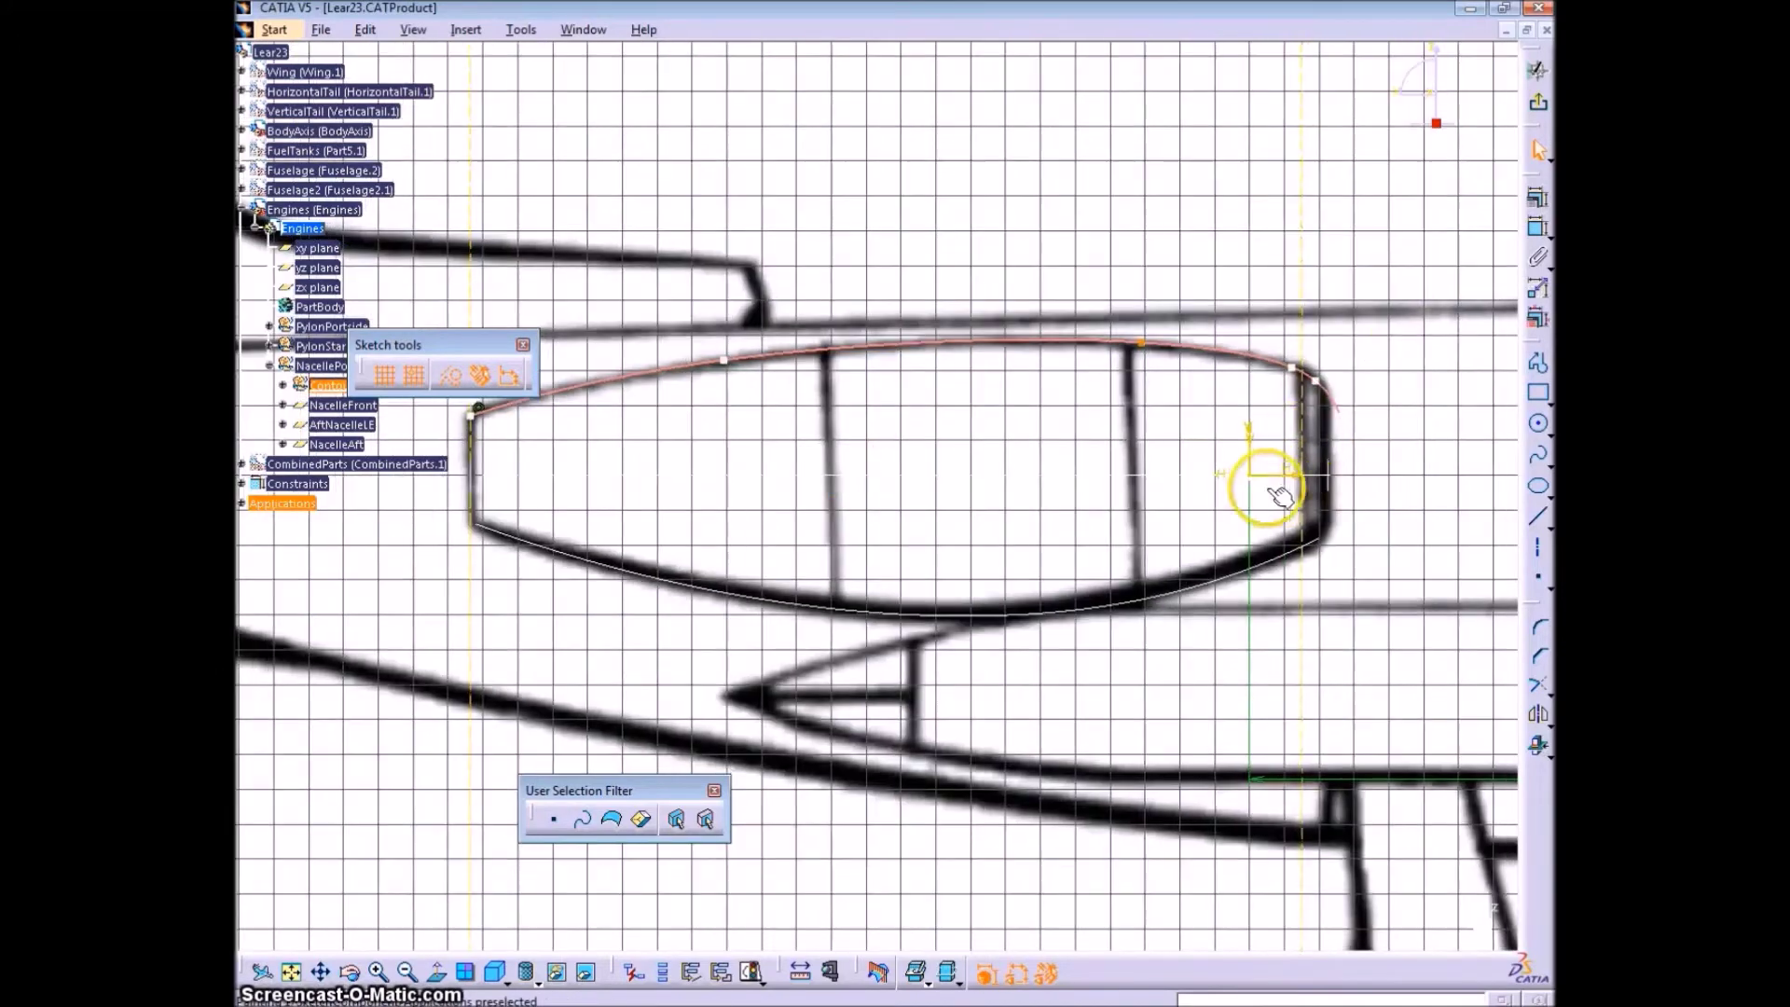
pyautogui.click(1533, 151)
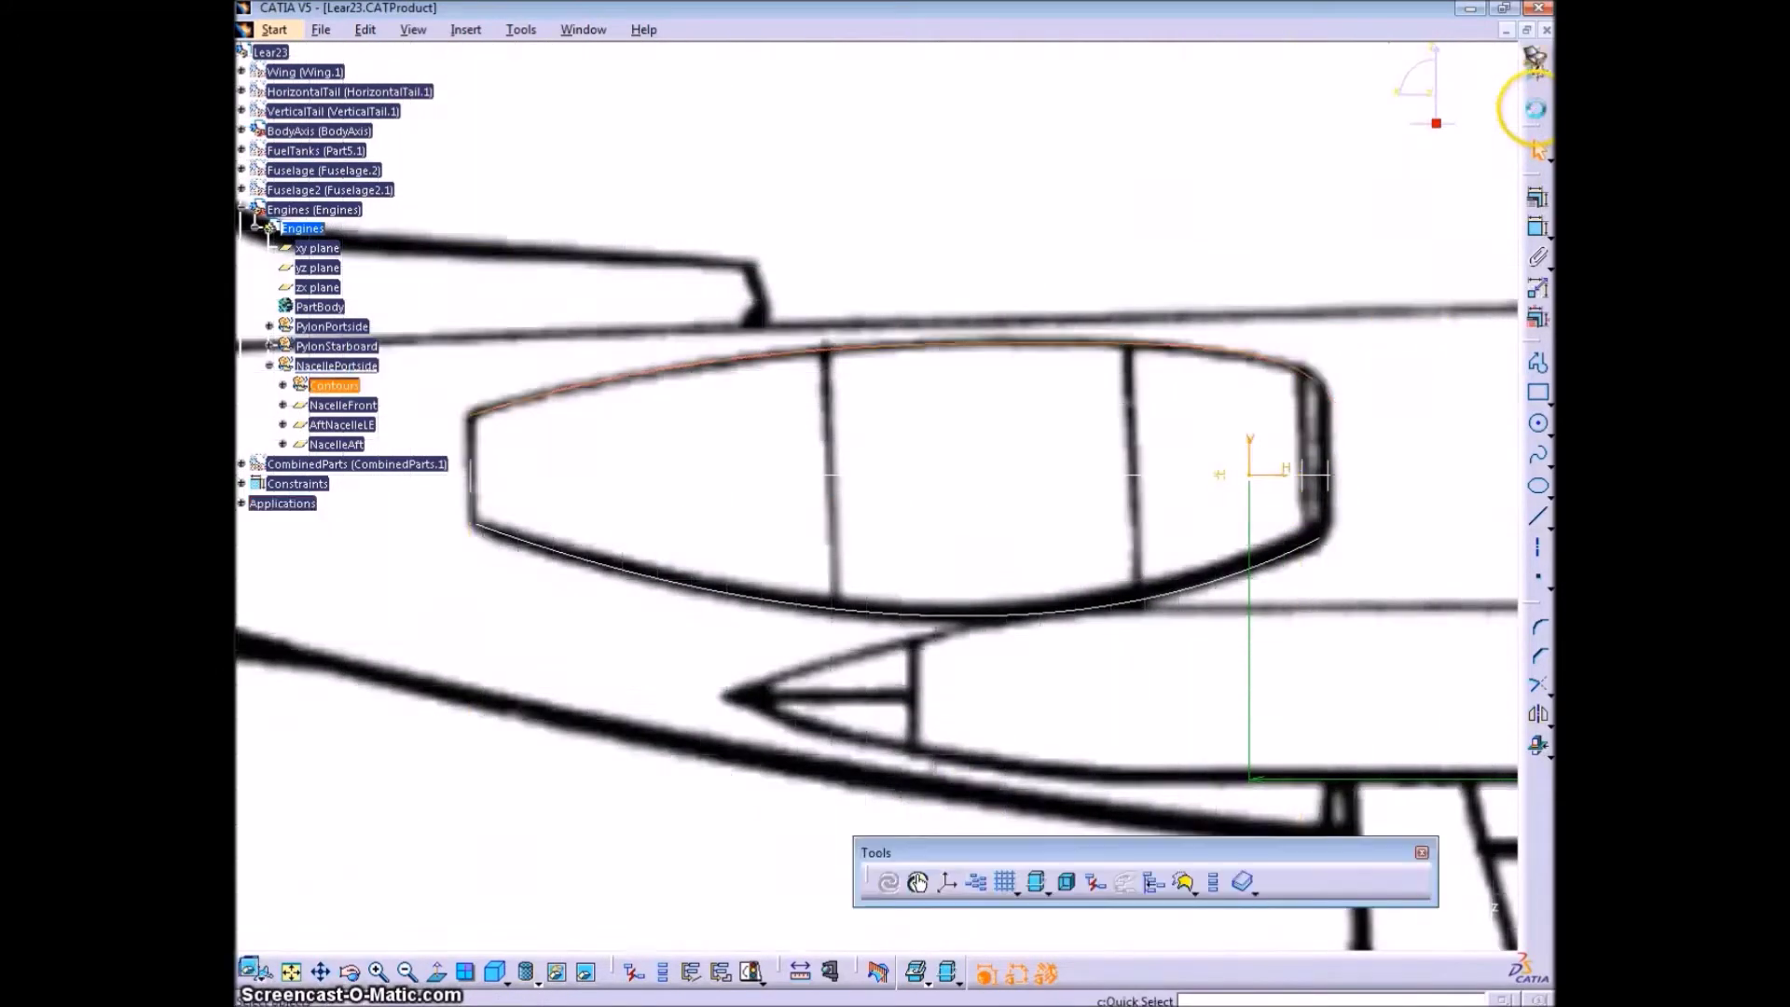
# - Reopen the lower nacelle contour sketch and project the AftNacelleLE and NacelleAft planes into it as construction lines
pyautogui.doubleClick(909, 618)
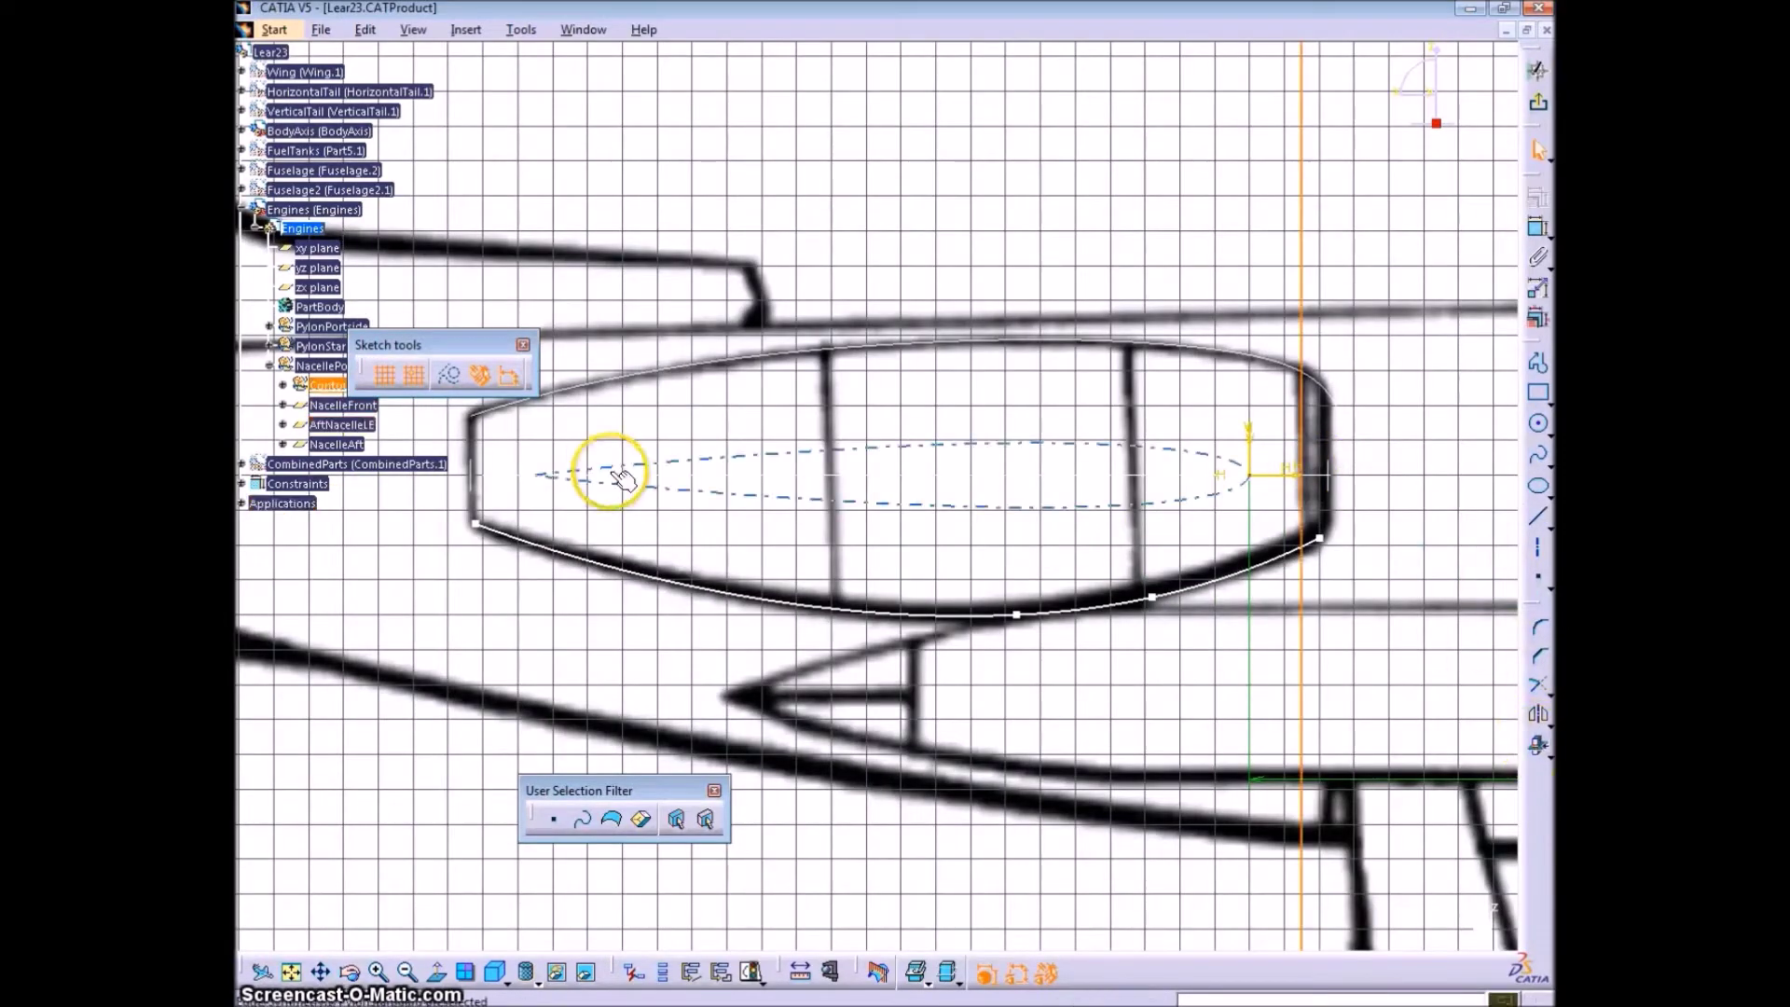
pyautogui.click(469, 472)
pyautogui.click(1533, 744)
pyautogui.click(449, 375)
# - Constrain the lower spline's rear endpoint to coincide with the projected NacelleAft line and exit the sketch
pyautogui.moveTo(619, 471); pyautogui.dragTo(776, 417, button='middle')
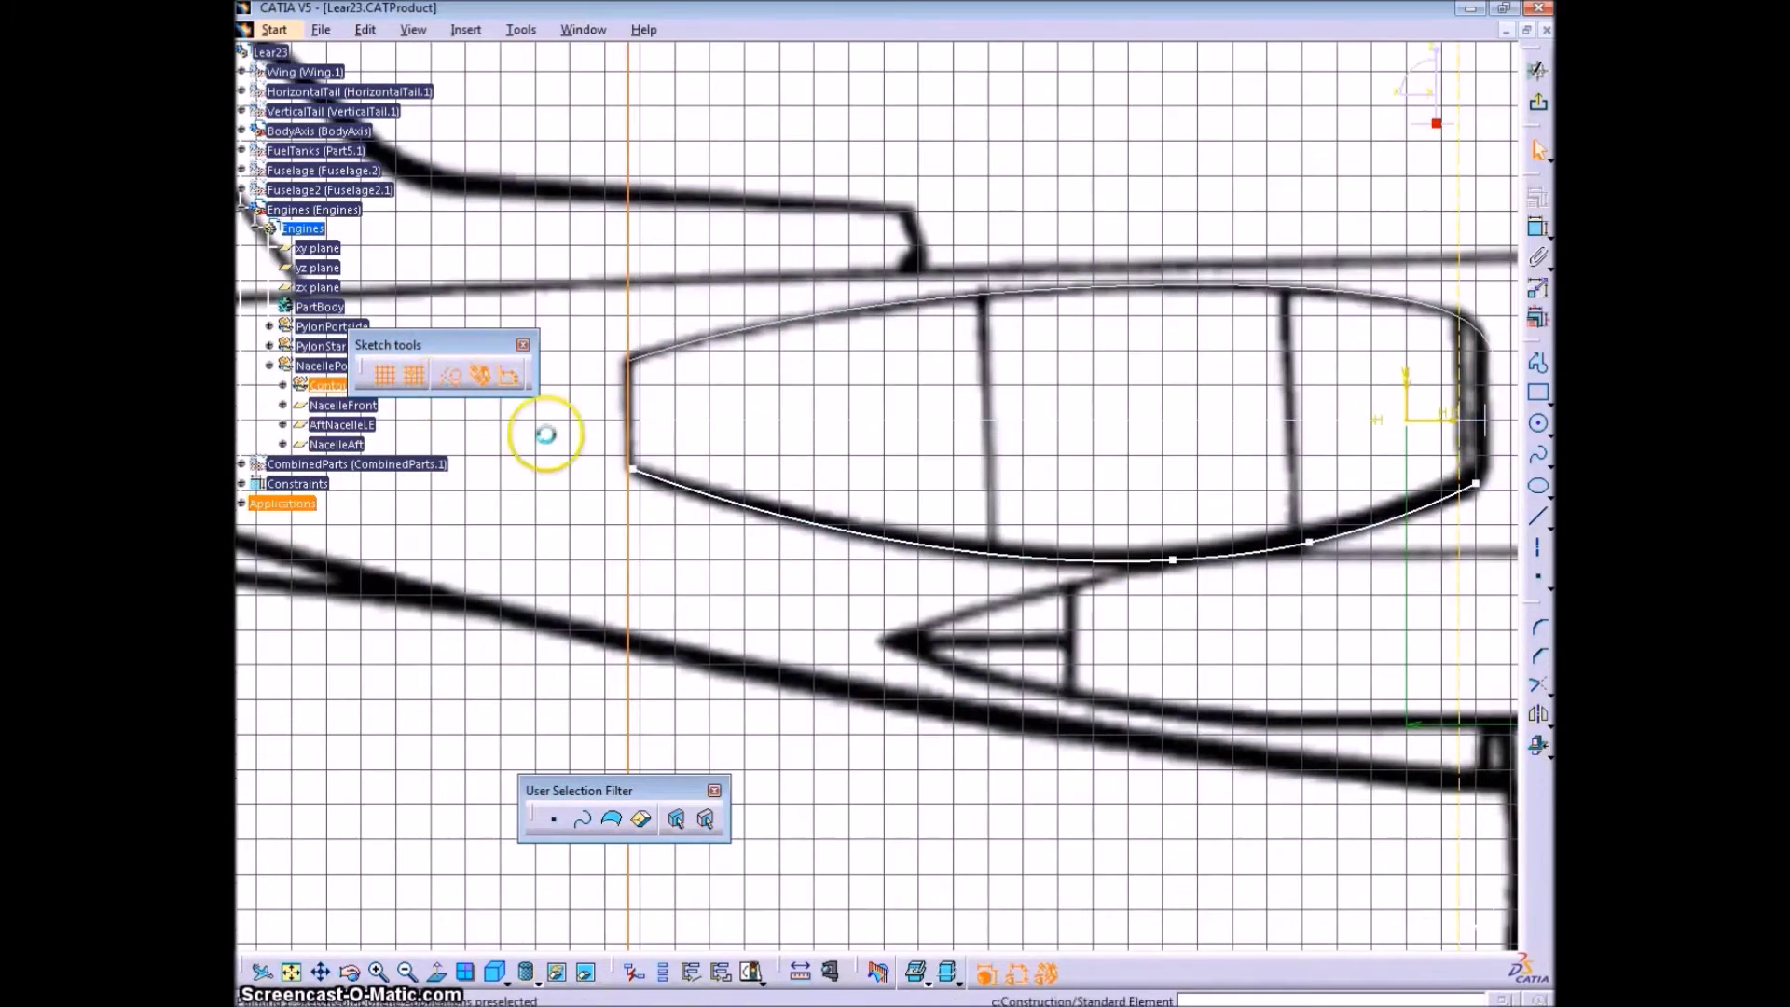
pyautogui.click(1533, 228)
pyautogui.rightClick(956, 363)
pyautogui.click(1042, 577)
pyautogui.keyDown('ctrl'); pyautogui.moveTo(842, 494); pyautogui.dragTo(843, 423, button='middle'); pyautogui.keyUp('ctrl')
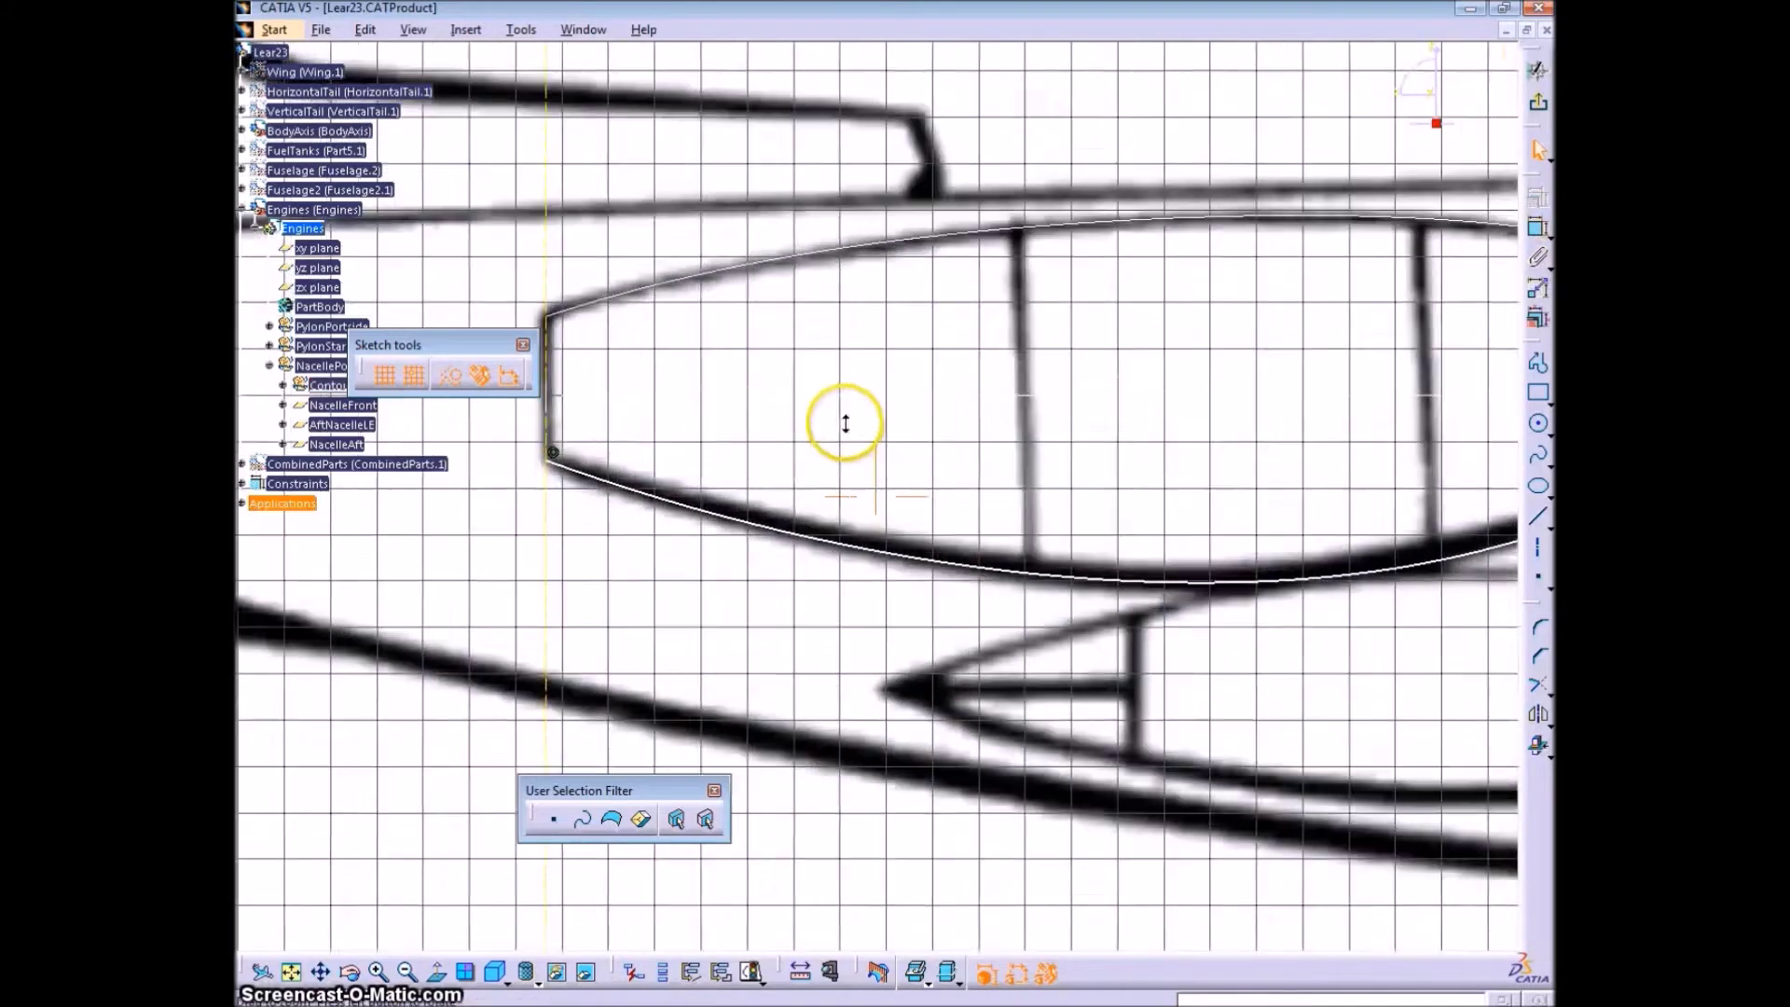
pyautogui.moveTo(1119, 455); pyautogui.dragTo(858, 434, button='middle')
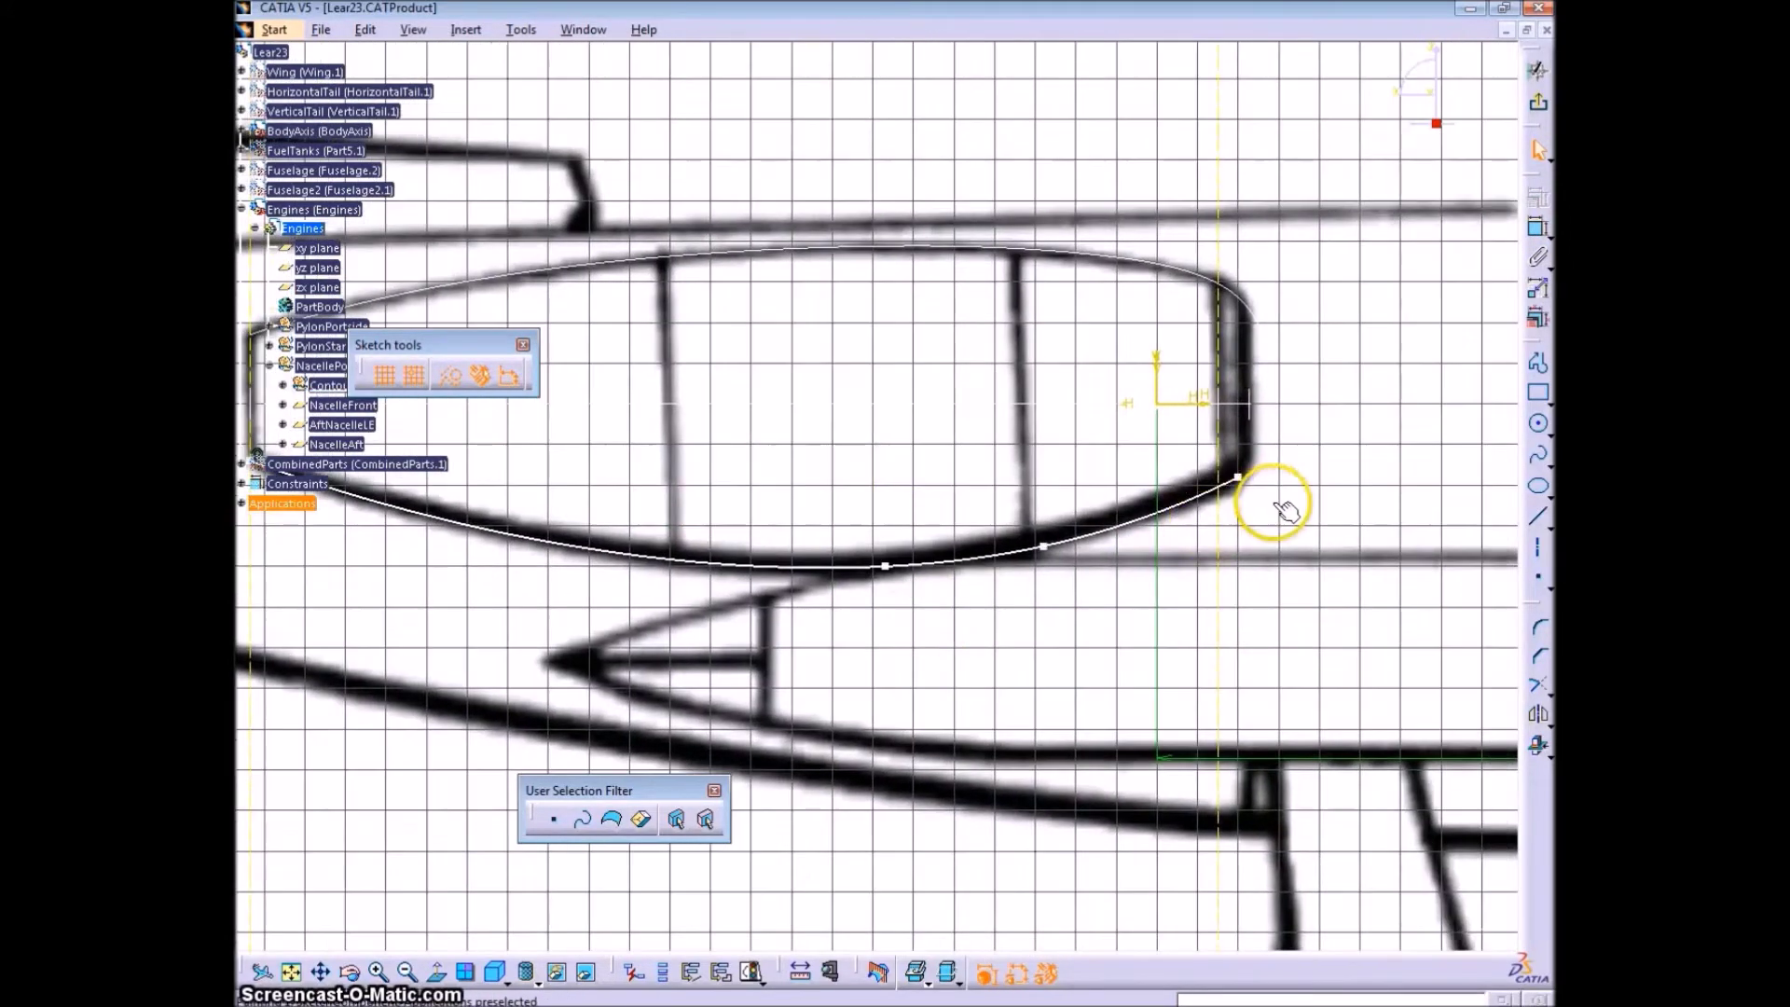
pyautogui.click(1539, 107)
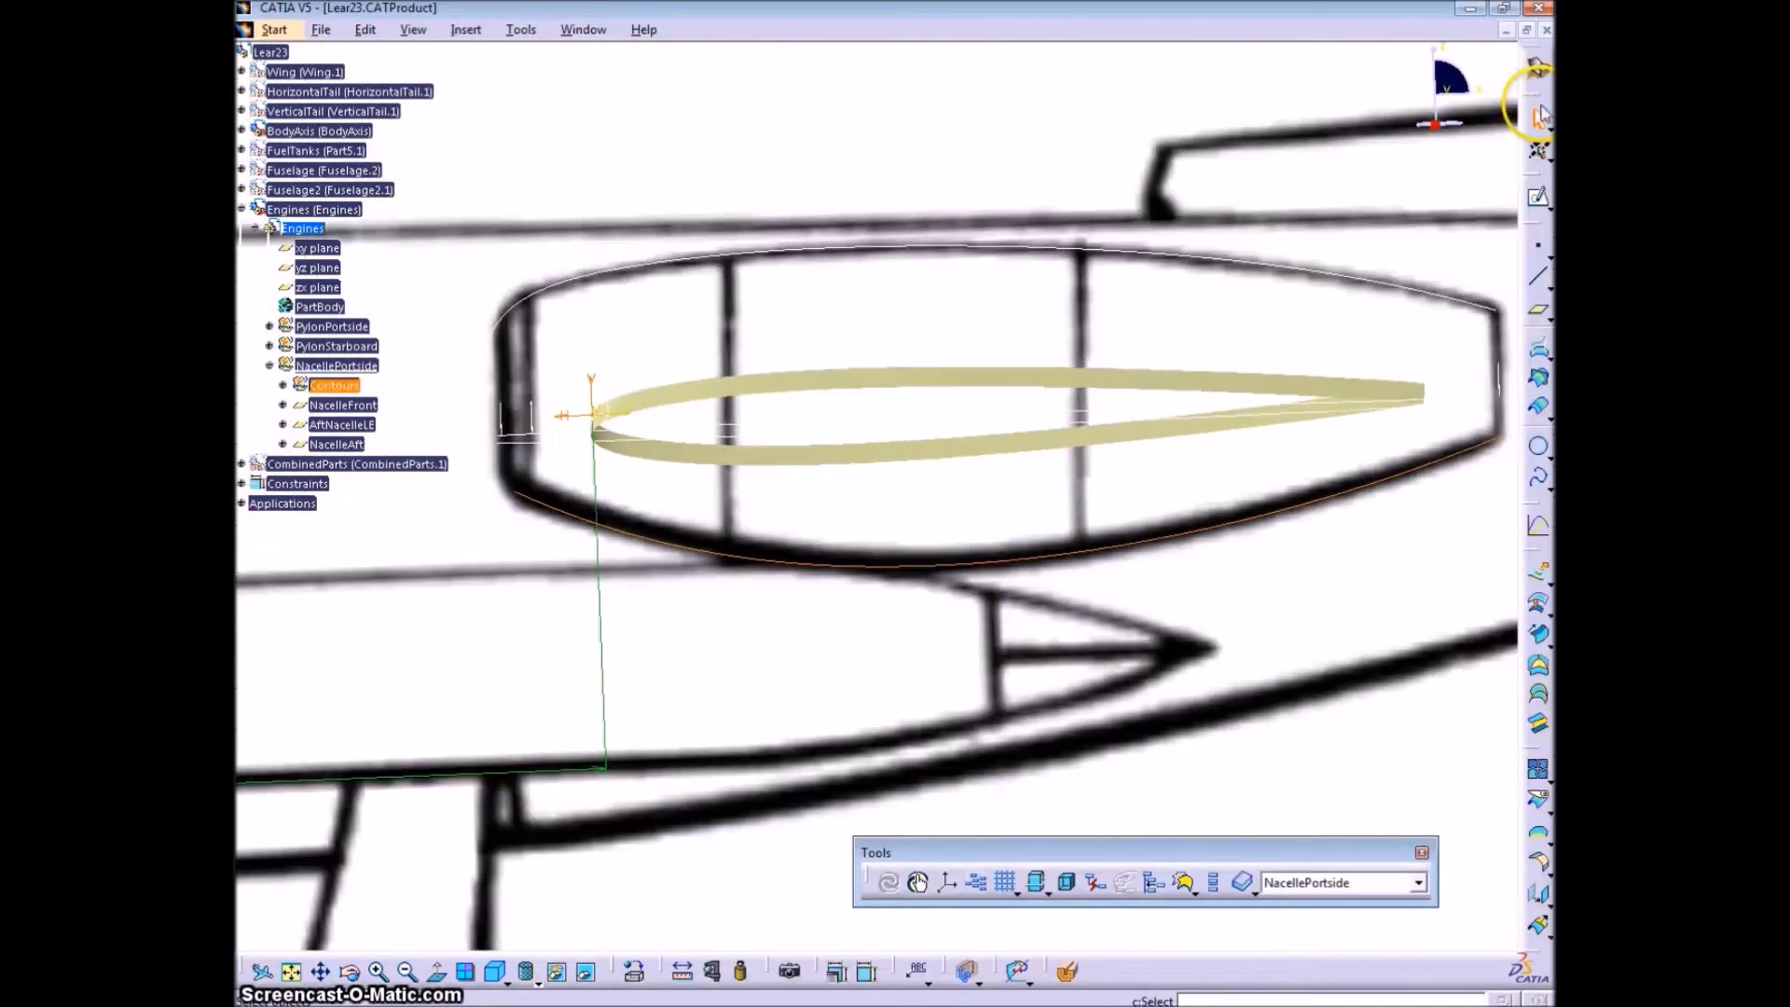
# - Open the TopViewContours sketch and project the AftNacelleLE and NacelleAft planes into it as construction lines
pyautogui.click(284, 385)
pyautogui.doubleClick(382, 408)
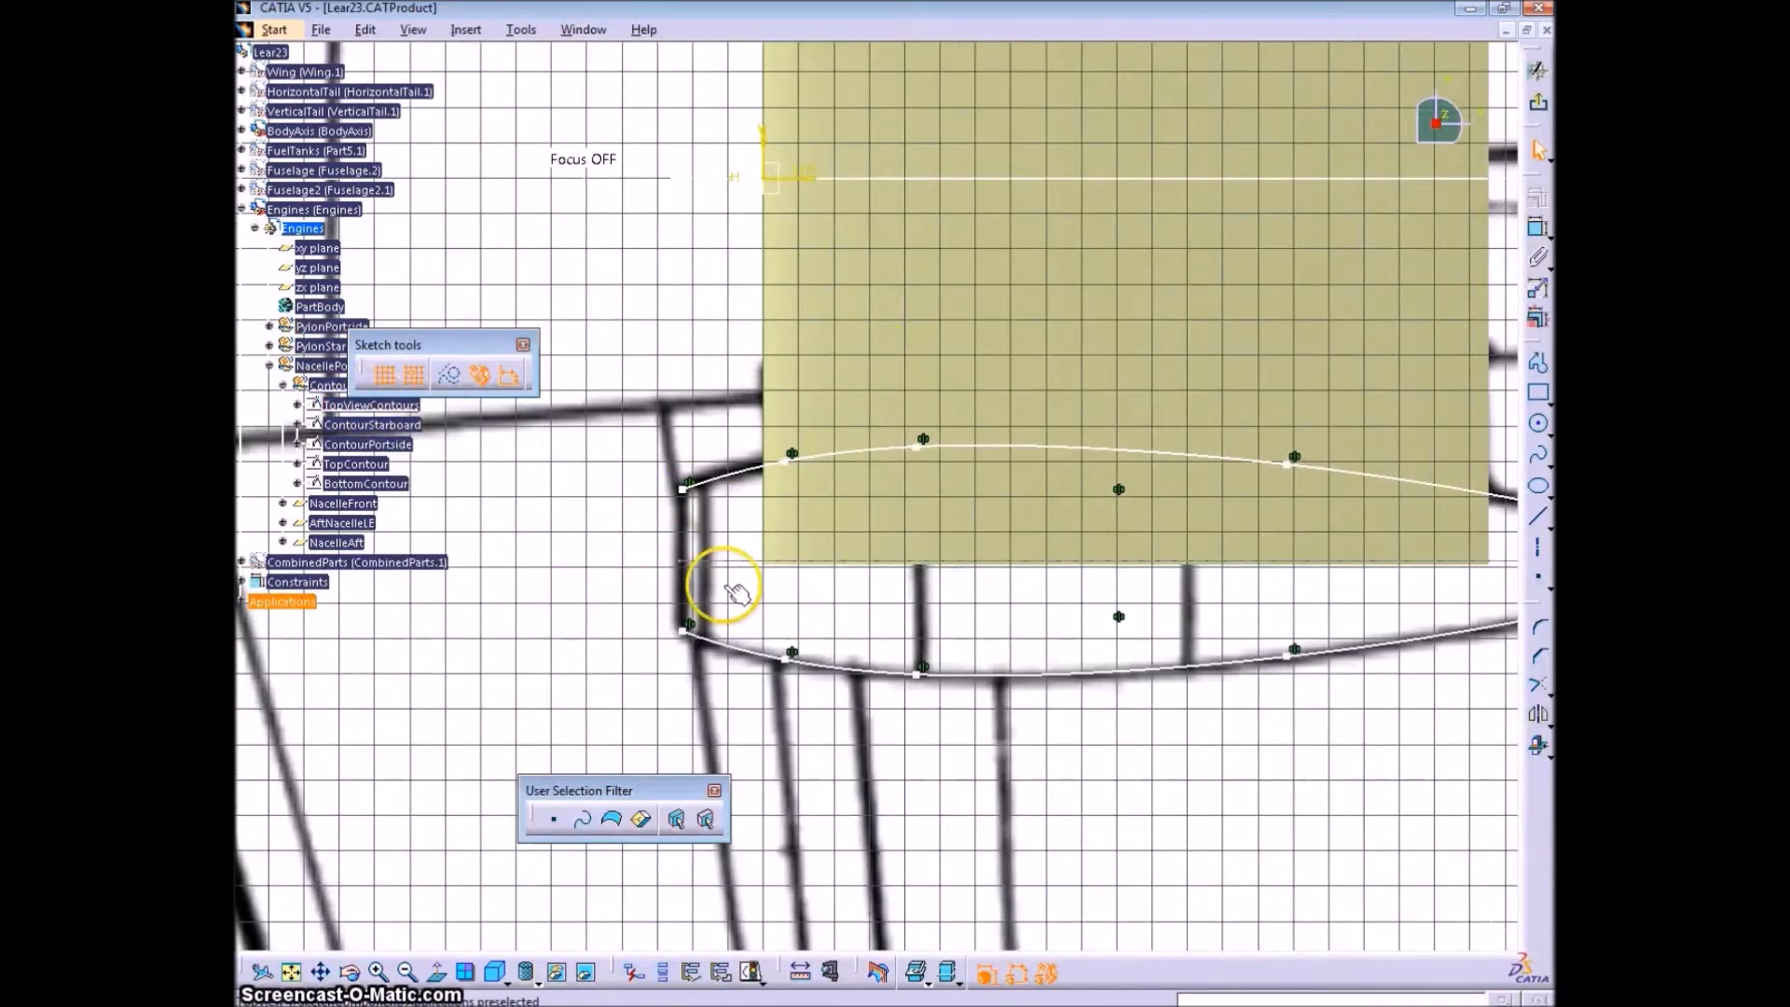
pyautogui.moveTo(690, 557)
pyautogui.mouseDown(button='middle')
pyautogui.moveTo(704, 615)
pyautogui.moveTo(688, 567)
pyautogui.mouseUp(button='middle')
pyautogui.click(1533, 746)
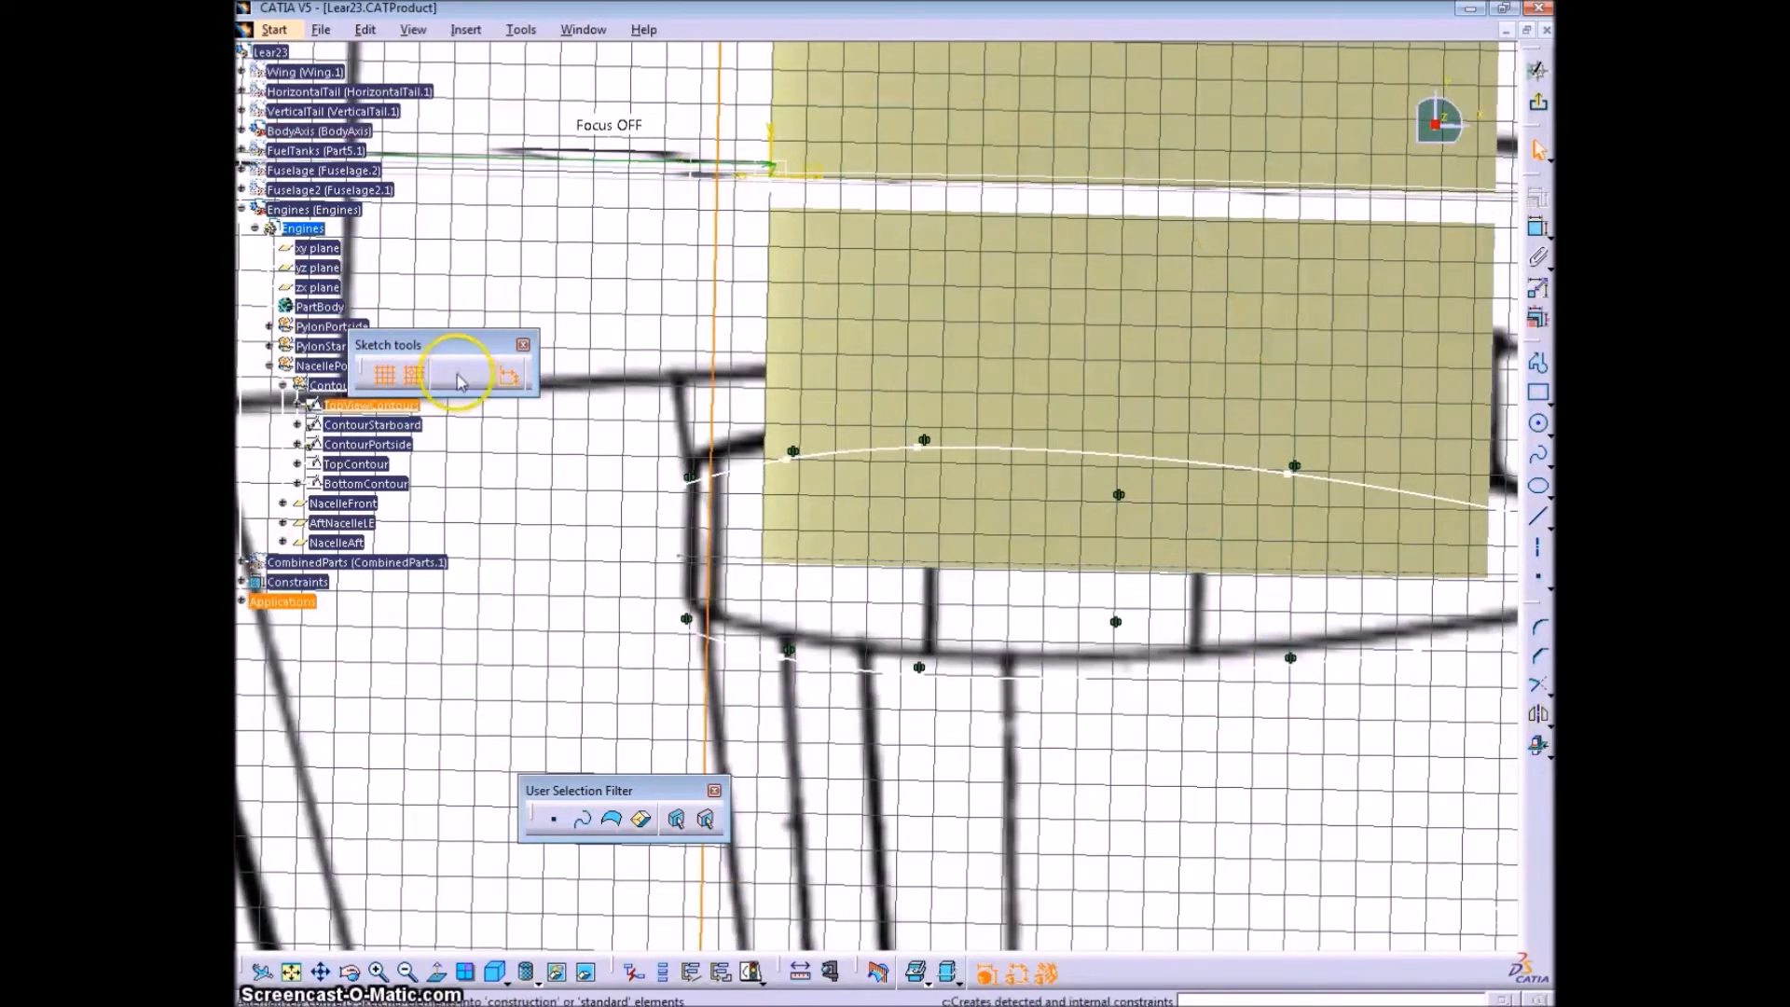
pyautogui.click(451, 375)
pyautogui.moveTo(1374, 276); pyautogui.dragTo(1025, 287, button='middle')
pyautogui.click(1210, 207)
pyautogui.keyDown('ctrl'); pyautogui.moveTo(1100, 718); pyautogui.dragTo(1263, 591, button='middle'); pyautogui.keyUp('ctrl')
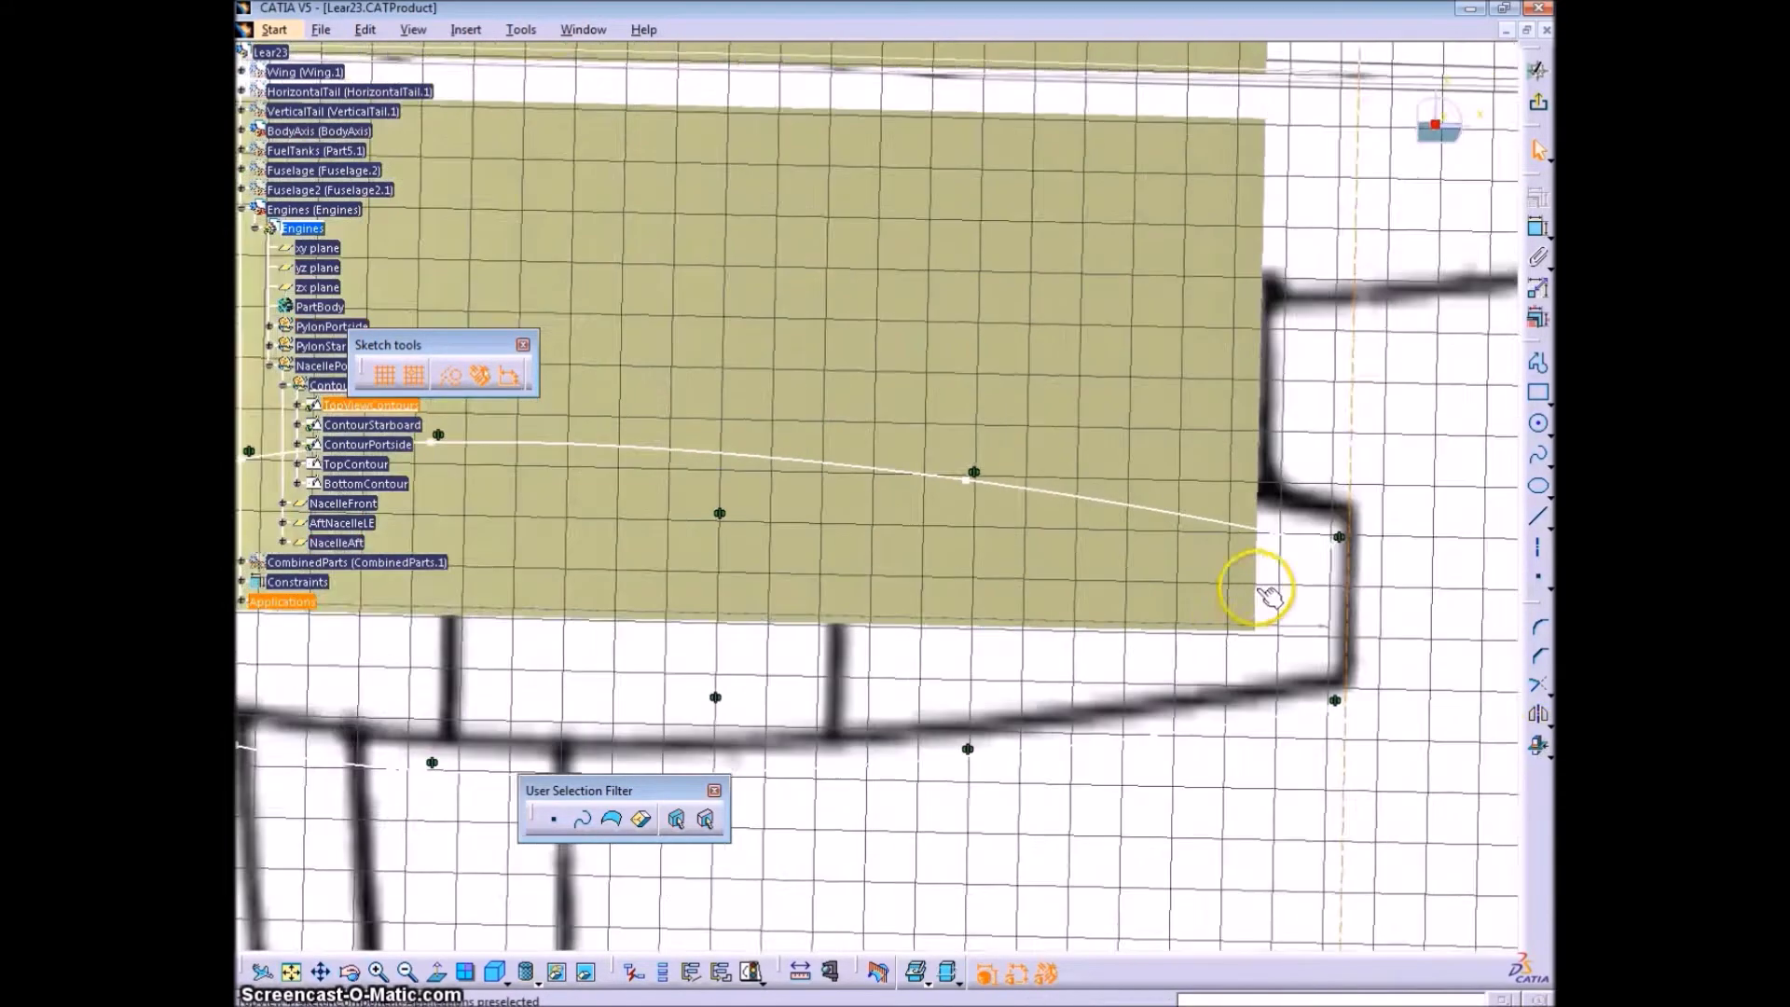
# - Constrain the inboard top-view contour's rear endpoint to coincide with the projected NacelleAft line
pyautogui.moveTo(1336, 544); pyautogui.dragTo(1204, 500, button='middle')
pyautogui.click(508, 980)
pyautogui.click(516, 890)
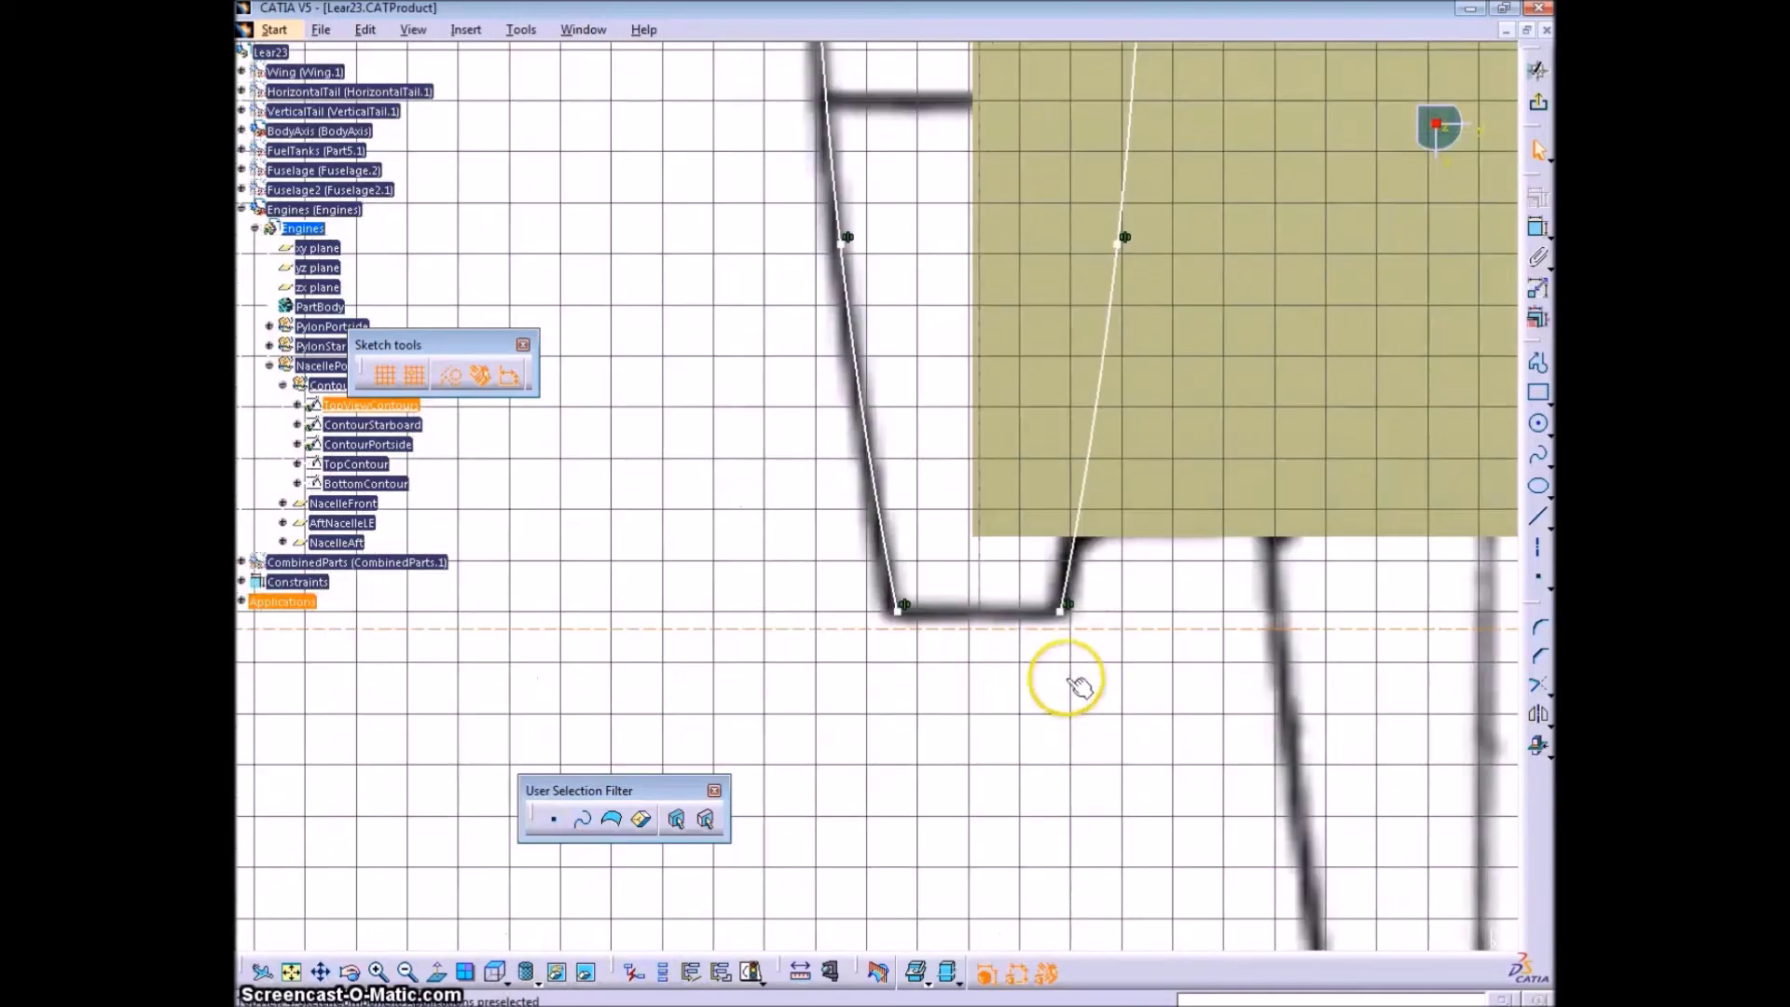
pyautogui.click(1537, 227)
pyautogui.click(1138, 629)
pyautogui.click(1059, 612)
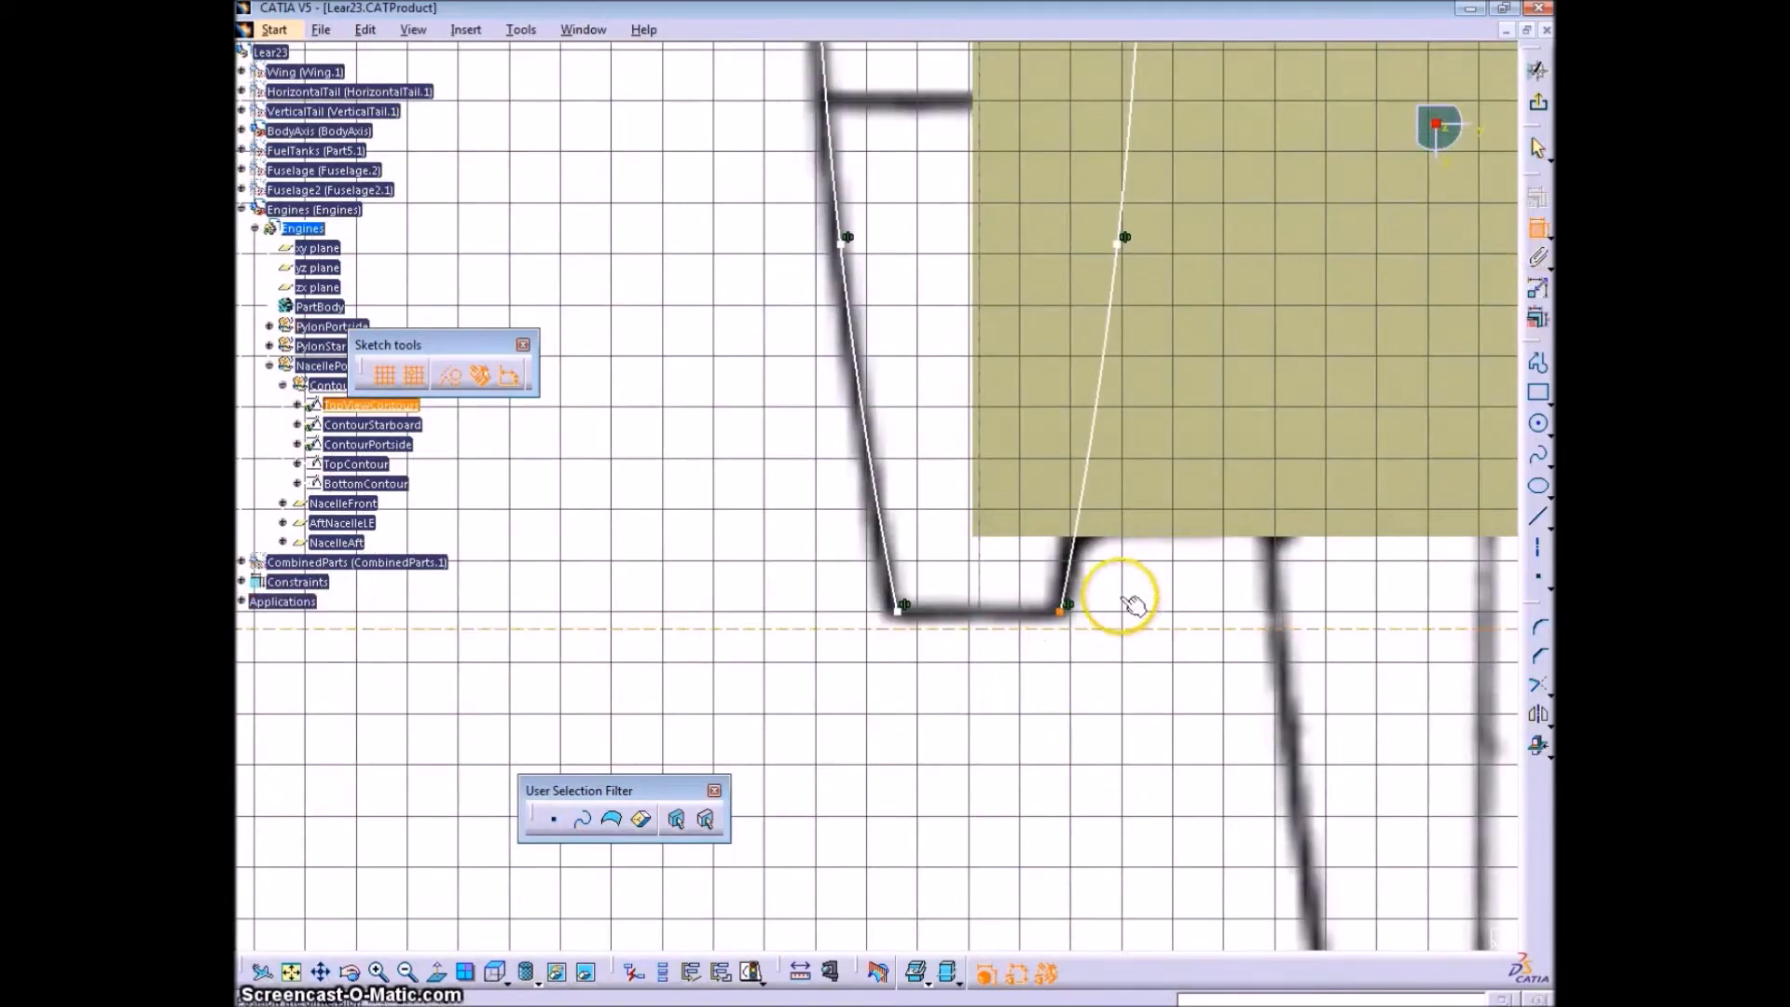
pyautogui.rightClick(1132, 593)
pyautogui.click(1187, 811)
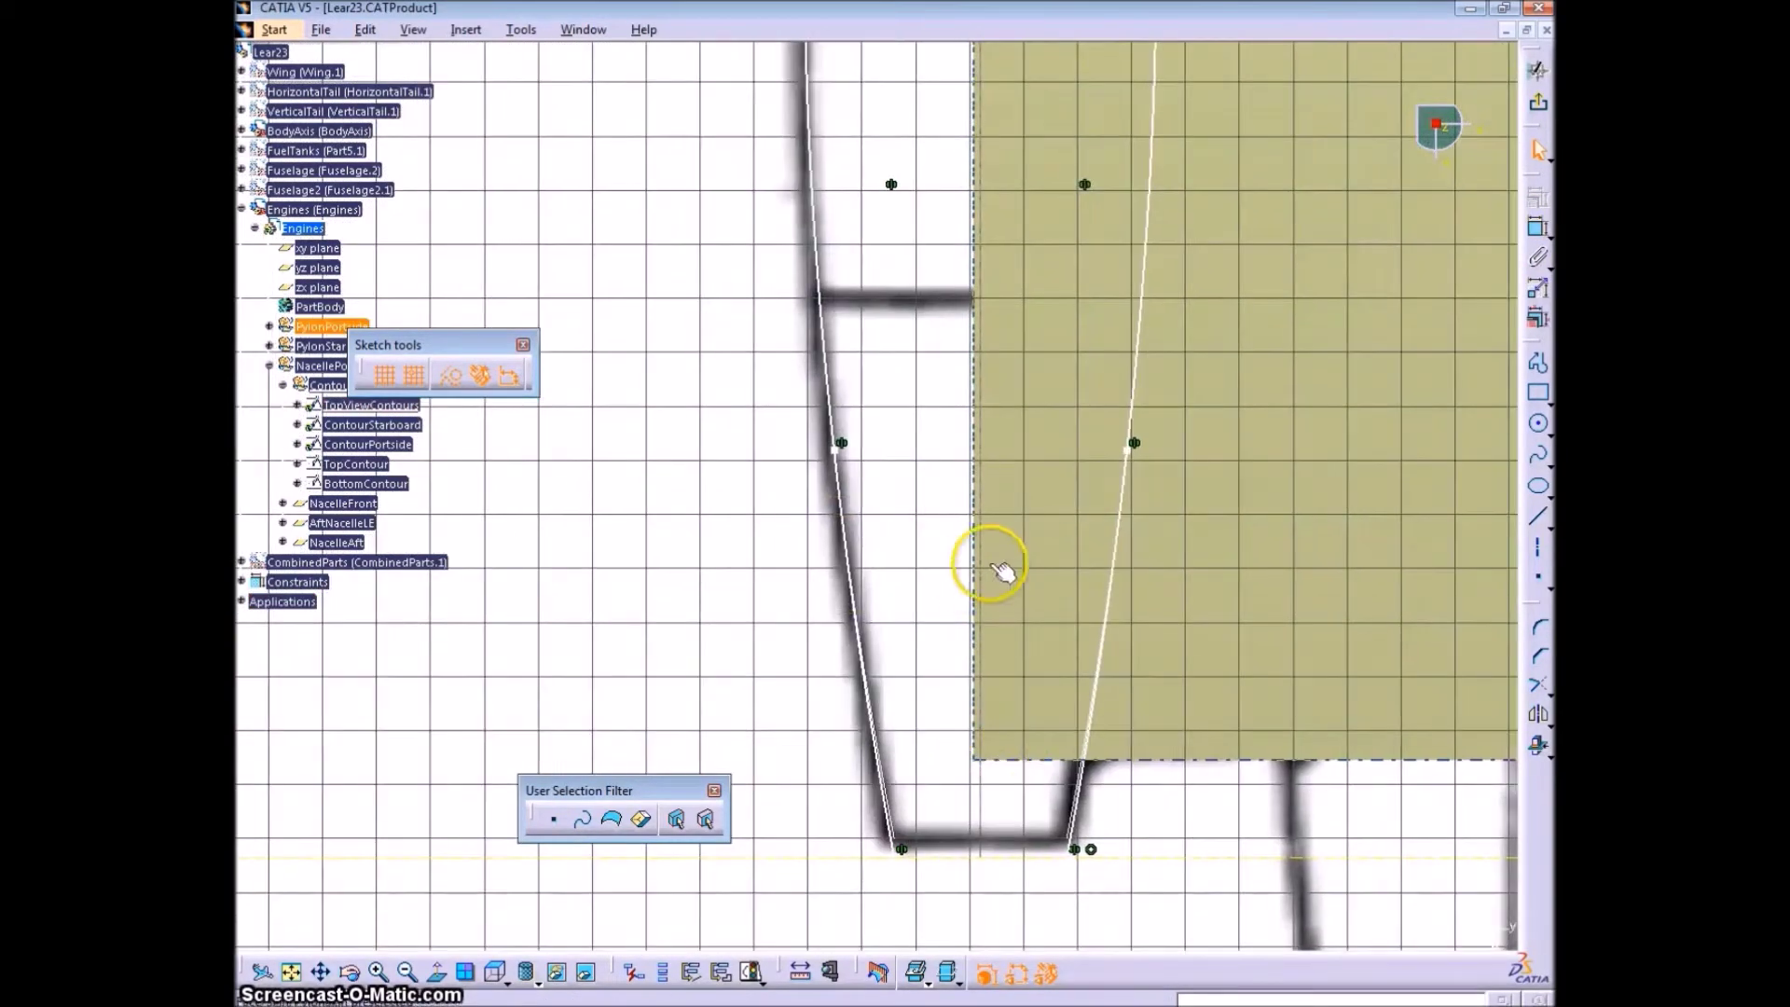
# - Constrain the top-view contours' symmetry axis perpendicular to the projected NacelleAft line and exit the sketch
pyautogui.moveTo(996, 565); pyautogui.dragTo(998, 792, button='middle')
pyautogui.moveTo(955, 400); pyautogui.dragTo(927, 626, button='middle')
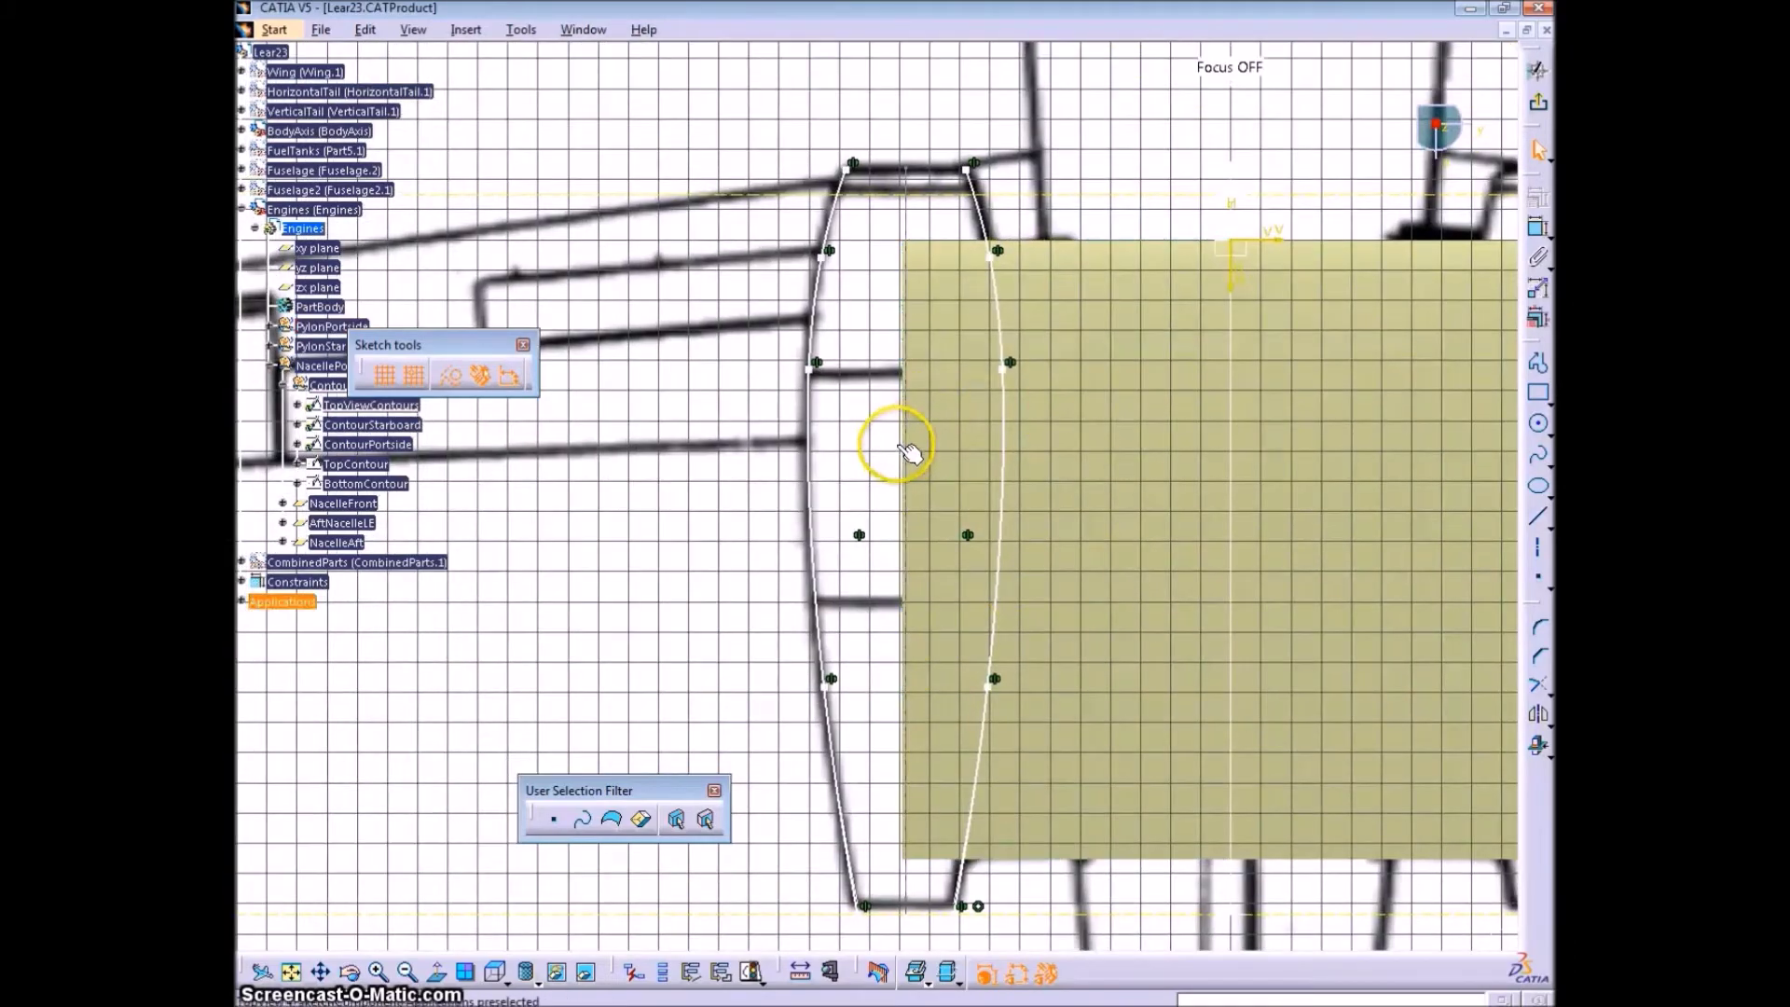
pyautogui.moveTo(1063, 915); pyautogui.dragTo(1087, 690, button='middle')
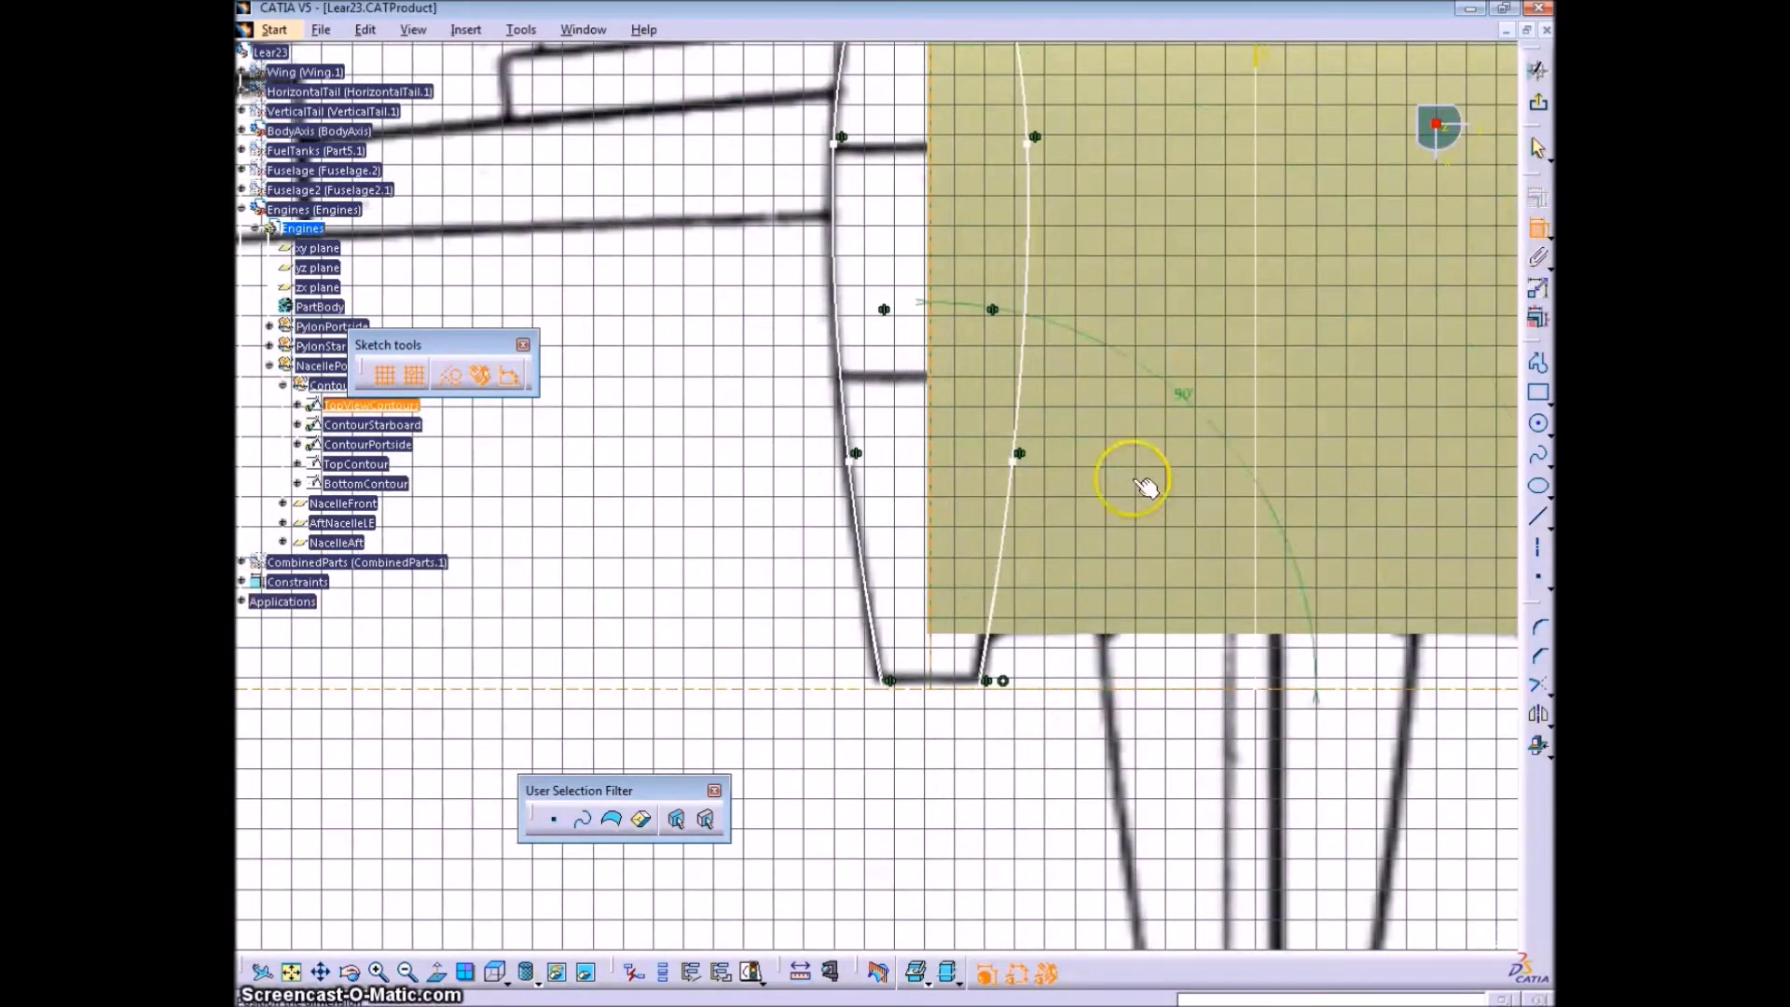
pyautogui.rightClick(1096, 531)
pyautogui.click(1139, 714)
pyautogui.moveTo(881, 601)
pyautogui.mouseDown(button='middle')
pyautogui.moveTo(745, 346)
pyautogui.moveTo(1031, 619)
pyautogui.moveTo(1119, 583)
pyautogui.mouseUp(button='middle')
pyautogui.click(565, 975)
pyautogui.click(625, 964)
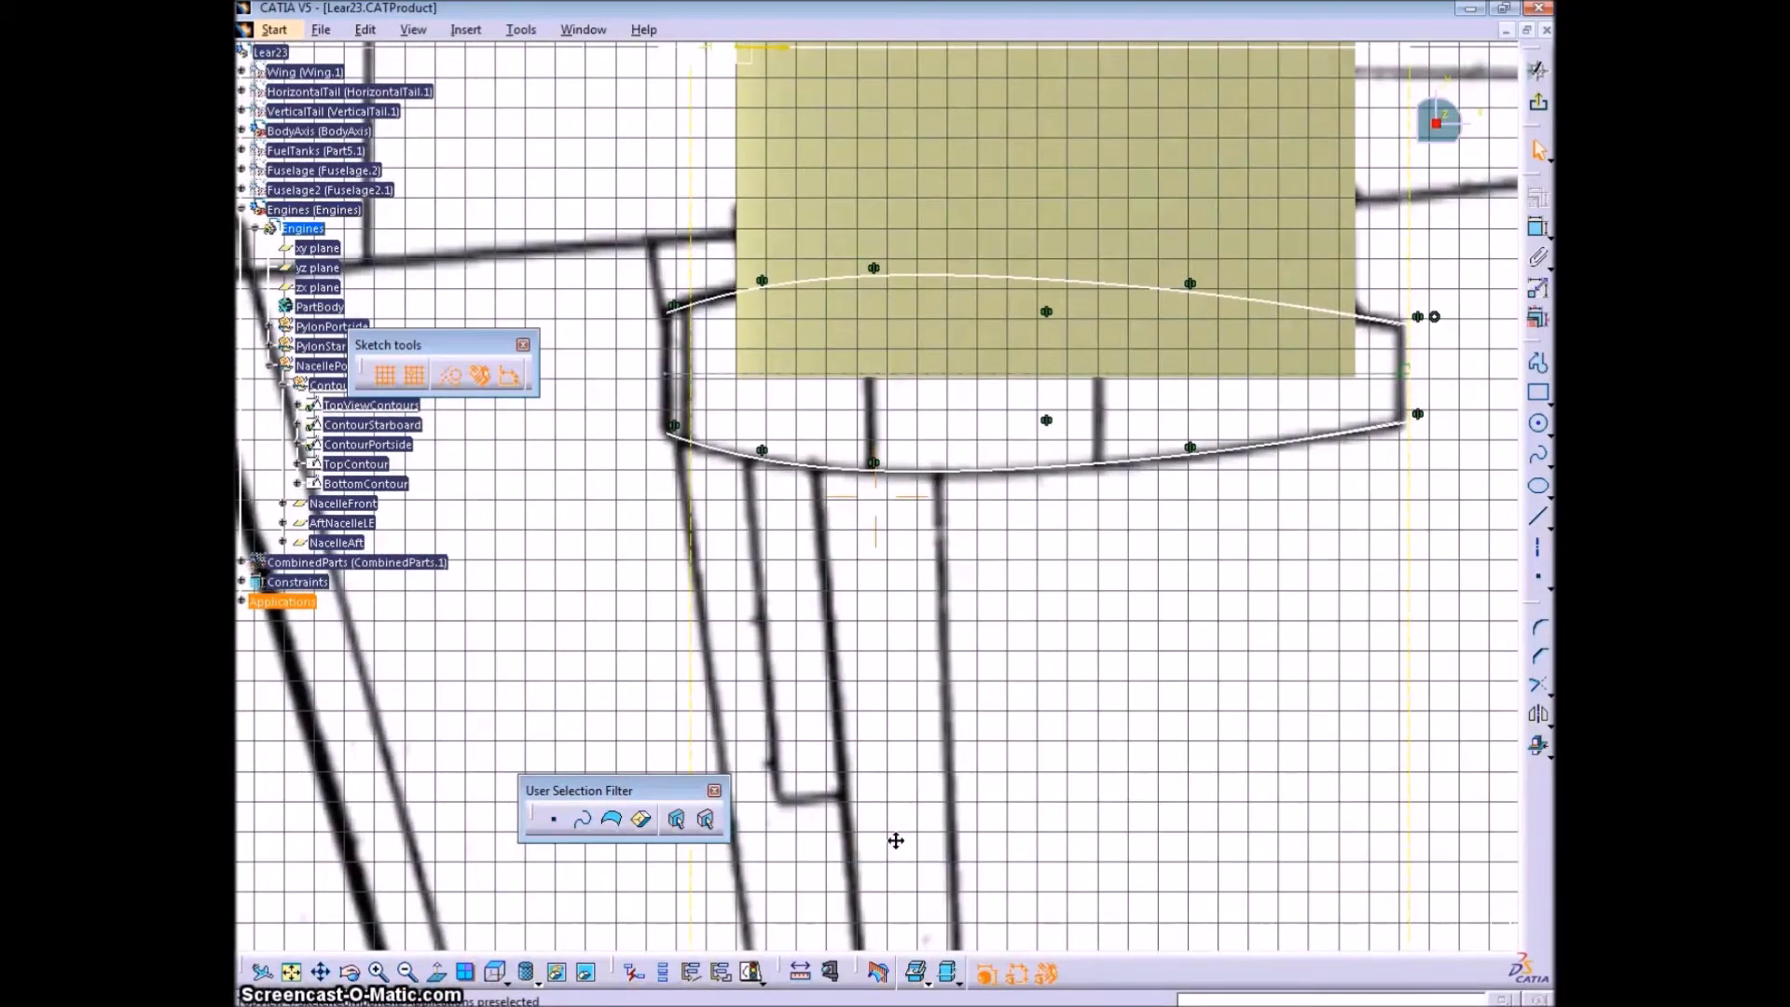
pyautogui.click(1538, 70)
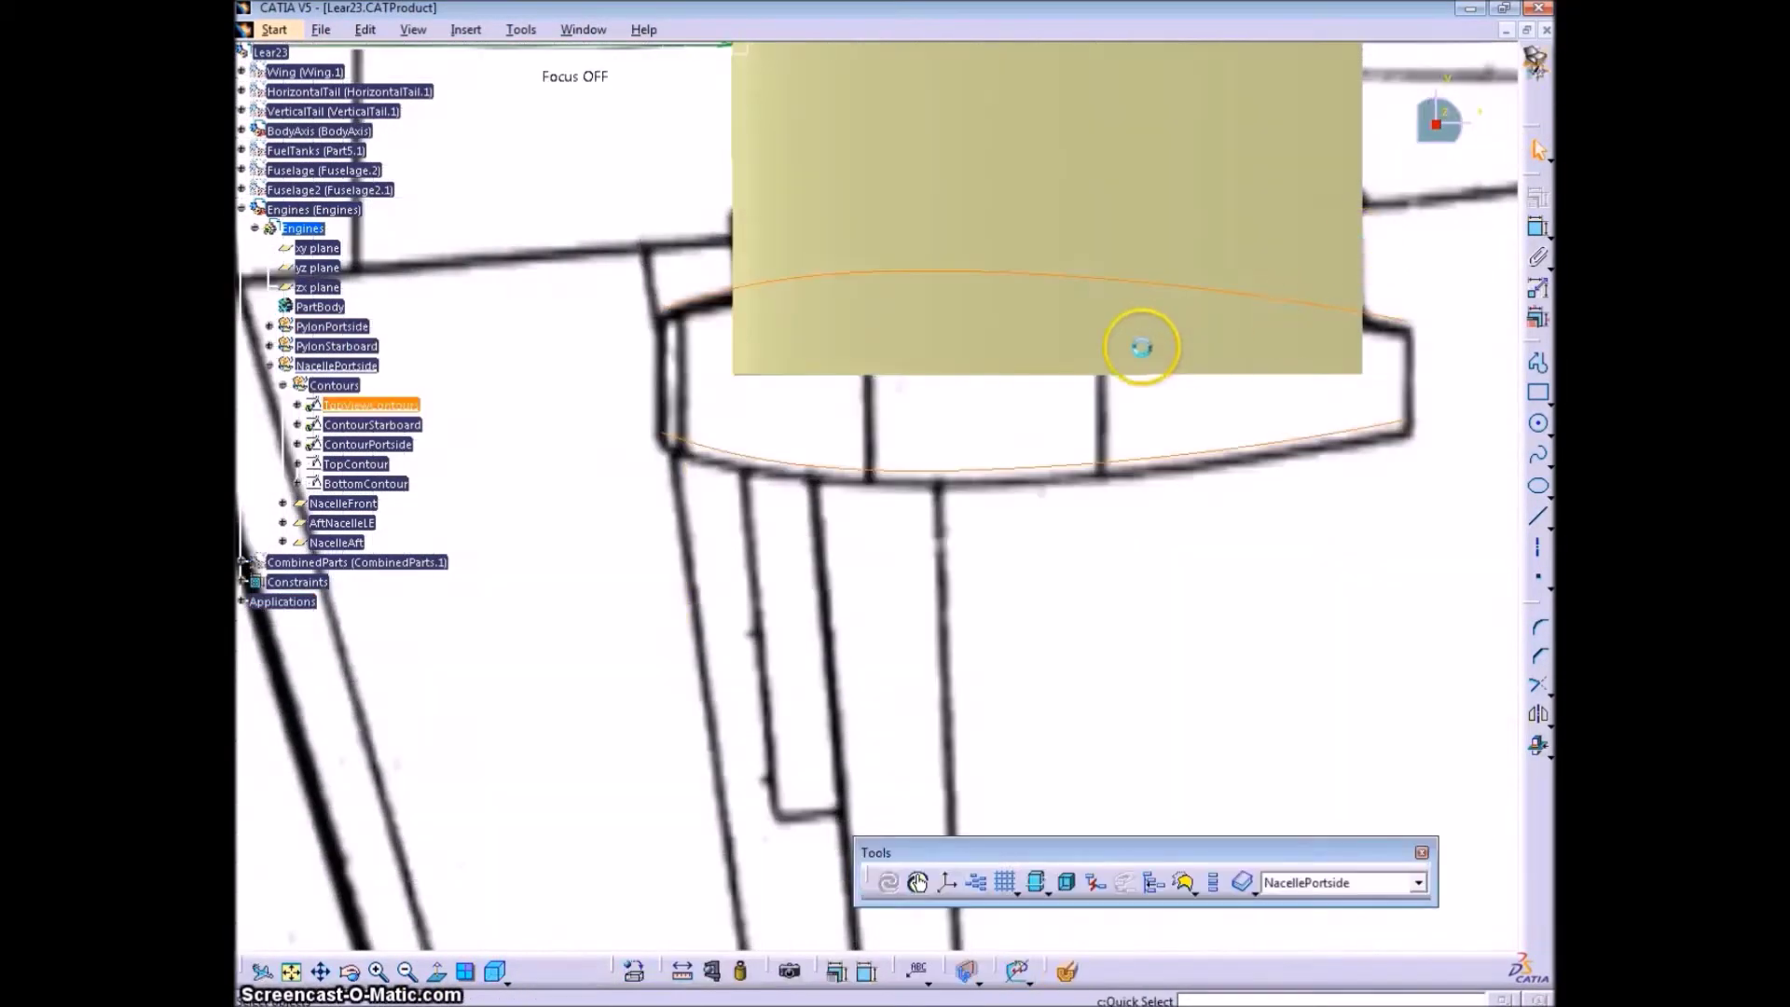
# - Insert a new geometrical set named TrimmedContours inside the Contours set of NacellePortside
pyautogui.moveTo(1031, 591)
pyautogui.mouseDown(button='middle')
pyautogui.moveTo(1019, 439)
pyautogui.moveTo(987, 623)
pyautogui.moveTo(1007, 579)
pyautogui.mouseUp(button='middle')
pyautogui.click(334, 365)
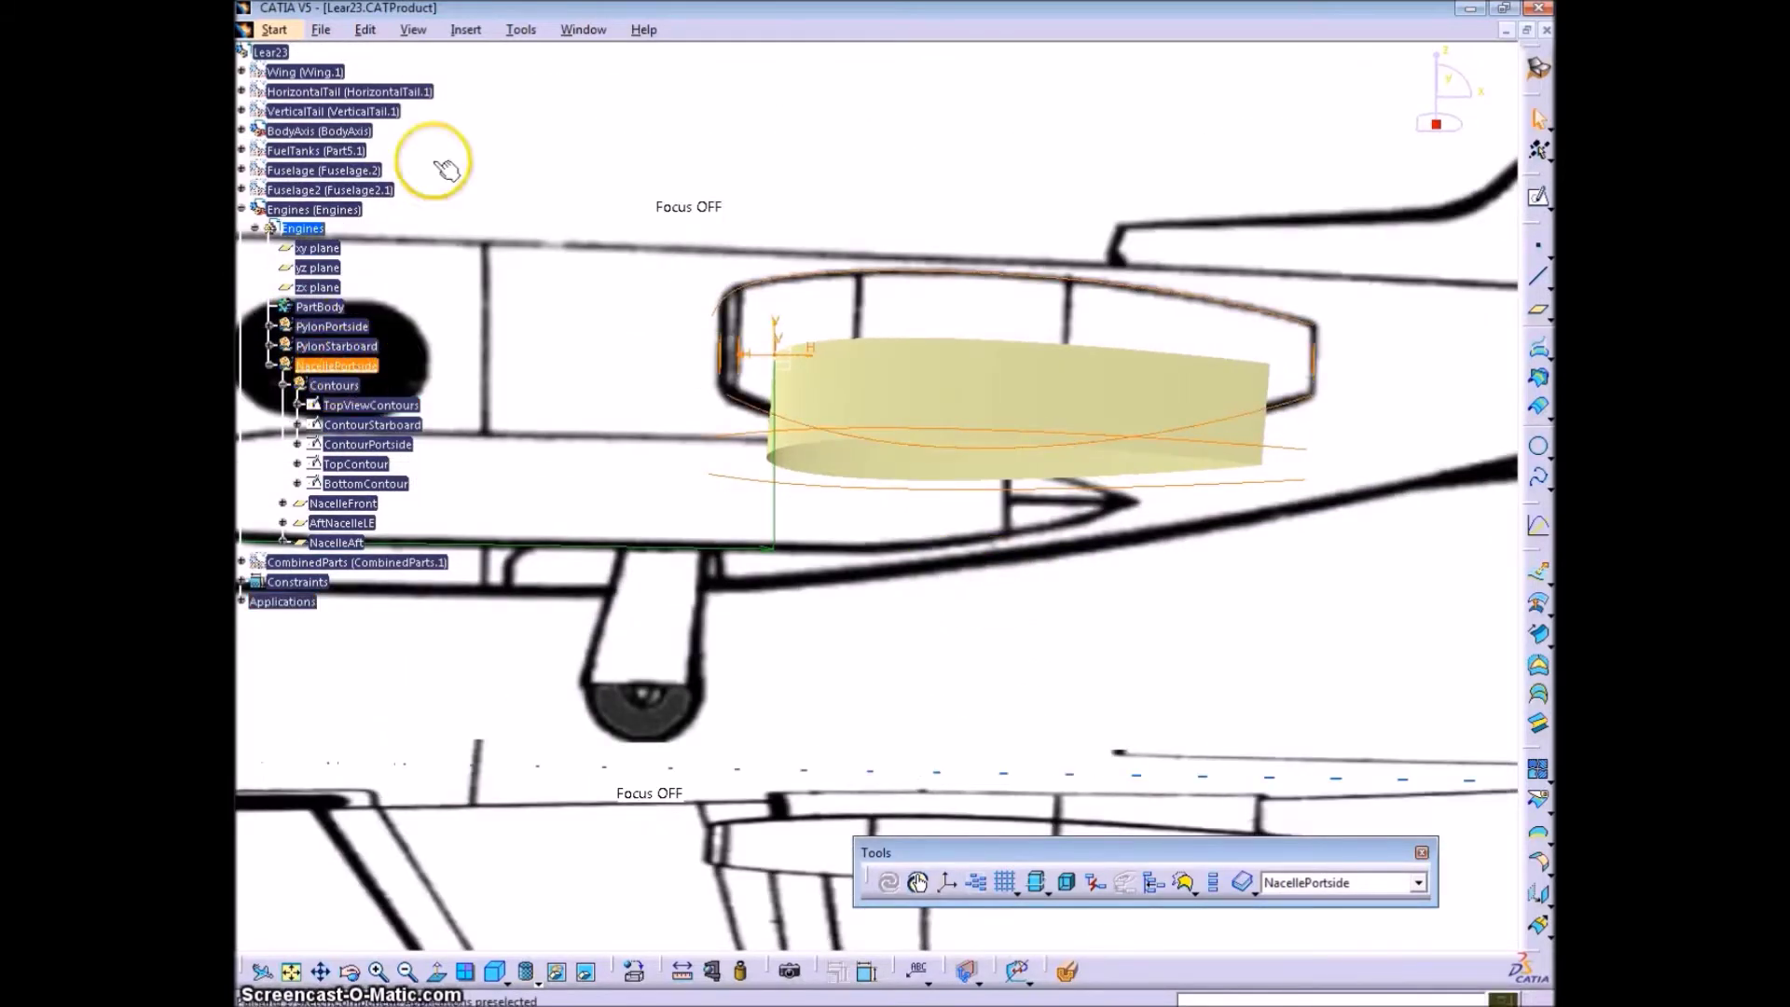
pyautogui.click(466, 29)
pyautogui.click(519, 129)
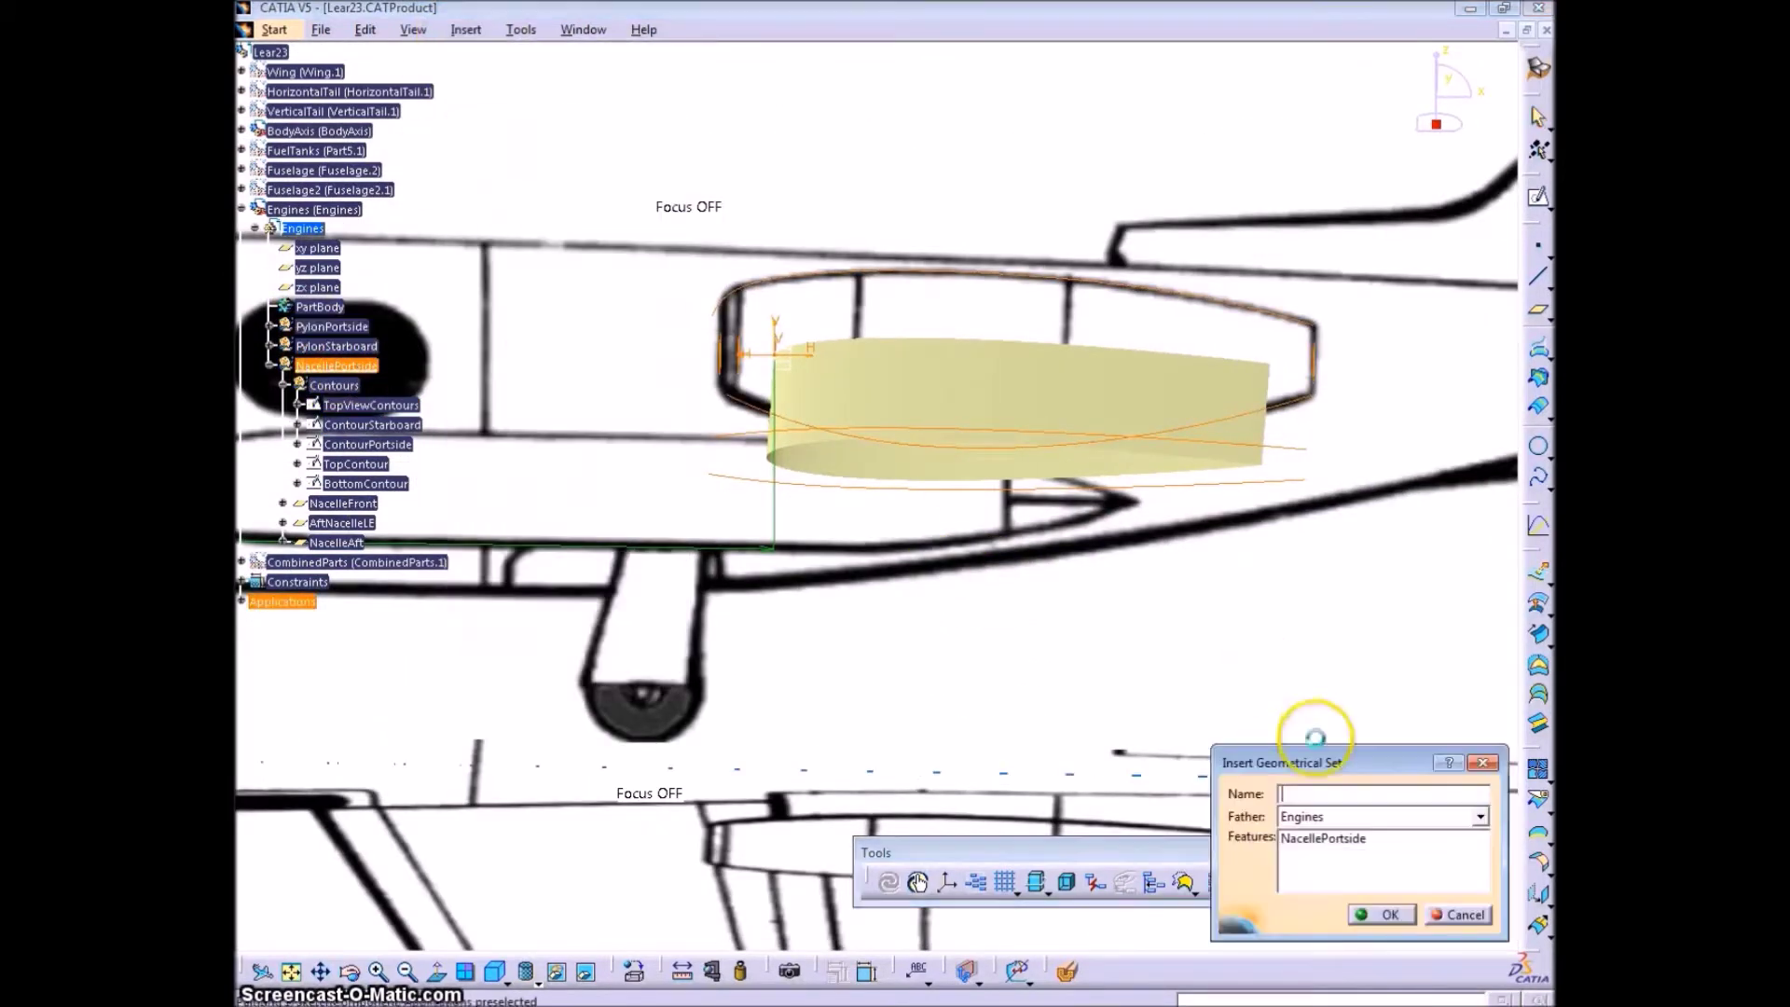
pyautogui.click(1480, 818)
pyautogui.click(1356, 871)
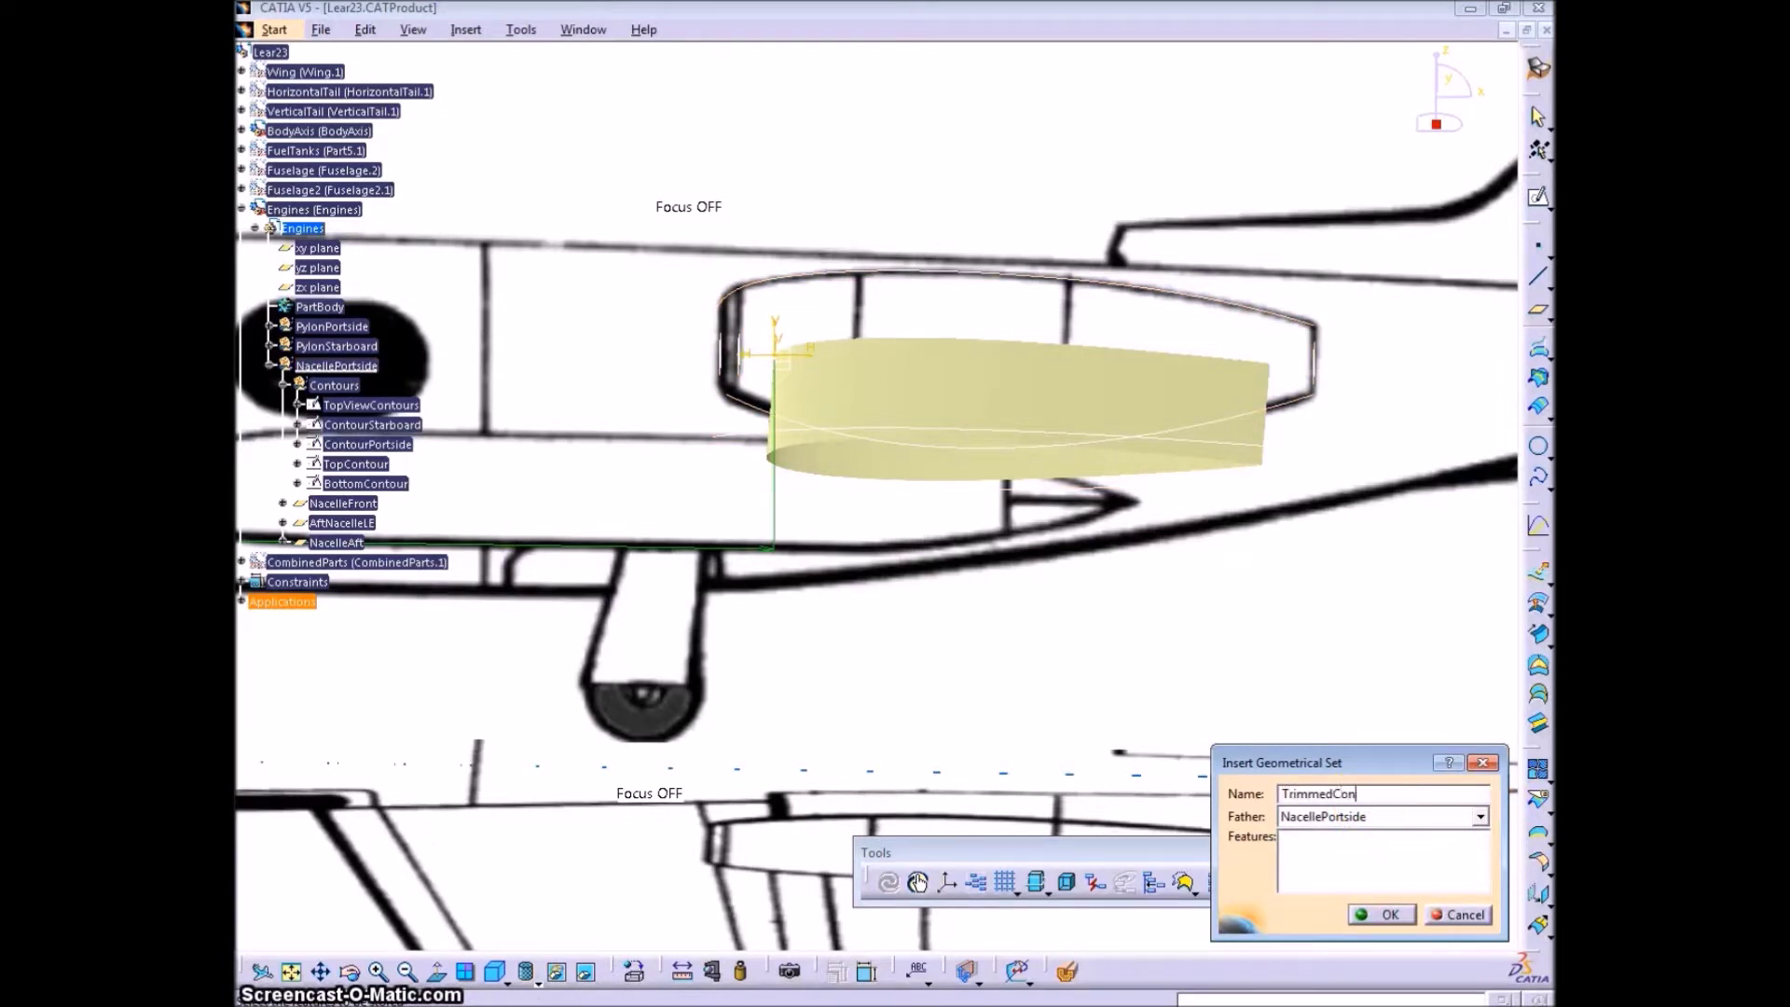
pyautogui.click(1382, 914)
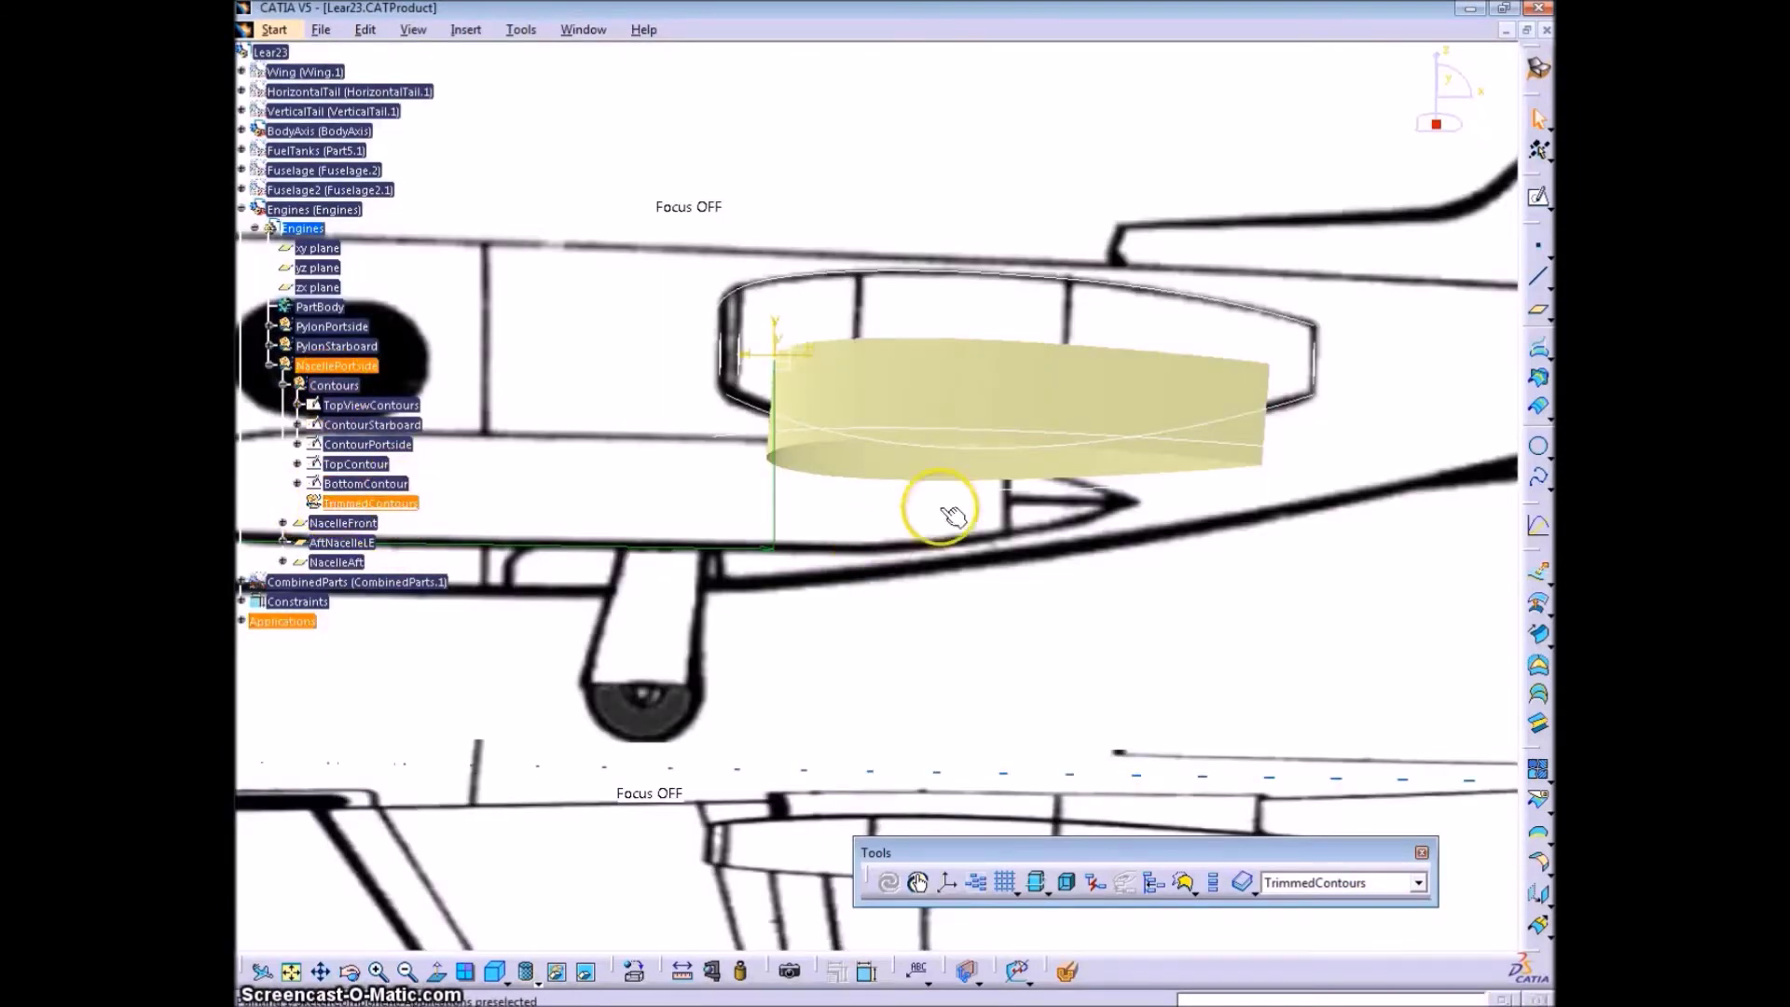
# - Hide the side-view reference drawing behind the nacelle contours
pyautogui.moveTo(757, 401); pyautogui.dragTo(793, 213, button='middle')
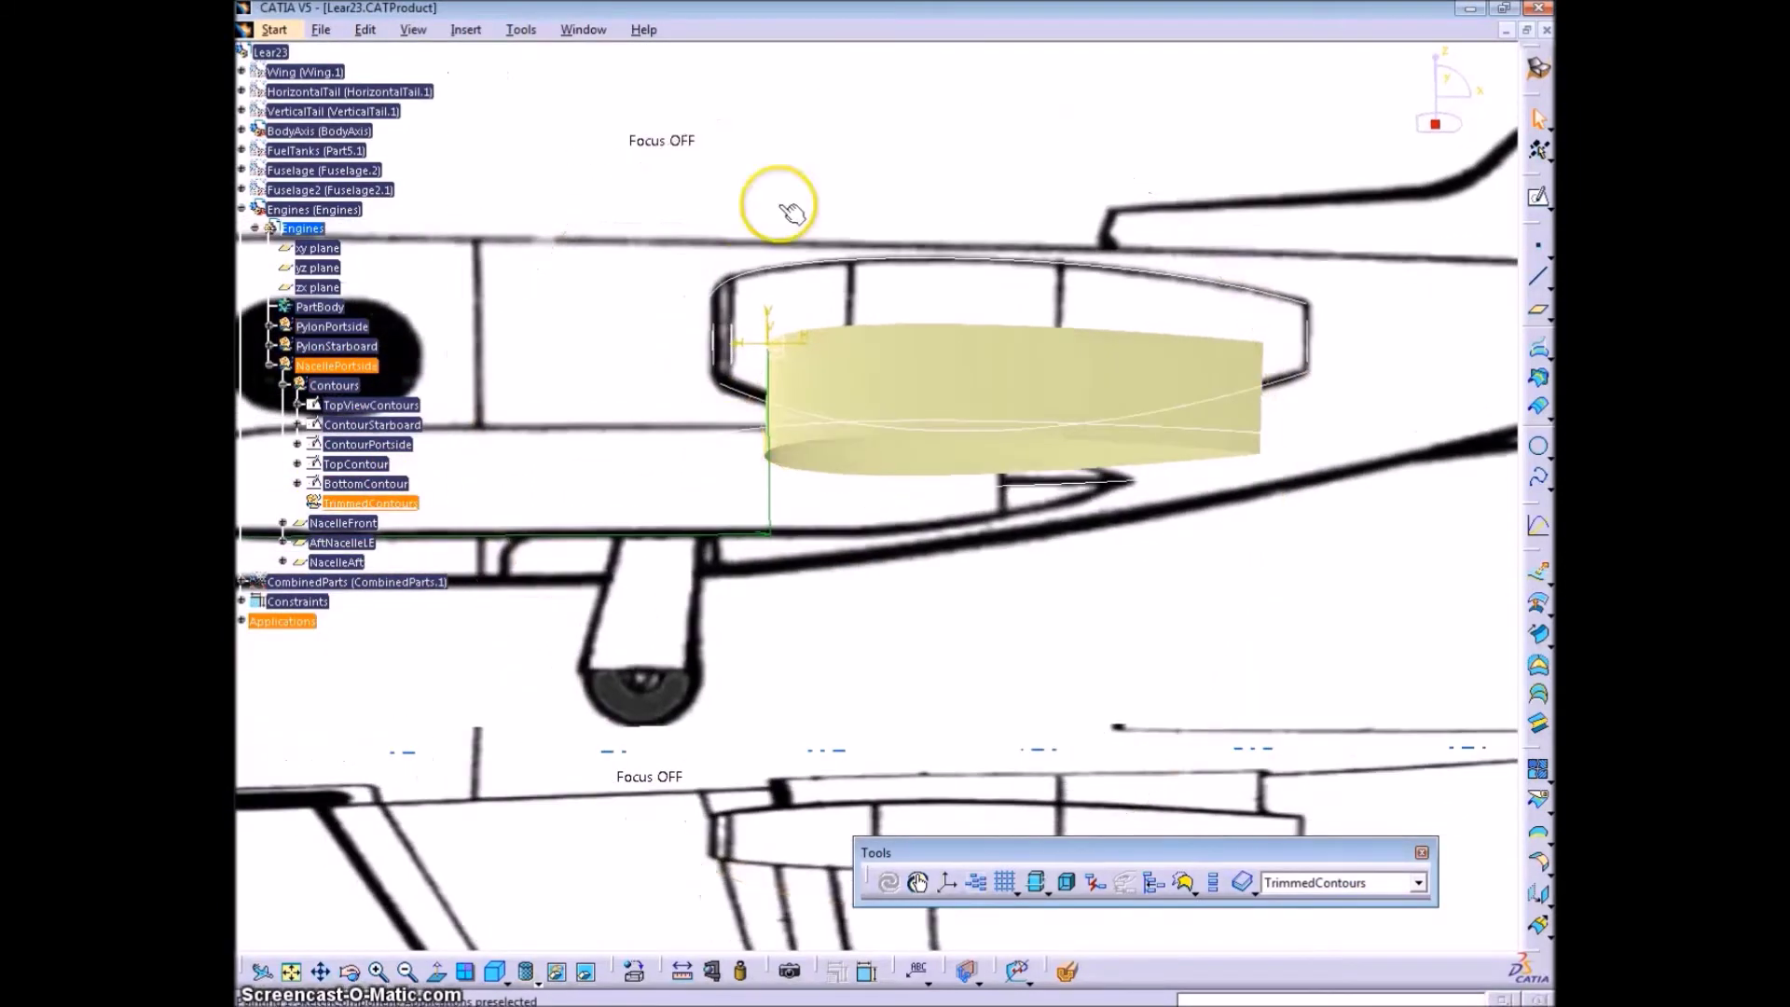
pyautogui.moveTo(792, 372); pyautogui.dragTo(794, 279, button='middle')
pyautogui.rightClick(795, 274)
pyautogui.click(846, 341)
pyautogui.moveTo(844, 505); pyautogui.dragTo(844, 385, button='middle')
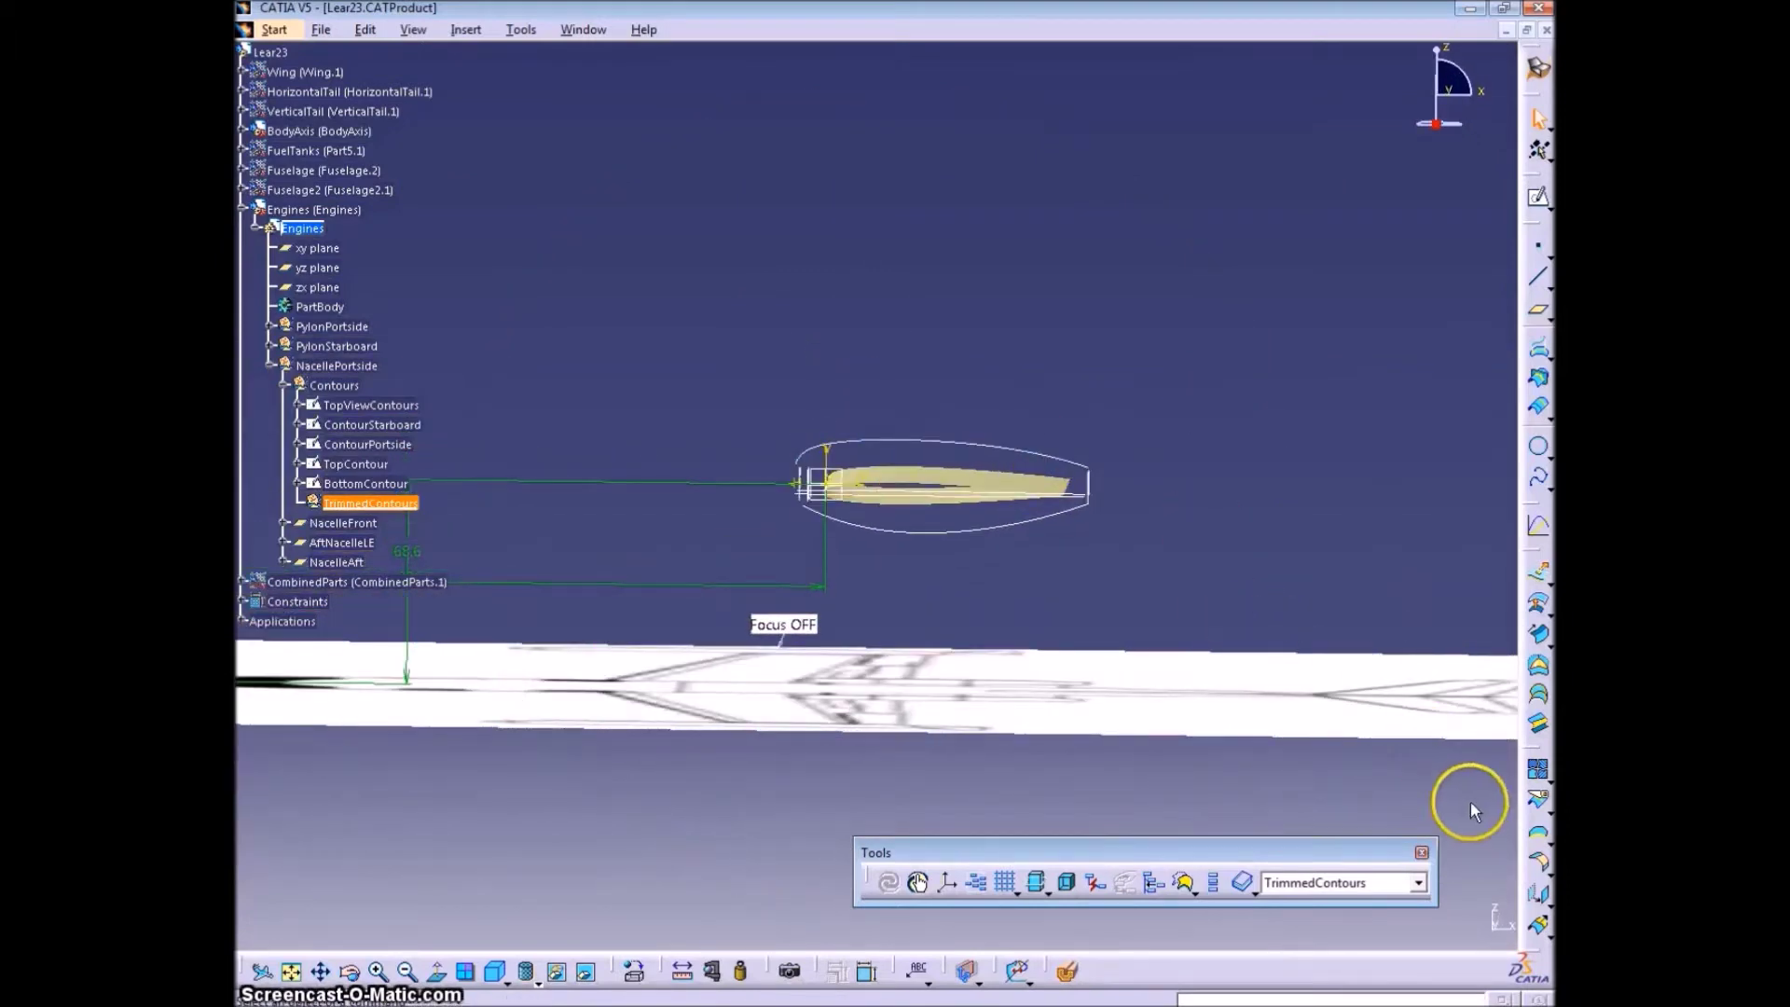
# - Split TopContour using the AftNacelleLE and NacelleAft planes as cutting elements
pyautogui.click(1539, 805)
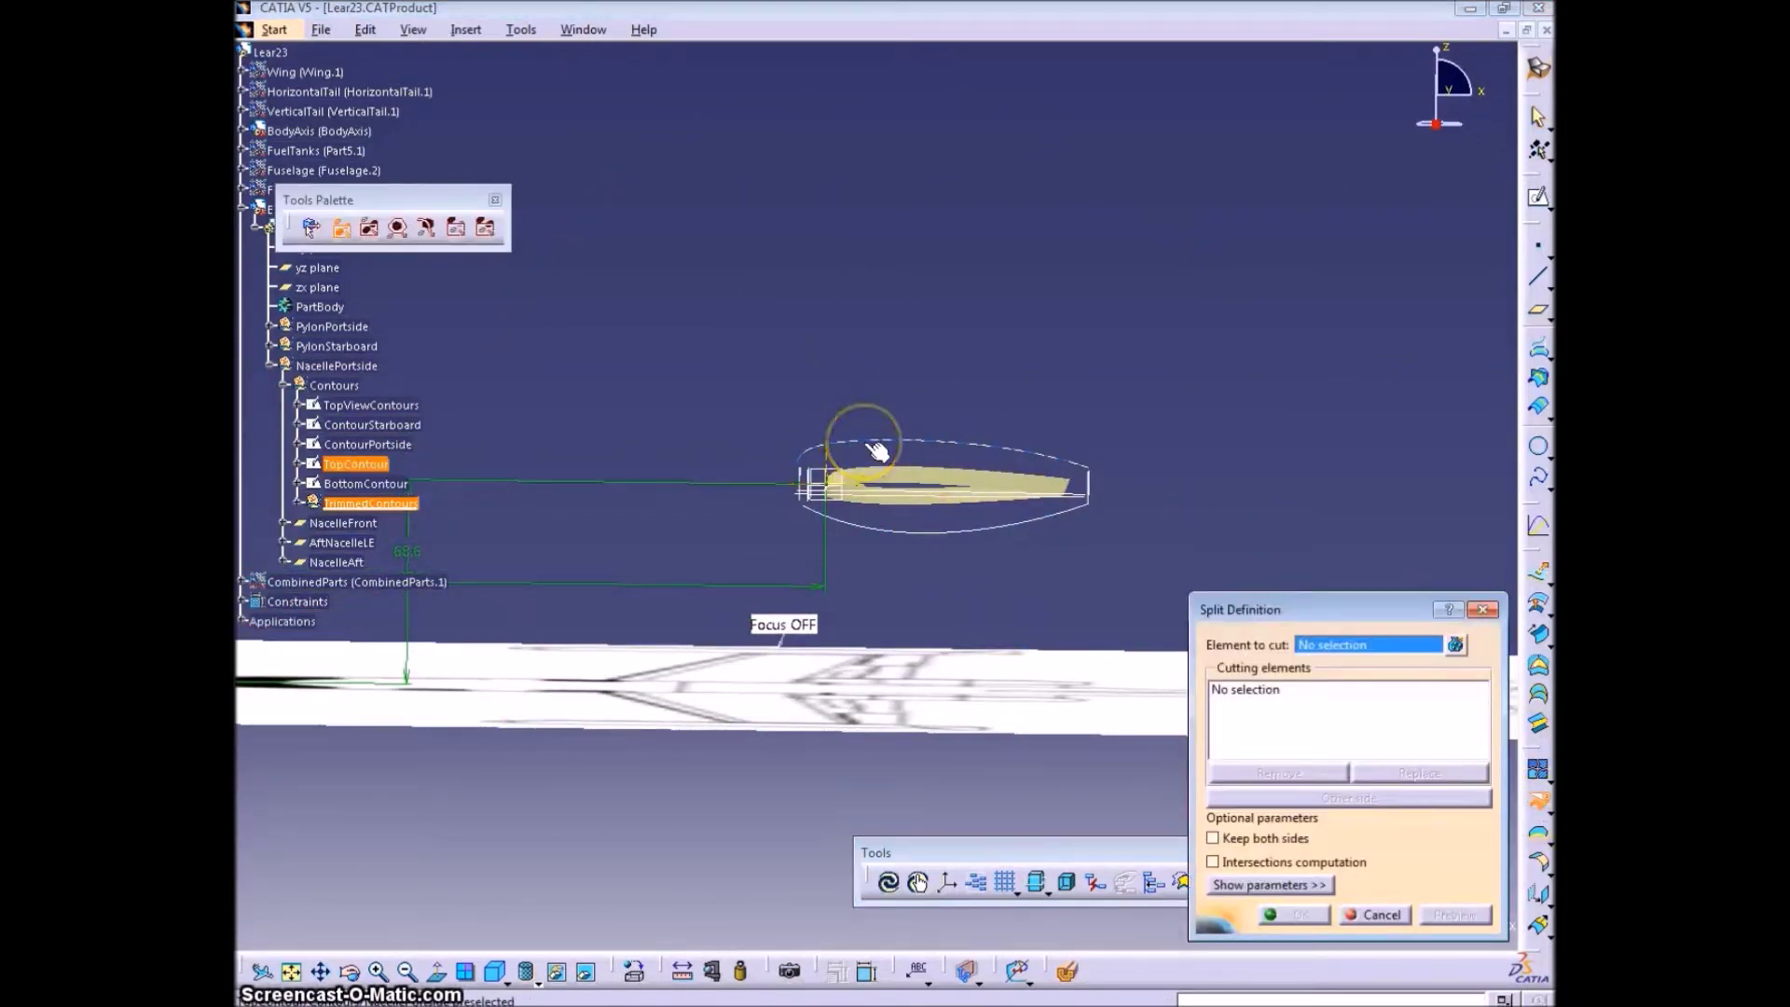
pyautogui.click(876, 452)
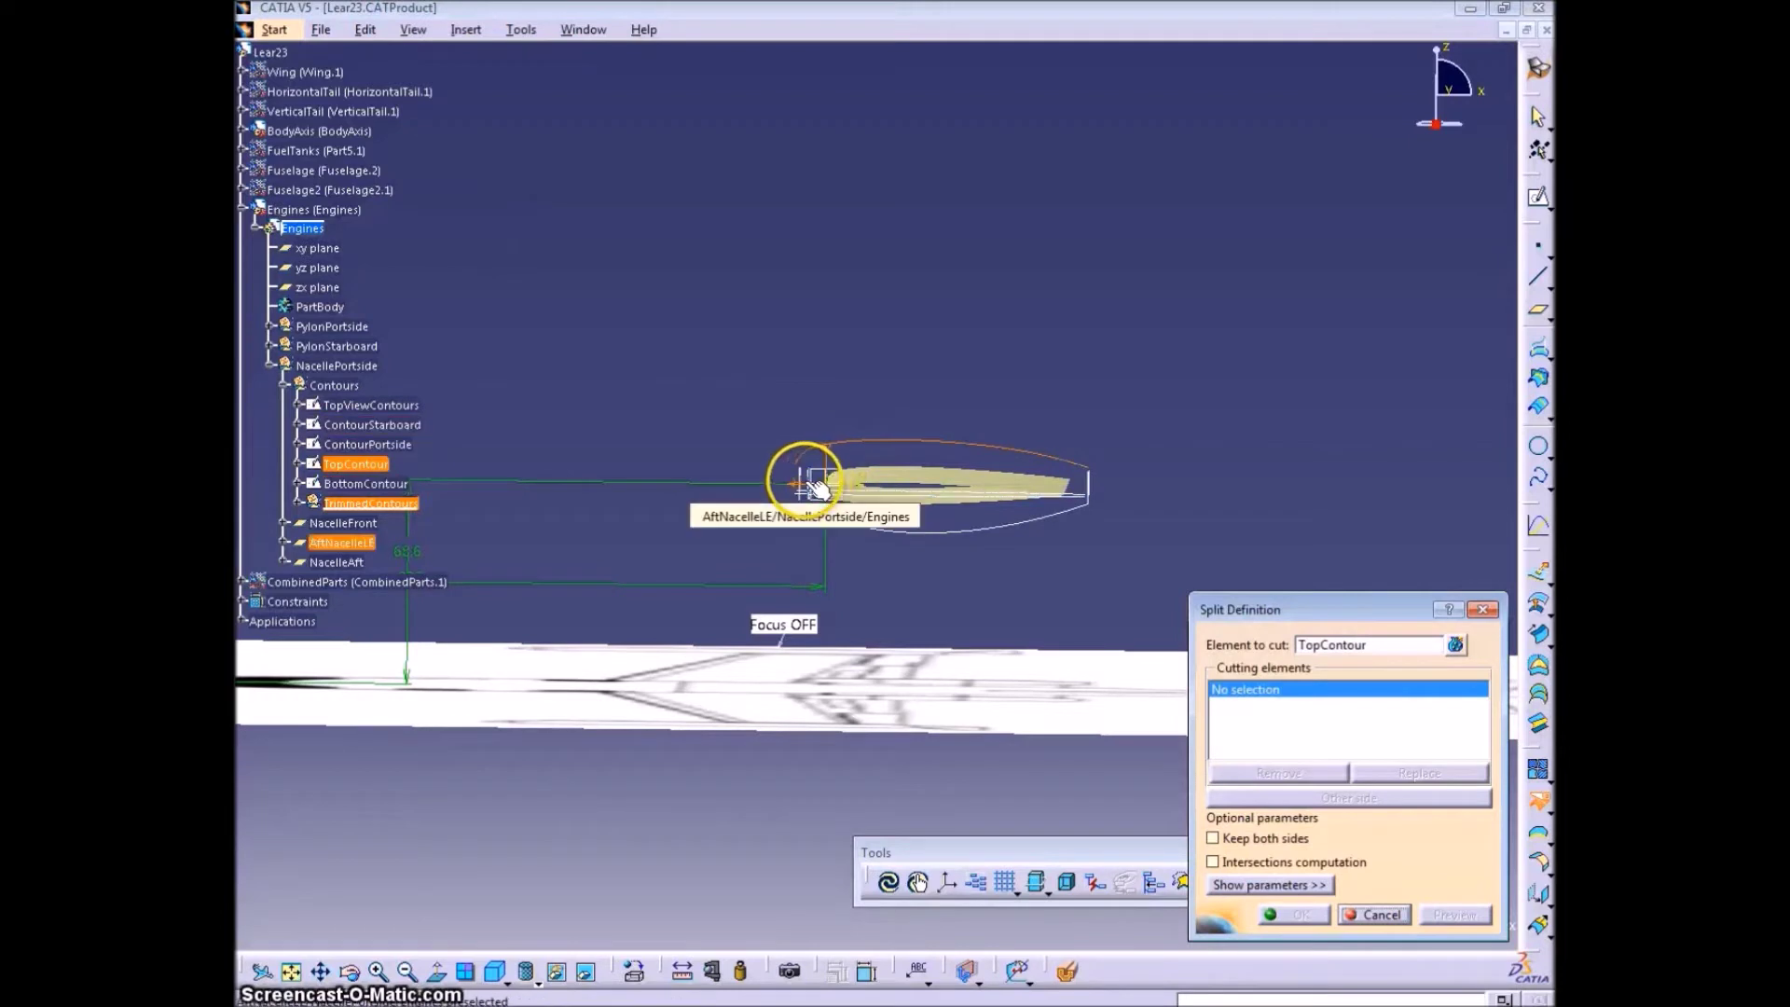
pyautogui.click(802, 483)
pyautogui.click(1087, 485)
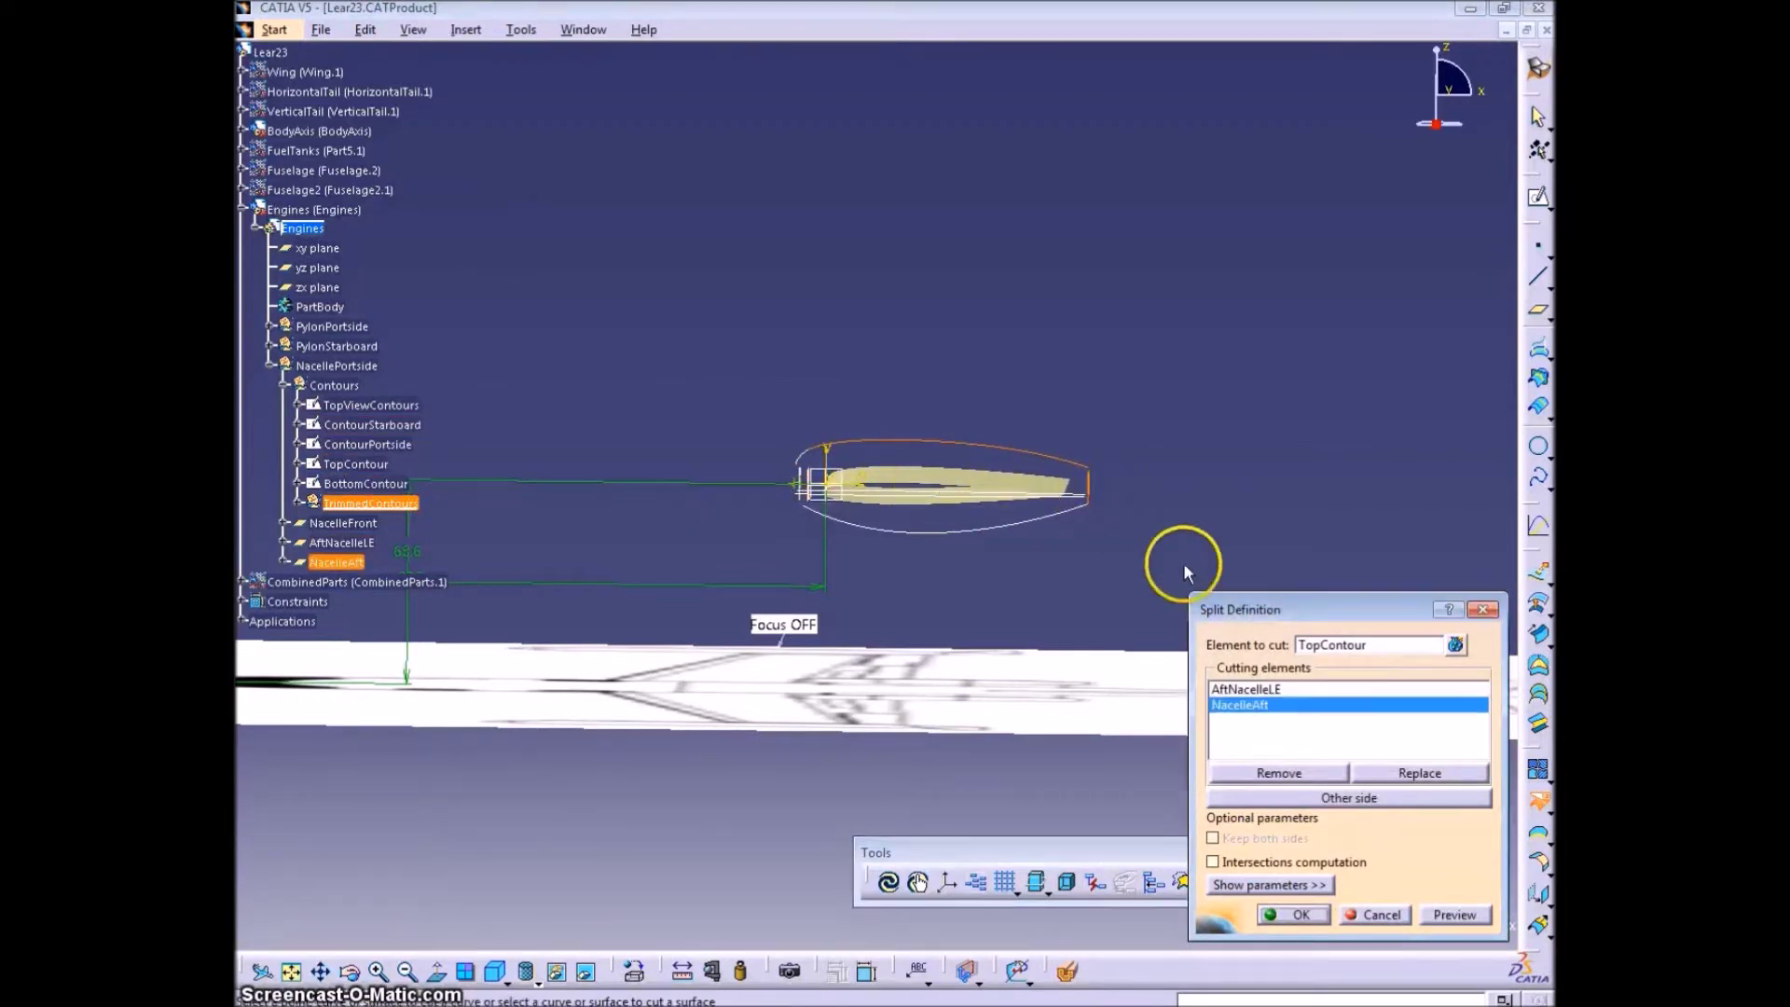
pyautogui.click(1302, 918)
# - Split BottomContour using the AftNacelleLE and NacelleAft planes as cutting elements
pyautogui.moveTo(1025, 671); pyautogui.dragTo(827, 594, button='middle')
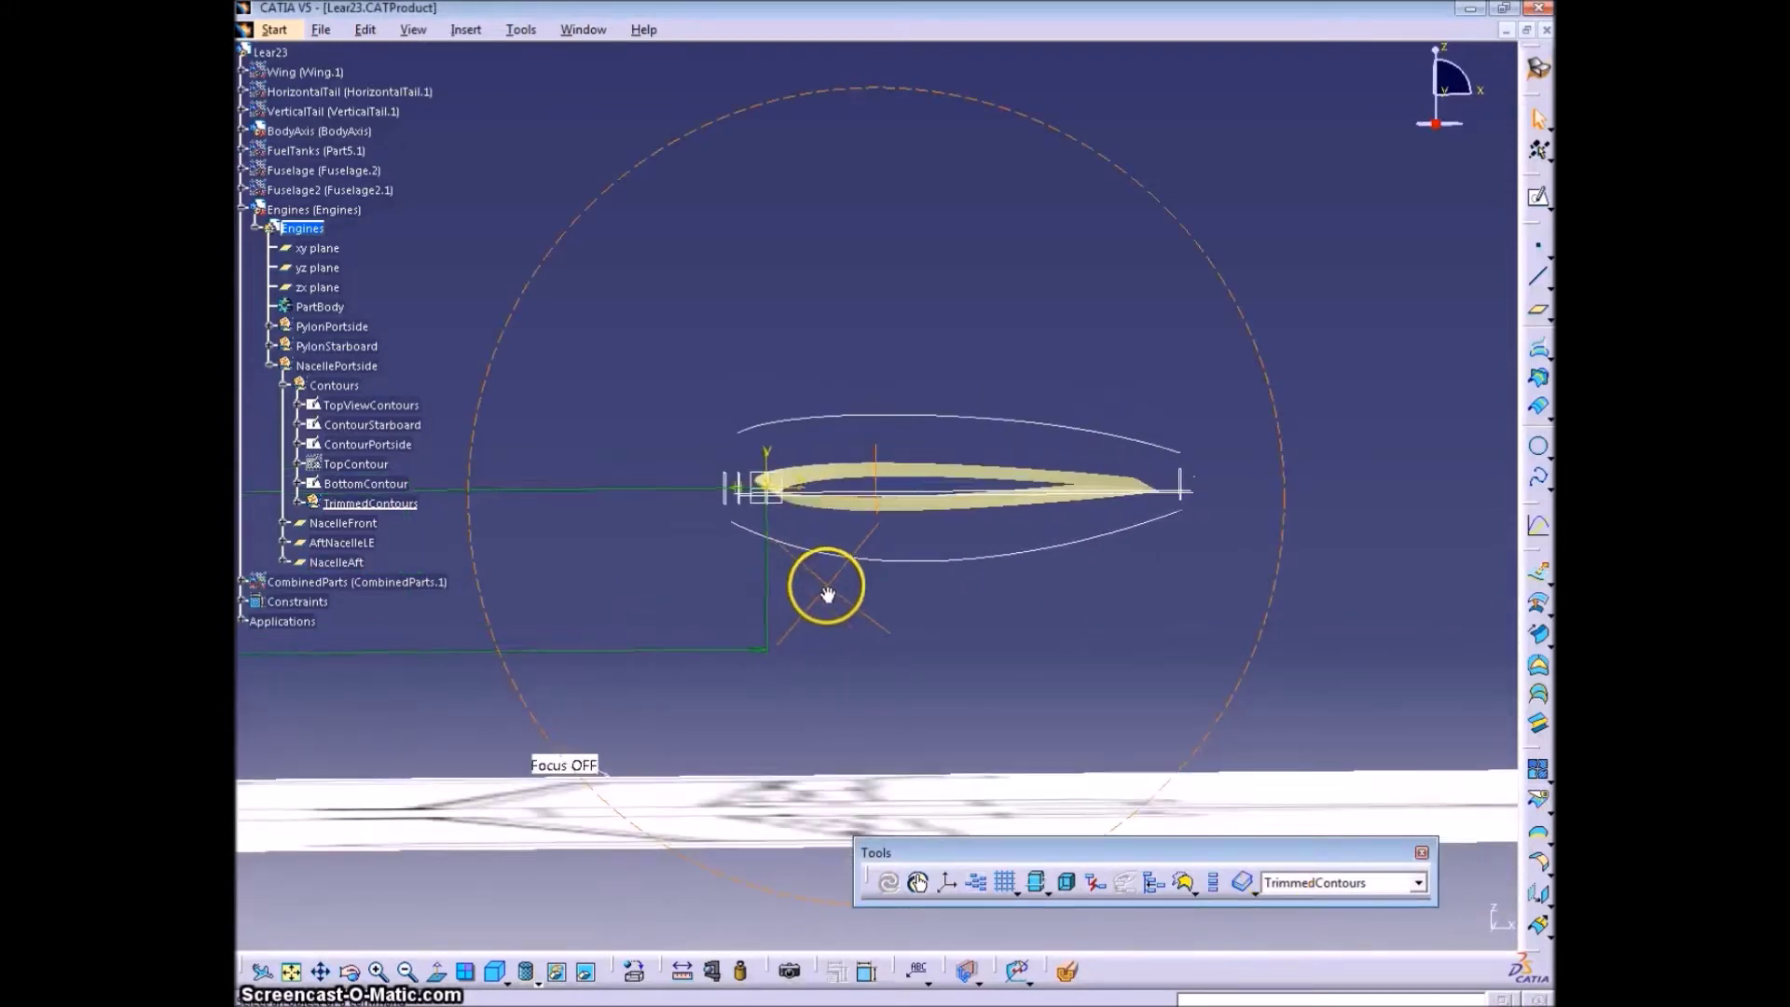
pyautogui.click(1538, 797)
pyautogui.click(963, 557)
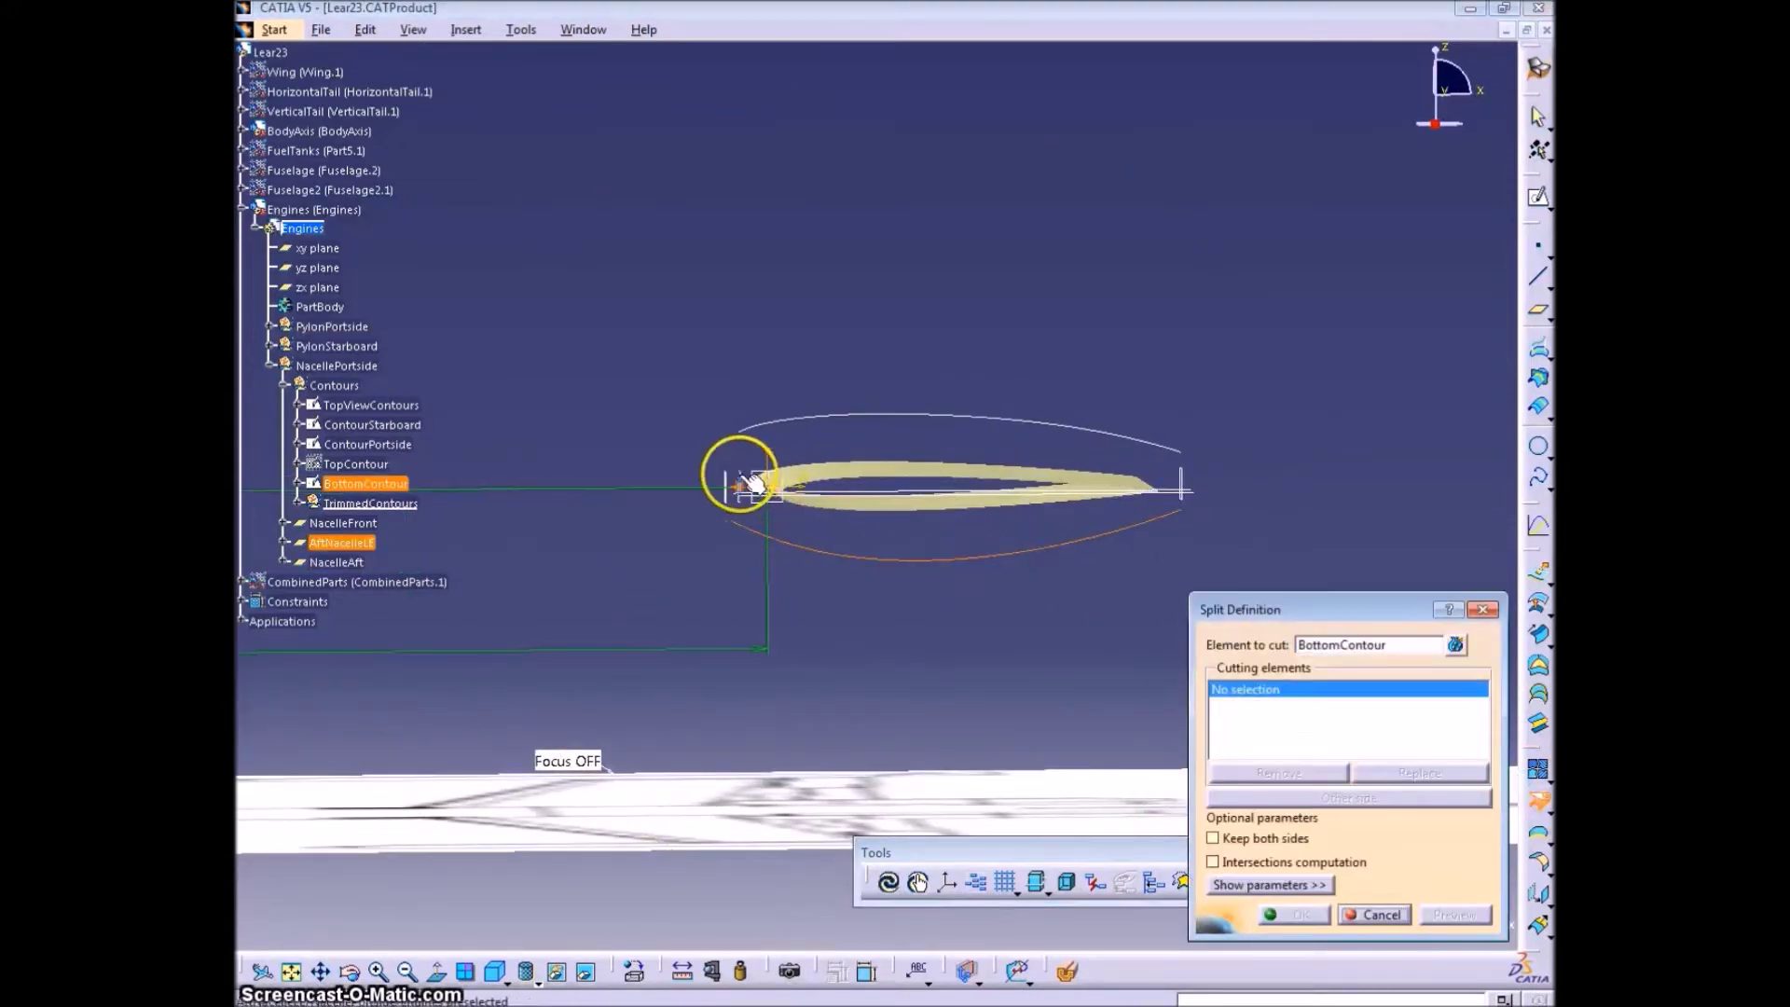
pyautogui.click(753, 483)
pyautogui.click(1182, 483)
pyautogui.click(1290, 771)
pyautogui.click(1301, 915)
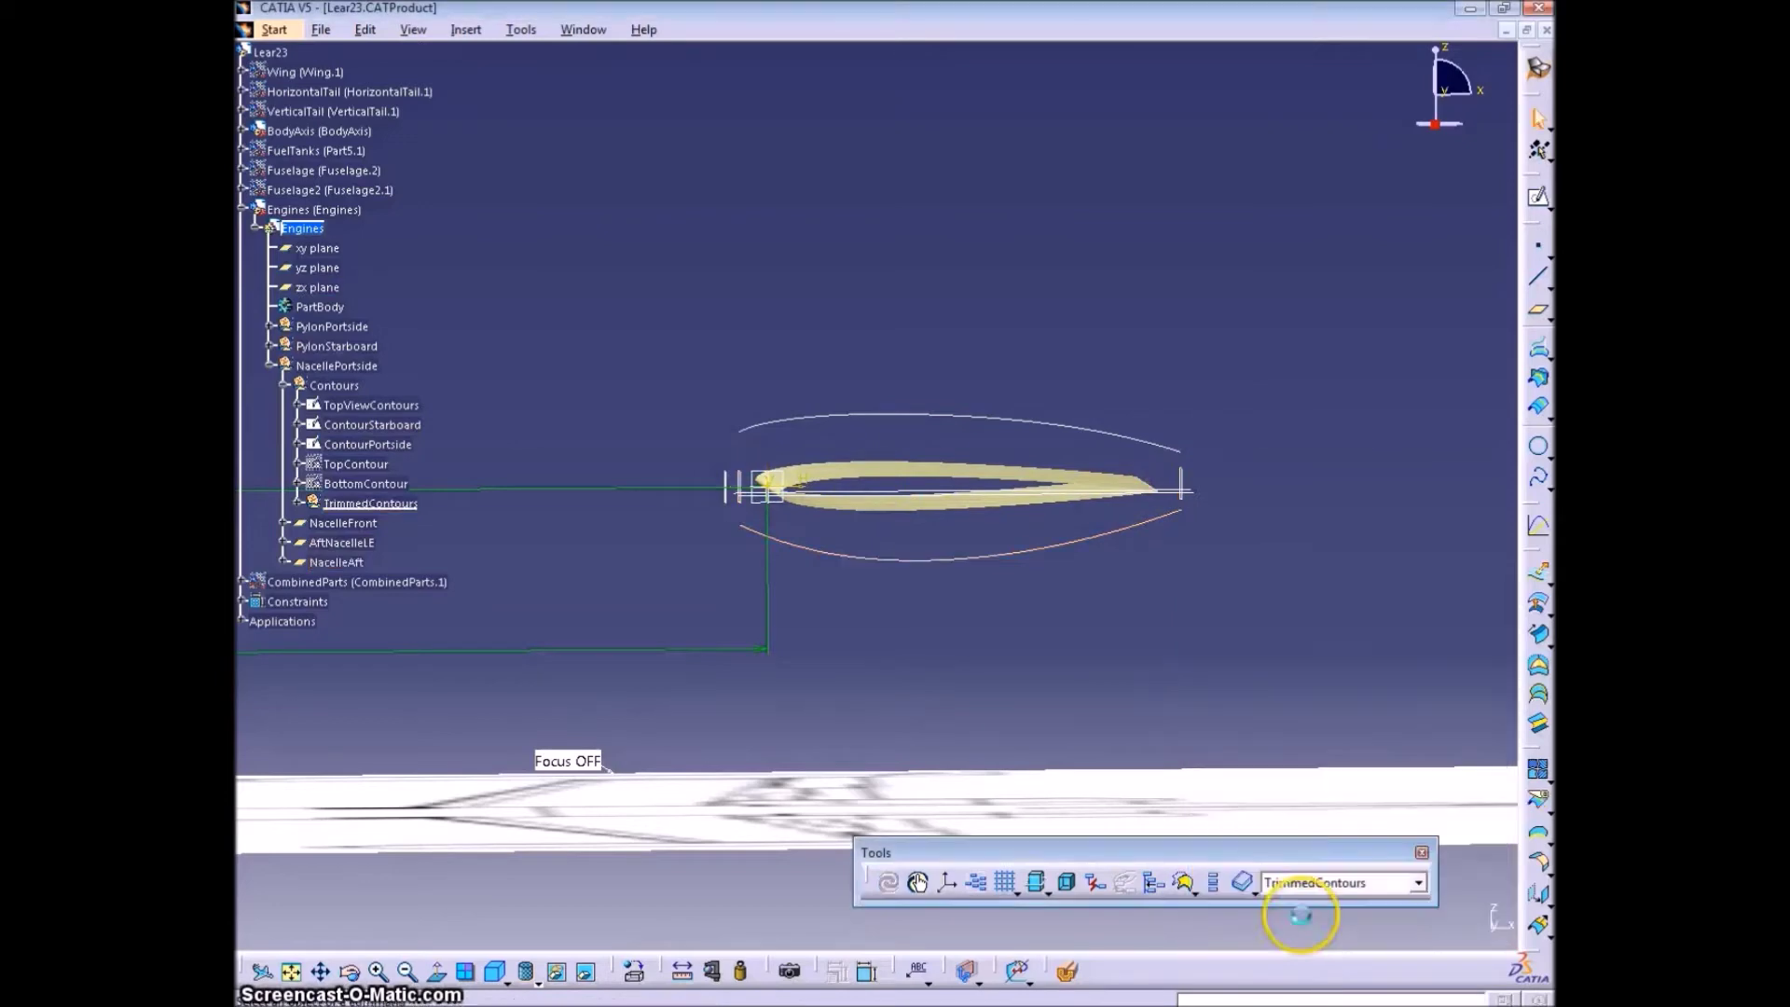
# - Split ContourStarboard using the AftNacelleLE and NacelleAft planes as cutting elements
pyautogui.click(771, 489)
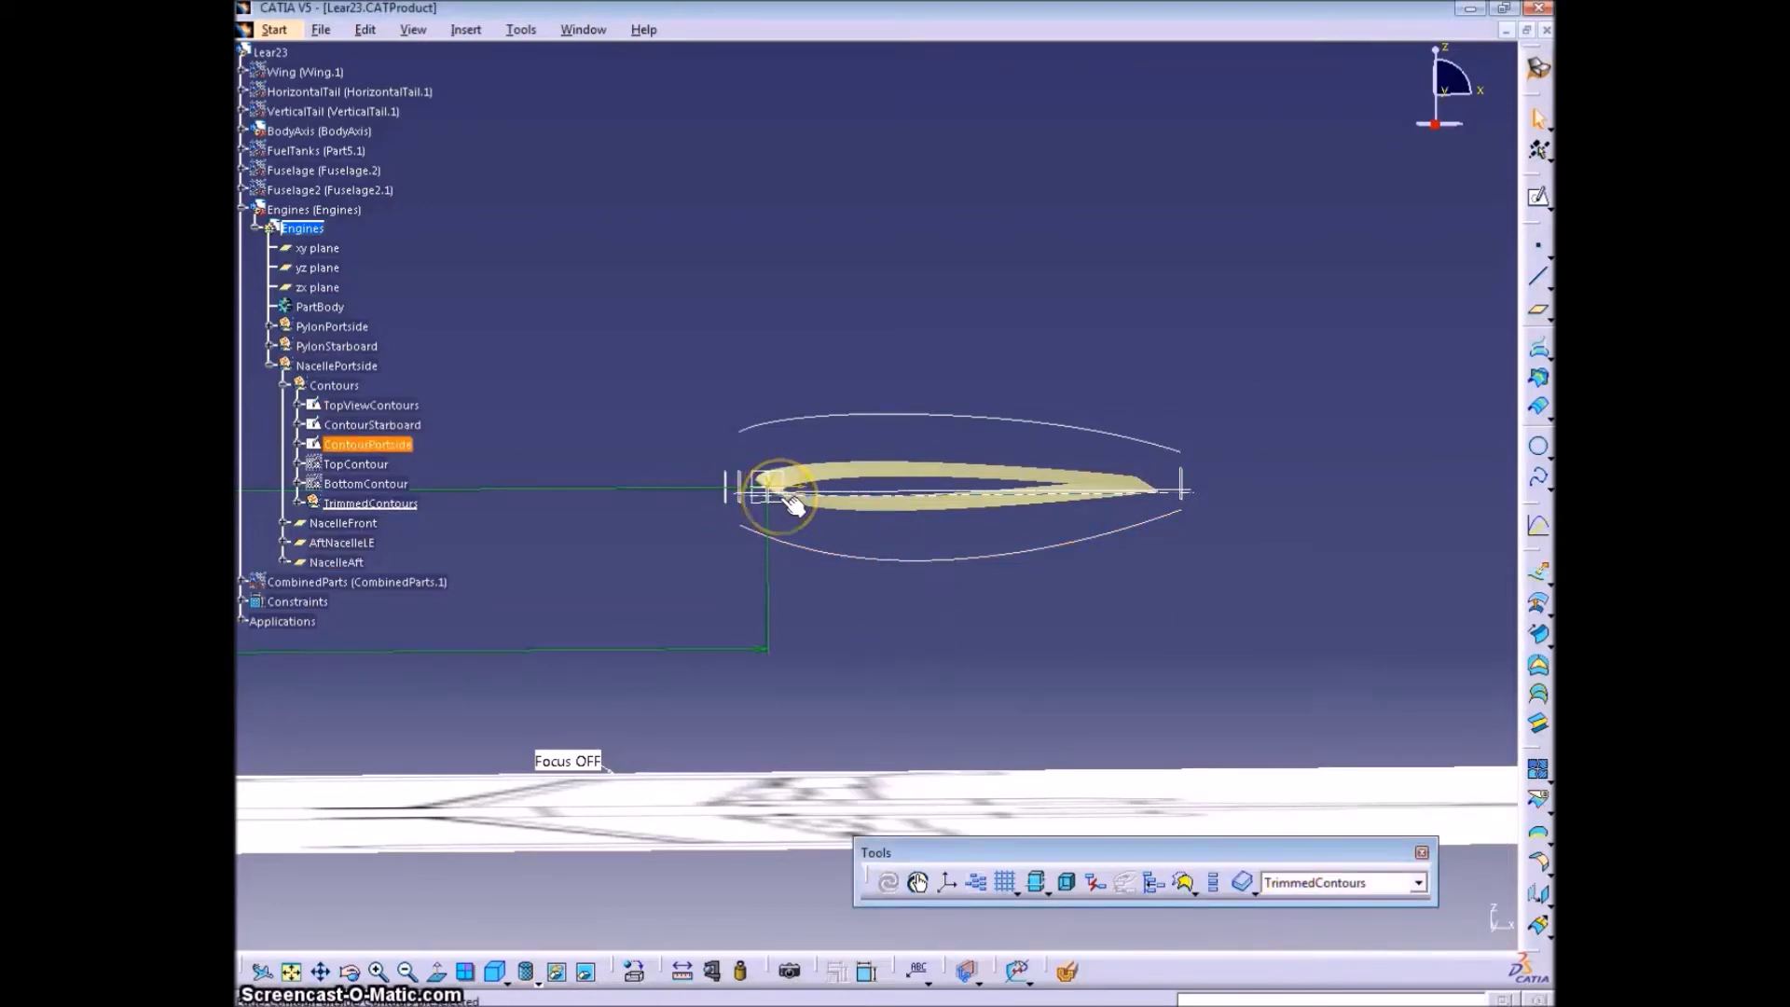
pyautogui.moveTo(870, 632); pyautogui.dragTo(886, 737, button='middle')
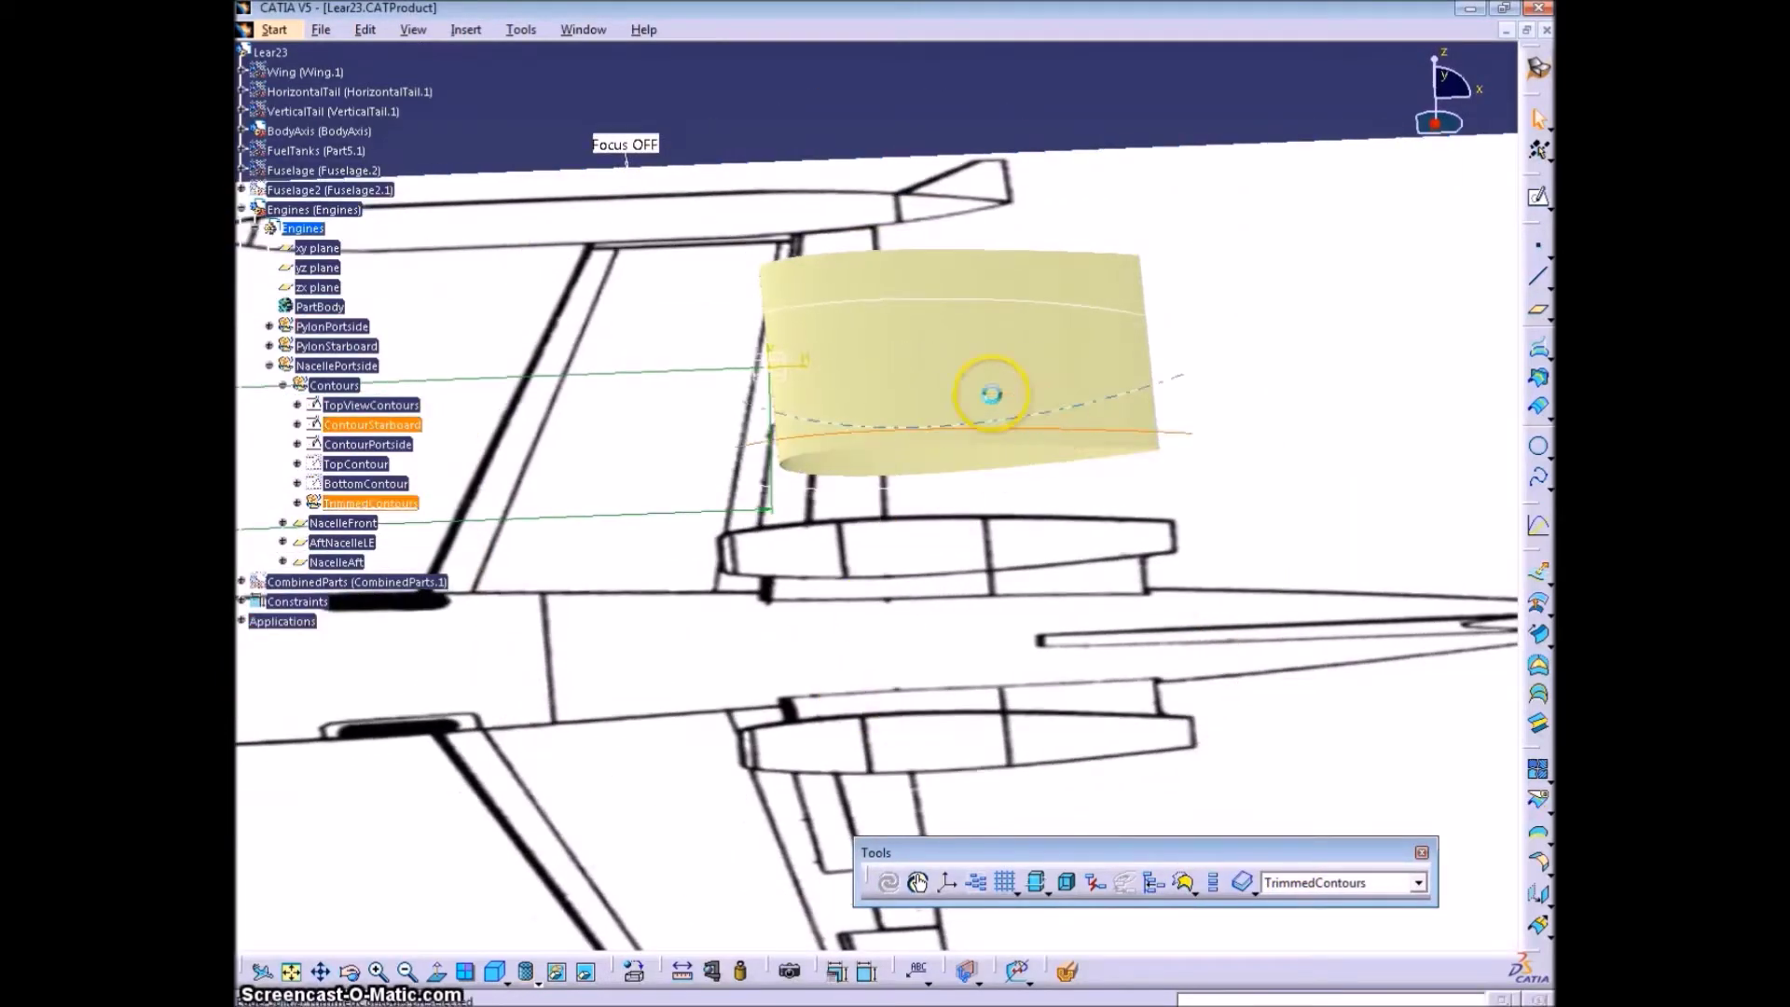
pyautogui.moveTo(991, 396); pyautogui.dragTo(880, 733, button='middle')
pyautogui.click(1537, 799)
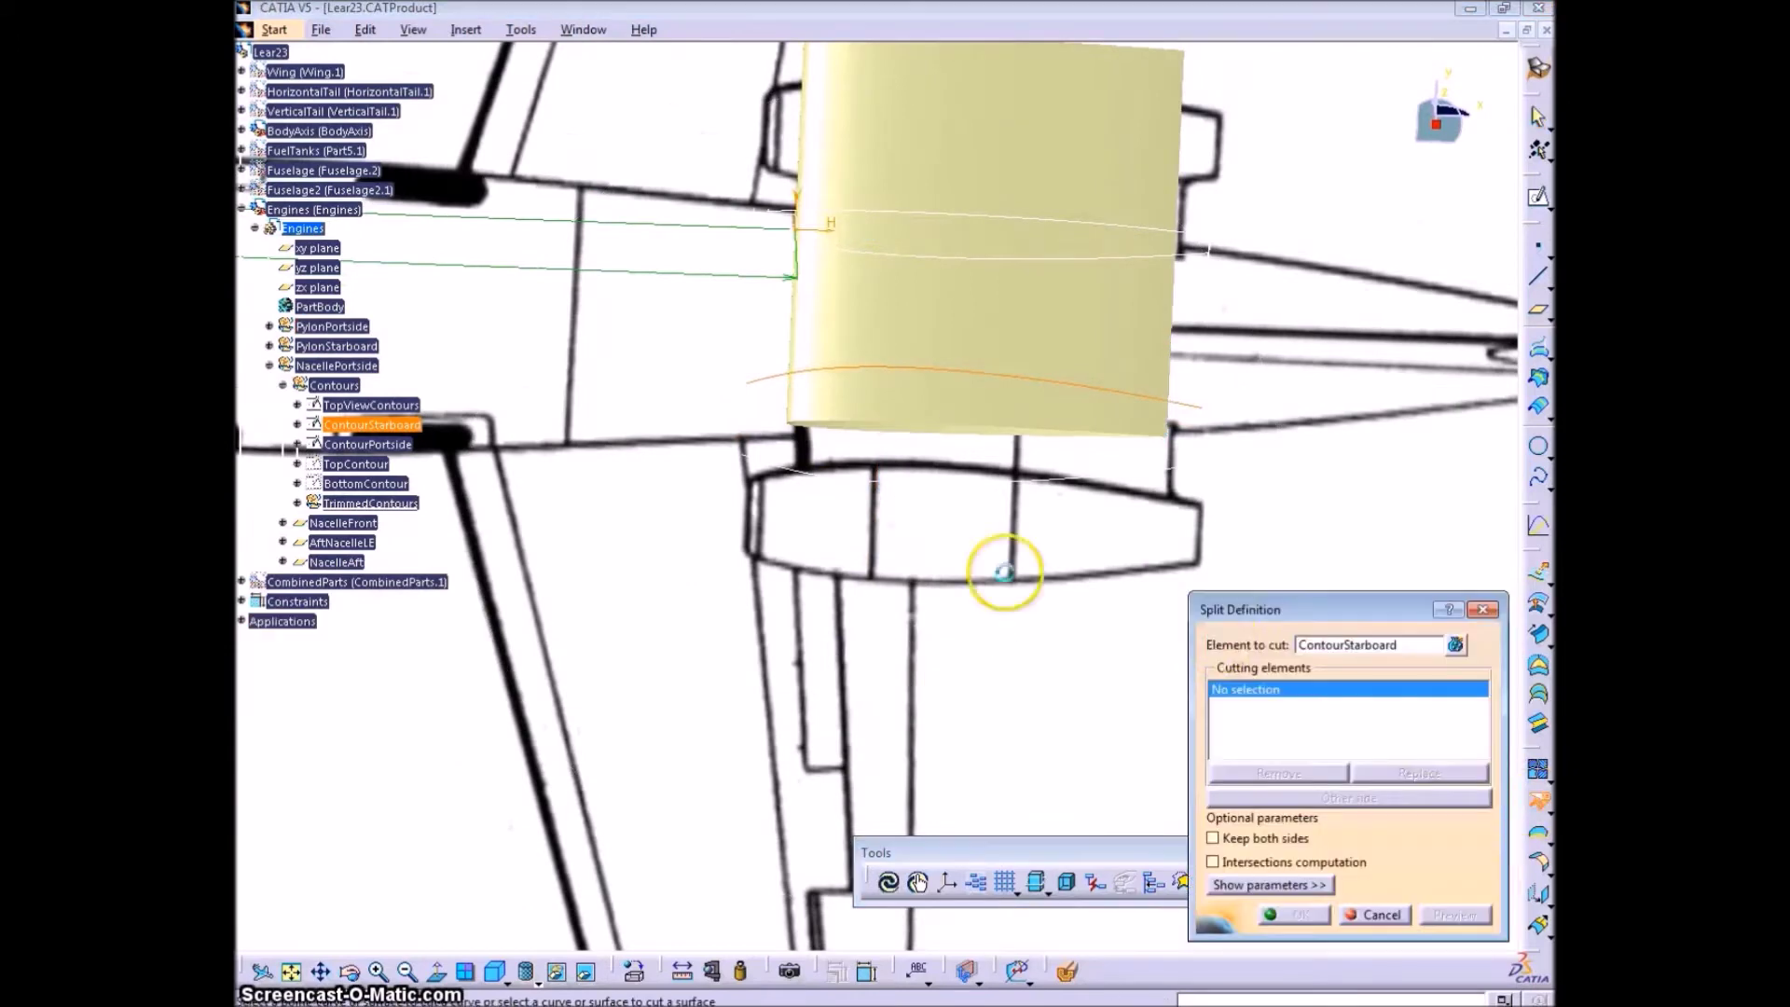
pyautogui.moveTo(811, 457); pyautogui.dragTo(773, 233, button='middle')
pyautogui.click(774, 235)
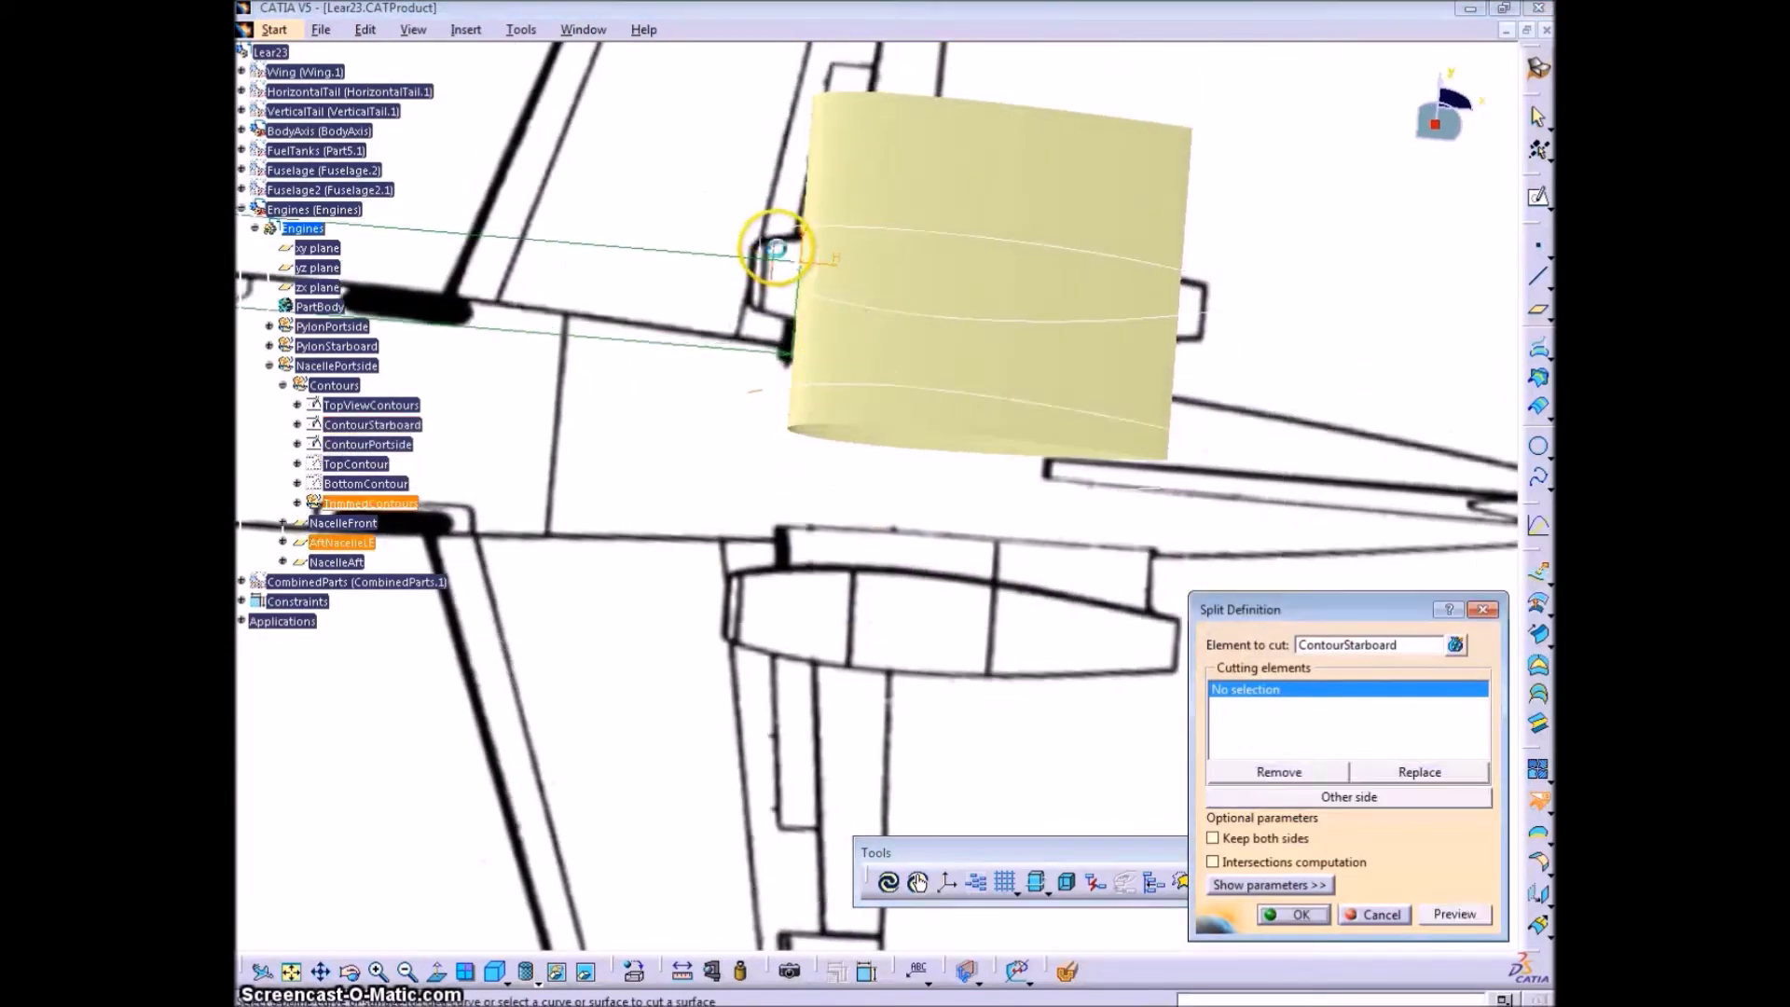
pyautogui.click(1311, 711)
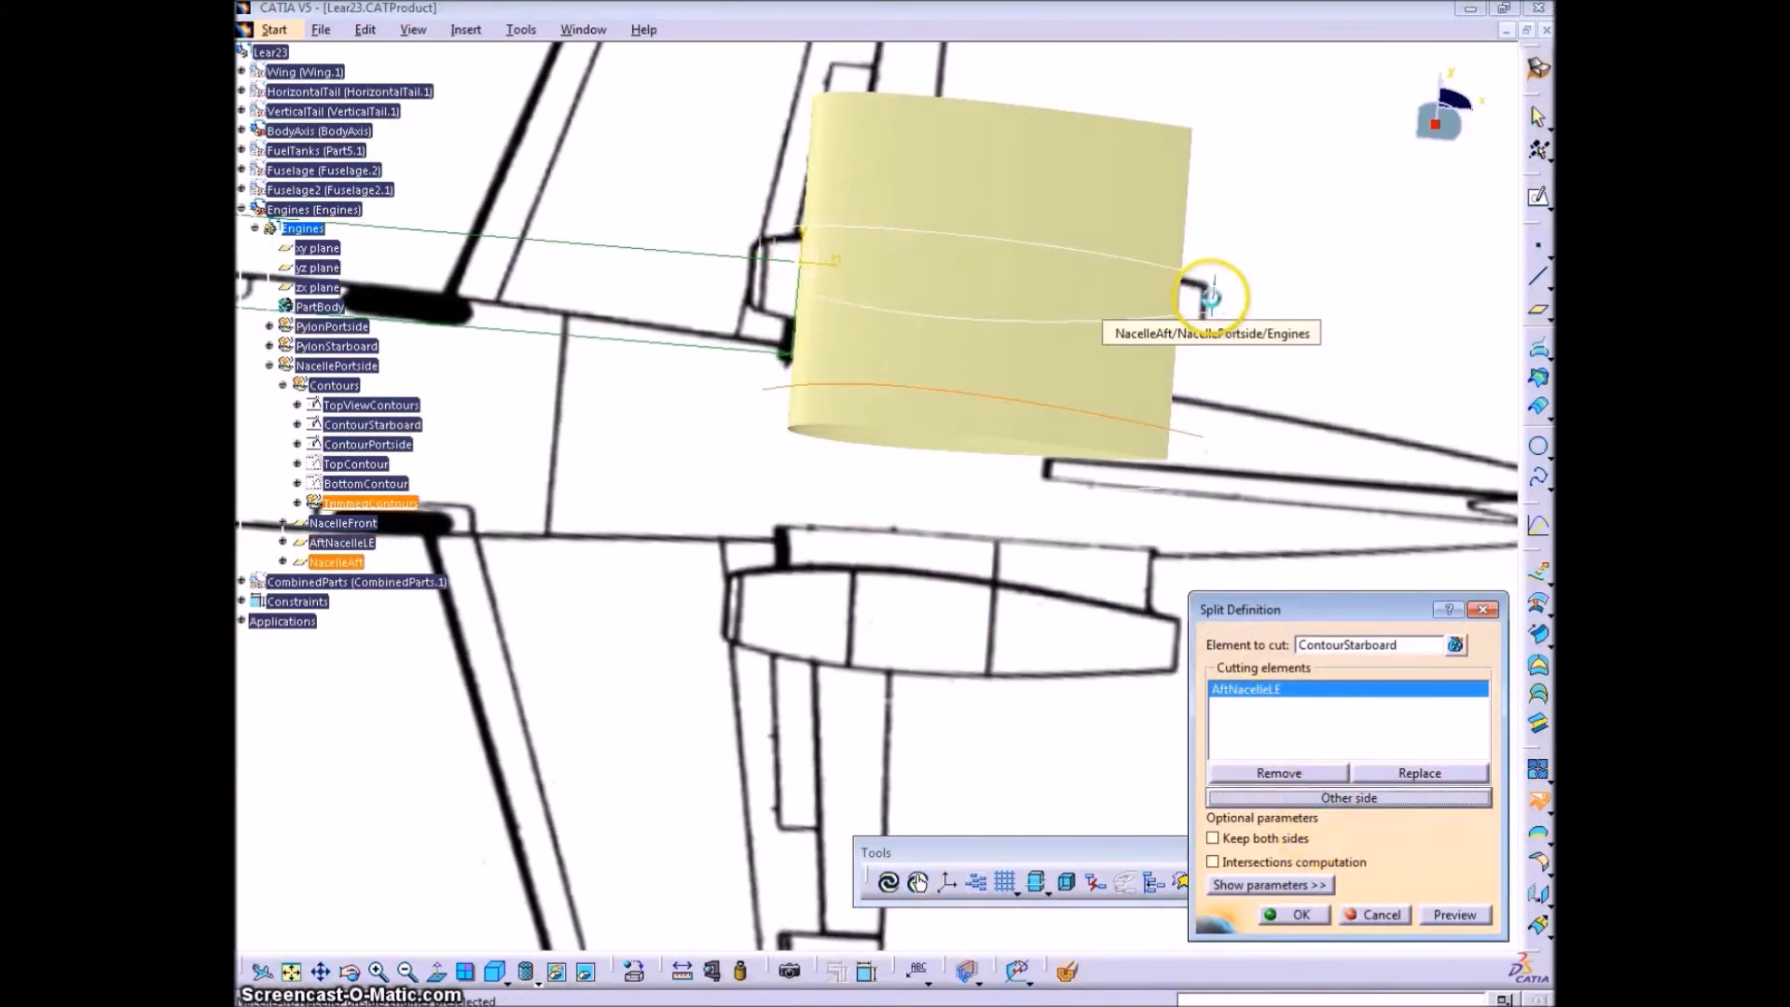
pyautogui.click(1292, 914)
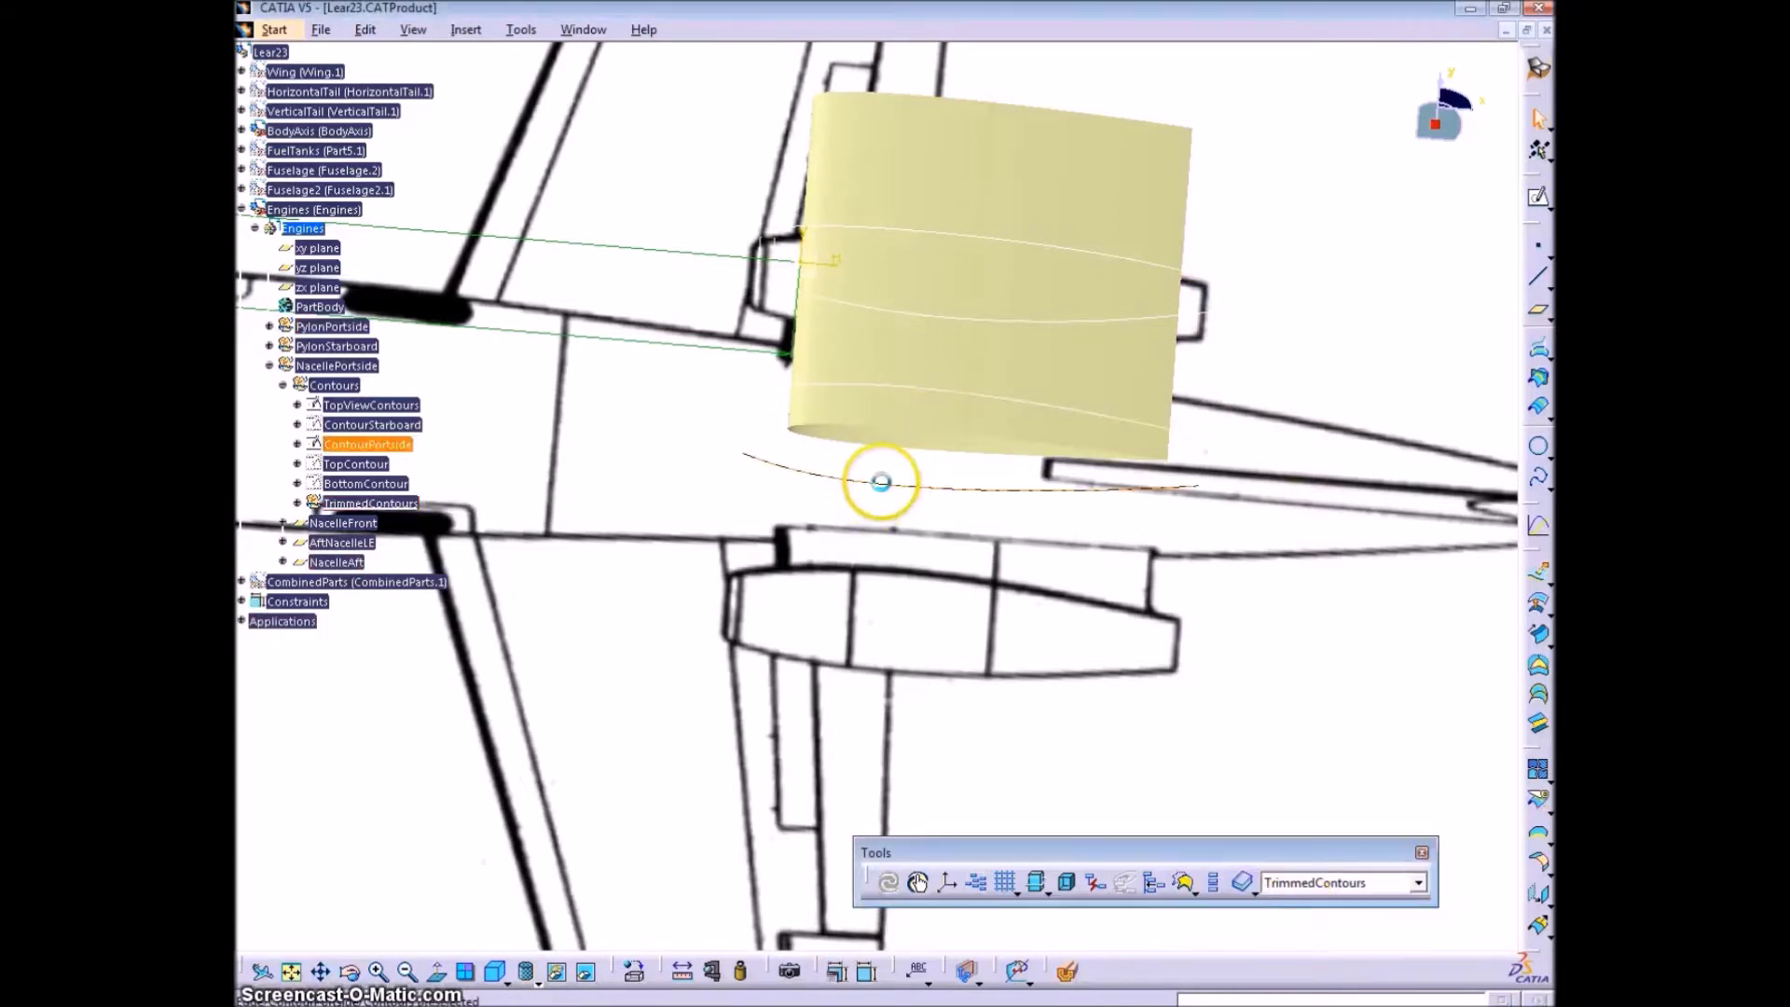
# - Split ContourPortside using the AftNacelleLE and NacelleAft planes as cutting elements
pyautogui.click(1519, 832)
pyautogui.click(779, 239)
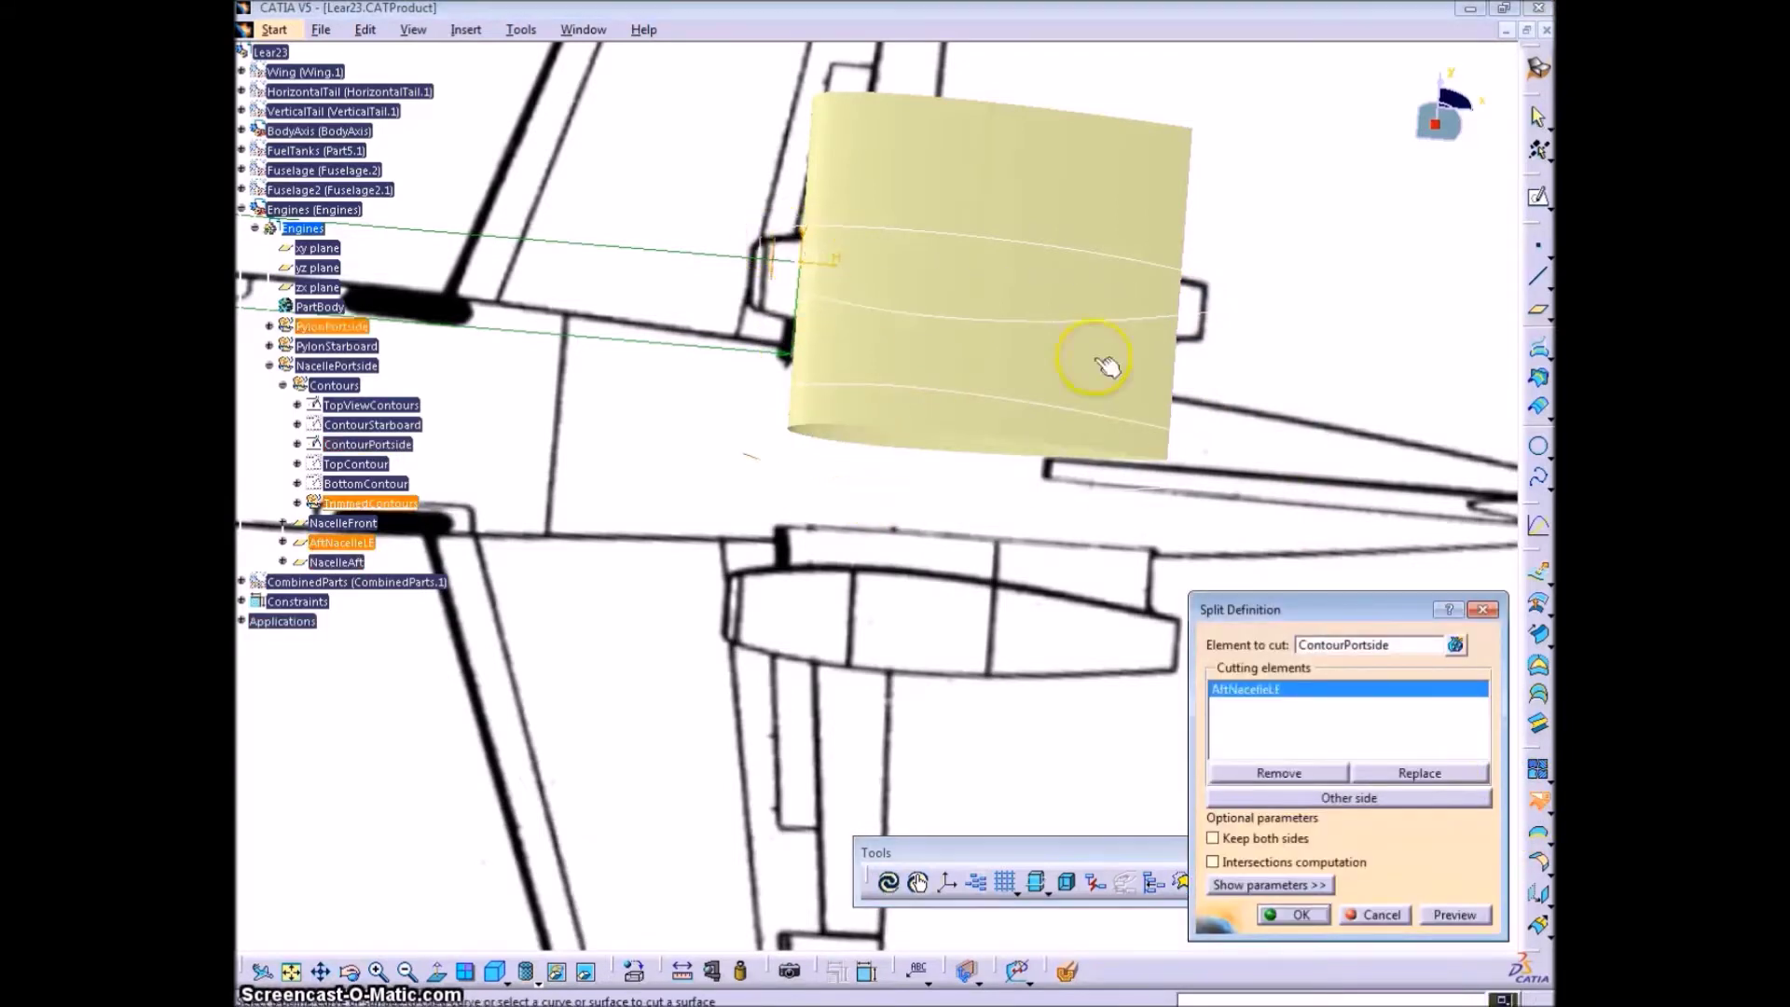
pyautogui.click(1214, 299)
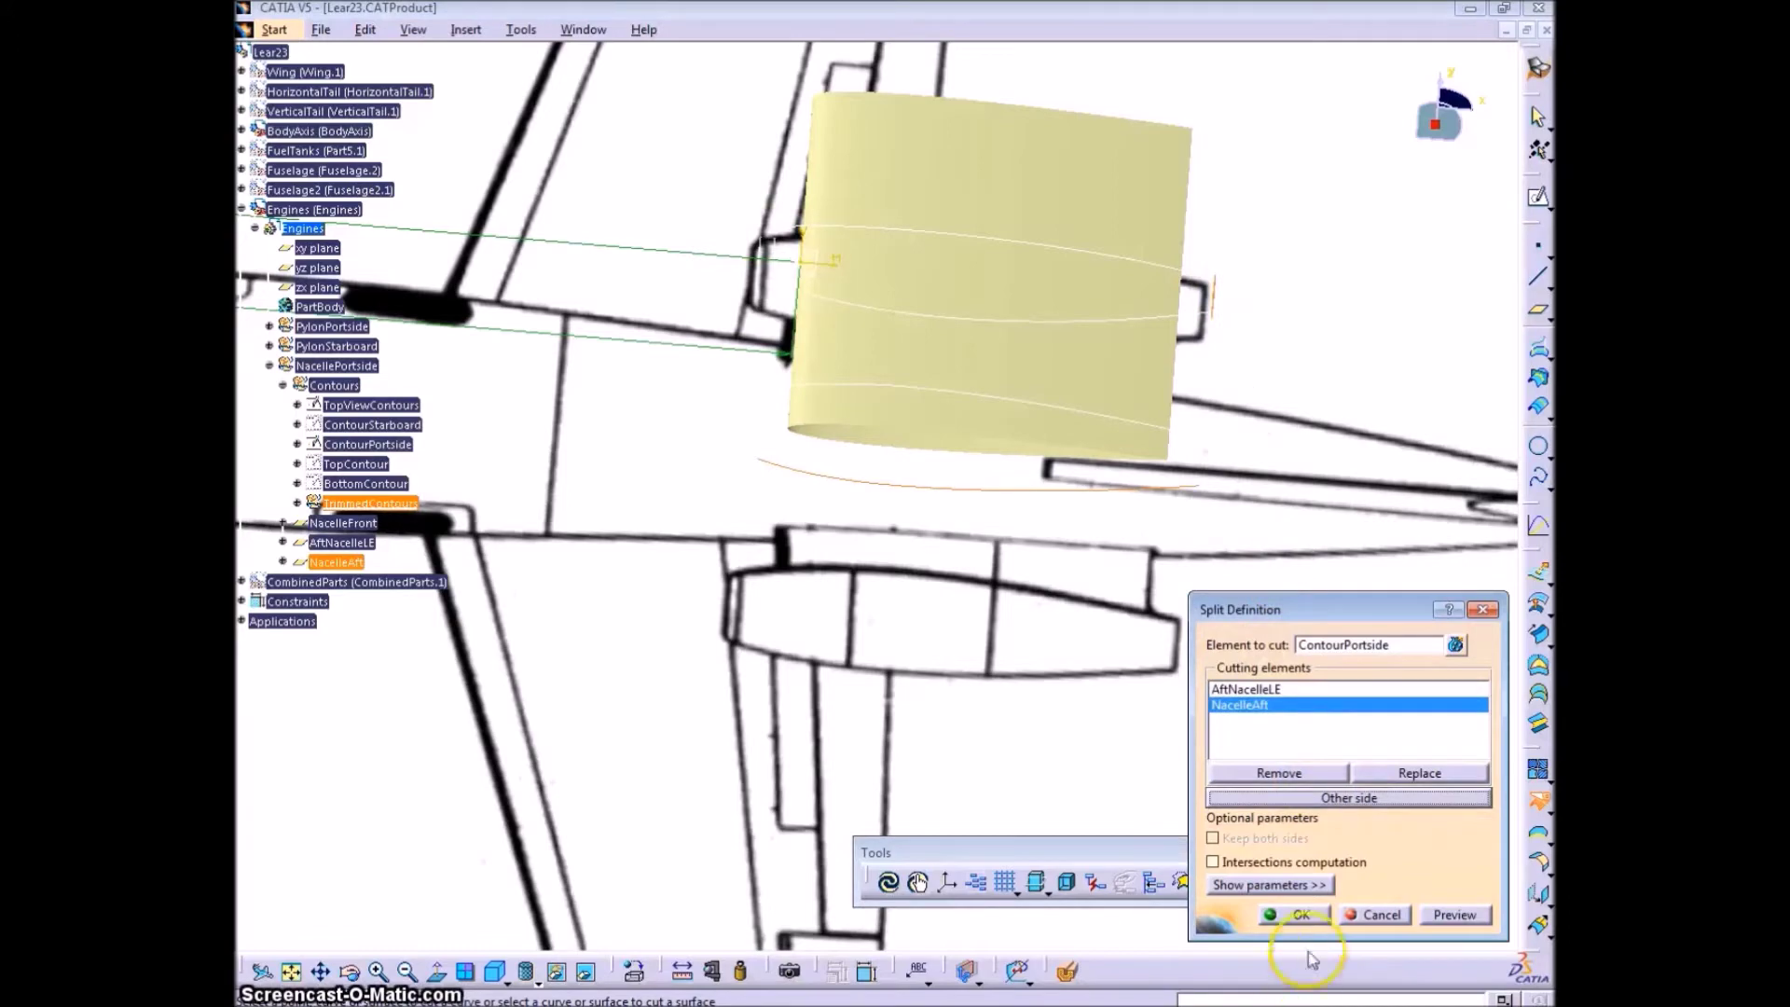
pyautogui.click(1296, 915)
# - Insert a new geometrical set named ContourExtrusions inside the NacellePortside set
pyautogui.moveTo(732, 332); pyautogui.dragTo(1051, 411, button='middle')
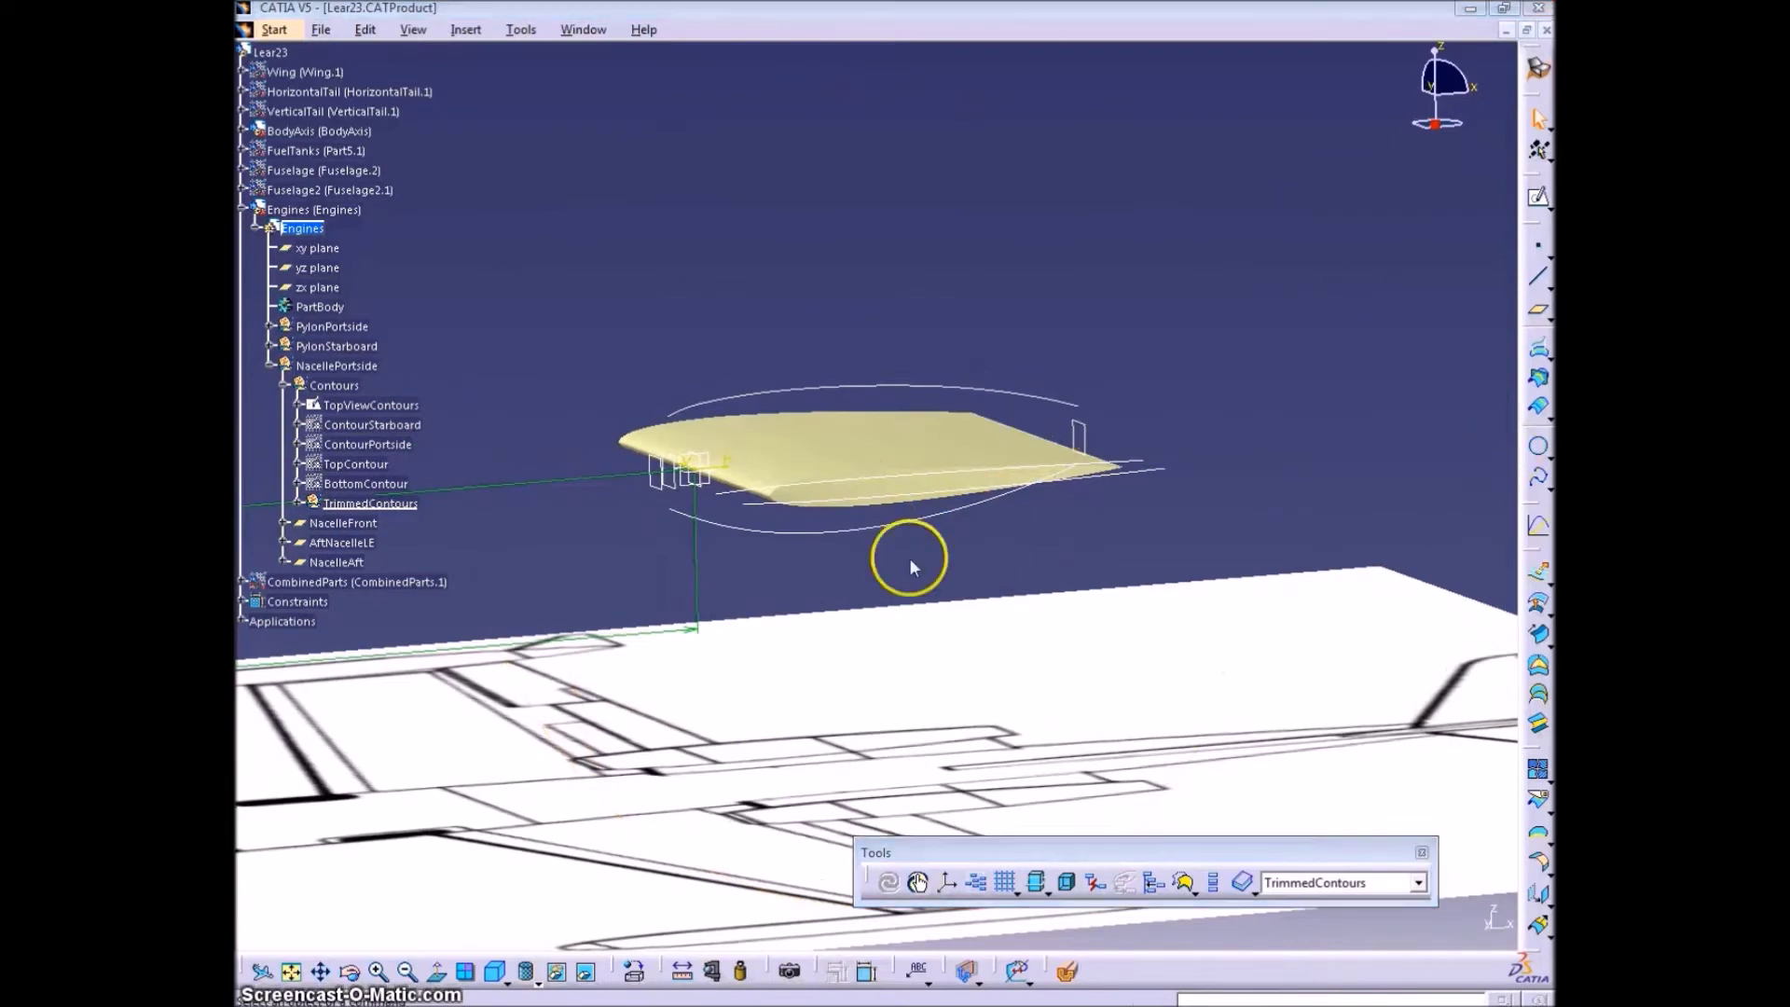
pyautogui.moveTo(910, 559); pyautogui.dragTo(844, 487, button='middle')
pyautogui.moveTo(1031, 529); pyautogui.dragTo(970, 460, button='middle')
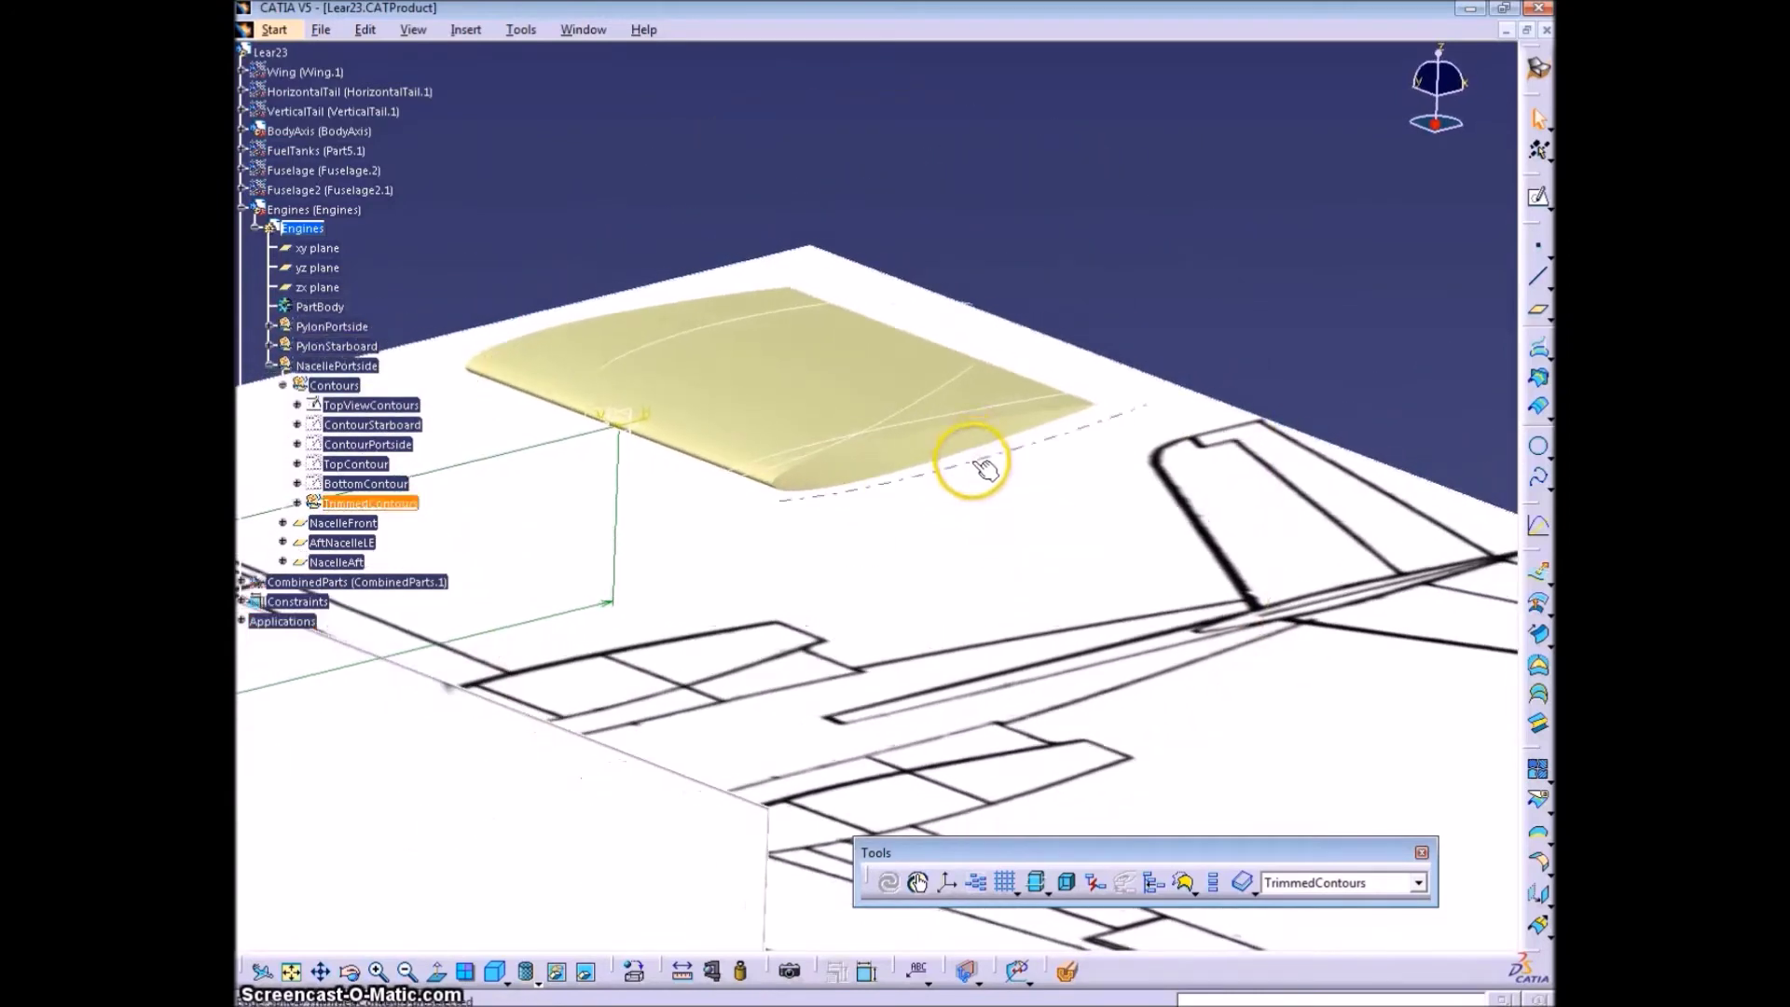
pyautogui.click(466, 29)
pyautogui.click(527, 124)
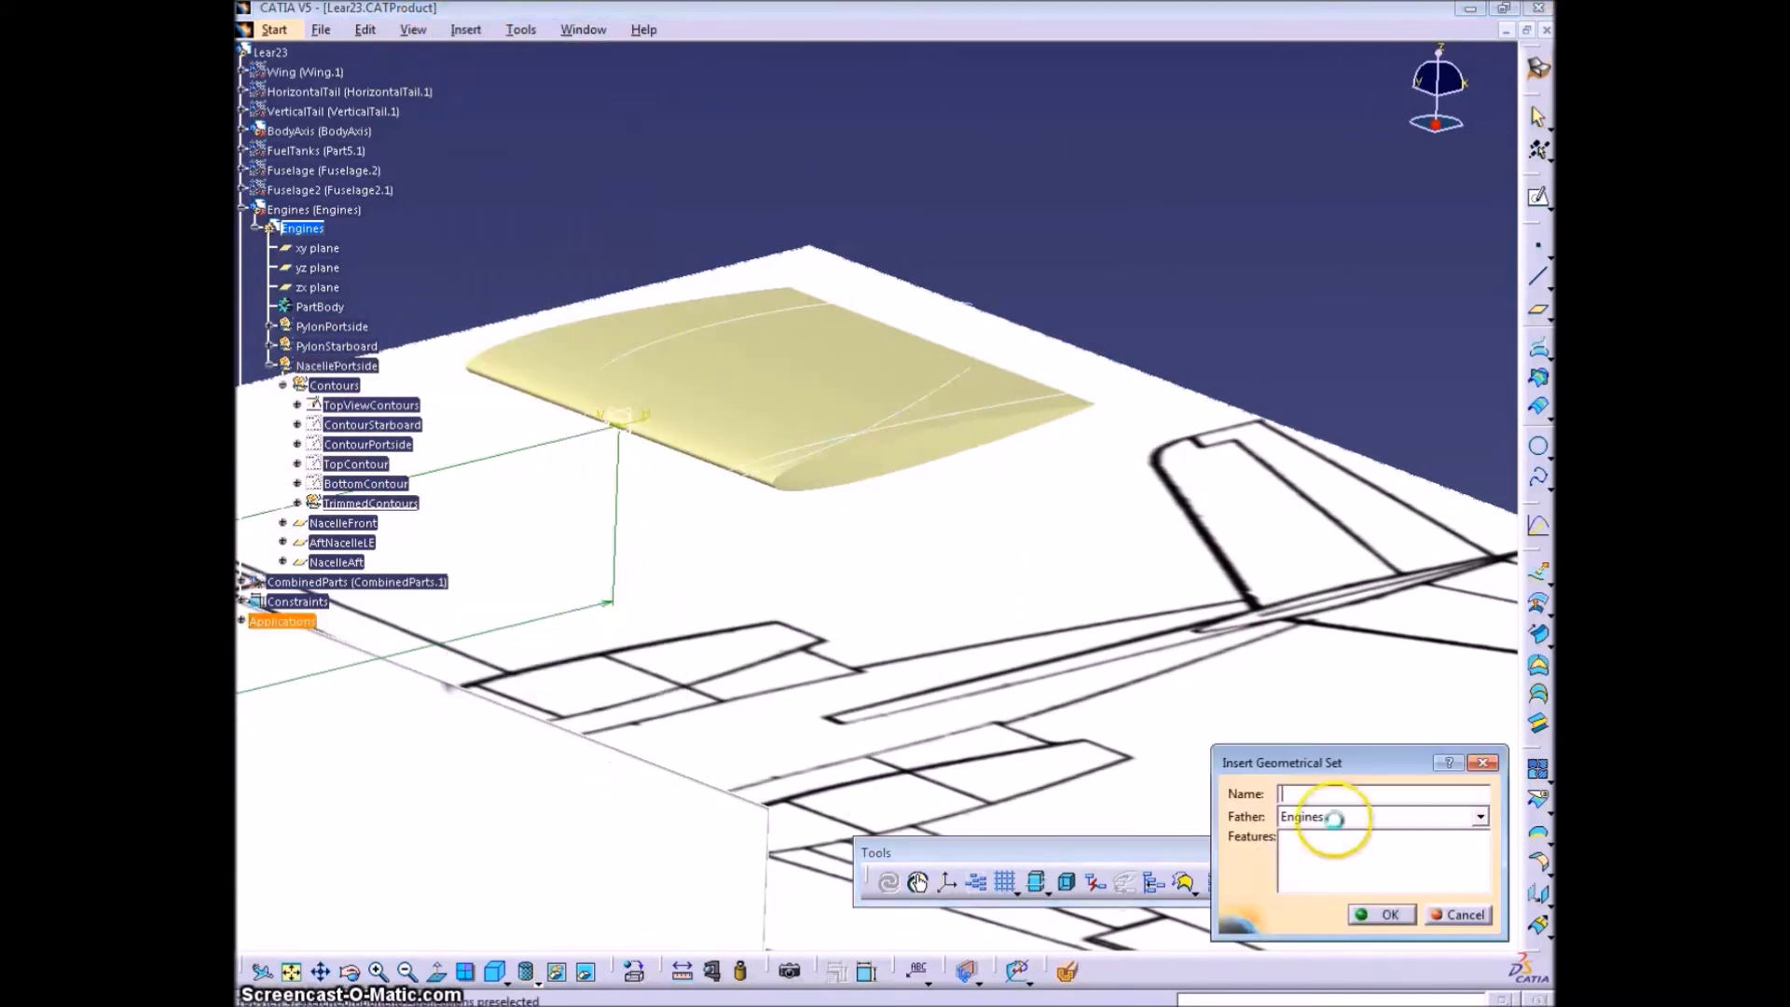
pyautogui.click(1480, 818)
pyautogui.click(1351, 877)
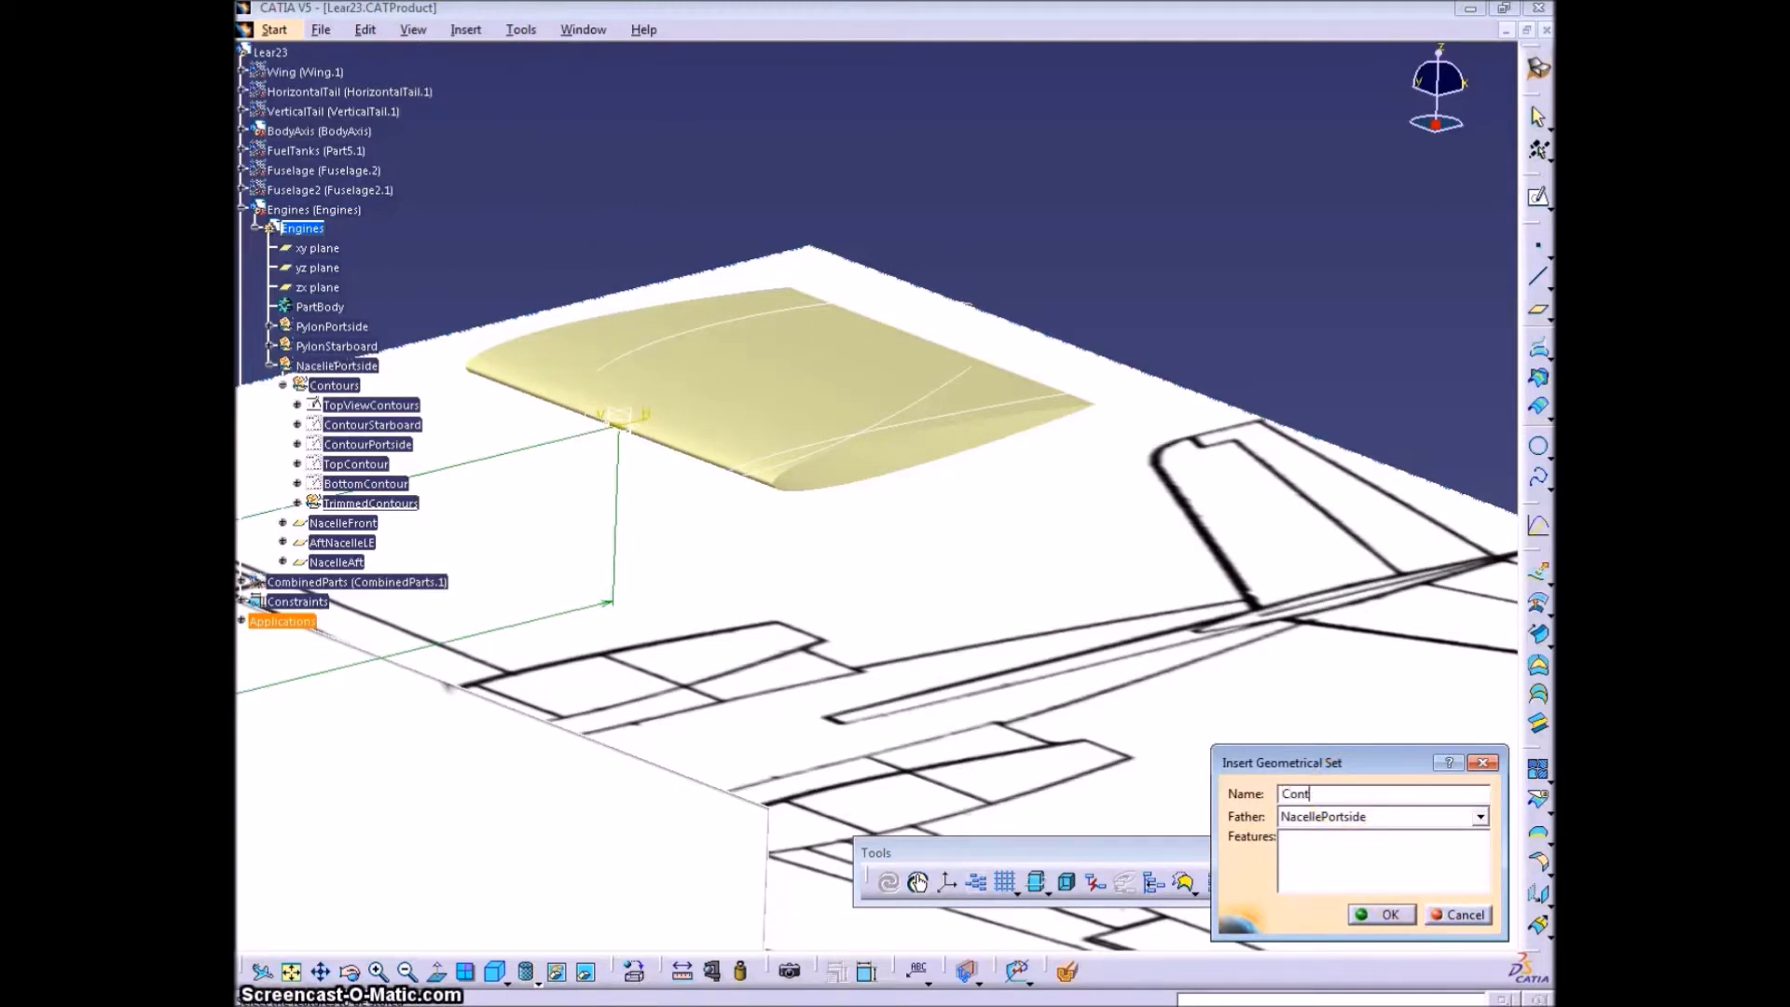
pyautogui.click(1378, 915)
# - Move the NacelleFront, AftNacelleLE and NacelleAft planes into the Contours set and make ContourExtrusions the active work object
pyautogui.click(314, 582)
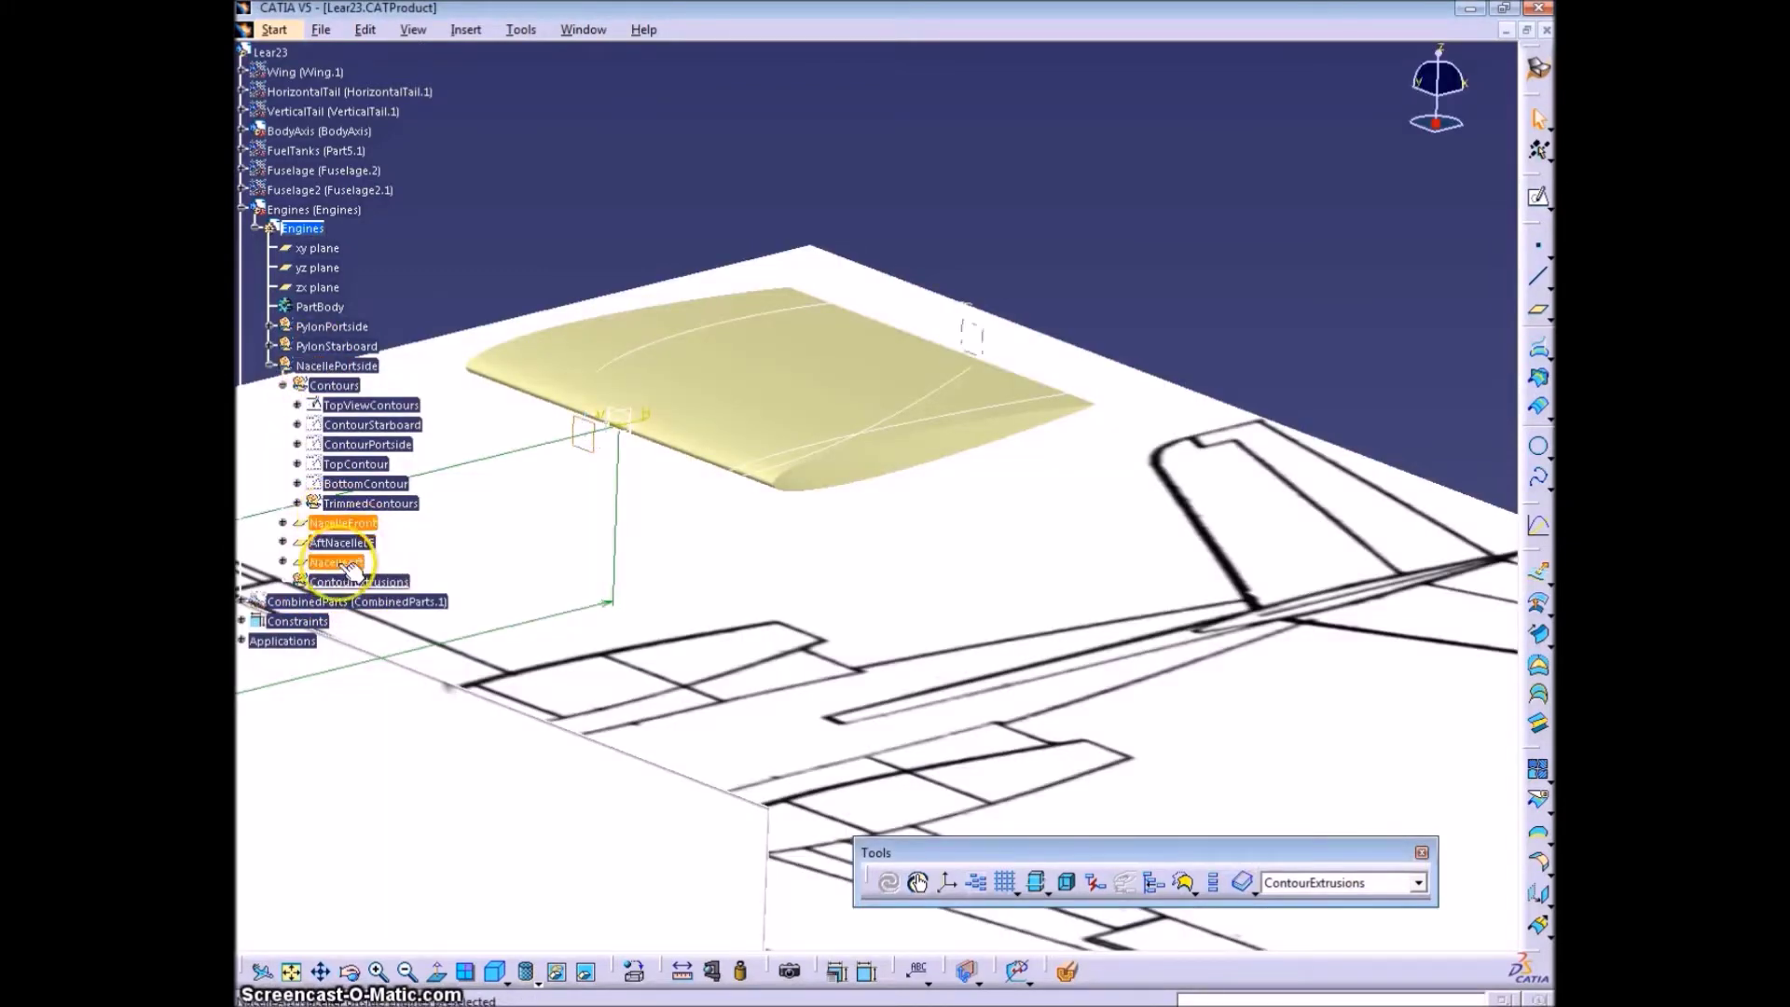
pyautogui.moveTo(353, 529); pyautogui.dragTo(337, 385)
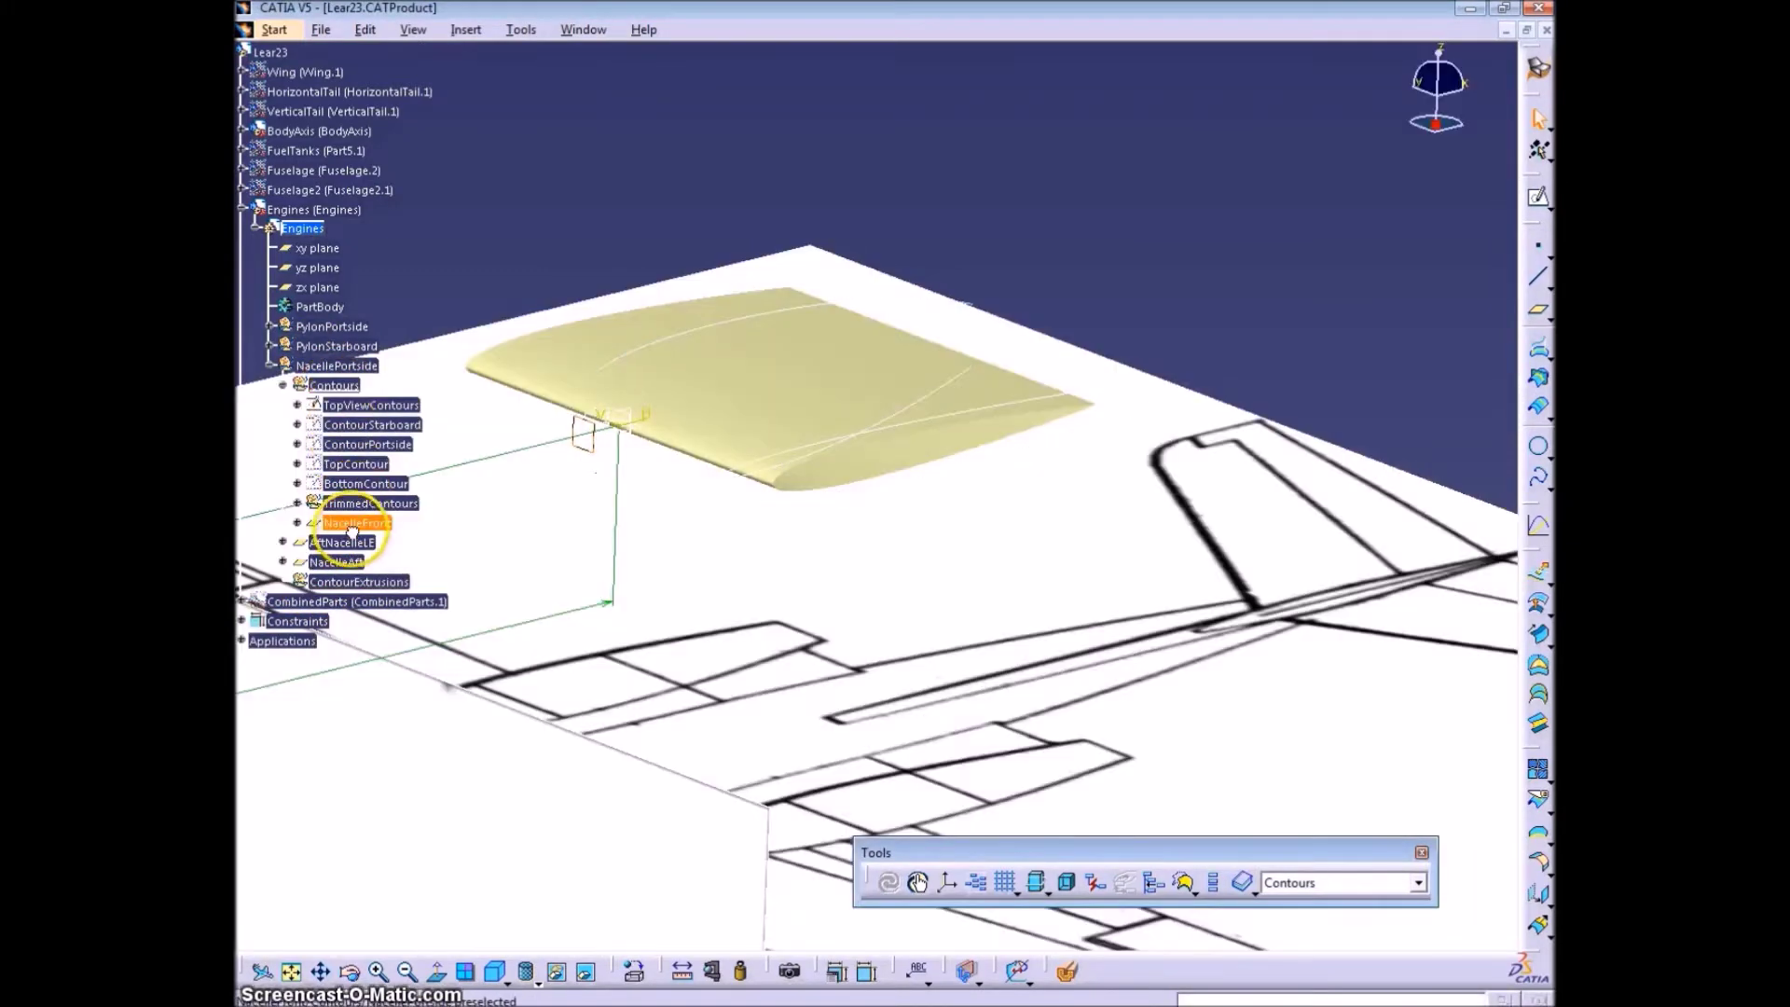
pyautogui.moveTo(342, 542); pyautogui.dragTo(334, 385)
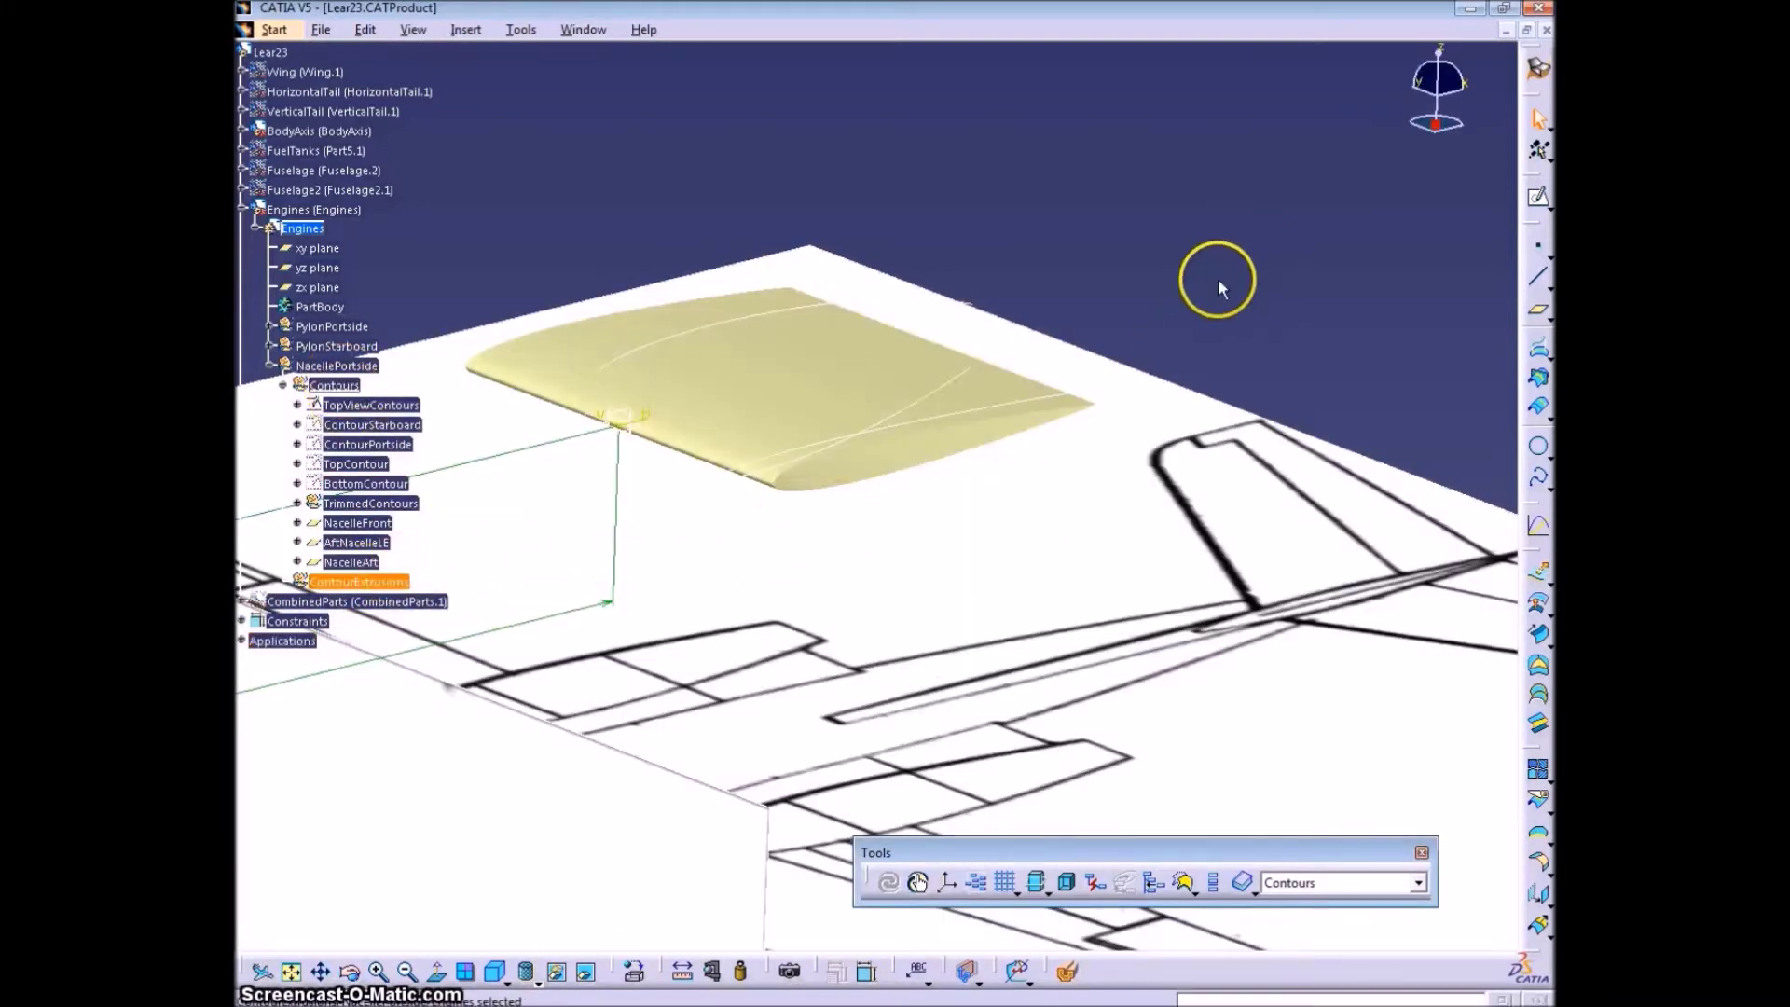
pyautogui.rightClick(391, 582)
pyautogui.click(479, 731)
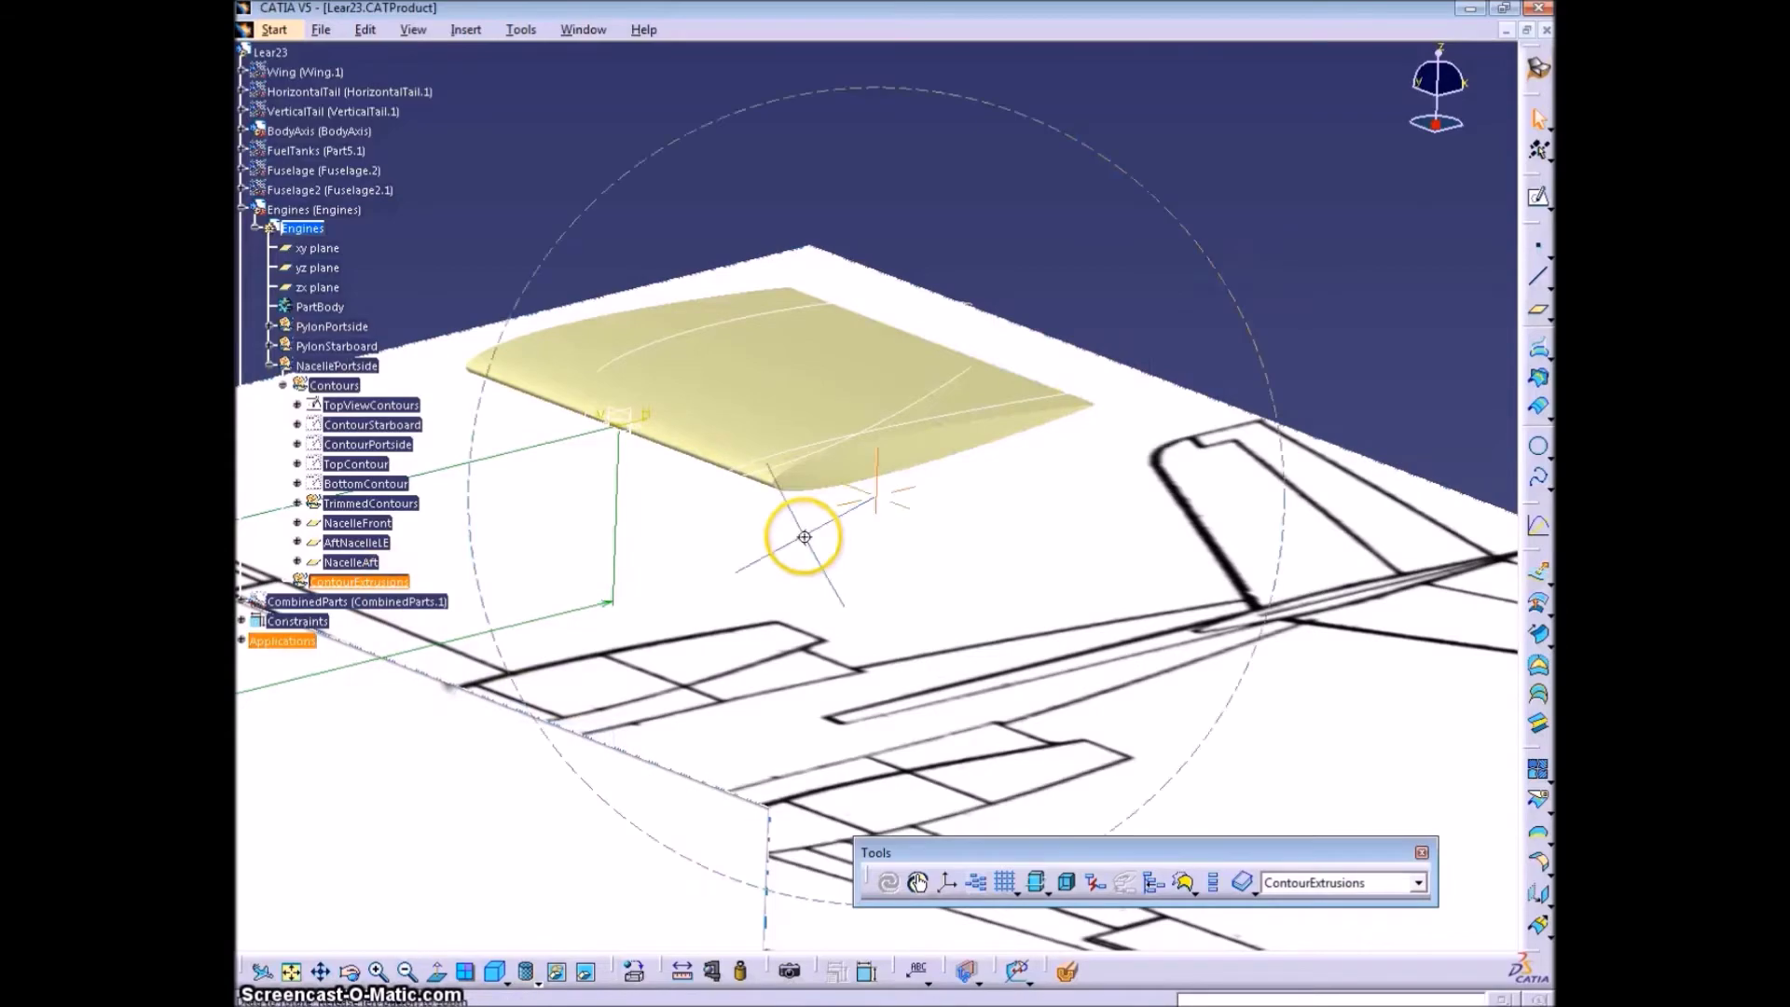
pyautogui.moveTo(803, 537); pyautogui.dragTo(687, 479, button='middle')
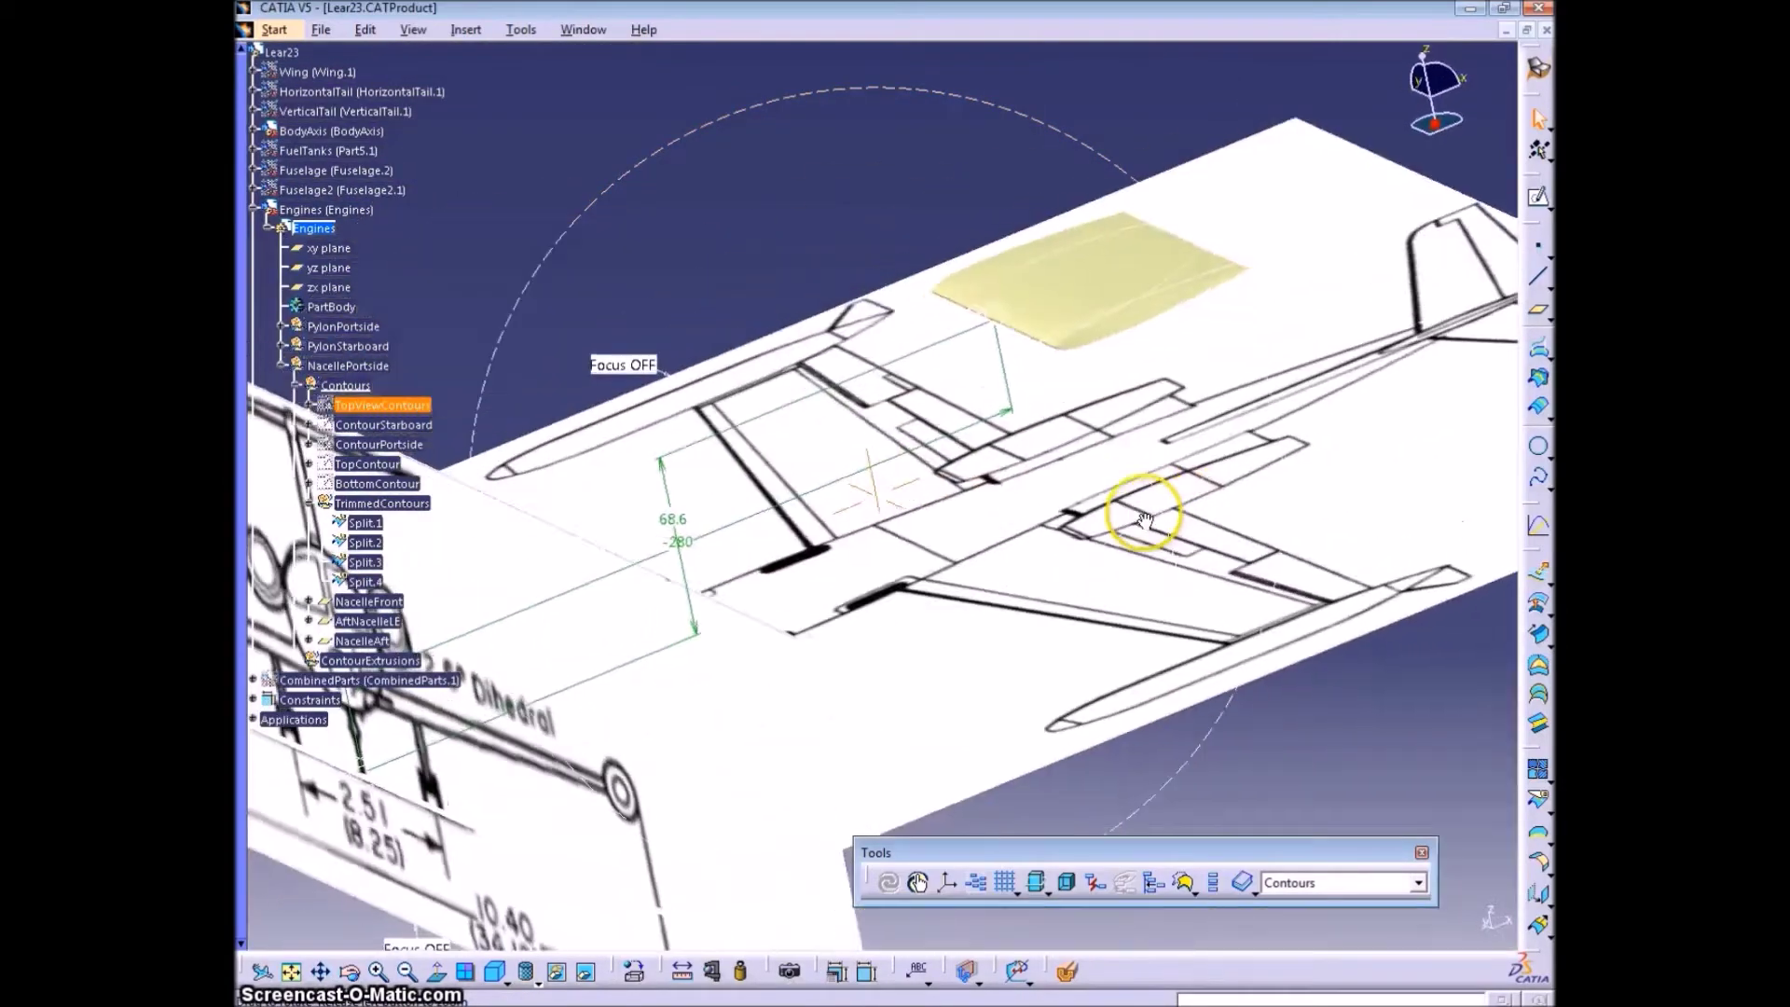
pyautogui.moveTo(1131, 519)
pyautogui.mouseDown(button='middle')
pyautogui.moveTo(965, 518)
pyautogui.moveTo(959, 428)
pyautogui.mouseUp(button='middle')
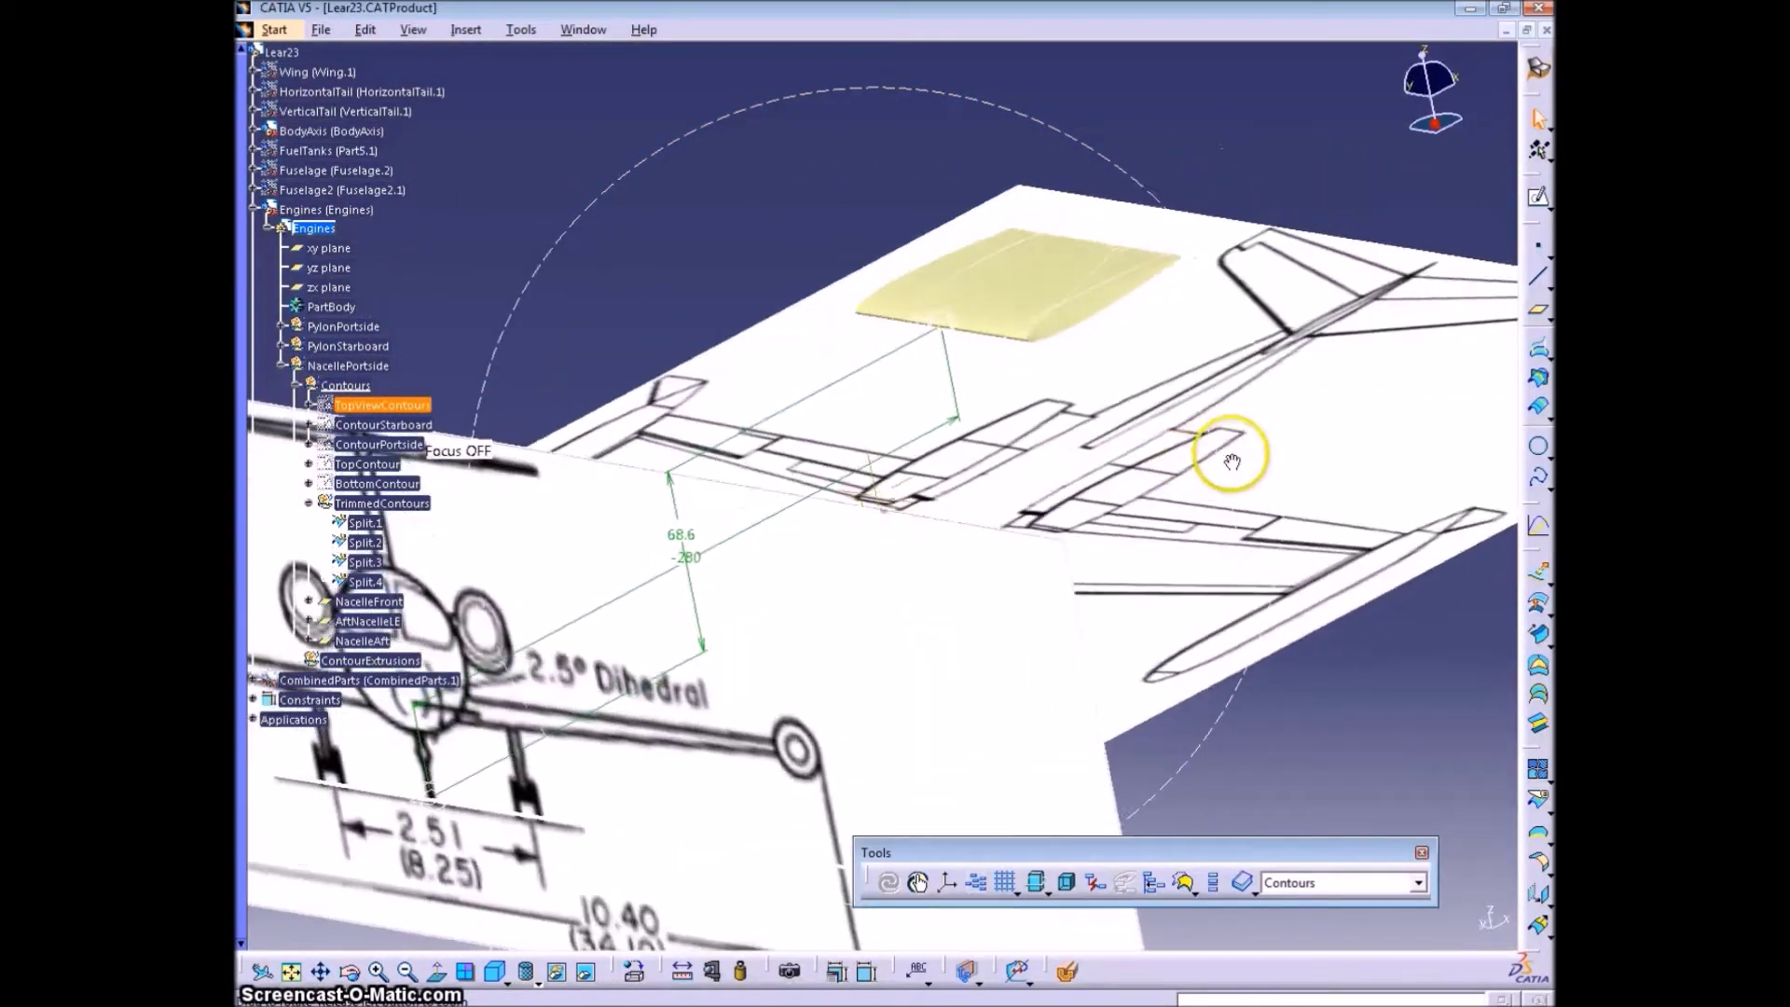
pyautogui.moveTo(1230, 451)
pyautogui.mouseDown(button='middle')
pyautogui.moveTo(715, 663)
pyautogui.moveTo(715, 428)
pyautogui.moveTo(617, 475)
pyautogui.moveTo(938, 349)
pyautogui.mouseUp(button='middle')
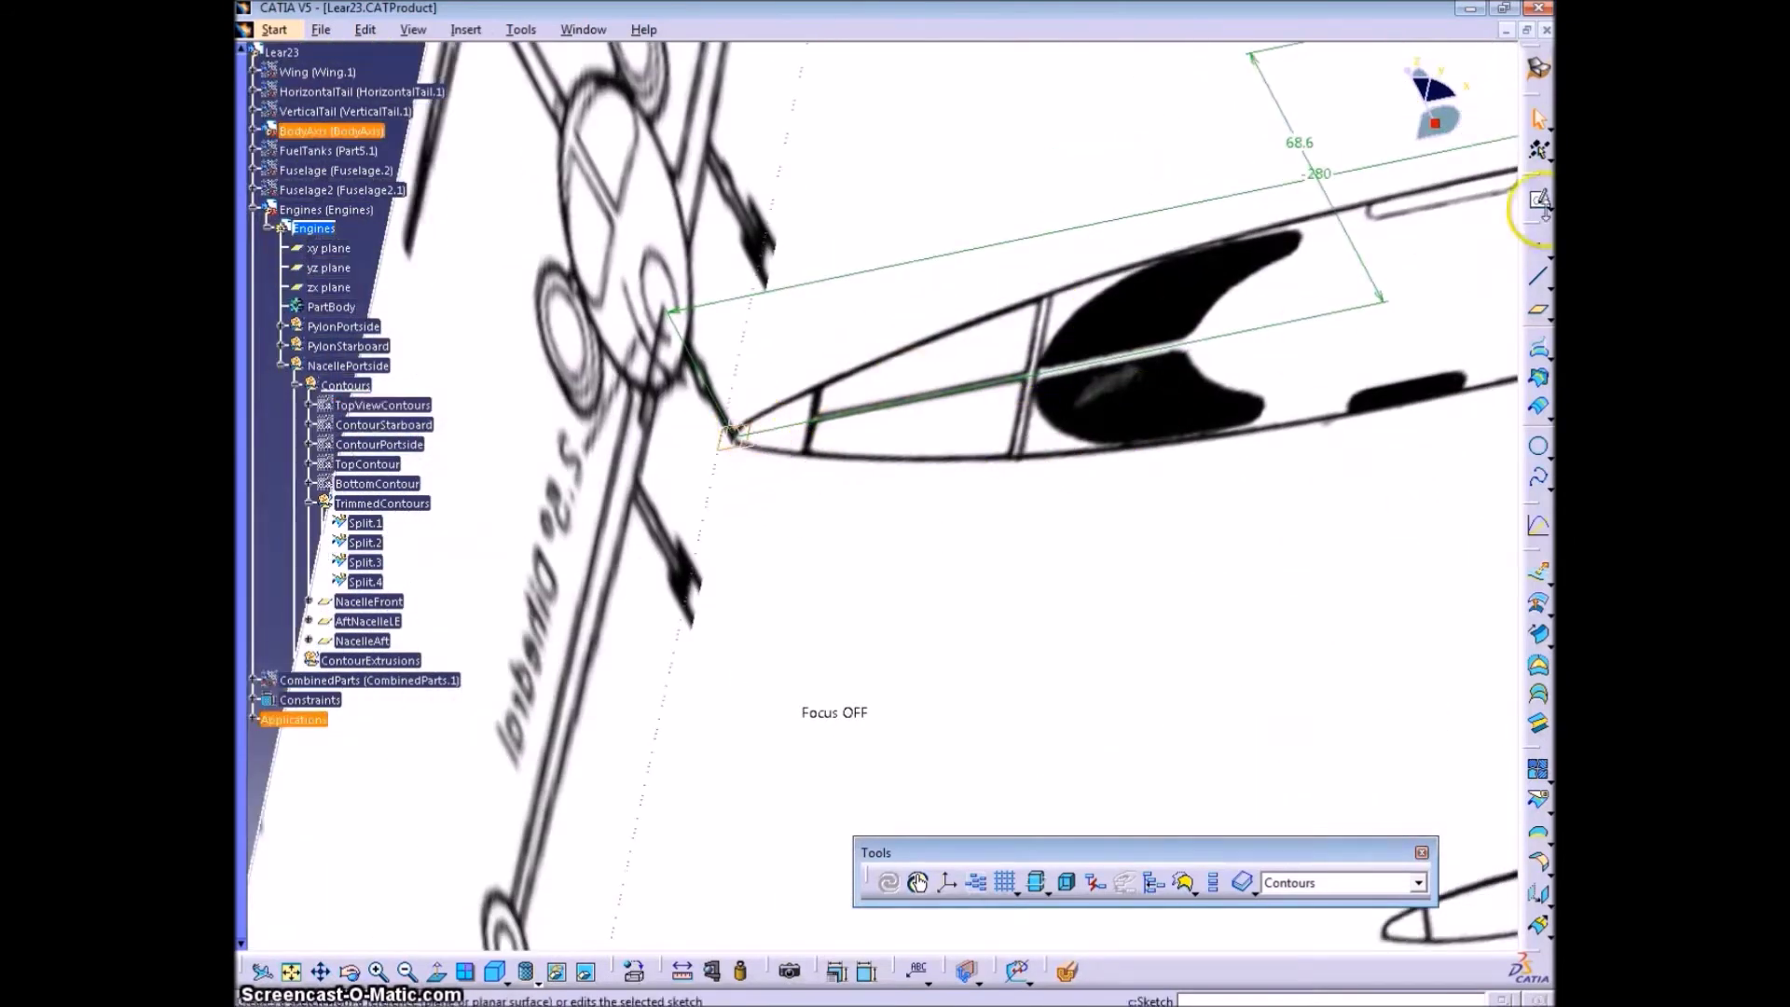
pyautogui.moveTo(1170, 327); pyautogui.dragTo(1235, 442, button='middle')
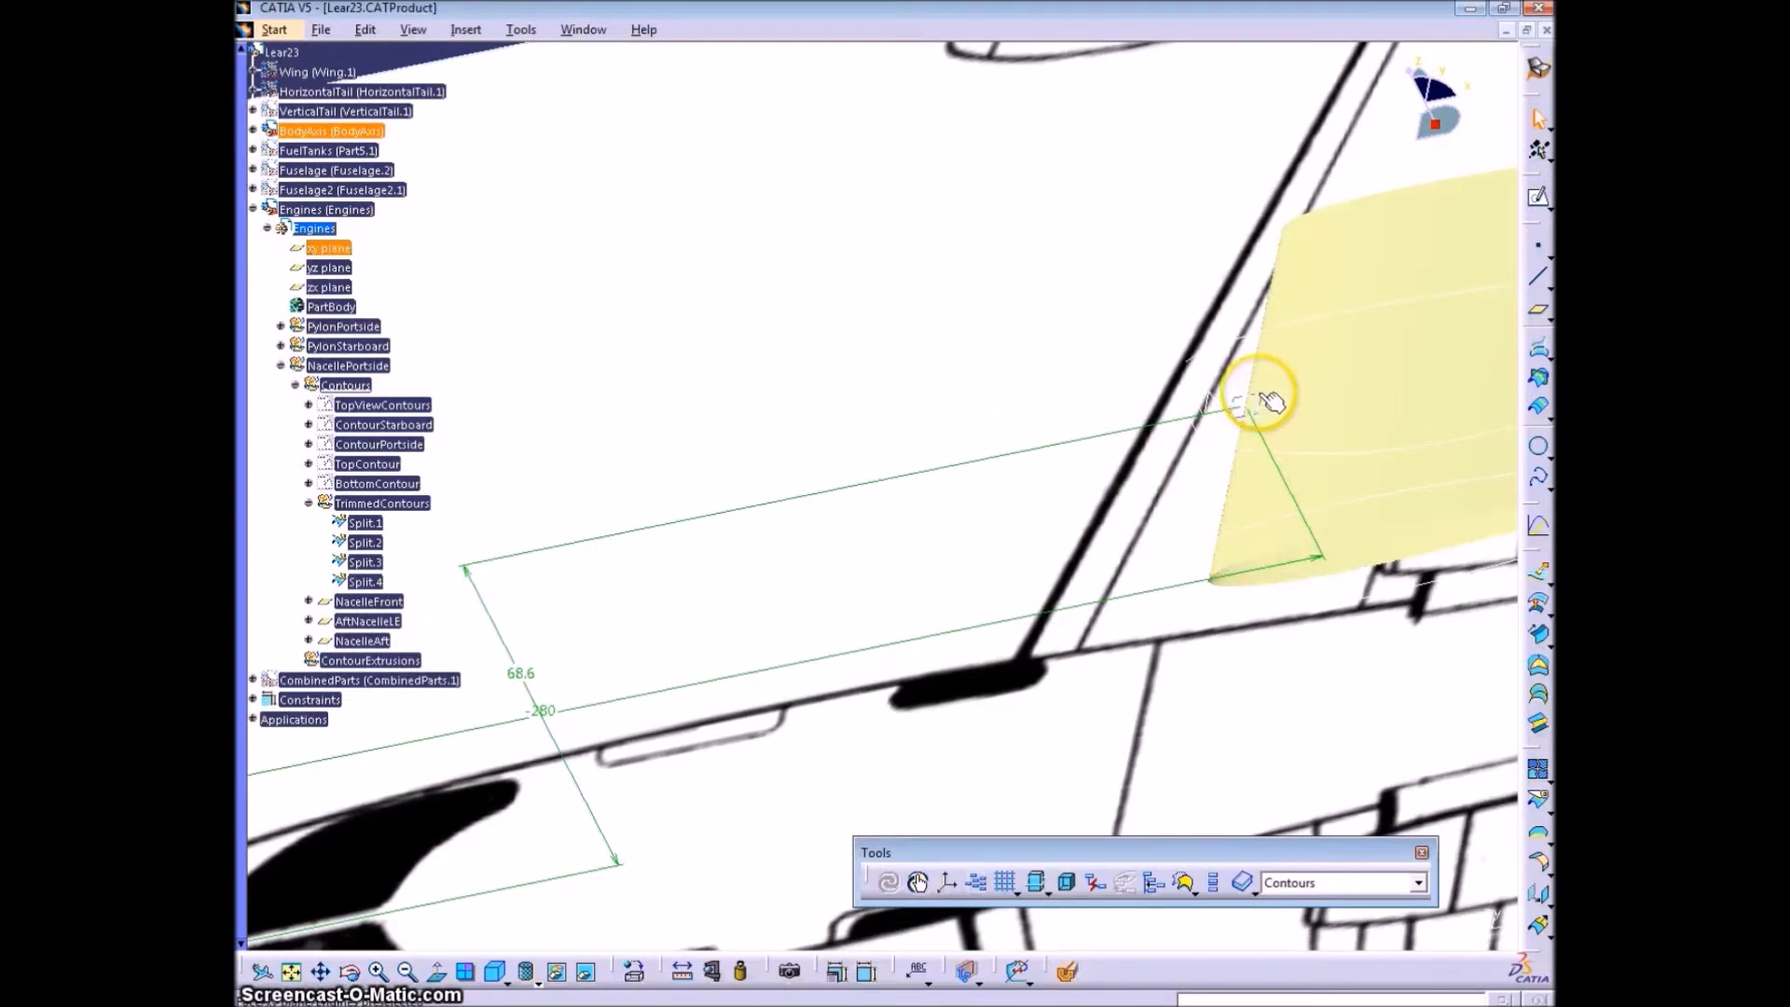
pyautogui.click(1264, 398)
pyautogui.click(1536, 203)
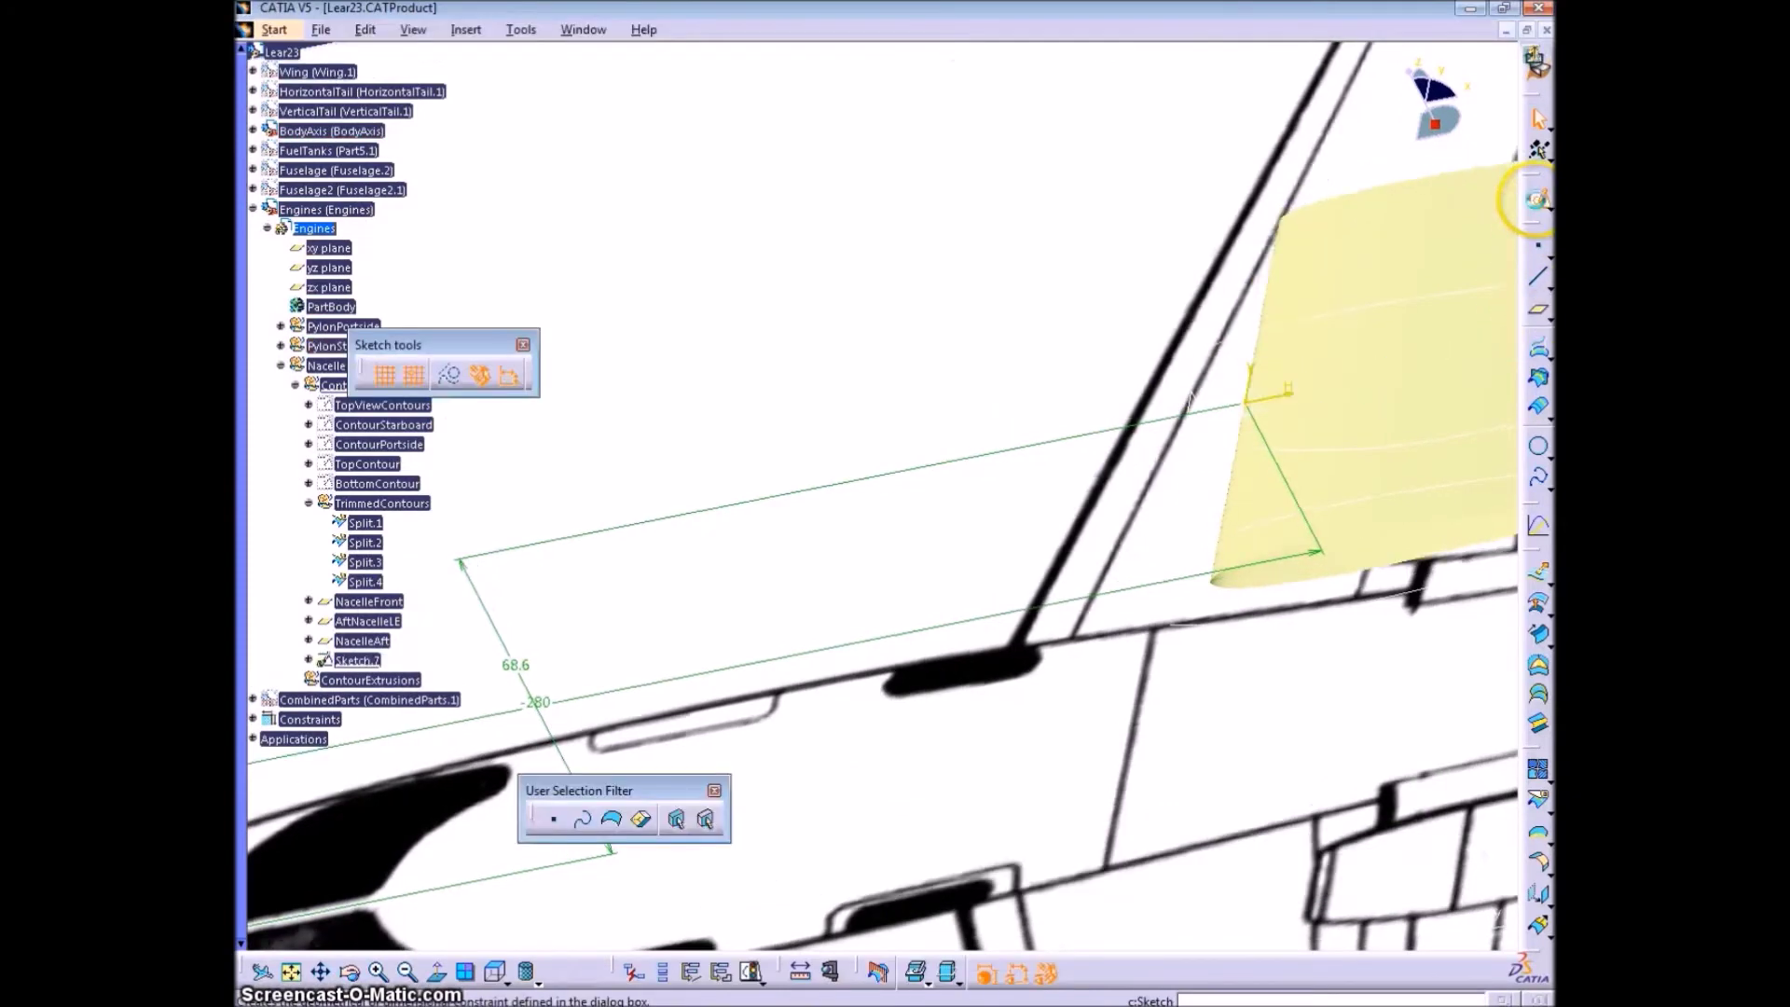
# - Edit the TopViewContours sketch and make the nacelle centerline's front end coincident with the leading-edge reference line
pyautogui.rightClick(354, 404)
pyautogui.click(377, 473)
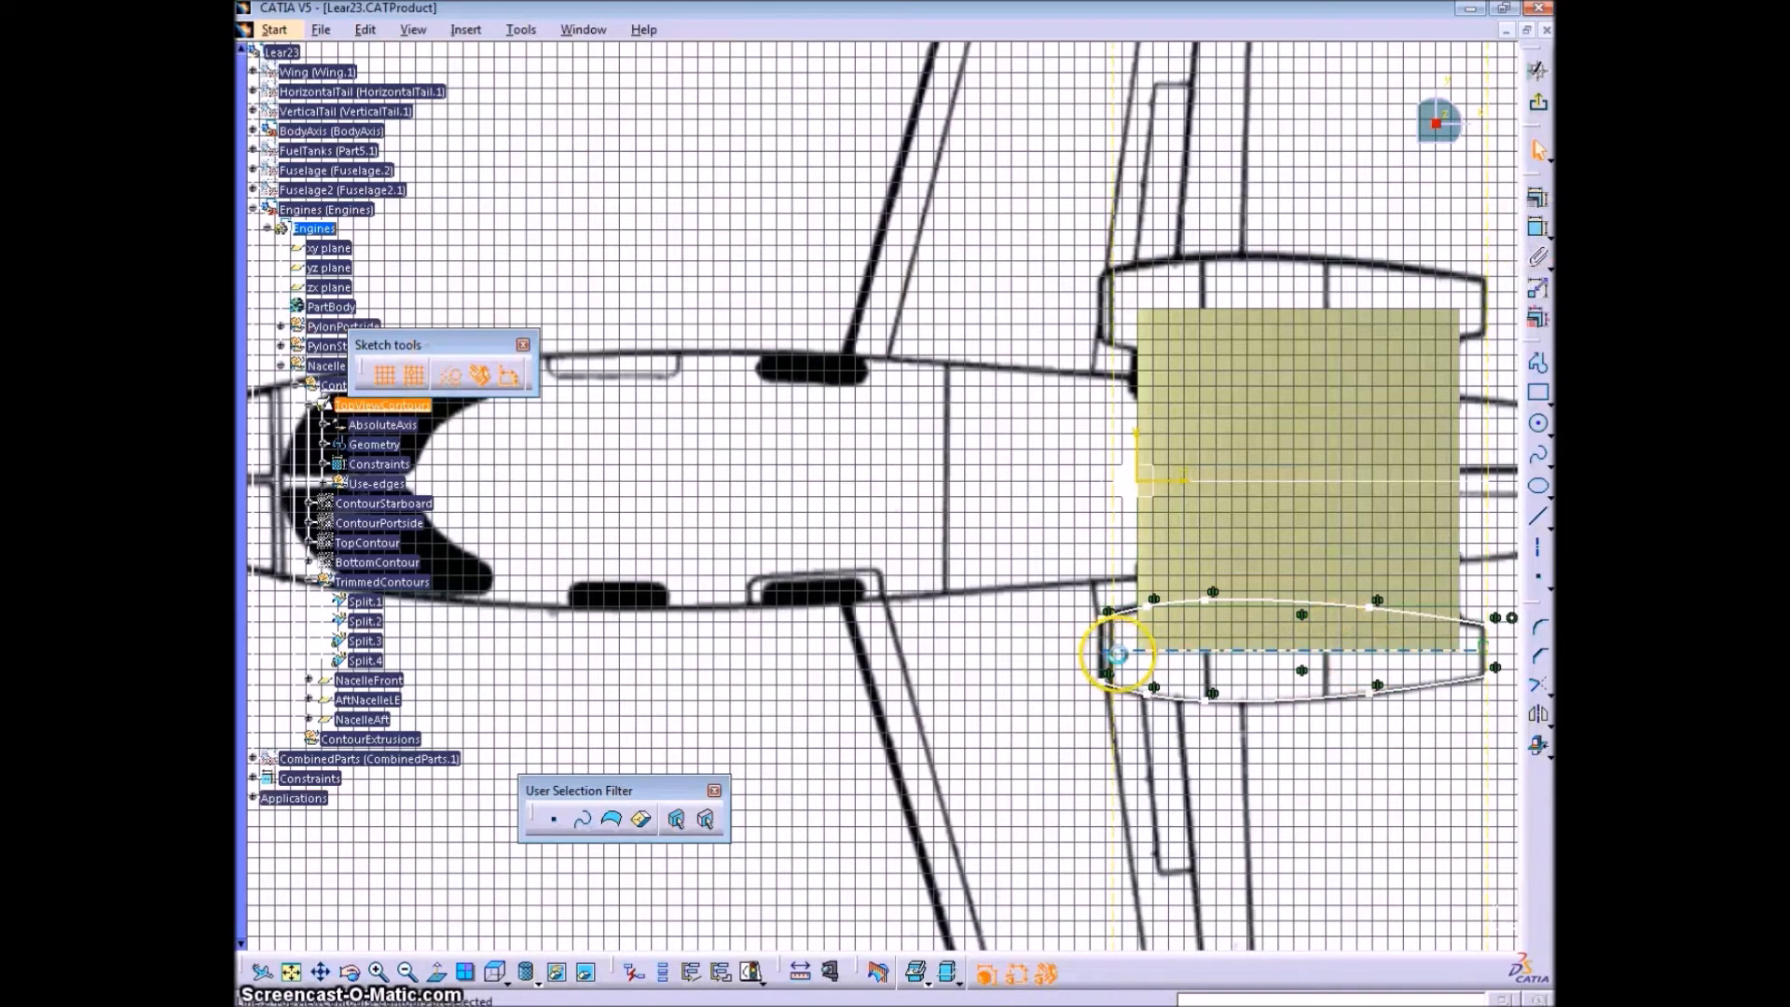
pyautogui.rightClick(1261, 559)
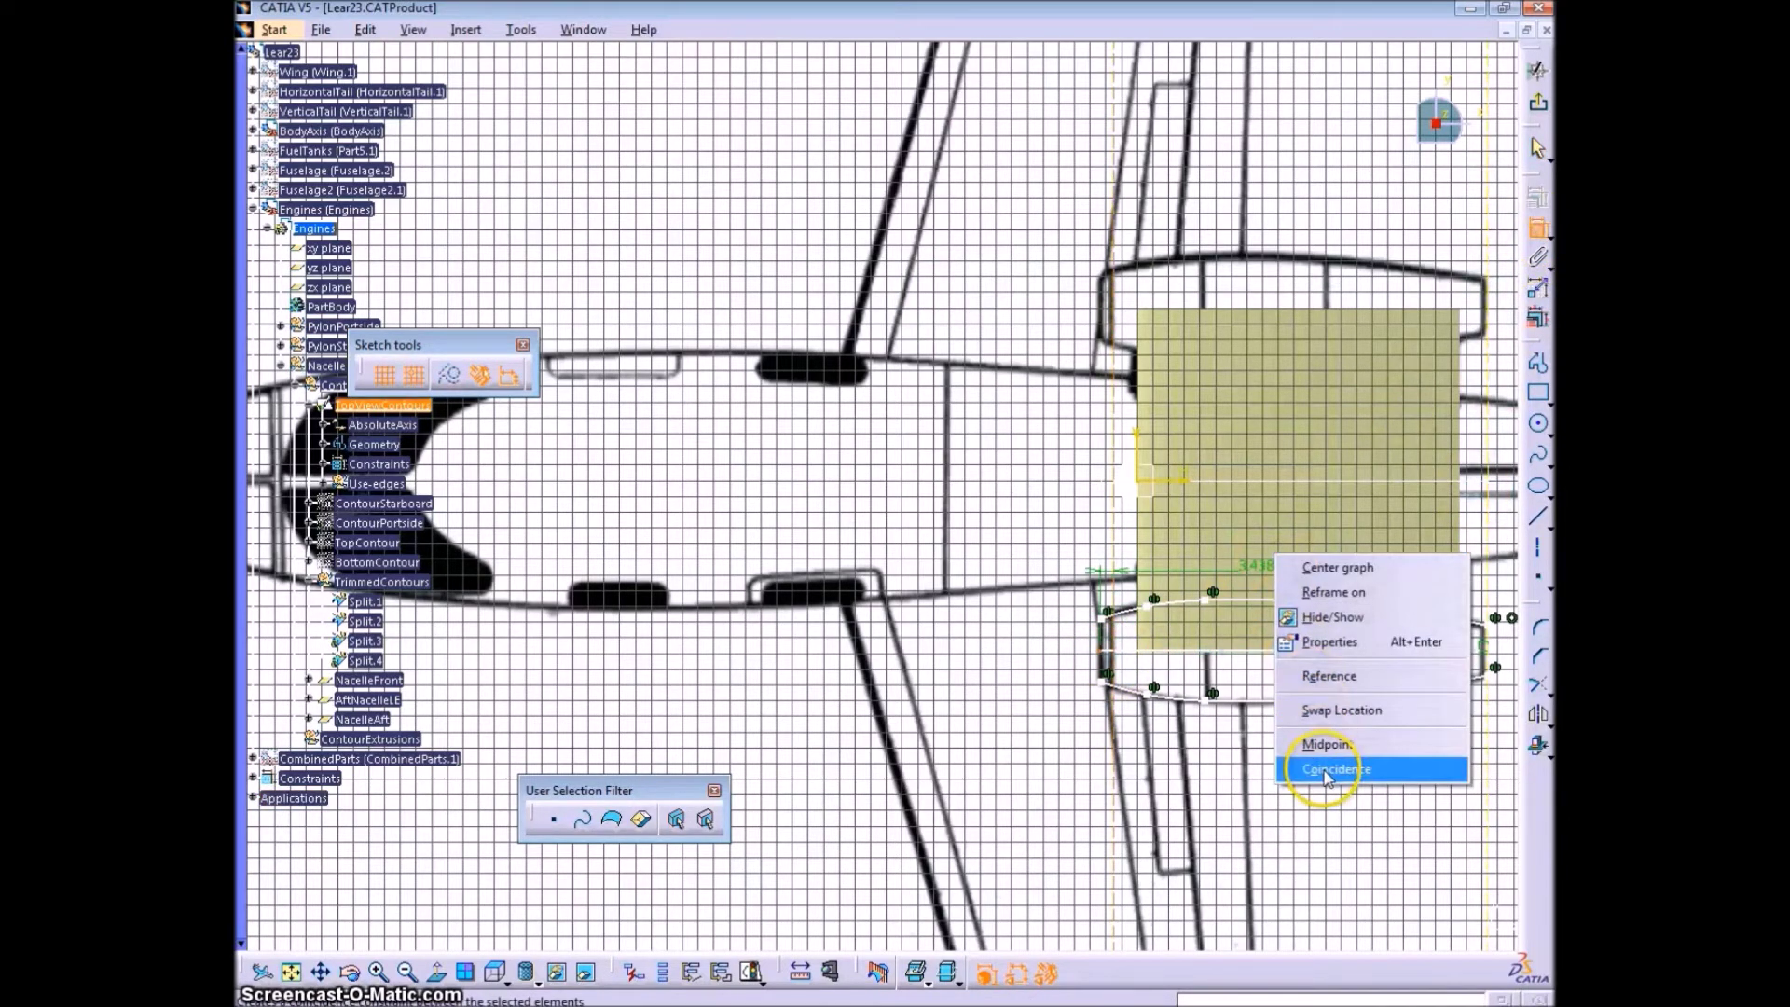
pyautogui.moveTo(1318, 759); pyautogui.dragTo(1127, 719, button='middle')
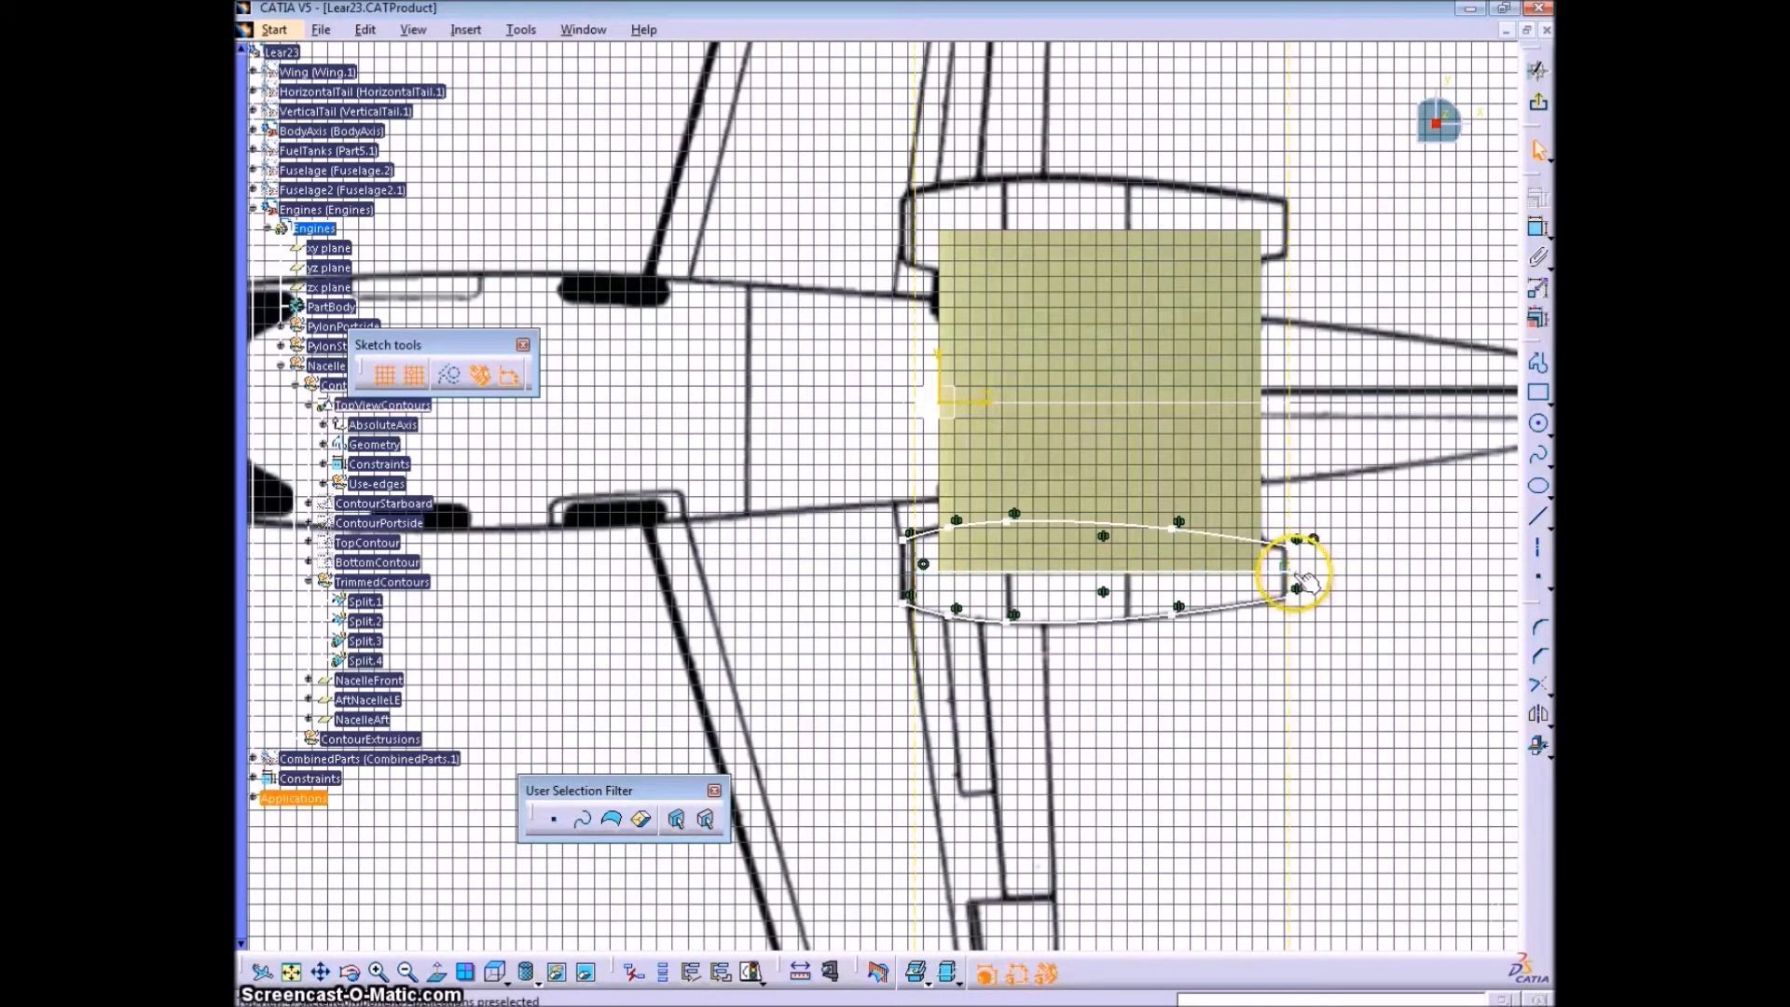
# - Make the nacelle centerline's aft end coincident with the aft reference line and exit the TopViewContours sketch
pyautogui.keyDown('ctrl'); pyautogui.moveTo(1323, 668); pyautogui.dragTo(1343, 632, button='middle'); pyautogui.keyUp('ctrl')
pyautogui.moveTo(1342, 632); pyautogui.dragTo(774, 580, button='middle')
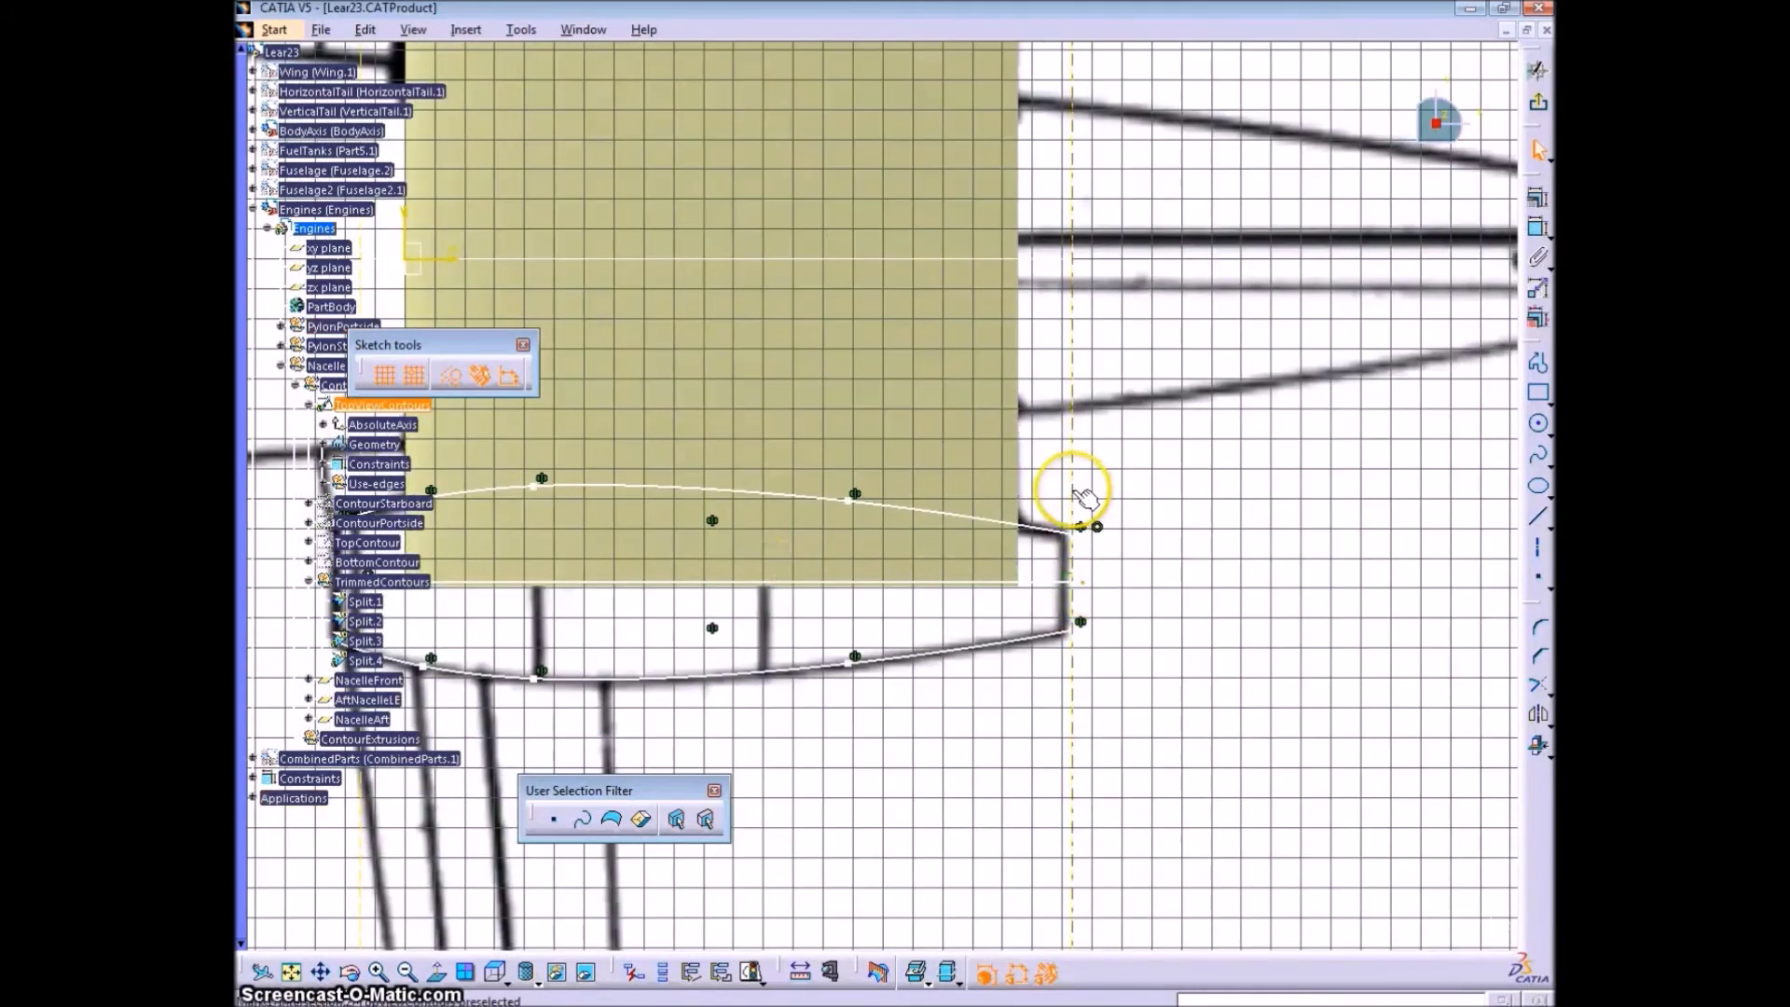
pyautogui.rightClick(1237, 471)
pyautogui.click(1263, 681)
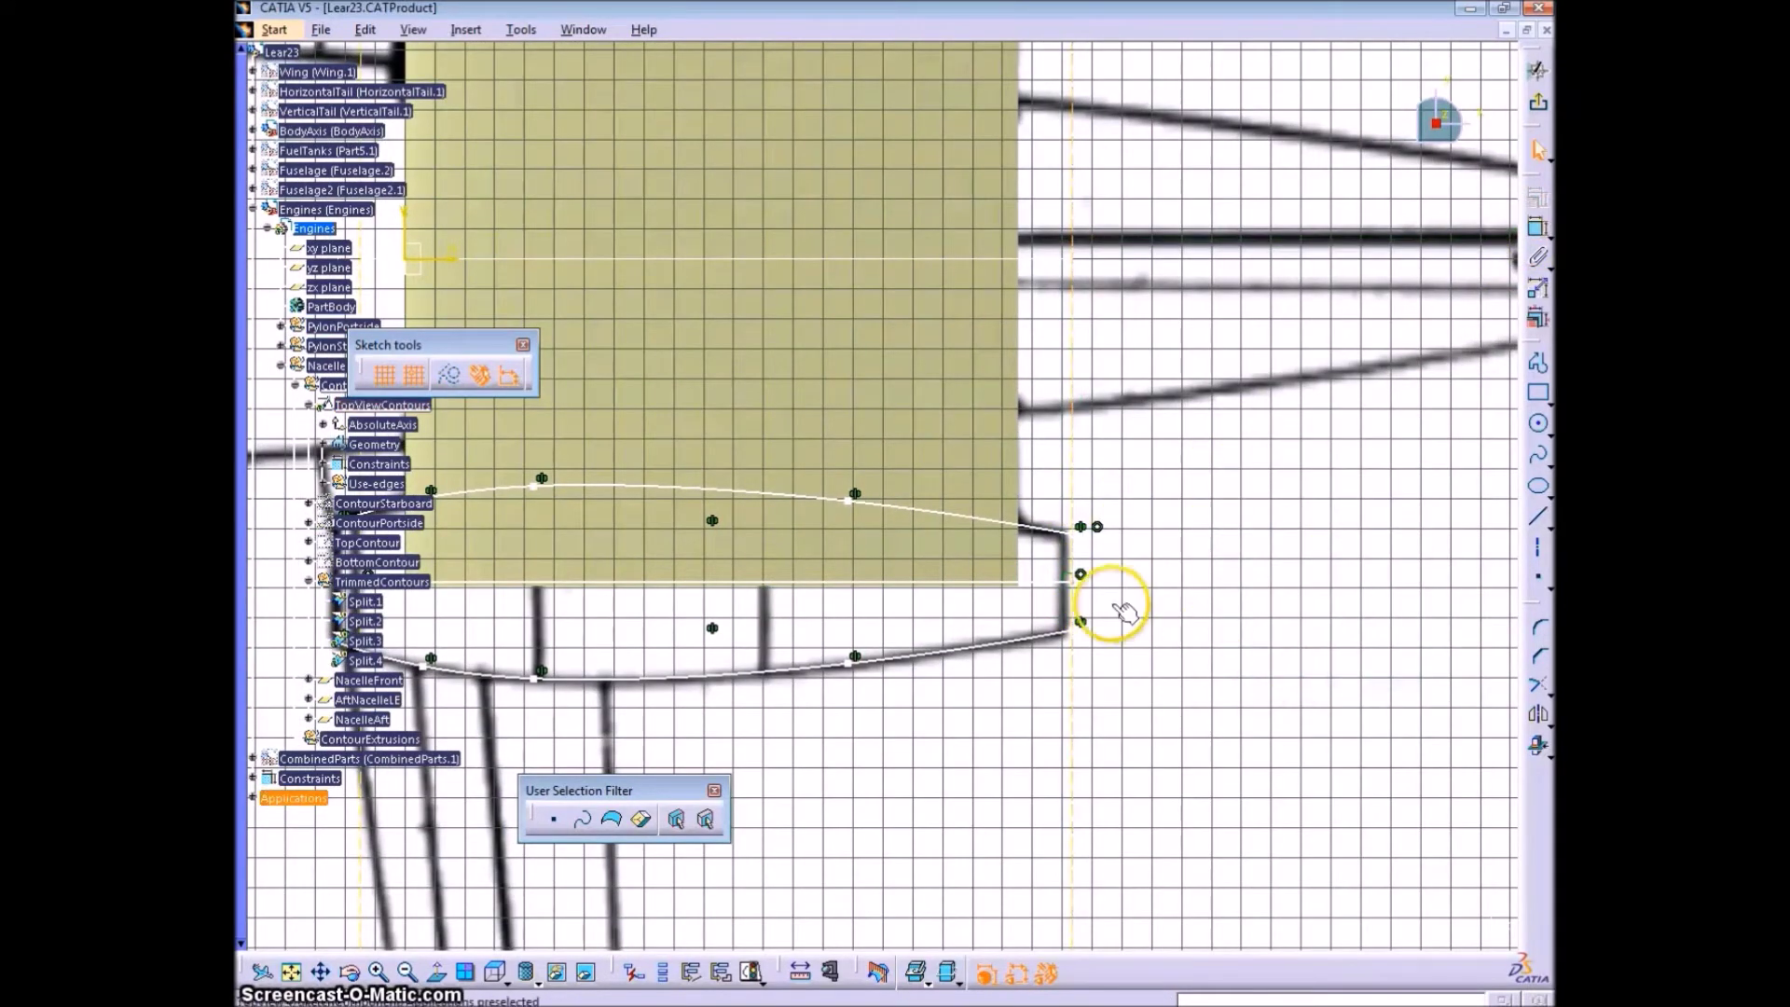
pyautogui.keyDown('ctrl'); pyautogui.moveTo(1159, 591); pyautogui.dragTo(1210, 626, button='middle'); pyautogui.keyUp('ctrl')
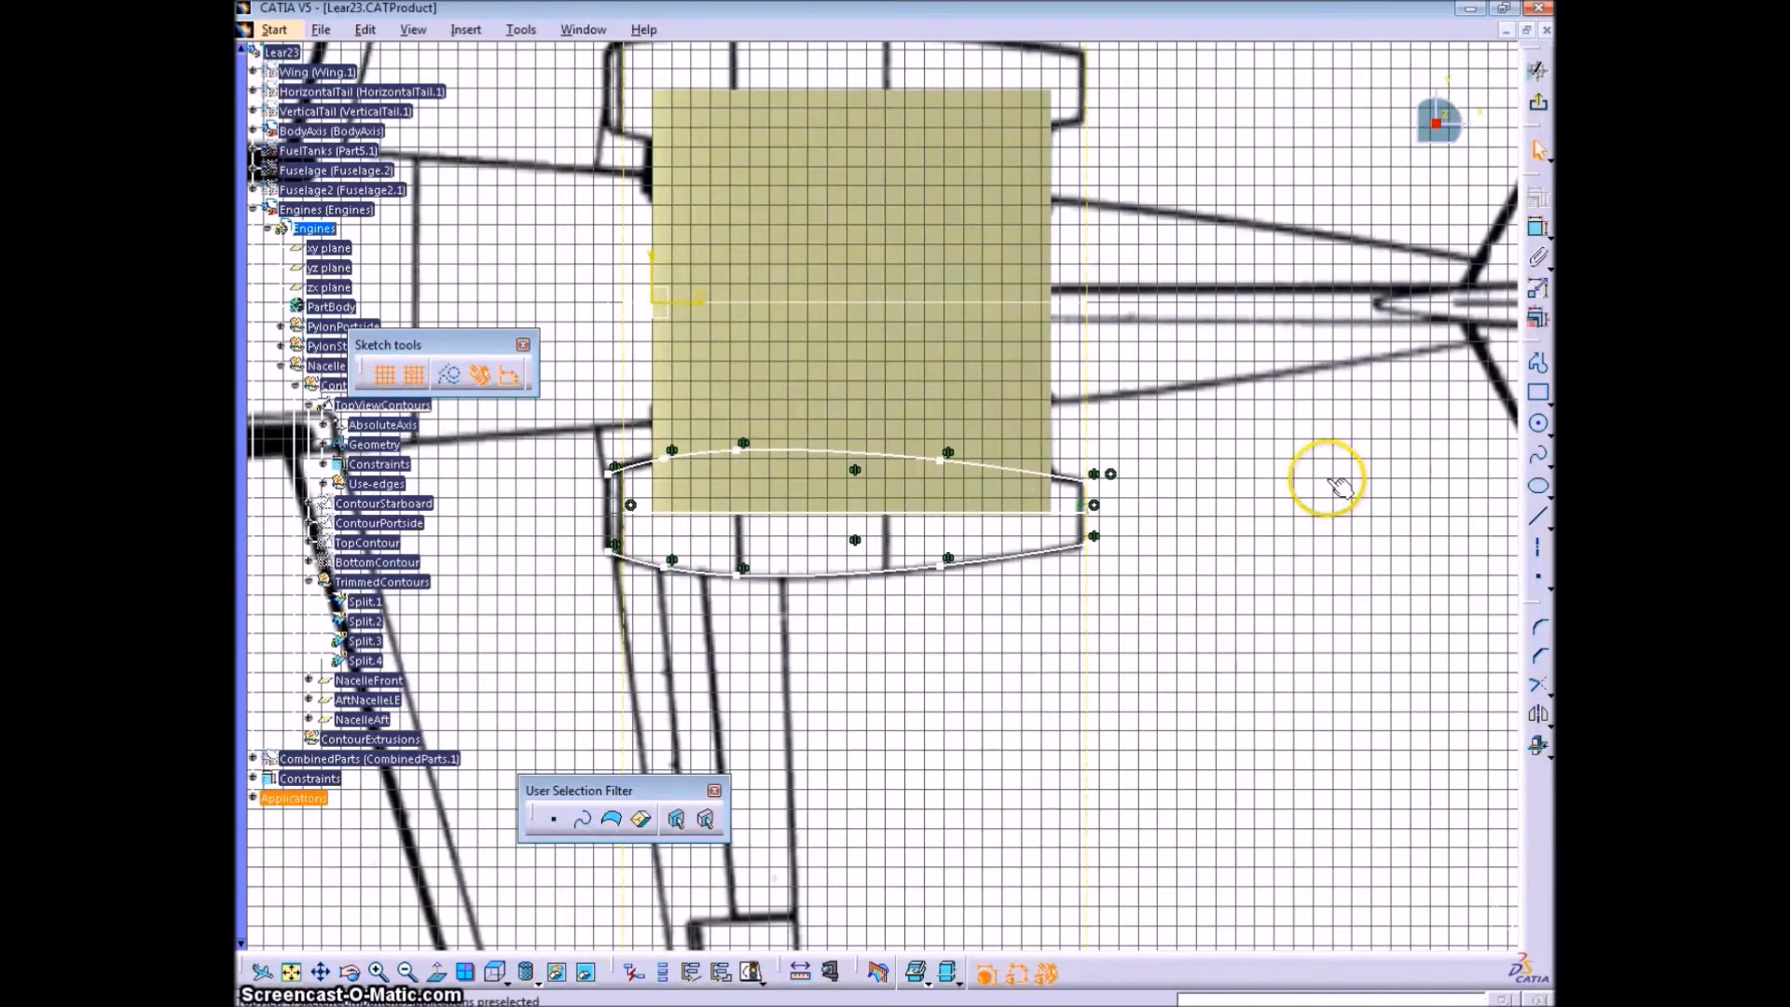
pyautogui.click(1540, 108)
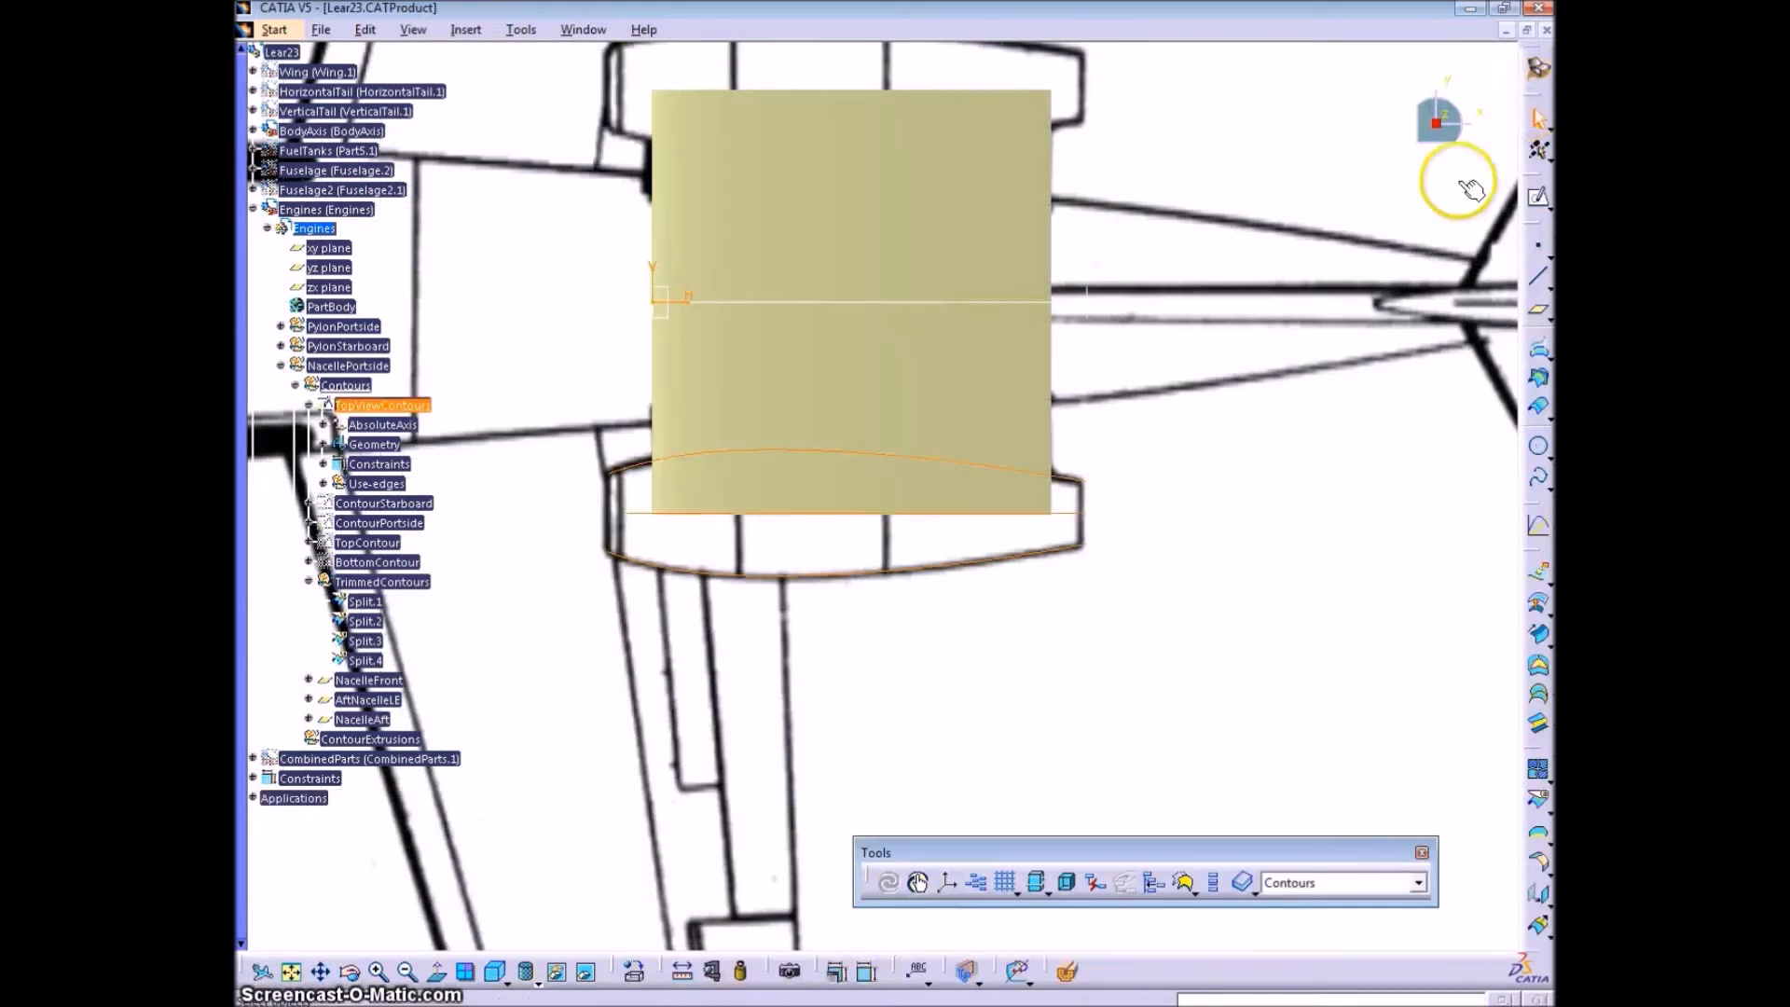
# - Create a separate top-view sketch in the Contours set containing the nacelle centerline from TopViewContours
pyautogui.click(311, 407)
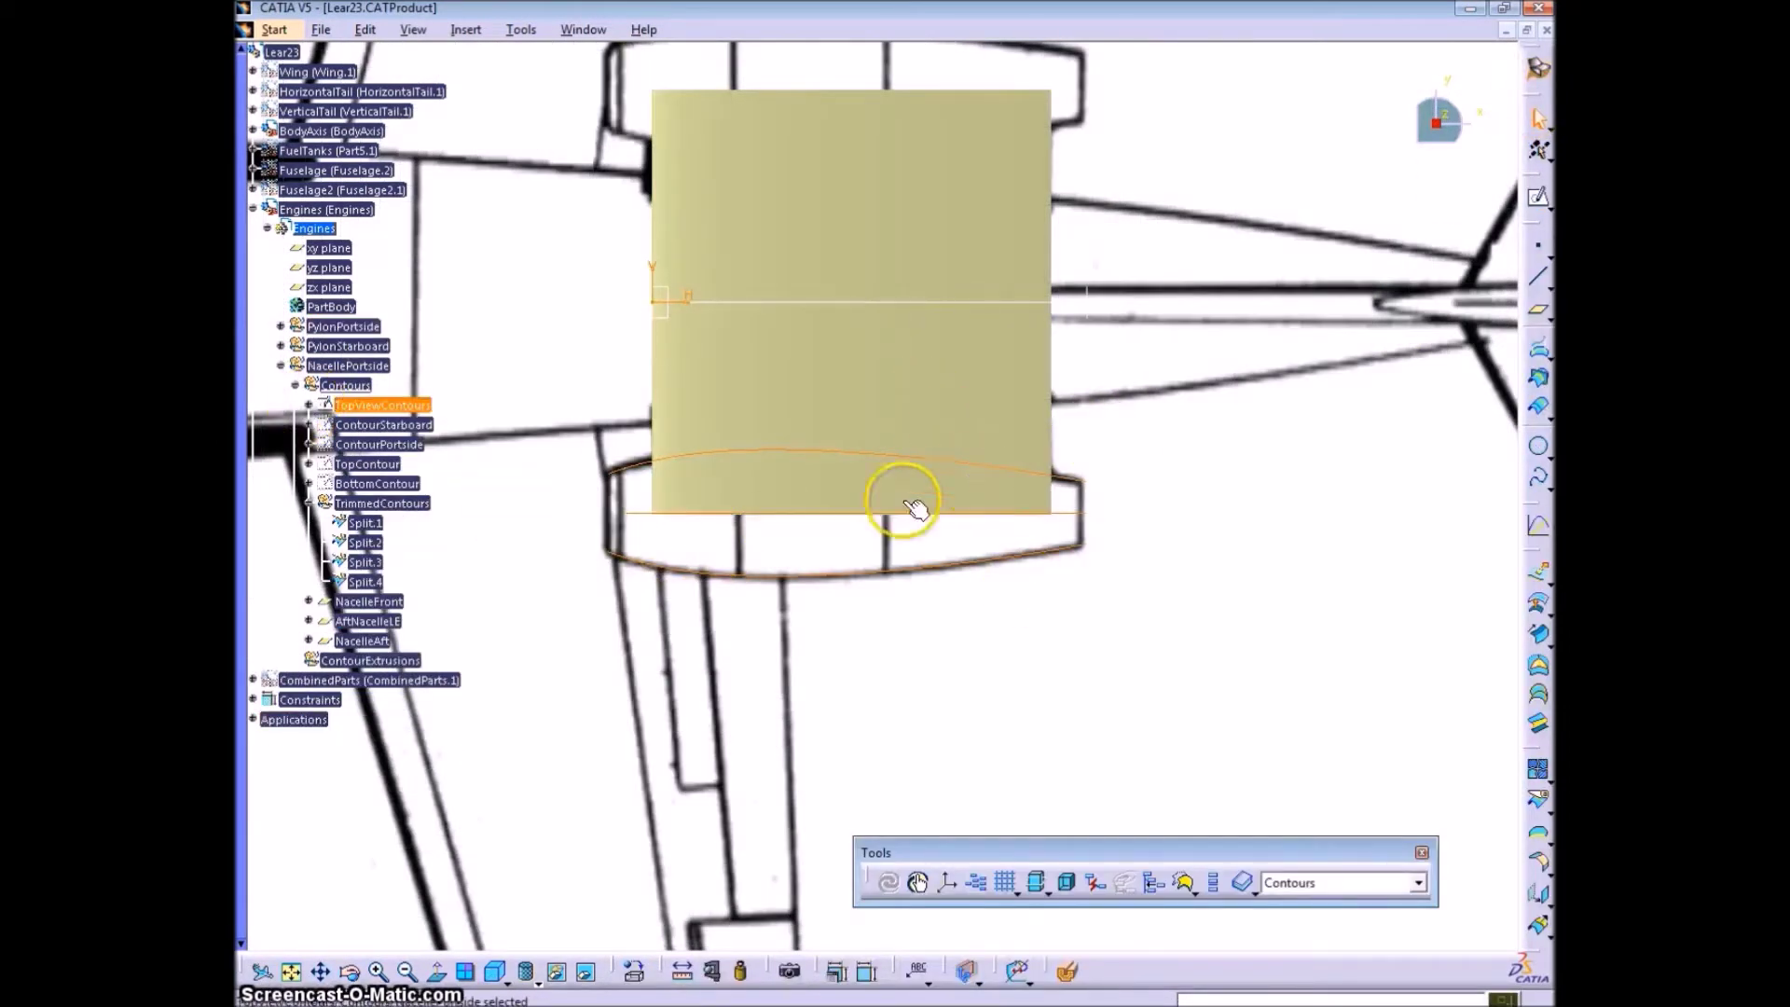
pyautogui.click(1070, 525)
pyautogui.click(1538, 198)
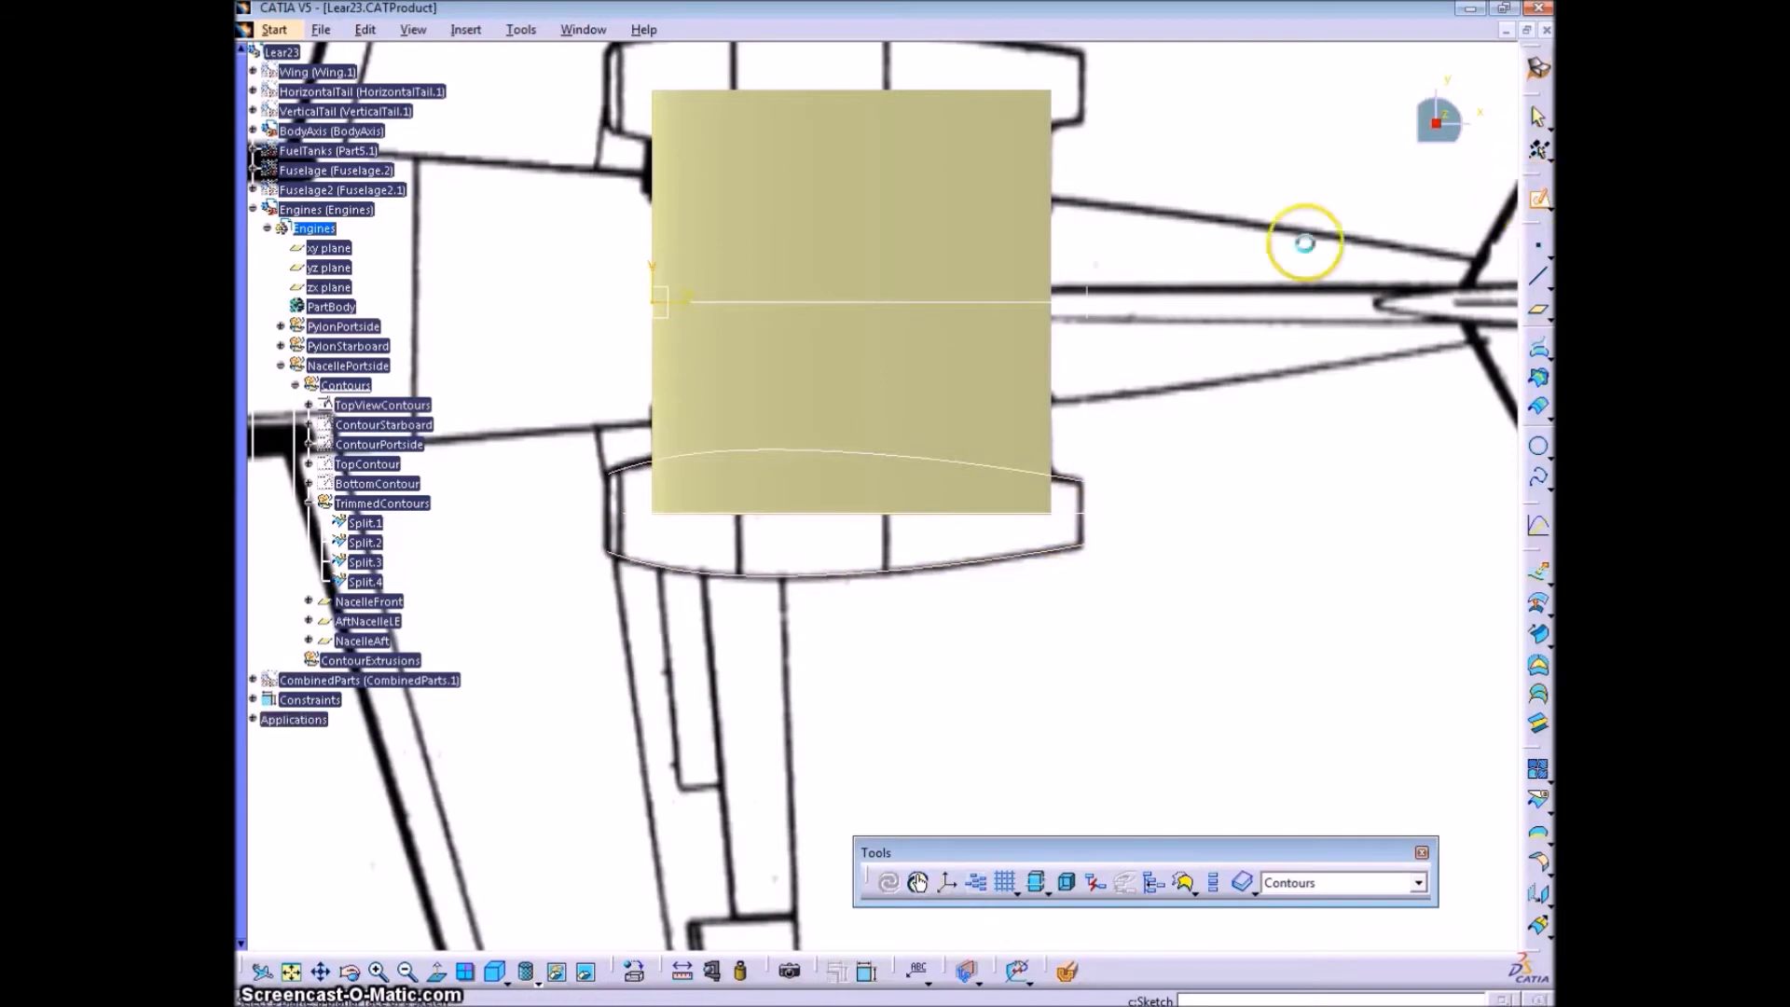
pyautogui.click(676, 297)
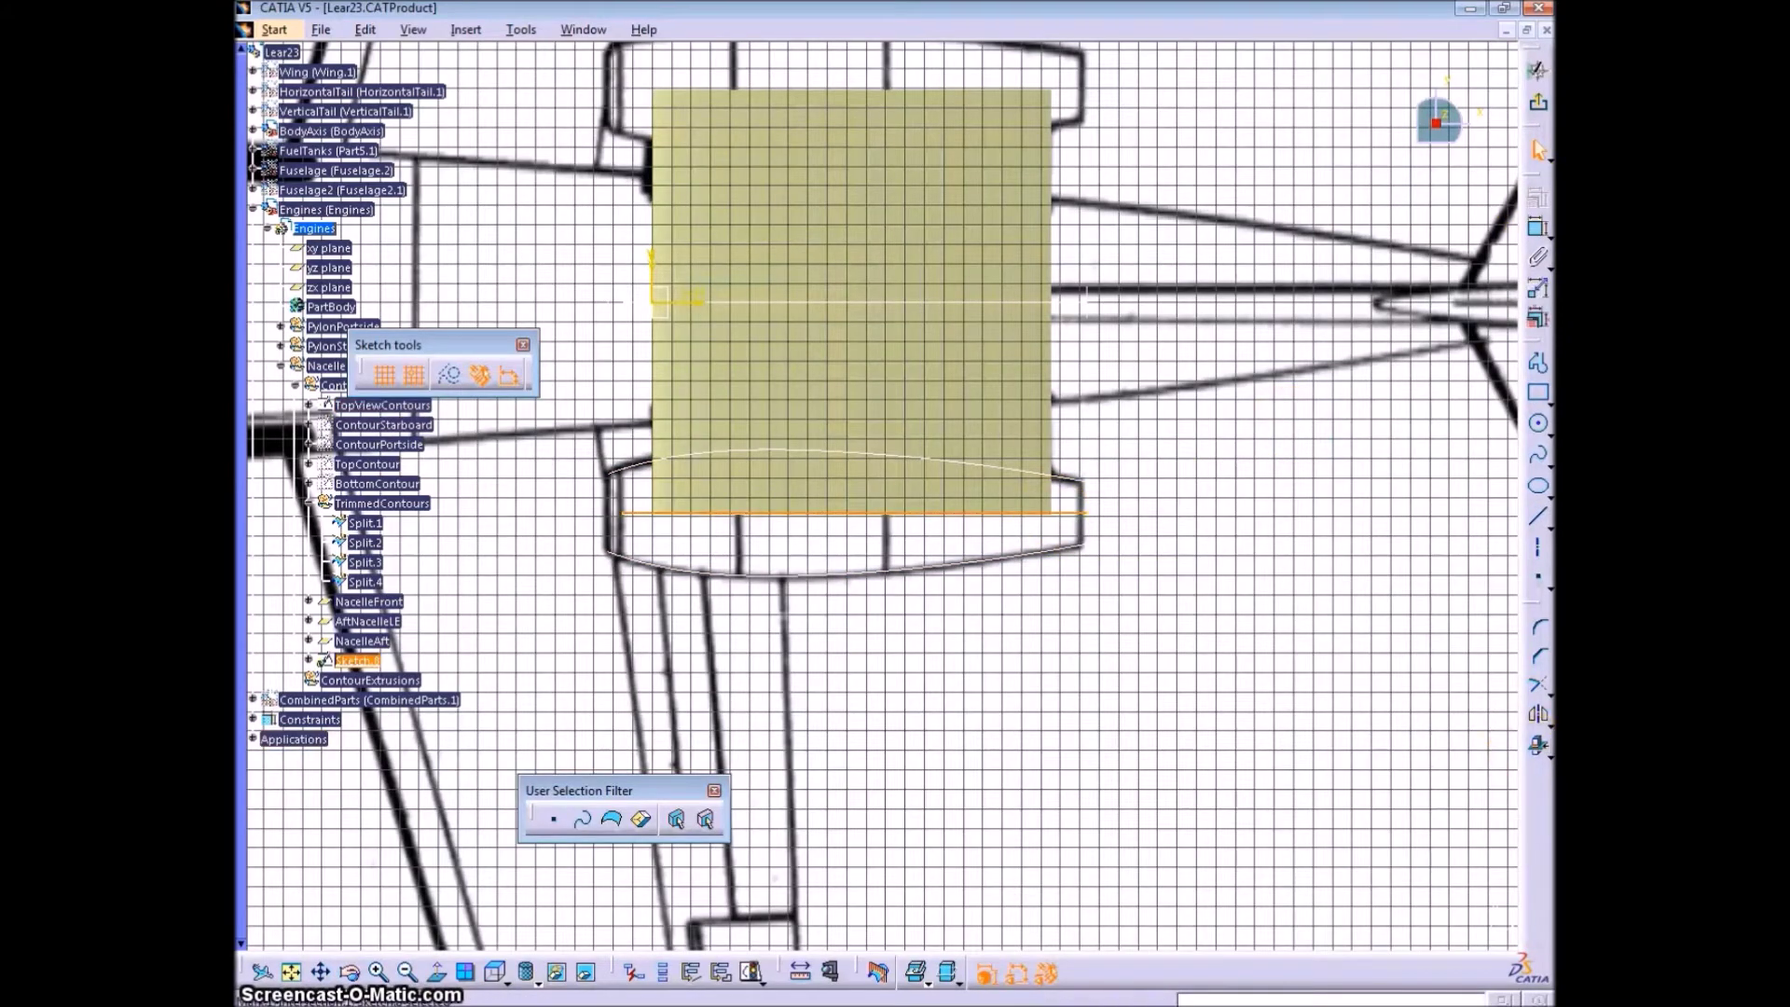
pyautogui.click(1541, 106)
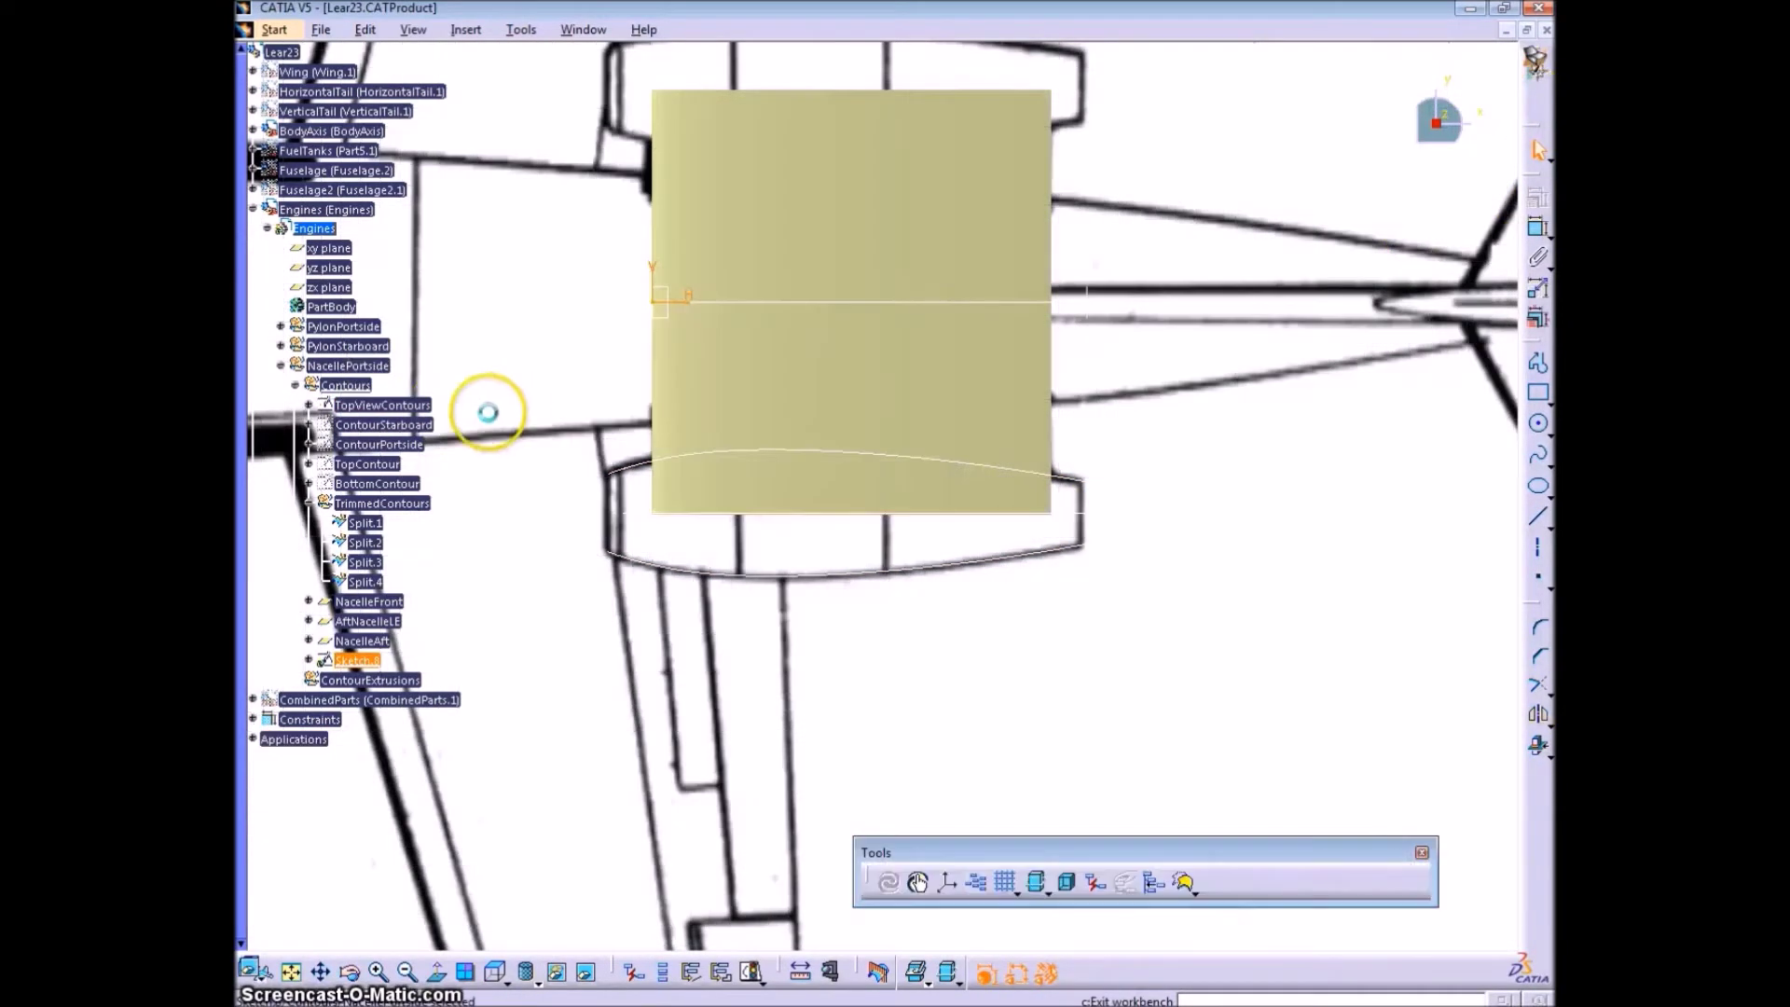
# - Hide the TopViewContours sketch and rename the new centerline sketch as TopViewCenterline
pyautogui.rightClick(378, 404)
pyautogui.click(443, 472)
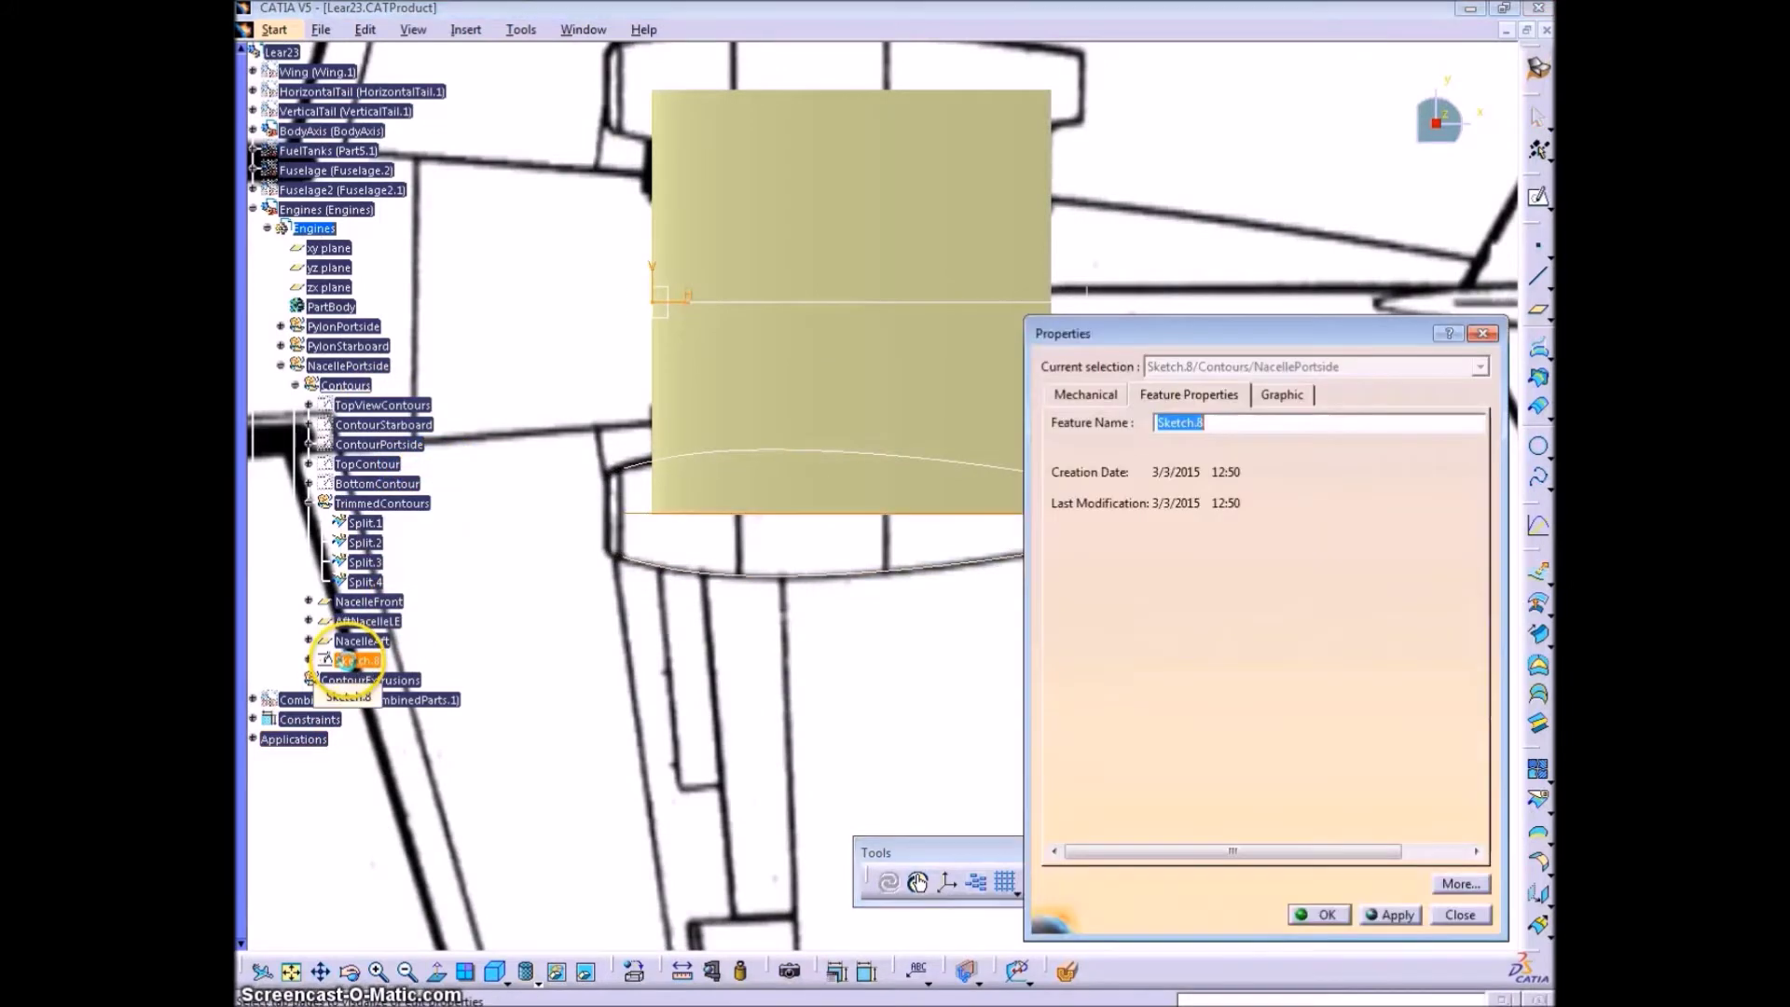
pyautogui.write('TopViewCenterline')
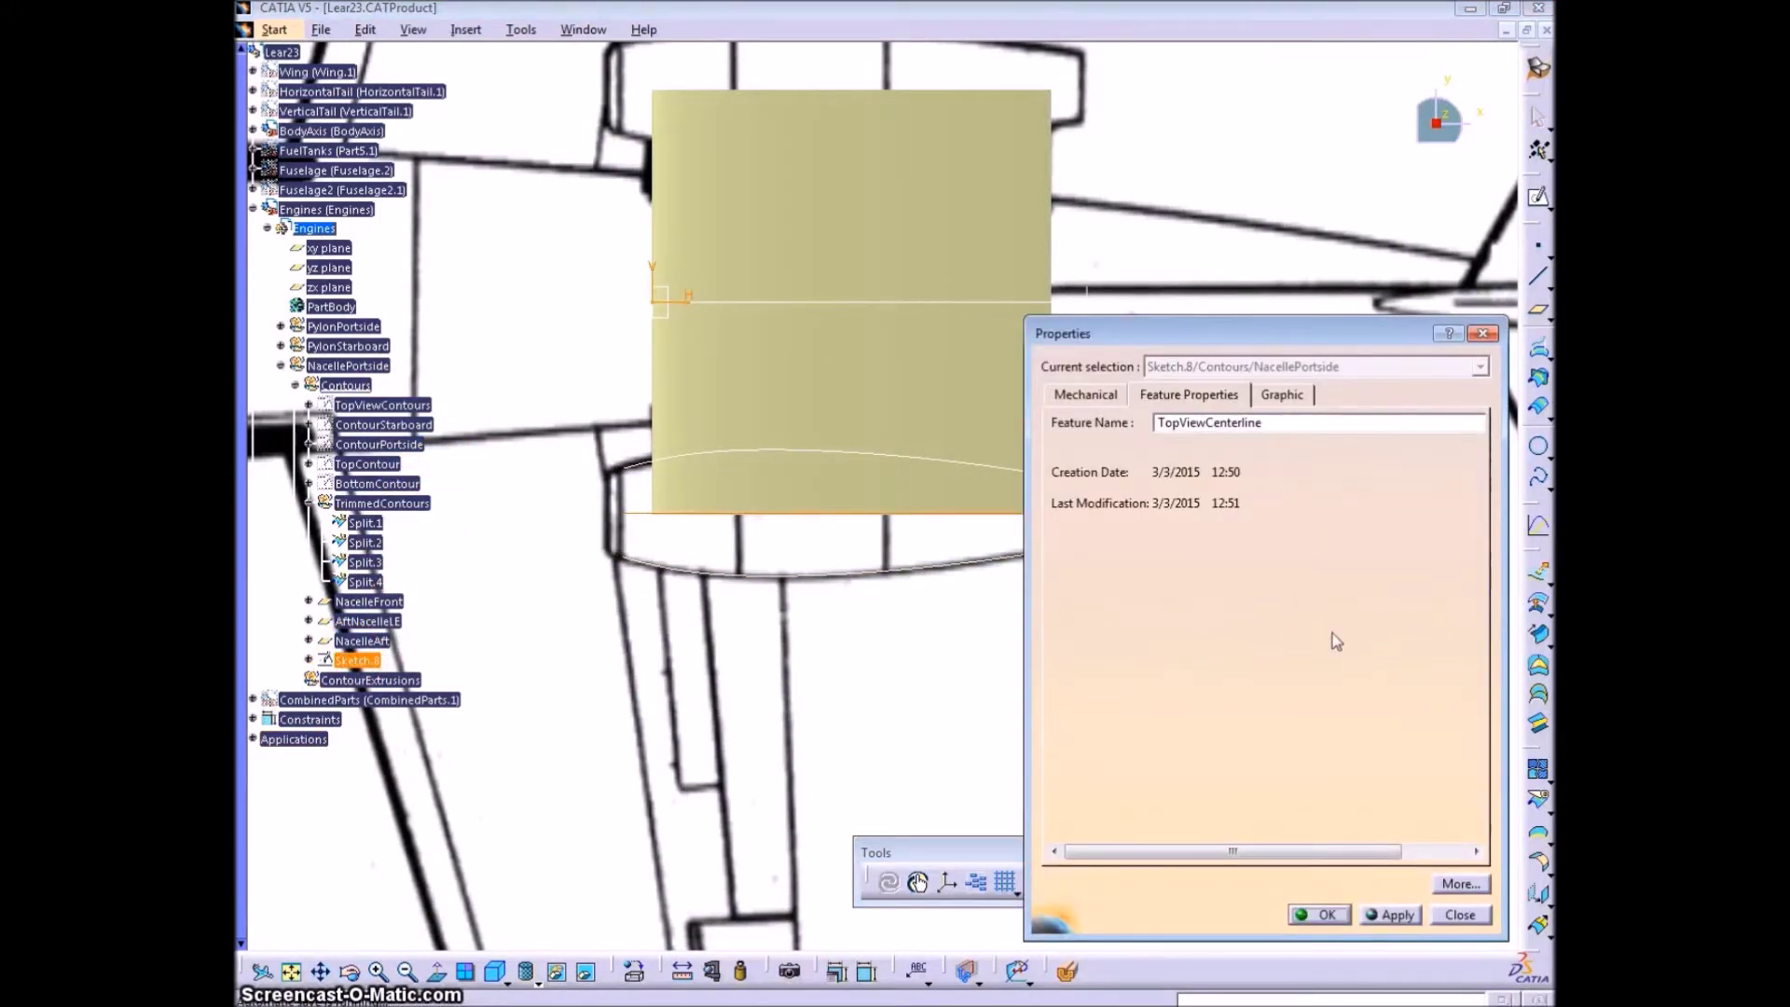
pyautogui.press('Return')
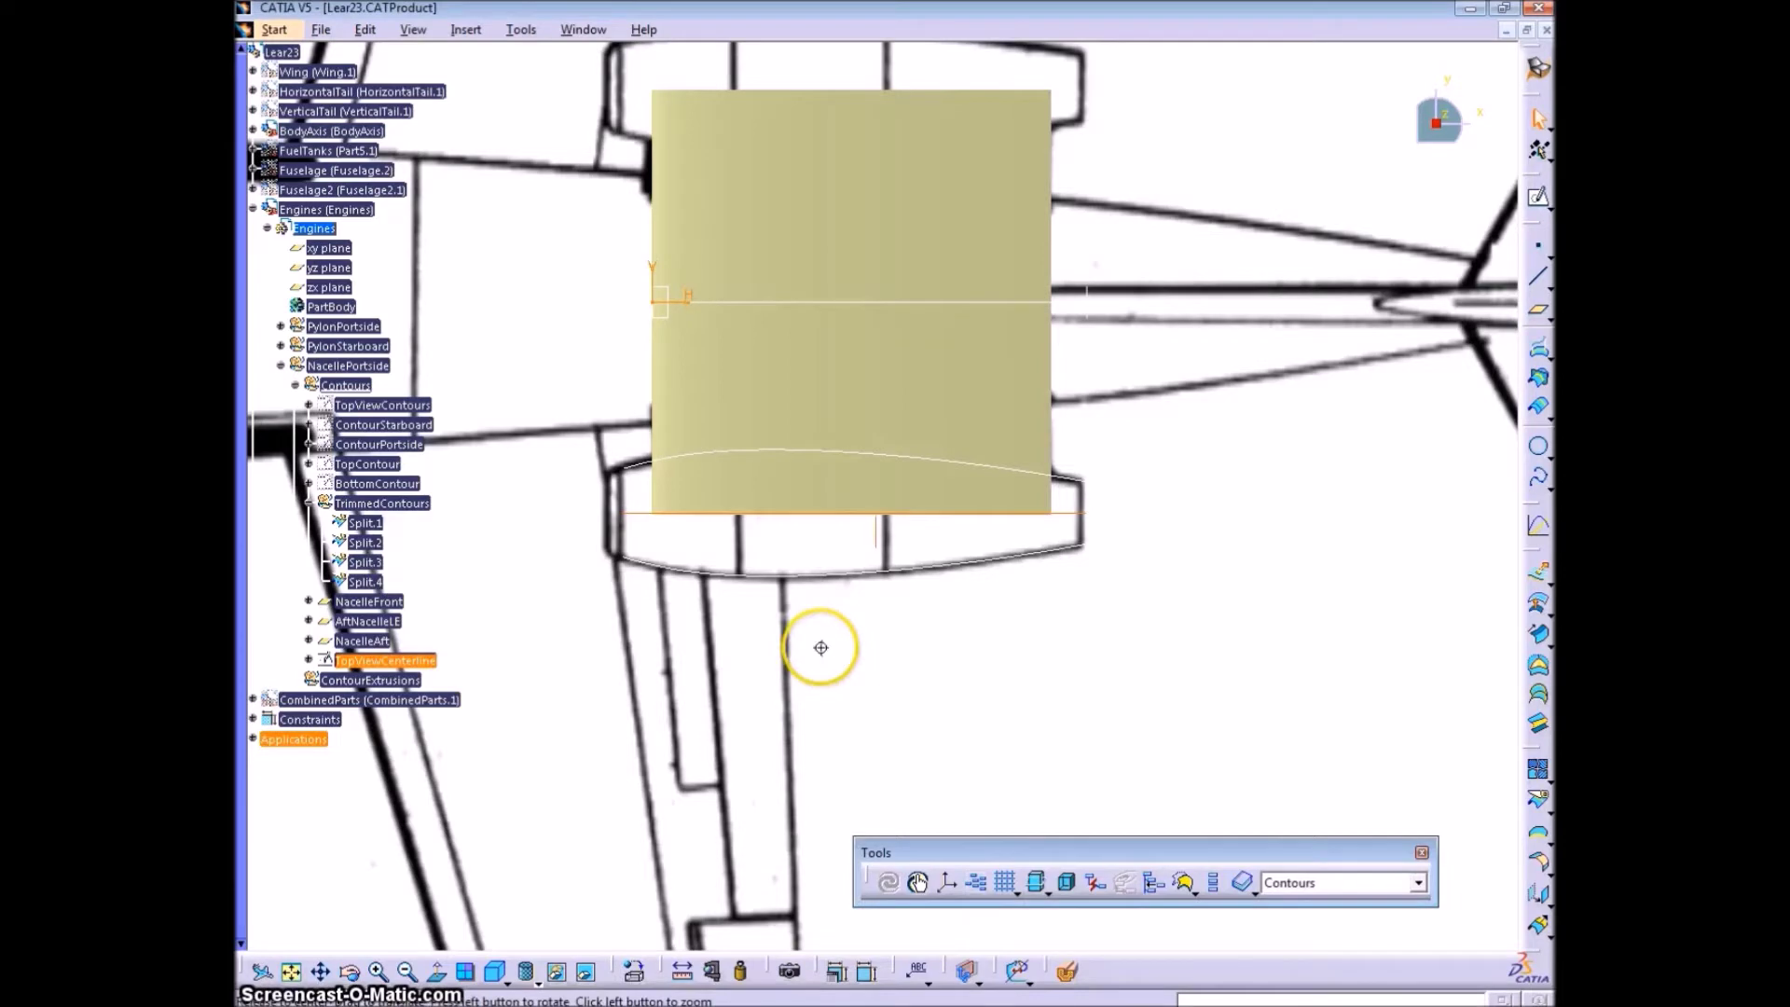
# - Make the ContourExtrusions geometrical set the work object
pyautogui.moveTo(819, 647)
pyautogui.mouseDown(button='middle')
pyautogui.moveTo(771, 420)
pyautogui.moveTo(915, 236)
pyautogui.moveTo(934, 336)
pyautogui.mouseUp(button='middle')
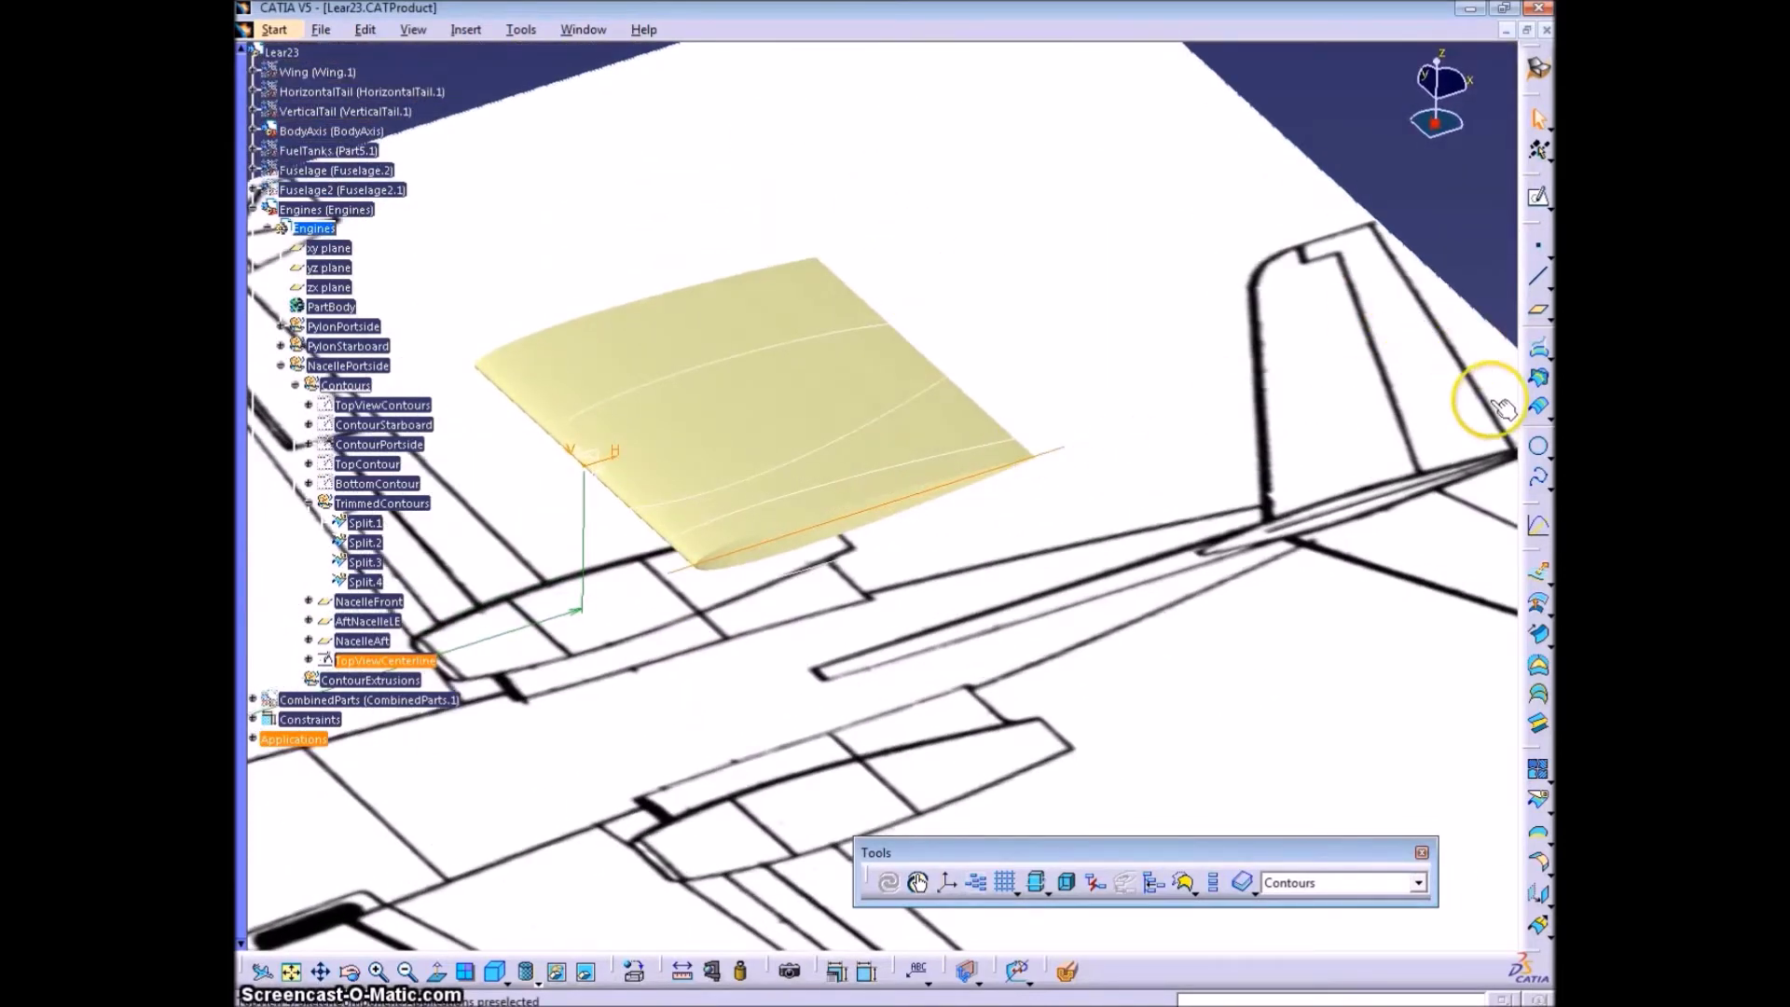
pyautogui.rightClick(410, 639)
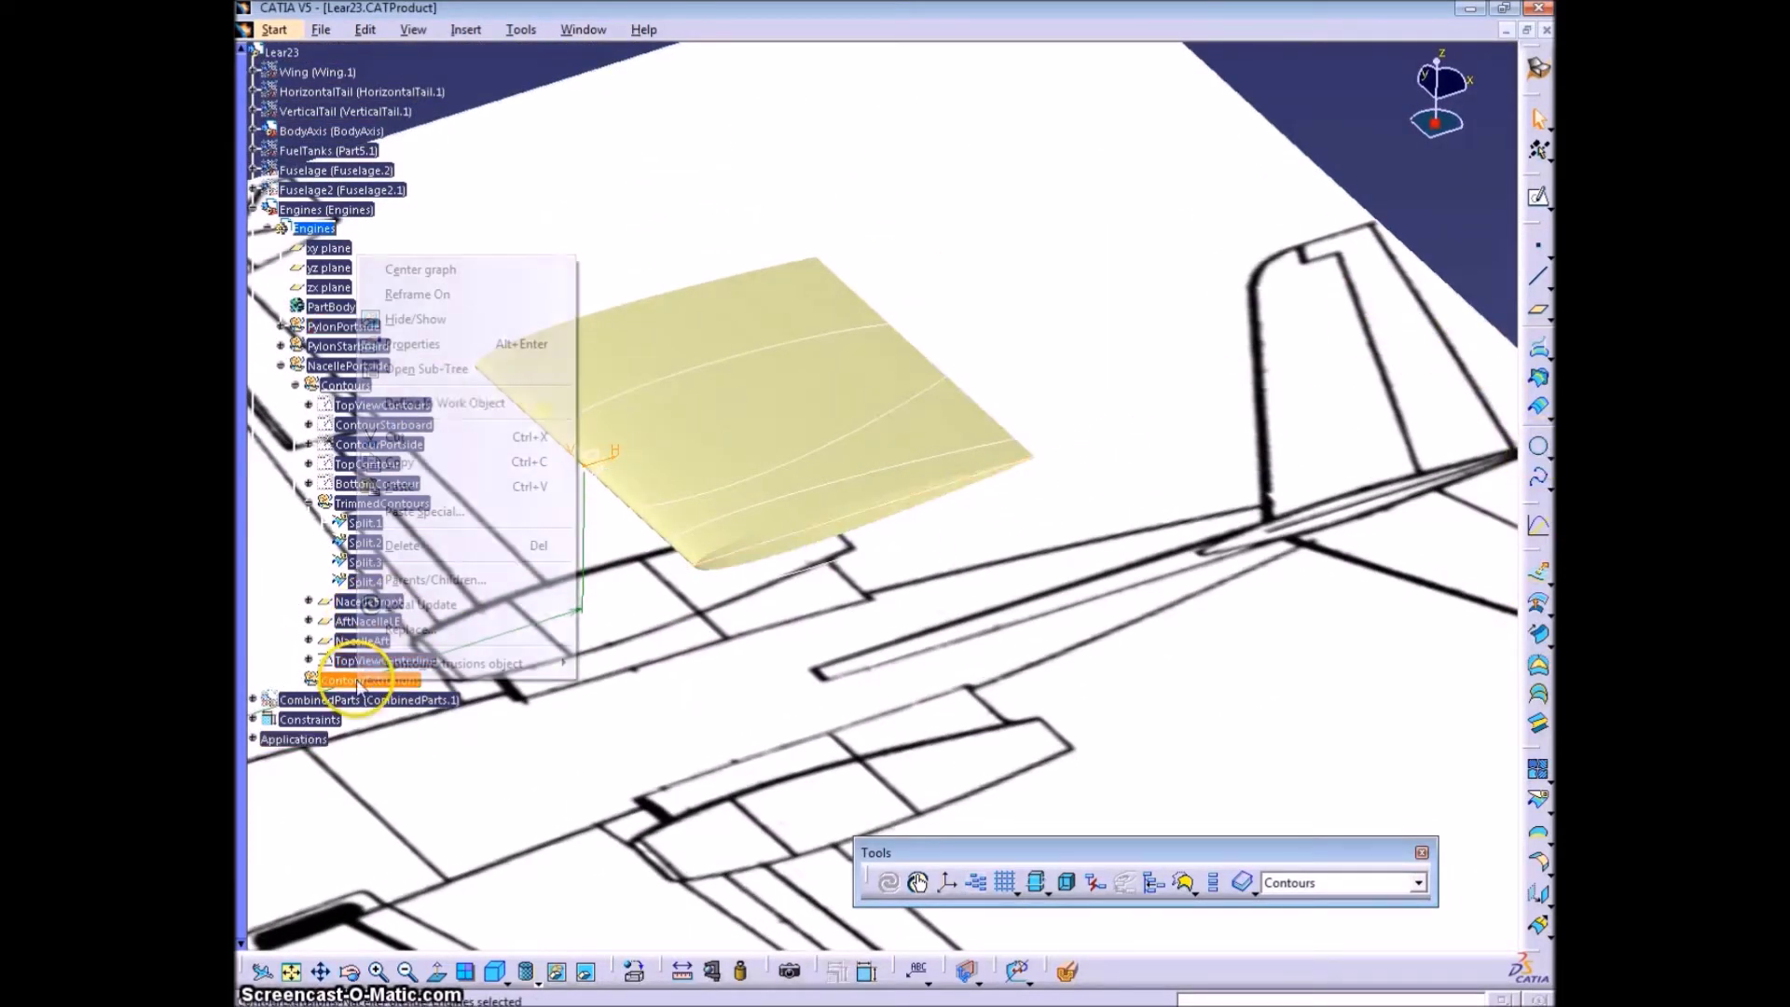
pyautogui.click(438, 400)
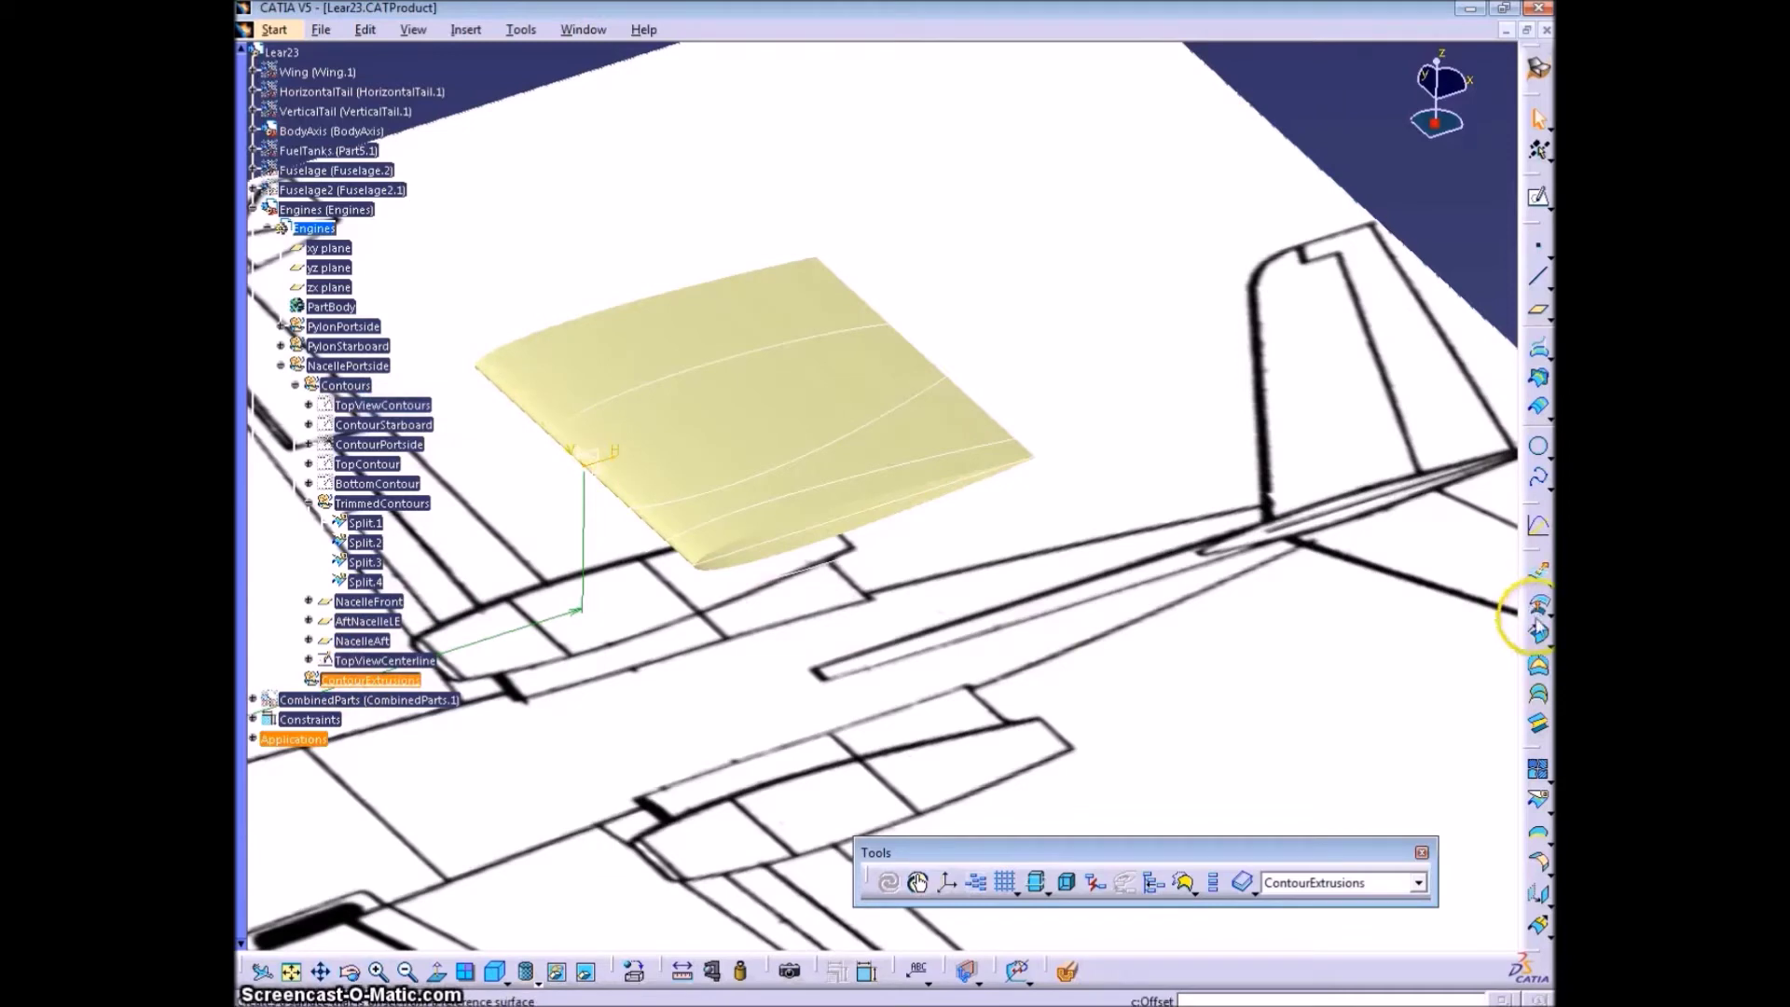
# - Extrude the TopViewCenterline sketch as a surface by 30 in with mirrored extent
pyautogui.click(867, 508)
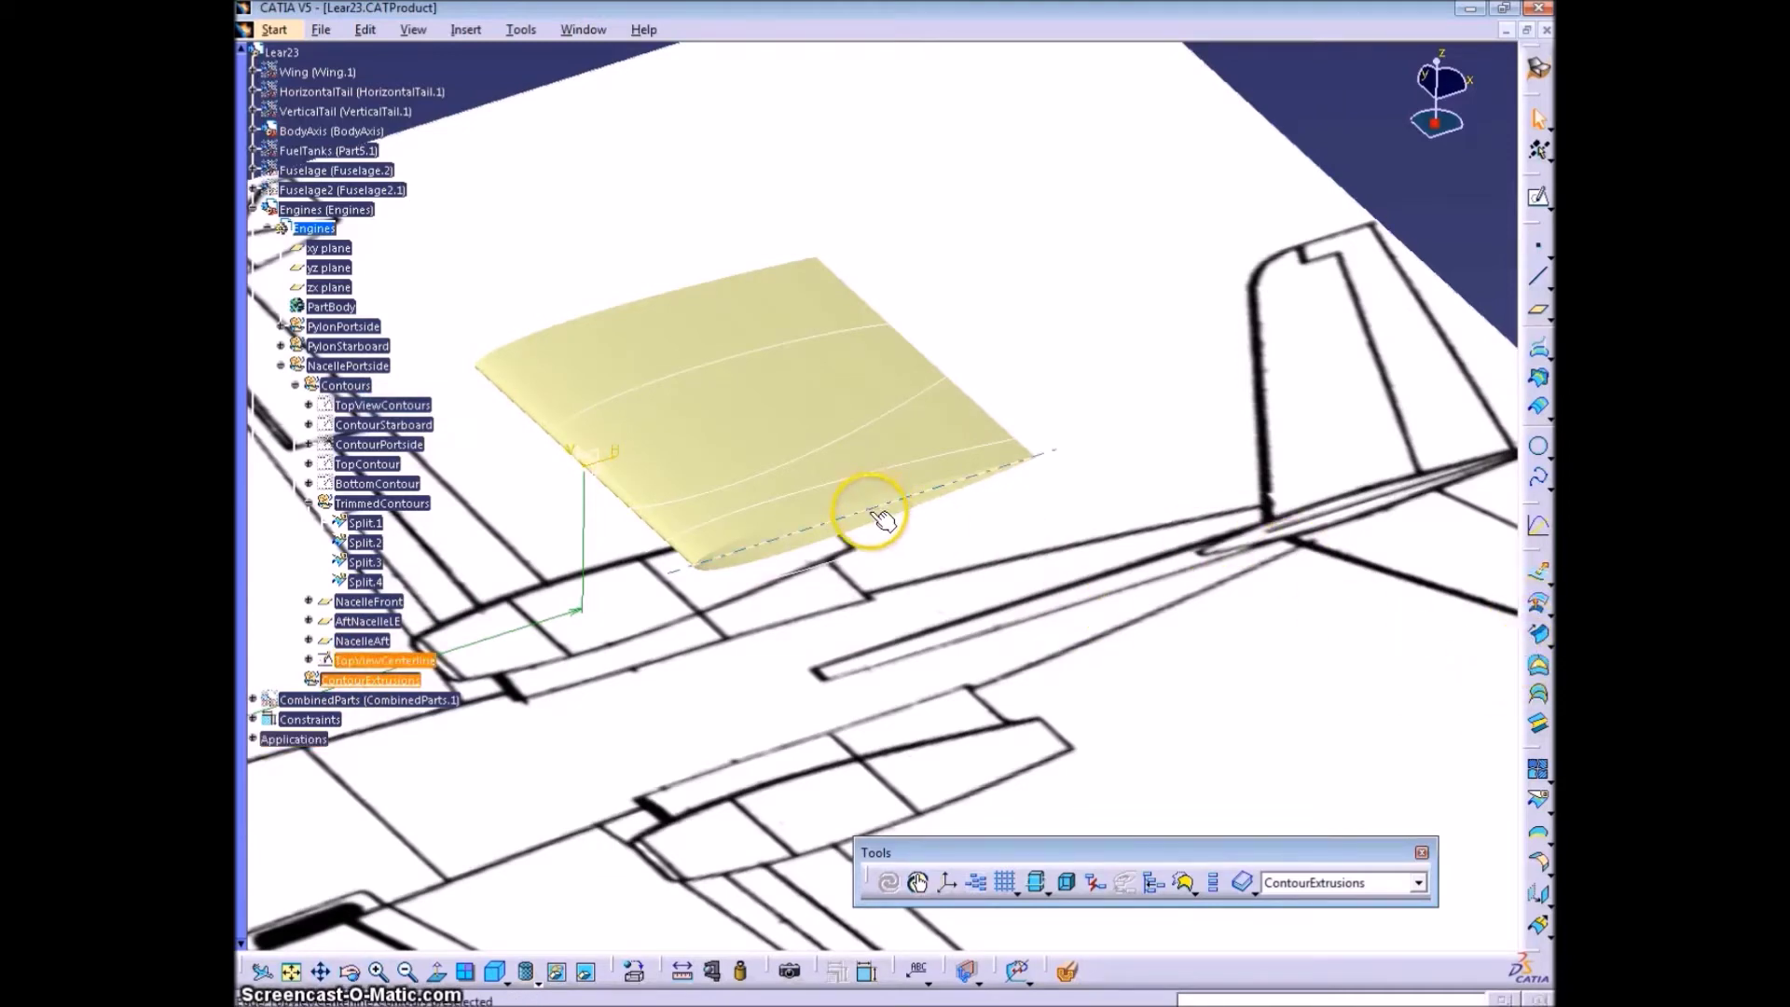
pyautogui.click(1528, 573)
pyautogui.doubleClick(1351, 761)
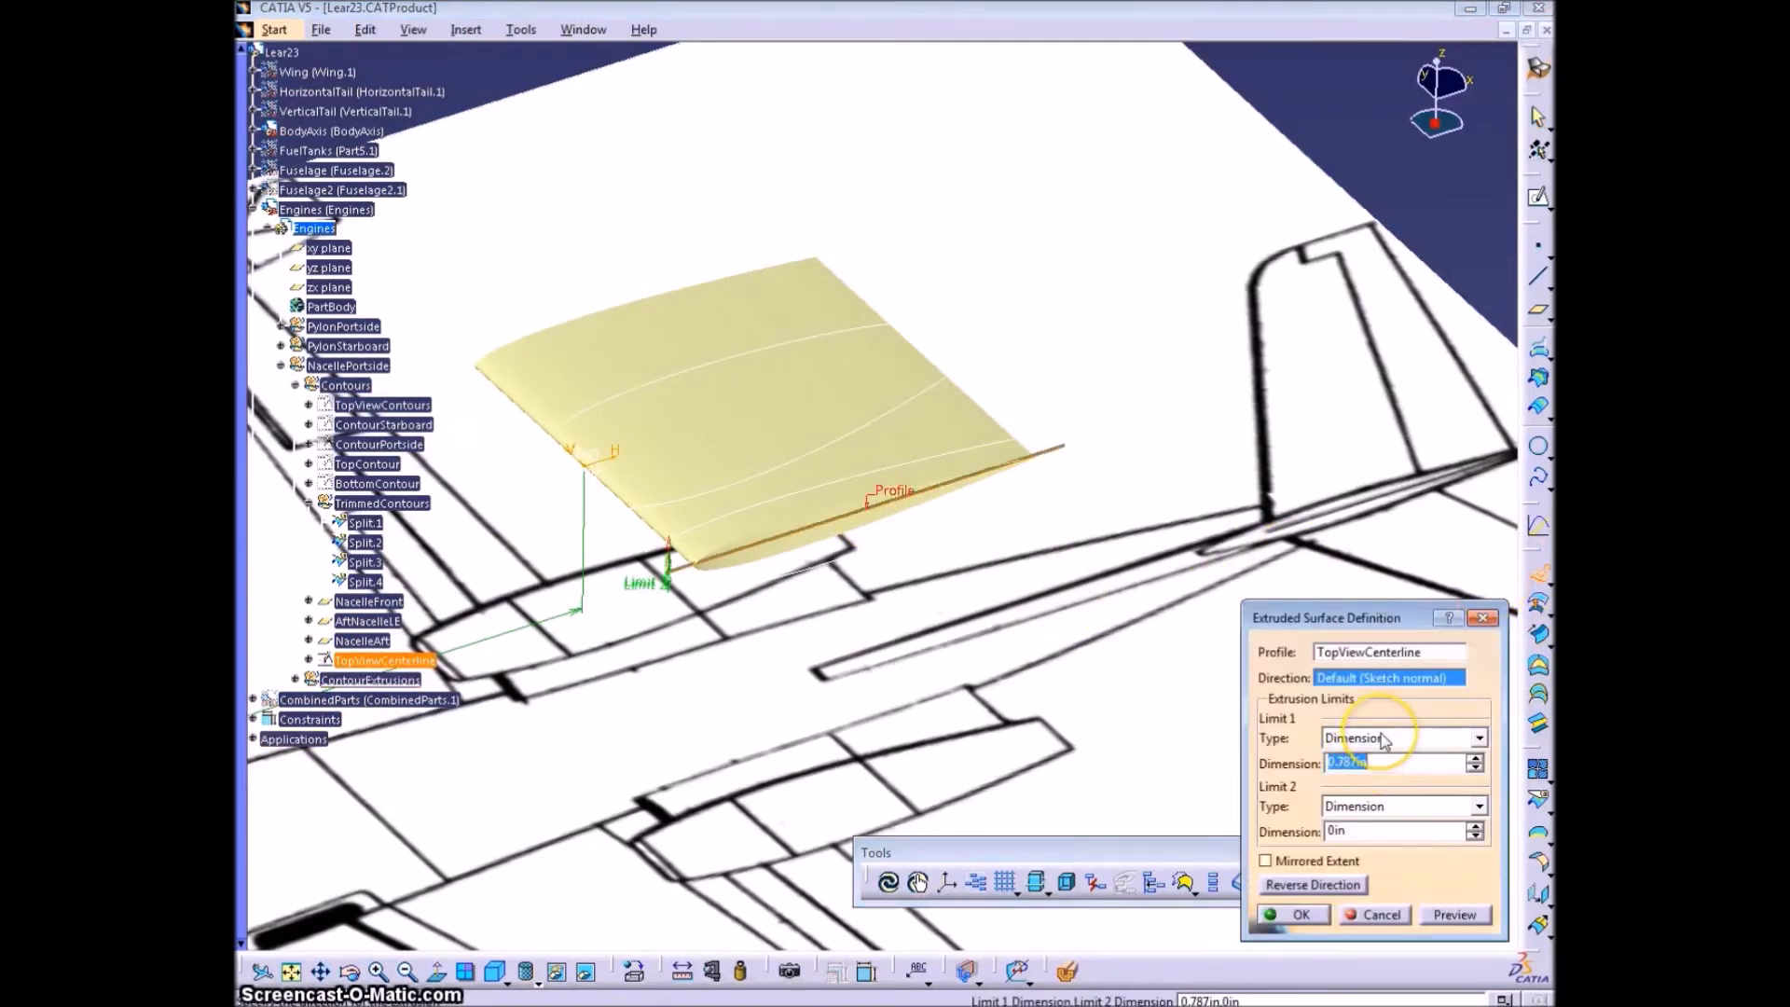
pyautogui.click(1266, 861)
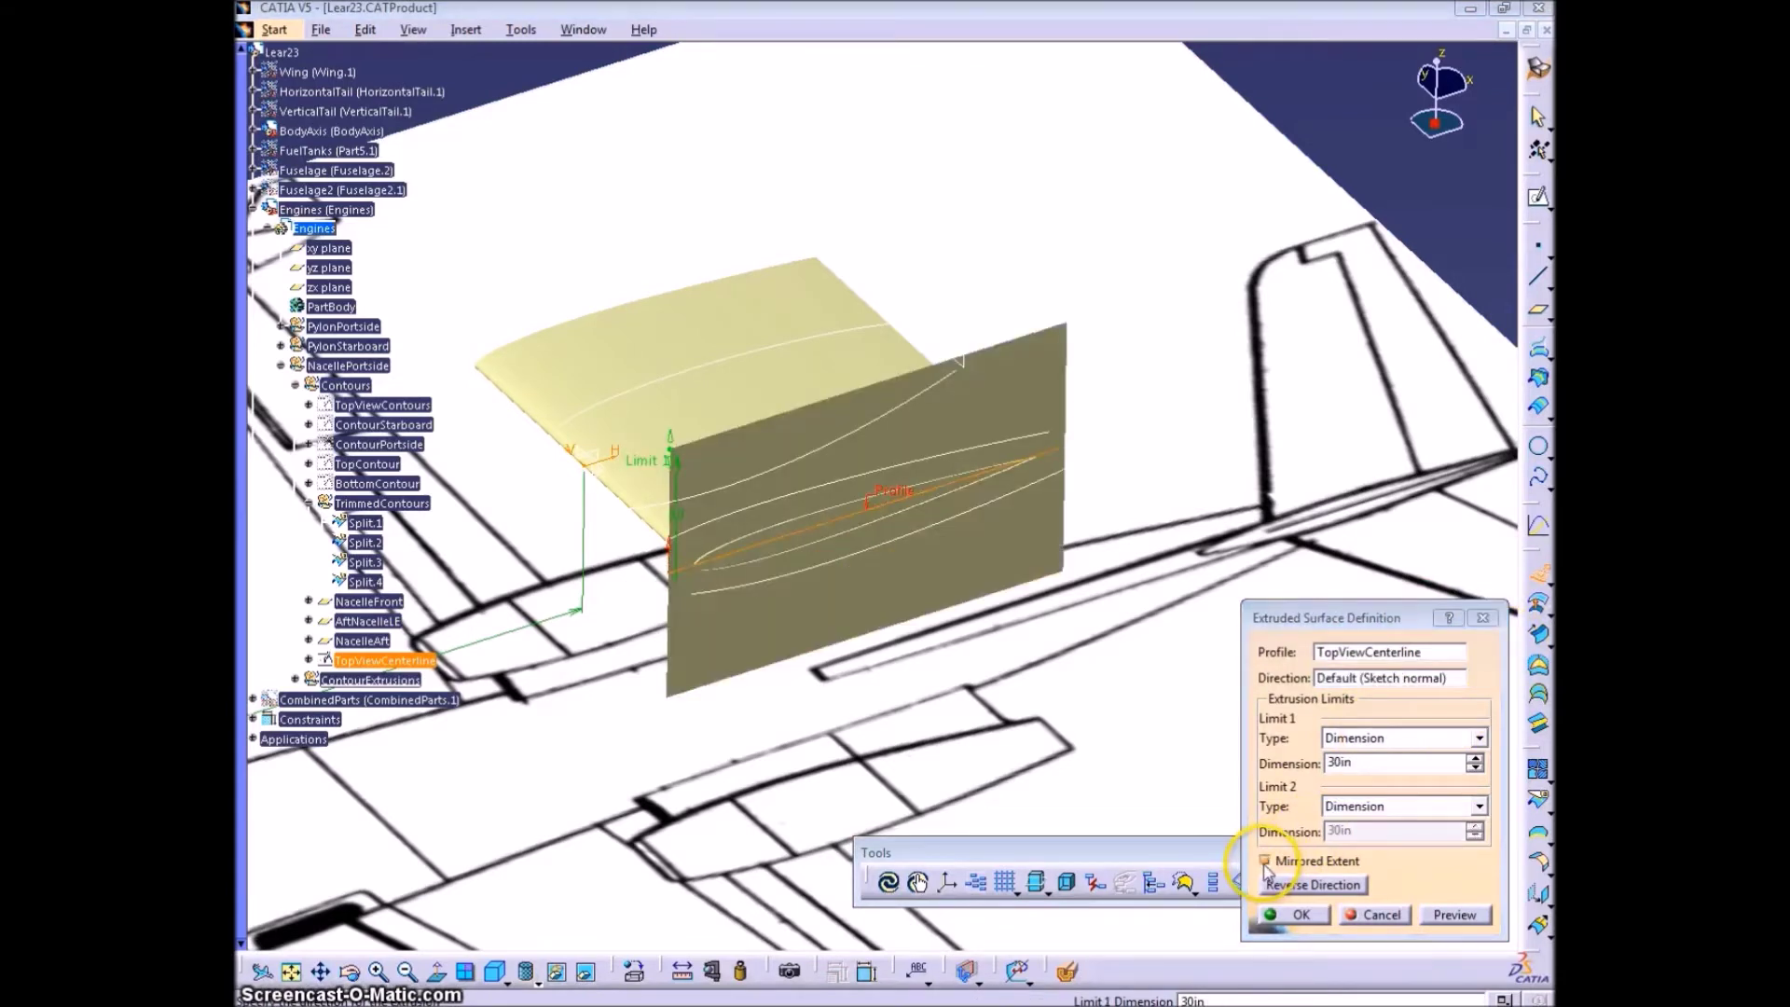
pyautogui.click(1296, 914)
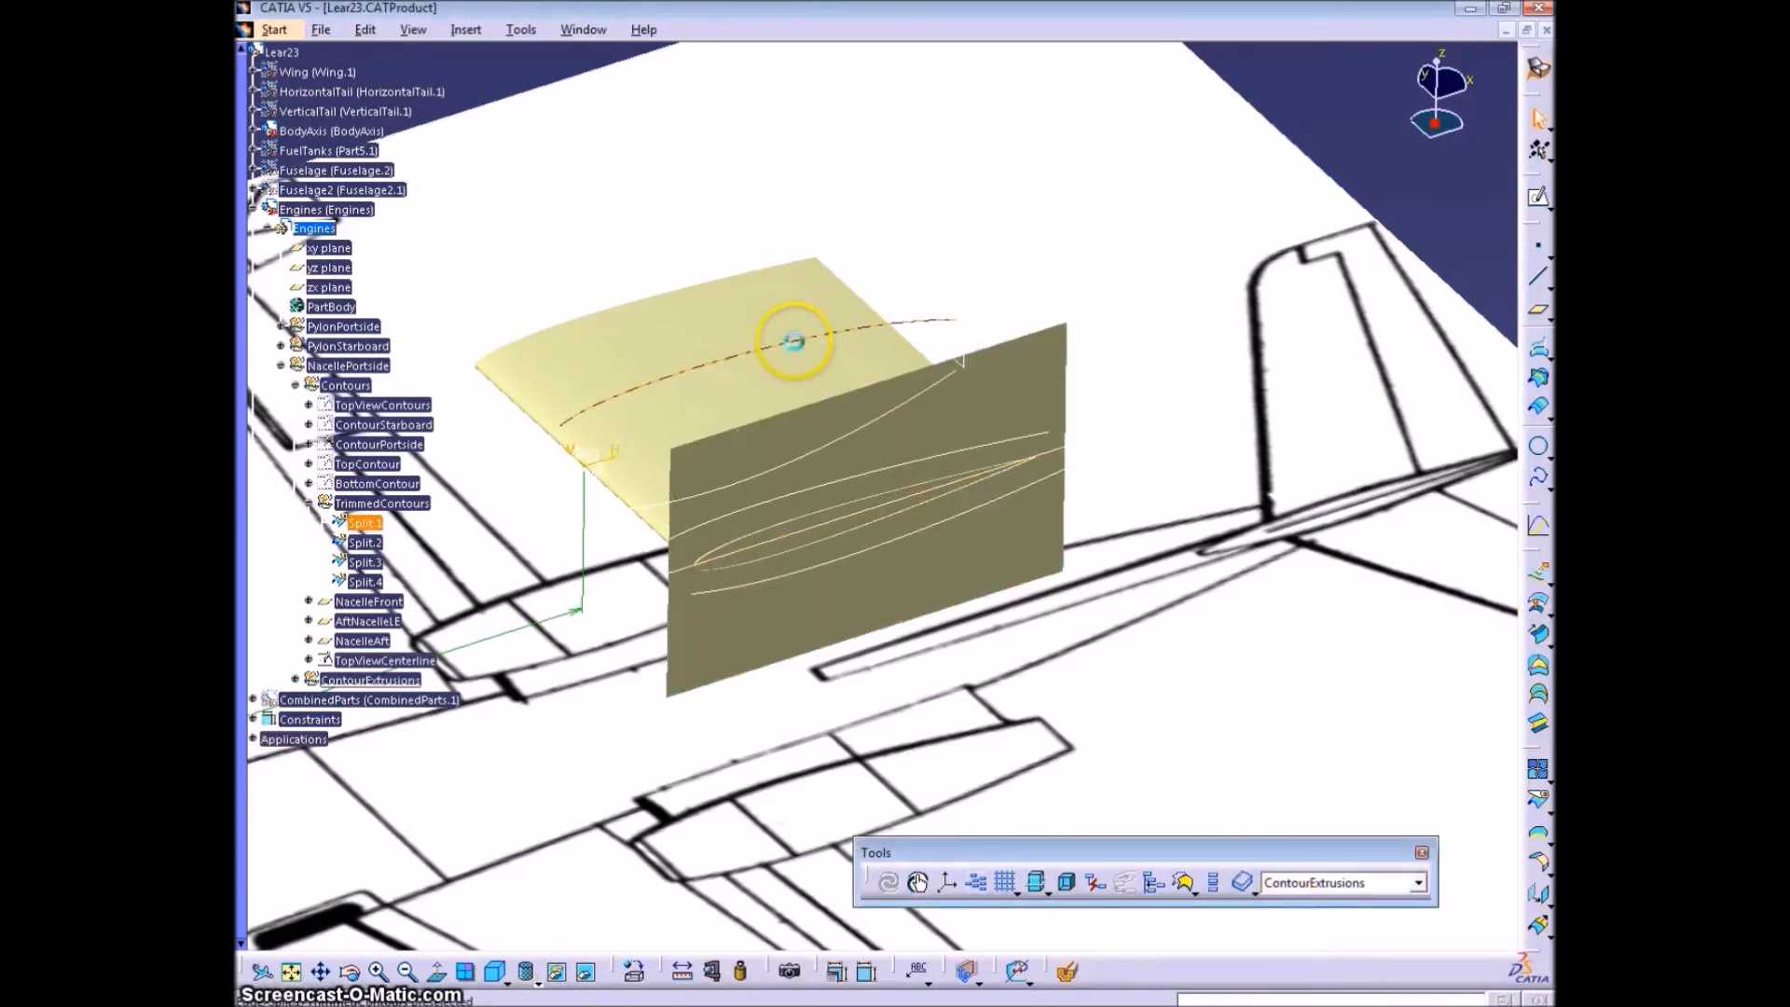
# - Extrude the upper trimmed contour Split.1 along the Y component in the reversed direction, with limits of 80 in and 0 in
pyautogui.click(1533, 576)
pyautogui.rightClick(1338, 677)
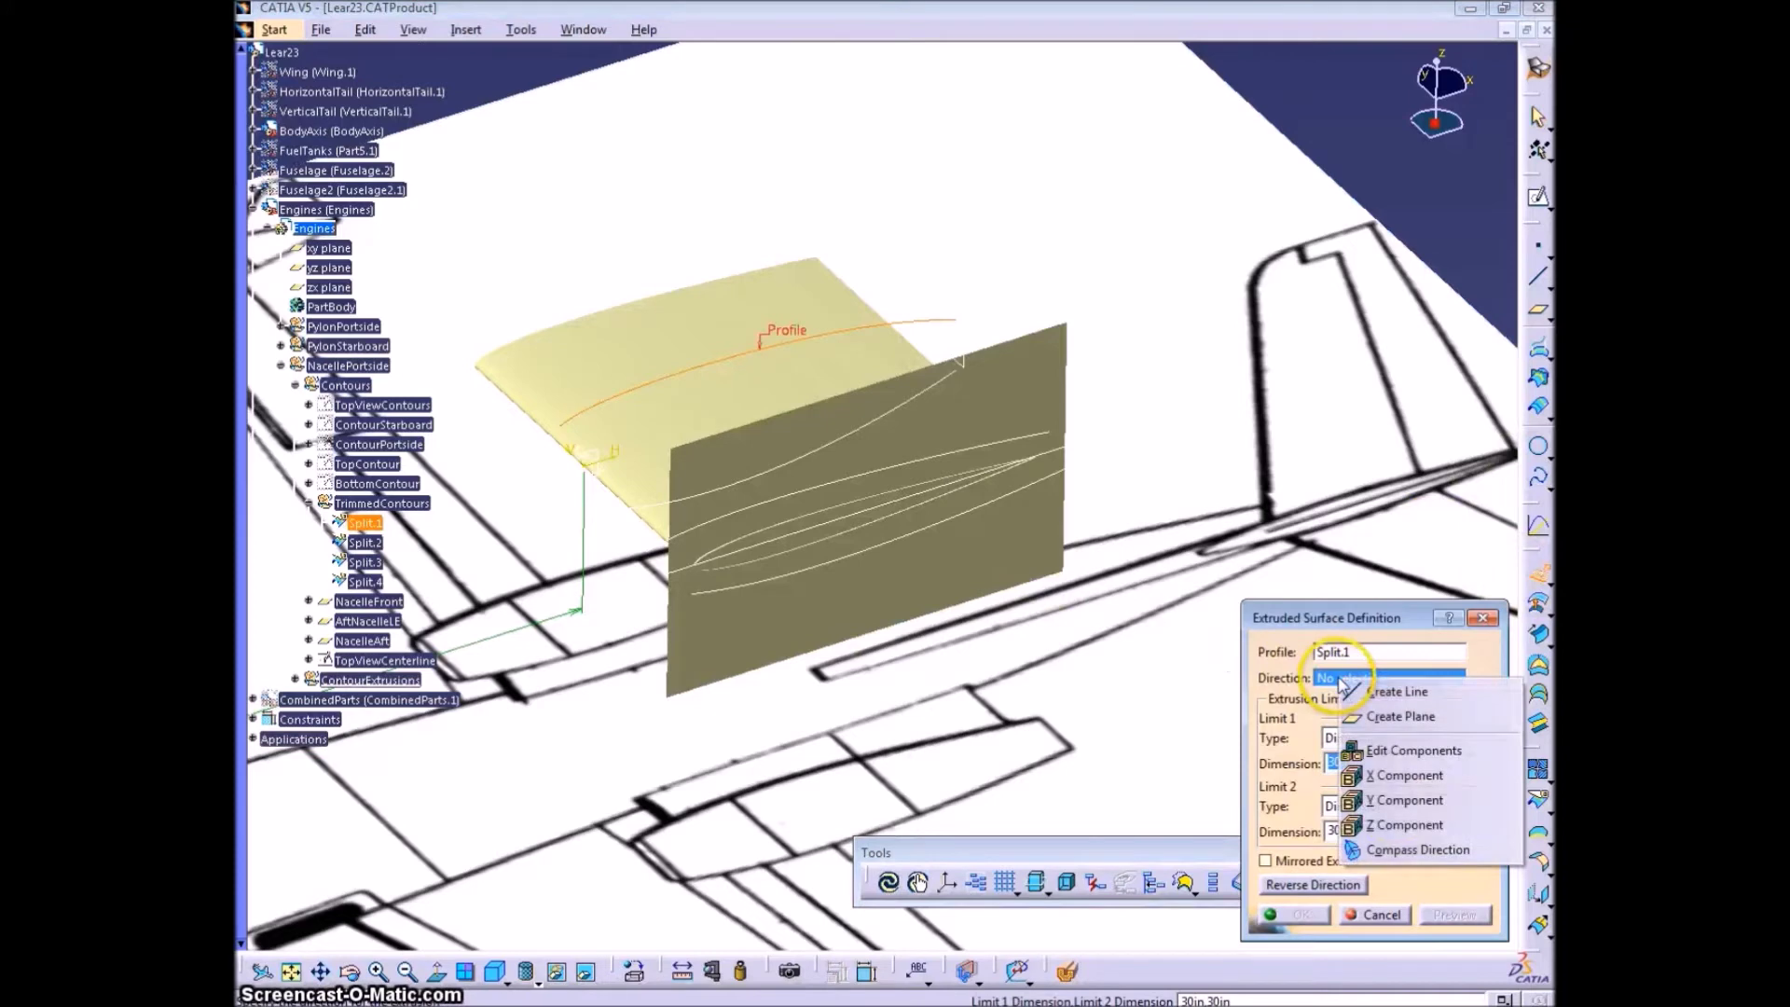
pyautogui.click(1387, 803)
pyautogui.moveTo(647, 664); pyautogui.dragTo(867, 596, button='middle')
pyautogui.click(1282, 830)
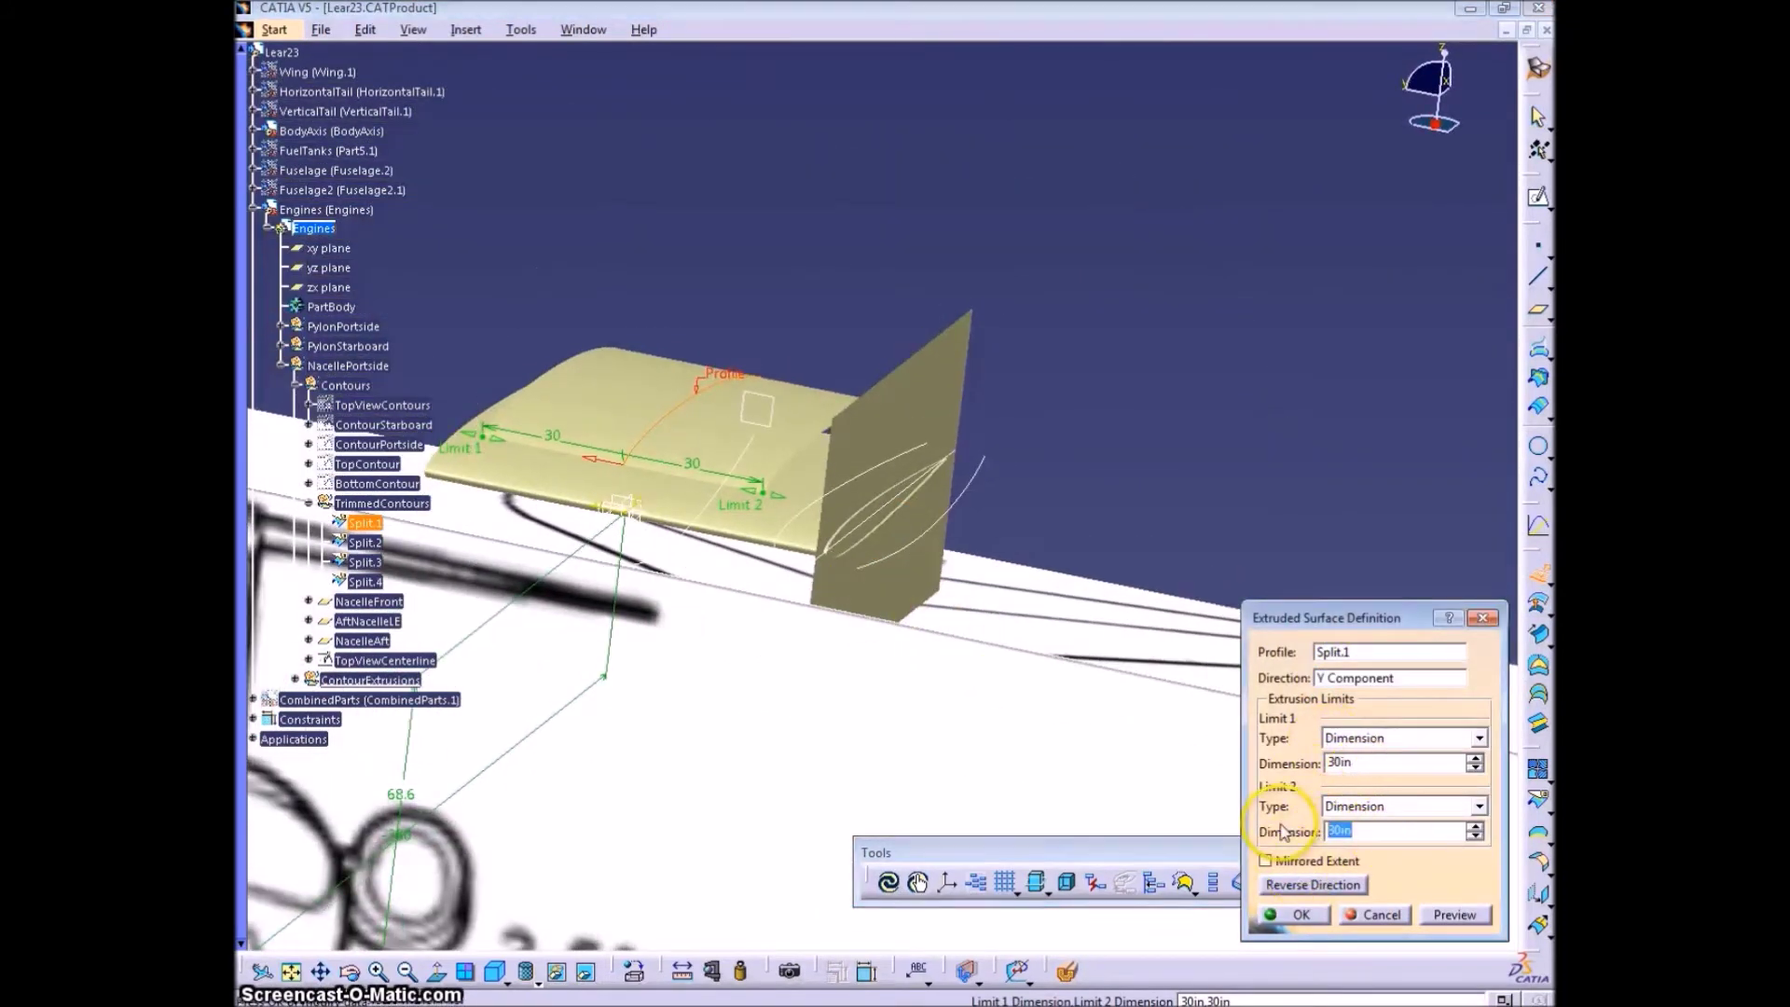
pyautogui.click(1367, 763)
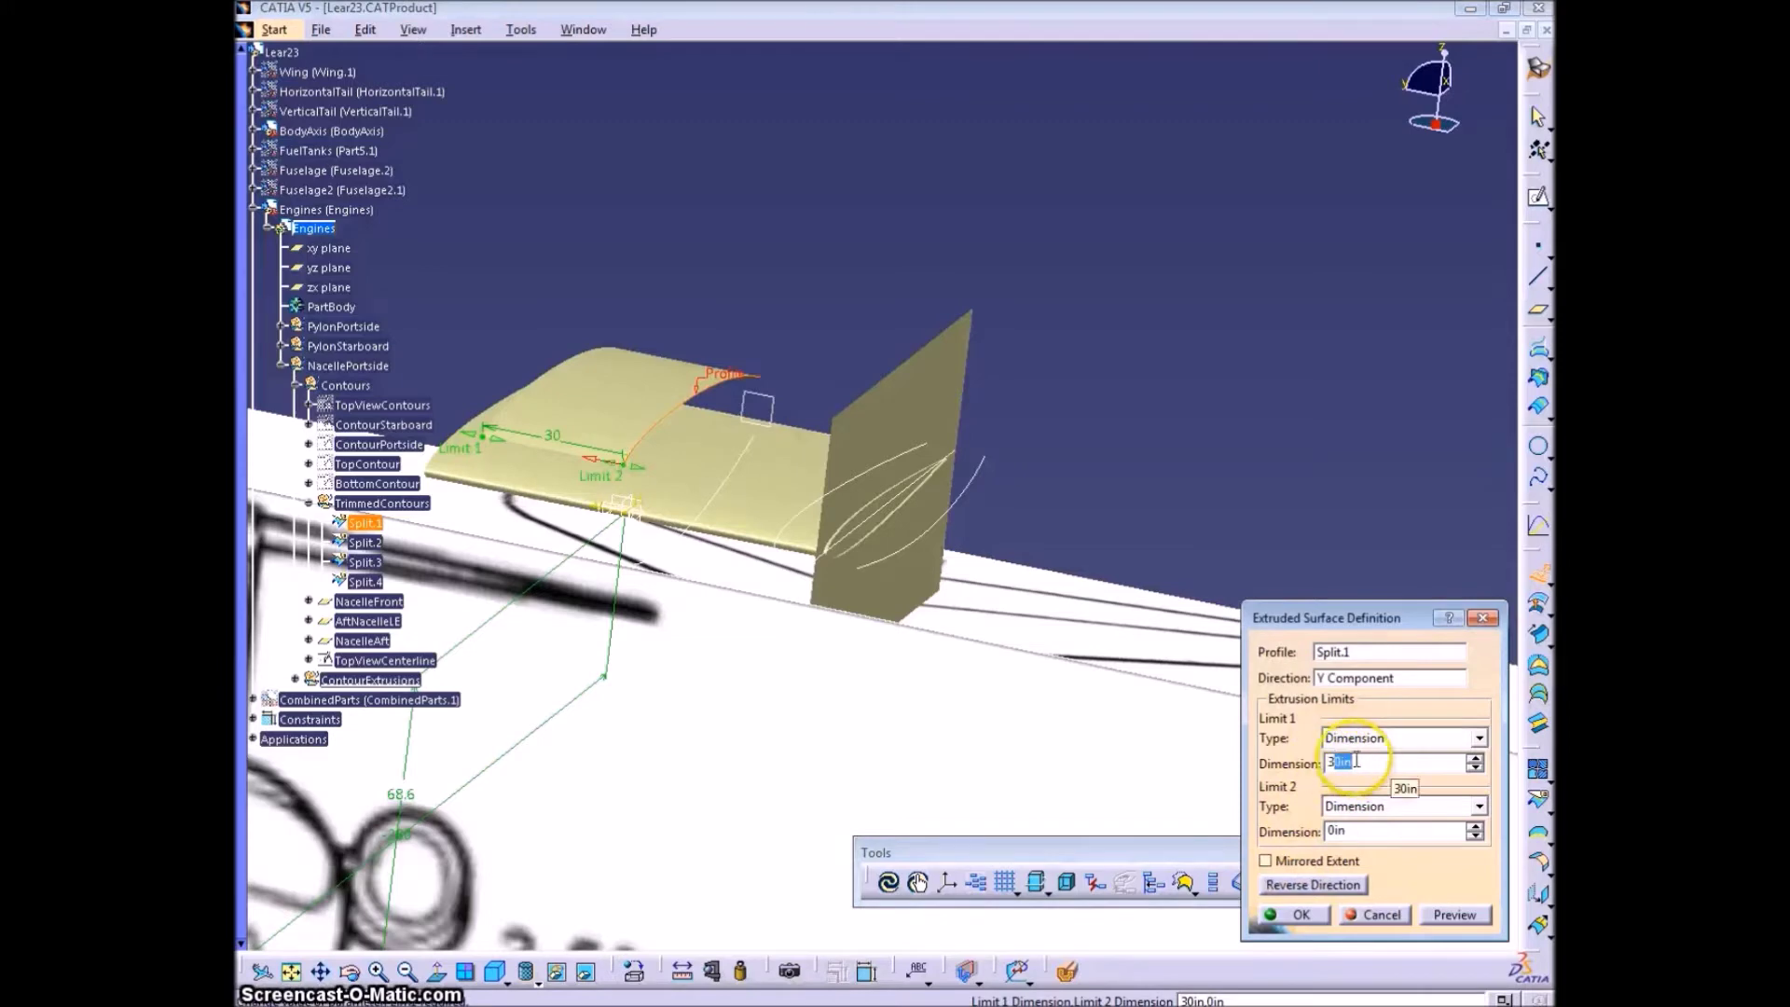
pyautogui.click(1306, 884)
pyautogui.moveTo(1405, 764); pyautogui.dragTo(1269, 757)
pyautogui.press('Tab')
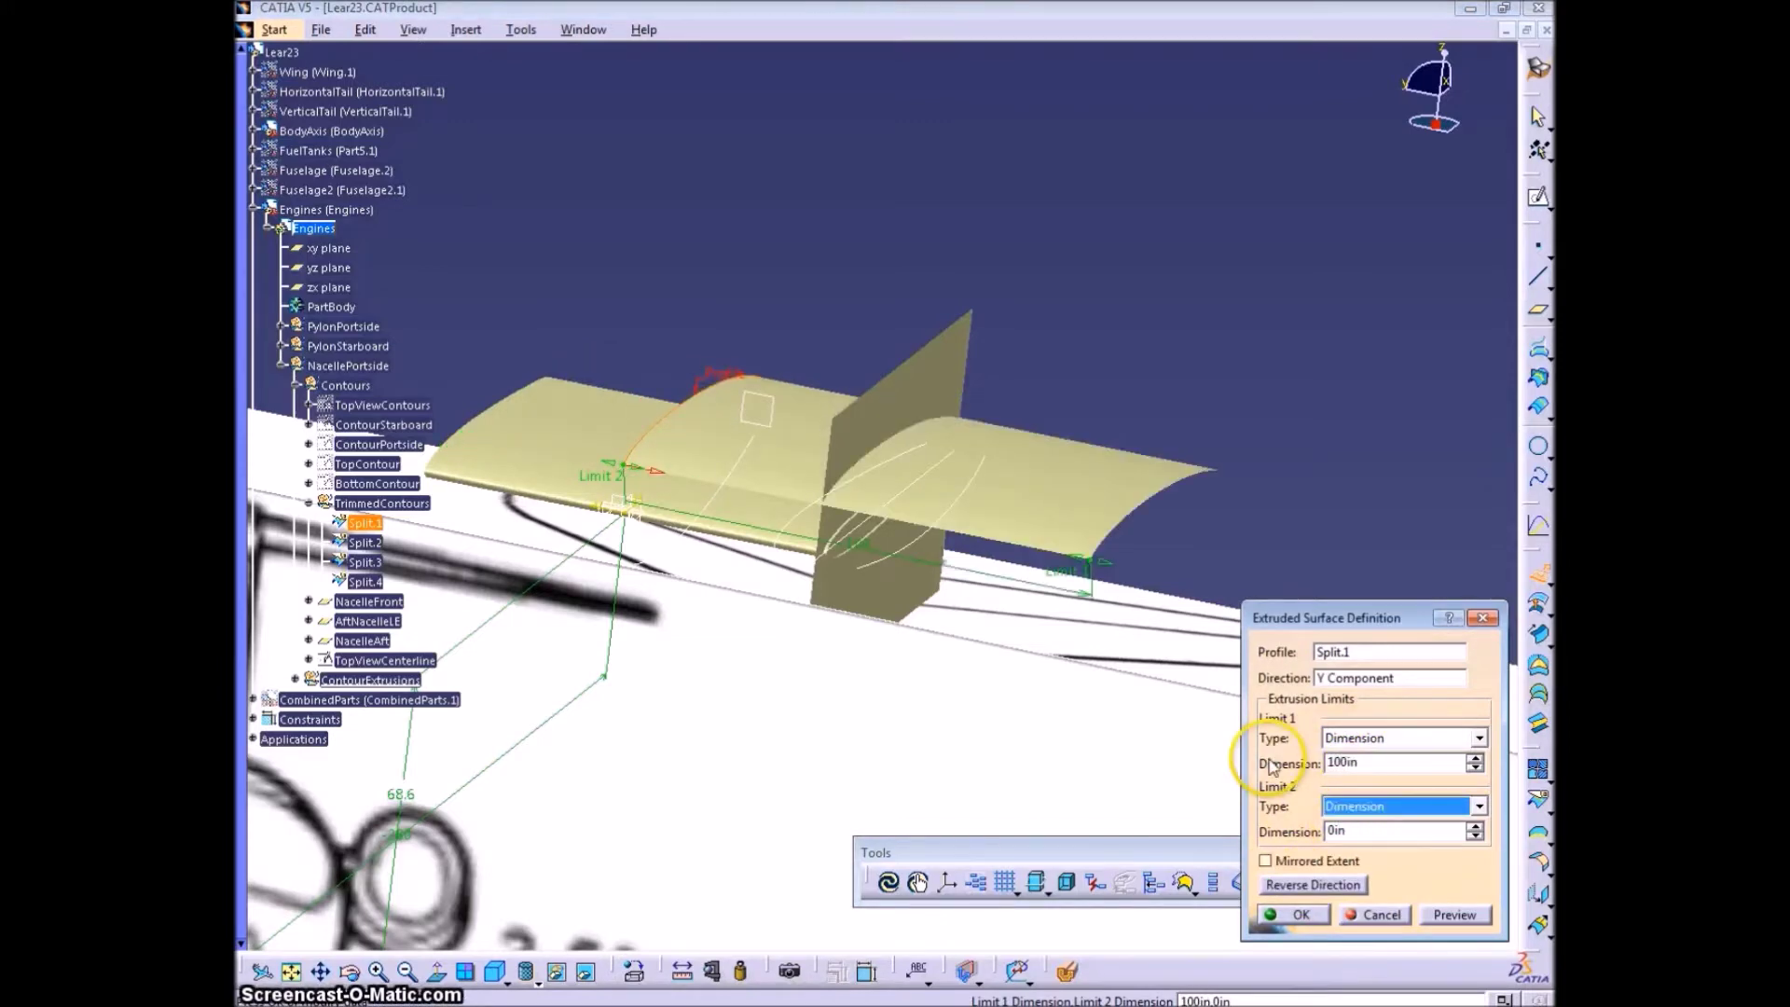
pyautogui.press('Tab')
pyautogui.click(1301, 913)
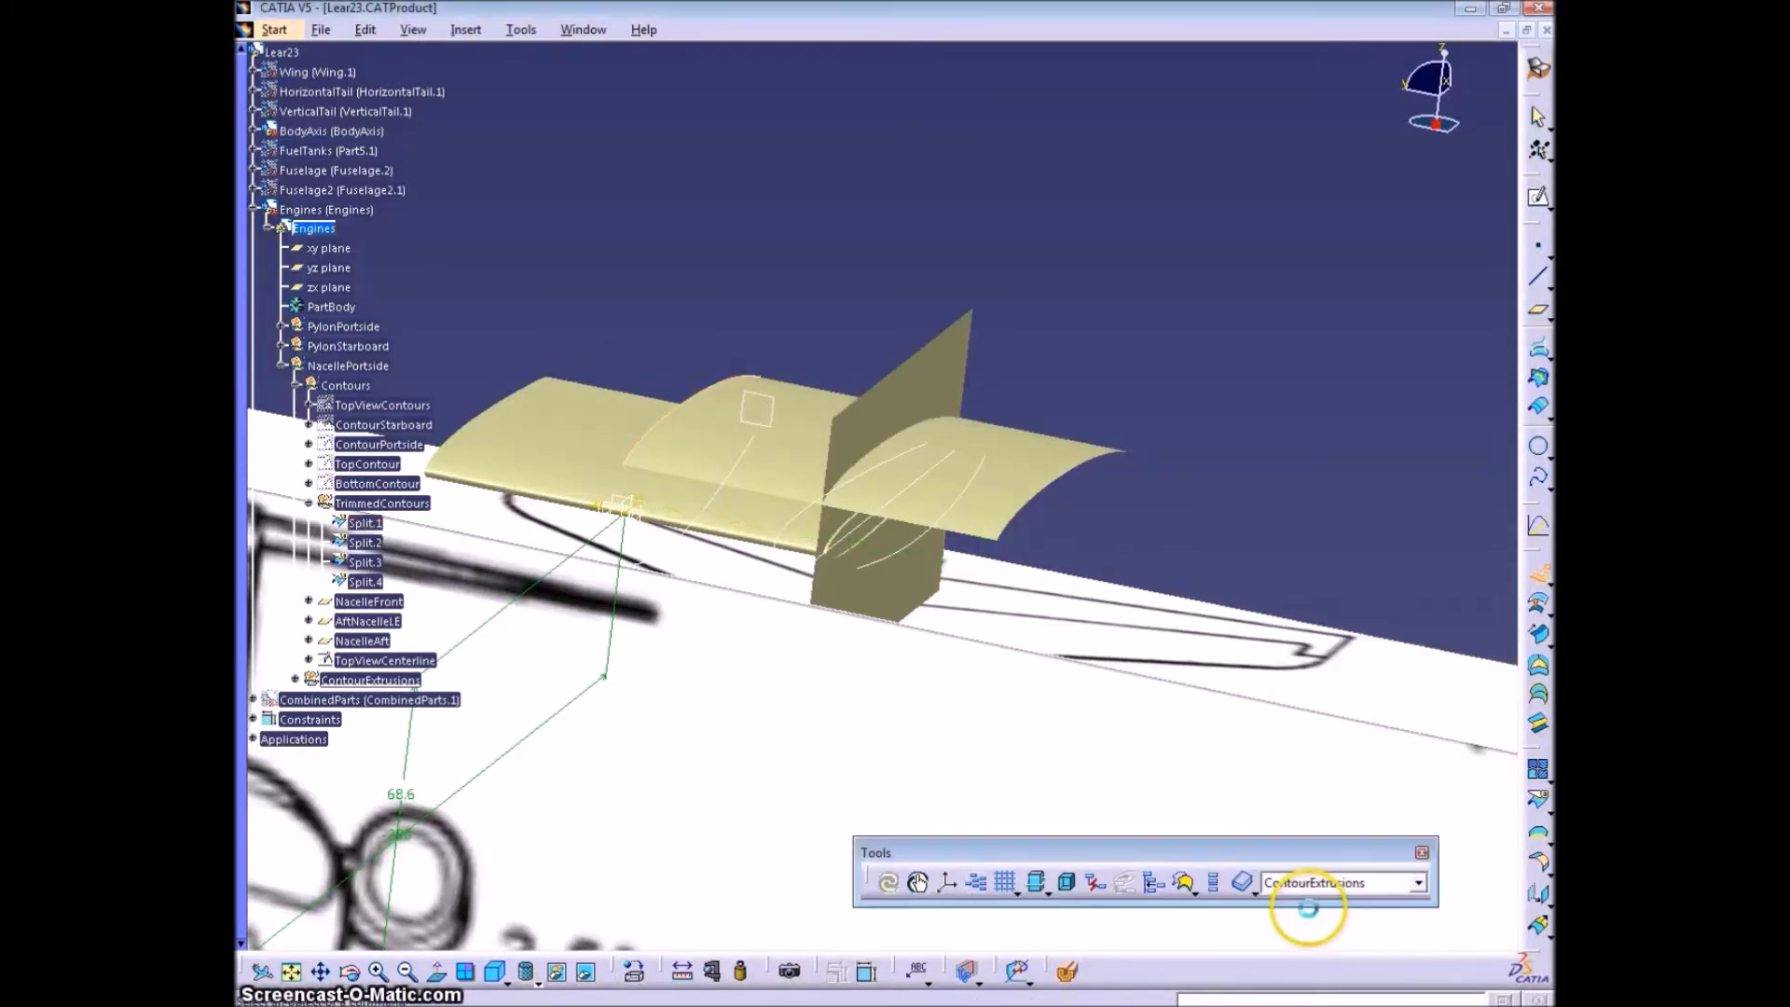
# - Extrude the lower trimmed contour Split.2 by 80 in along the Y component in the reversed direction
pyautogui.moveTo(739, 629); pyautogui.dragTo(735, 508, button='middle')
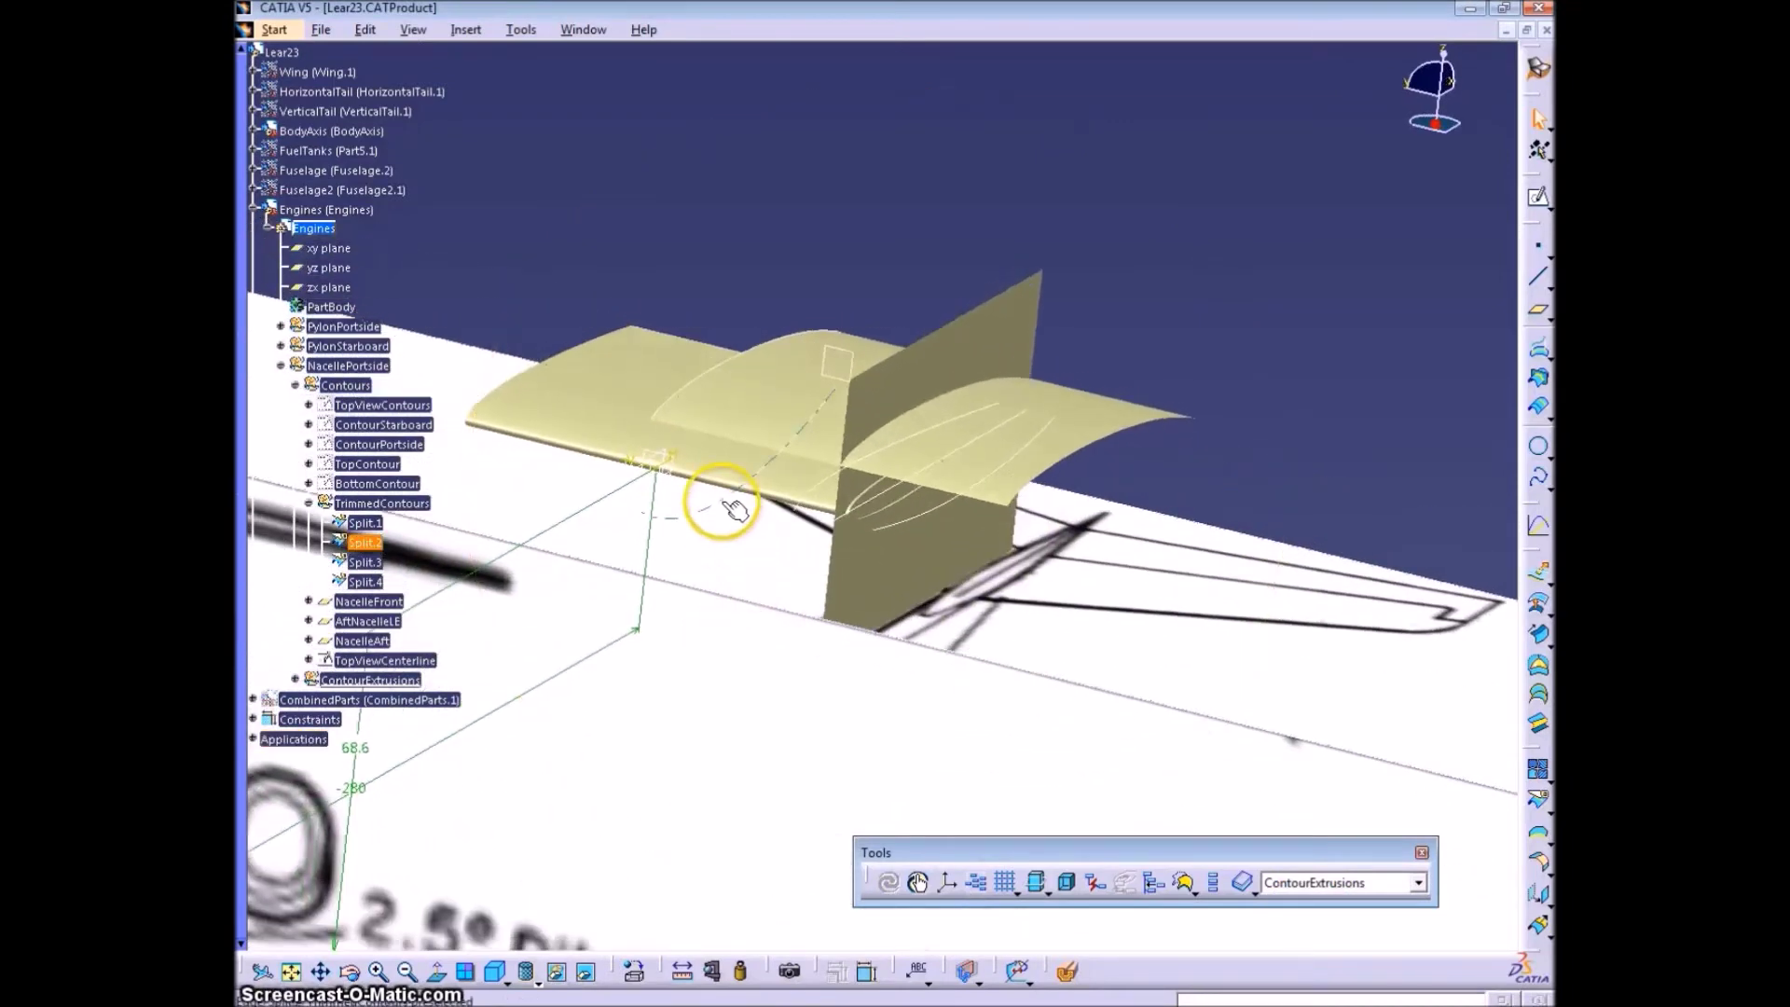
pyautogui.click(1539, 577)
pyautogui.rightClick(1389, 678)
pyautogui.click(1429, 771)
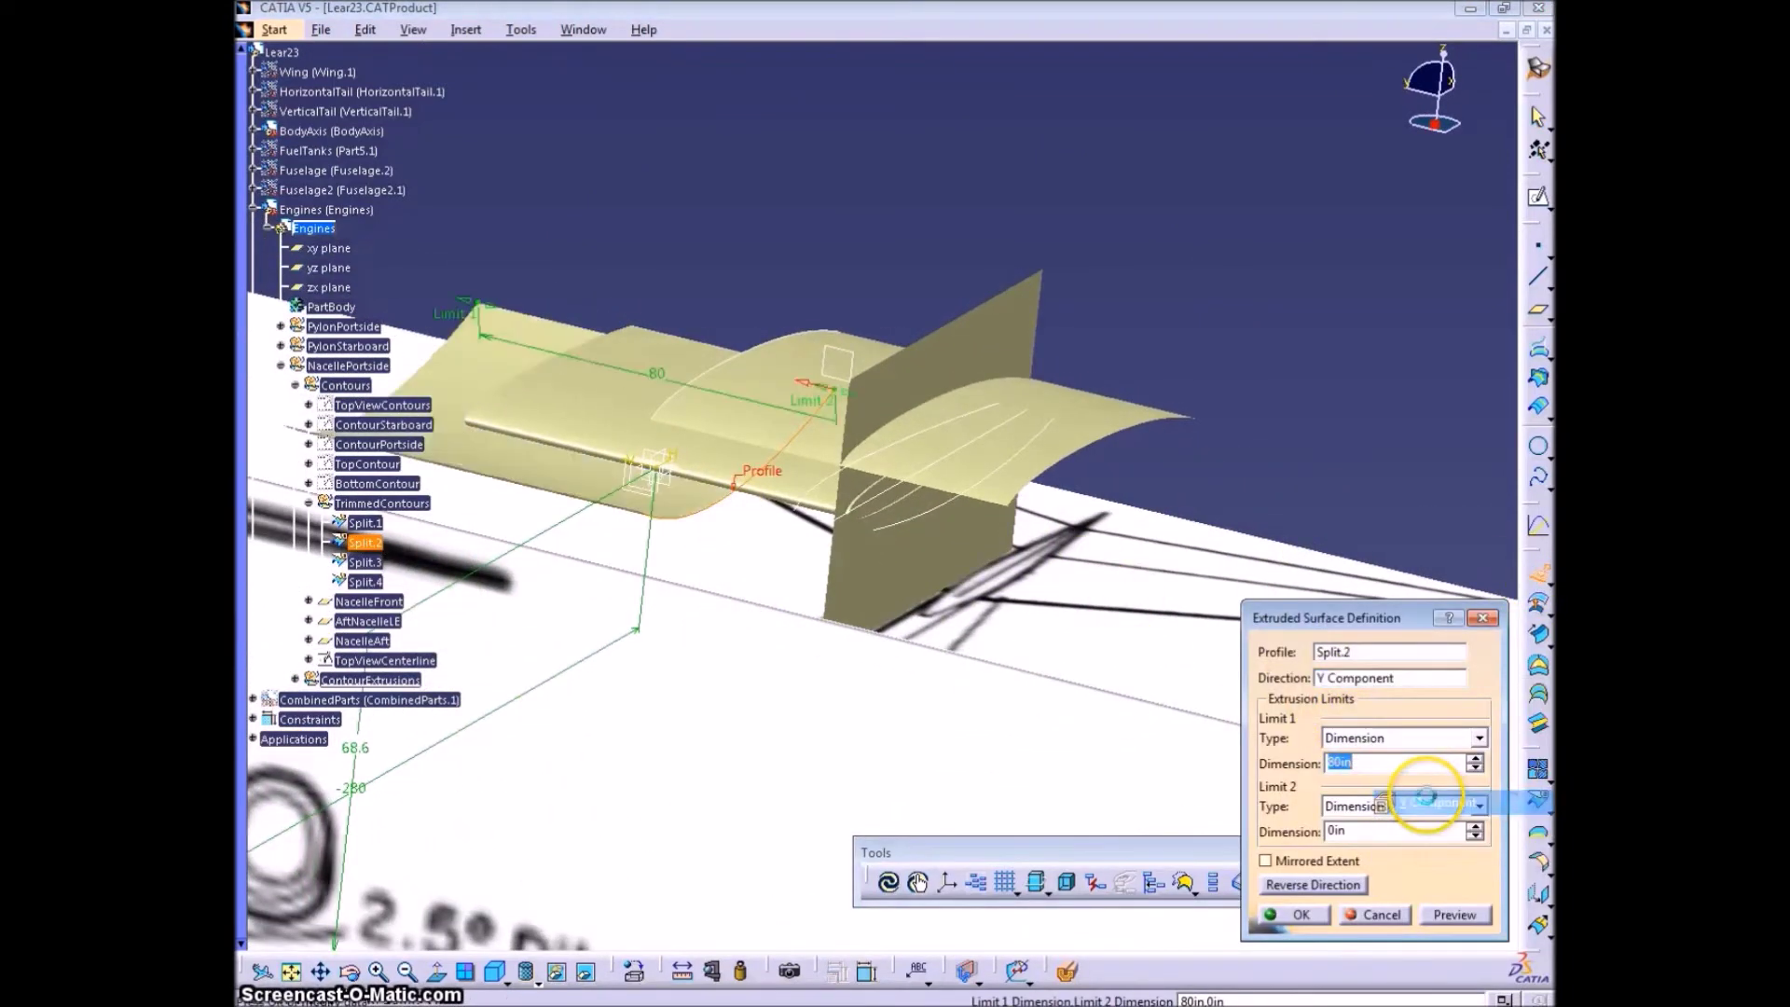
pyautogui.click(1304, 884)
pyautogui.click(1295, 917)
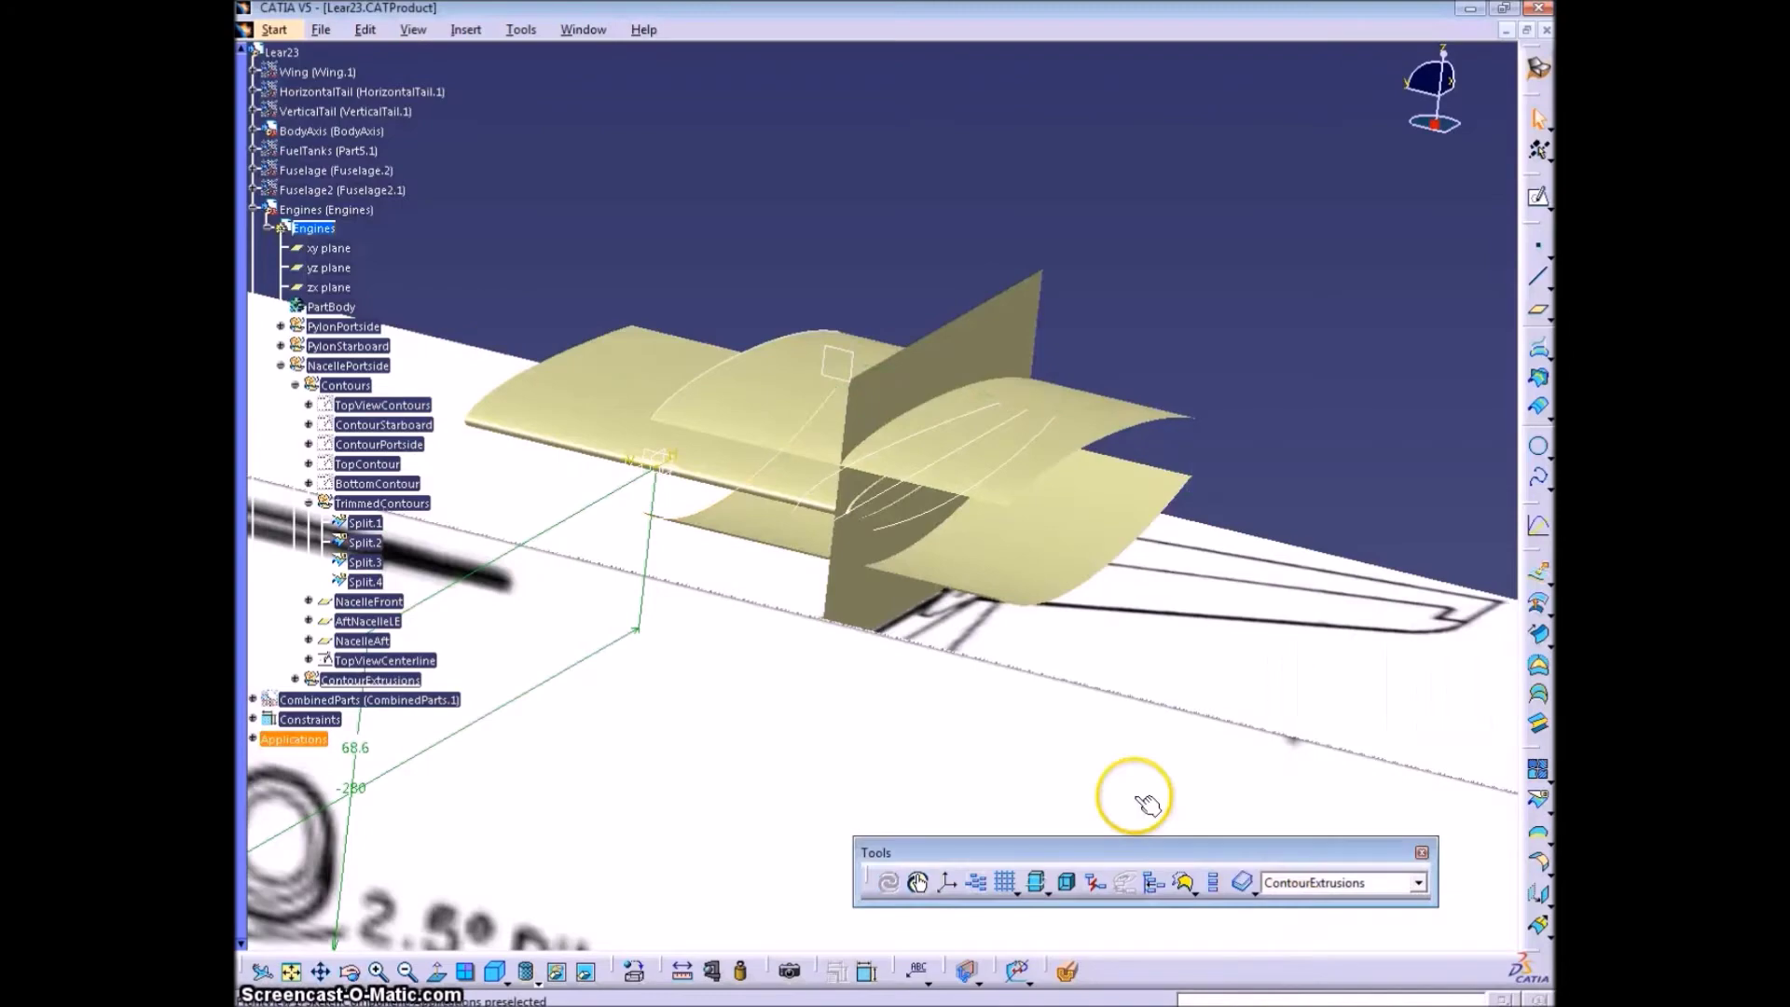
# - Start a sketch on the zx plane and project the Split.1 and Split.2 contours into it
pyautogui.moveTo(1084, 636); pyautogui.dragTo(956, 605, button='middle')
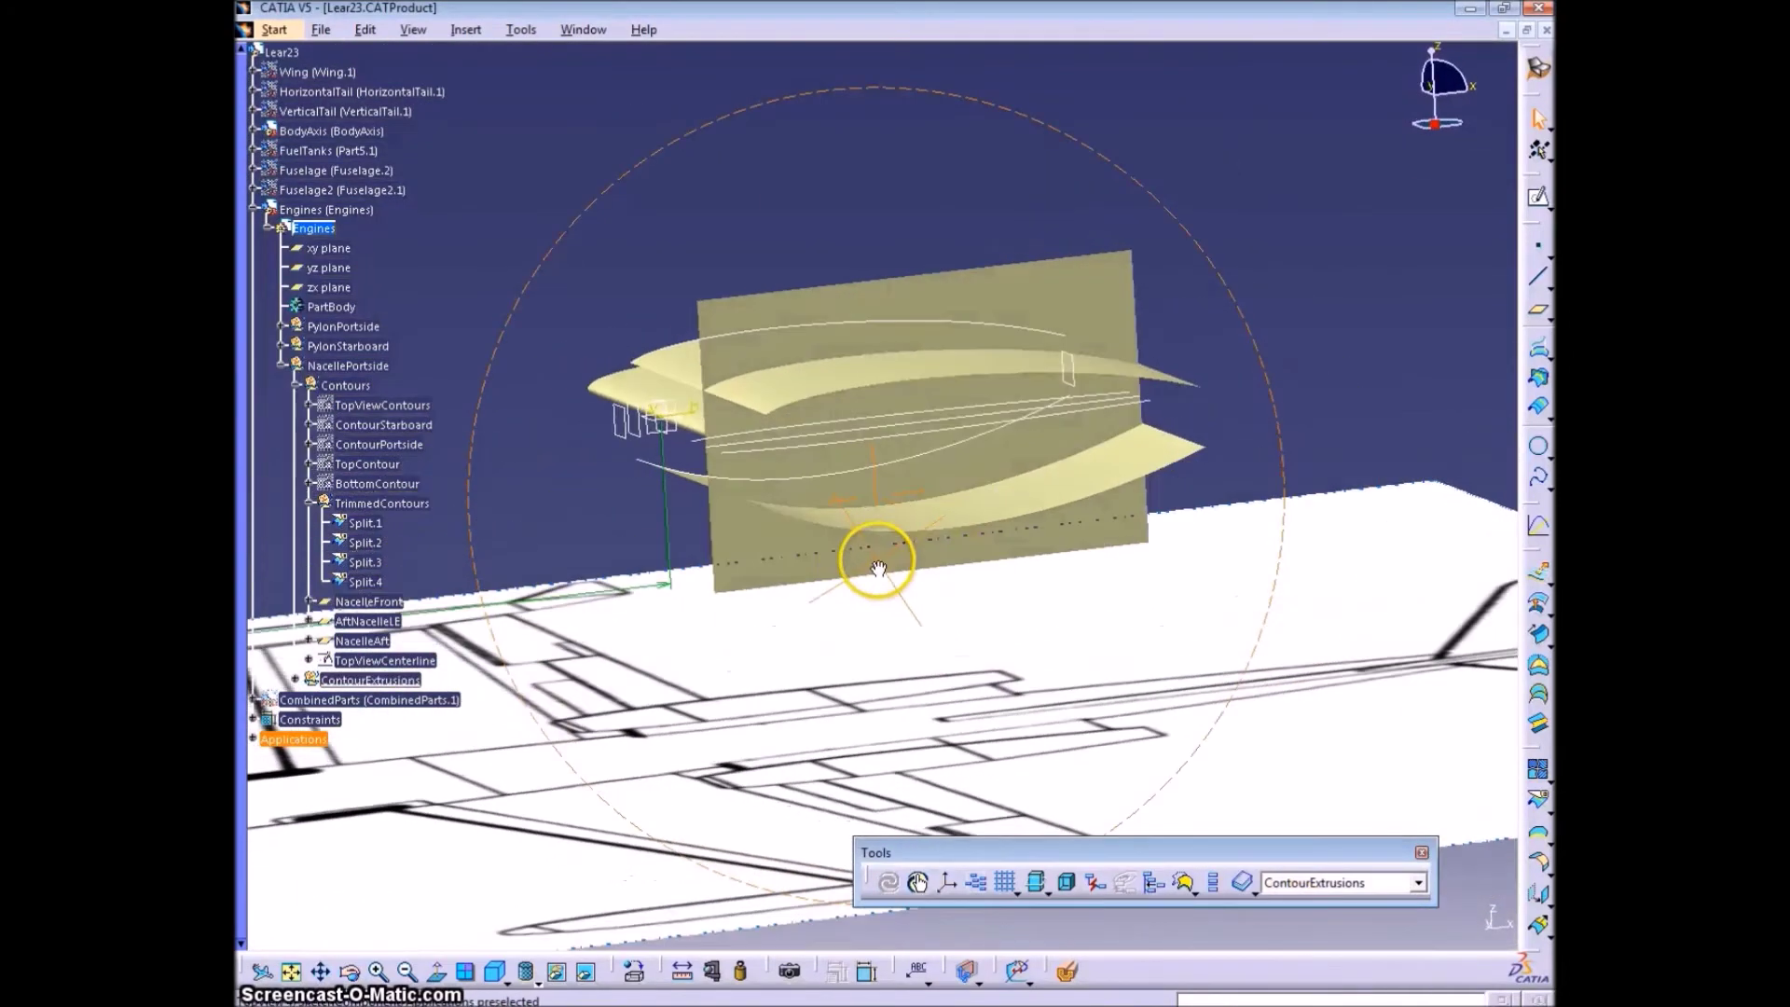
pyautogui.moveTo(877, 567); pyautogui.dragTo(681, 407, button='middle')
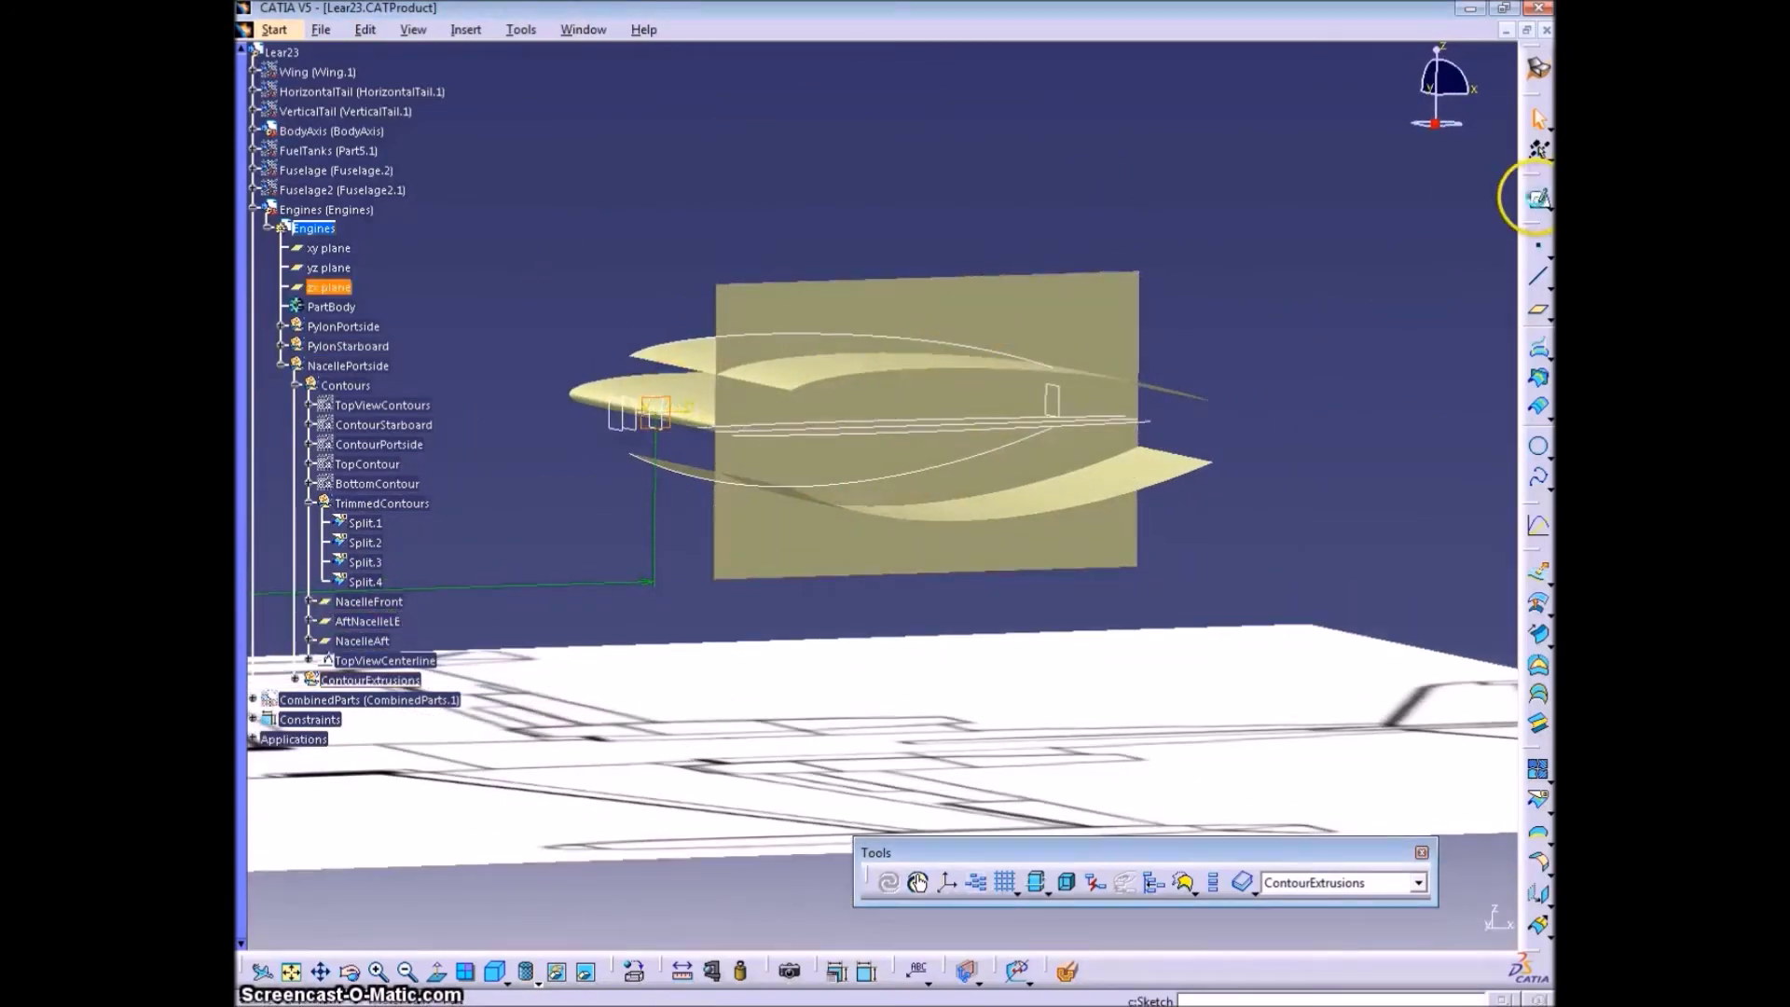
pyautogui.click(1538, 195)
pyautogui.moveTo(1193, 438)
pyautogui.mouseDown(button='middle')
pyautogui.moveTo(1378, 471)
pyautogui.moveTo(1026, 391)
pyautogui.moveTo(1183, 488)
pyautogui.moveTo(1030, 361)
pyautogui.mouseUp(button='middle')
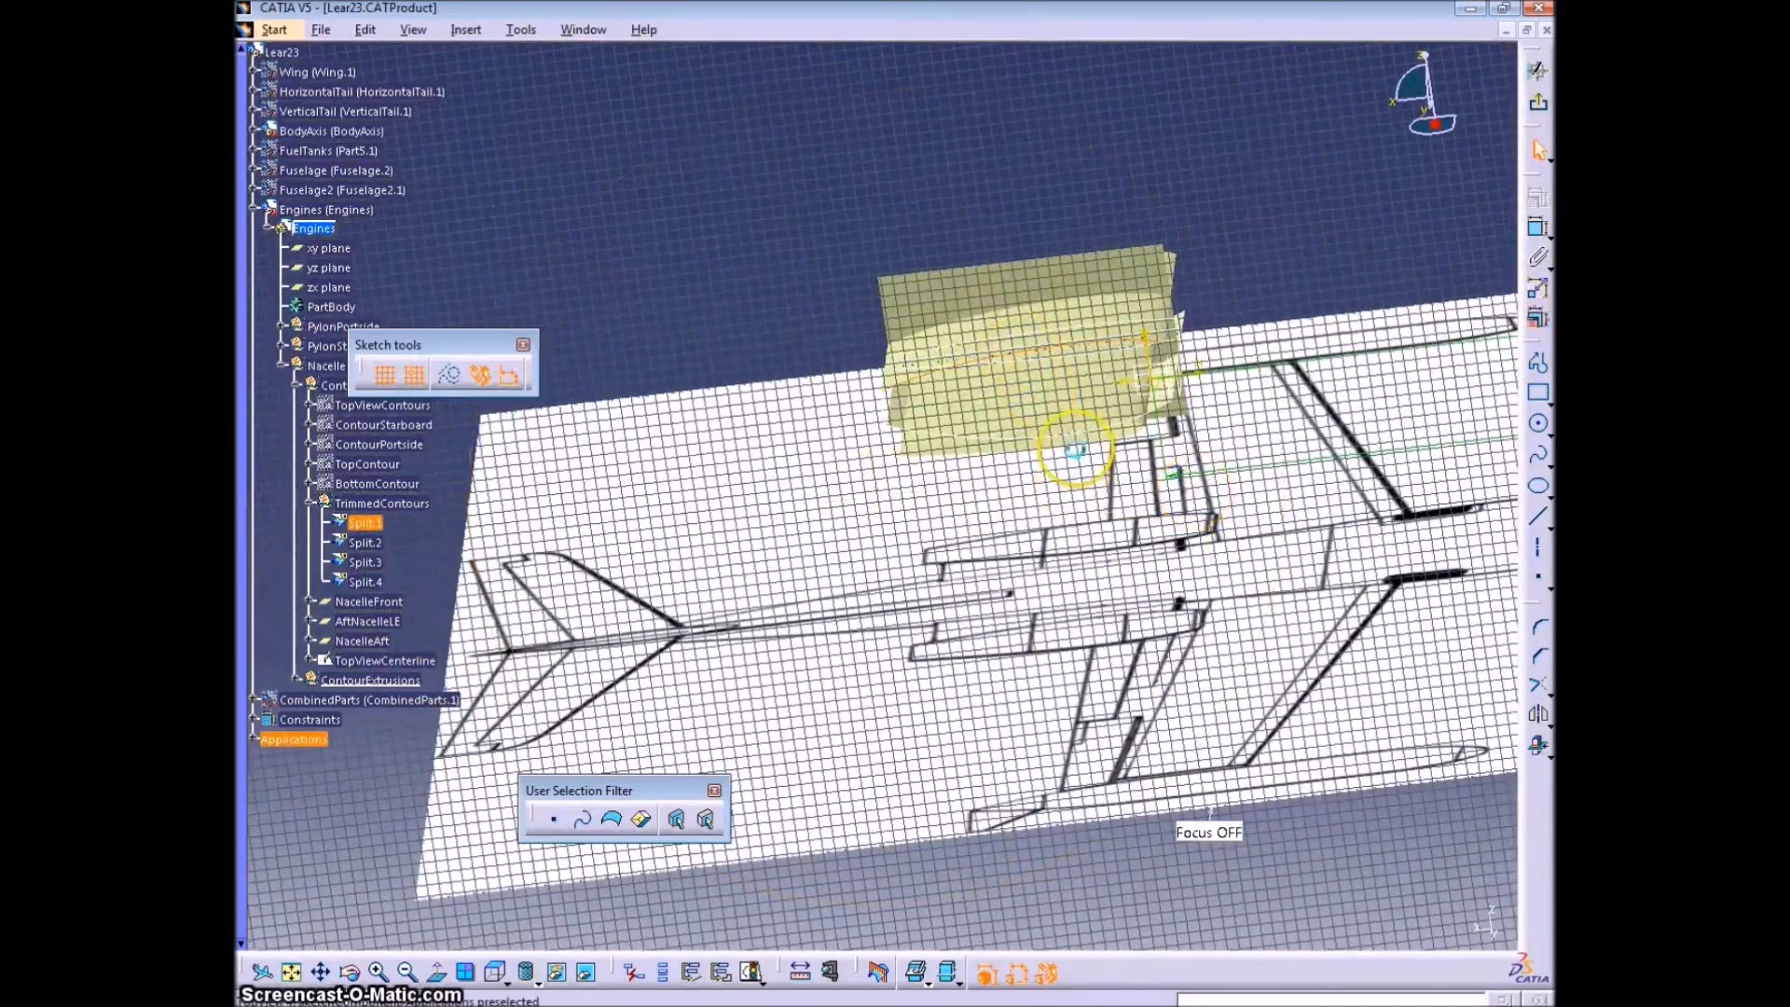
pyautogui.moveTo(1079, 434); pyautogui.dragTo(1011, 543, button='middle')
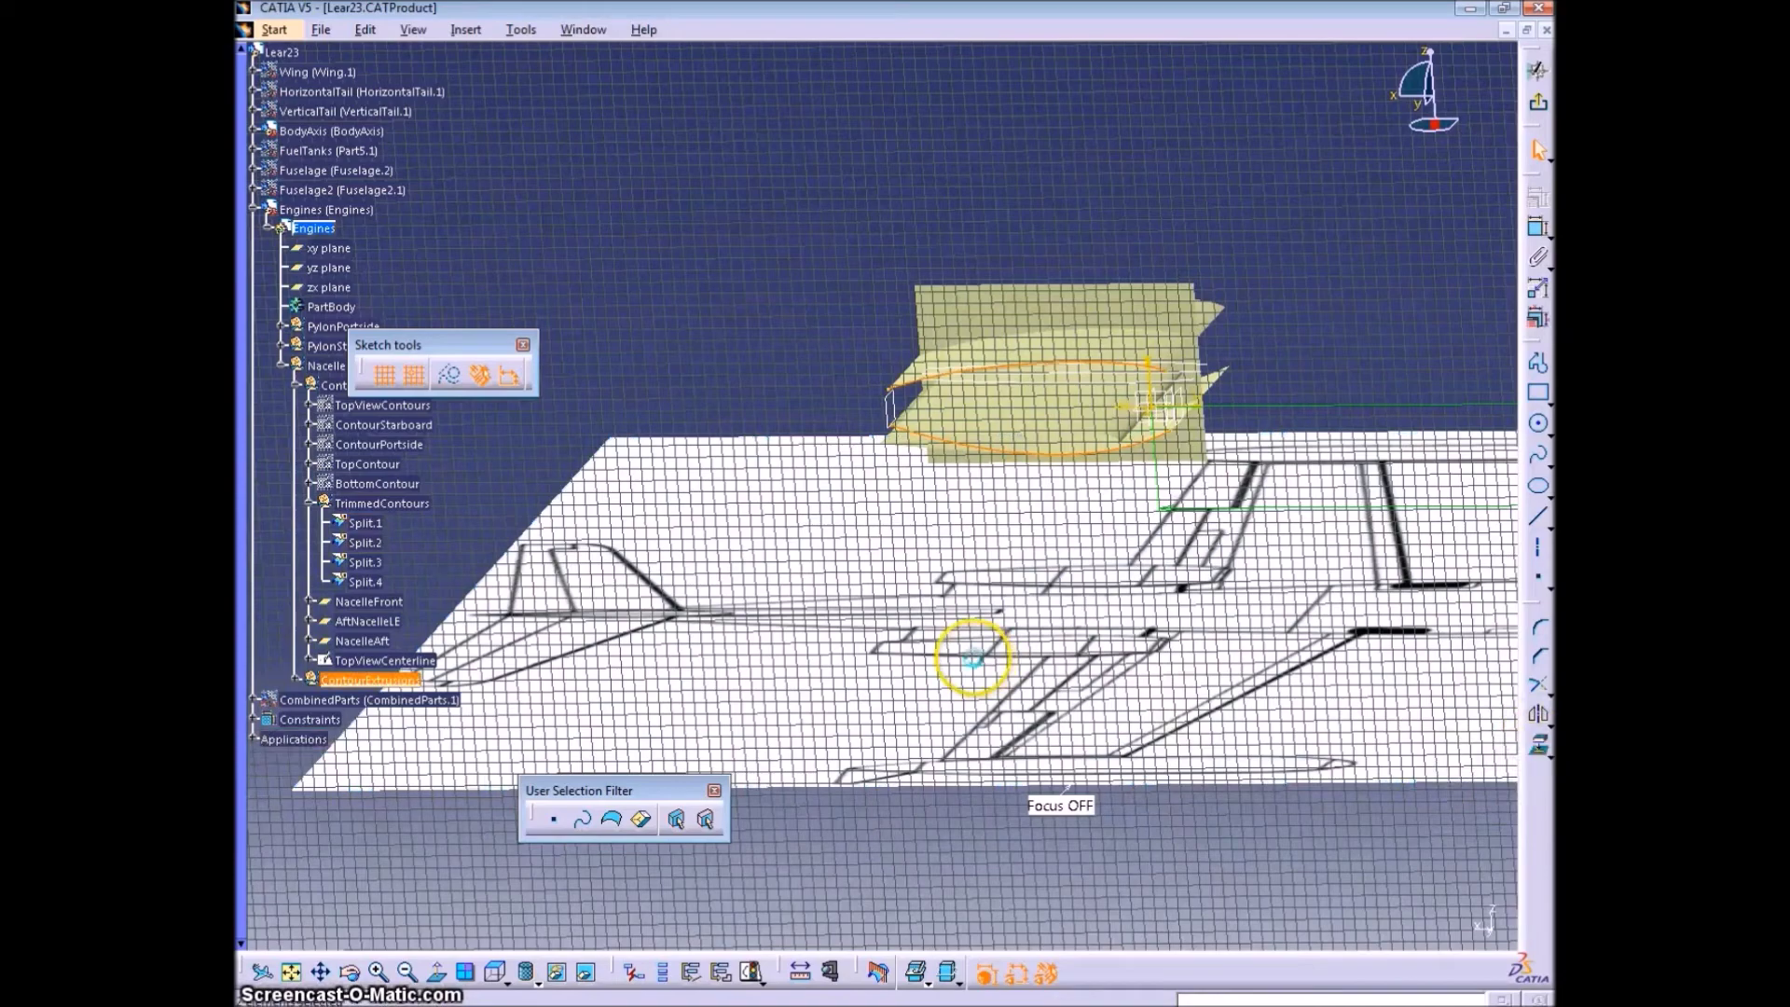
pyautogui.moveTo(970, 639)
pyautogui.mouseDown(button='middle')
pyautogui.moveTo(1086, 587)
pyautogui.moveTo(668, 459)
pyautogui.mouseUp(button='middle')
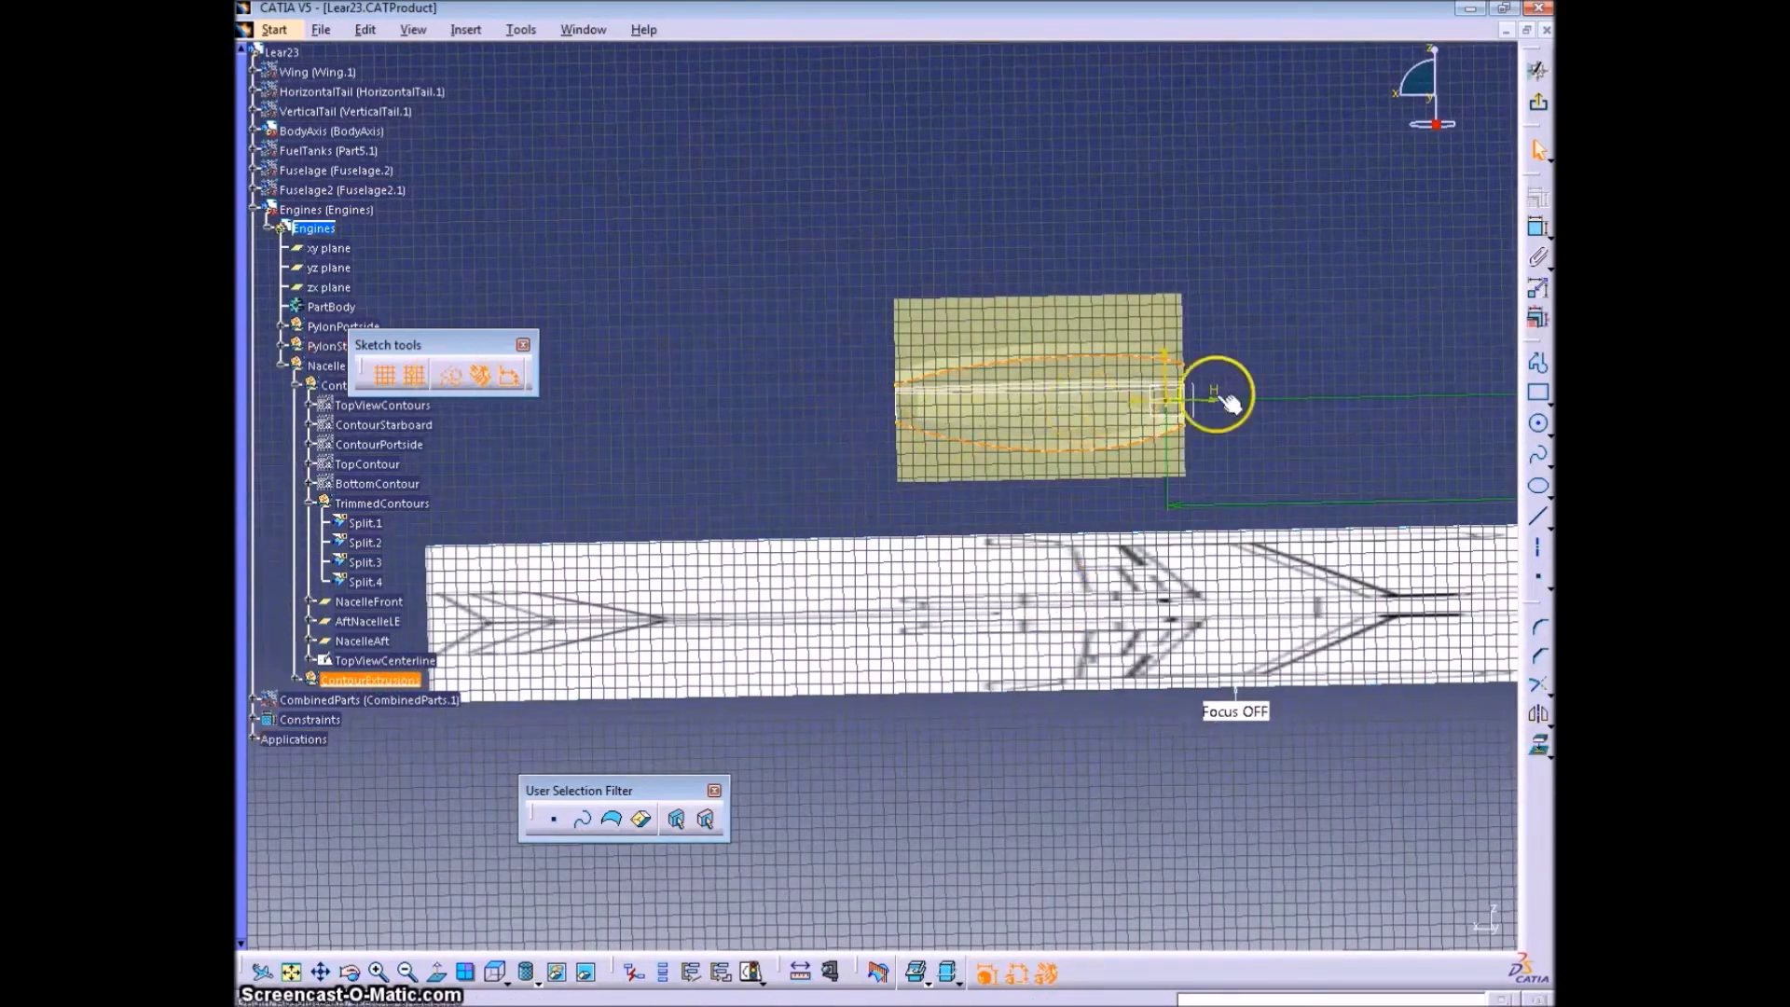
# - Project the AftNacelleLE and NacelleAft planes into the side-view sketch as construction reference lines
pyautogui.keyDown('ctrl'); pyautogui.moveTo(1263, 489); pyautogui.dragTo(1227, 336, button='middle'); pyautogui.keyUp('ctrl')
pyautogui.moveTo(1053, 508); pyautogui.dragTo(859, 516, button='middle')
pyautogui.moveTo(1187, 500); pyautogui.dragTo(1042, 488, button='middle')
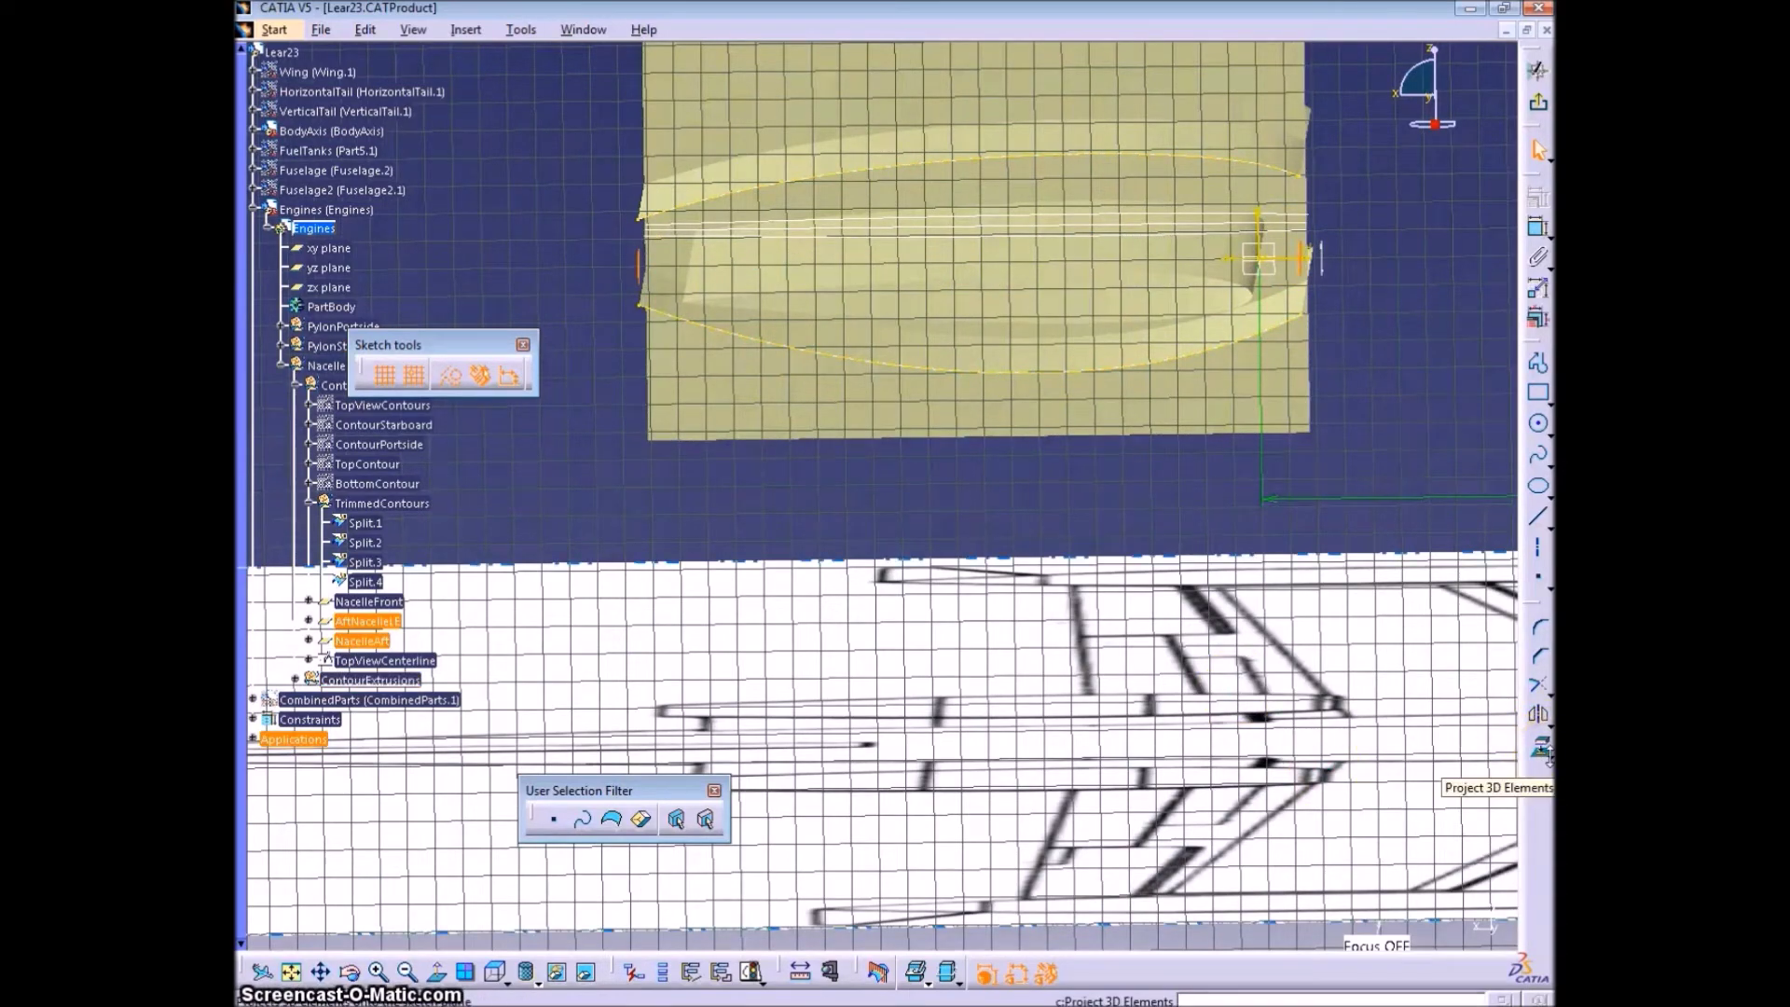
pyautogui.click(1501, 777)
pyautogui.click(1048, 519)
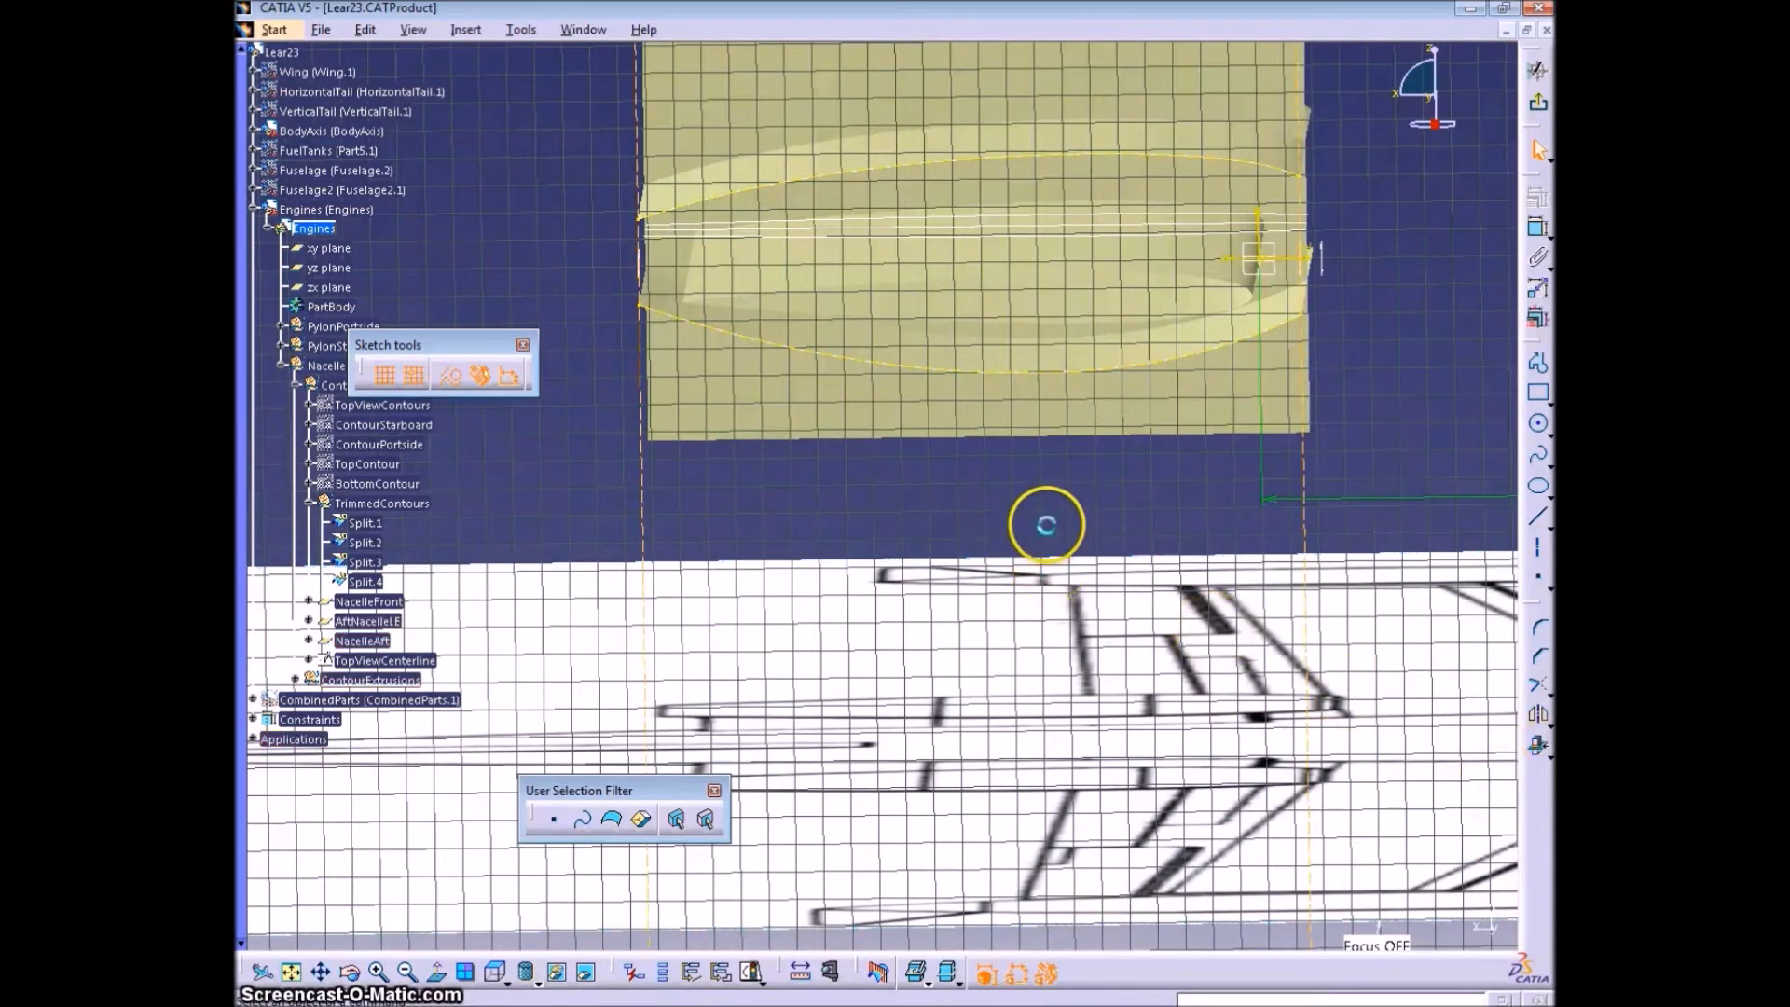
# - Sketch a three-point spline centerline between the upper and lower contours and place a point just ahead of the nacelle
pyautogui.moveTo(1047, 524)
pyautogui.mouseDown(button='middle')
pyautogui.moveTo(974, 599)
pyautogui.moveTo(1072, 578)
pyautogui.mouseUp(button='middle')
pyautogui.click(1538, 455)
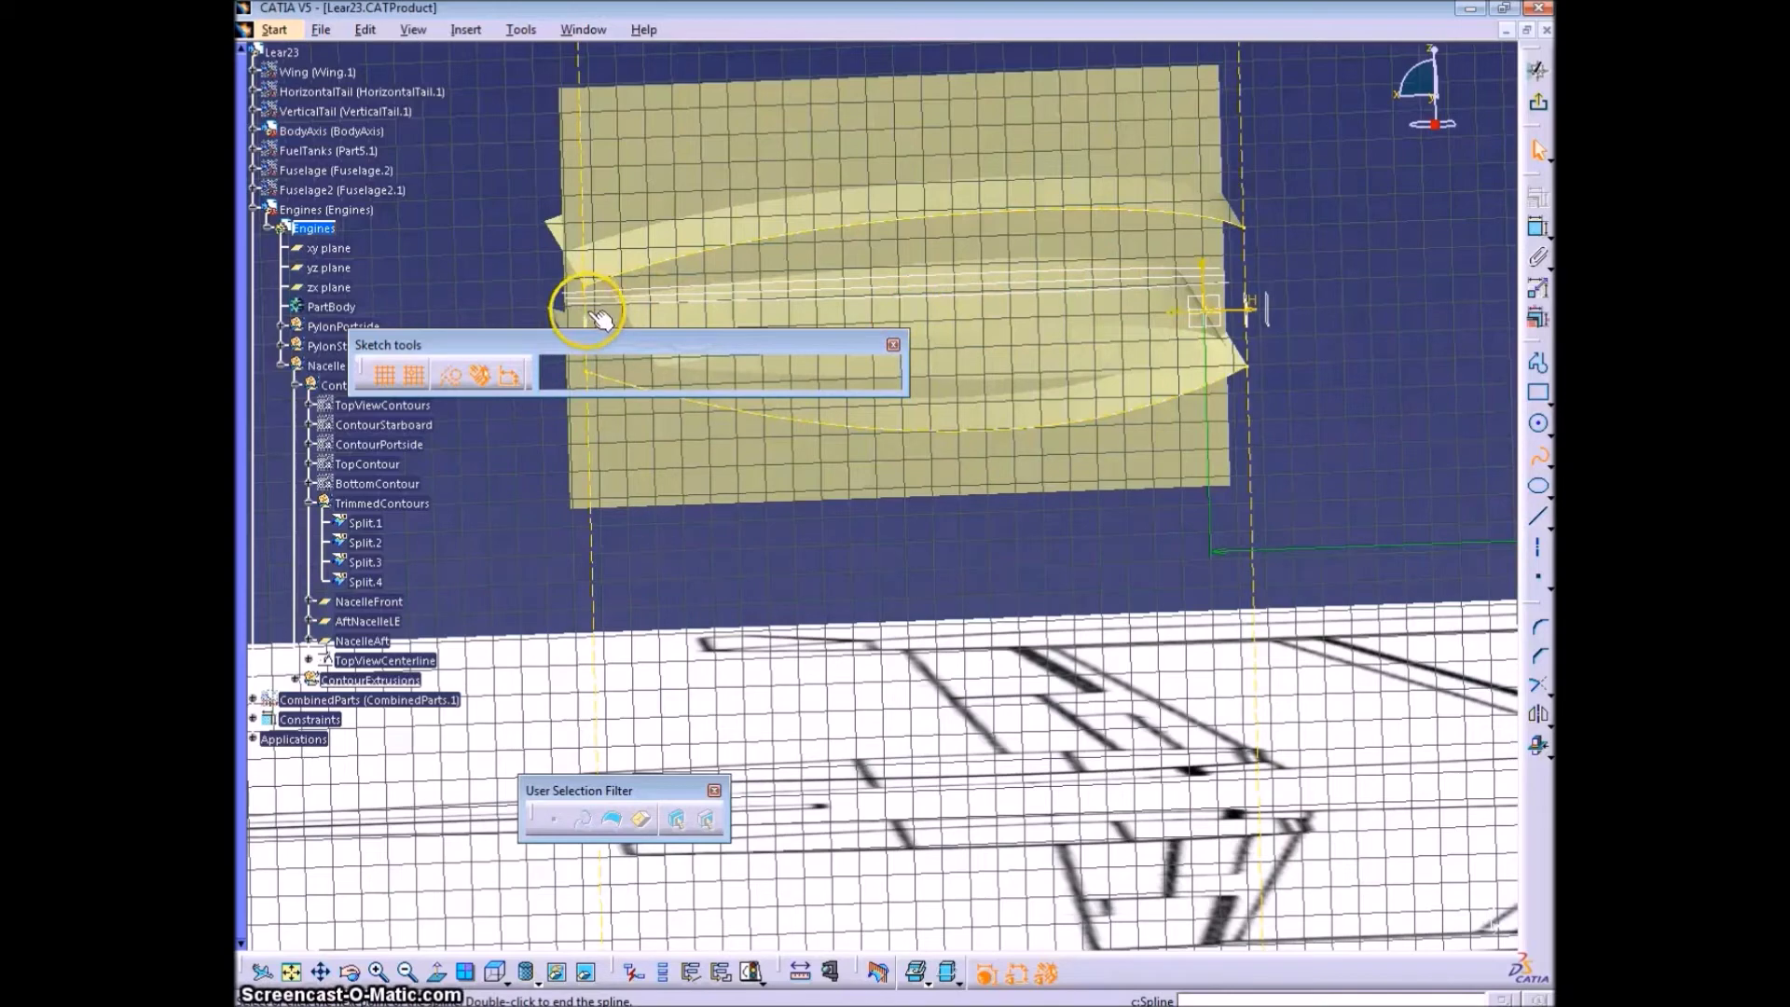
pyautogui.press('Escape')
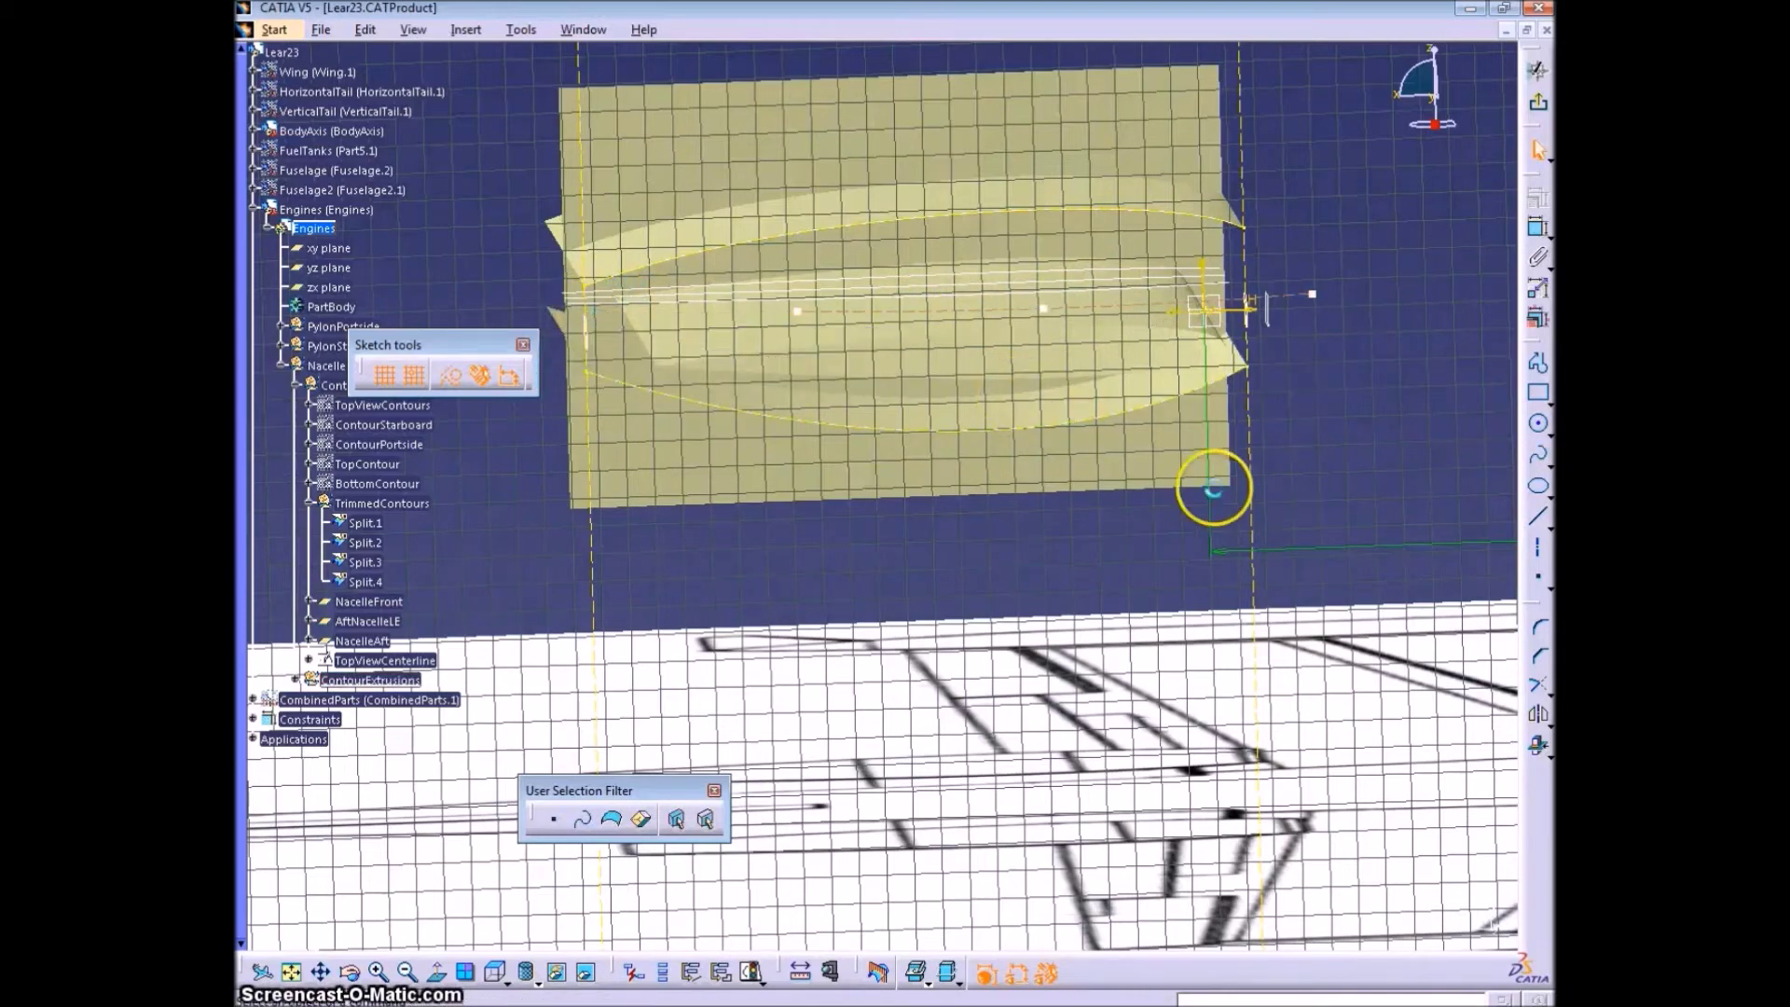
pyautogui.moveTo(1214, 487)
pyautogui.mouseDown(button='middle')
pyautogui.moveTo(1070, 458)
pyautogui.moveTo(1118, 491)
pyautogui.mouseUp(button='middle')
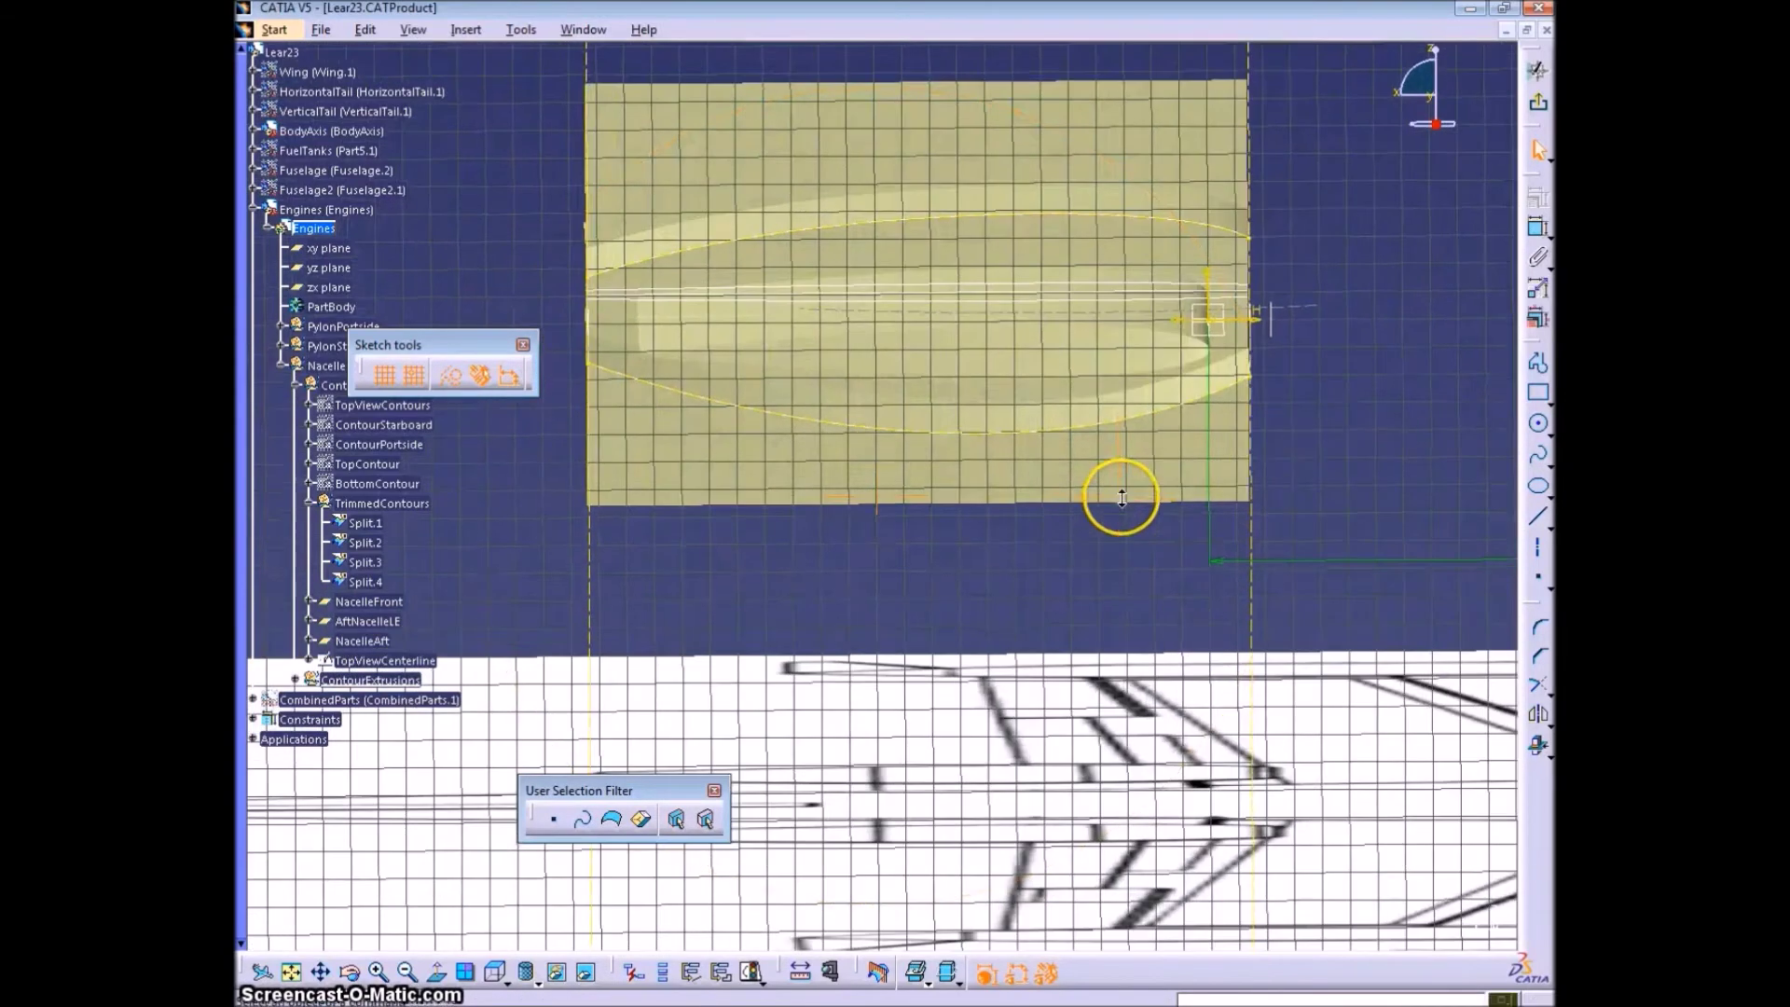
pyautogui.click(1316, 305)
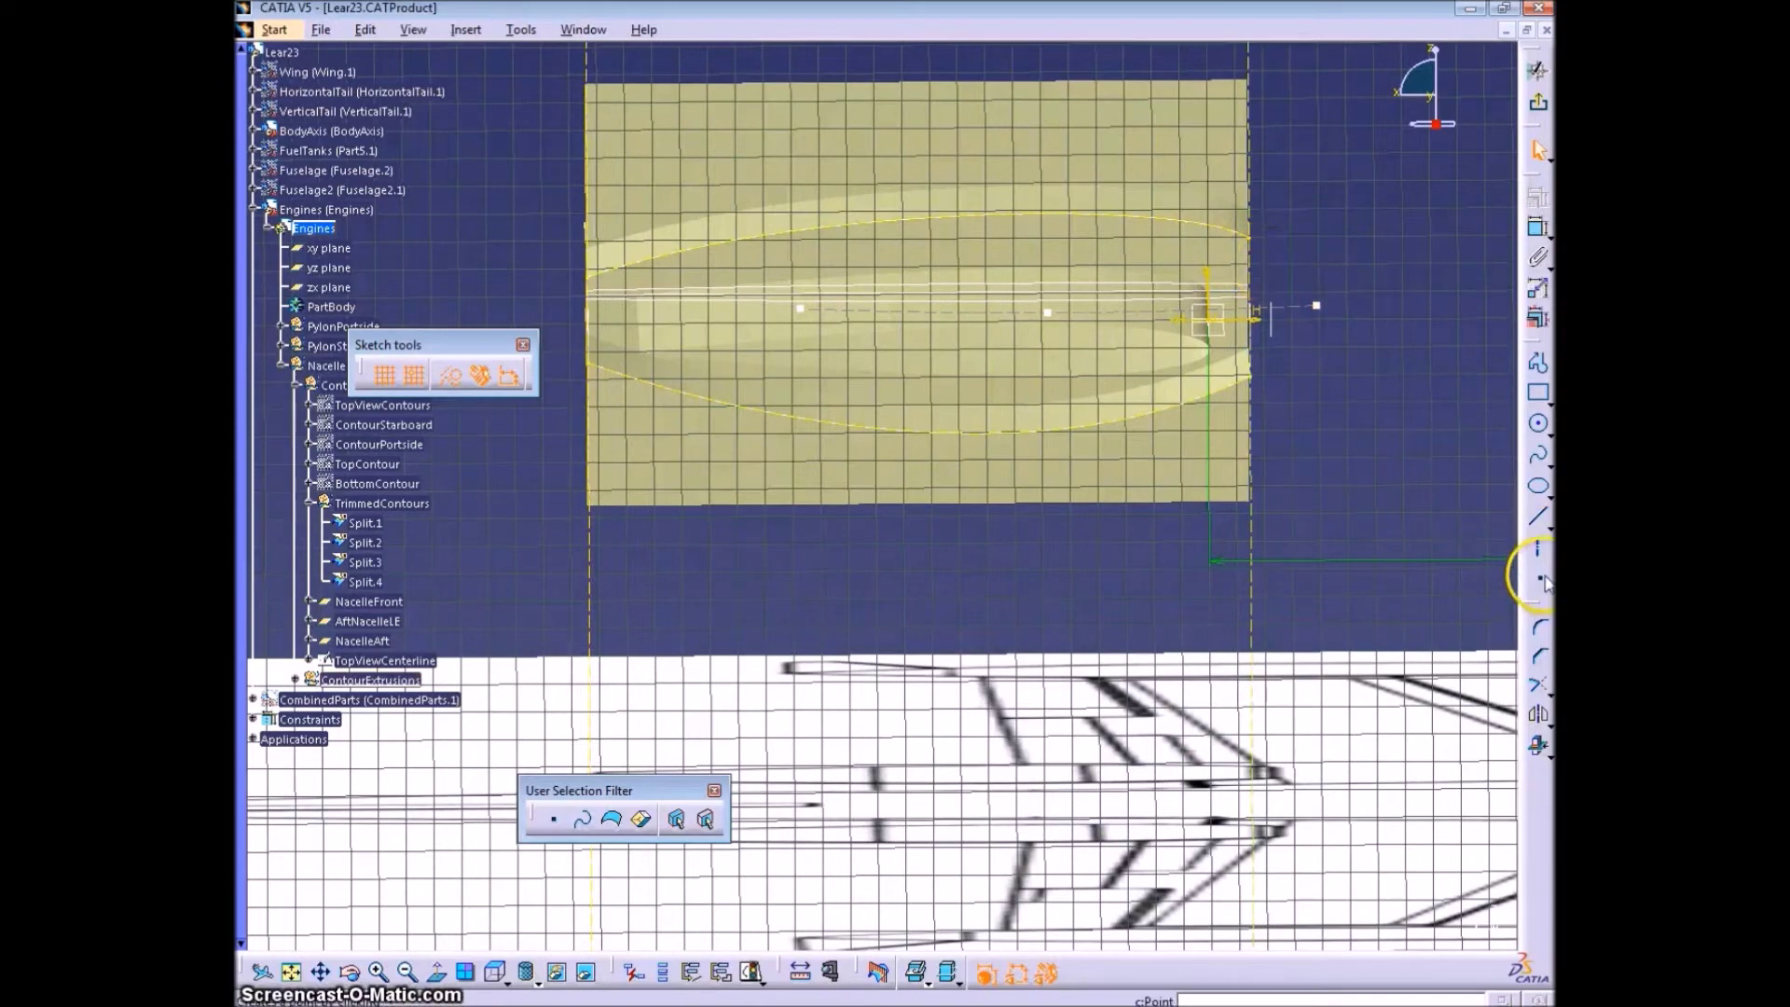
pyautogui.click(1347, 270)
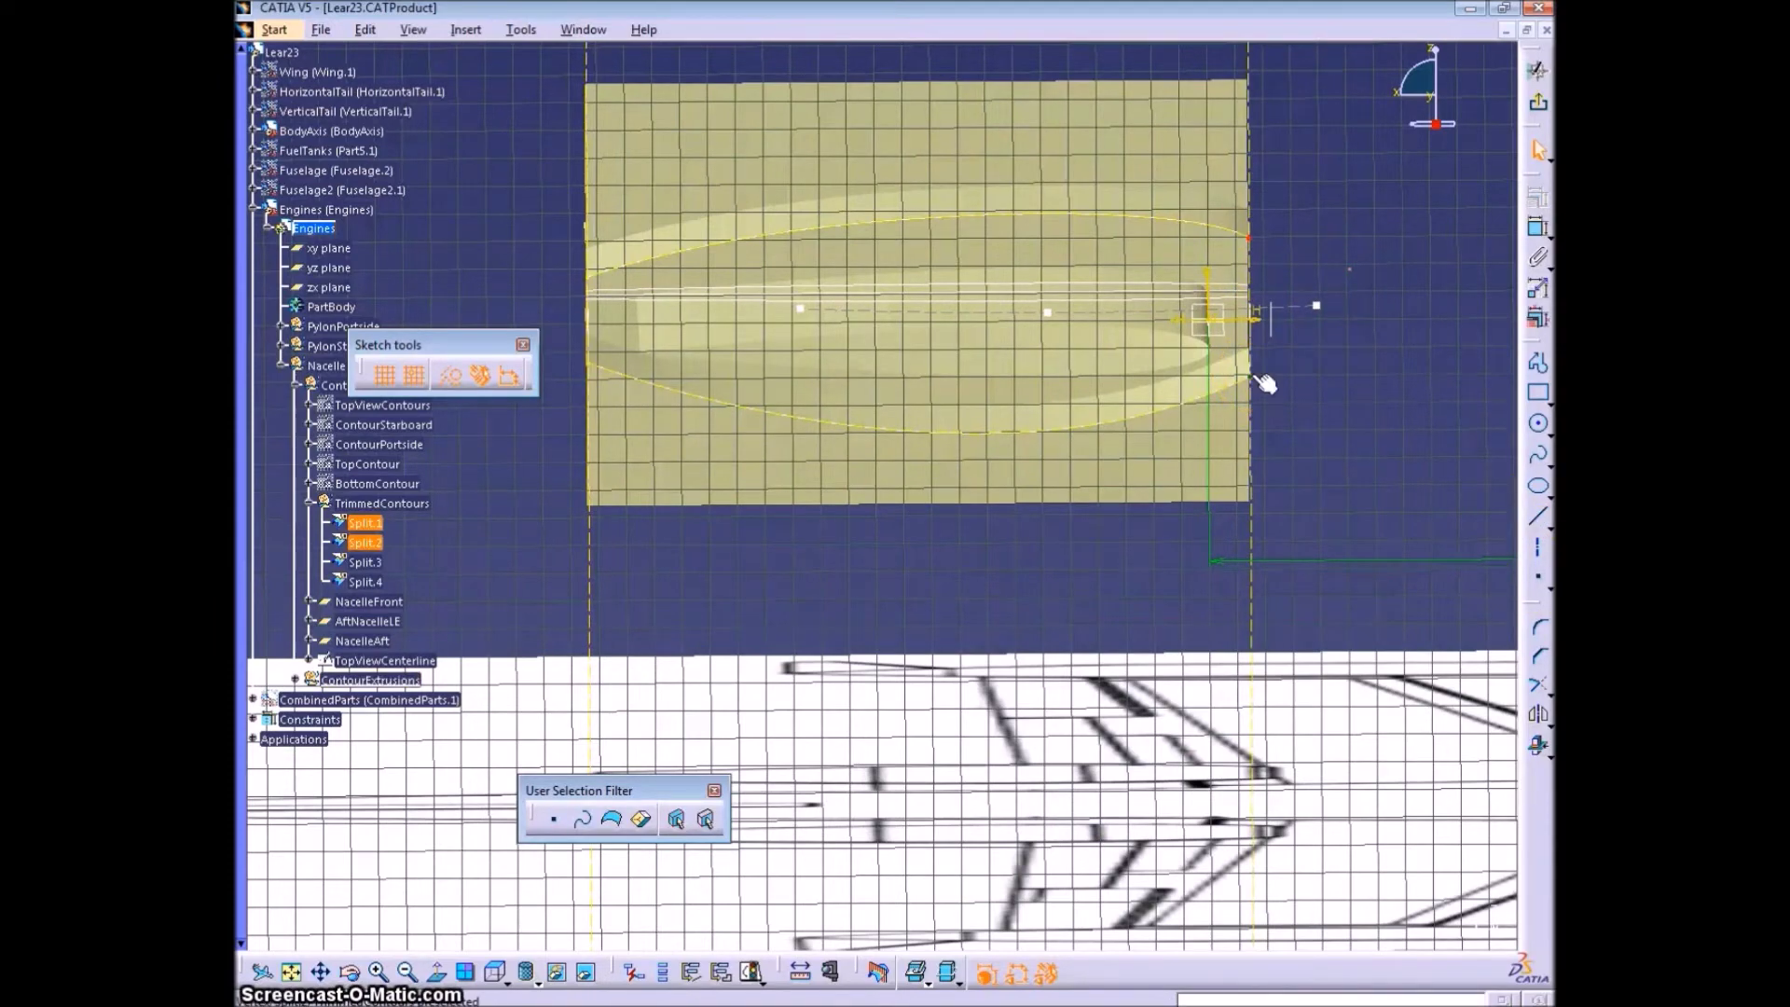
# - Draw a vertical line joining the front ends of the upper and lower contours
pyautogui.moveTo(1357, 367)
pyautogui.keyDown('ctrl'); pyautogui.mouseDown(button='middle')
pyautogui.moveTo(1353, 344)
pyautogui.moveTo(1213, 369)
pyautogui.moveTo(1278, 366)
pyautogui.mouseUp(button='middle'); pyautogui.keyUp('ctrl')
pyautogui.click(1538, 515)
pyautogui.click(1208, 196)
pyautogui.click(1252, 366)
# - Constrain the spline's front endpoint to the midpoint of the front vertical line
pyautogui.keyDown('ctrl'); pyautogui.click(1253, 236); pyautogui.keyUp('ctrl')
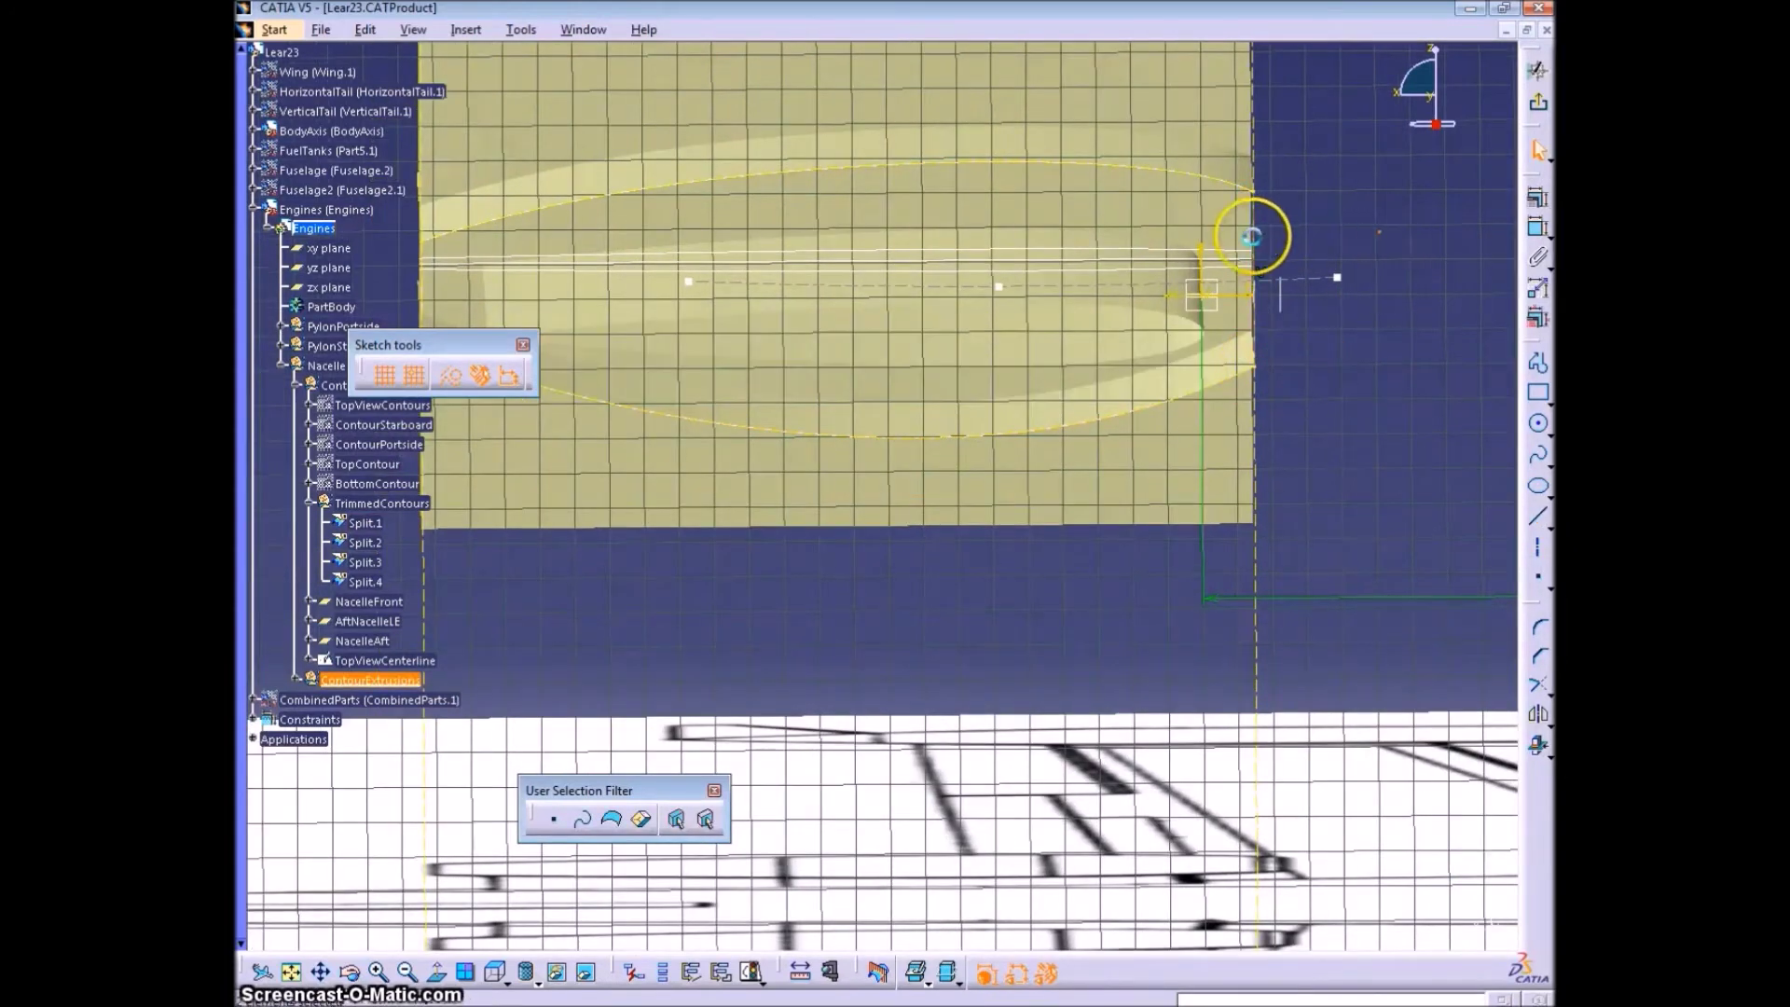
pyautogui.click(1535, 228)
pyautogui.rightClick(1501, 229)
pyautogui.click(1454, 347)
pyautogui.rightClick(1402, 261)
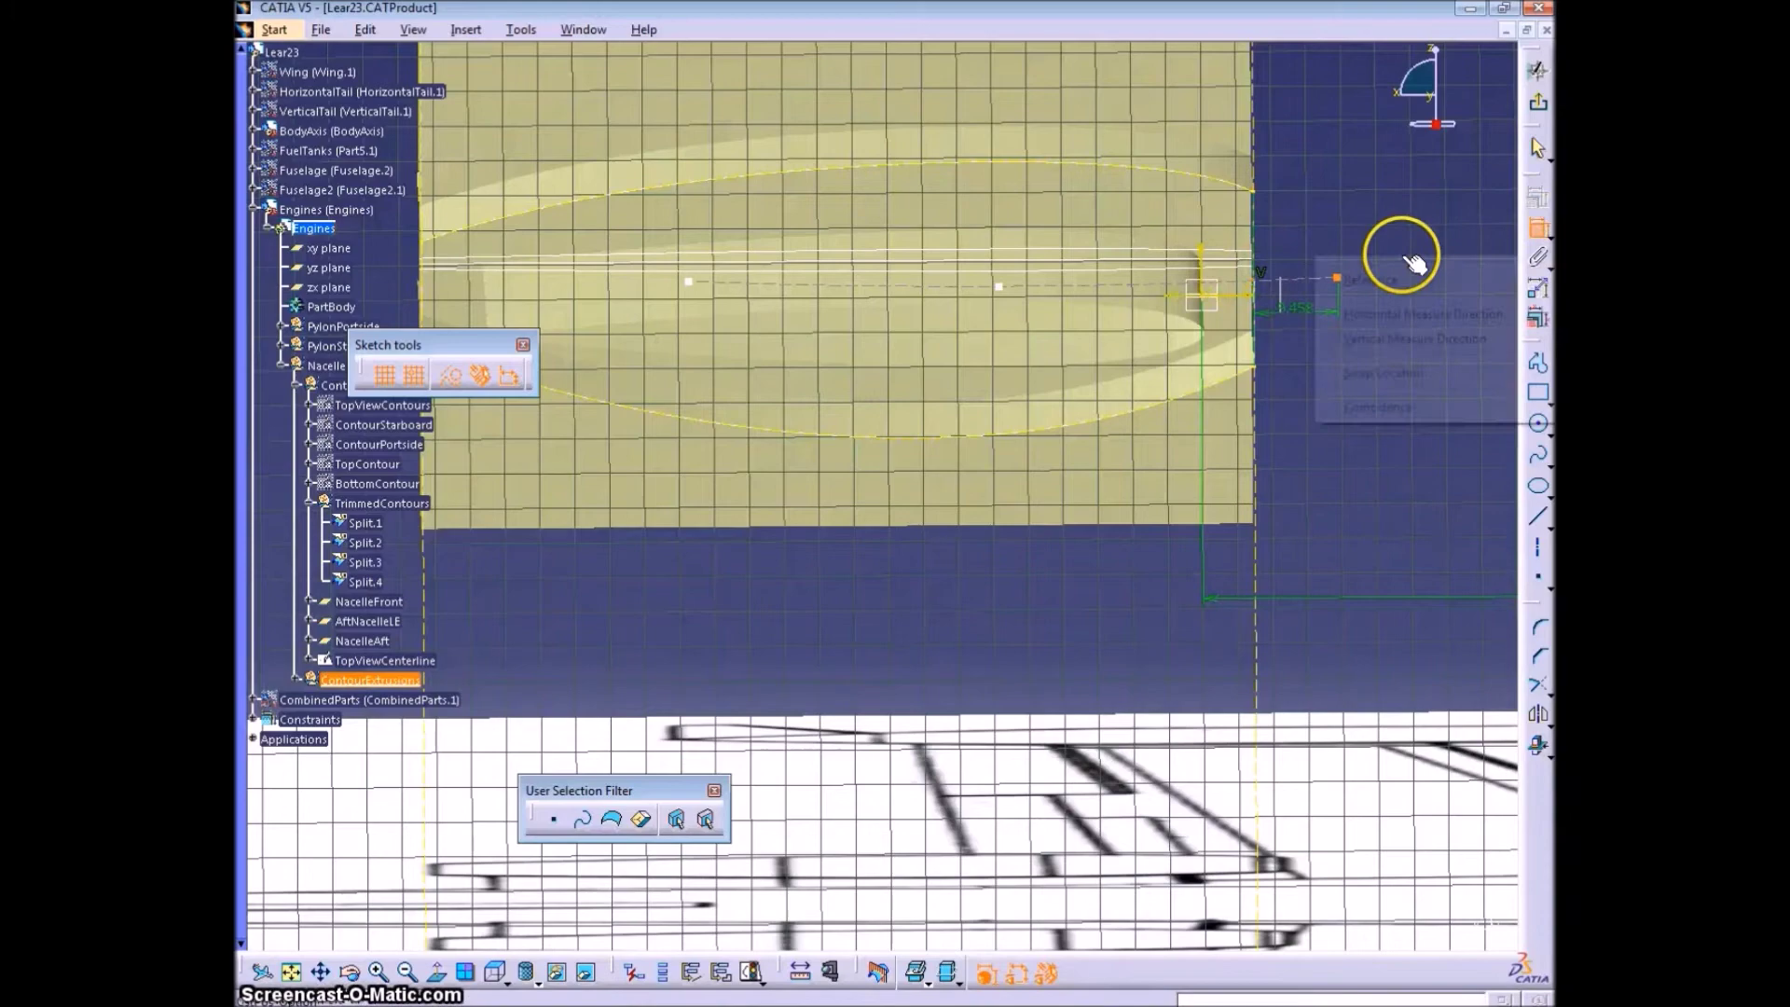
pyautogui.click(1362, 408)
# - Draw a vertical line between the upper and lower contours at mid-body and constrain the spline's middle point to its midpoint
pyautogui.moveTo(989, 370); pyautogui.dragTo(1144, 313, button='middle')
pyautogui.click(1536, 518)
pyautogui.click(1111, 104)
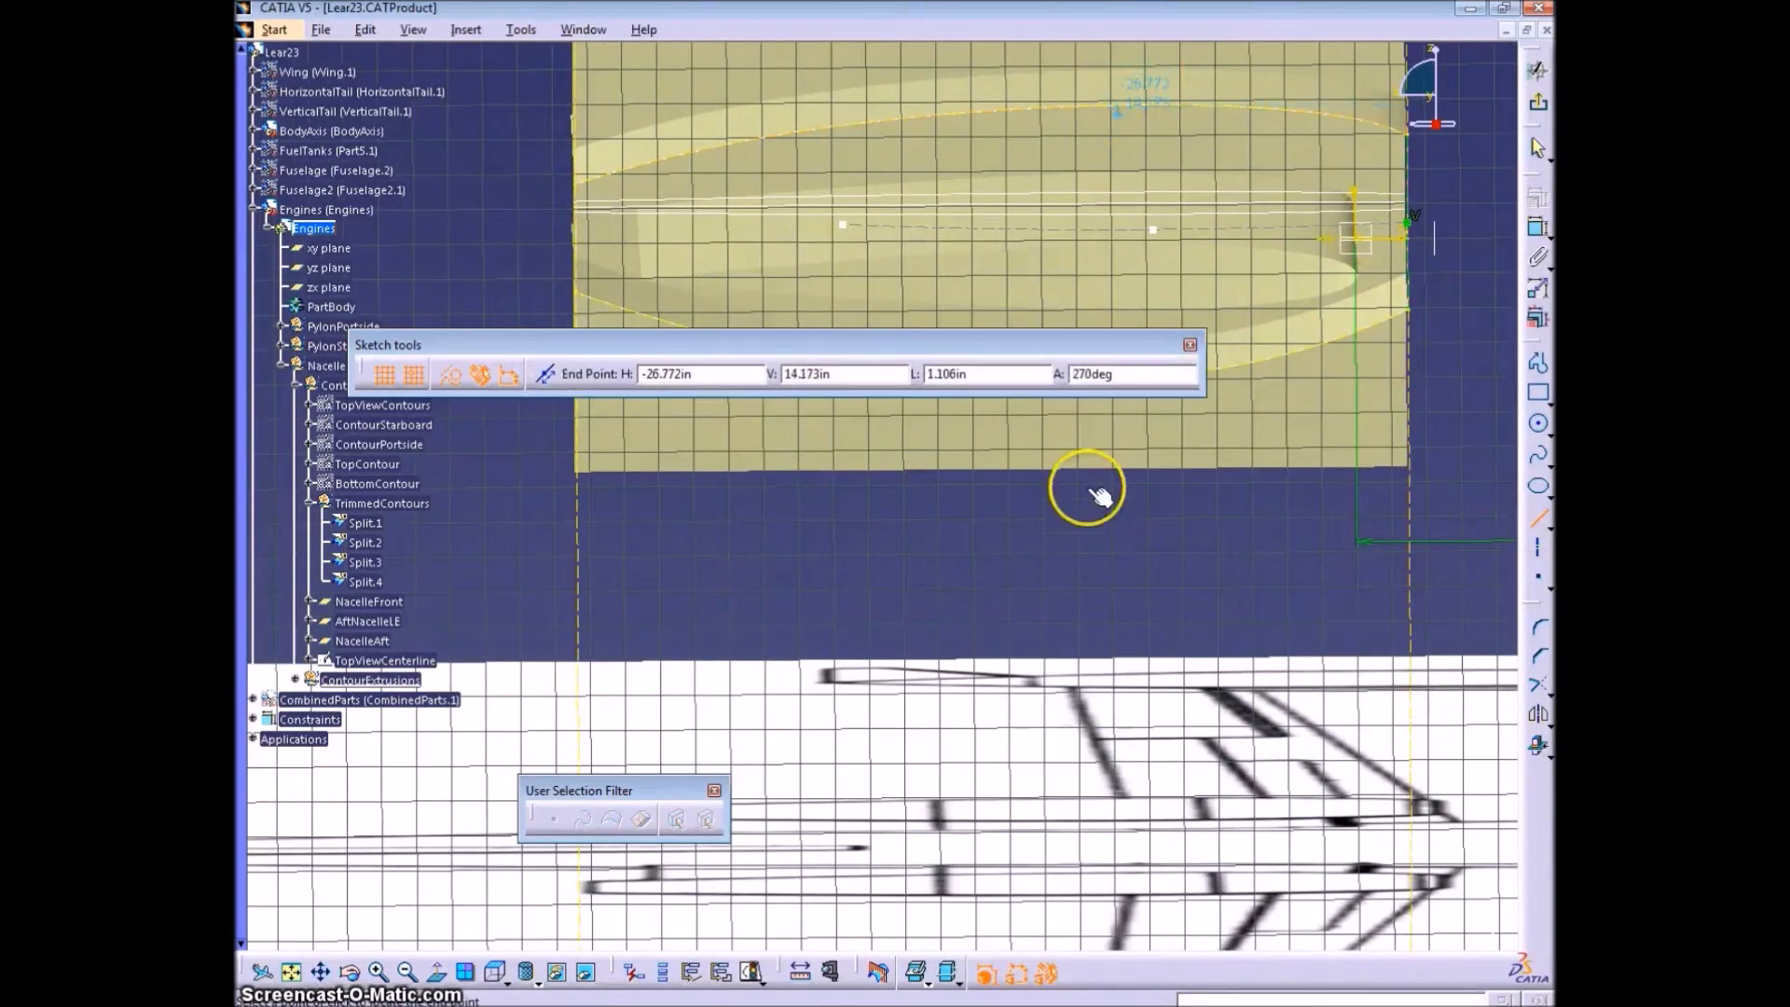
pyautogui.moveTo(1087, 487); pyautogui.dragTo(1223, 523, button='middle')
pyautogui.click(1261, 416)
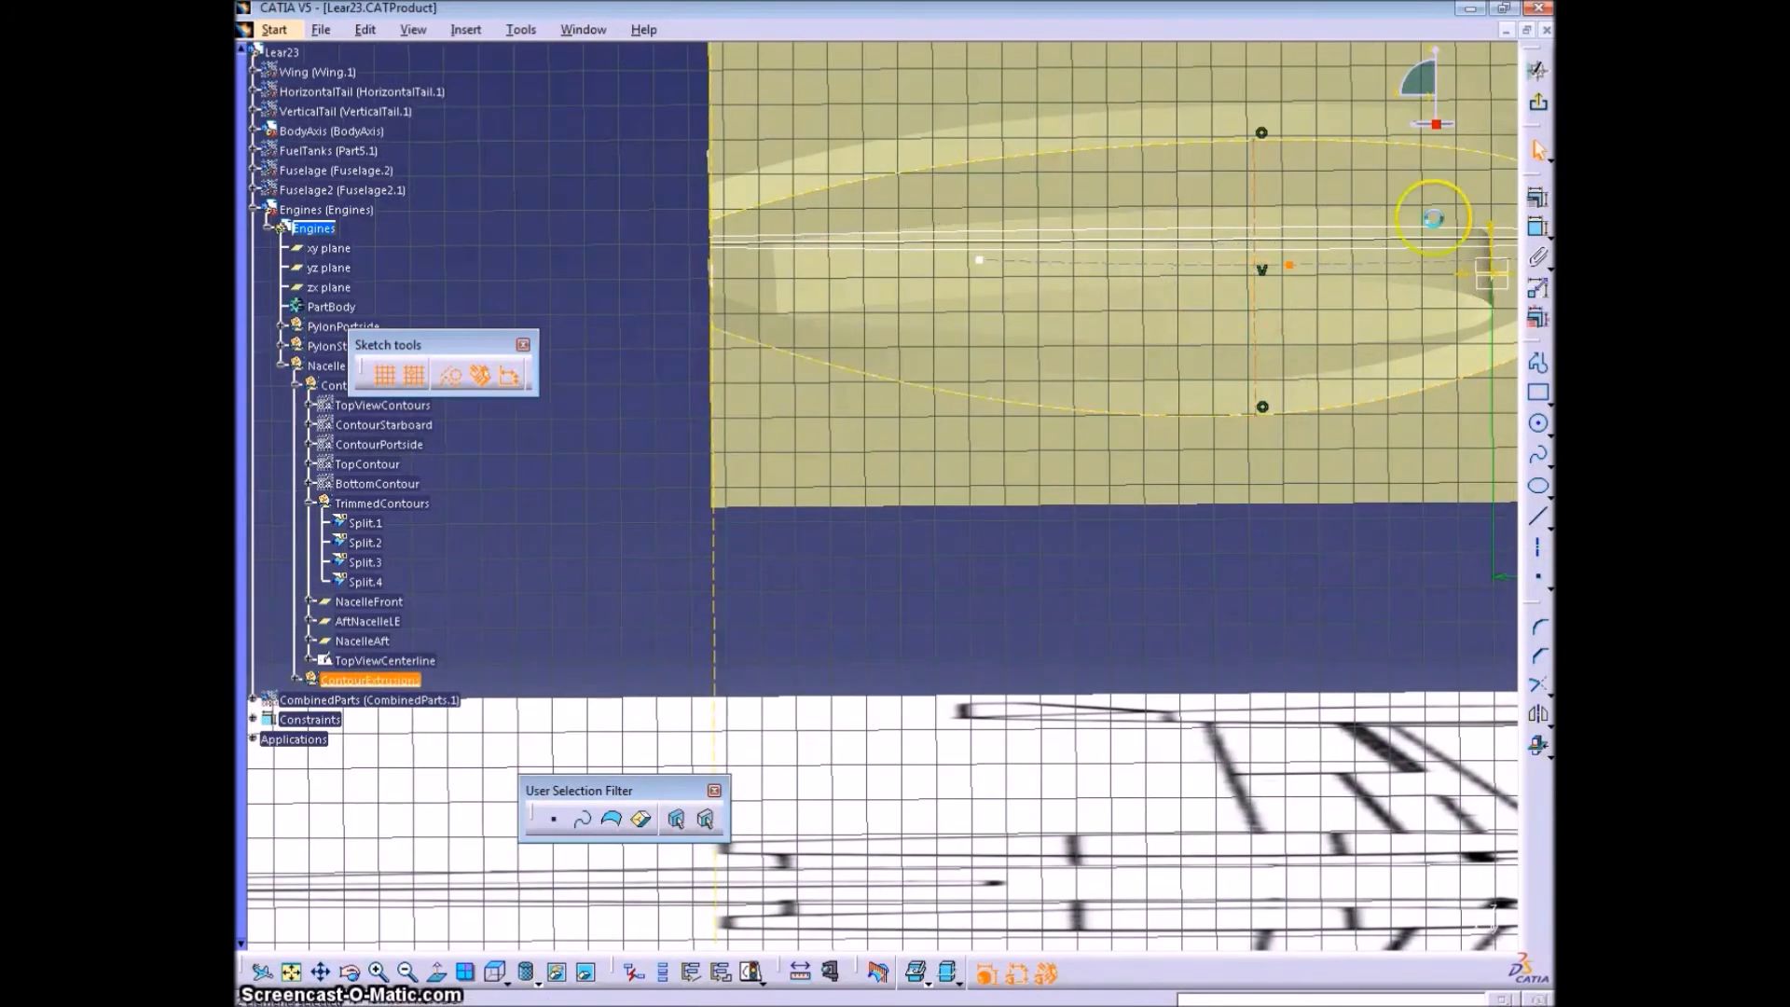
pyautogui.rightClick(1253, 274)
pyautogui.click(1343, 512)
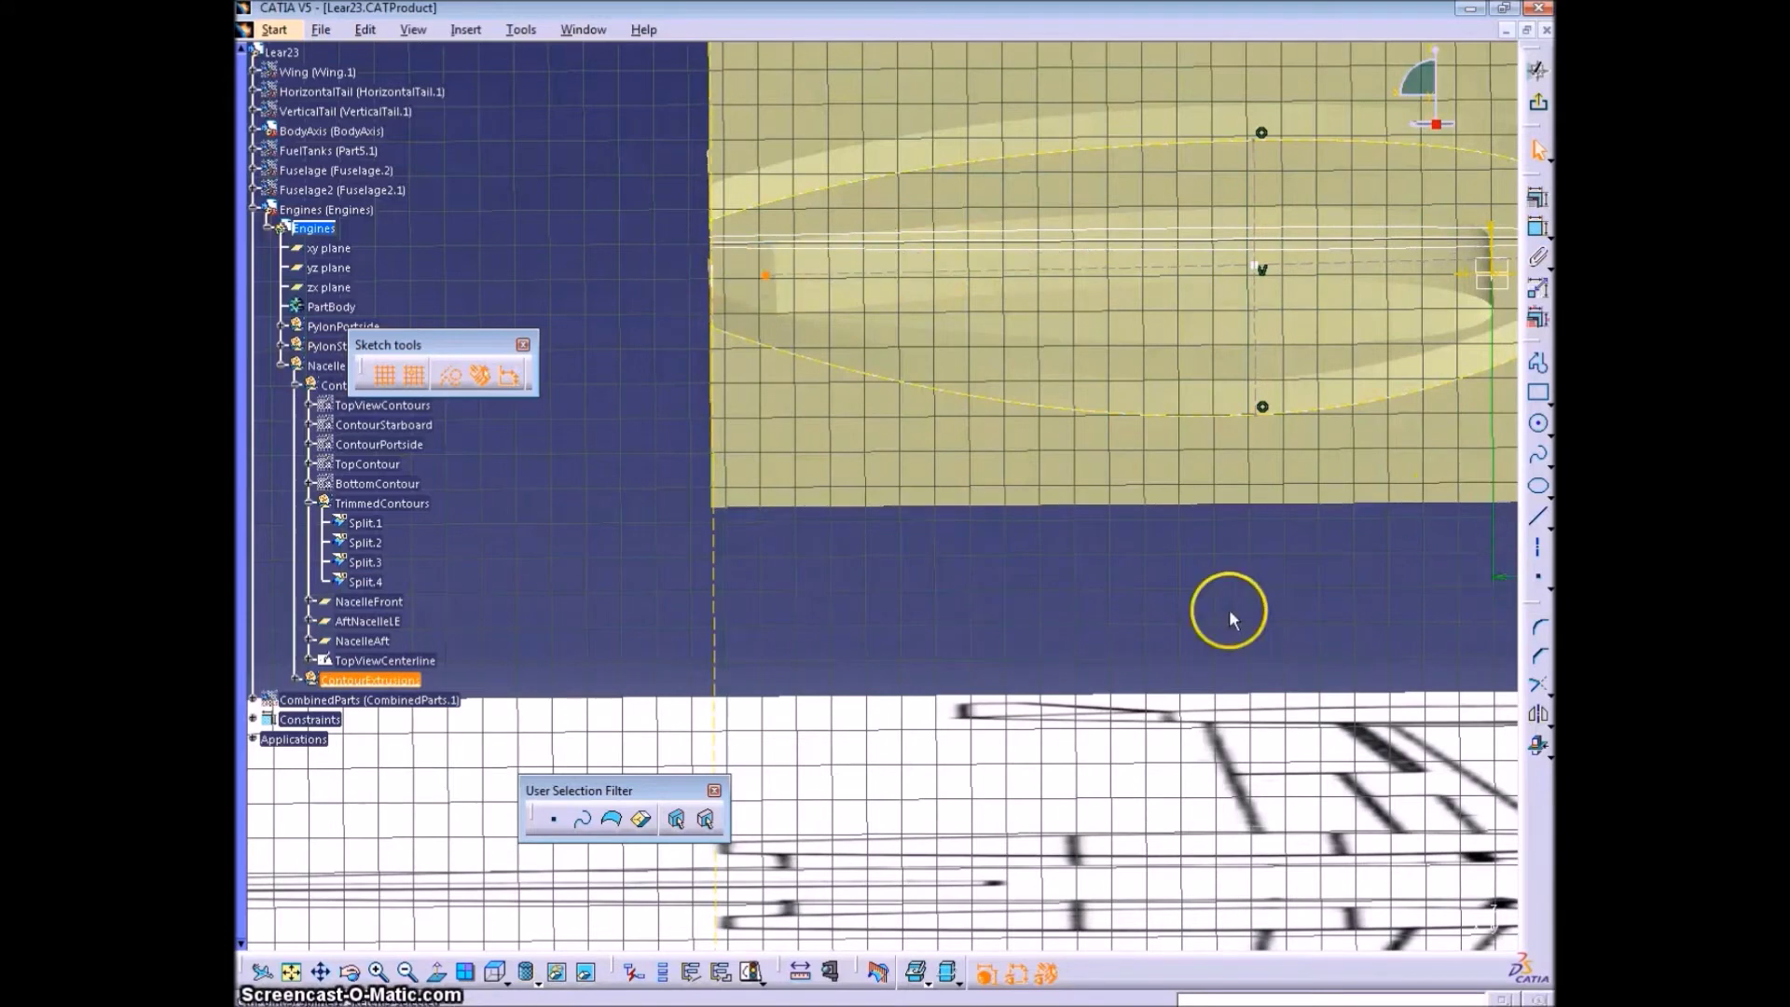
# - Draw a vertical line joining the contours' aft ends and constrain the spline's aft endpoint to its midpoint
pyautogui.click(1536, 518)
pyautogui.click(712, 221)
pyautogui.moveTo(727, 314); pyautogui.dragTo(779, 280, button='middle')
pyautogui.click(763, 294)
pyautogui.keyDown('ctrl'); pyautogui.click(816, 243); pyautogui.keyUp('ctrl')
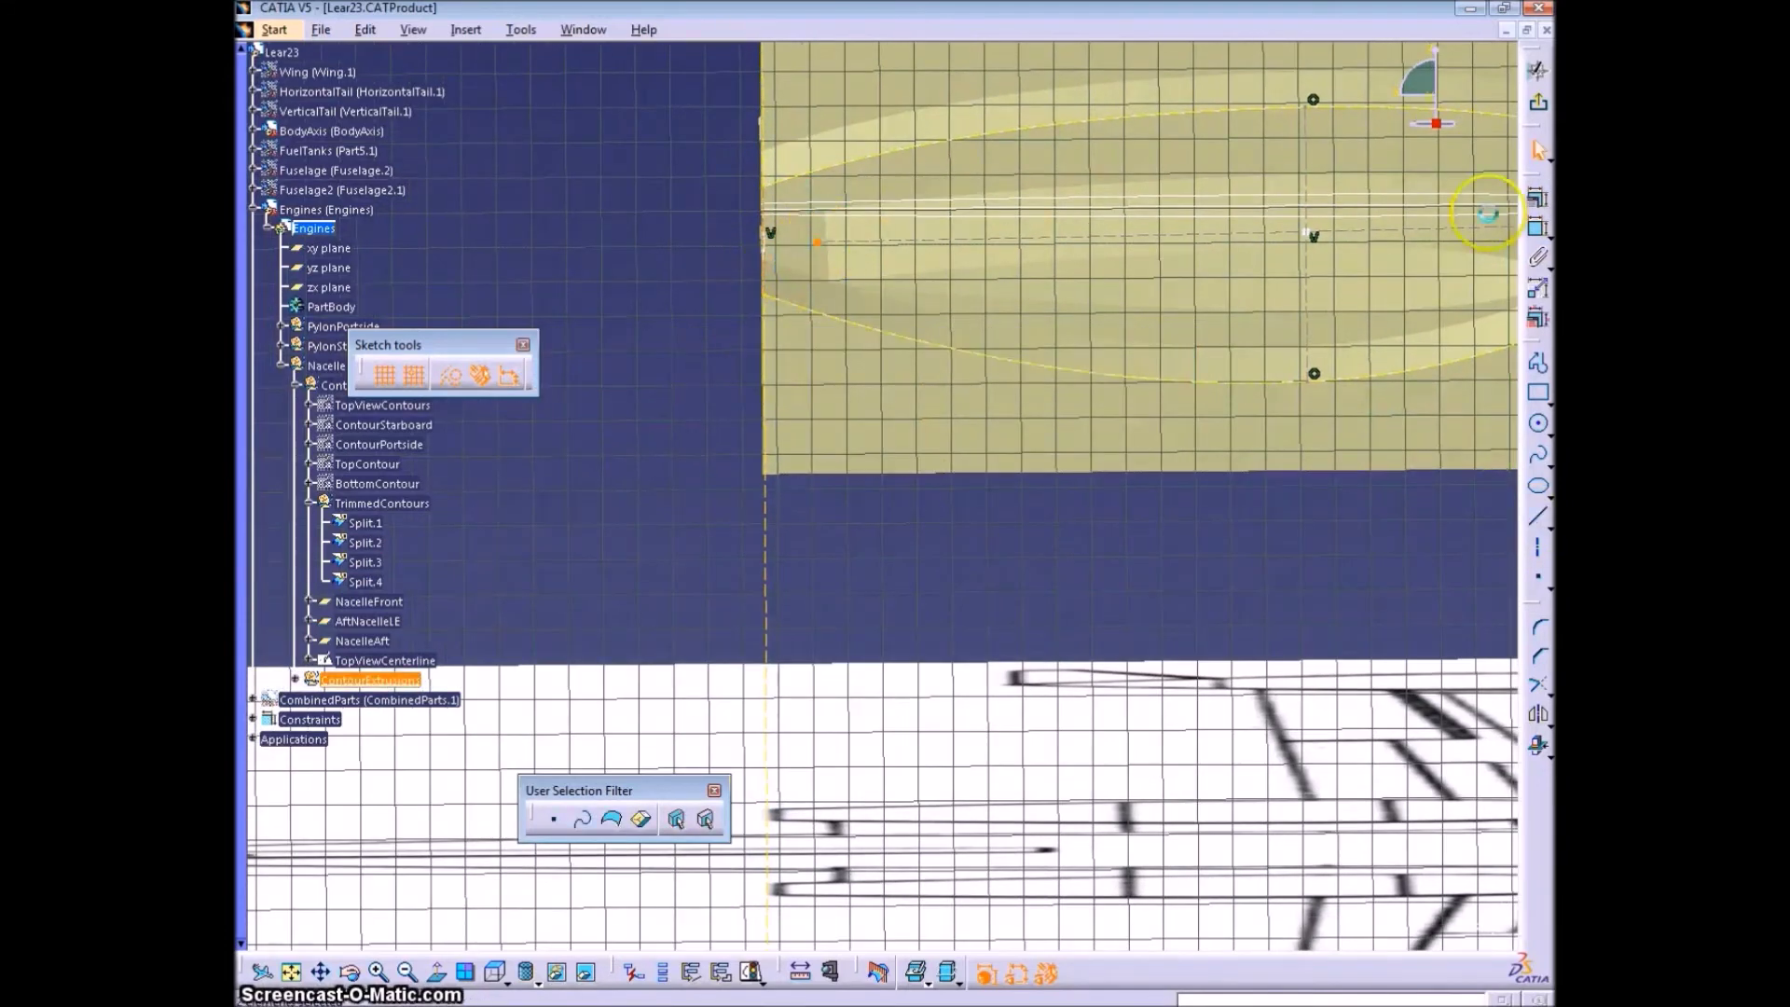
pyautogui.click(1050, 527)
# - Move the mid-body vertical line aft along the contours, keeping the spline's middle point on it
pyautogui.moveTo(1051, 527); pyautogui.dragTo(876, 506, button='middle')
pyautogui.moveTo(1097, 315); pyautogui.dragTo(863, 315)
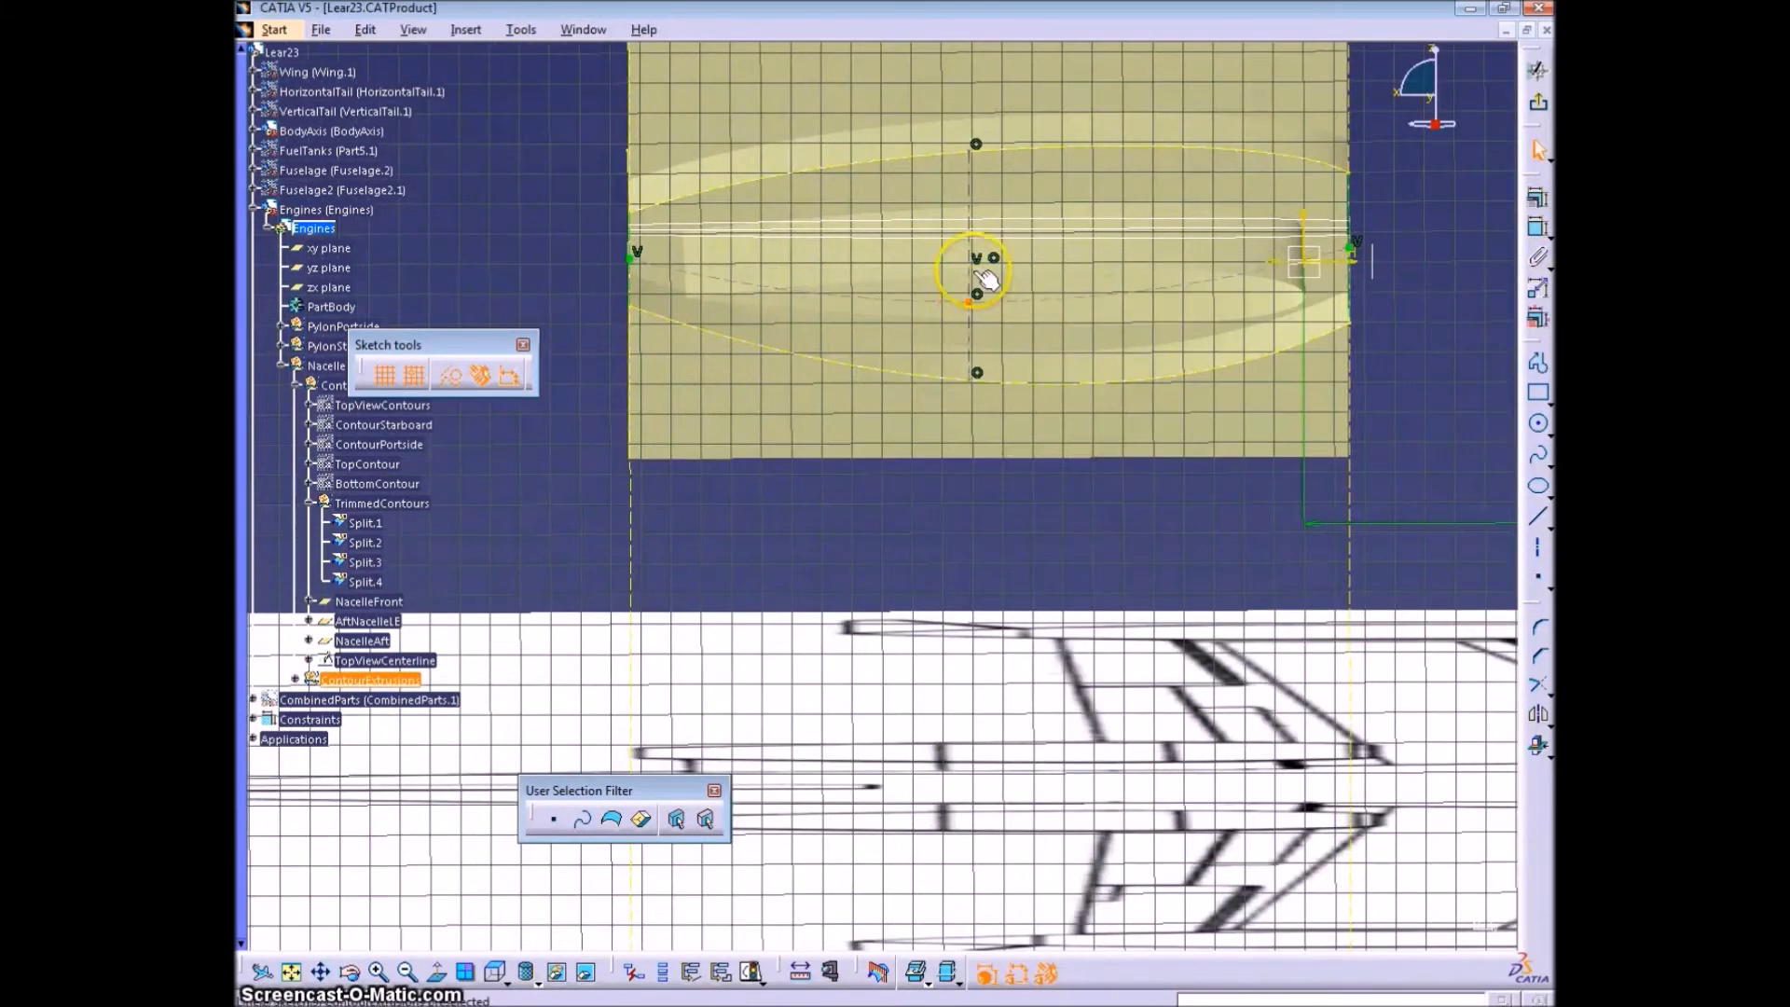
pyautogui.moveTo(966, 272); pyautogui.dragTo(1208, 344)
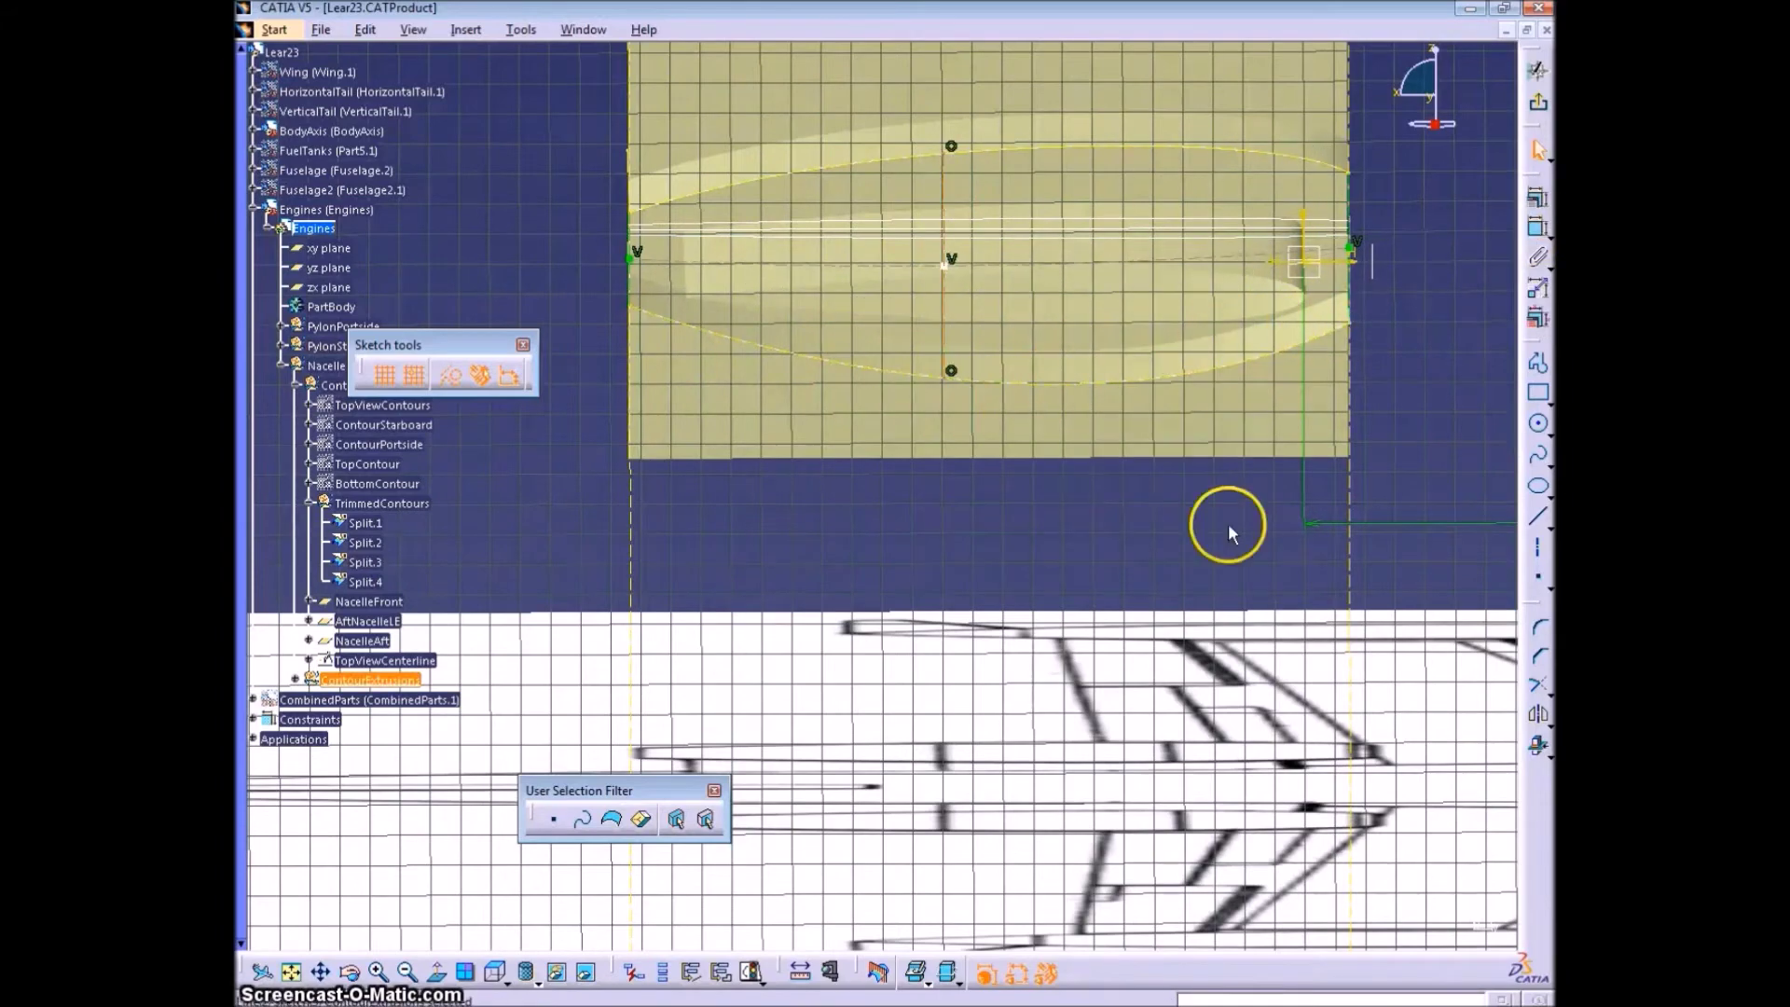
# - Draw a vertical line between the upper and lower contours, aft of the existing mid-body line
pyautogui.click(1537, 516)
pyautogui.click(1156, 147)
pyautogui.moveTo(1152, 354); pyautogui.dragTo(1286, 324, button='middle')
pyautogui.click(1285, 346)
pyautogui.moveTo(1283, 463); pyautogui.dragTo(1125, 502, button='middle')
# - Add a spline control point at the new vertical line's midpoint and move both interior vertical lines close to the aft end
pyautogui.doubleClick(1044, 274)
pyautogui.click(1165, 676)
pyautogui.click(1186, 295)
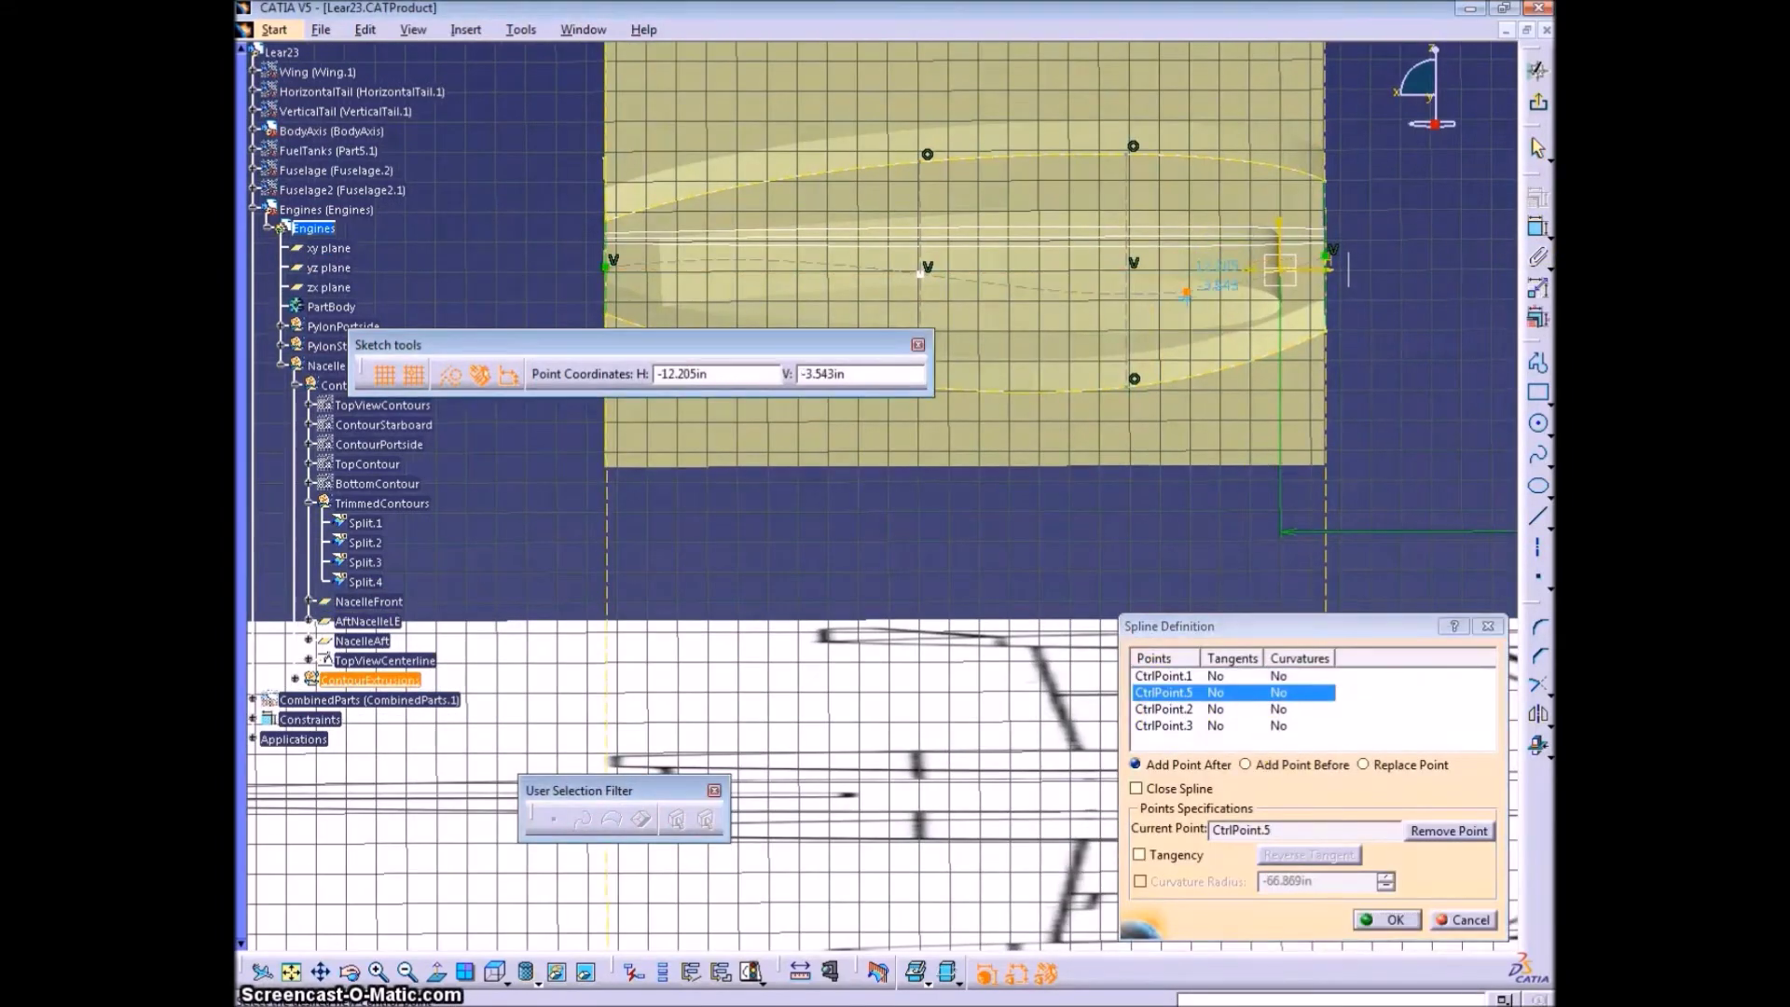
pyautogui.press('Return')
pyautogui.moveTo(1126, 326); pyautogui.dragTo(1294, 305)
pyautogui.moveTo(920, 304); pyautogui.dragTo(1228, 303)
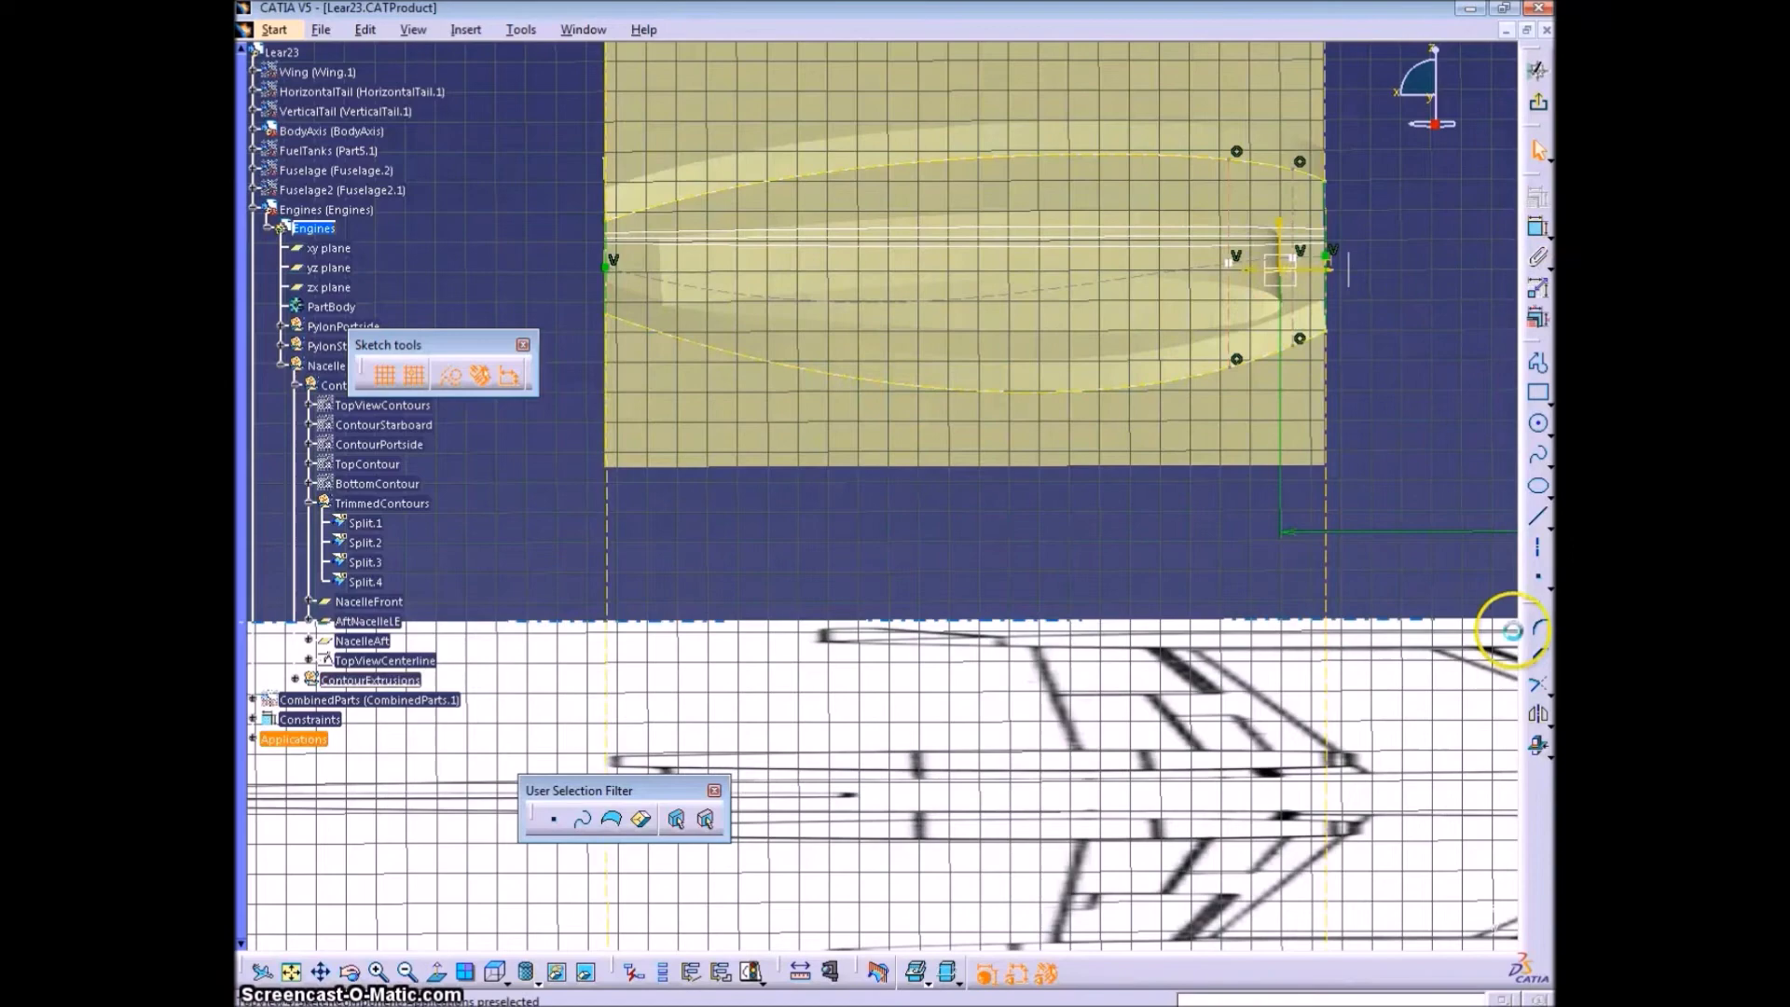
# - Add a spline control point in the forward half and draw a vertical line between the contours beside it
pyautogui.doubleClick(974, 300)
pyautogui.click(881, 271)
pyautogui.press('Return')
pyautogui.click(1537, 517)
pyautogui.click(994, 159)
pyautogui.press('Escape')
pyautogui.click(1537, 516)
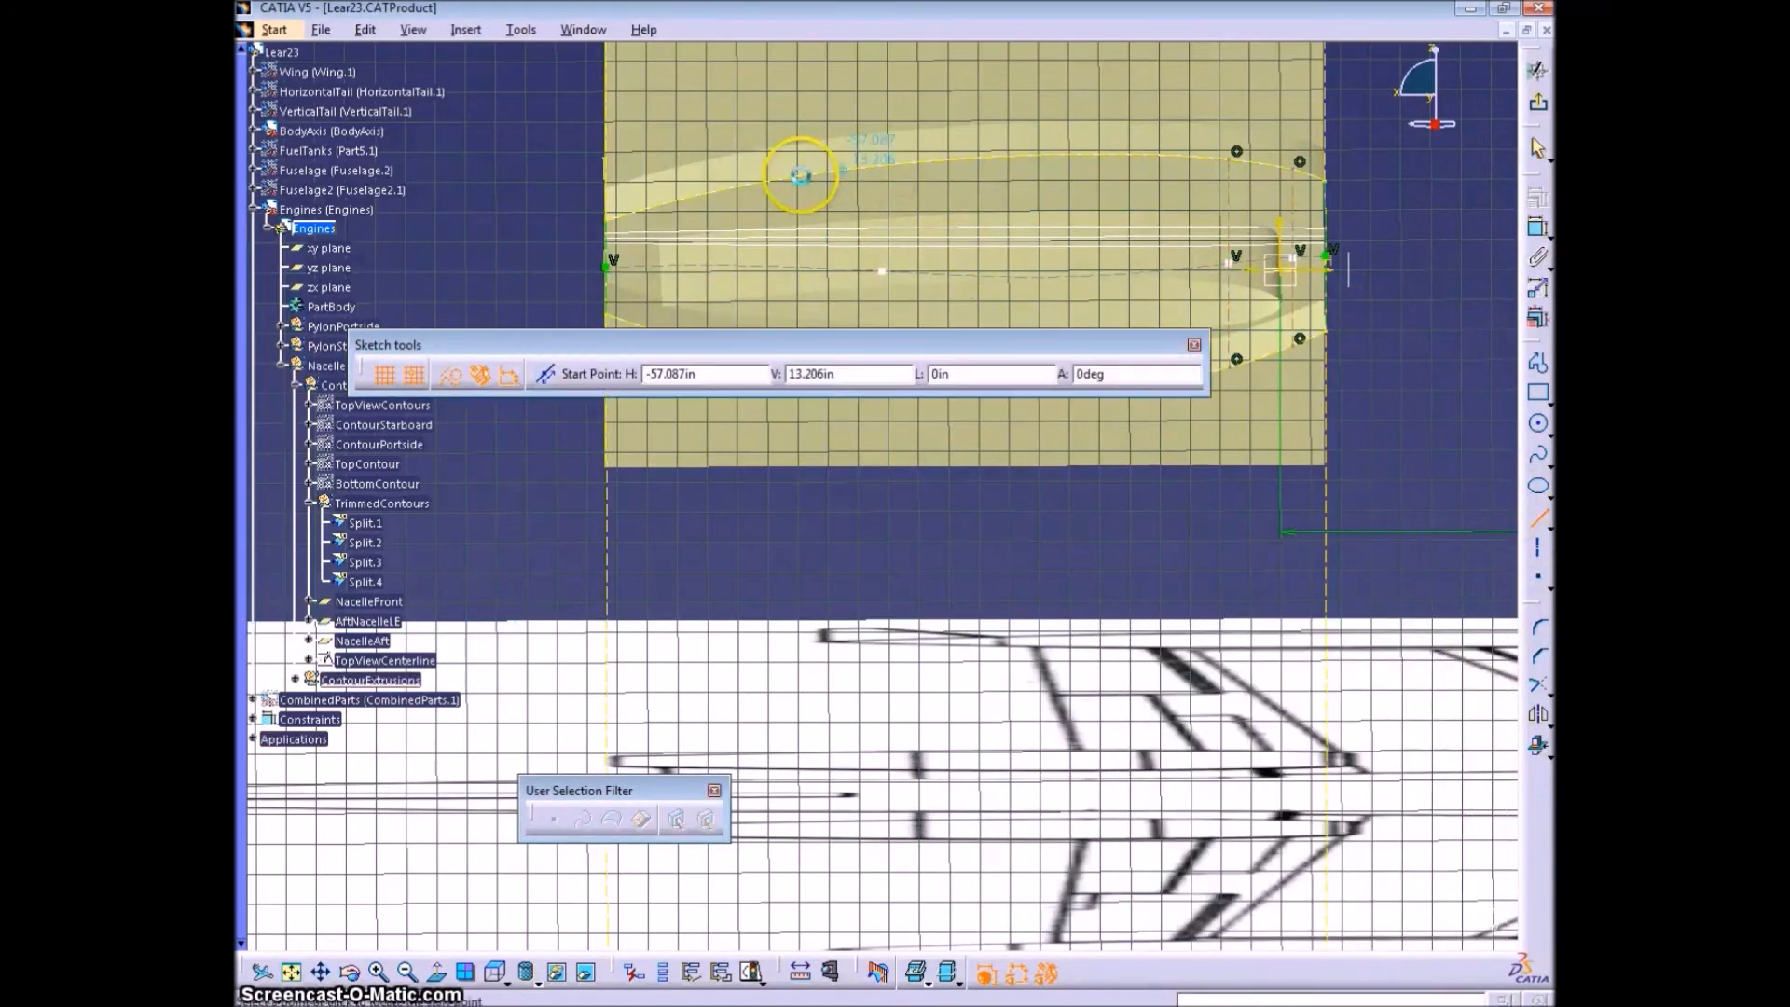
pyautogui.moveTo(767, 208); pyautogui.dragTo(870, 251, button='middle')
pyautogui.click(871, 251)
pyautogui.click(871, 463)
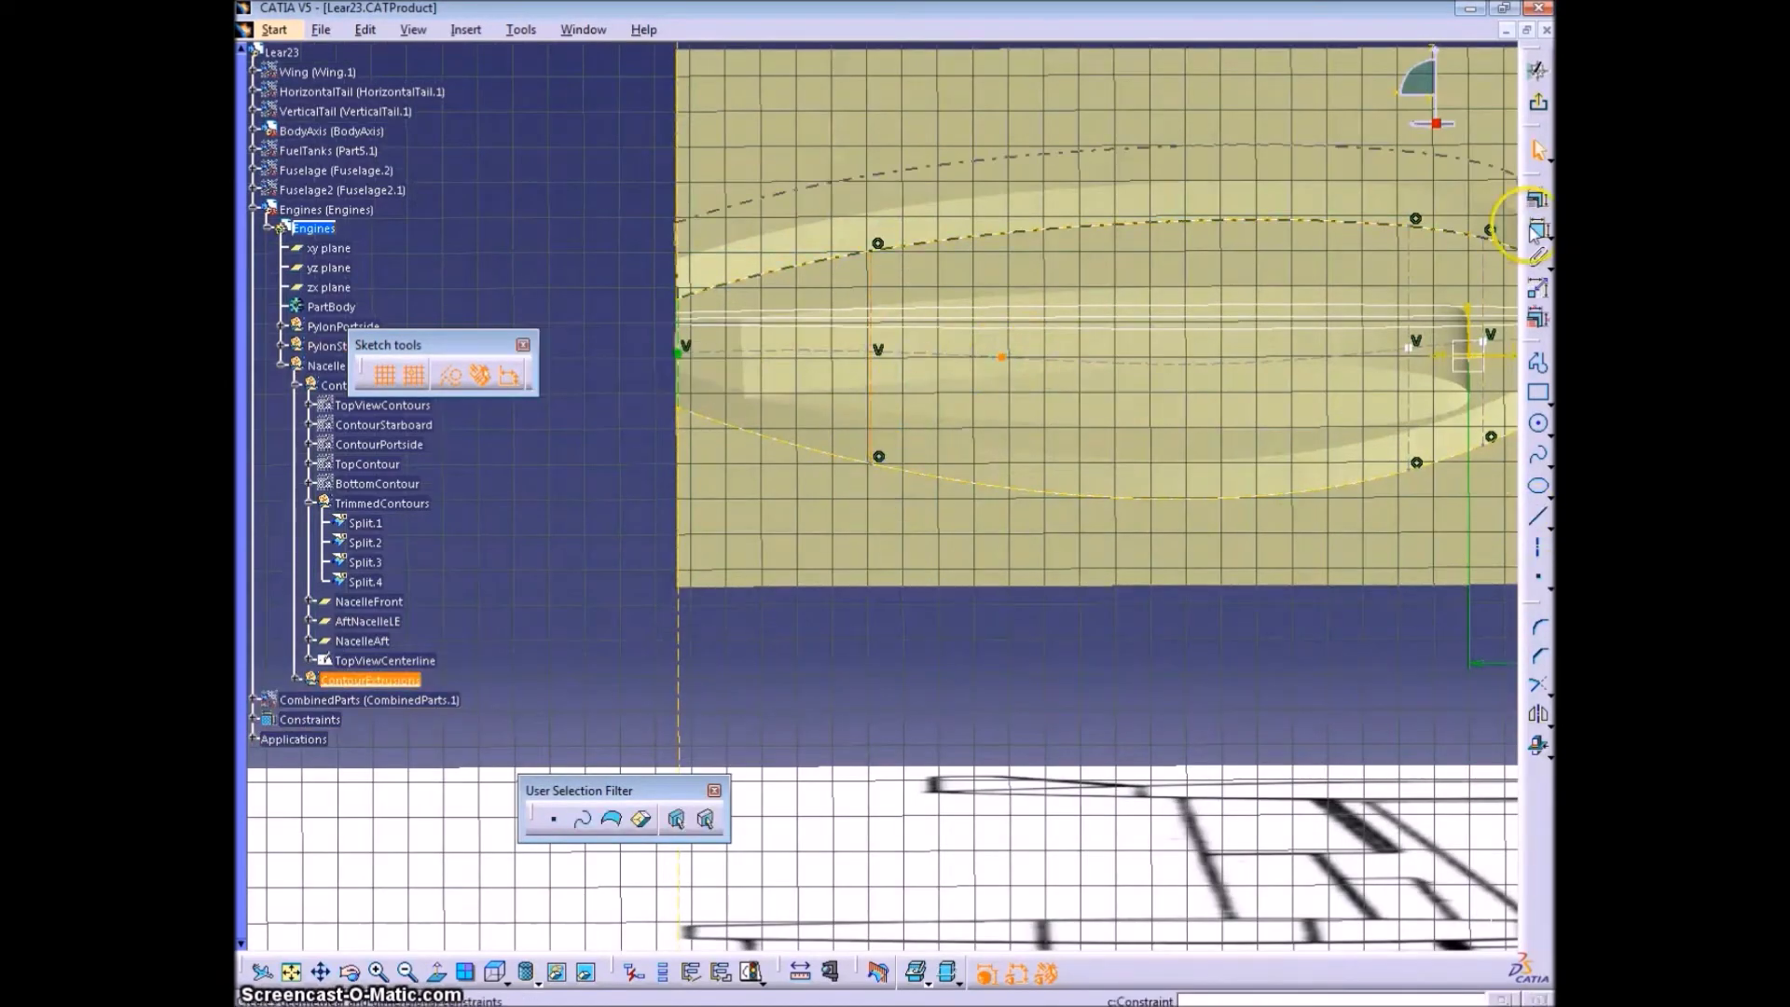
# - Constrain the new spline point to the midpoint of the forward vertical line and move that line close to the front end
pyautogui.click(1530, 230)
pyautogui.rightClick(1060, 419)
pyautogui.click(1166, 451)
pyautogui.moveTo(997, 427); pyautogui.dragTo(753, 428)
# - Add a spline control point at mid-body and draw a vertical line between the contours beside it
pyautogui.doubleClick(1154, 369)
pyautogui.click(1037, 407)
pyautogui.press('Return')
pyautogui.click(1539, 523)
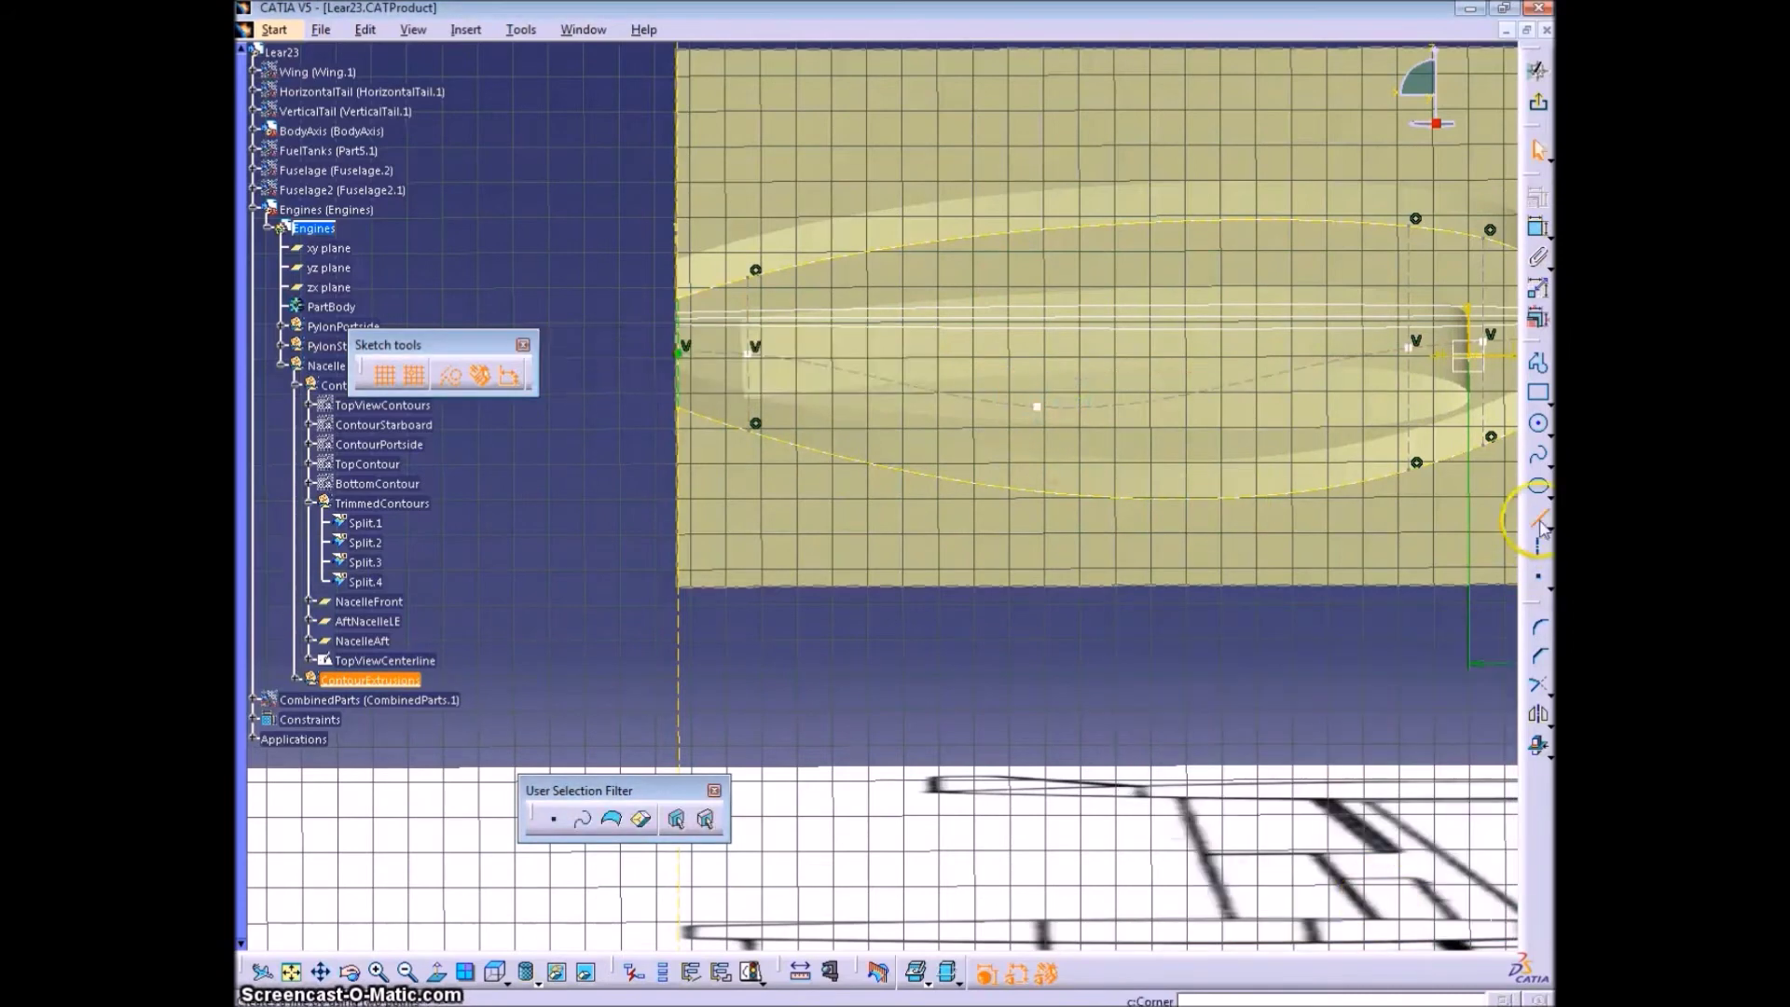
pyautogui.click(1054, 229)
pyautogui.click(1055, 494)
# - Constrain the mid-body spline point to its line's midpoint, moving that line aft and the front interior line farther forward
pyautogui.moveTo(1036, 406)
pyautogui.mouseDown()
pyautogui.moveTo(1115, 360)
pyautogui.moveTo(1054, 362)
pyautogui.mouseUp()
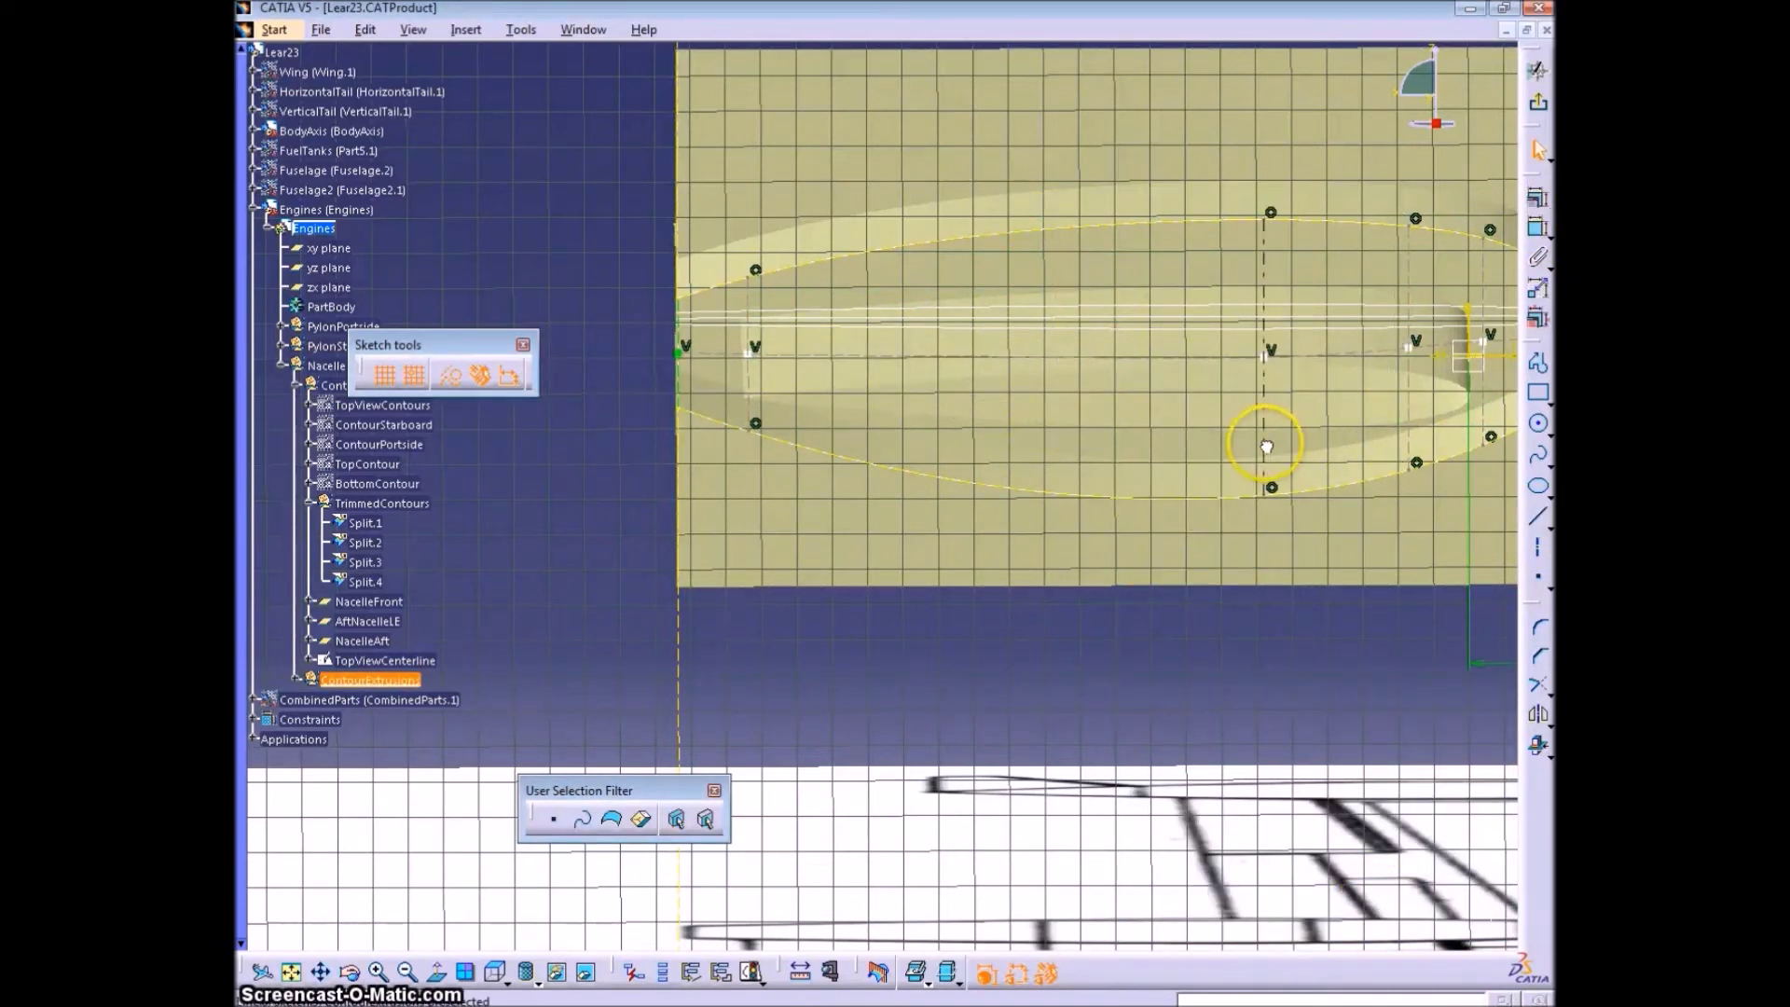
pyautogui.moveTo(706, 455); pyautogui.dragTo(716, 455)
# - Add two more control points to the spline between the front and aft interior vertical lines
pyautogui.doubleClick(930, 355)
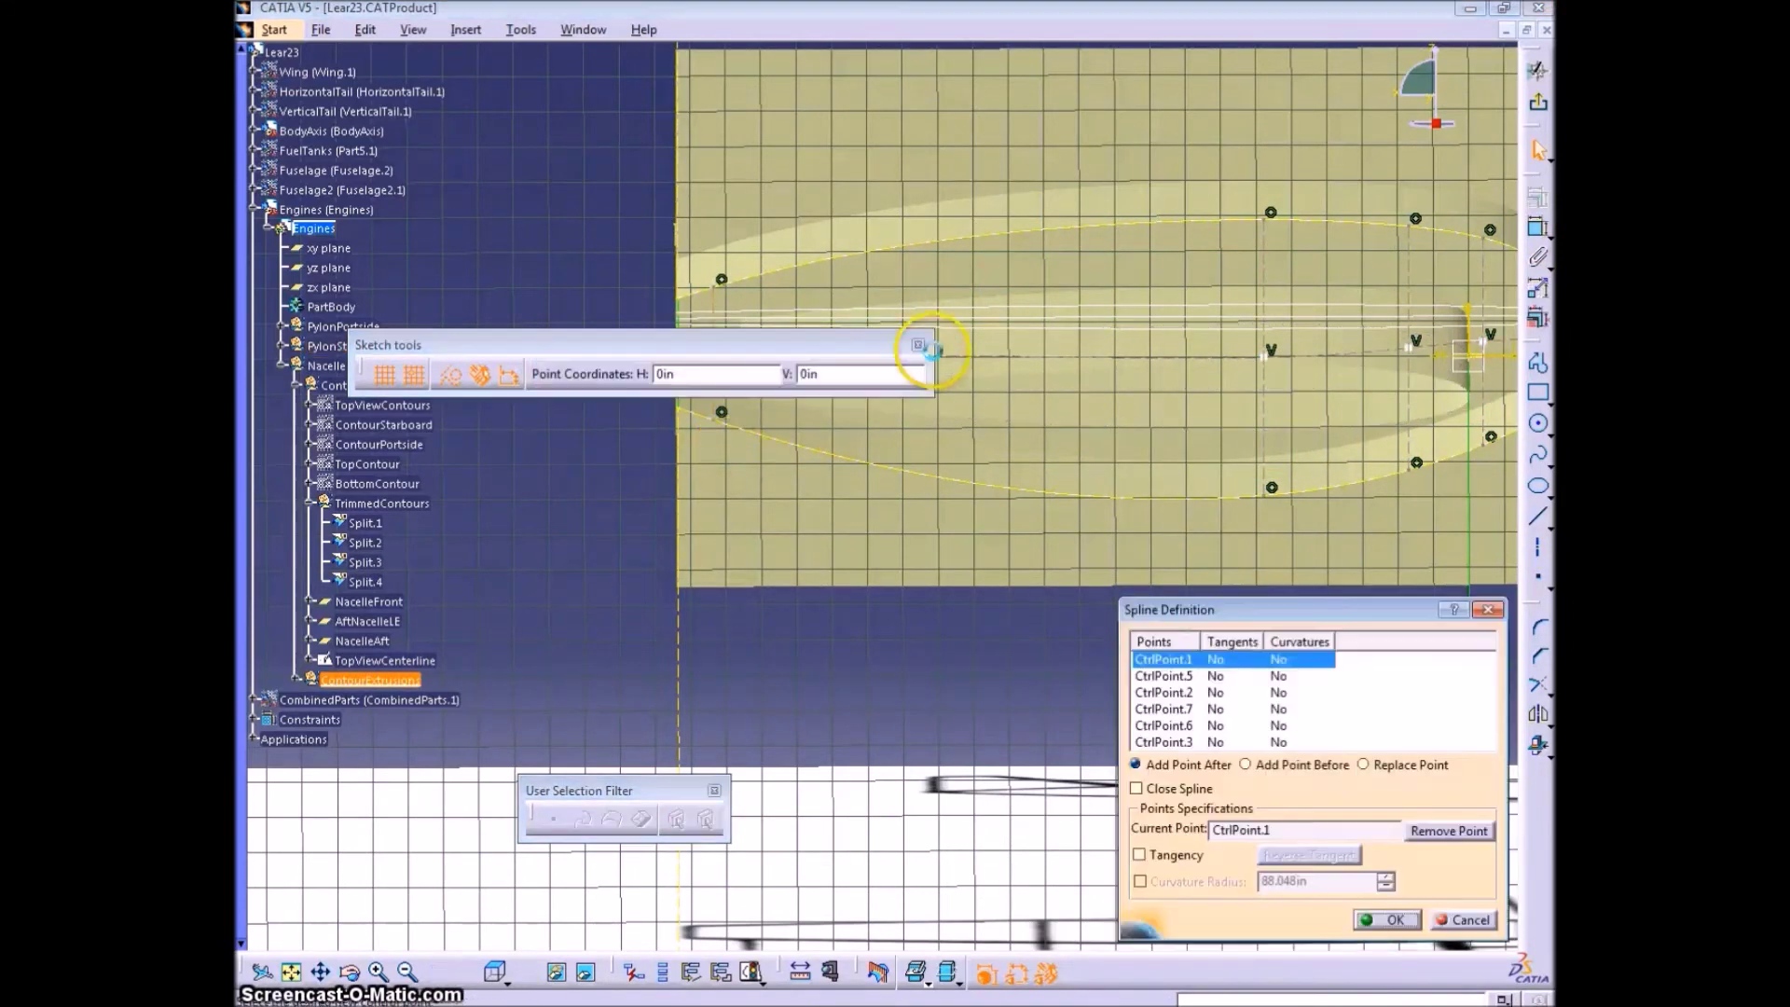
pyautogui.moveTo(903, 343); pyautogui.dragTo(863, 432)
pyautogui.click(1180, 653)
pyautogui.click(1125, 384)
pyautogui.click(918, 402)
pyautogui.click(1419, 870)
# - Draw two vertical lines between the upper and lower contours in the nacelle's forward half
pyautogui.doubleClick(1538, 517)
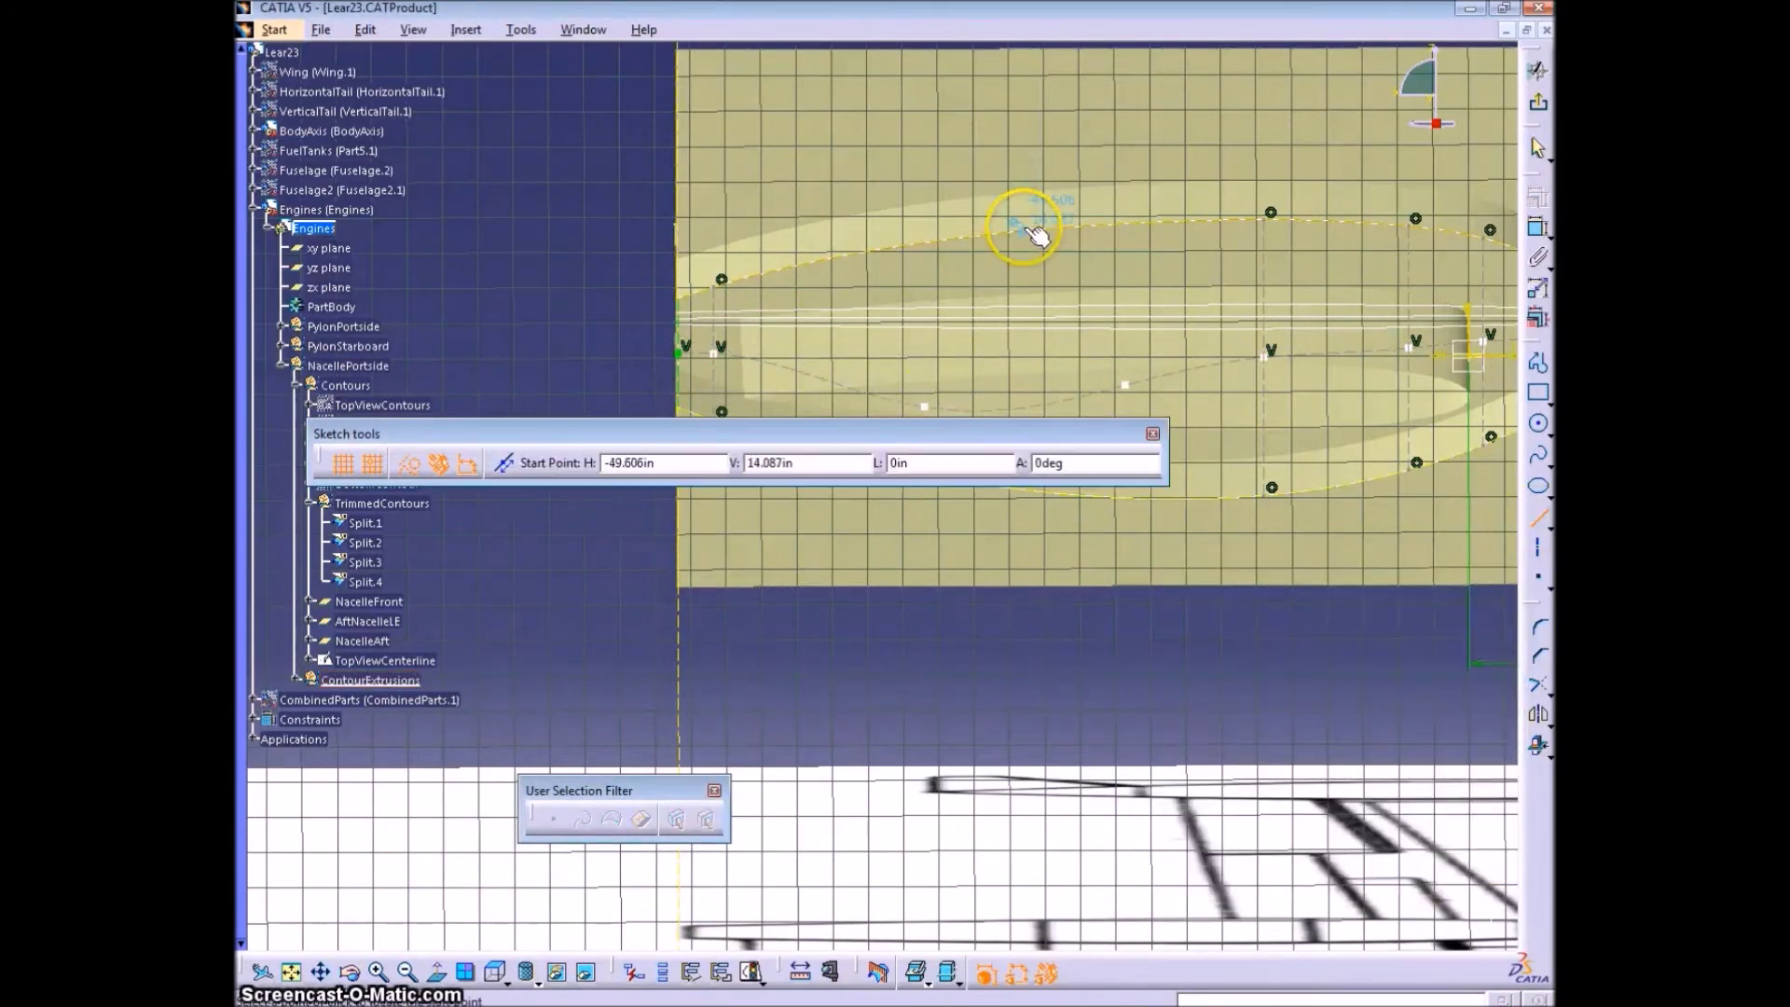
pyautogui.click(1026, 232)
pyautogui.click(1026, 490)
pyautogui.click(891, 247)
pyautogui.moveTo(895, 244); pyautogui.dragTo(941, 378, button='middle')
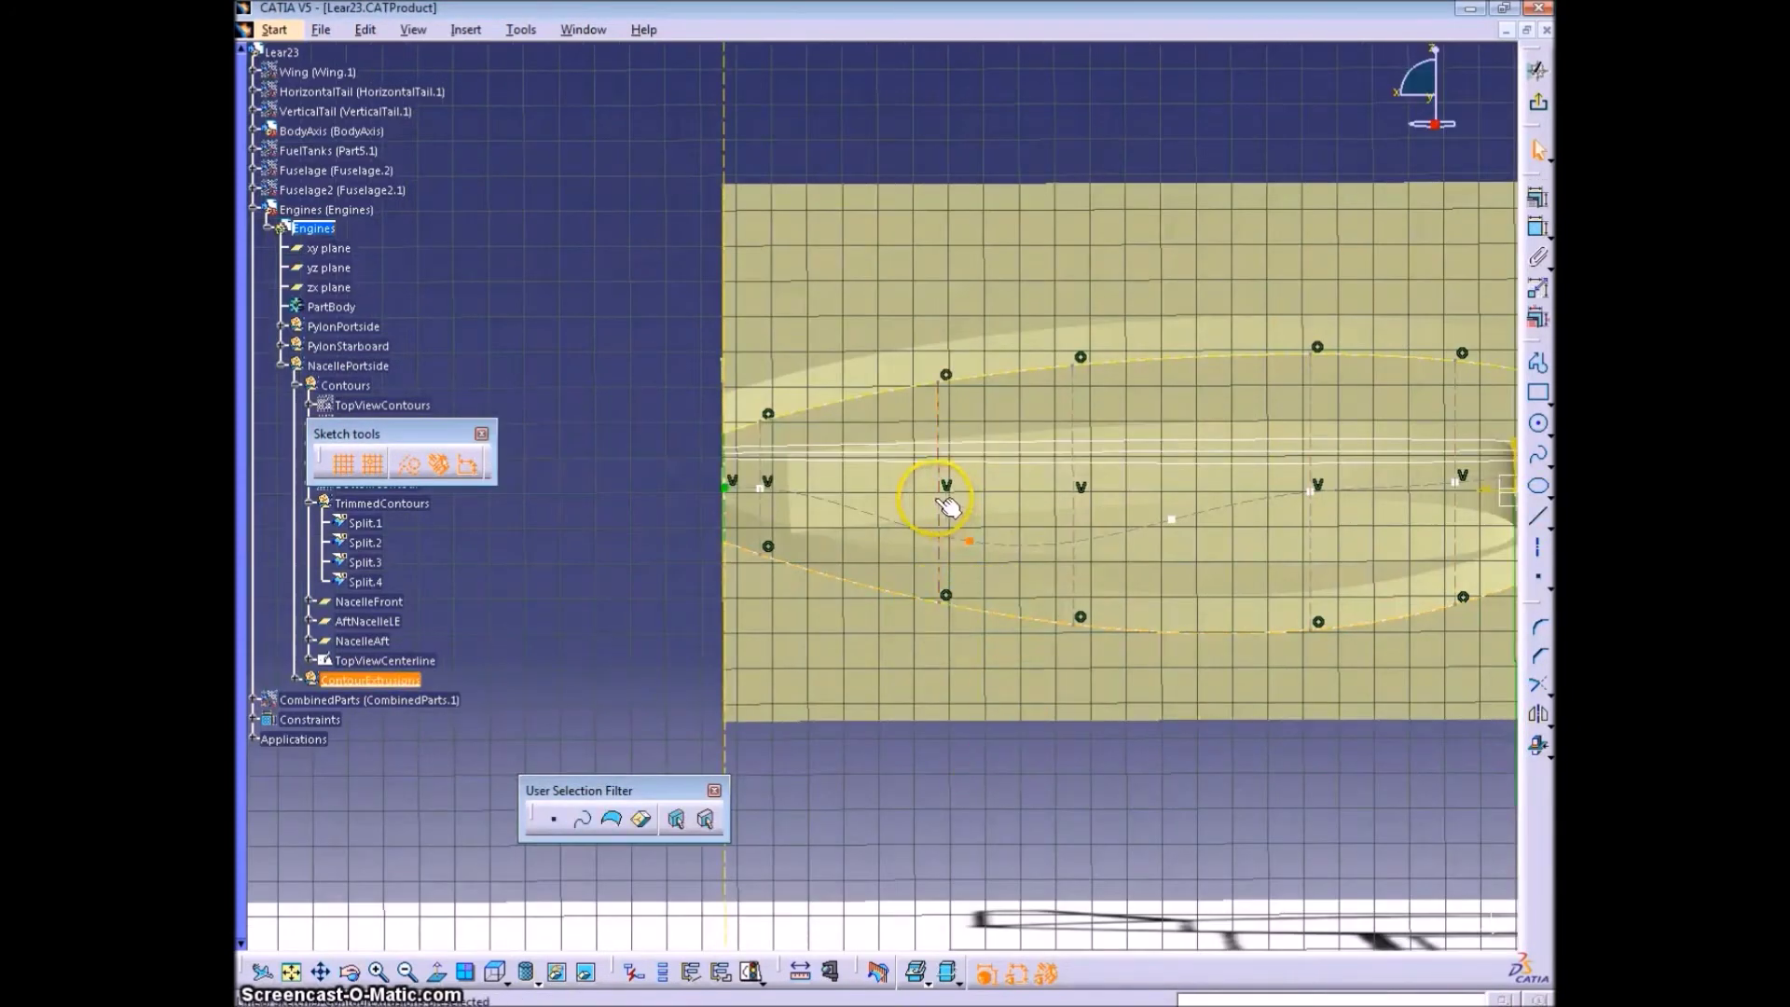
# - Constrain the two new spline points to their lines' midpoints and regroup the interior vertical lines toward the nacelle's front and aft ends
pyautogui.moveTo(947, 542); pyautogui.dragTo(1200, 553)
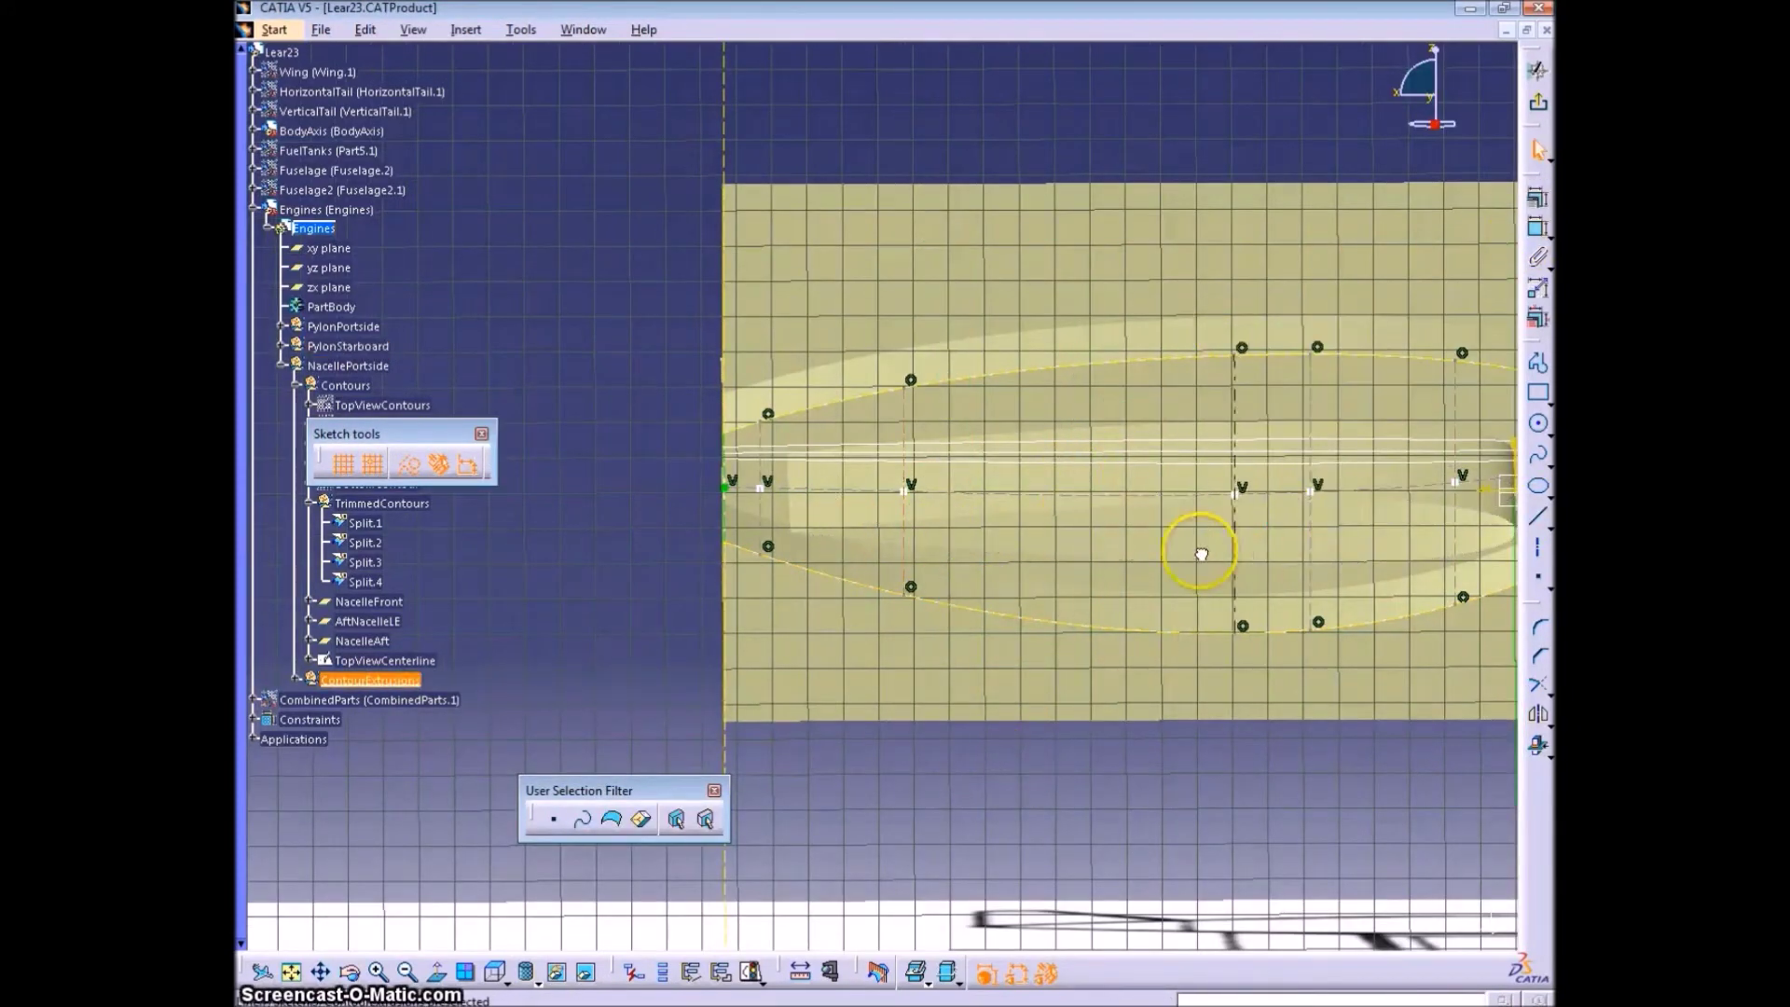
pyautogui.moveTo(885, 538); pyautogui.dragTo(834, 548)
pyautogui.moveTo(1067, 546); pyautogui.dragTo(913, 555)
pyautogui.moveTo(1313, 563)
pyautogui.mouseDown()
pyautogui.moveTo(1138, 607)
pyautogui.moveTo(988, 616)
pyautogui.mouseUp()
pyautogui.moveTo(1138, 747)
pyautogui.mouseDown(button='middle')
pyautogui.moveTo(1158, 696)
pyautogui.moveTo(1149, 499)
pyautogui.mouseUp(button='middle')
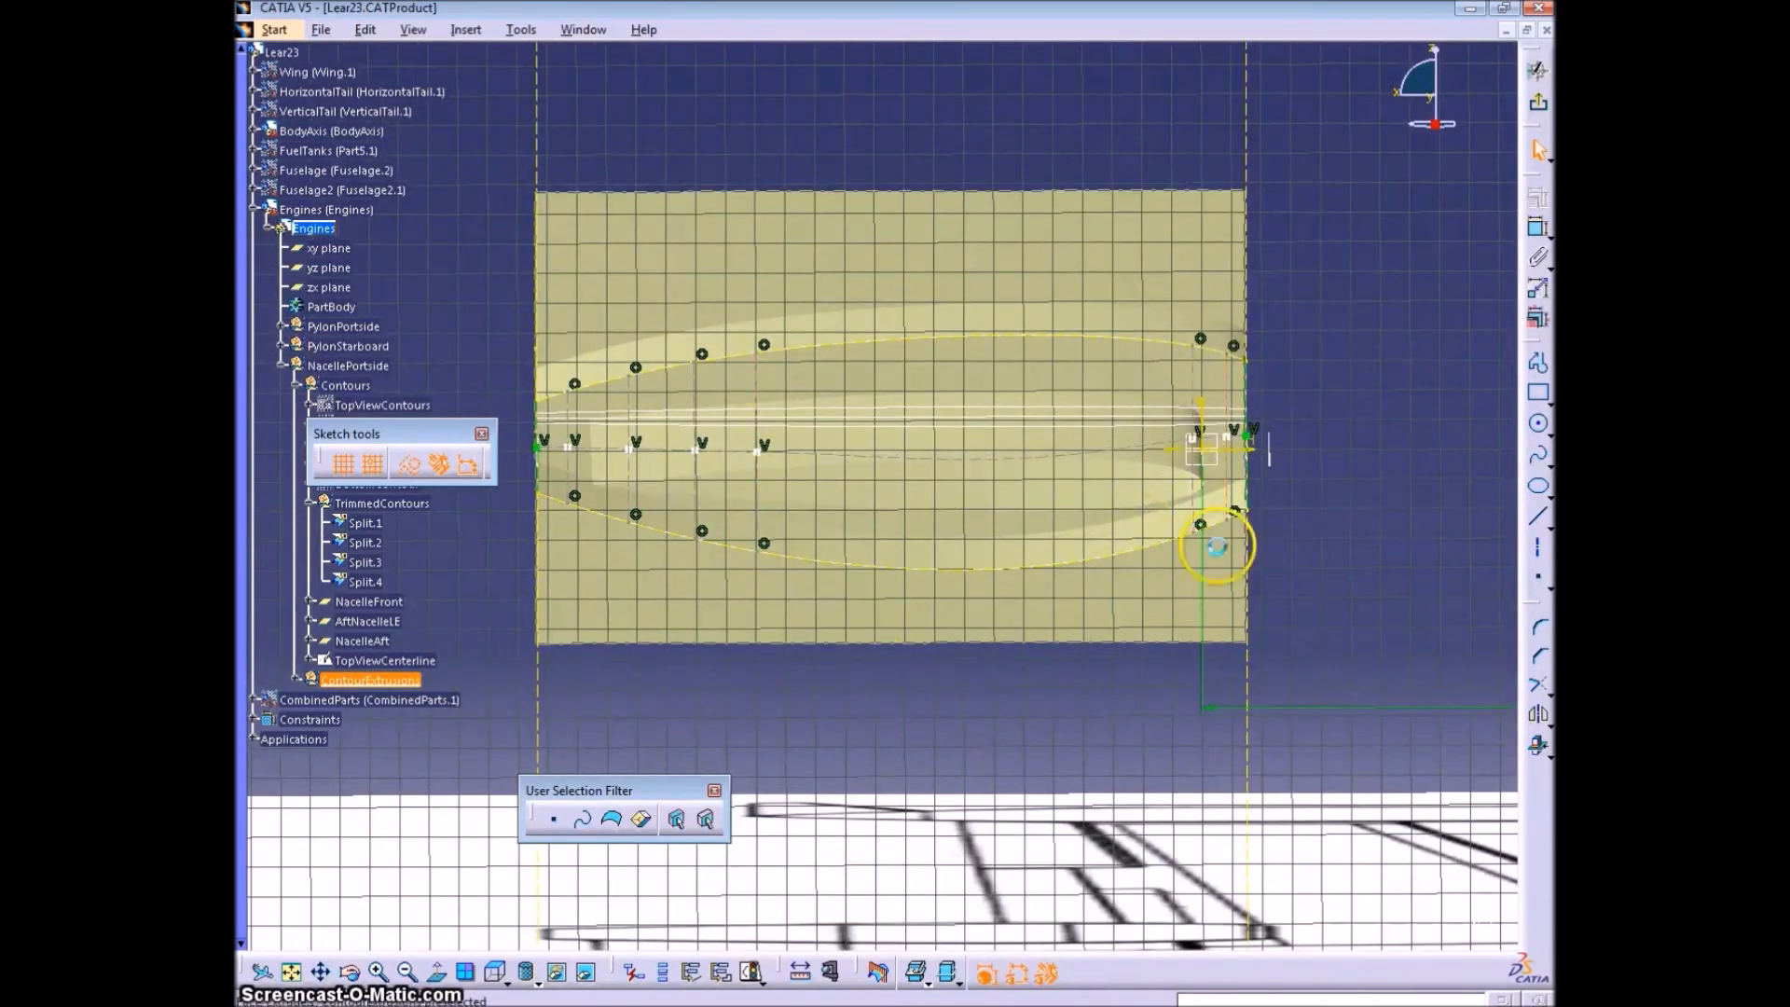
# - Add four control points to the spline across the open mid-body span
pyautogui.click(922, 494)
pyautogui.click(856, 514)
pyautogui.click(1406, 881)
# - Draw four vertical lines between the upper and lower contours across the mid-body and aft half
pyautogui.click(1537, 517)
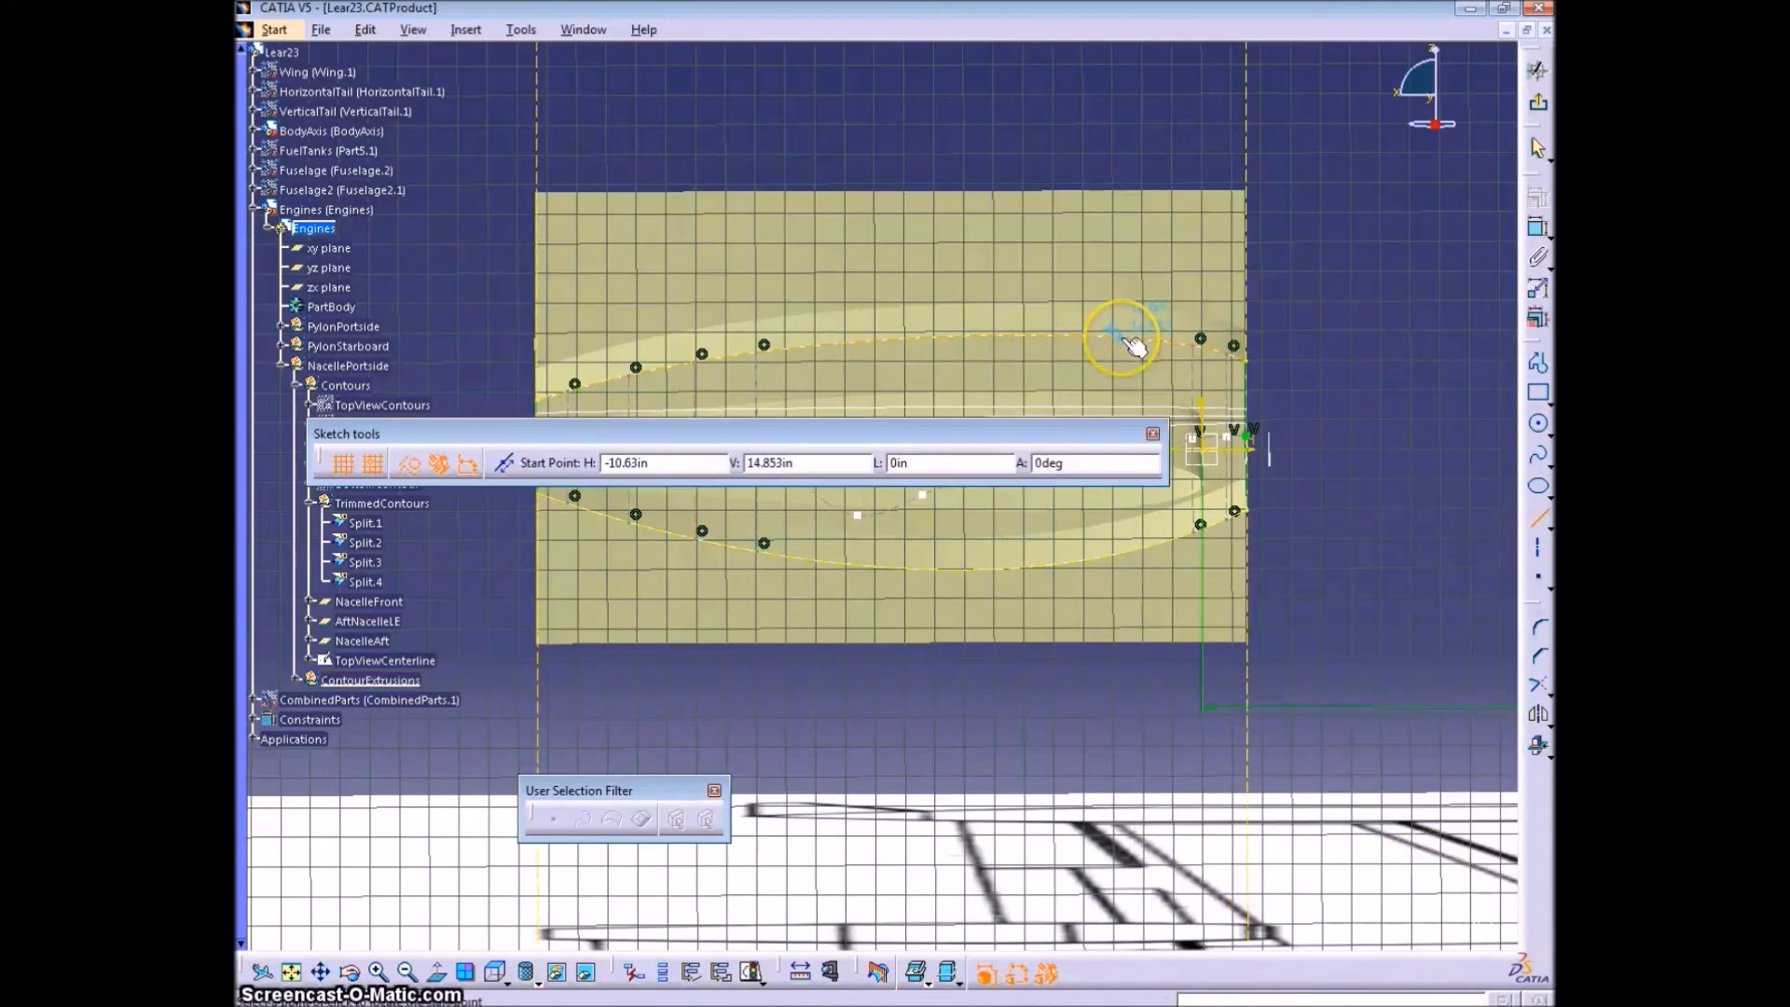
pyautogui.click(1122, 336)
pyautogui.moveTo(1122, 336); pyautogui.dragTo(1246, 345, button='middle')
pyautogui.click(1246, 567)
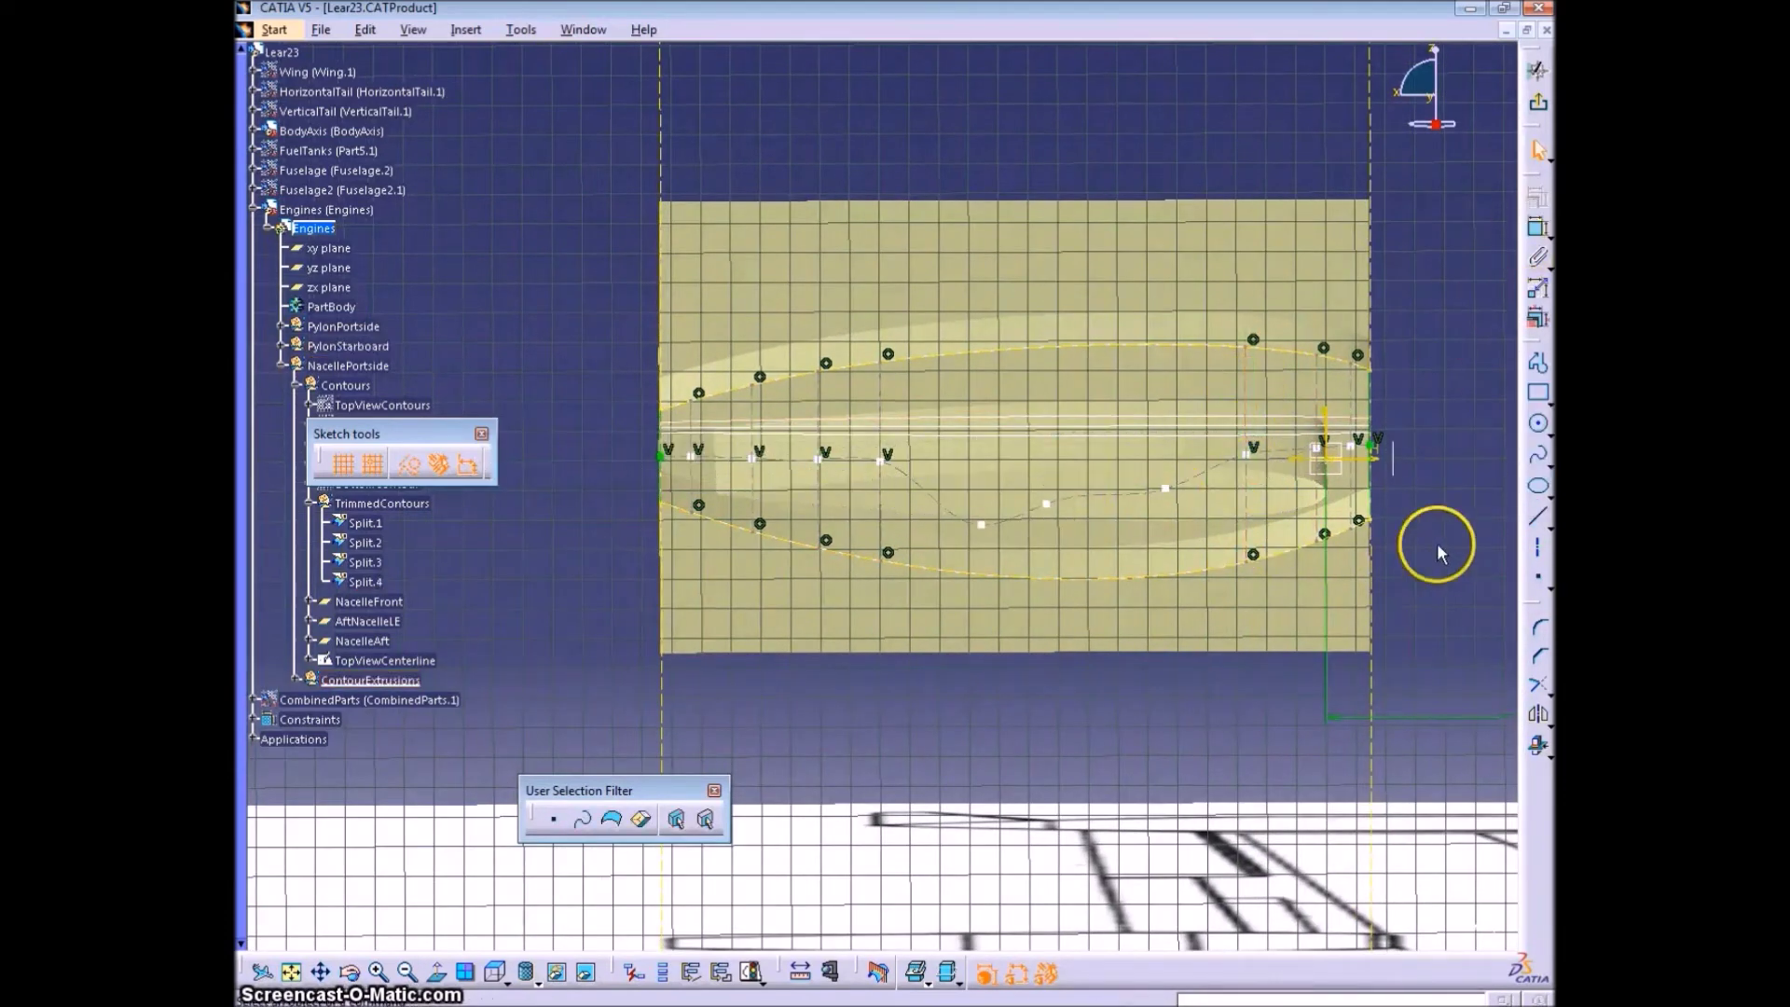
pyautogui.doubleClick(1536, 518)
pyautogui.click(1195, 345)
pyautogui.click(1195, 572)
pyautogui.click(1123, 344)
pyautogui.click(1124, 578)
pyautogui.click(1098, 344)
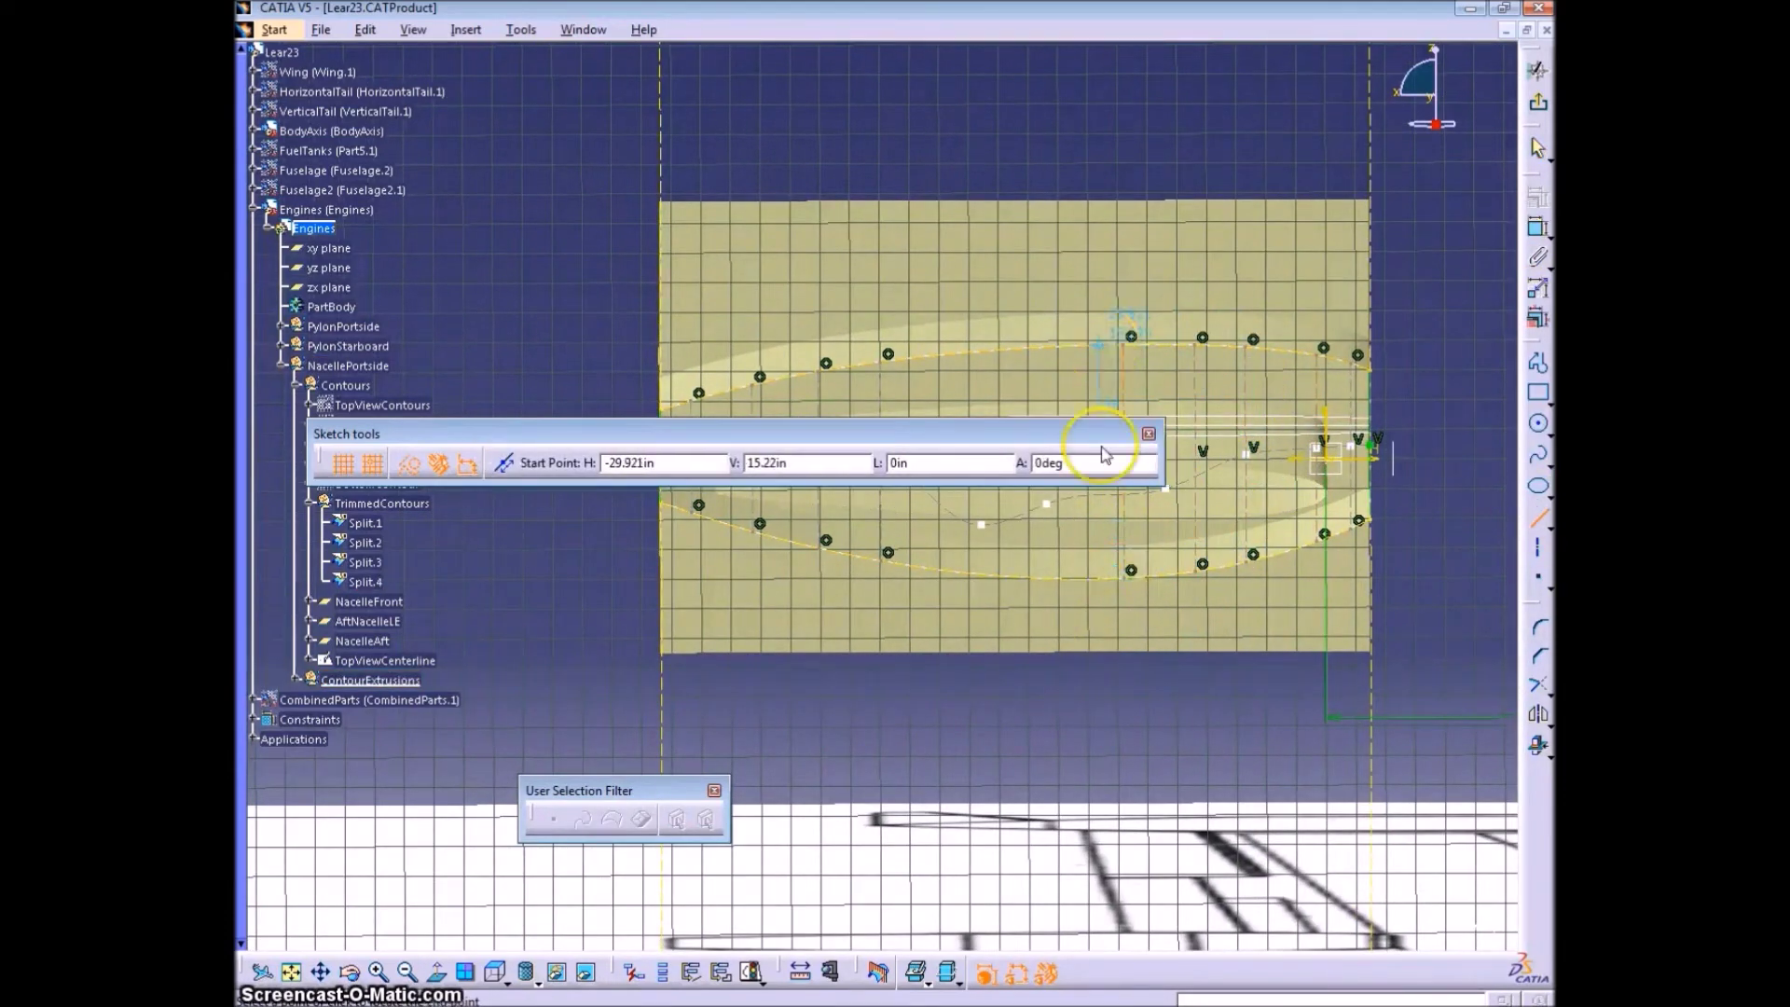
pyautogui.click(1098, 578)
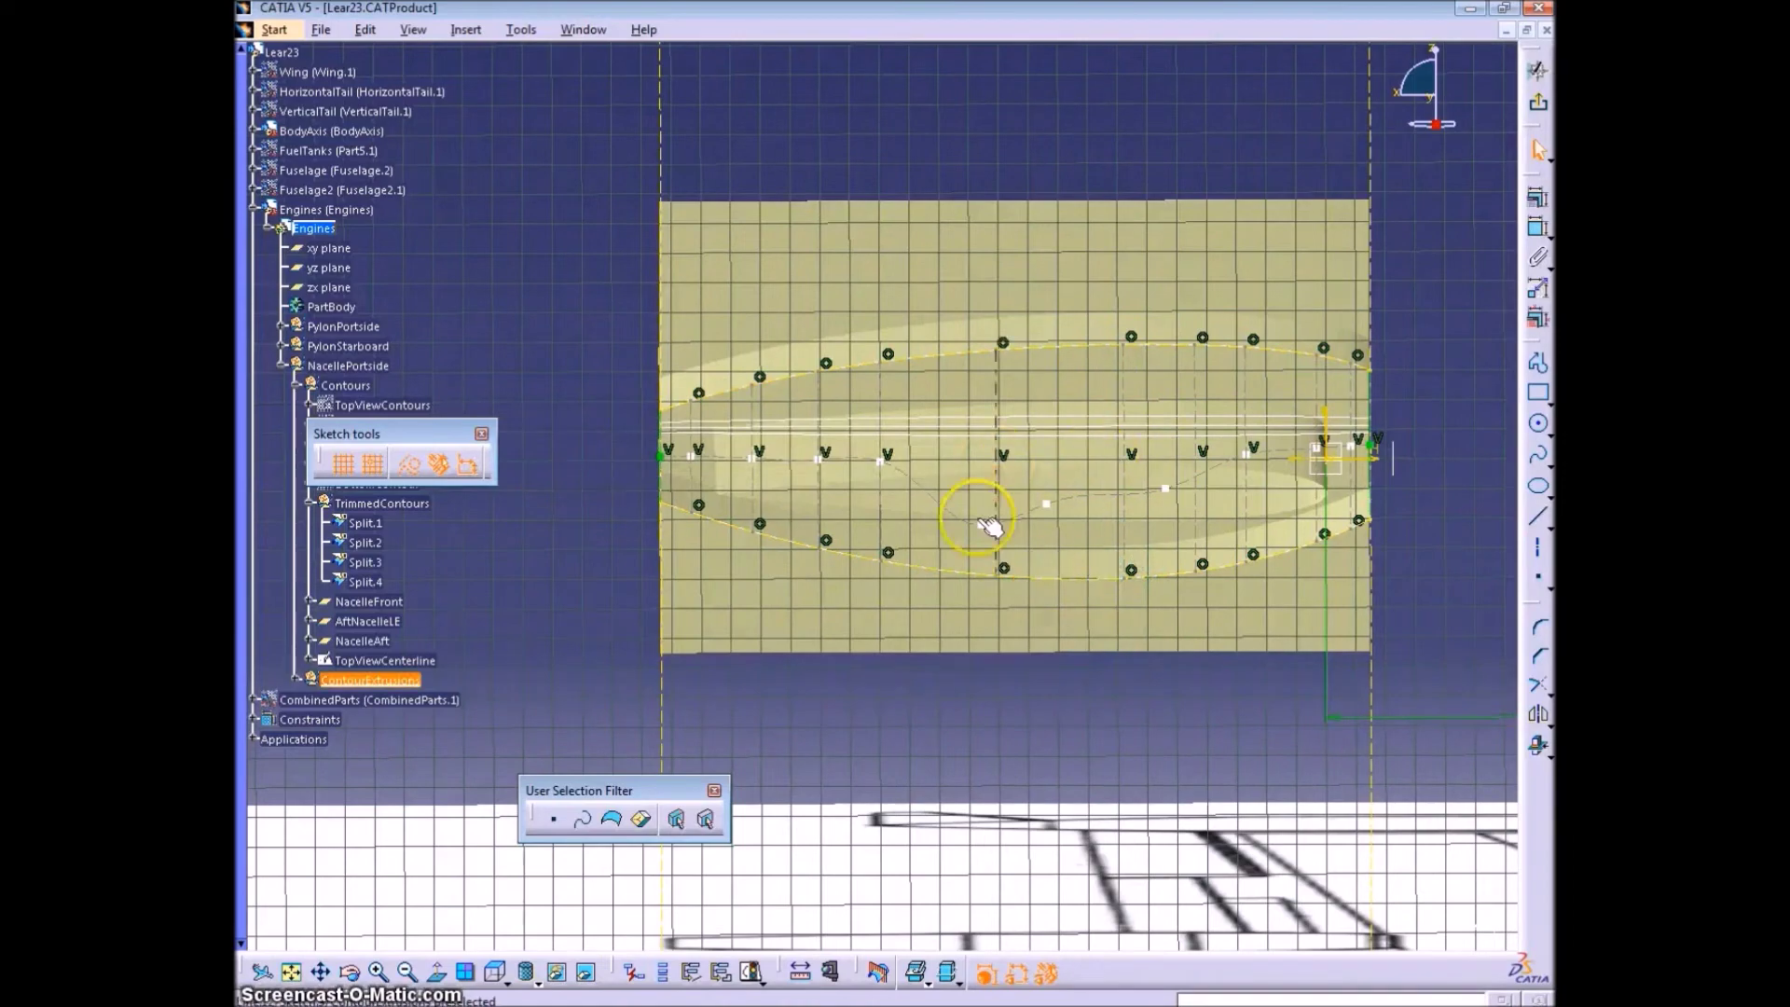
# - Constrain the remaining loose spline points to the midpoints of their vertical lines and space the lines evenly along the nacelle
pyautogui.click(1046, 503)
pyautogui.click(1124, 559)
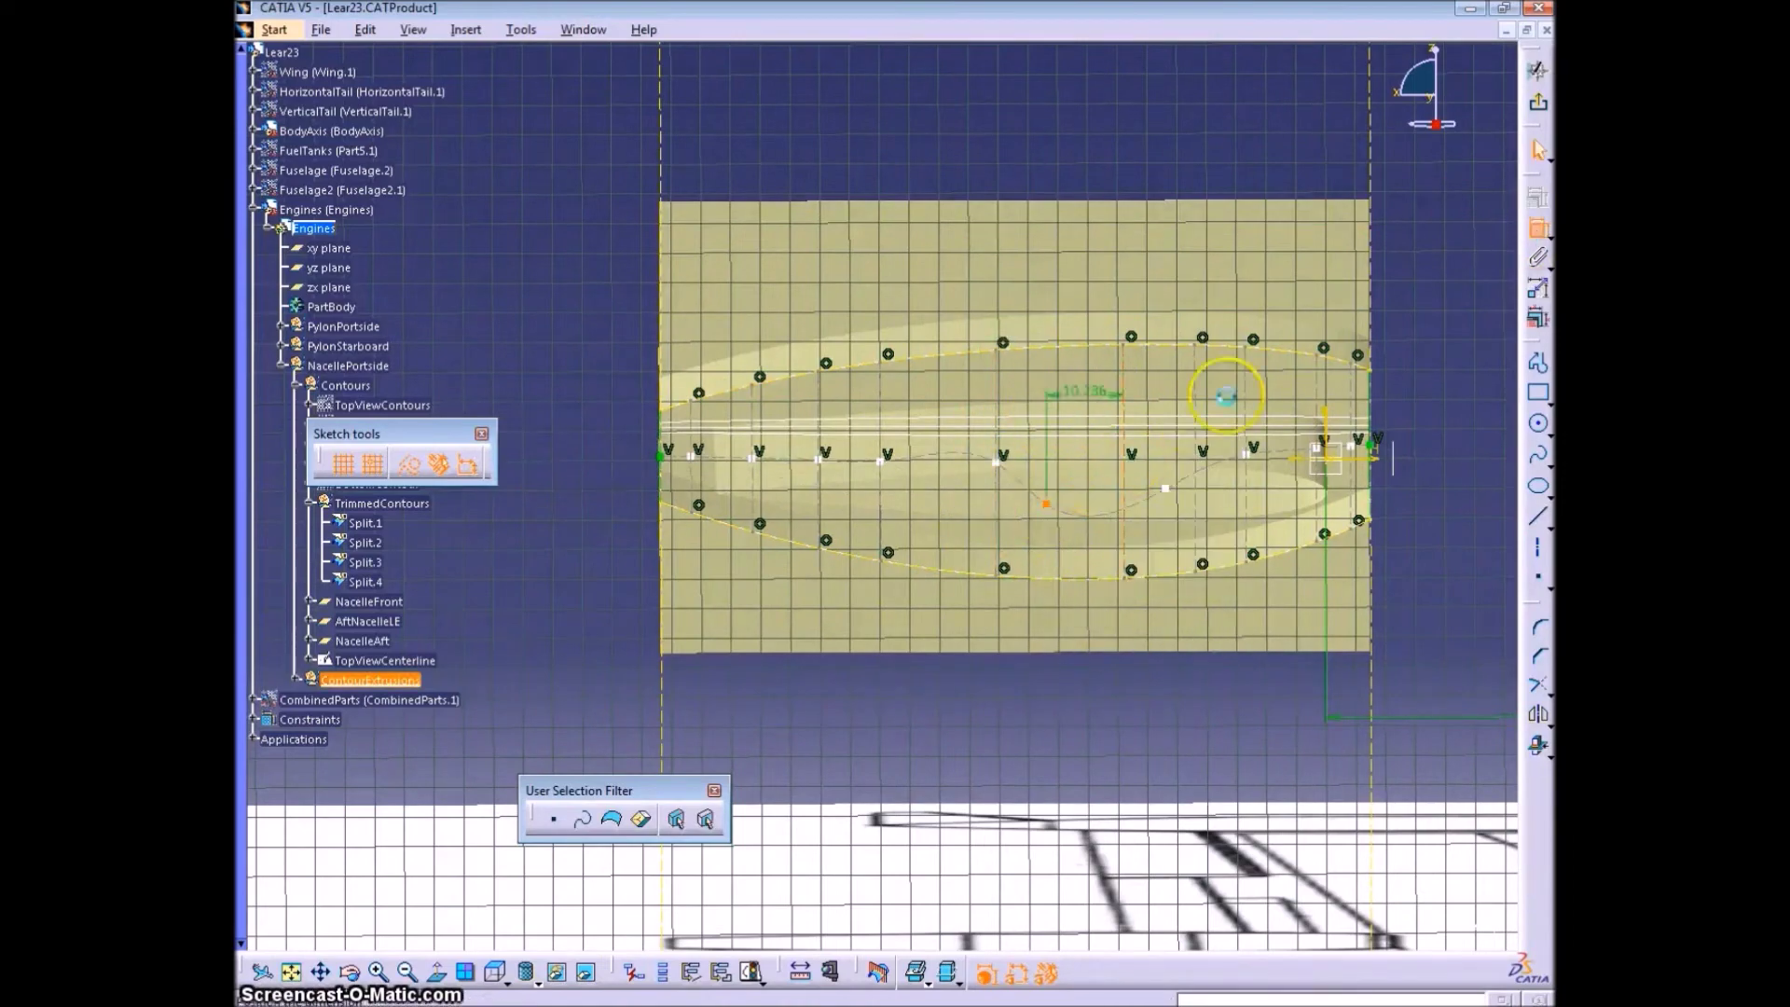
pyautogui.rightClick(1226, 396)
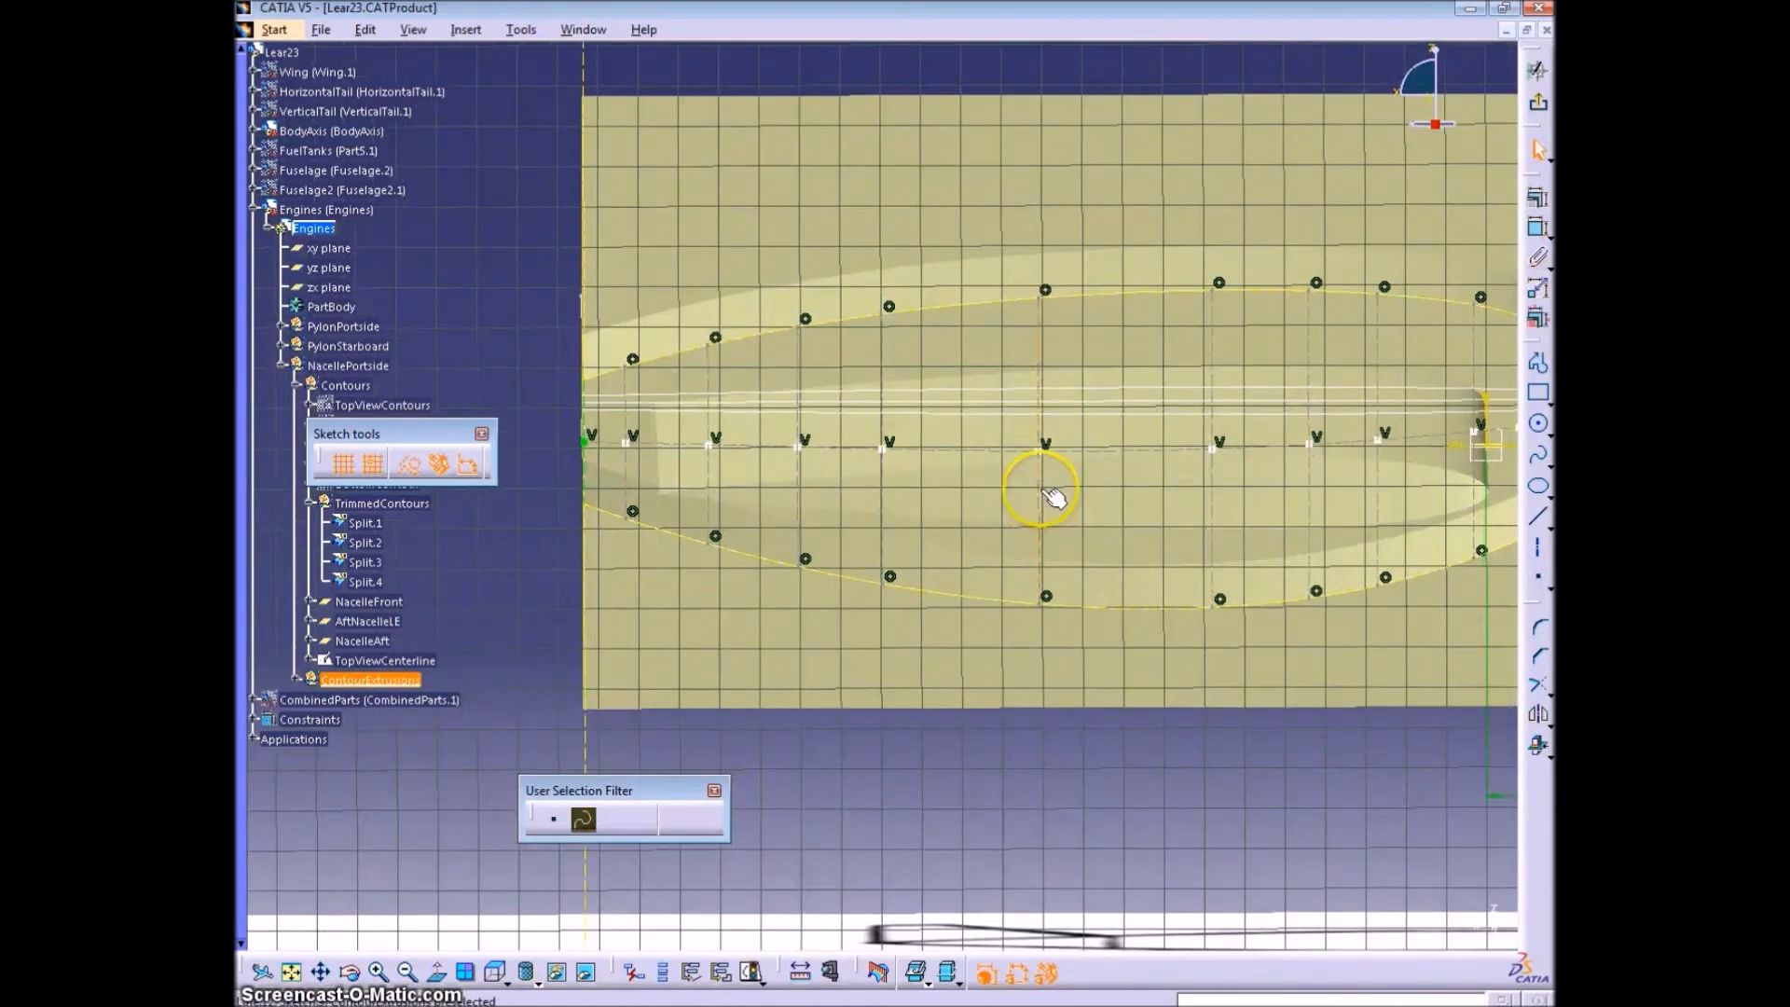
pyautogui.moveTo(1051, 496); pyautogui.dragTo(1037, 495)
pyautogui.moveTo(1216, 458)
pyautogui.mouseDown()
pyautogui.moveTo(1148, 501)
pyautogui.moveTo(1264, 486)
pyautogui.mouseUp()
pyautogui.keyDown('ctrl'); pyautogui.moveTo(741, 549); pyautogui.dragTo(902, 511, button='middle'); pyautogui.keyUp('ctrl')
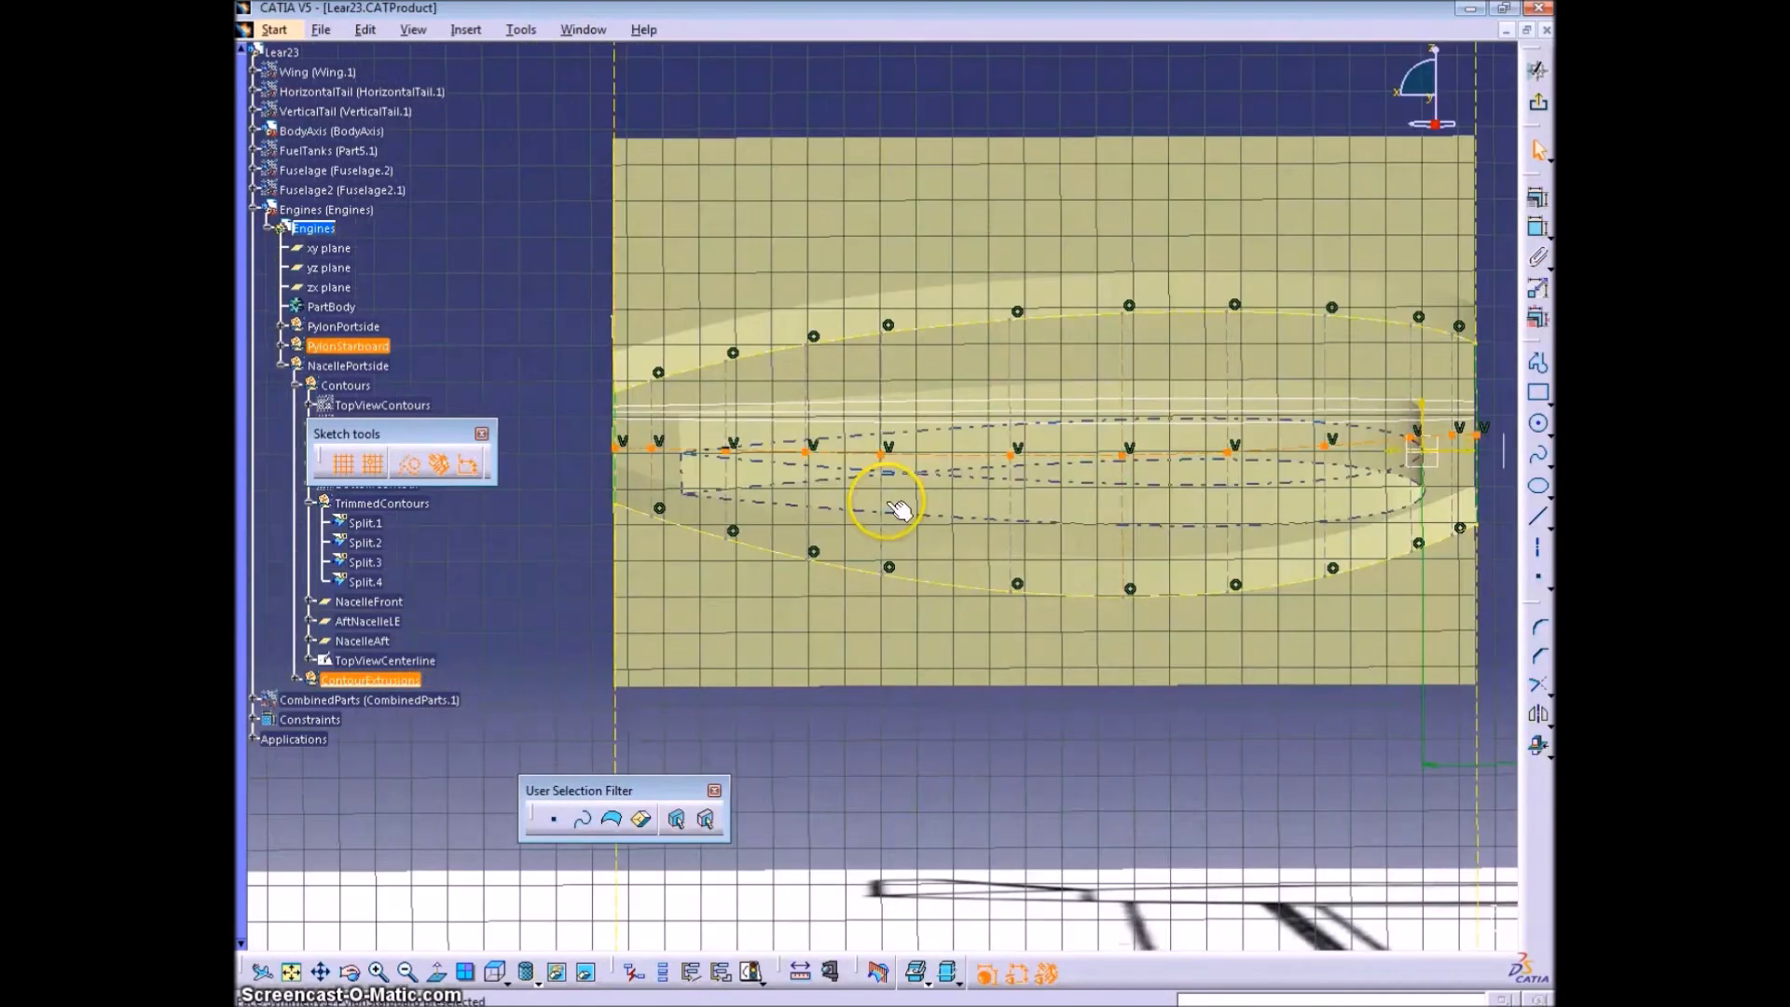
# - Convert the centerline spline from construction to standard geometry and exit the sketch
pyautogui.click(905, 449)
pyautogui.click(408, 463)
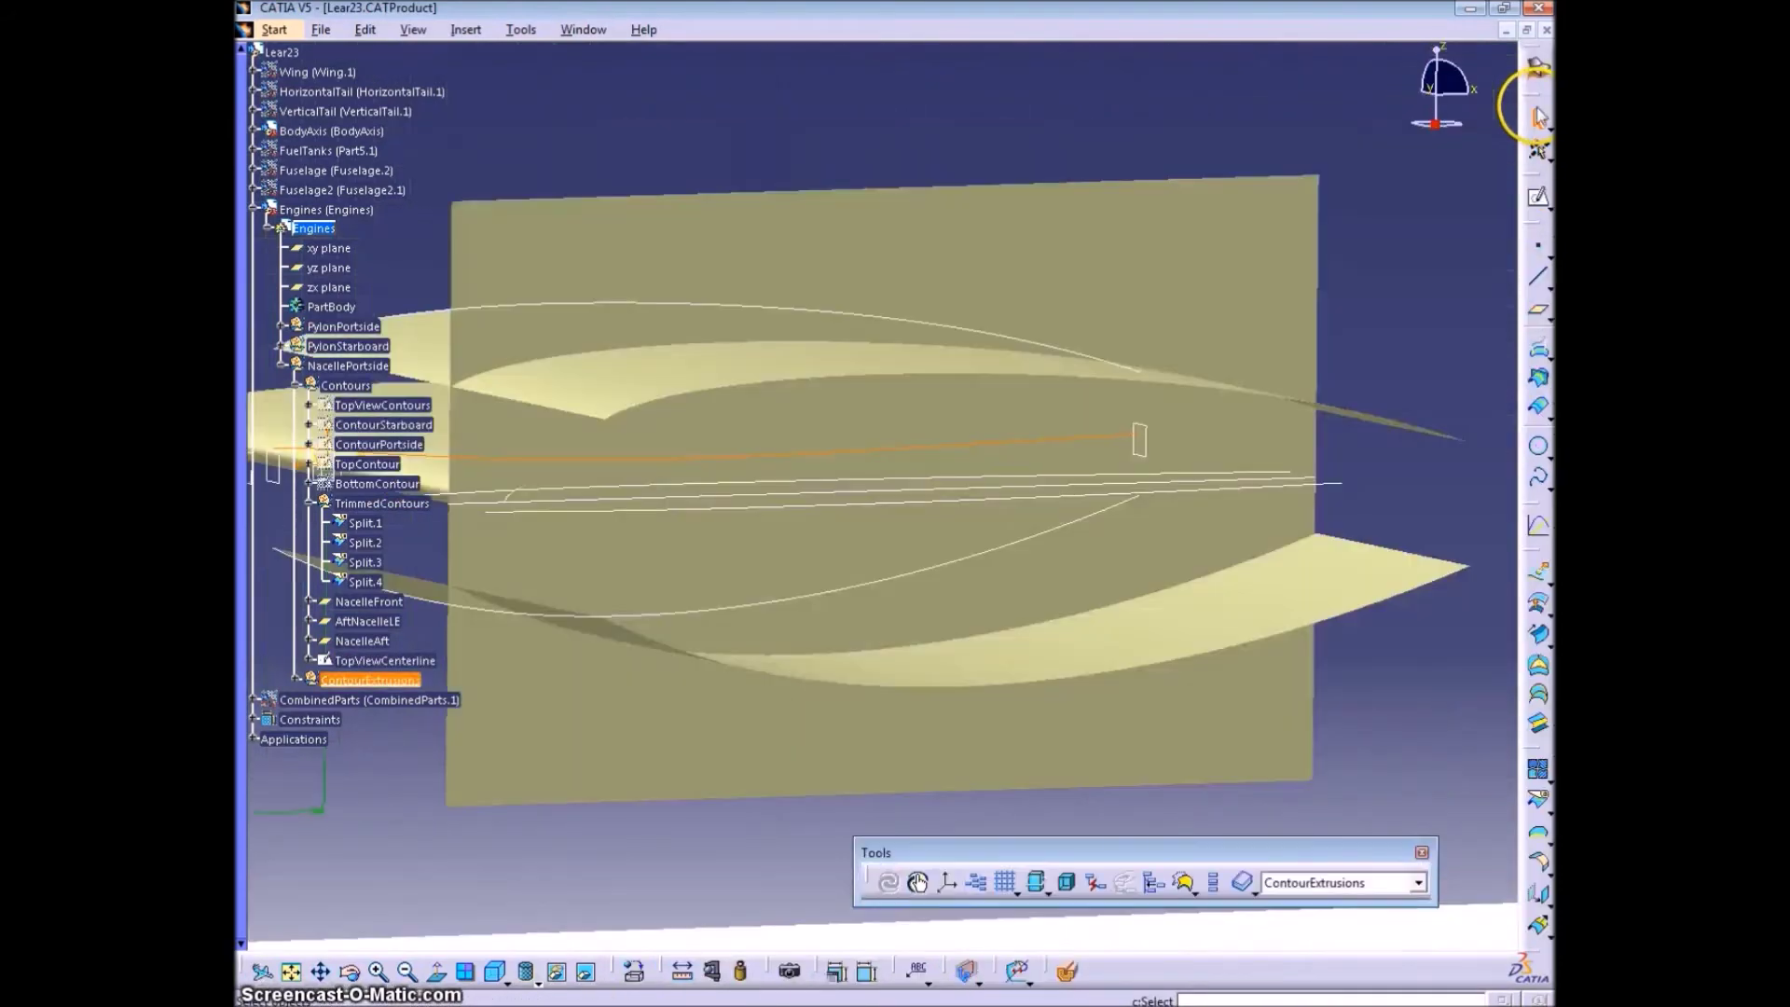
pyautogui.moveTo(858, 619)
pyautogui.mouseDown(button='middle')
pyautogui.moveTo(955, 535)
pyautogui.moveTo(798, 579)
pyautogui.moveTo(851, 499)
pyautogui.moveTo(798, 512)
pyautogui.moveTo(1030, 584)
pyautogui.moveTo(919, 563)
pyautogui.moveTo(931, 668)
pyautogui.moveTo(1412, 420)
pyautogui.mouseUp(button='middle')
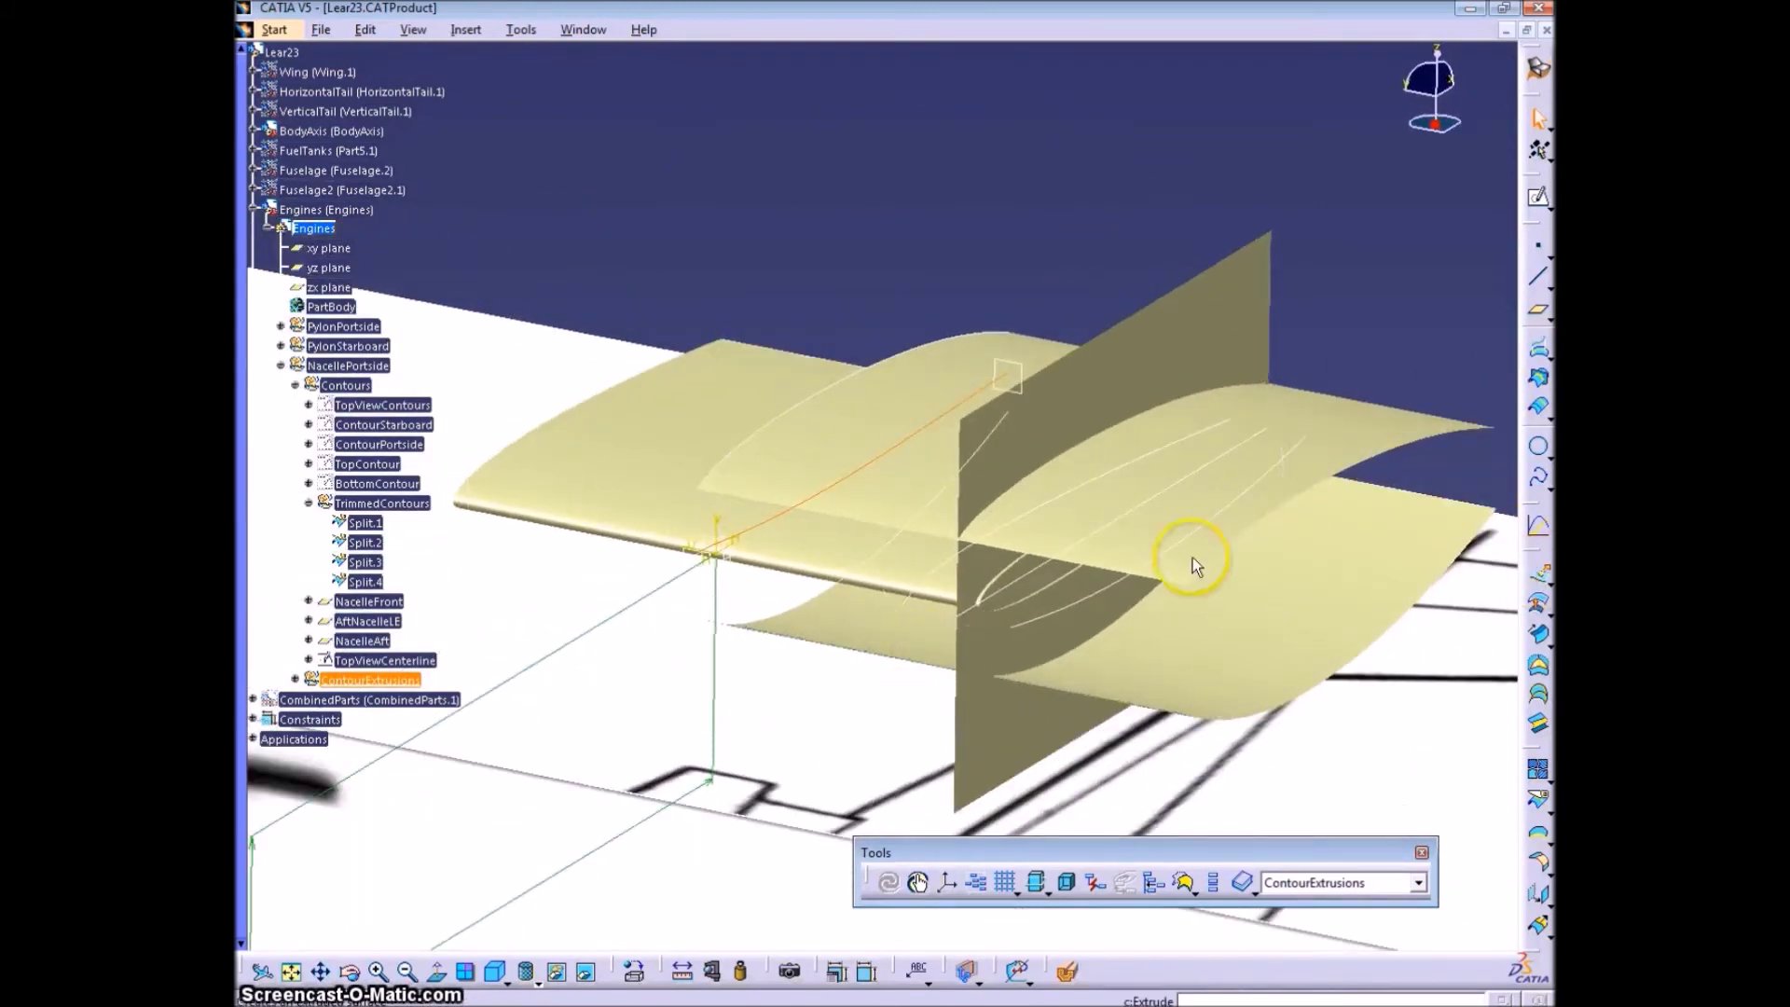
# - Rename Sketch.9 as SideViewCenterline and move it into the Contours geometrical set
pyautogui.click(295, 680)
pyautogui.click(362, 759)
pyautogui.hotkey('alt', 'Return')
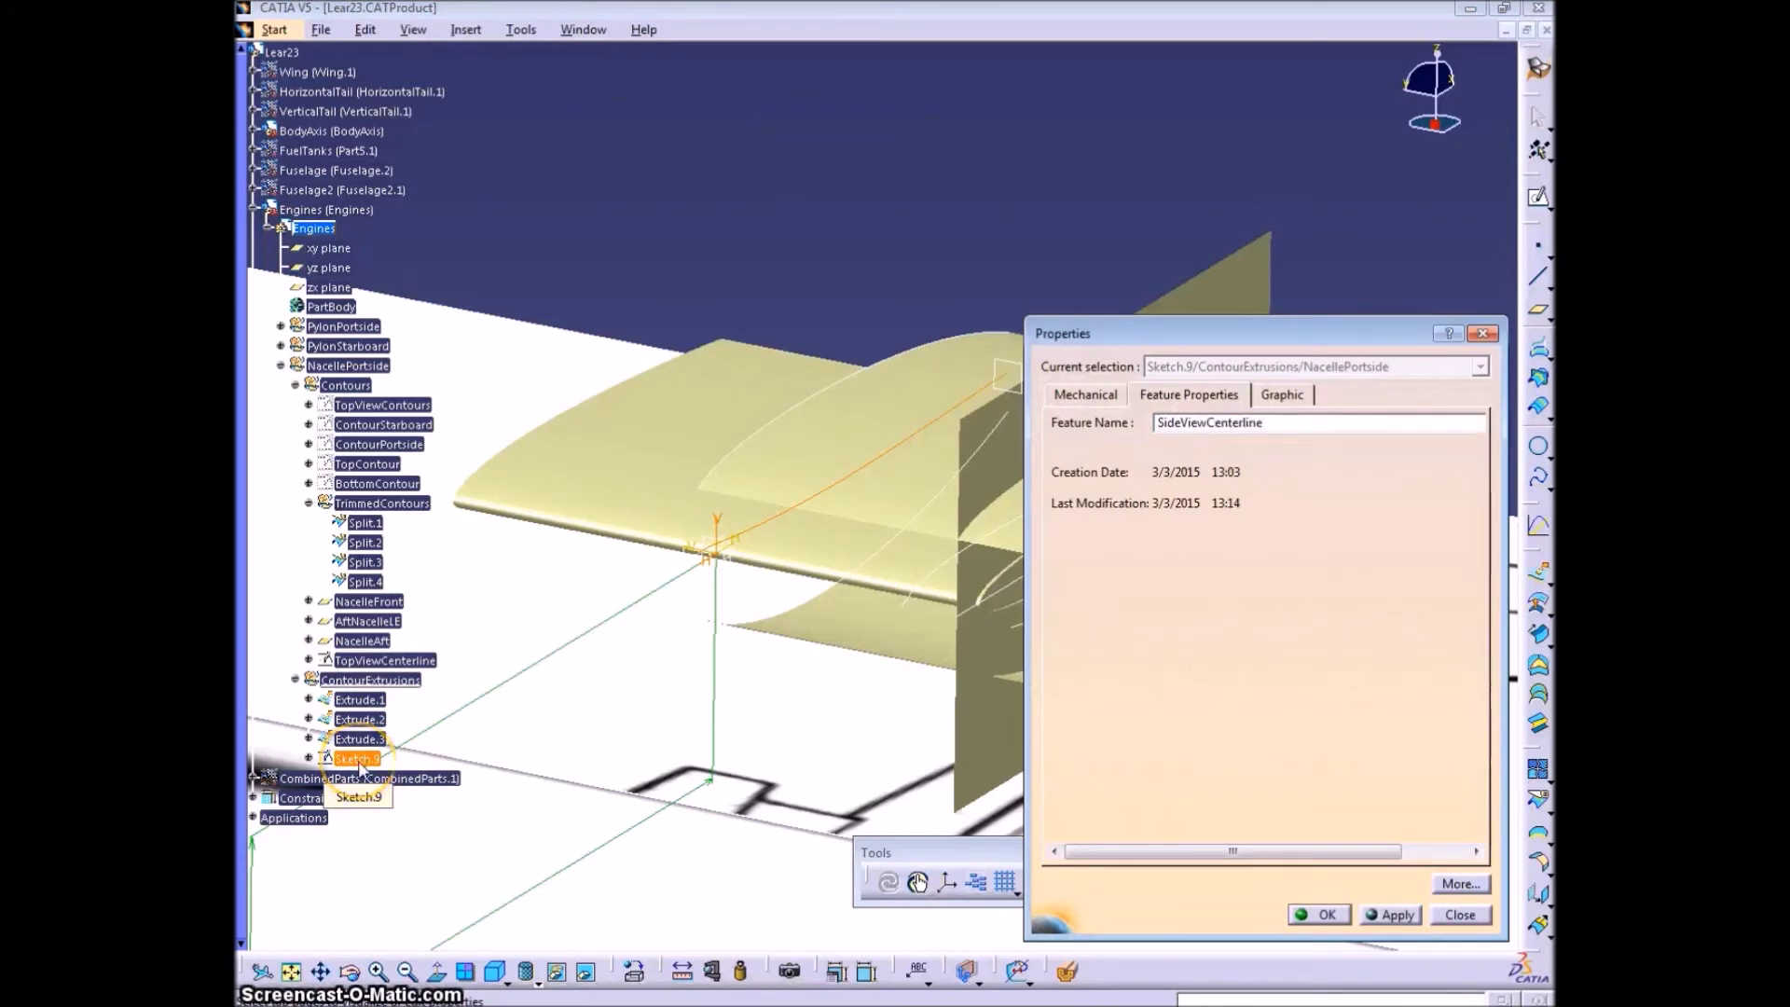
pyautogui.press('Return')
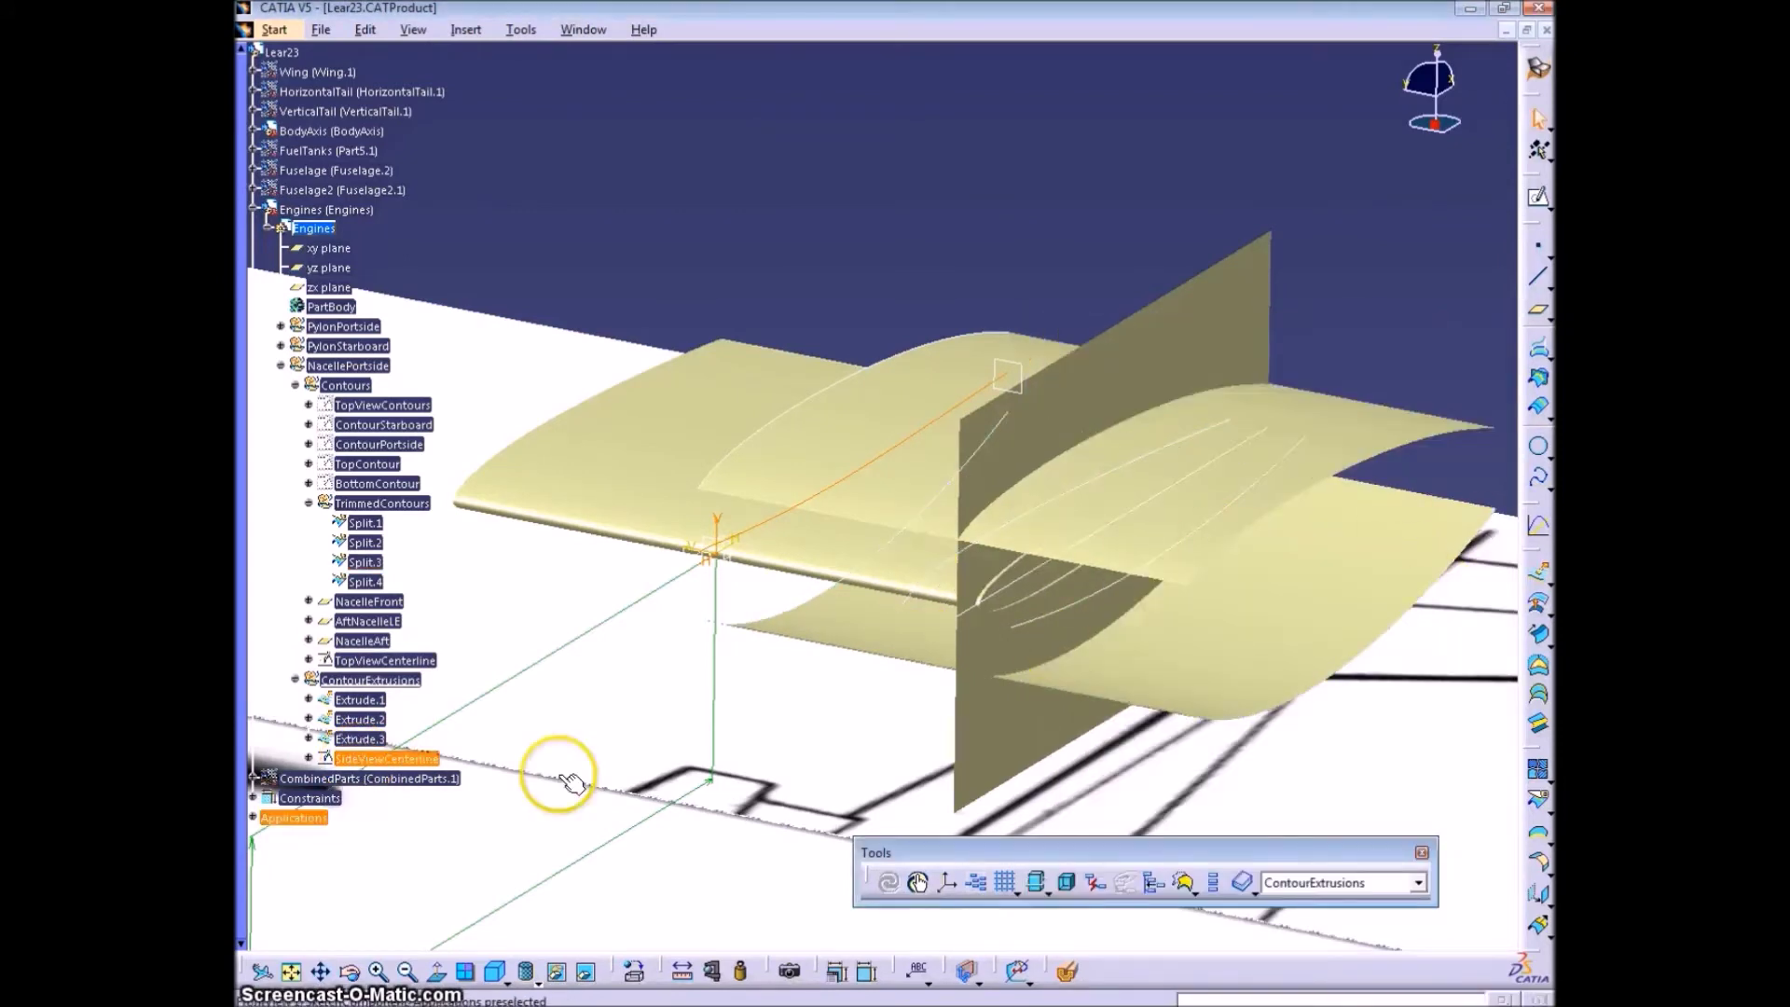
pyautogui.moveTo(375, 758); pyautogui.dragTo(352, 385)
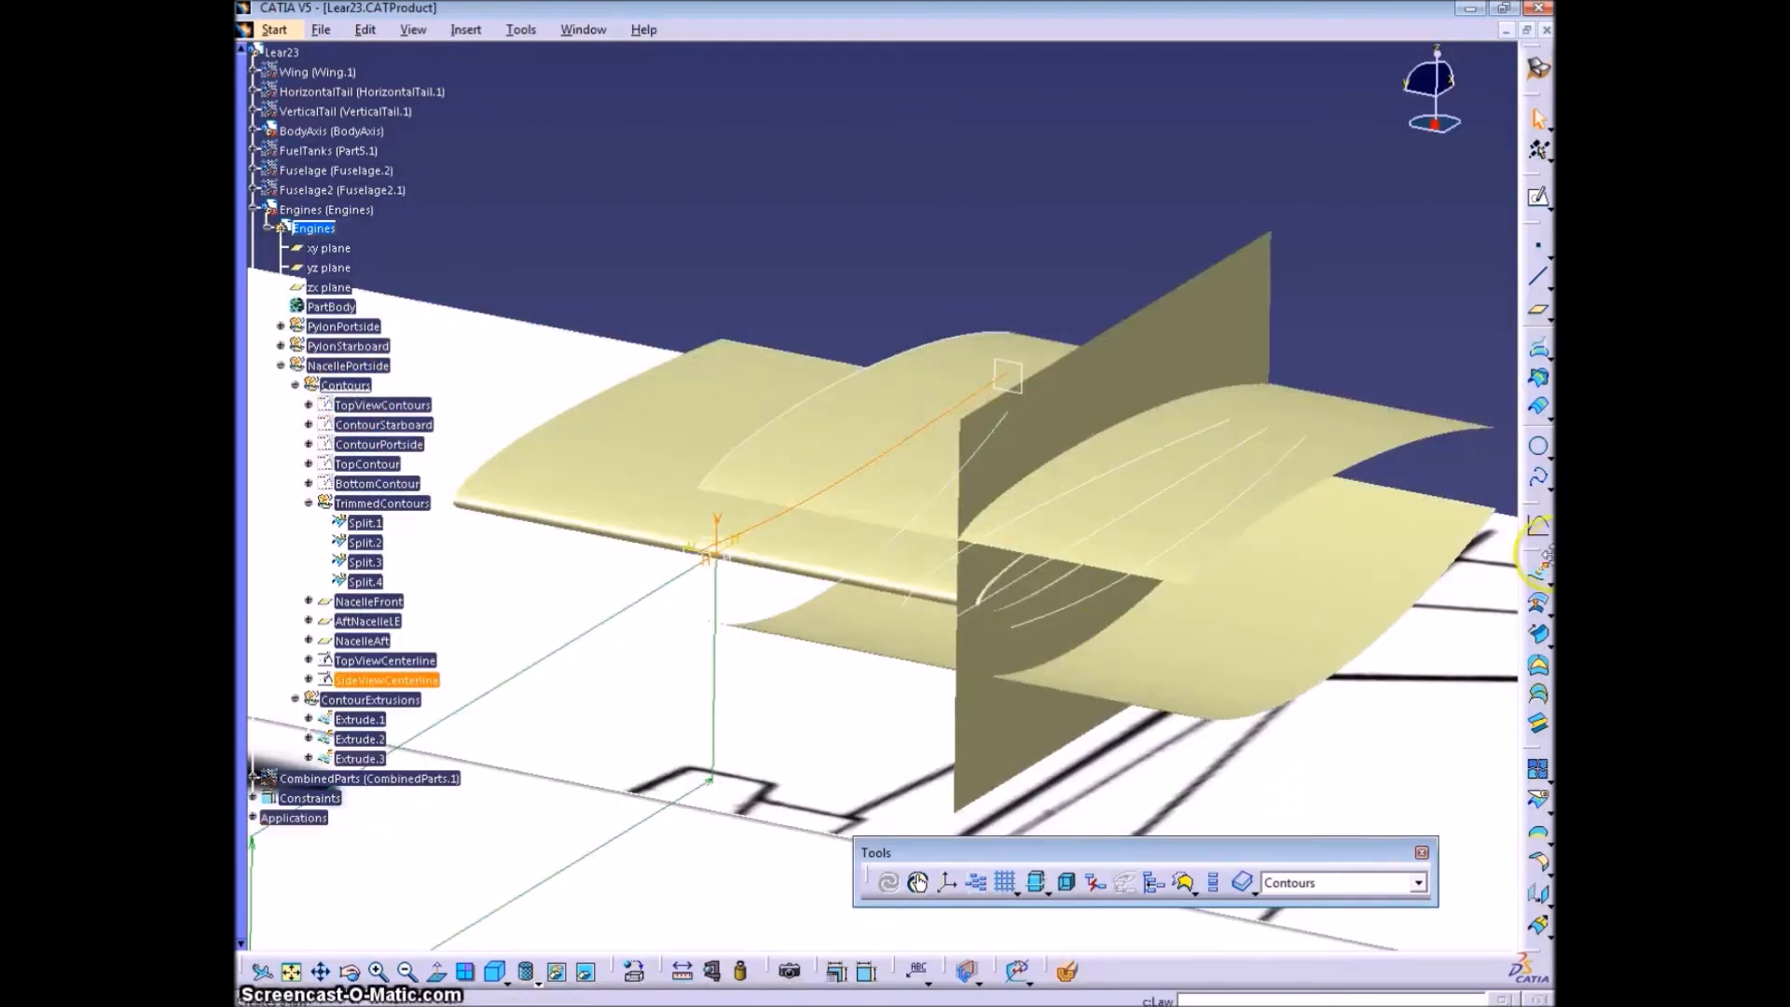
pyautogui.click(1384, 915)
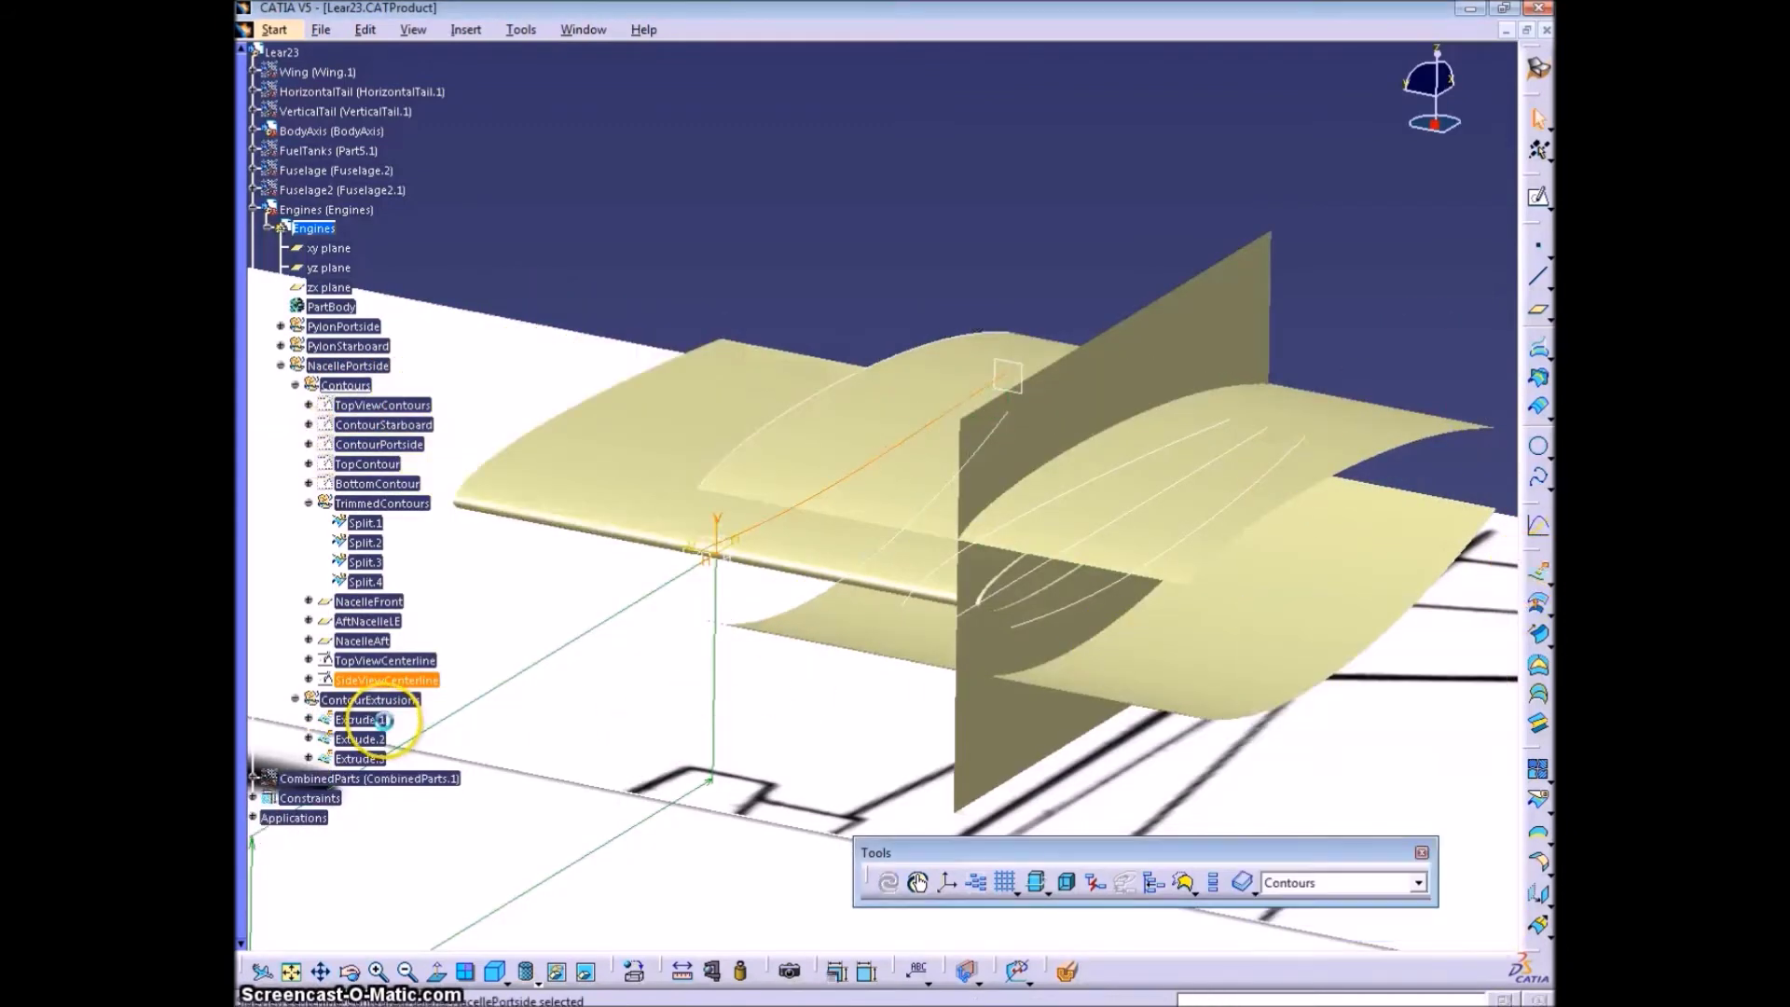
# - Rename Extrude.1, Extrude.2 and Extrude.3 as TopViewCenterline, TopContour and BottomContour
pyautogui.hotkey('alt', 'Return')
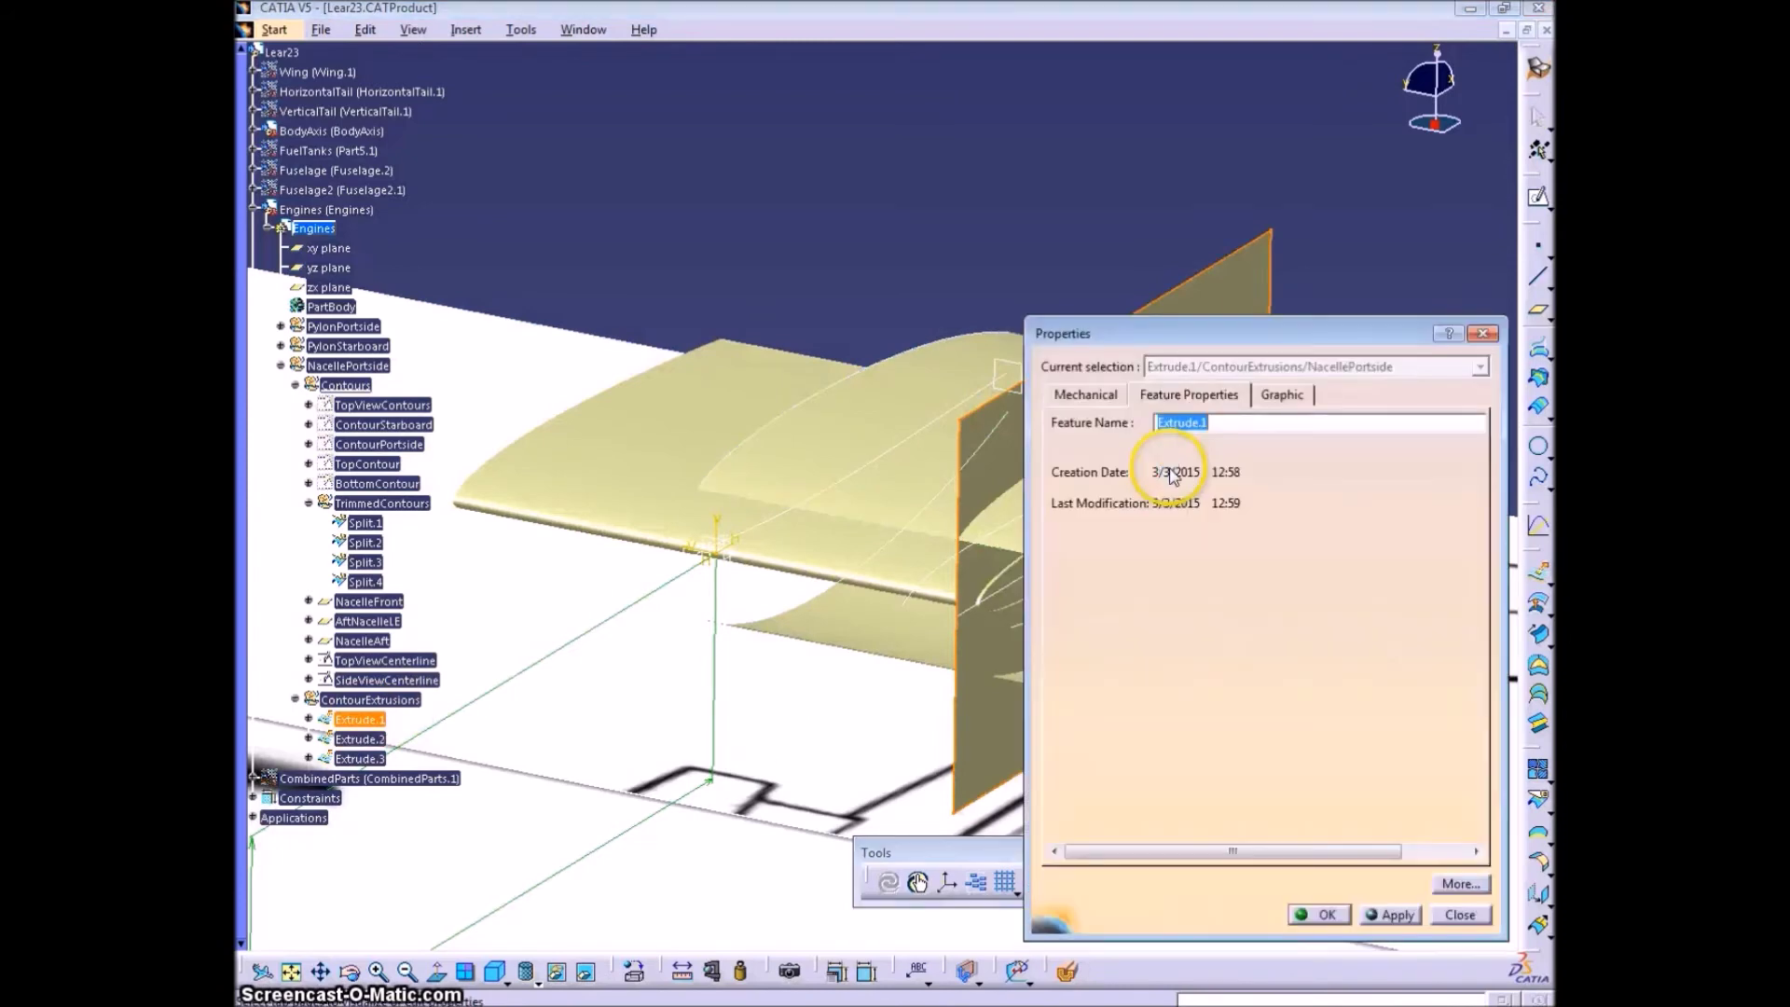
pyautogui.write('TopViewCenterline')
pyautogui.press('Return')
pyautogui.click(358, 739)
pyautogui.hotkey('alt', 'Return')
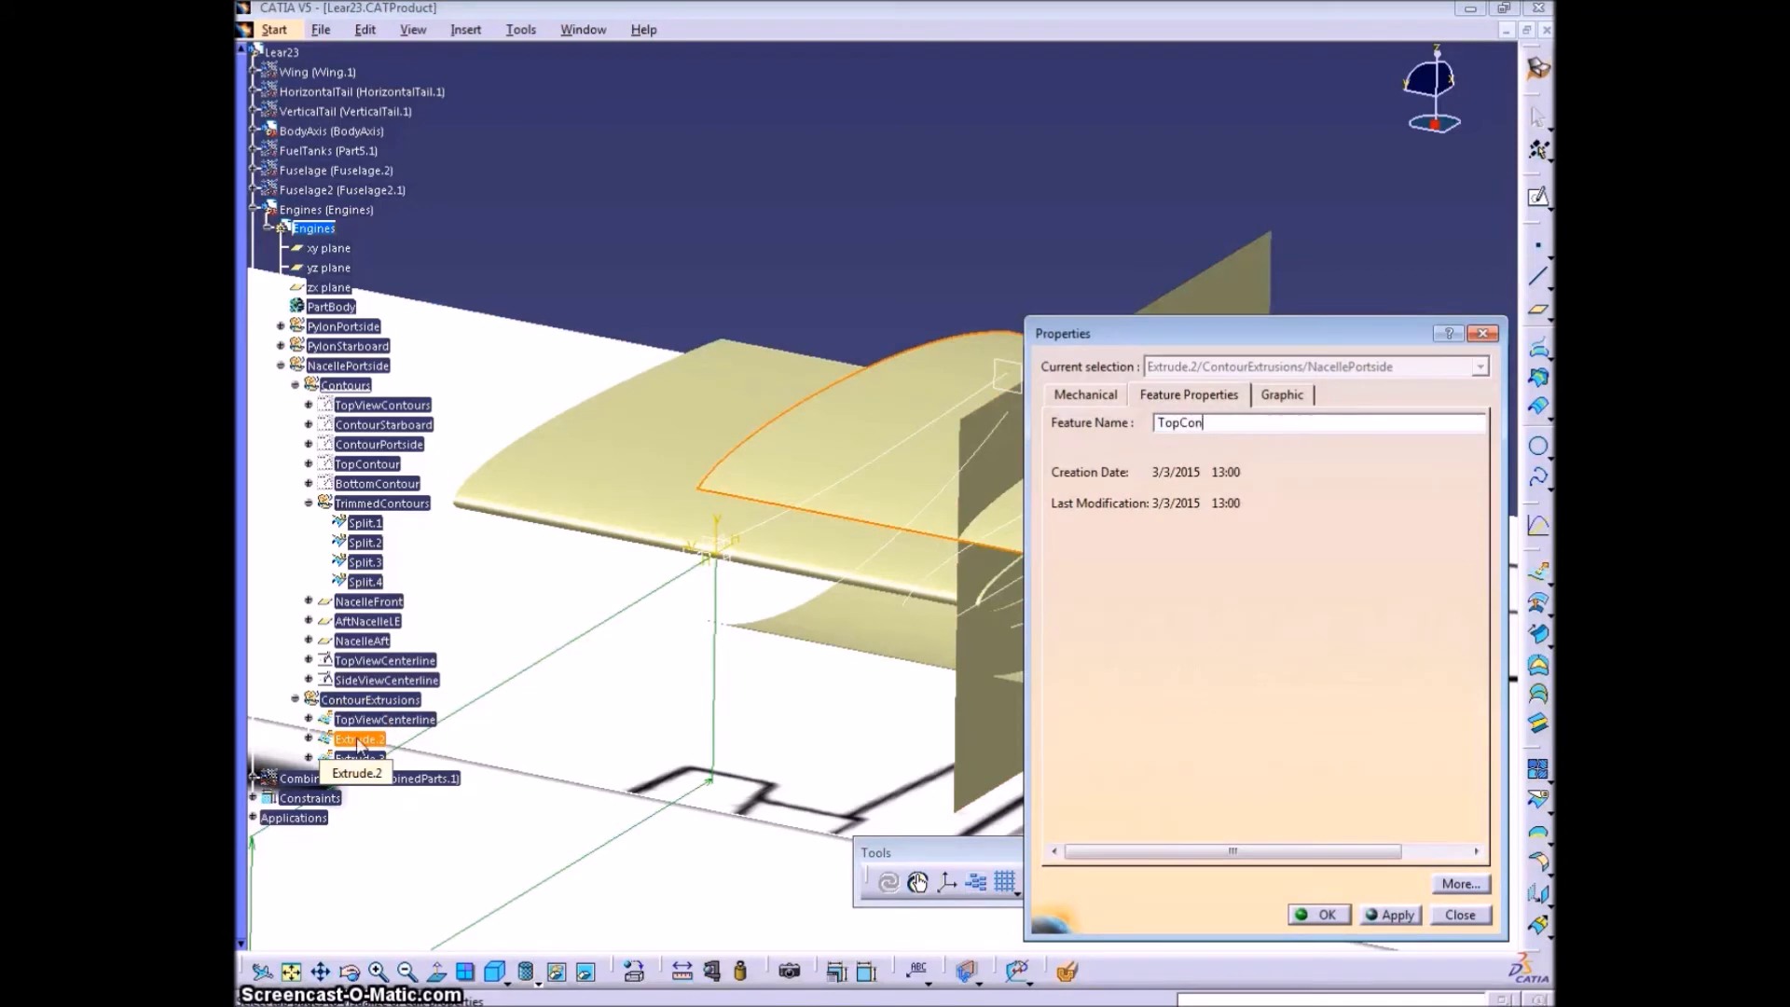
pyautogui.write('TopContour')
pyautogui.press('Return')
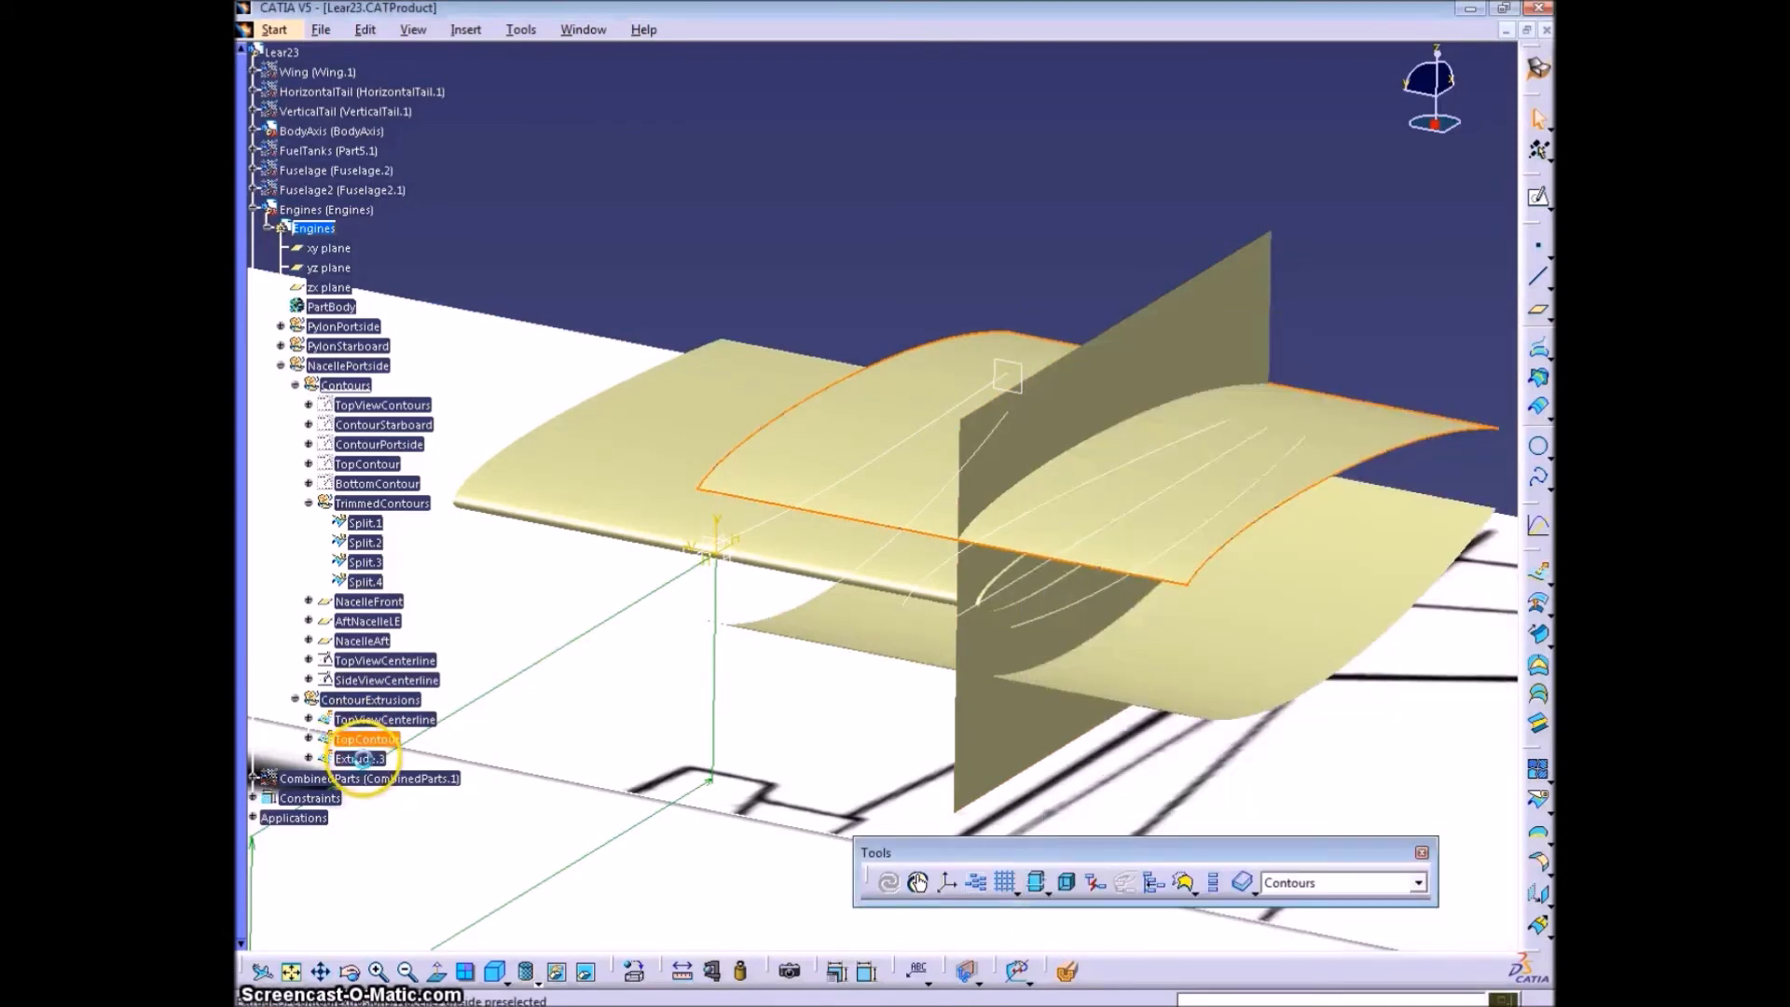
pyautogui.click(360, 758)
pyautogui.hotkey('alt', 'Return')
pyautogui.write('BottomContour')
pyautogui.press('Return')
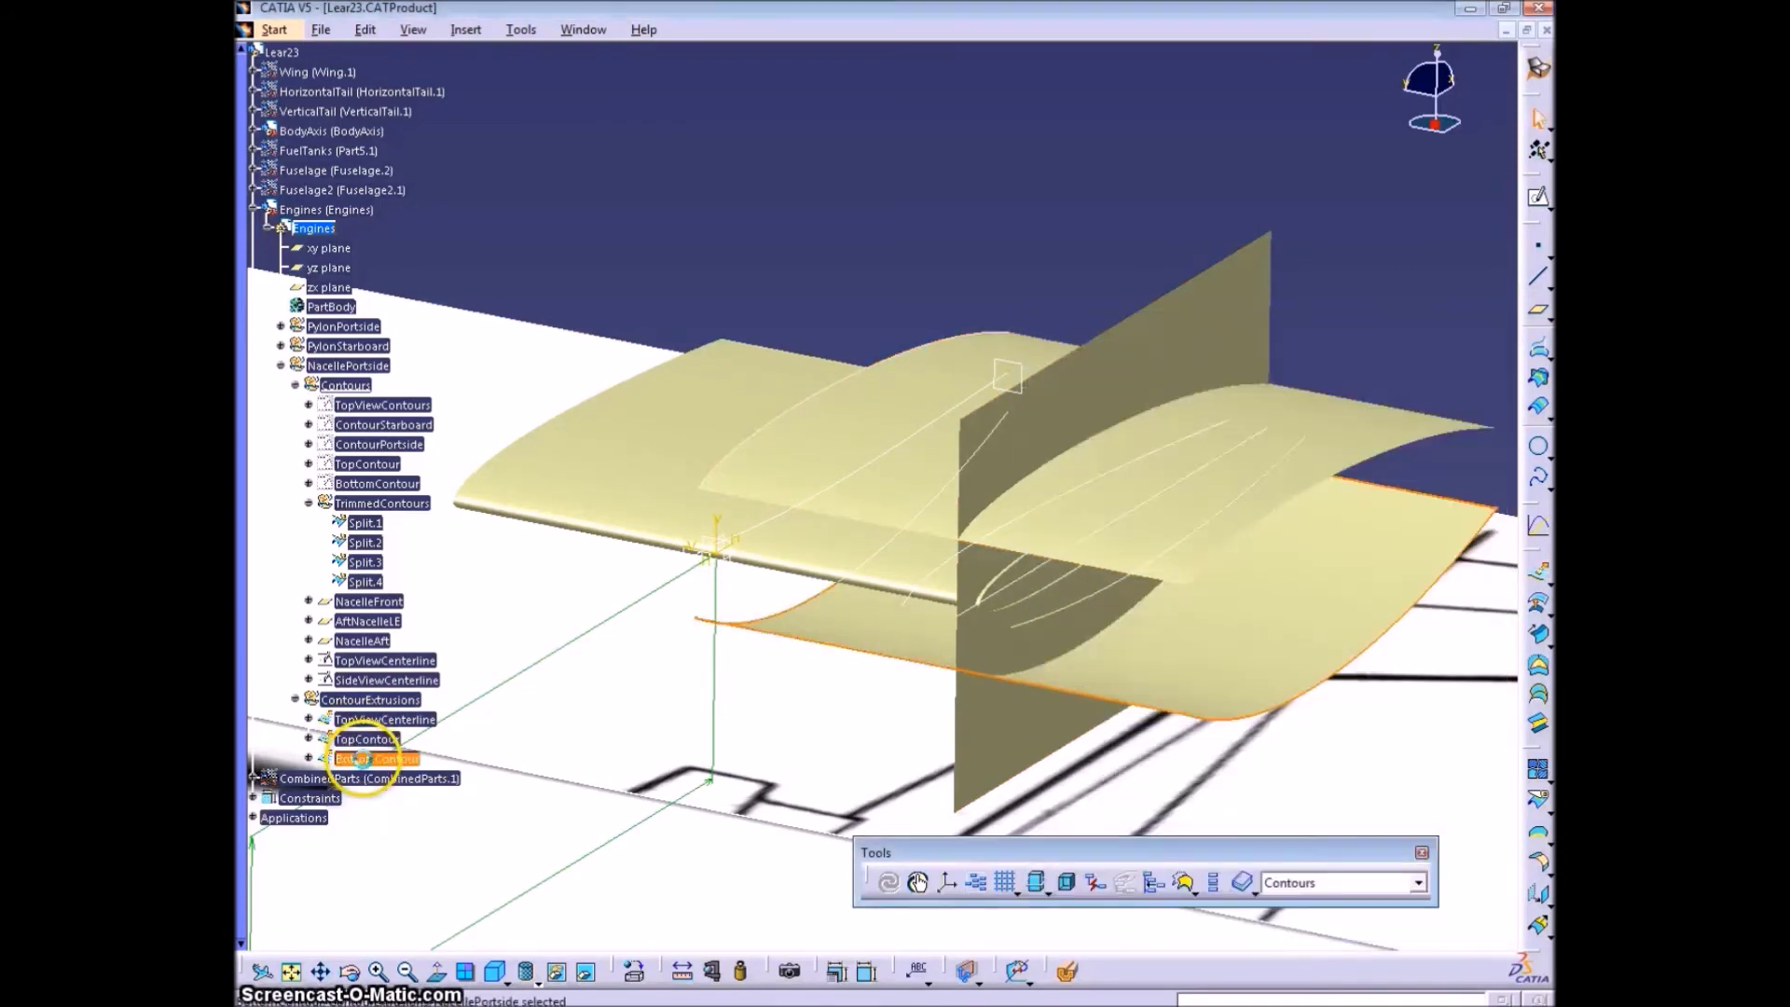
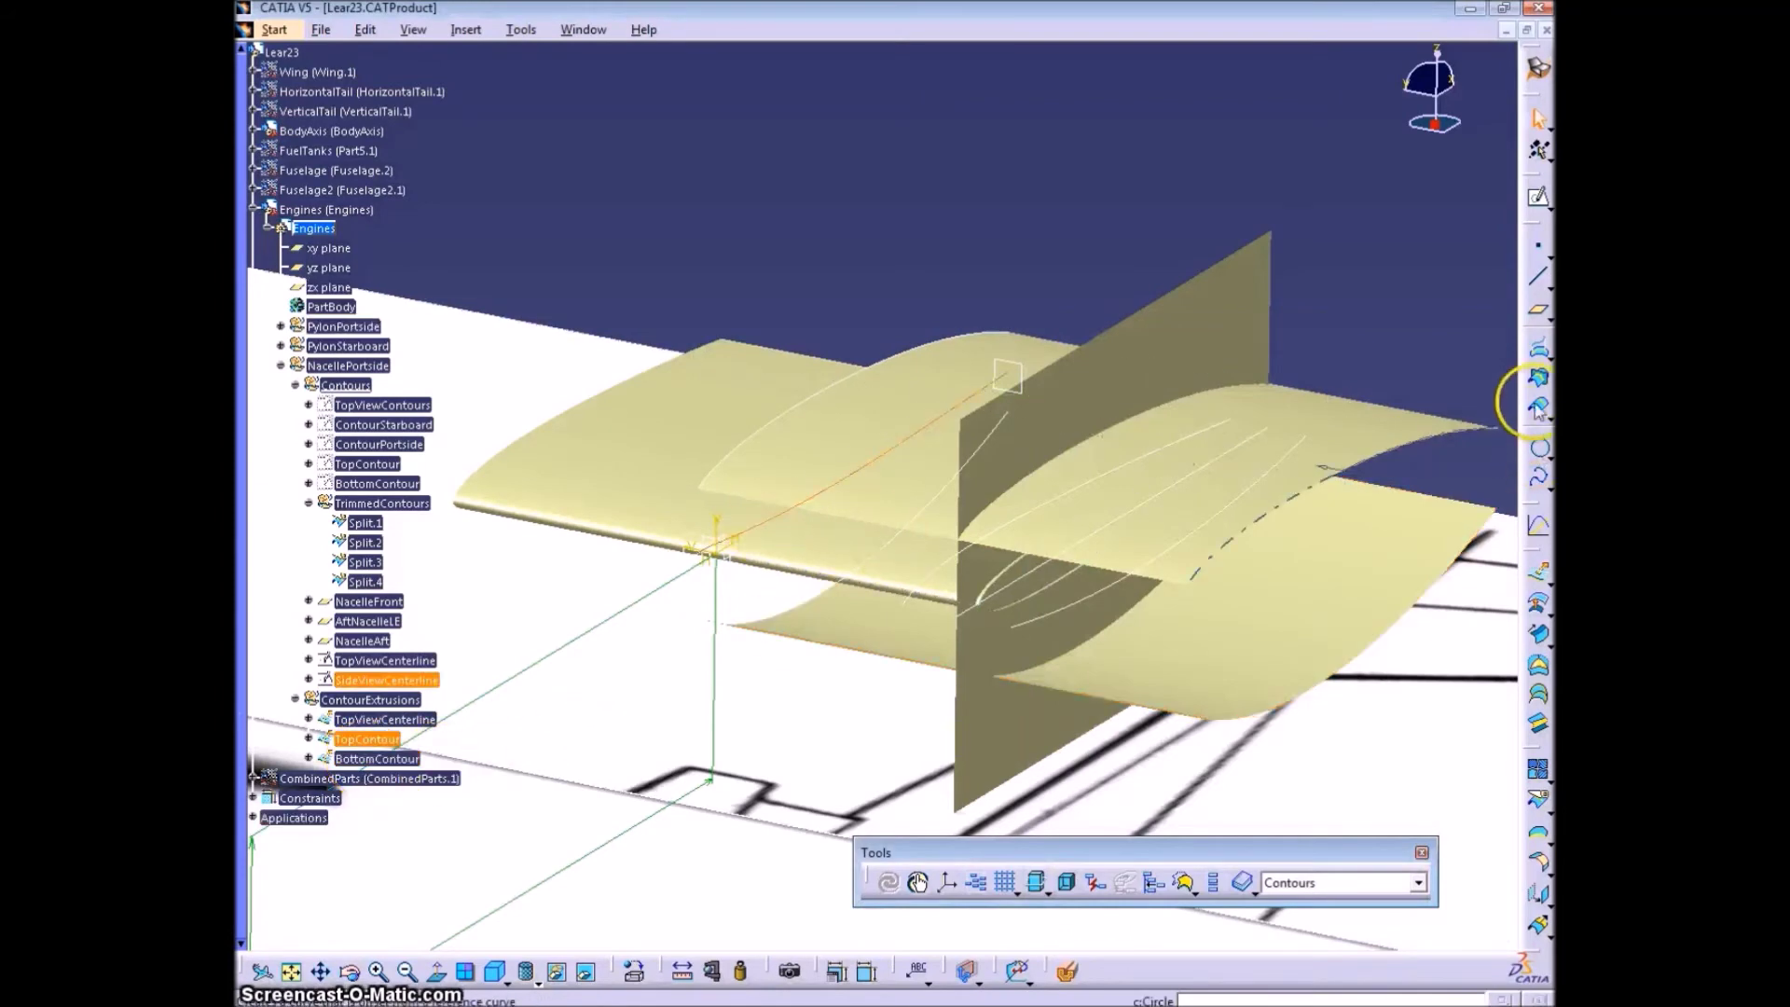
# - Extrude the SideViewCenterline sketch 100 in along its reversed normal direction so the surface spans the nacelle contours
pyautogui.click(1536, 566)
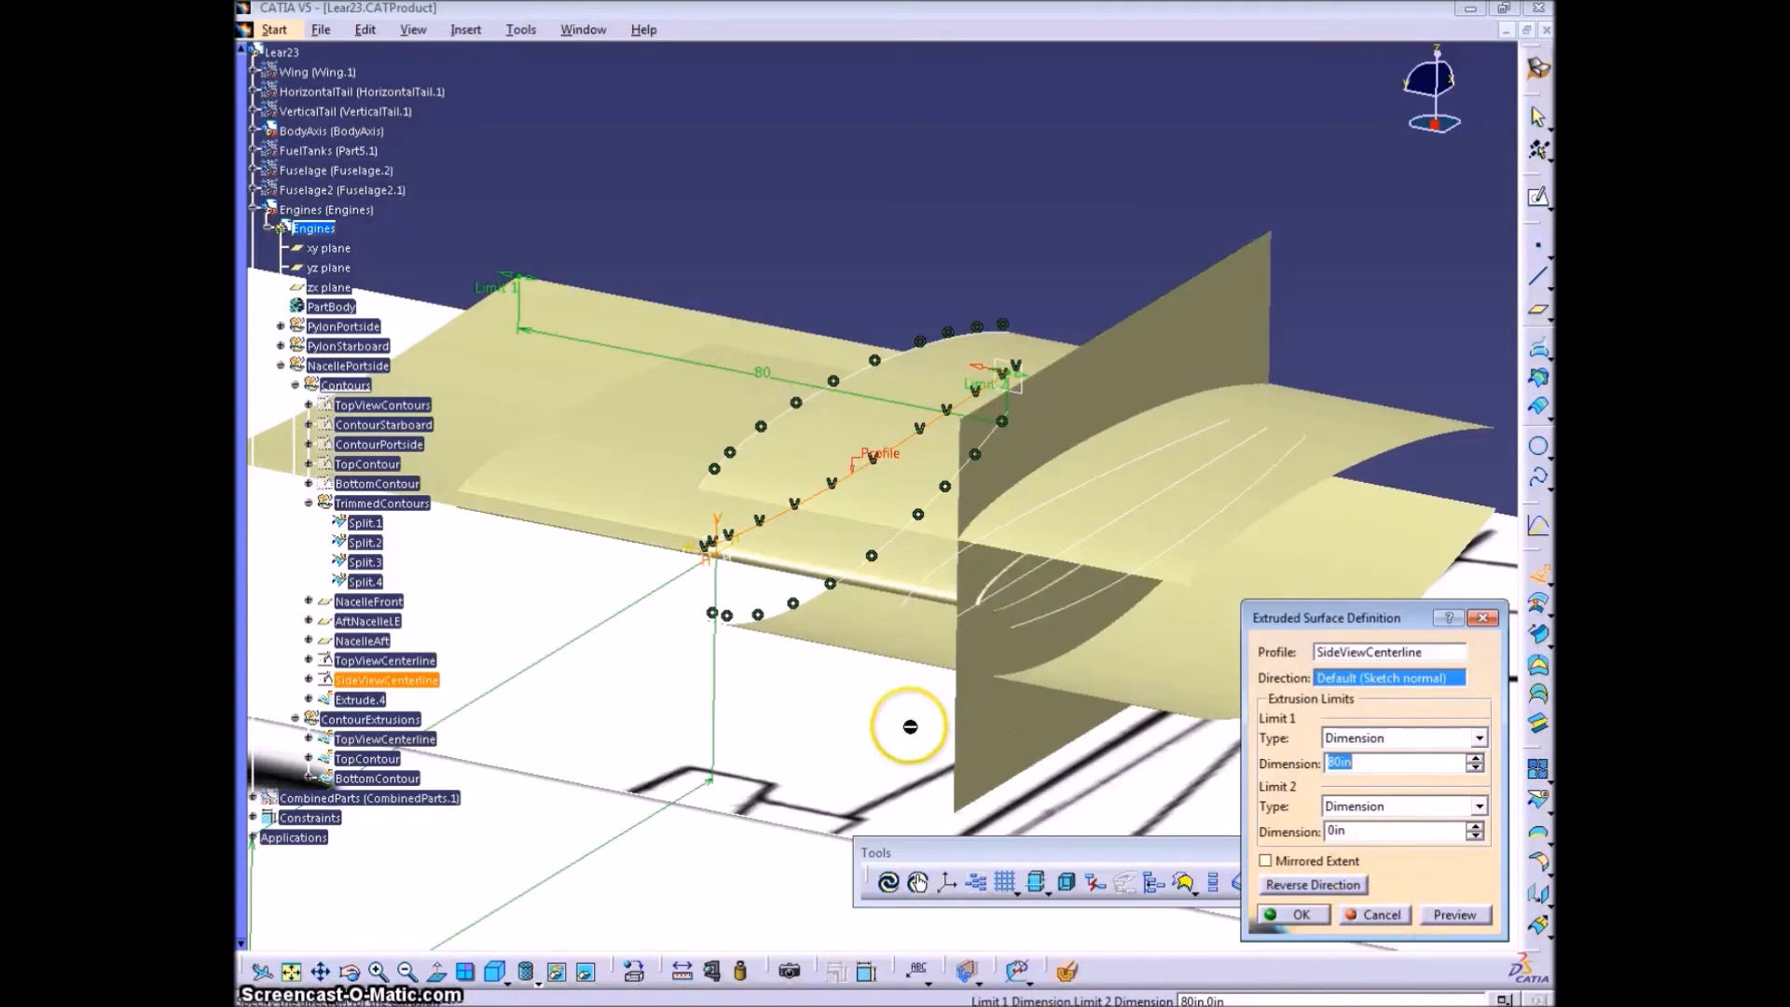
pyautogui.moveTo(910, 731)
pyautogui.mouseDown(button='middle')
pyautogui.moveTo(1023, 668)
pyautogui.moveTo(1087, 699)
pyautogui.moveTo(936, 708)
pyautogui.mouseUp(button='middle')
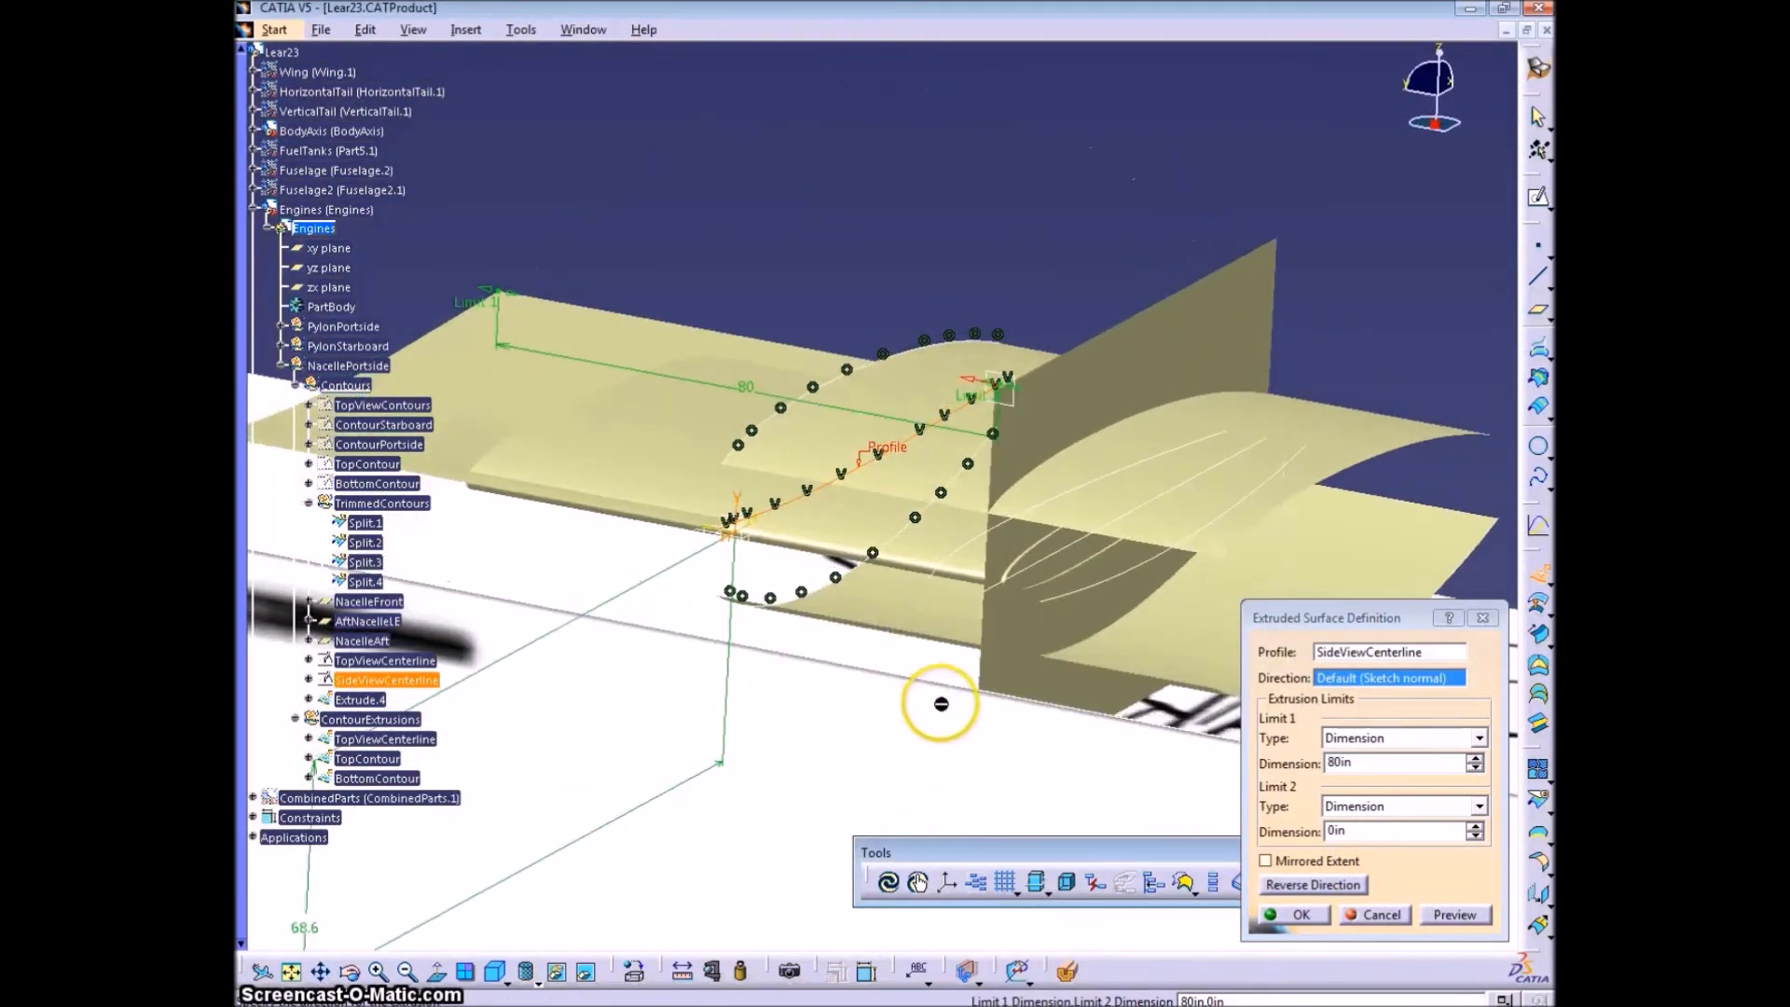
pyautogui.click(1326, 892)
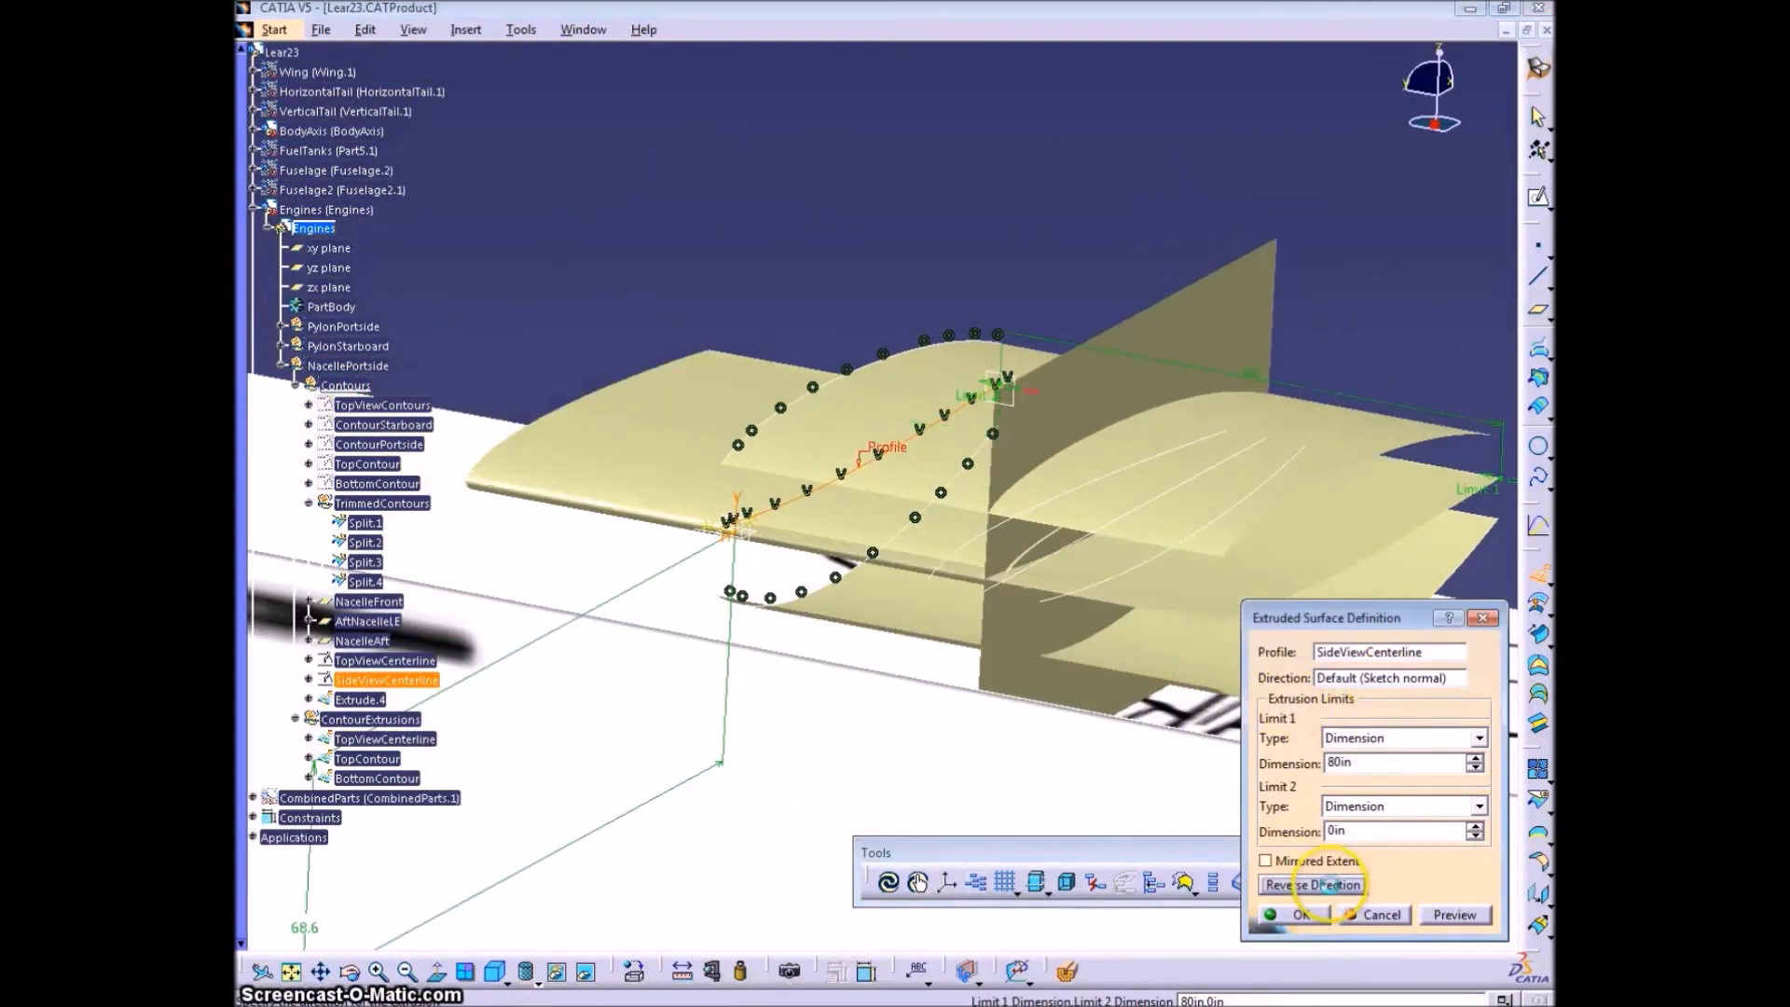
pyautogui.moveTo(1029, 797); pyautogui.dragTo(1142, 760, button='middle')
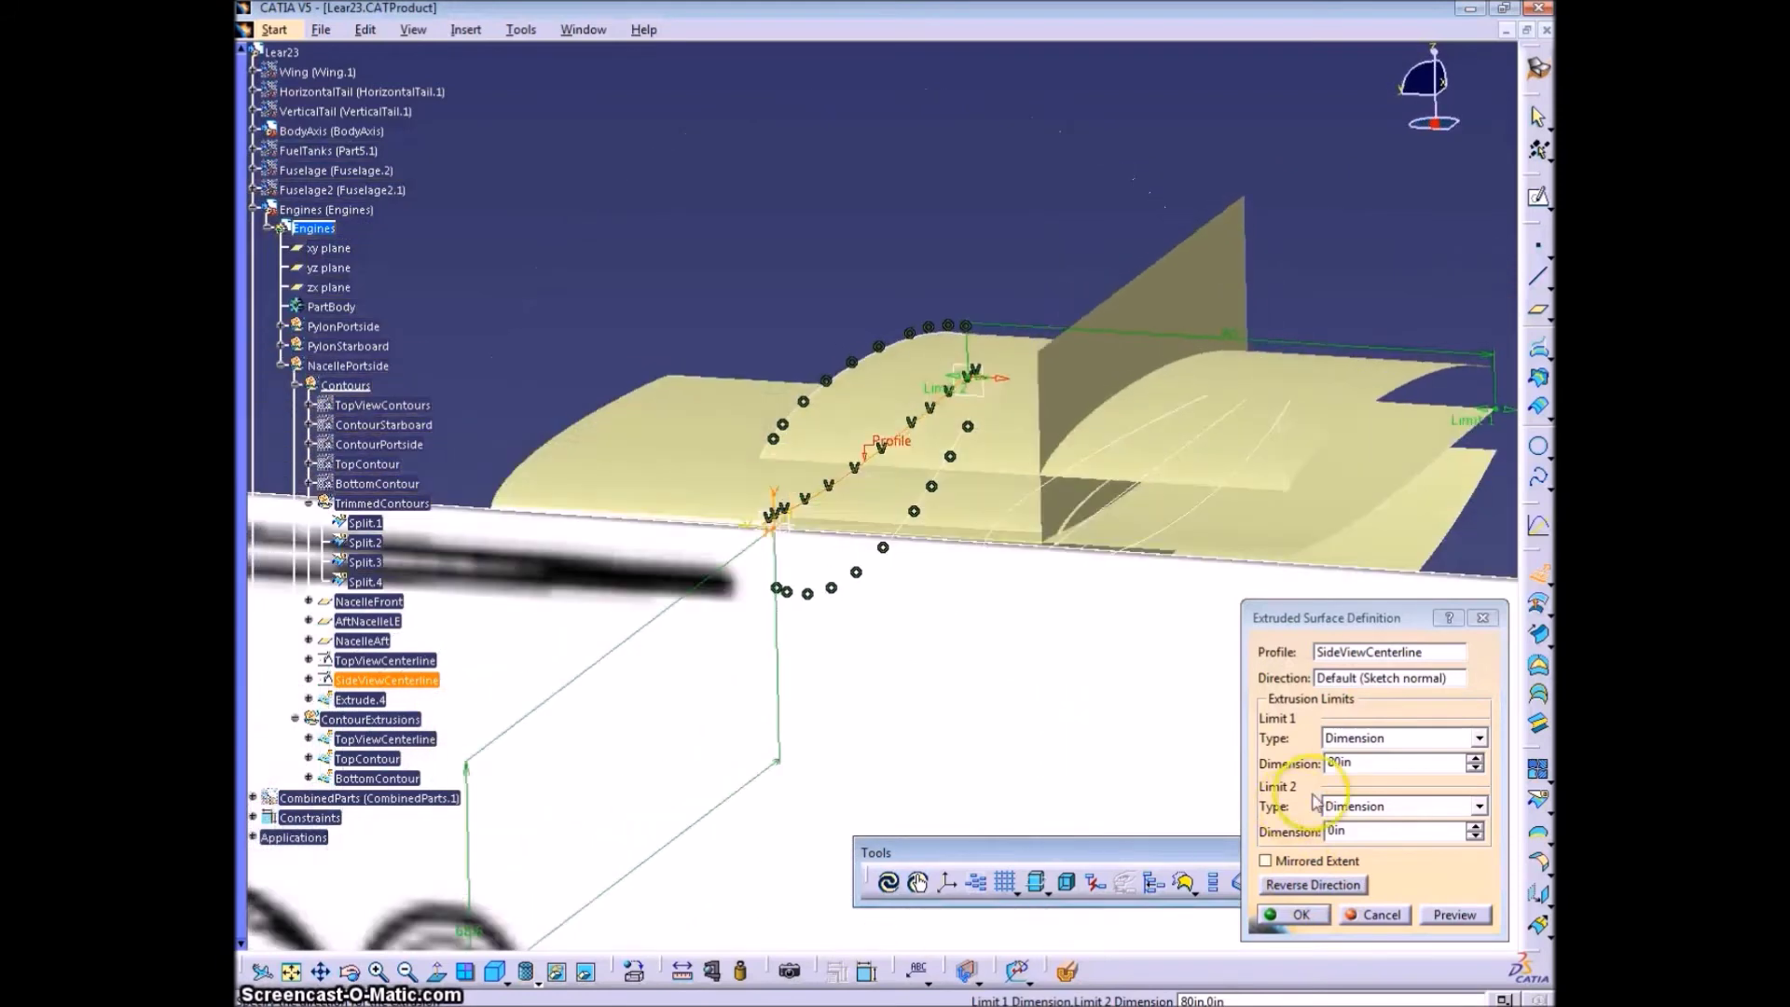
pyautogui.moveTo(1361, 763); pyautogui.dragTo(1290, 763)
pyautogui.write('100')
pyautogui.press('Tab')
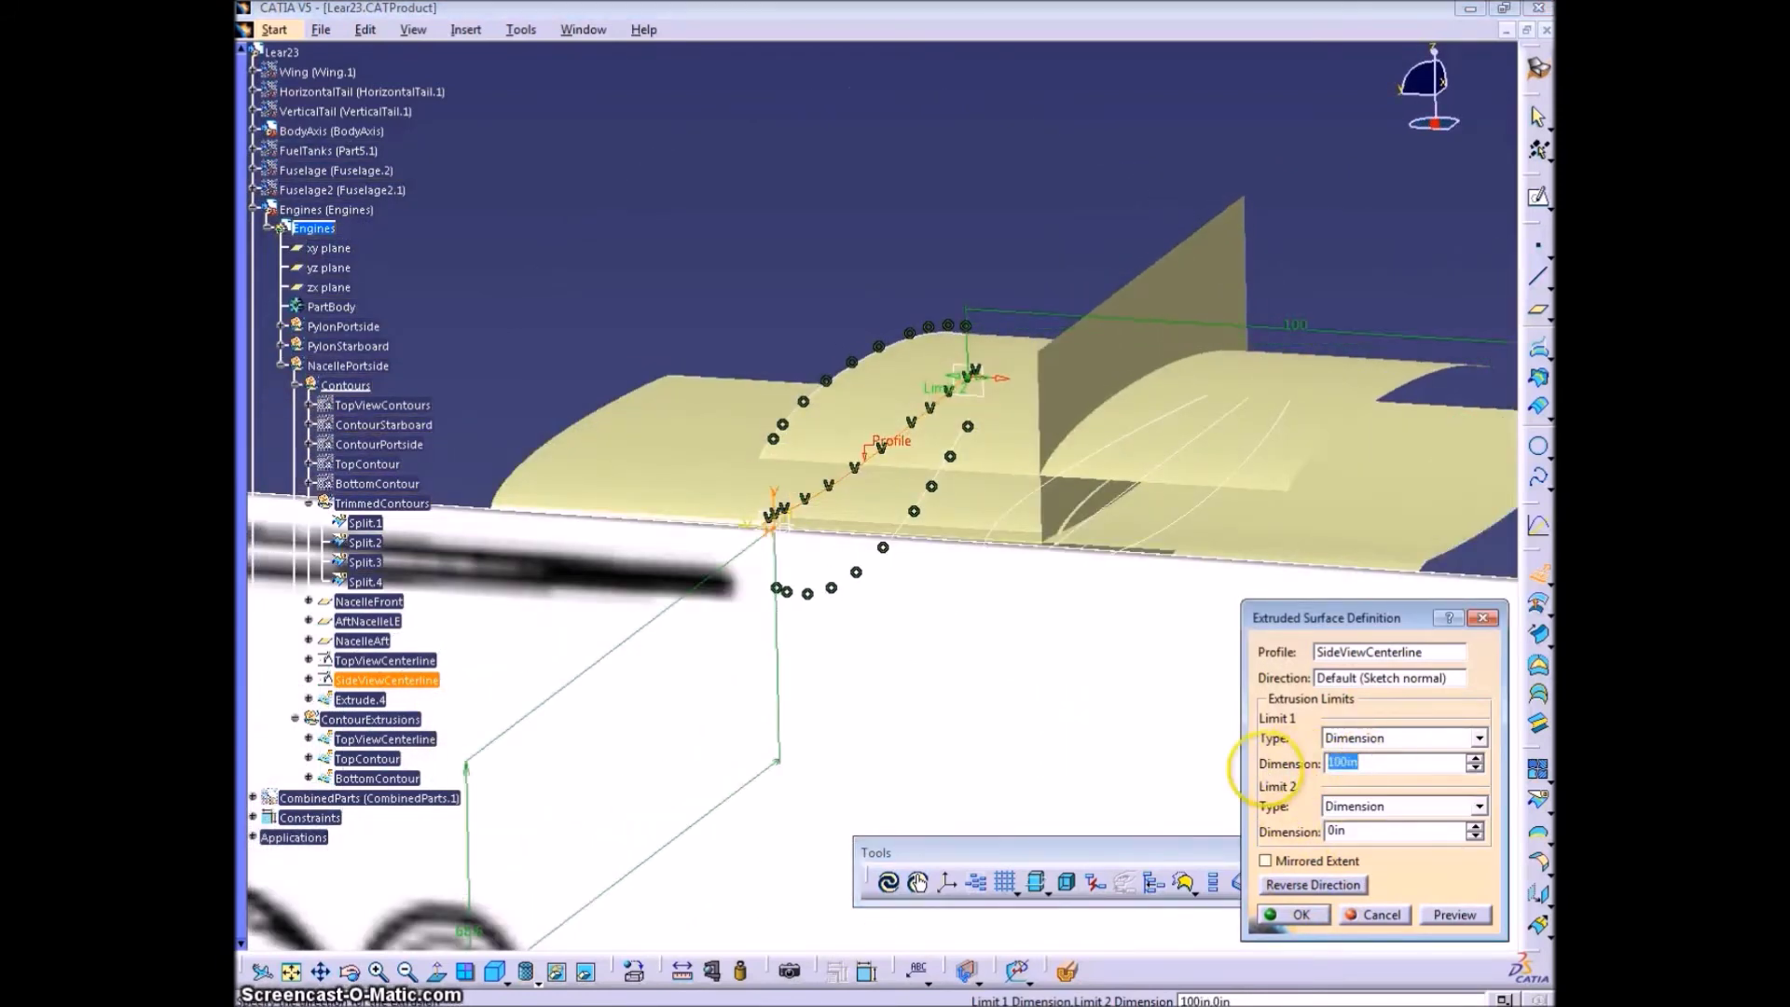
pyautogui.click(1293, 915)
pyautogui.moveTo(1178, 702); pyautogui.dragTo(1031, 591, button='middle')
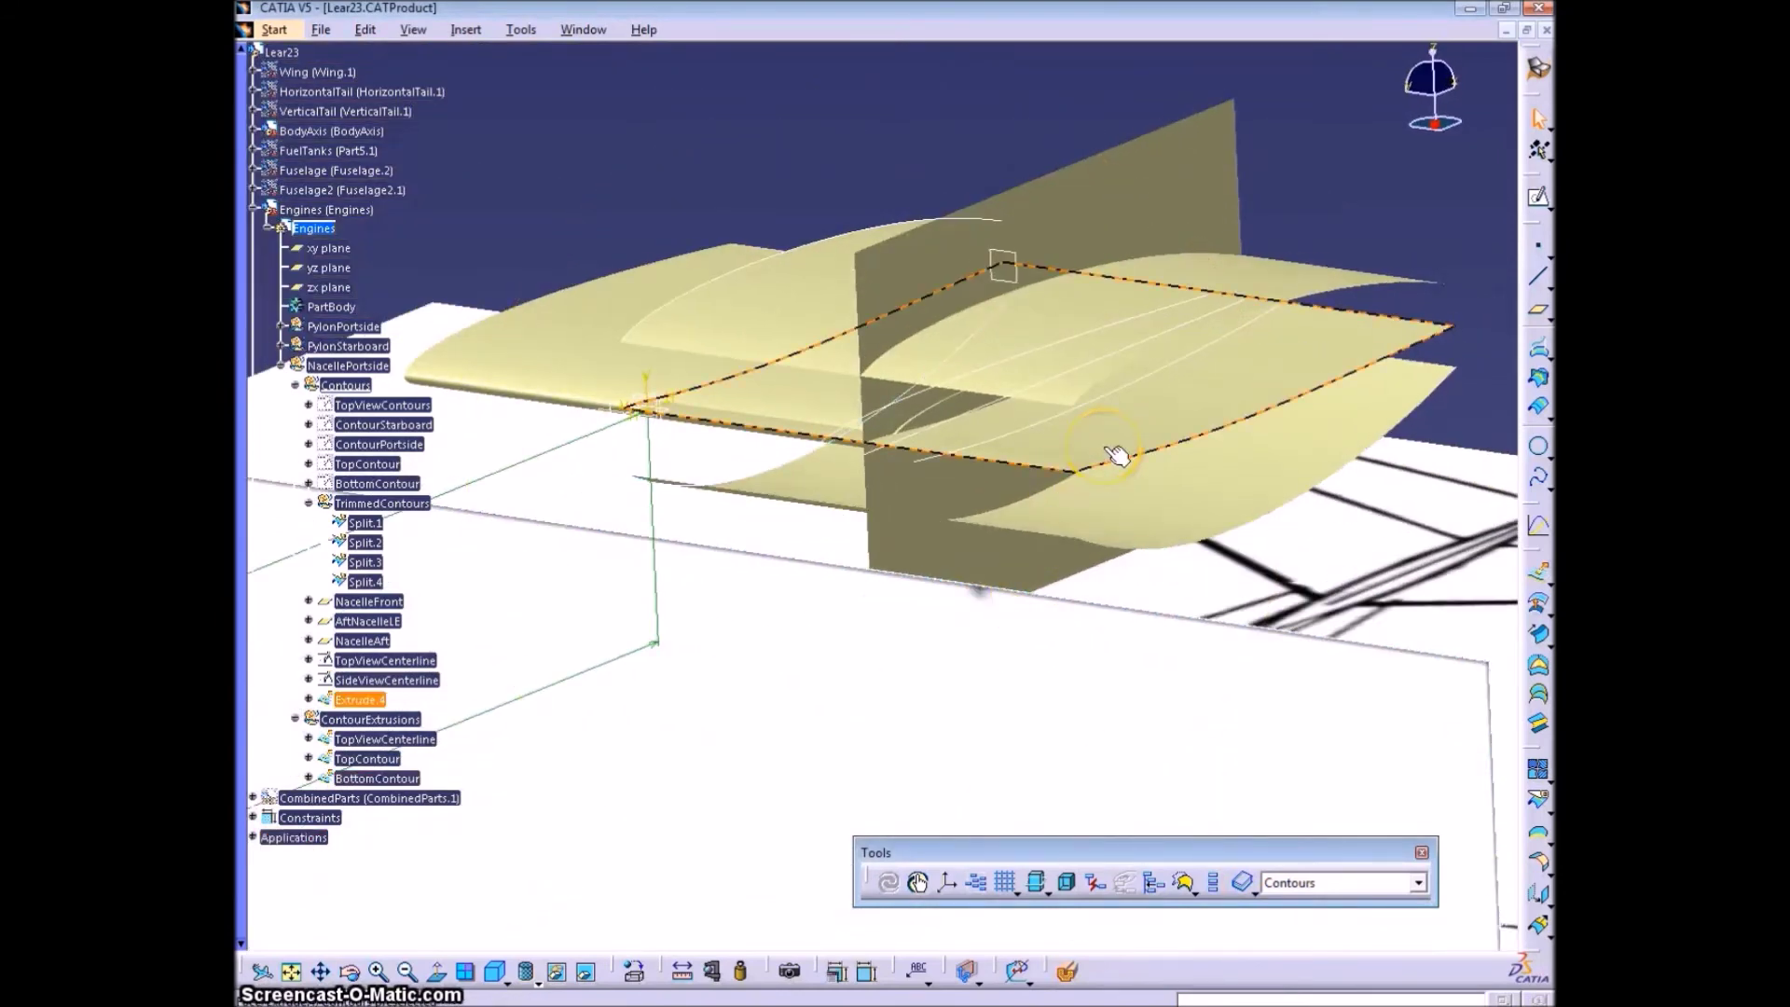
# - Move Extrude.4 into the ContourExtrusions geometrical set and rename it as SideViewCenterline
pyautogui.moveTo(360, 700); pyautogui.dragTo(382, 734)
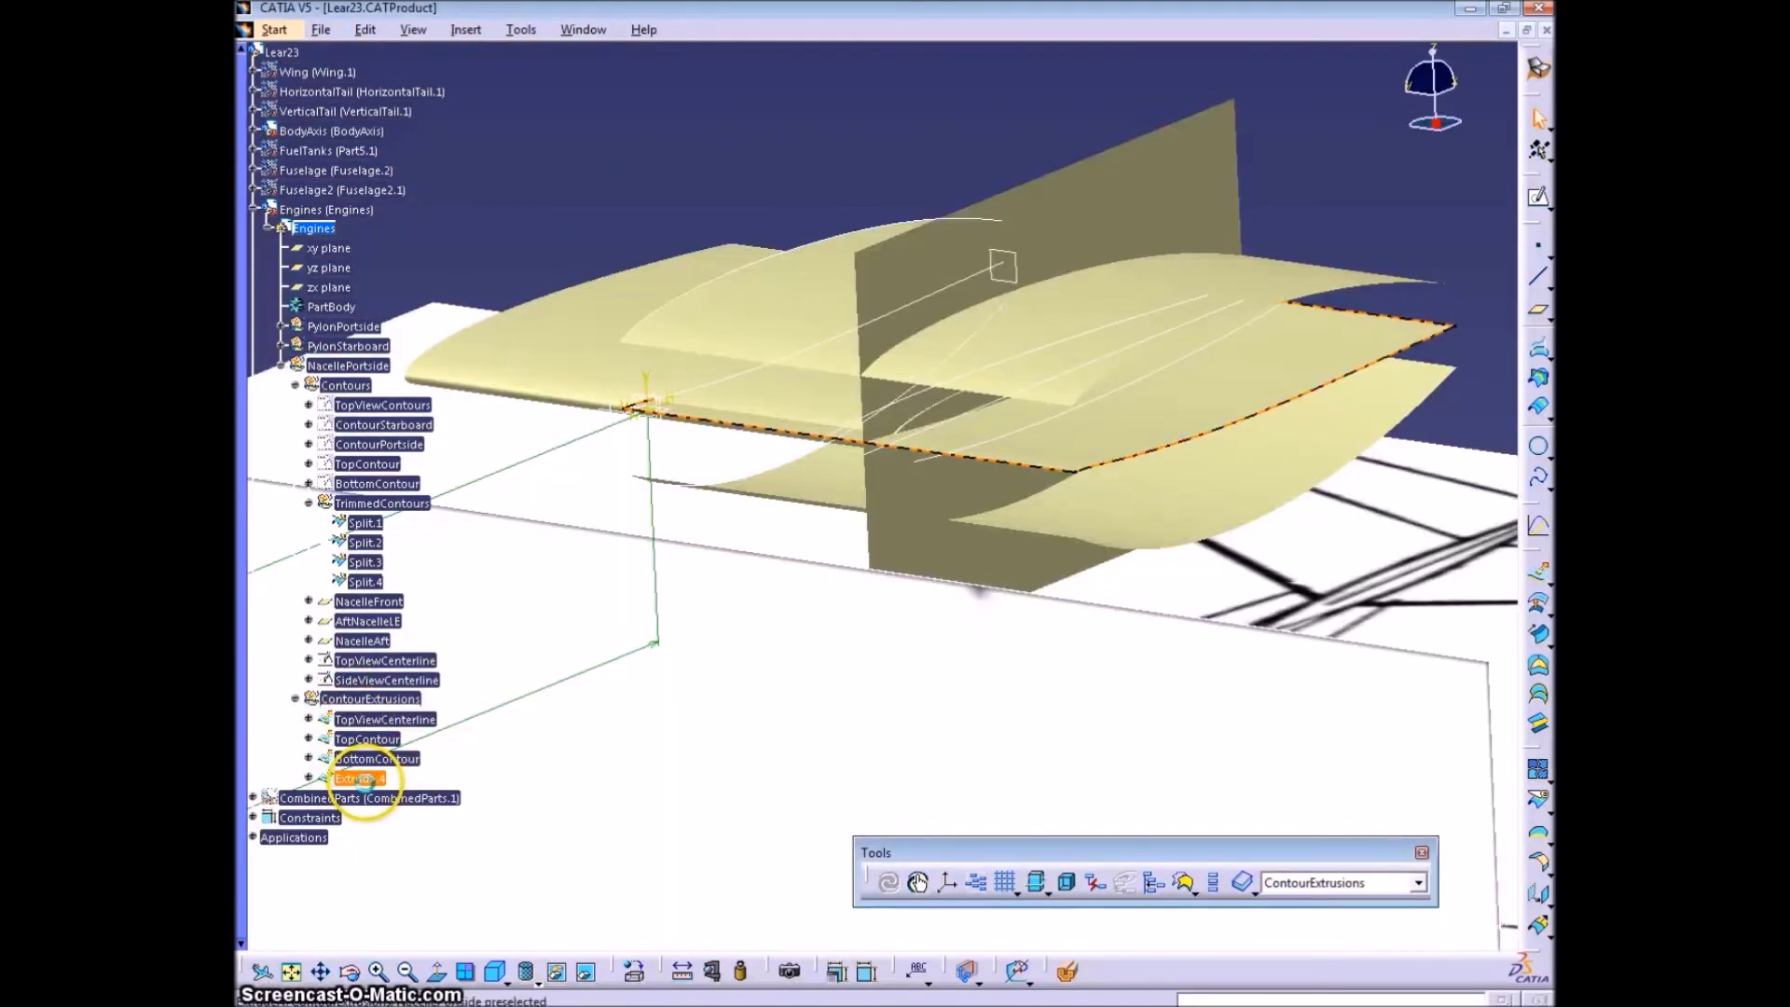
pyautogui.hotkey('alt', 'Return')
pyautogui.write('SideViewCenterline')
pyautogui.press('Return')
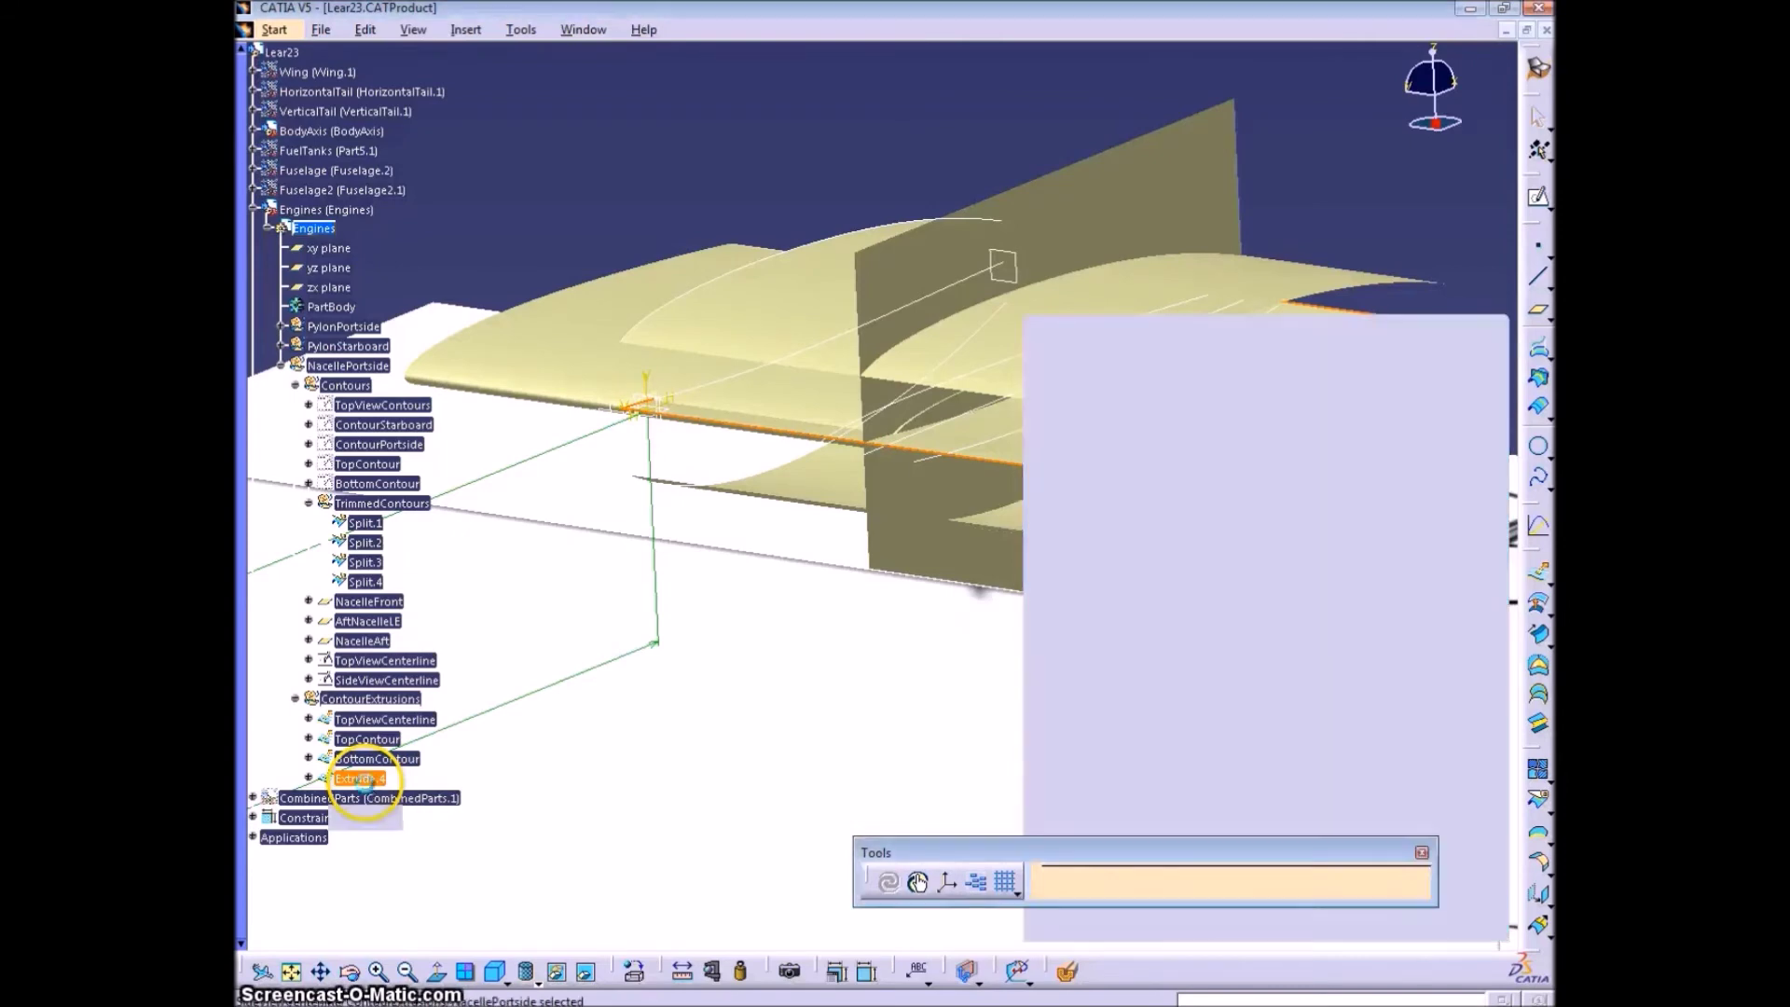
# - Extrude the trimmed contour Split.4 by 80 in along the Z component
pyautogui.moveTo(916, 541); pyautogui.dragTo(1407, 624, button='middle')
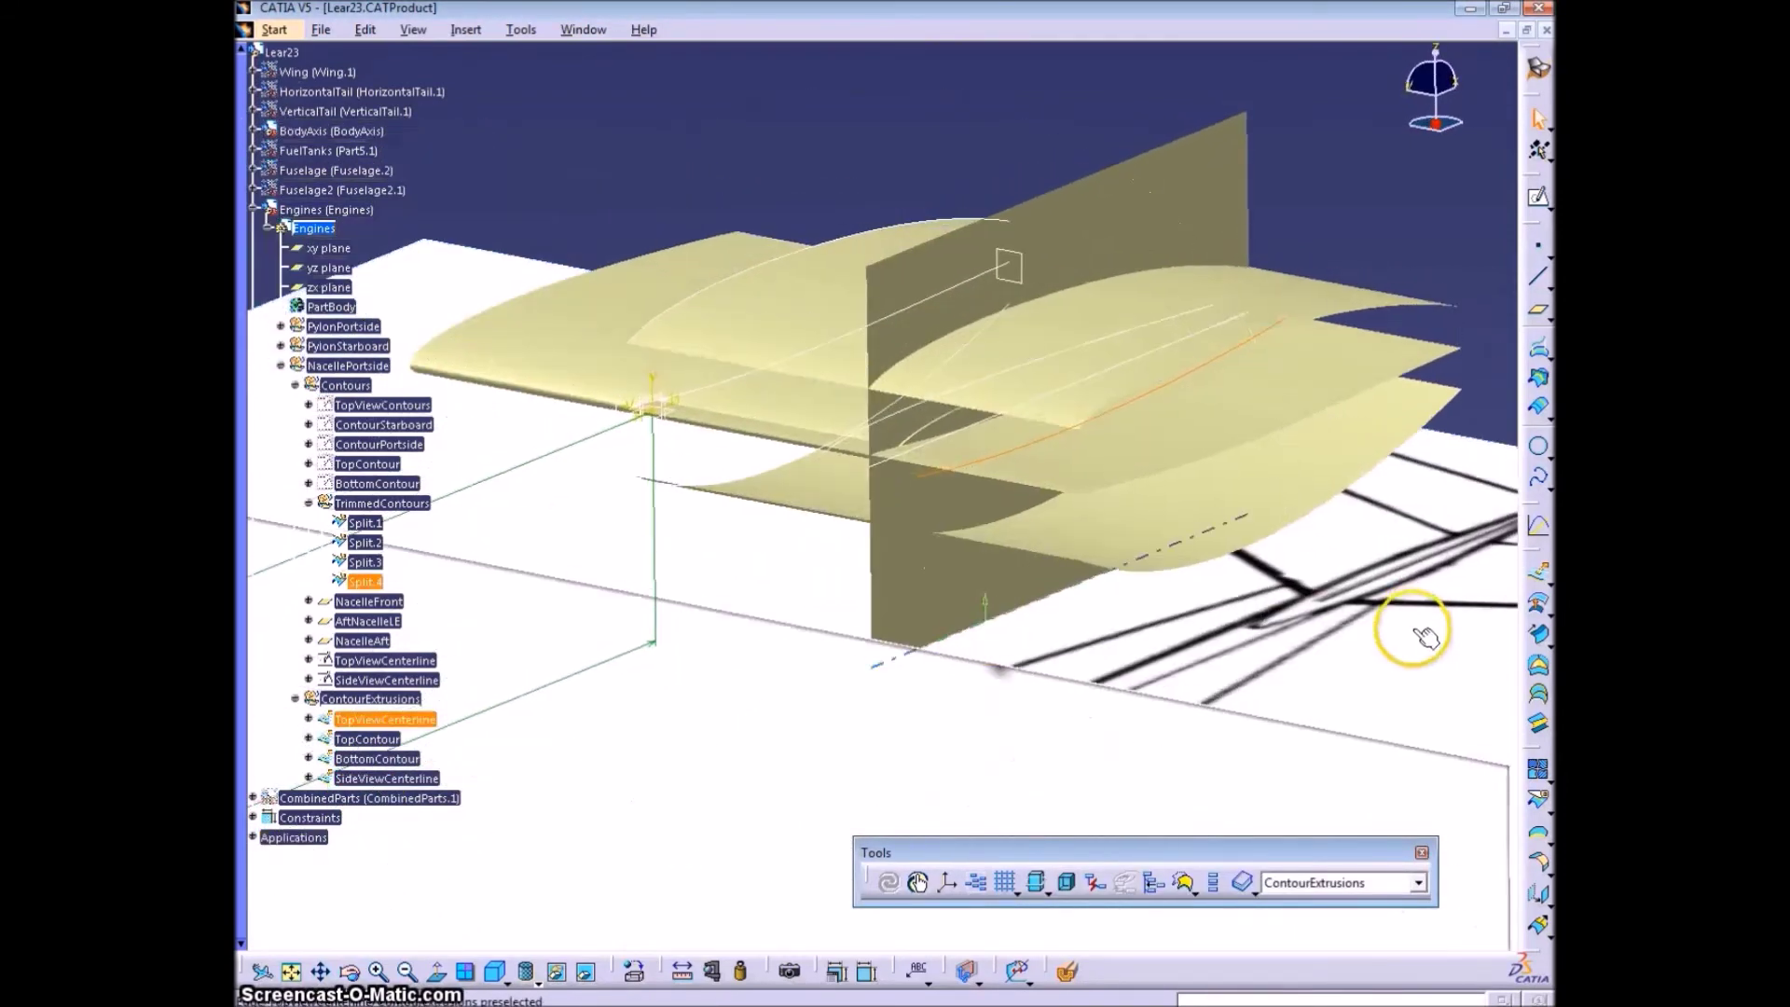
pyautogui.click(1536, 571)
pyautogui.rightClick(1393, 688)
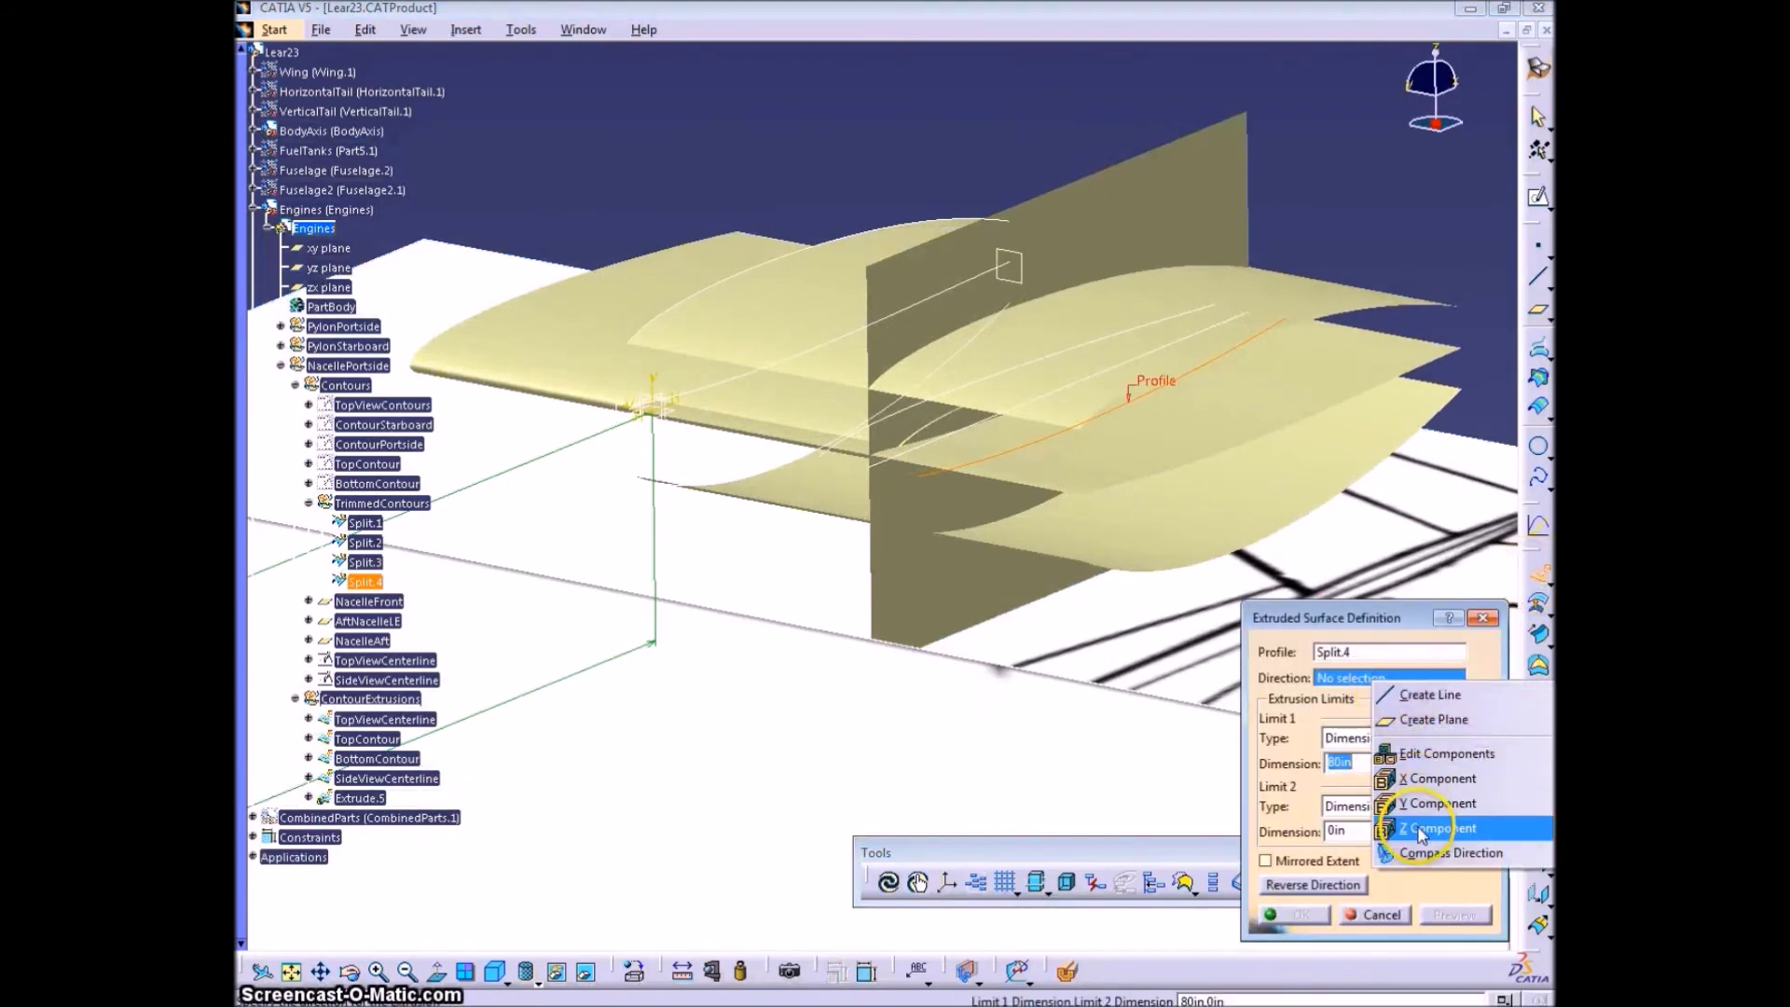
pyautogui.click(1416, 825)
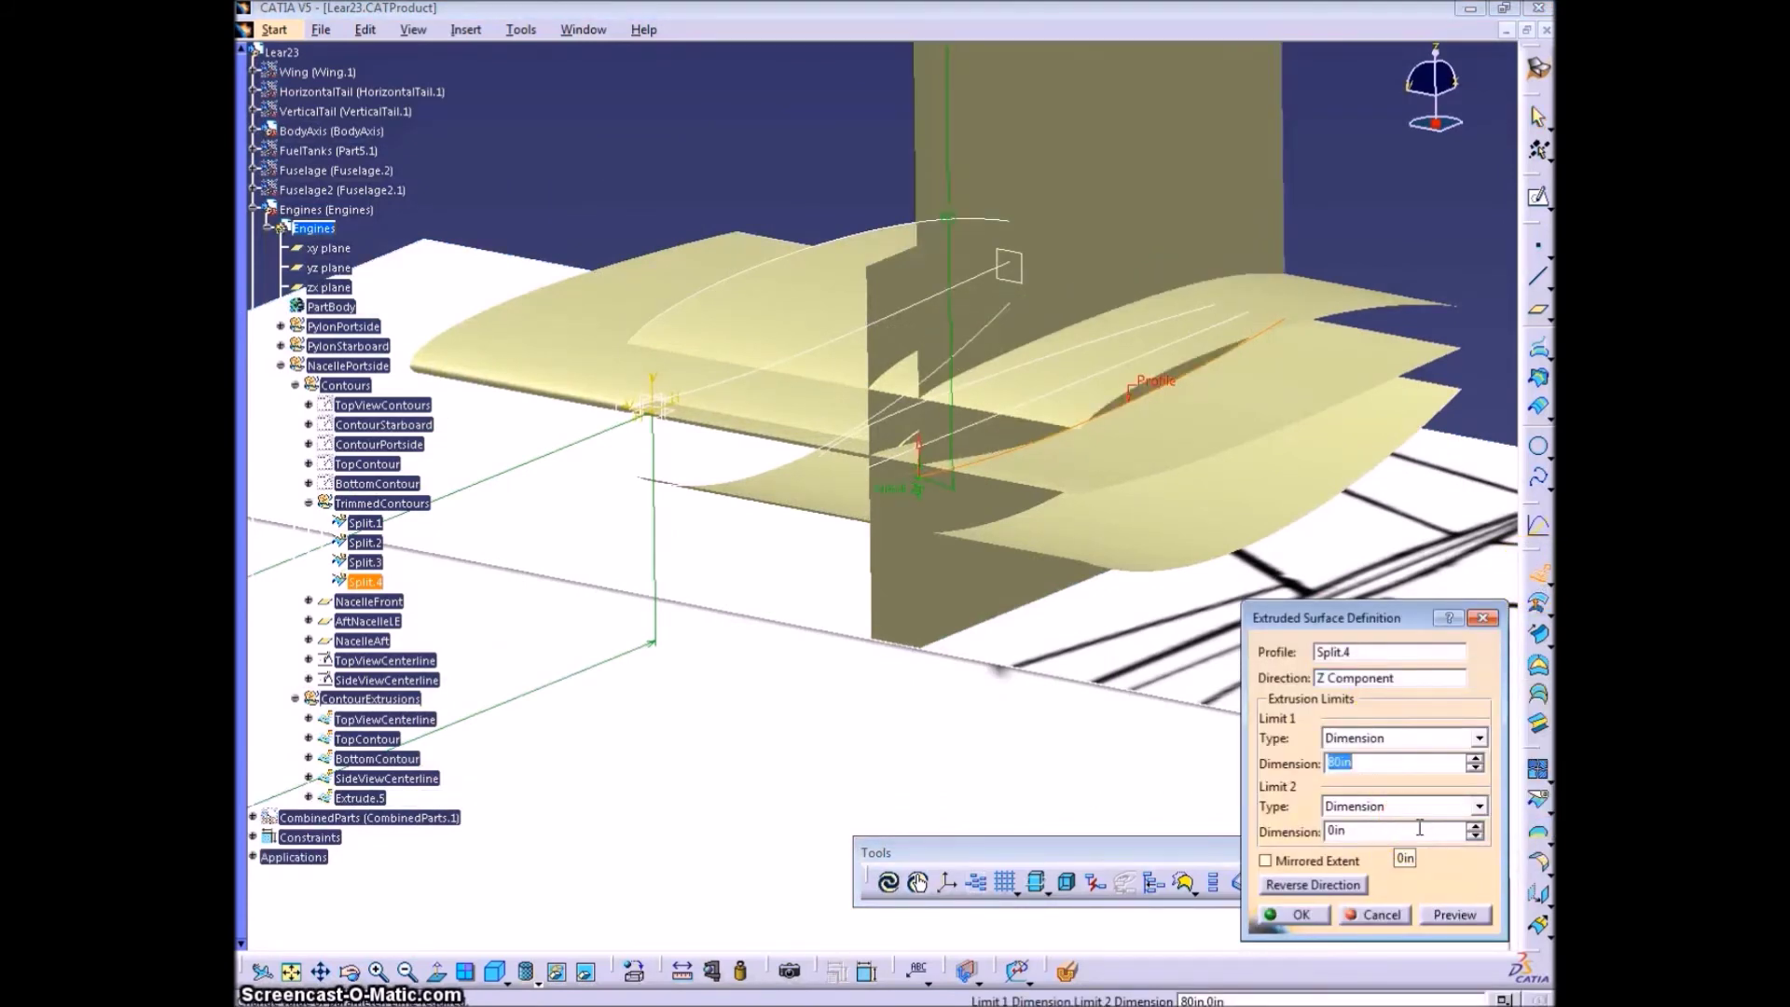
pyautogui.click(1303, 915)
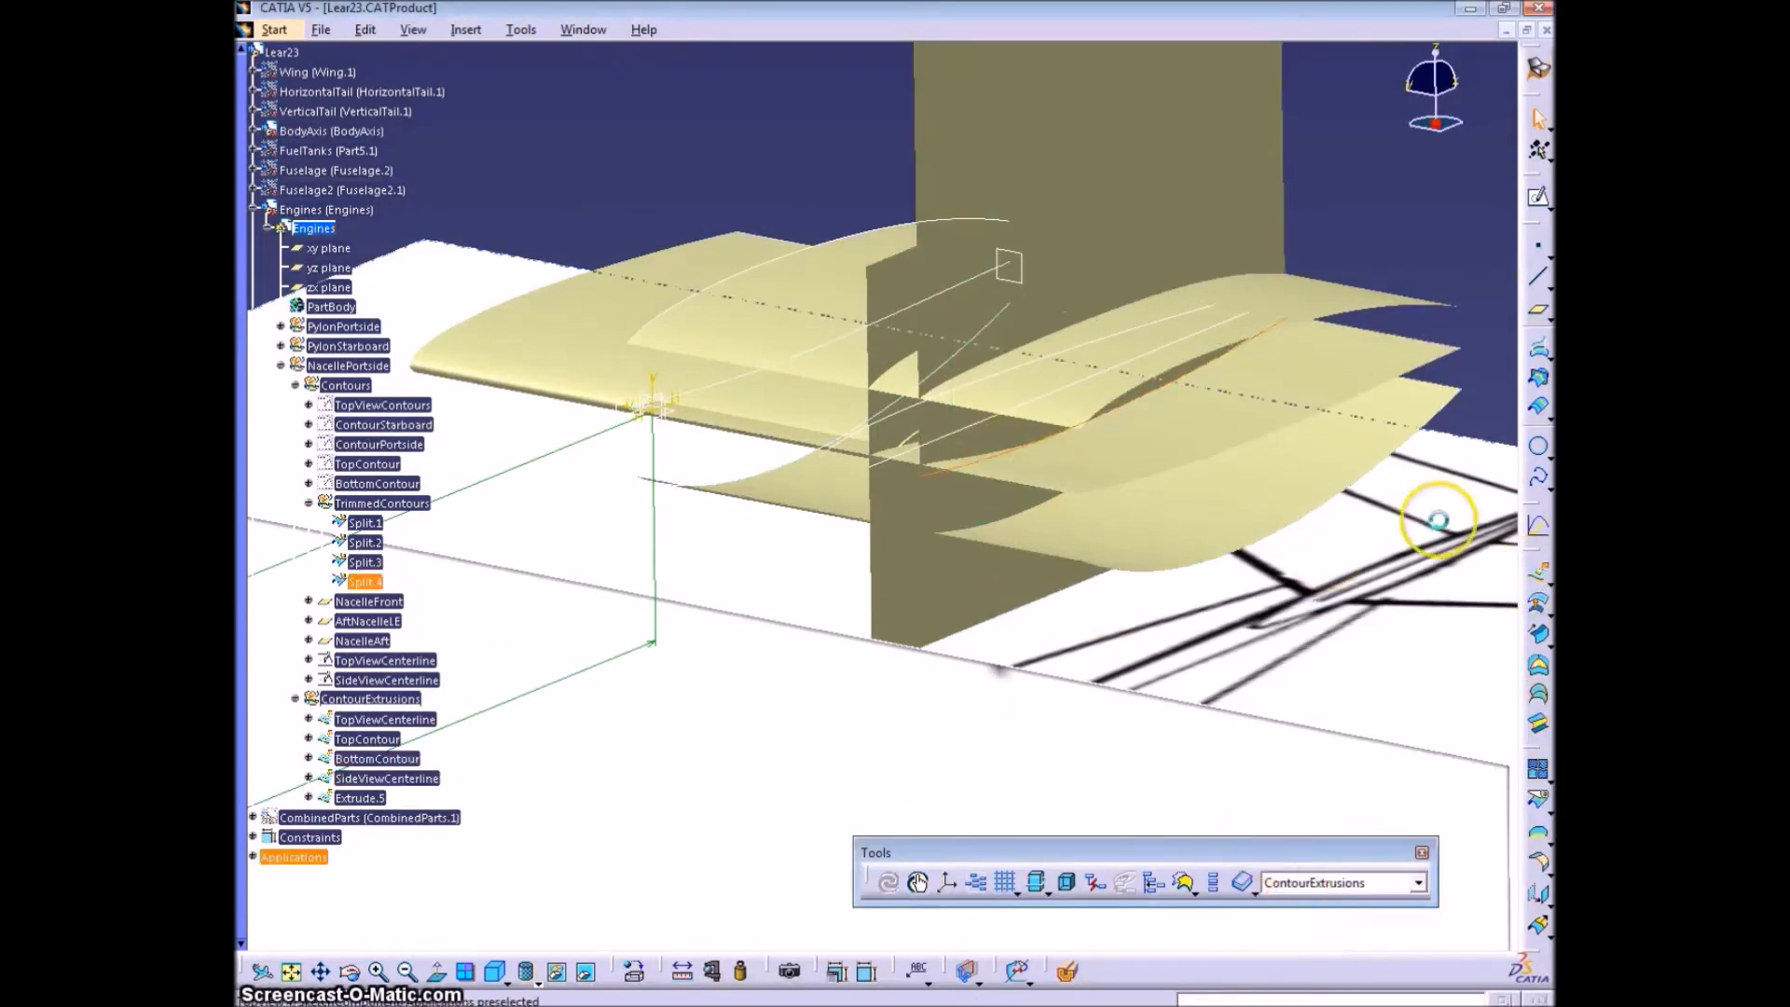
# - Extrude Split.4 again along the Z component, 30 in with mirrored extent, to replace the 80 in surface
pyautogui.click(1538, 576)
pyautogui.moveTo(991, 611); pyautogui.dragTo(1247, 665, button='middle')
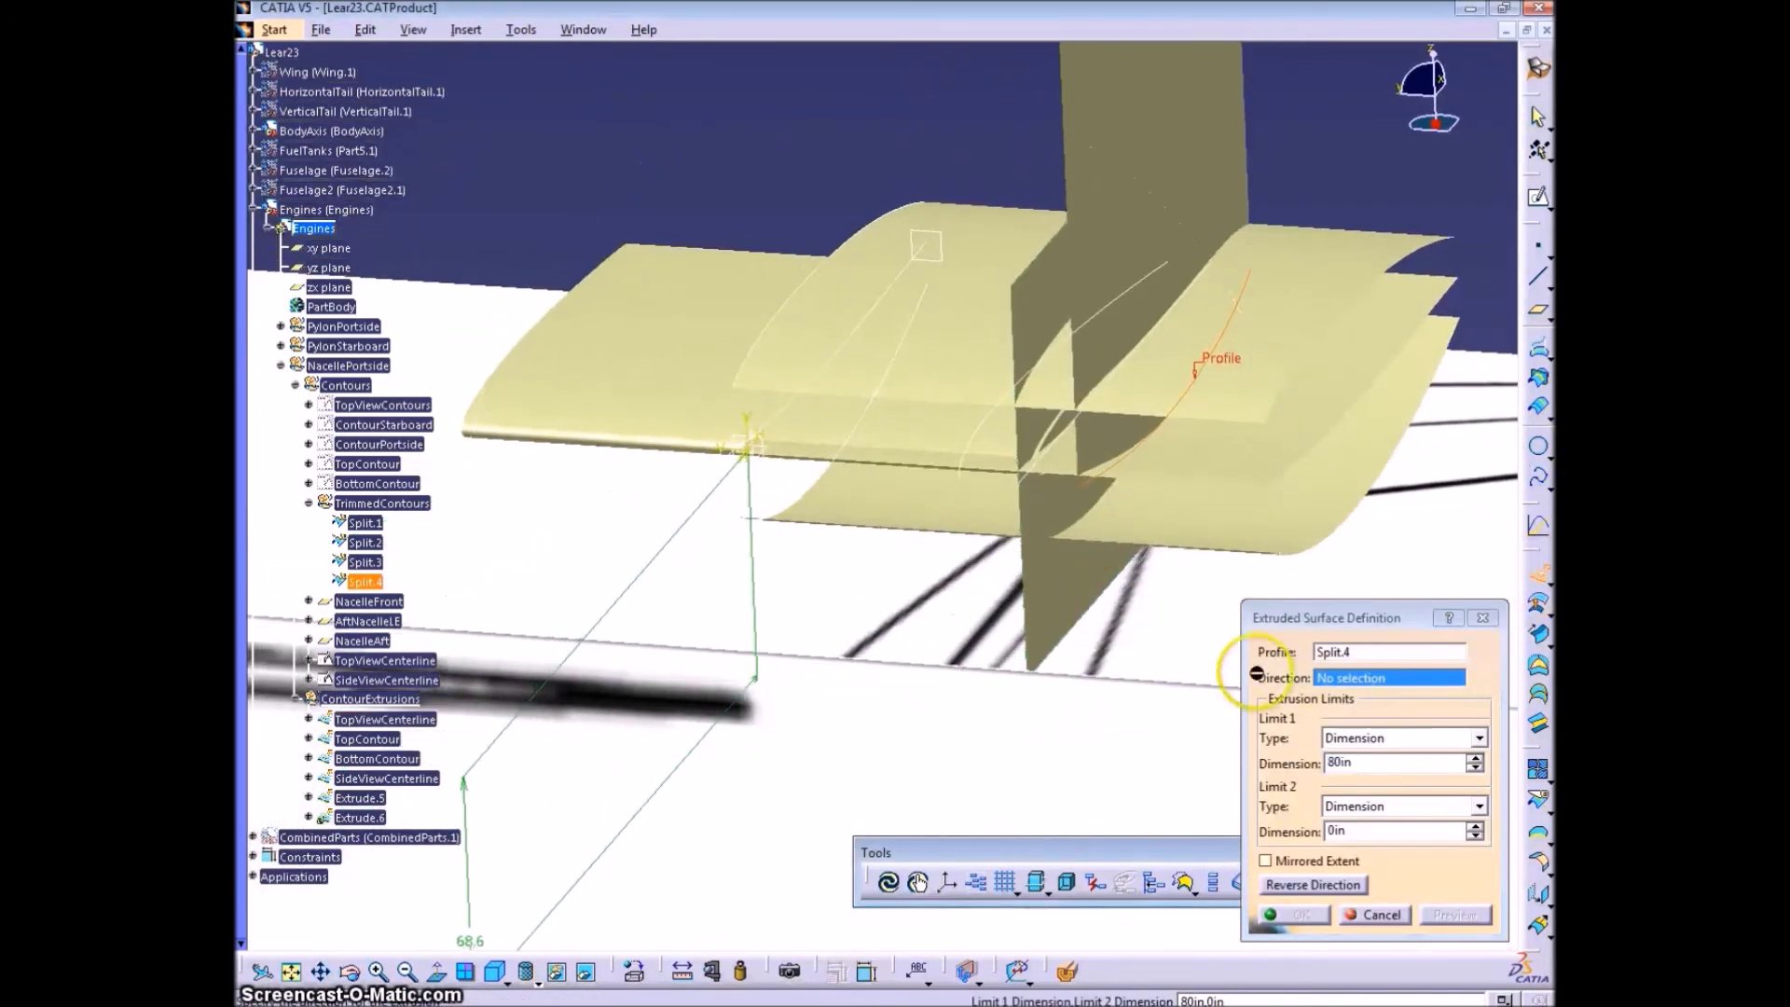
pyautogui.click(1378, 762)
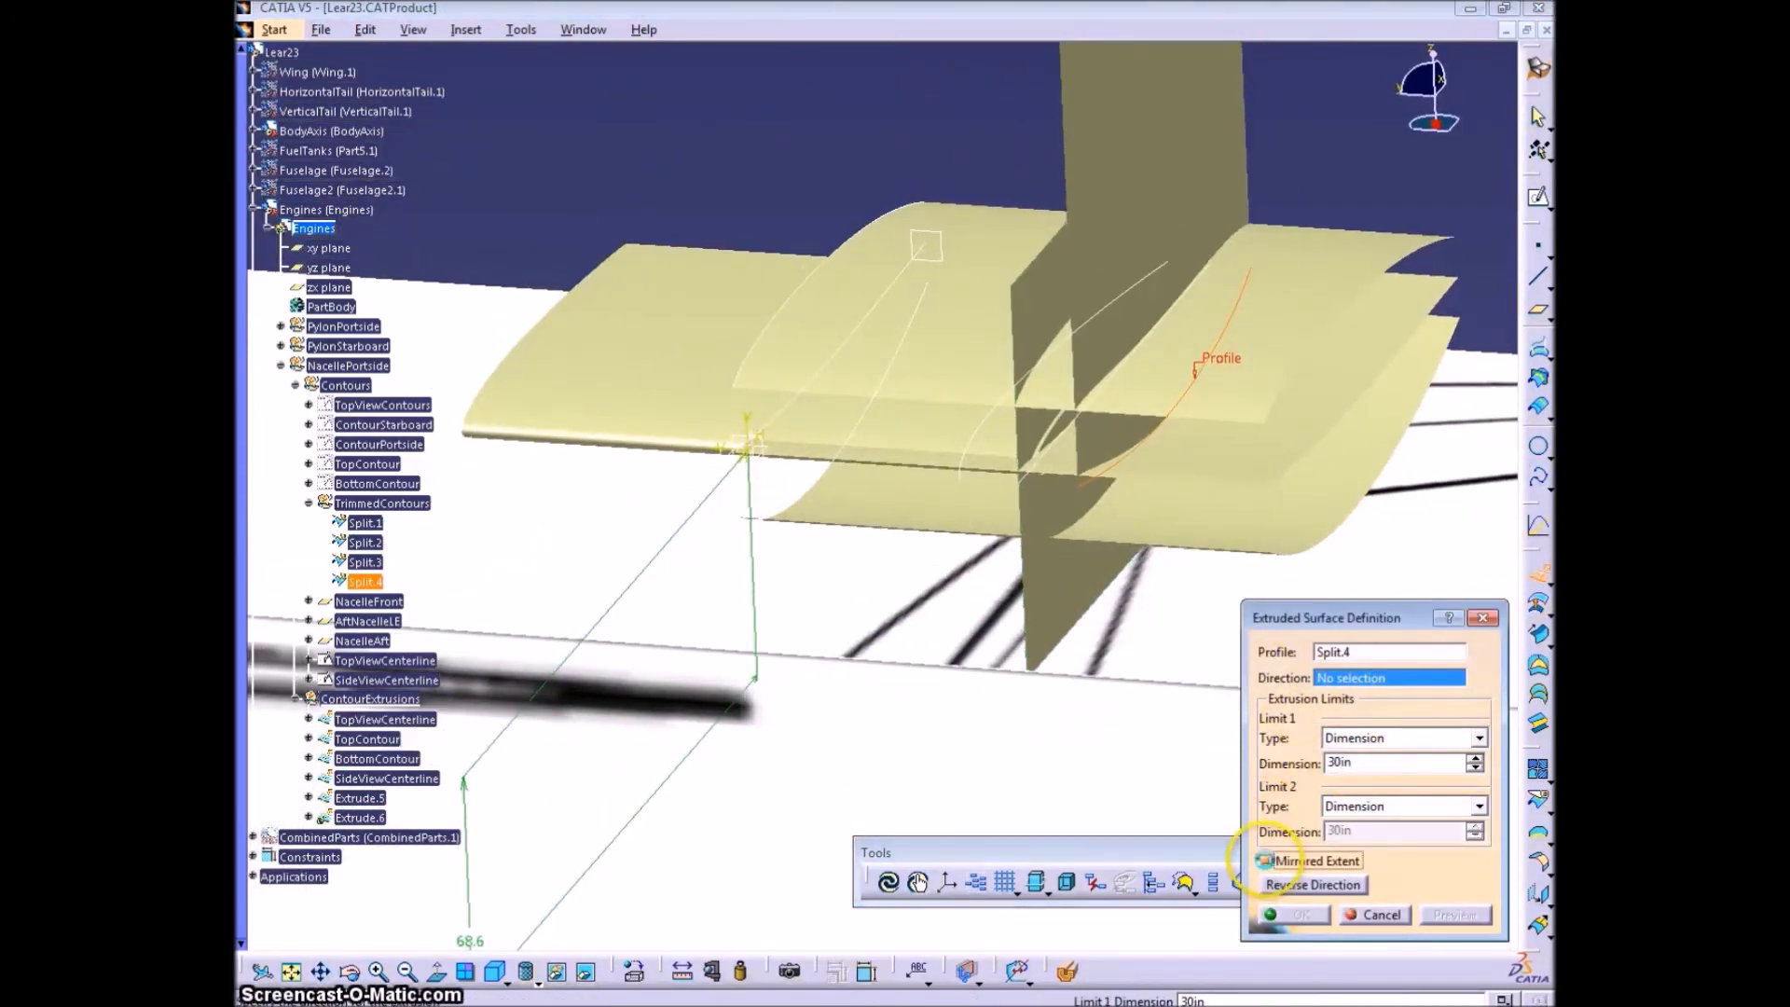
pyautogui.rightClick(1364, 678)
pyautogui.click(1426, 825)
pyautogui.moveTo(1063, 695)
pyautogui.mouseDown(button='middle')
pyautogui.moveTo(1134, 627)
pyautogui.moveTo(1081, 704)
pyautogui.mouseUp(button='middle')
pyautogui.click(1382, 915)
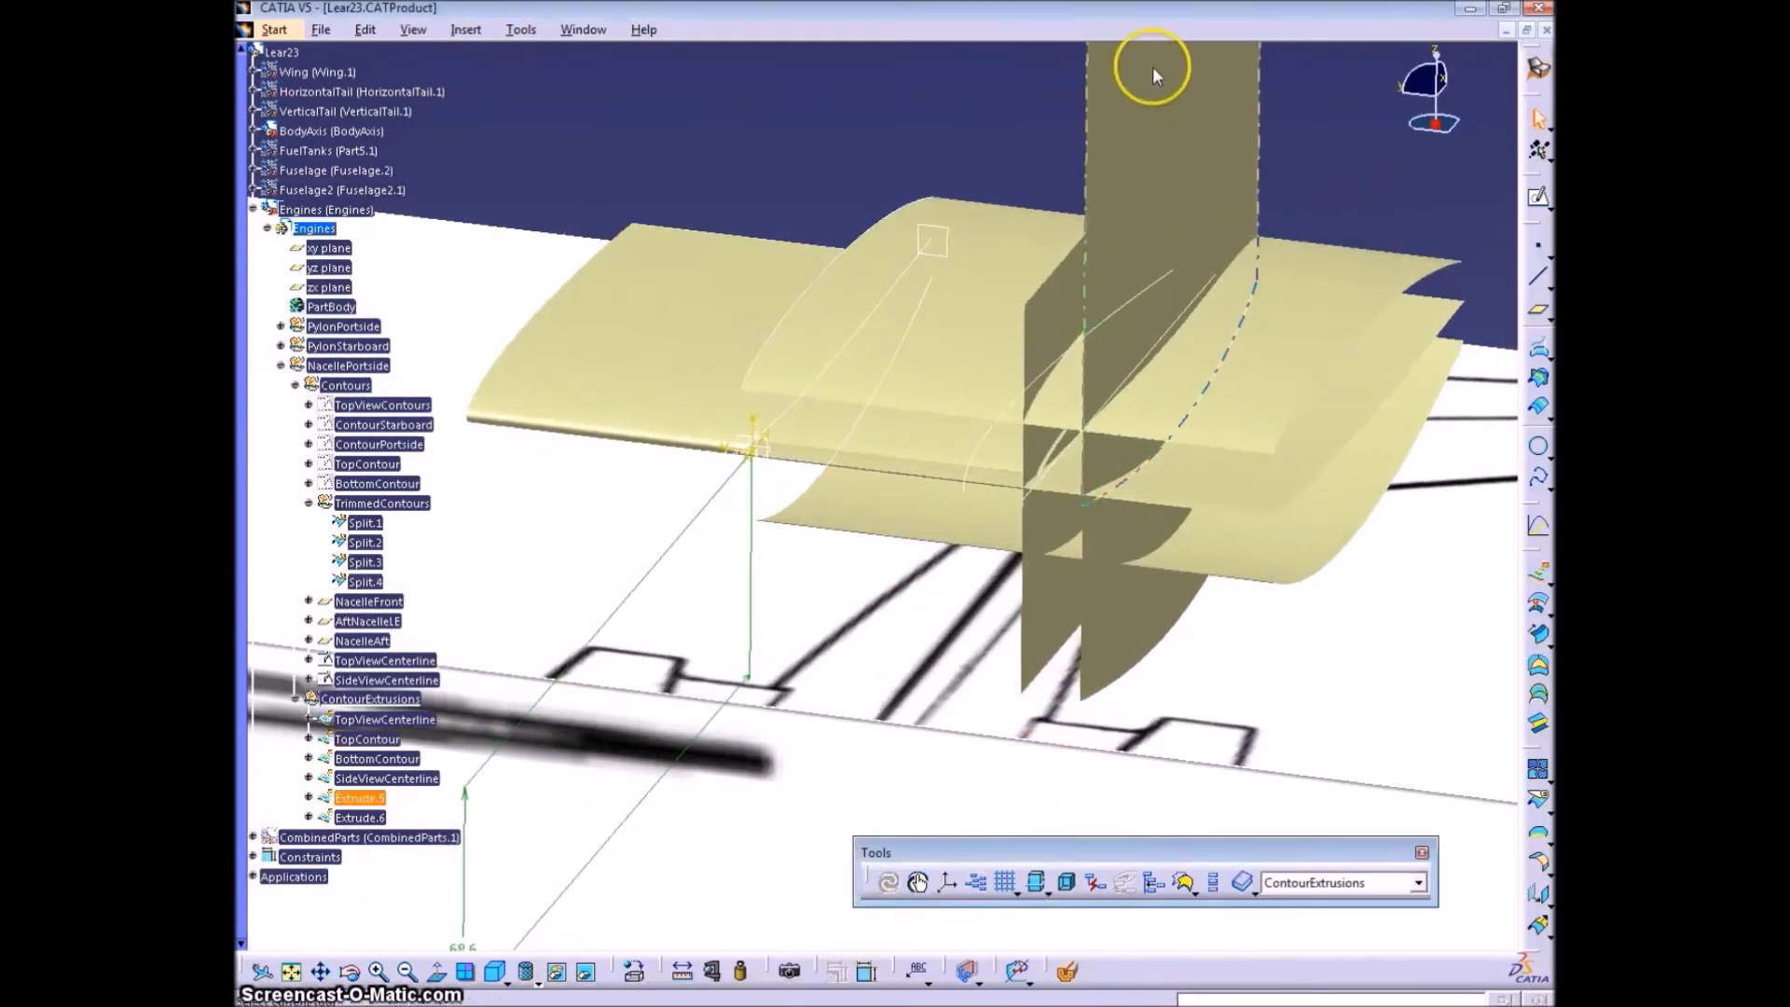
# - Extrude the trimmed contour Split.3 along the Z component with both limits at 30 in
pyautogui.moveTo(1149, 235)
pyautogui.mouseDown(button='middle')
pyautogui.moveTo(1098, 399)
pyautogui.moveTo(1047, 459)
pyautogui.mouseUp(button='middle')
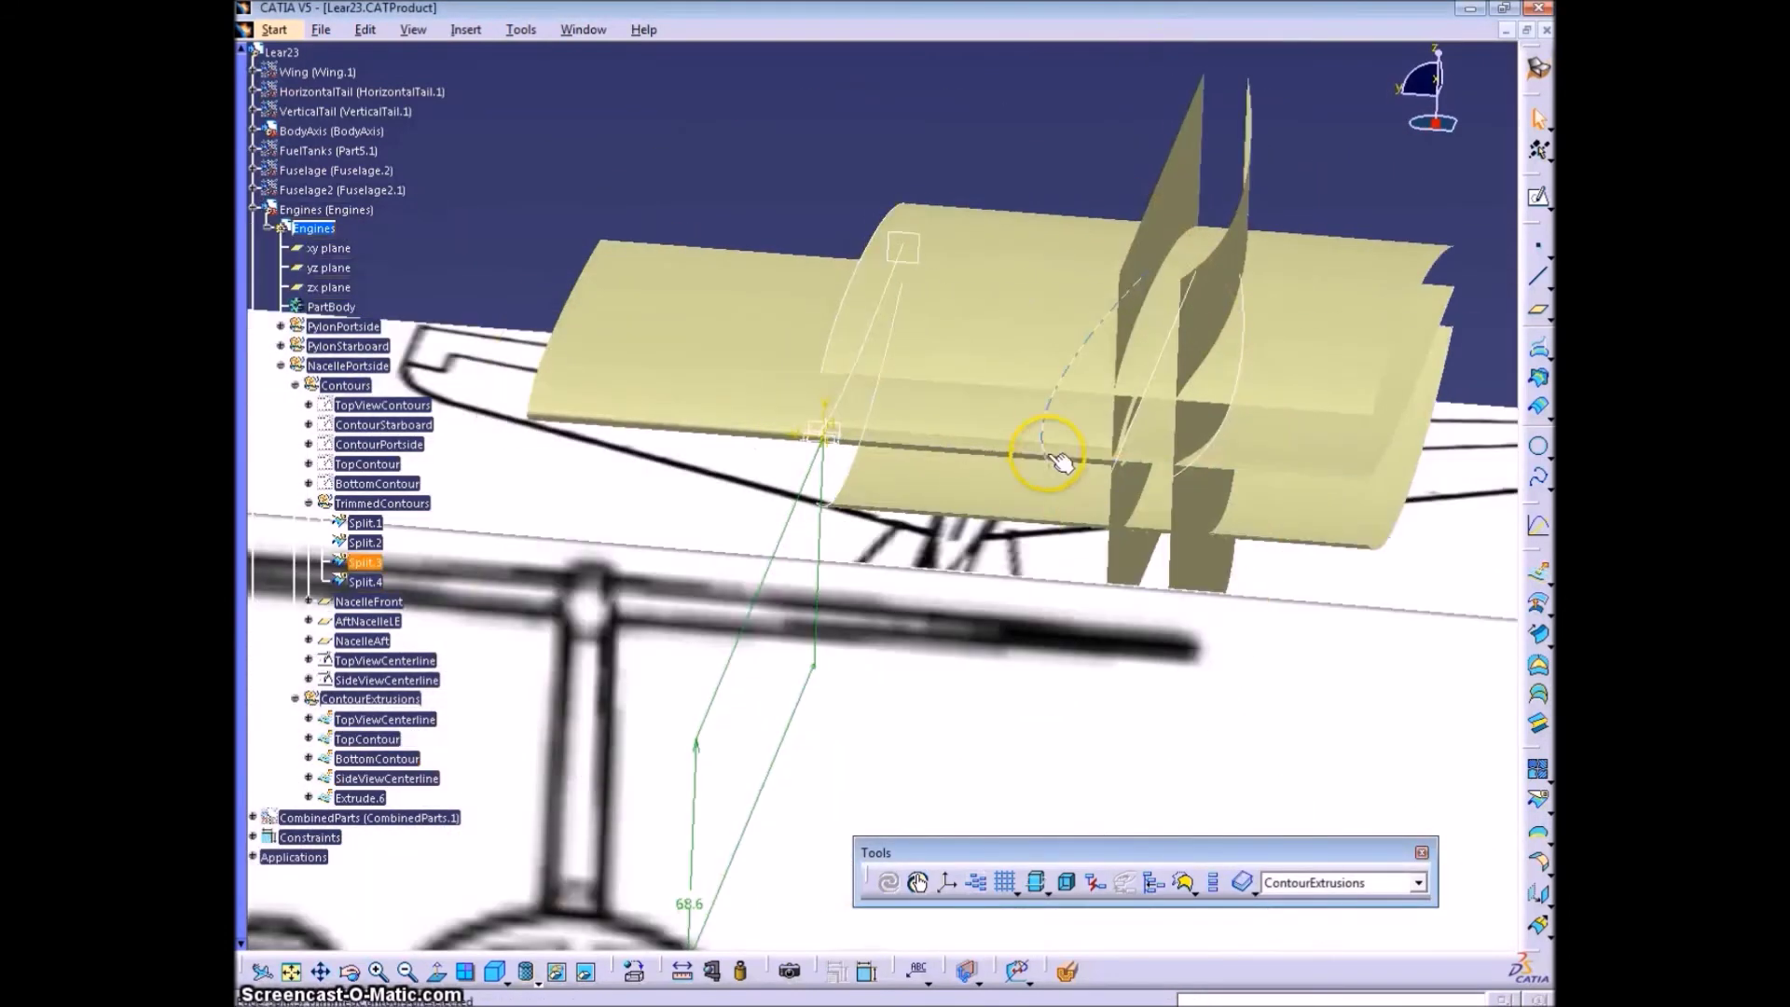
pyautogui.click(1538, 570)
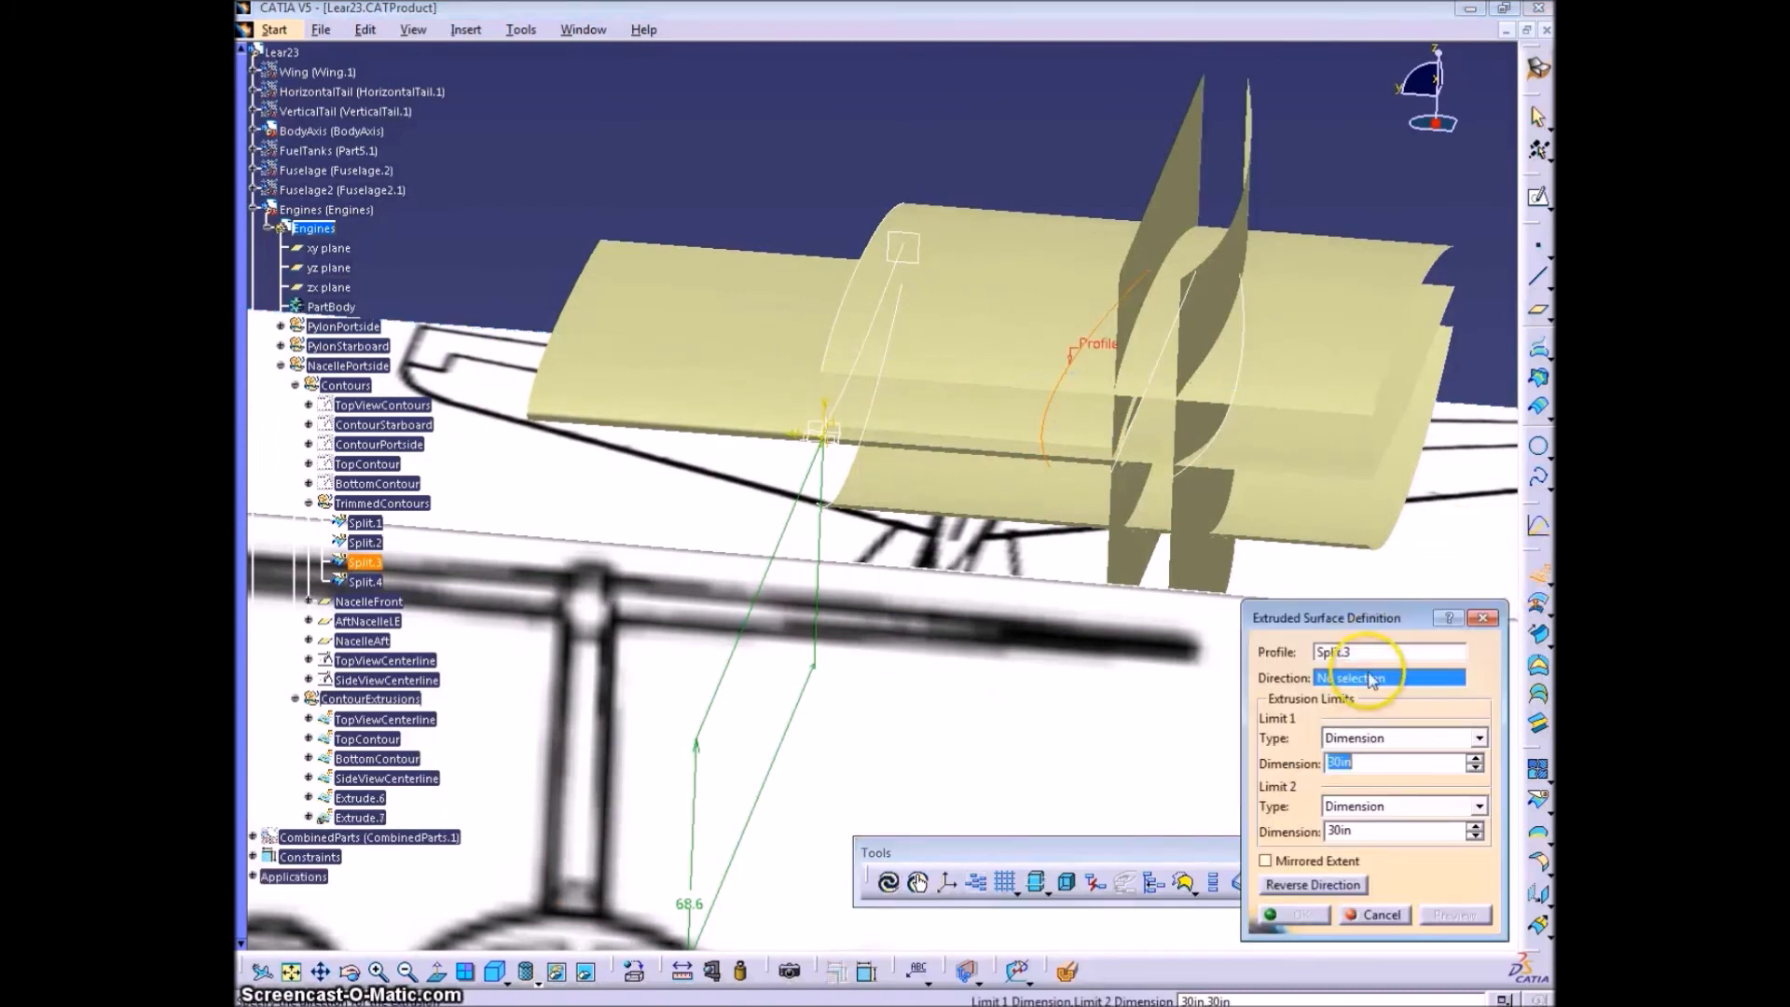
pyautogui.rightClick(1378, 690)
pyautogui.click(1417, 831)
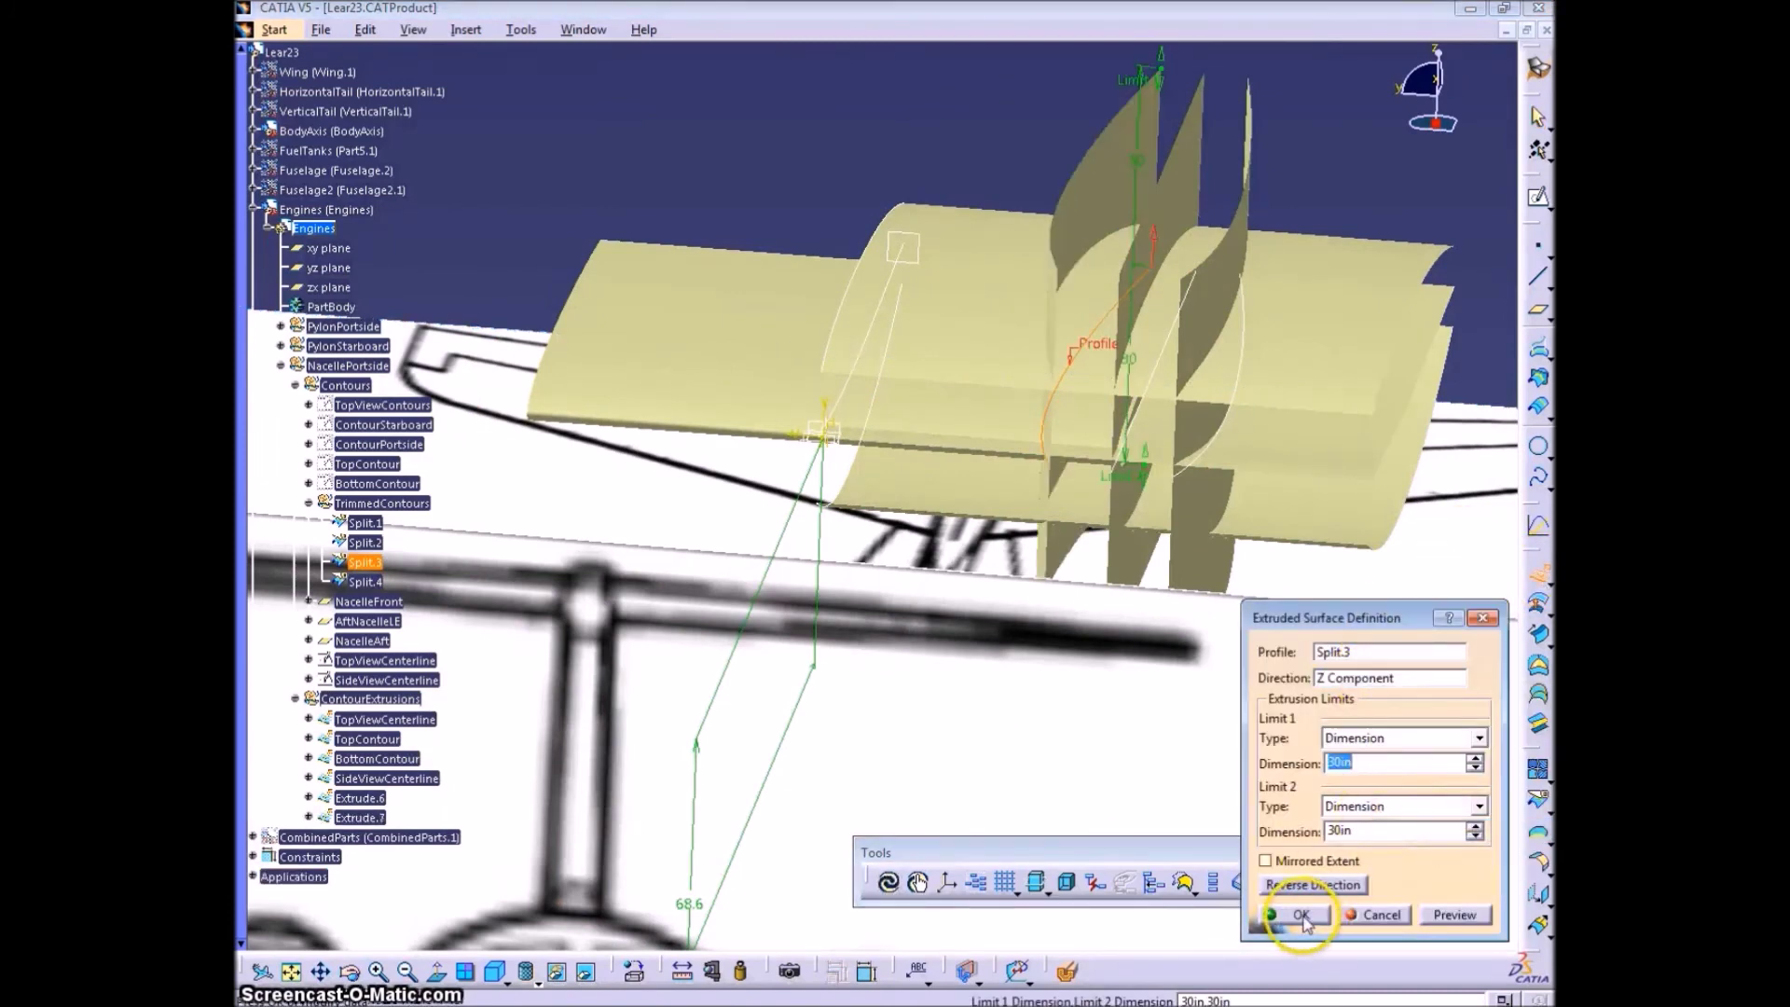
pyautogui.click(1301, 916)
# - Rename Extrude.6 as PortsideContour and Extrude.7 as StarboardContour
pyautogui.click(361, 799)
pyautogui.hotkey('alt', 'Return')
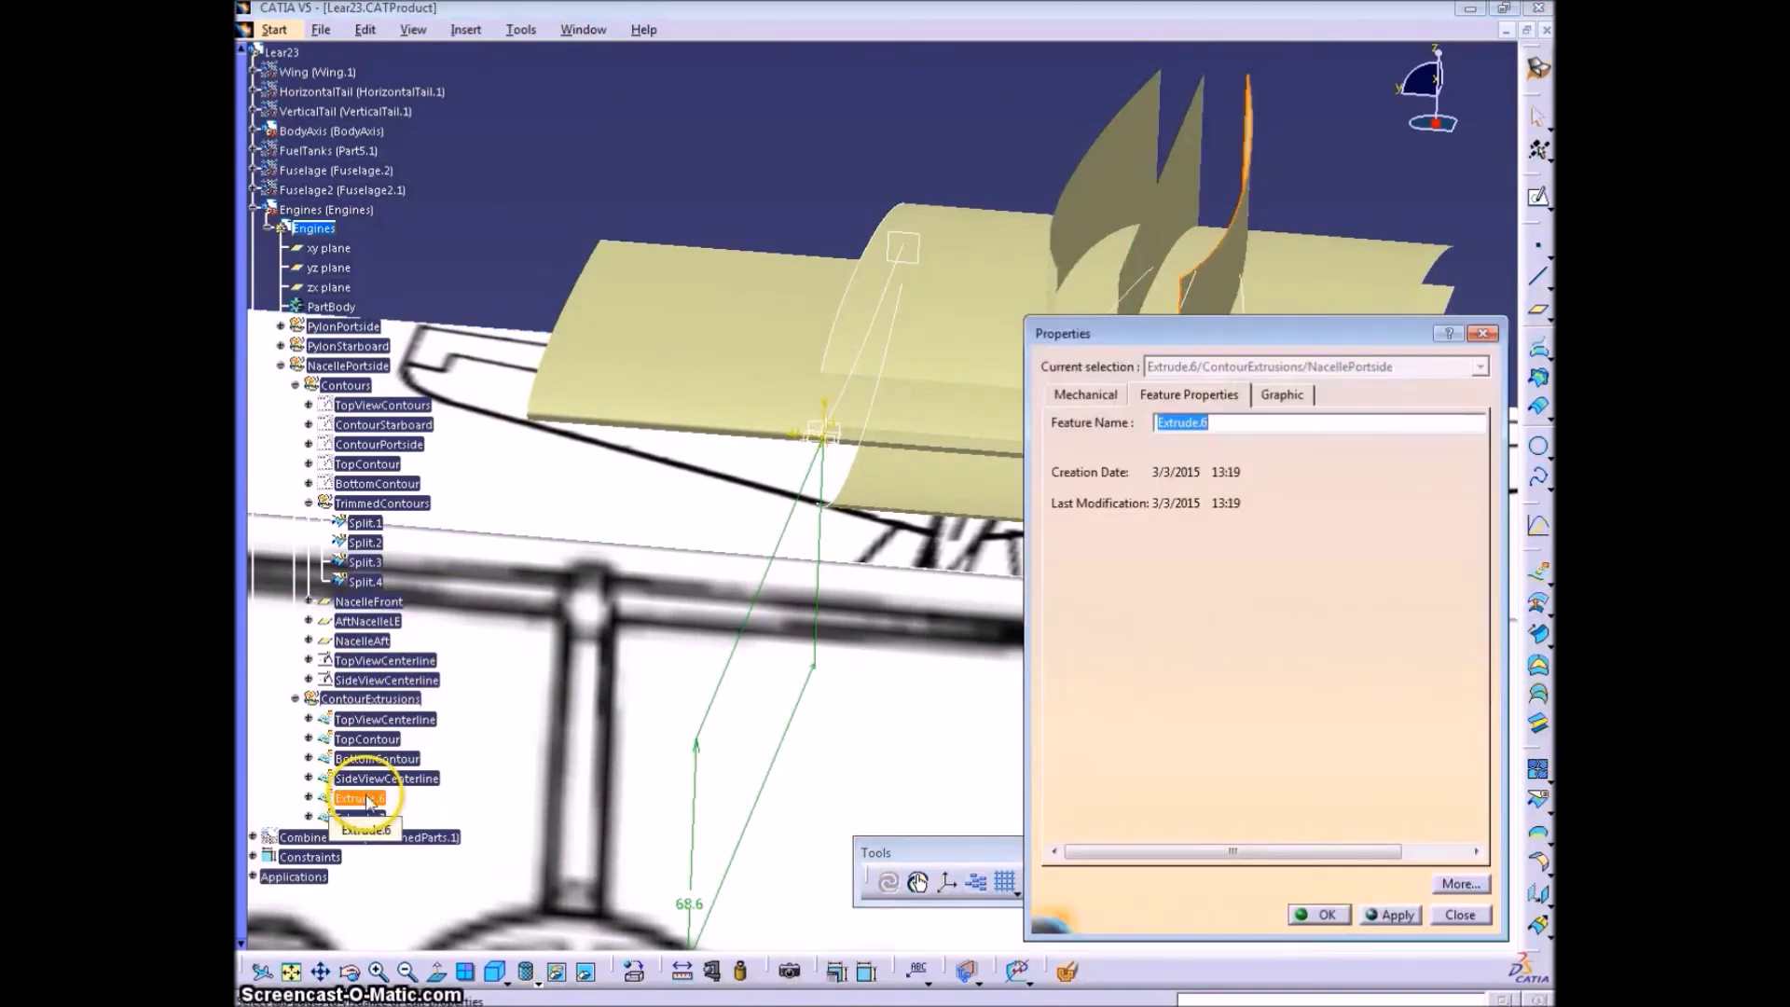
pyautogui.press('Return')
pyautogui.click(362, 817)
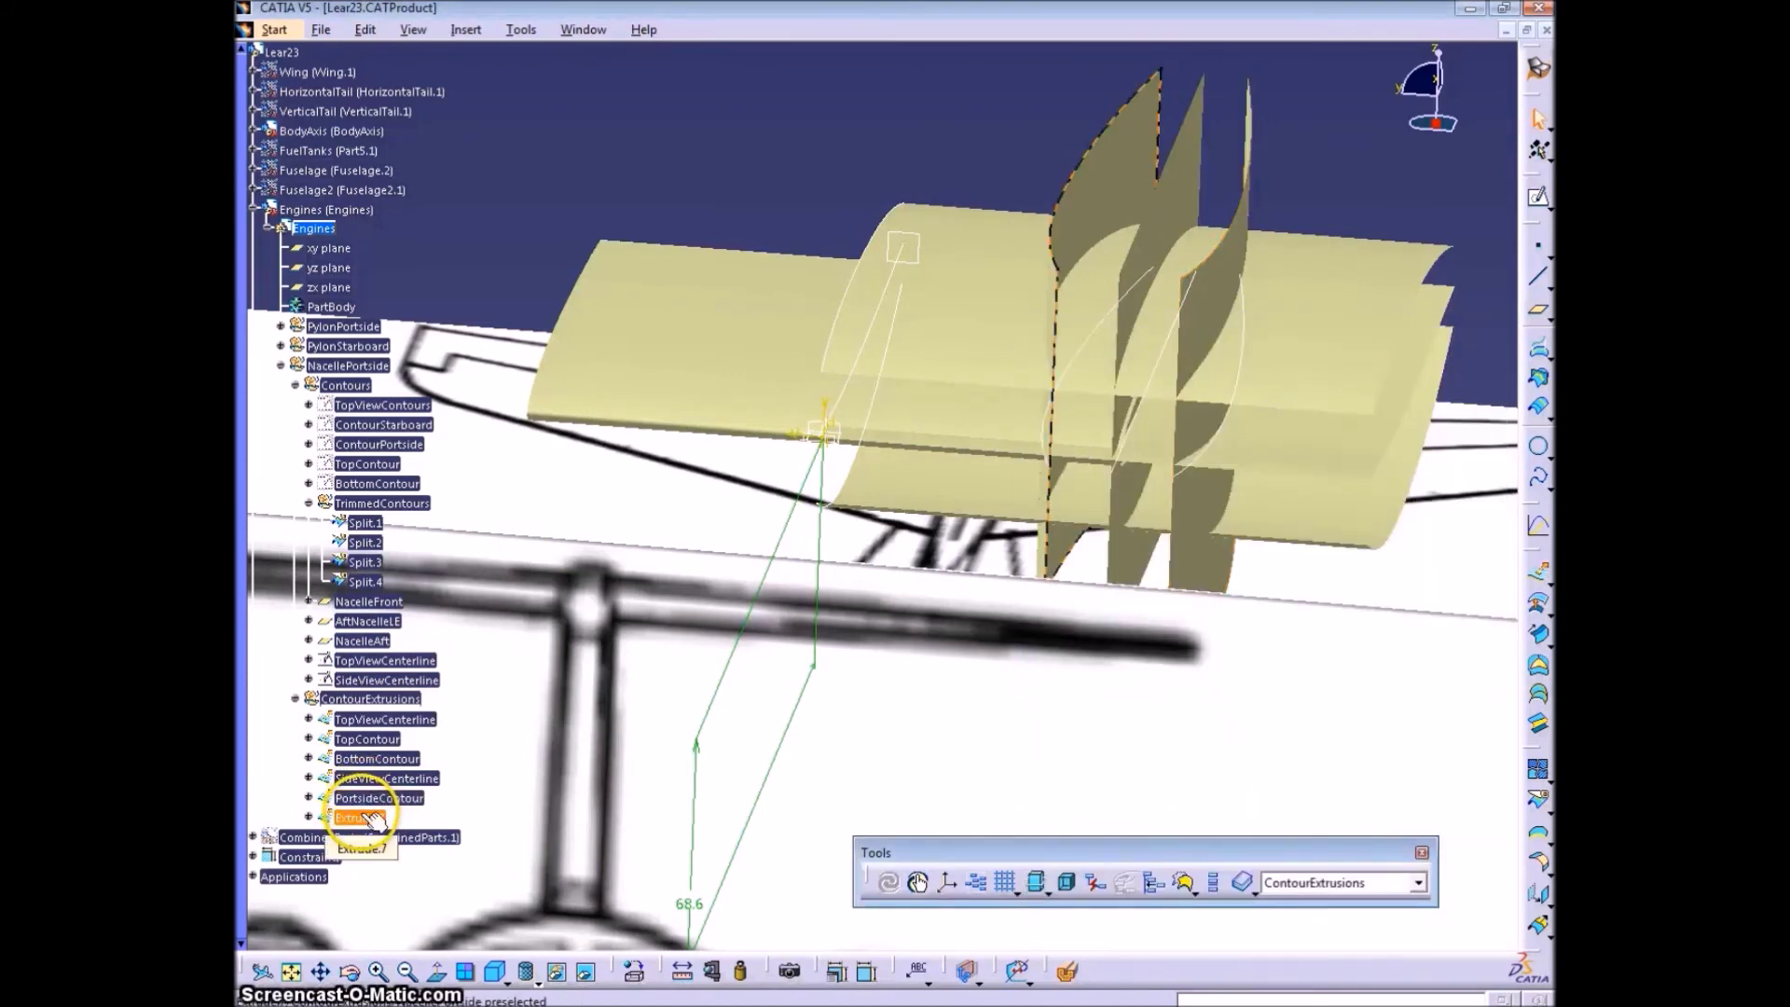
pyautogui.hotkey('alt', 'Return')
pyautogui.write('StarboardContour')
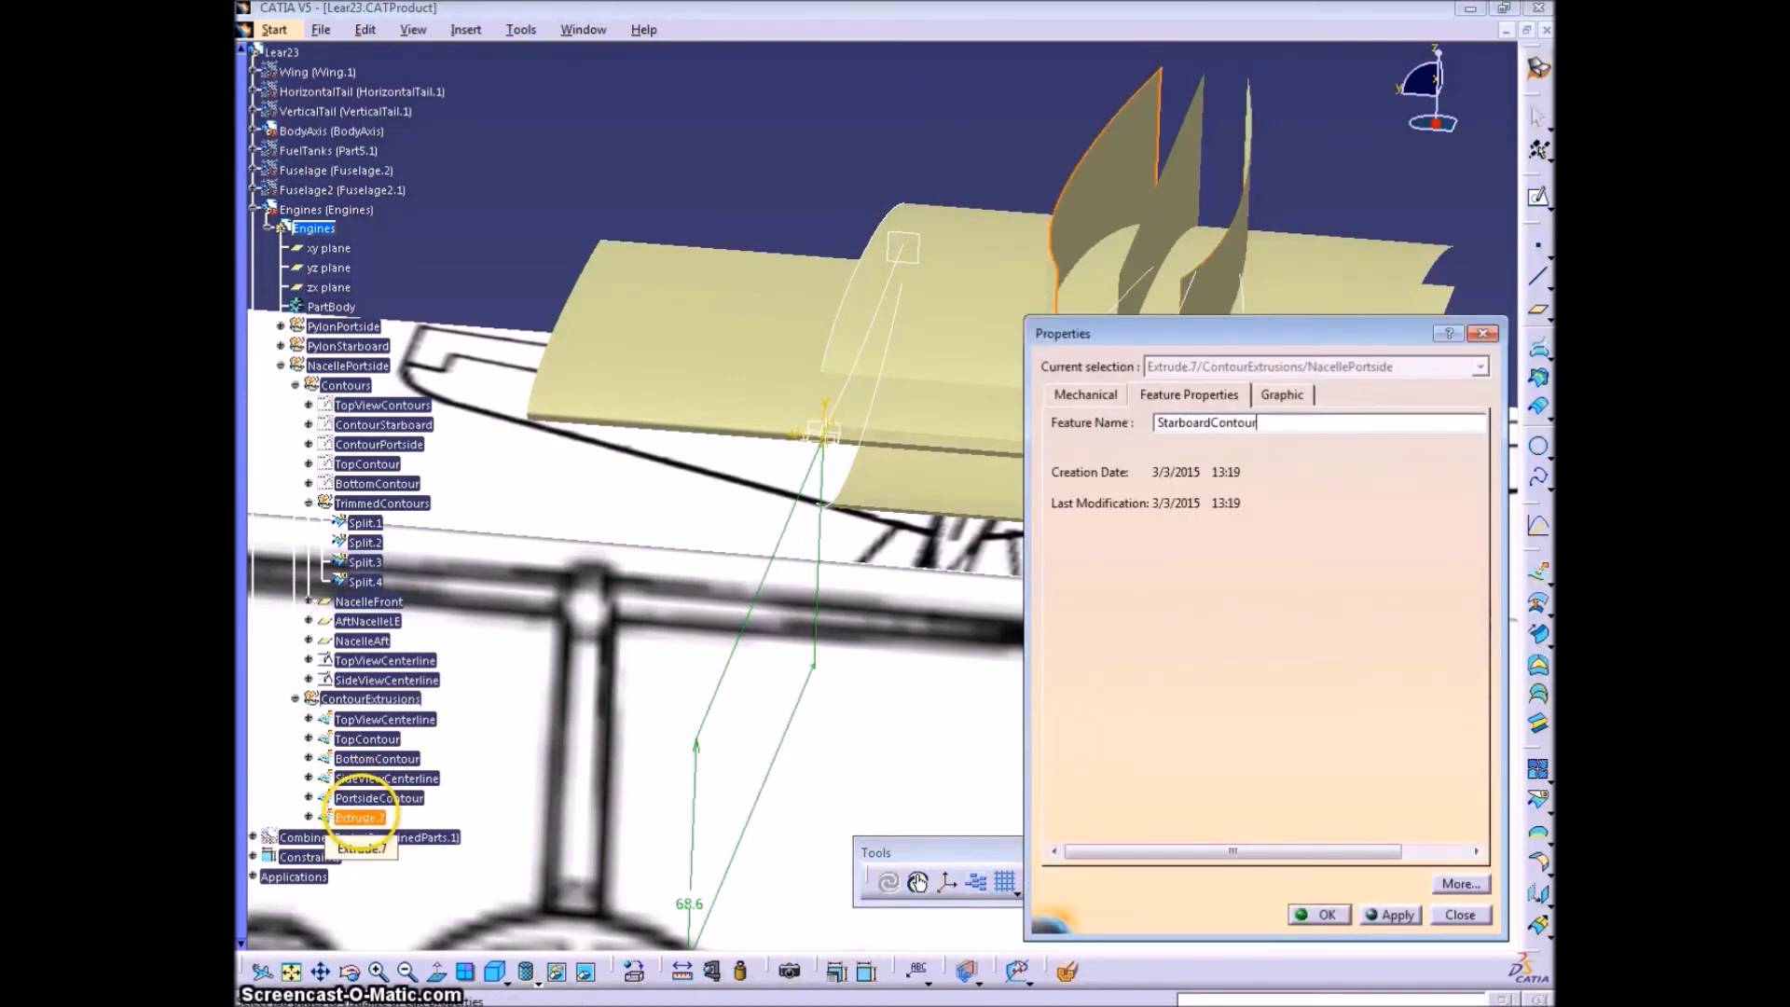
pyautogui.press('Return')
# - Hide the TopViewCenterline and SideViewCenterline sketches and the trimmed contours Split.1 through Split.4
pyautogui.moveTo(1190, 447); pyautogui.dragTo(1133, 485, button='middle')
pyautogui.click(371, 660)
pyautogui.keyDown('ctrl'); pyautogui.click(373, 680); pyautogui.keyUp('ctrl')
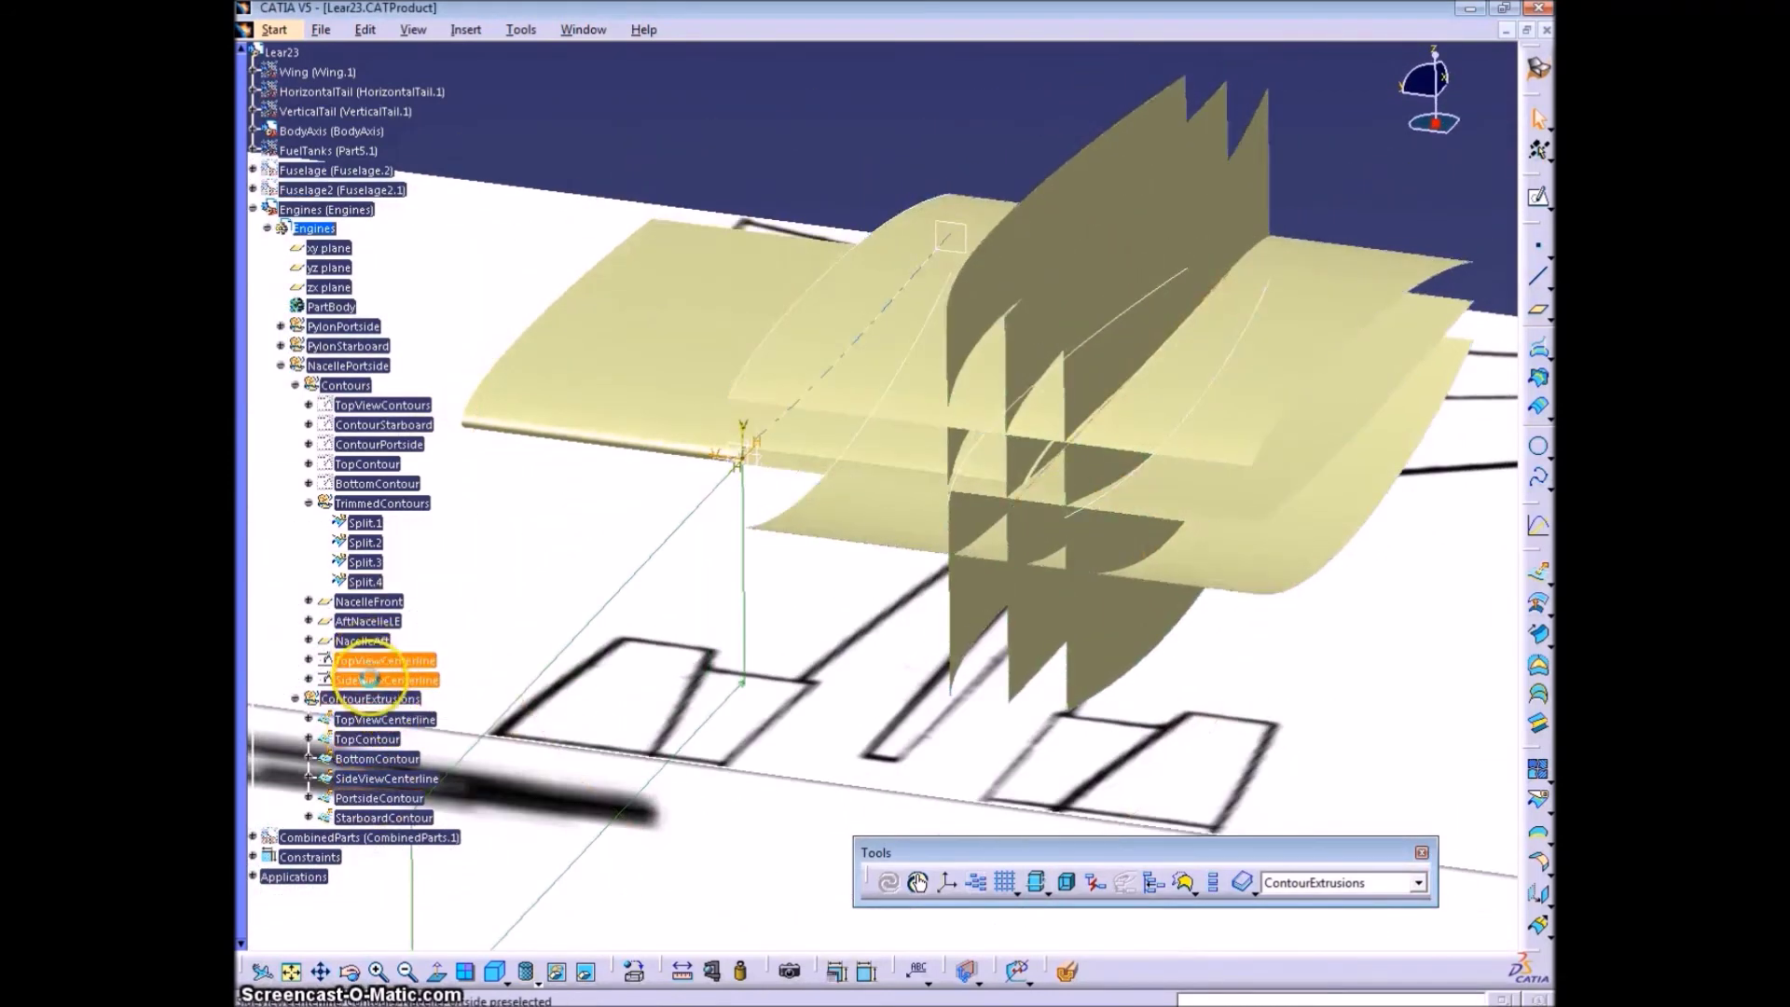
pyautogui.rightClick(372, 683)
pyautogui.click(448, 320)
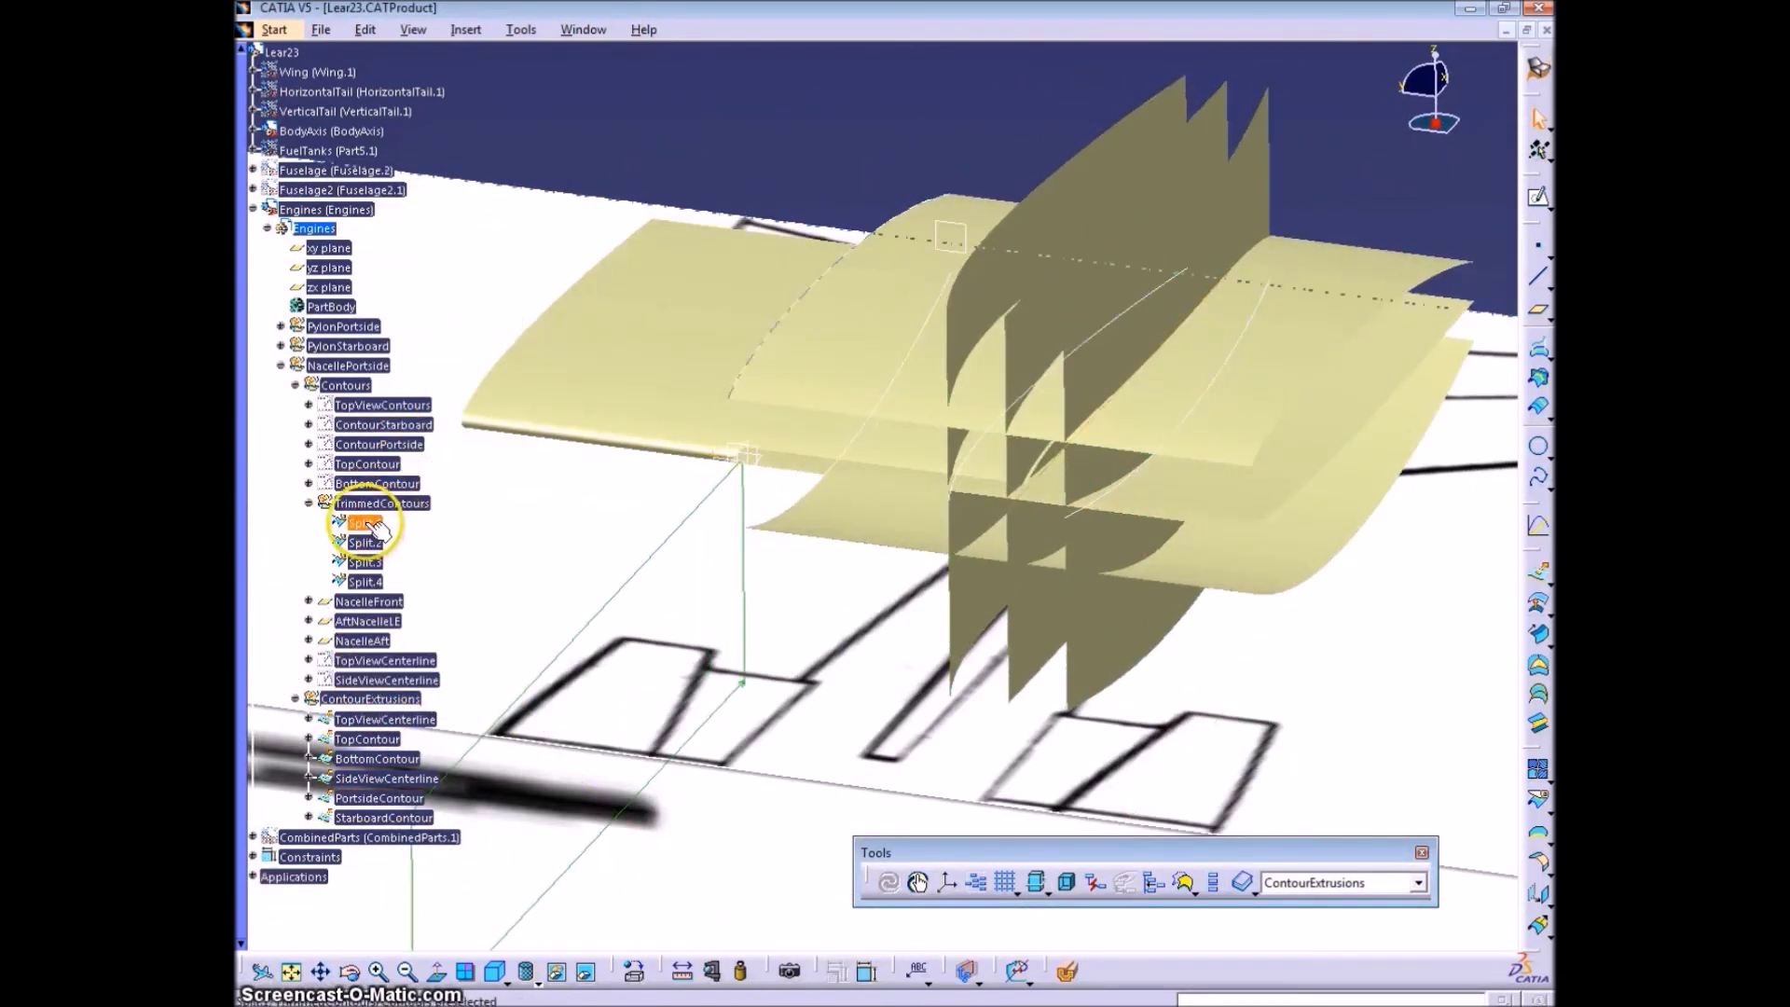
pyautogui.keyDown('shift'); pyautogui.click(366, 583); pyautogui.keyUp('shift')
pyautogui.rightClick(369, 585)
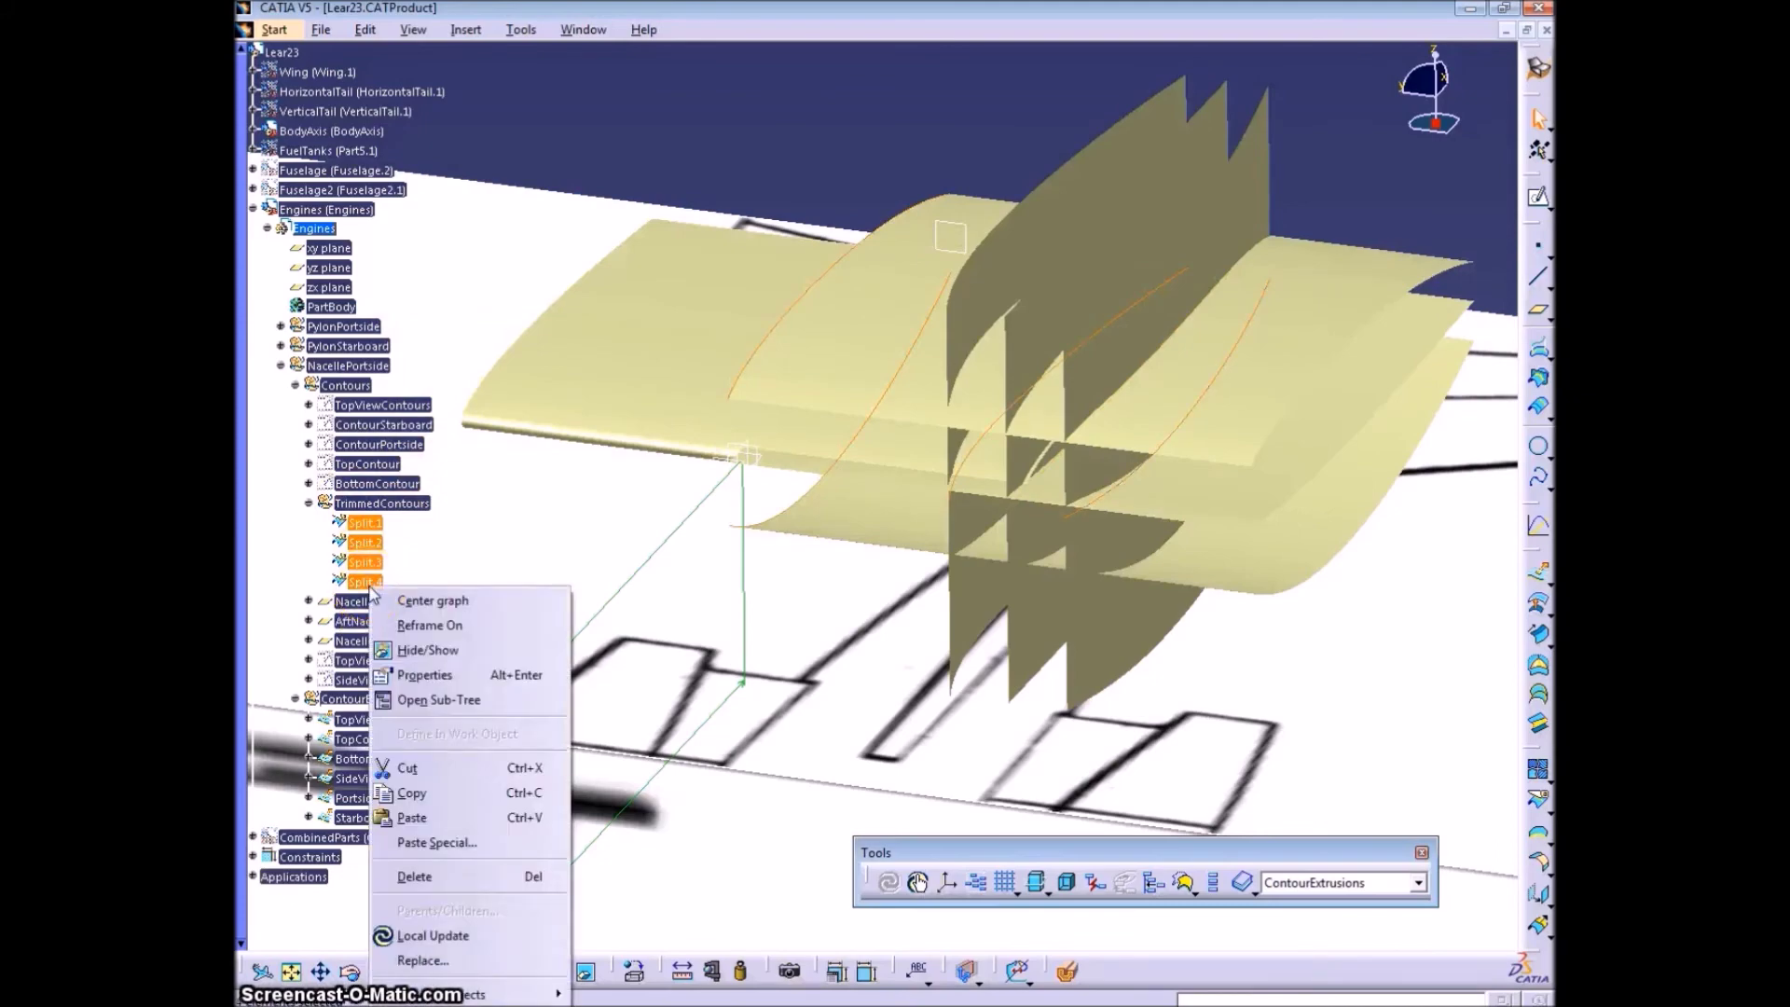
pyautogui.click(438, 650)
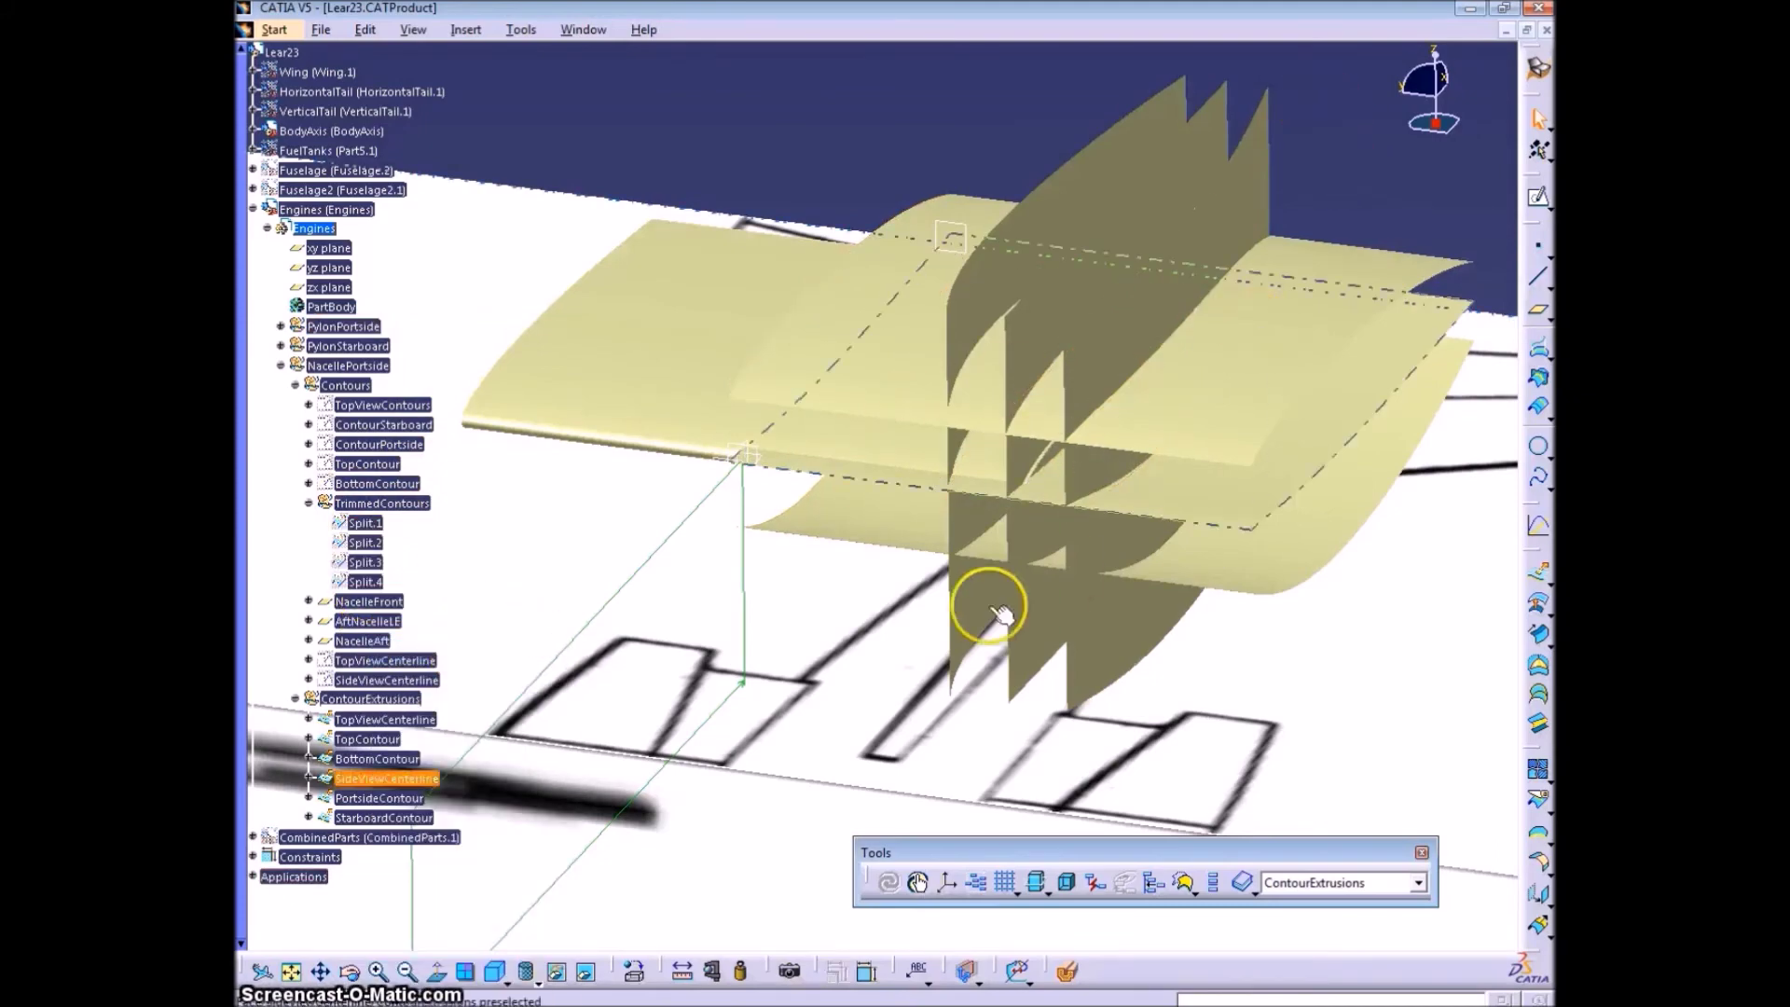
# - Collapse the Contours and ContourExtrusions branches and insert a geometrical set named Intersections under NacellePortside
pyautogui.moveTo(997, 613); pyautogui.dragTo(835, 519, button='middle')
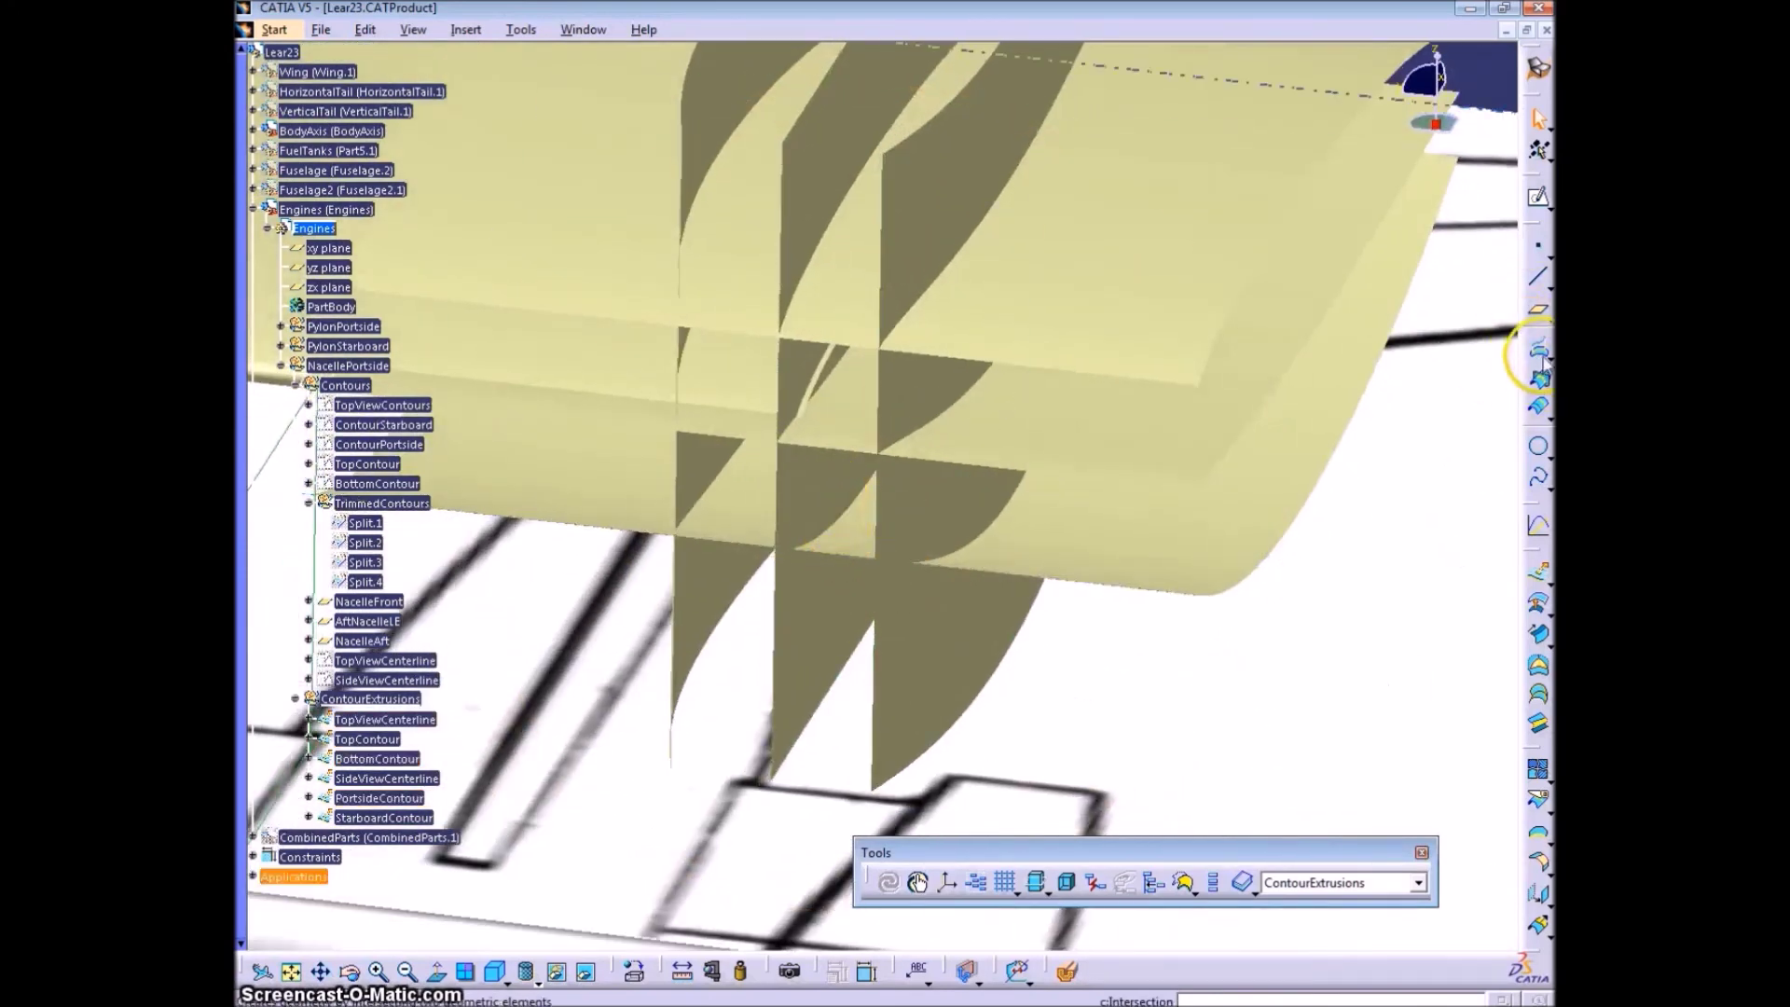
pyautogui.click(295, 698)
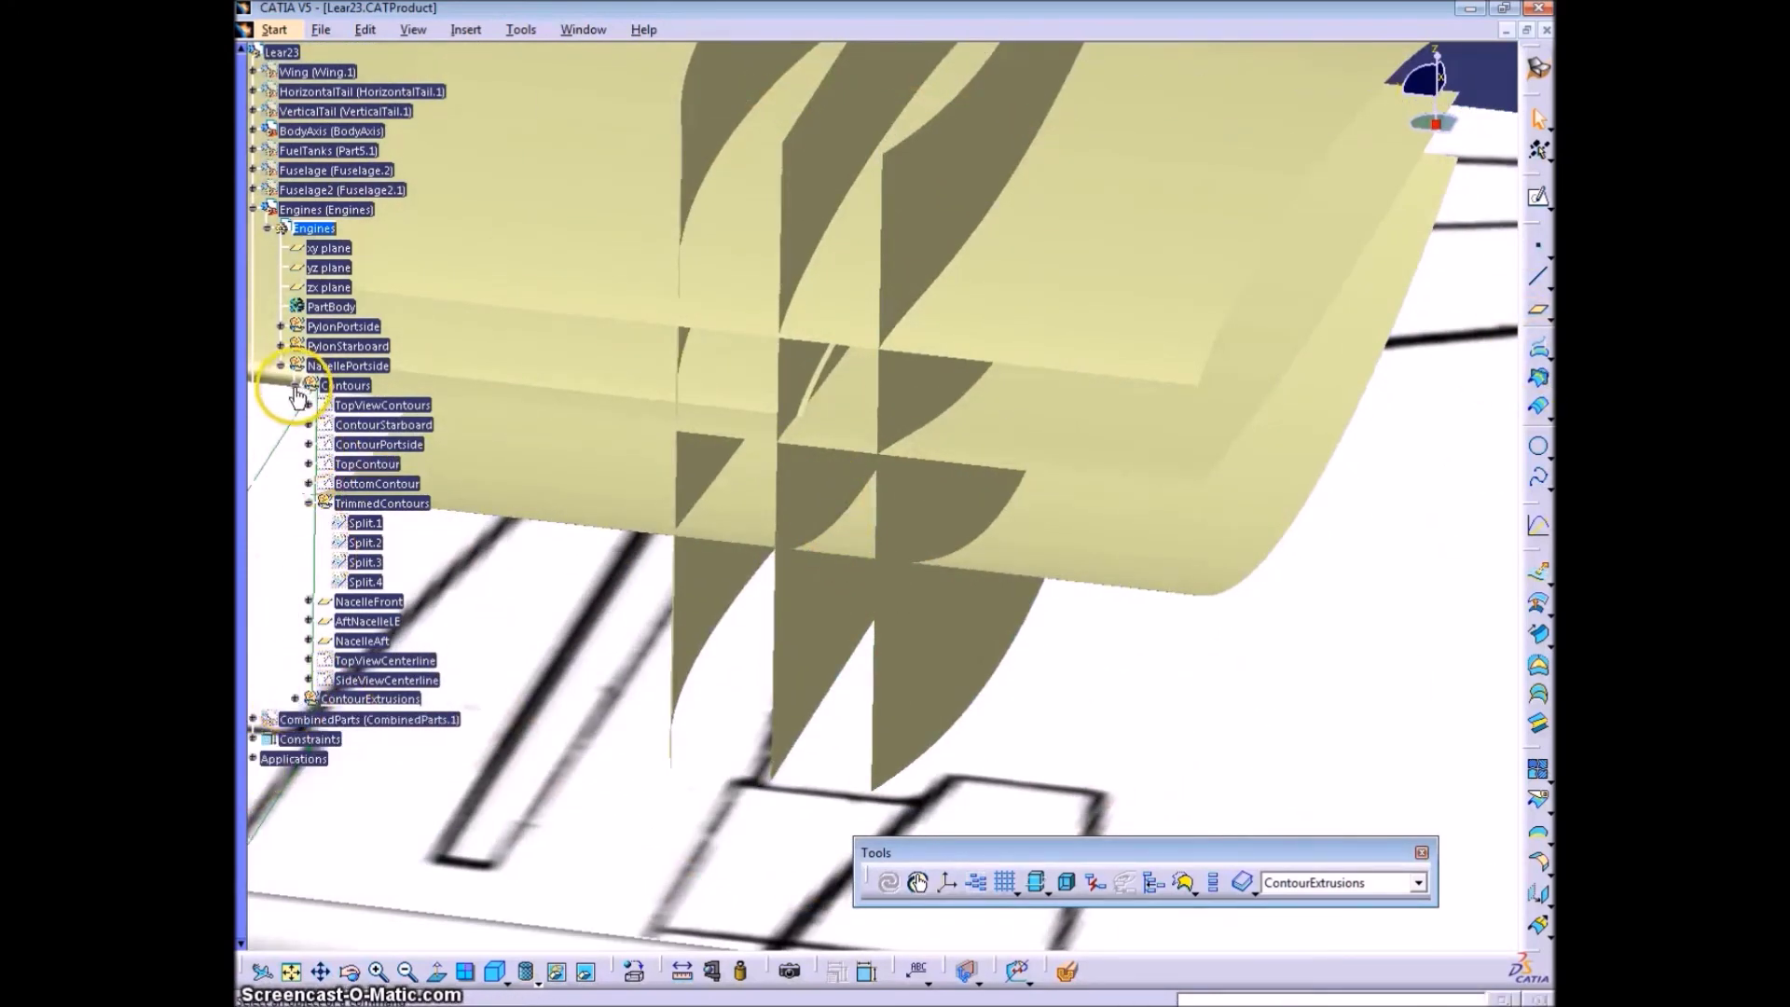
pyautogui.click(294, 385)
pyautogui.click(465, 29)
pyautogui.click(519, 123)
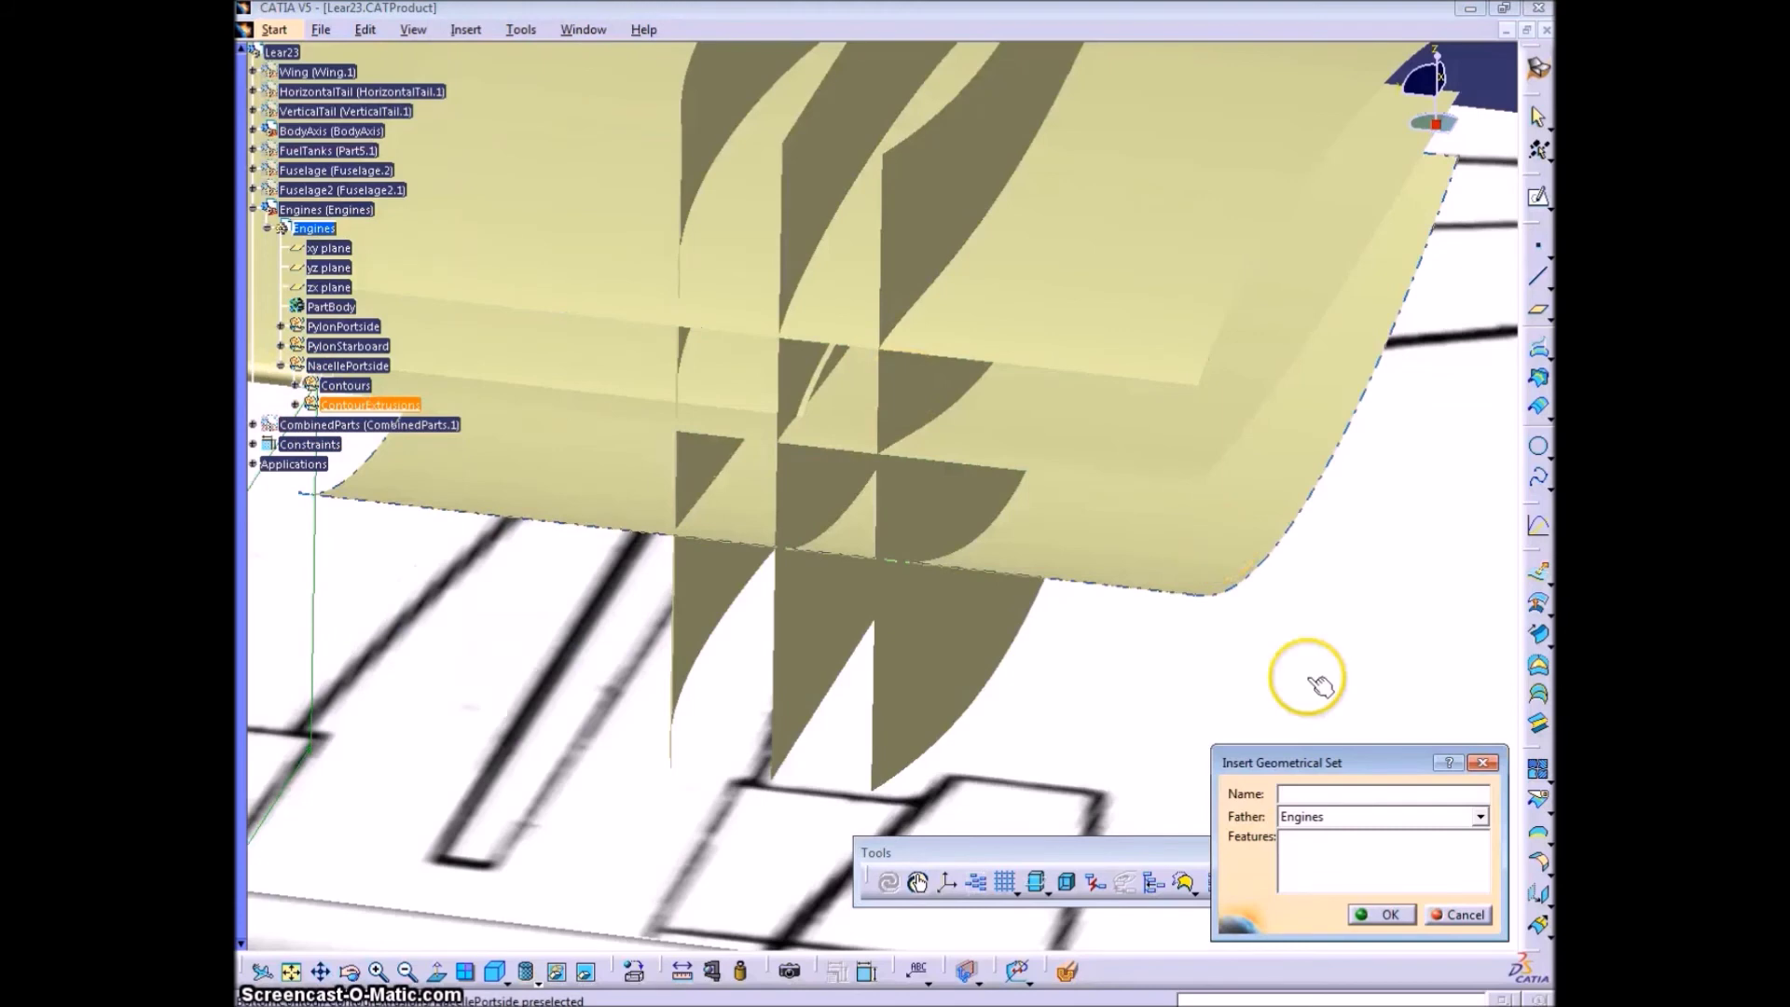
pyautogui.click(1479, 817)
pyautogui.click(1366, 893)
pyautogui.click(1345, 793)
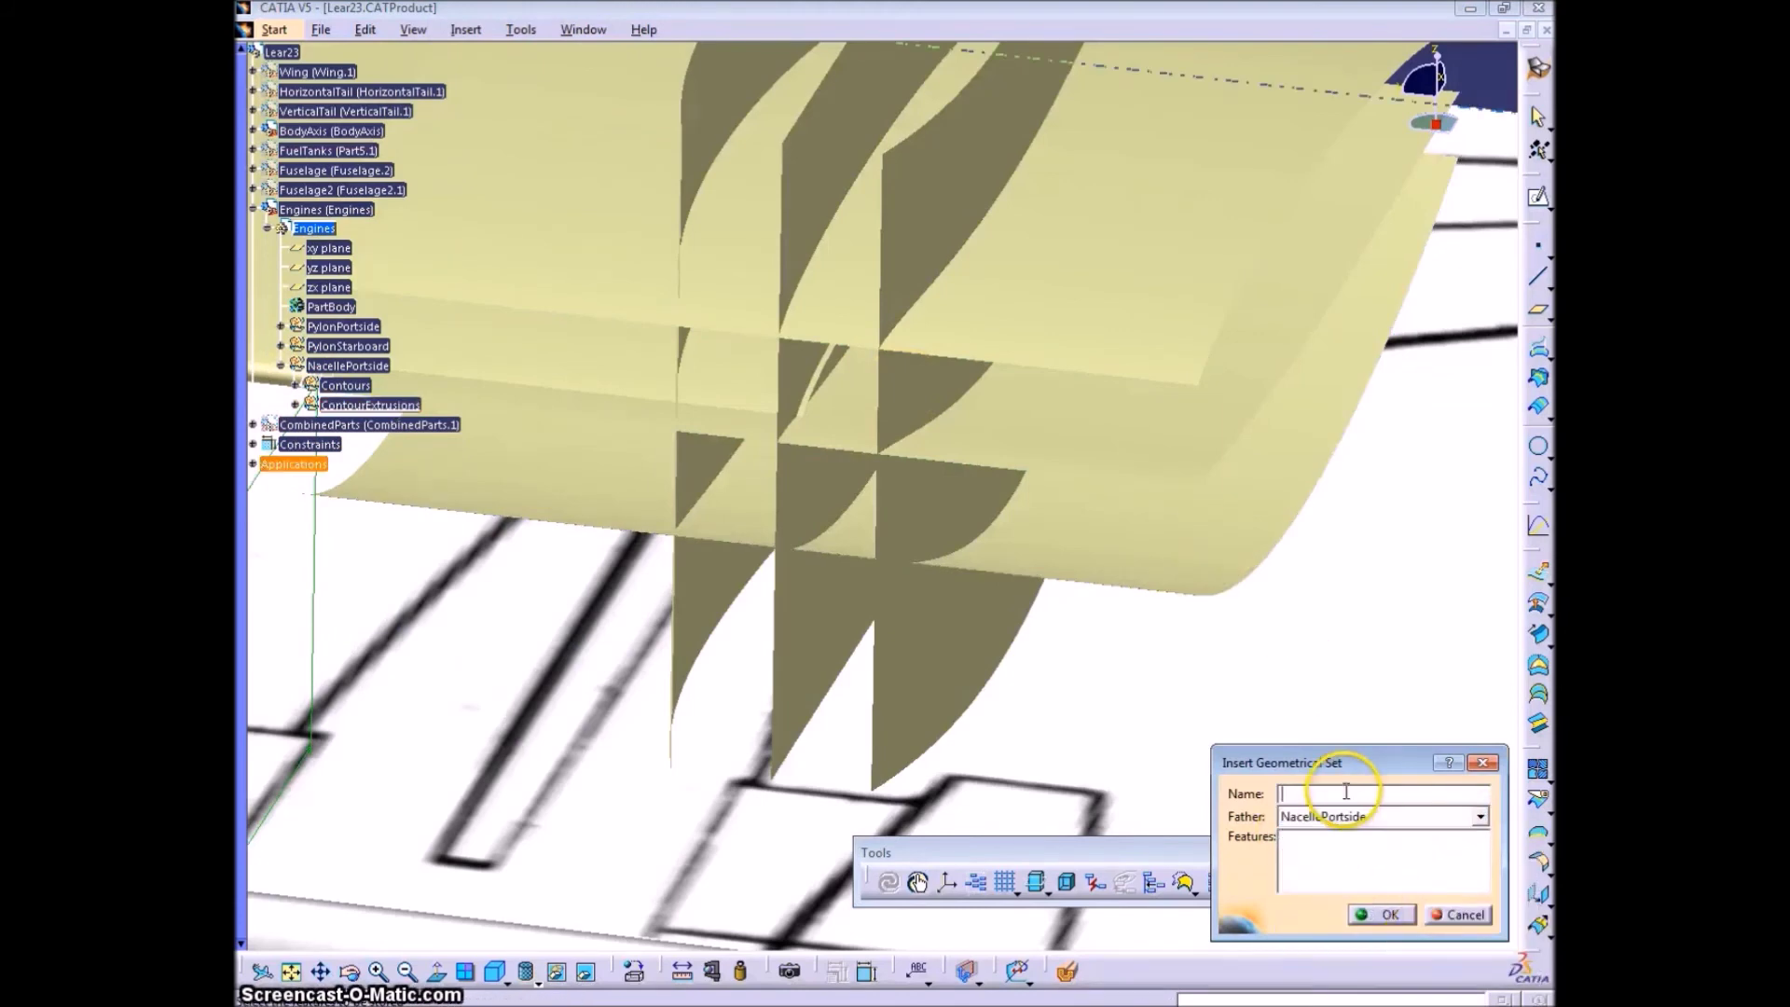
pyautogui.click(1385, 915)
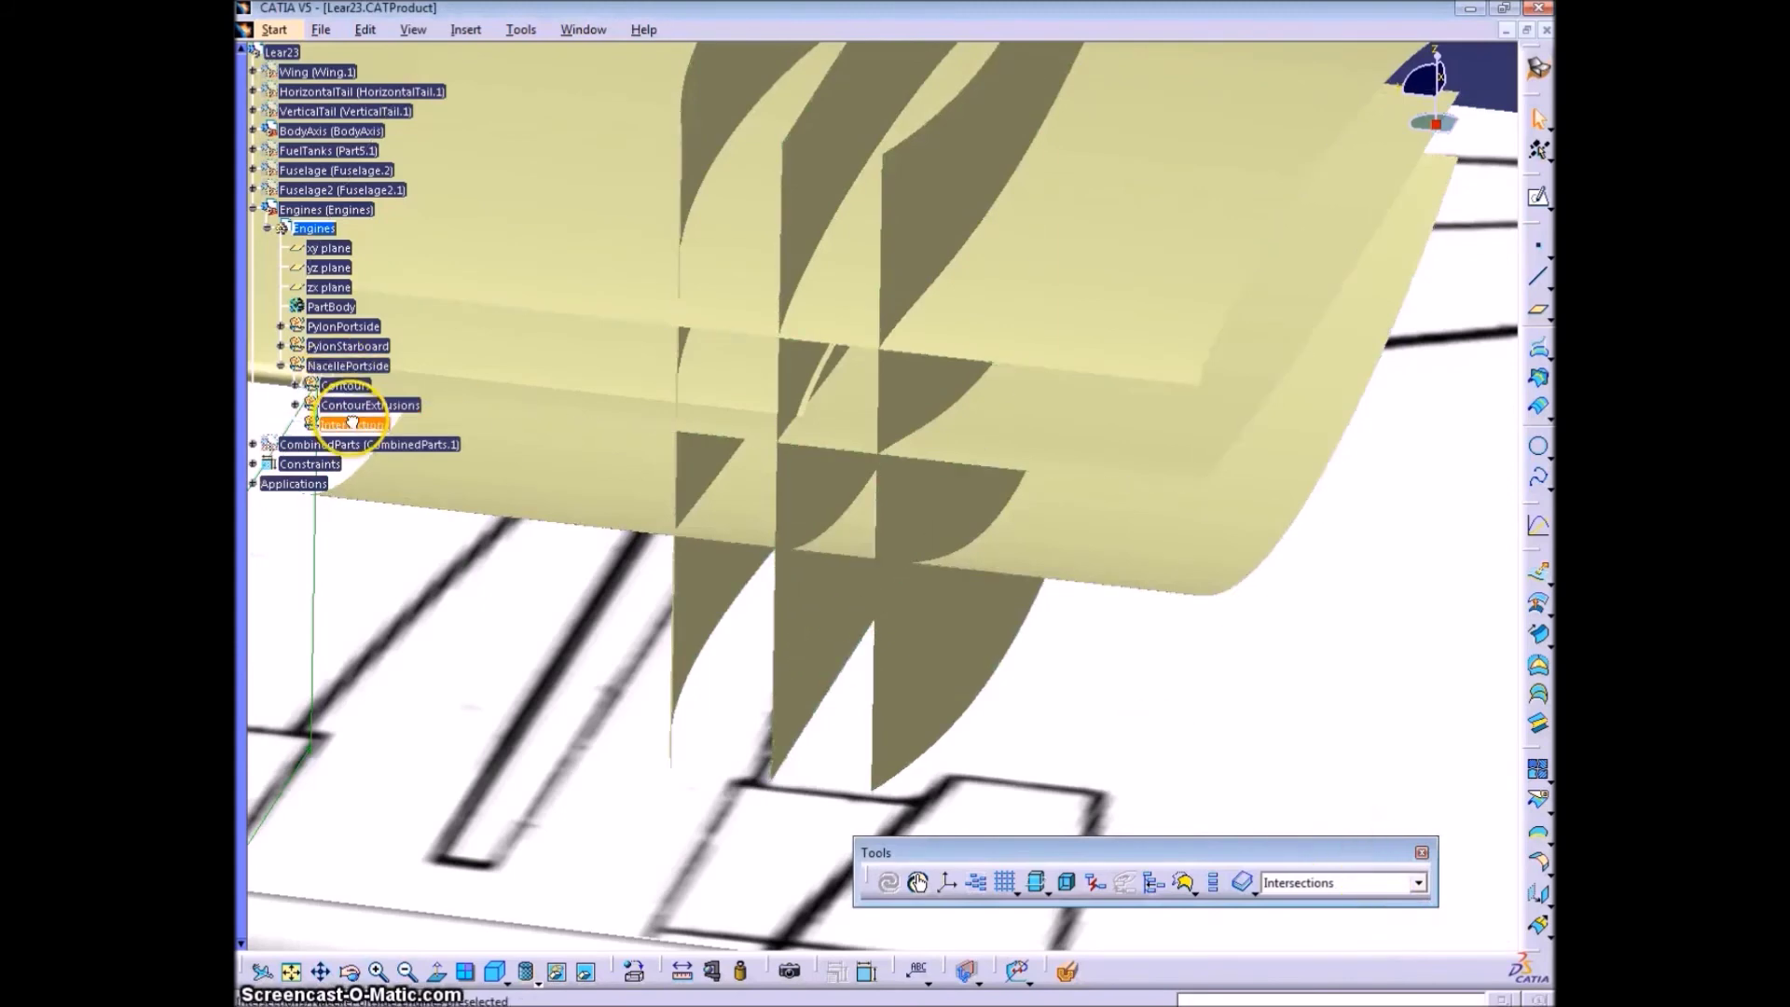
# - Rename the Intersections geometrical set as ExtrusionIntersections
pyautogui.hotkey('alt', 'Return')
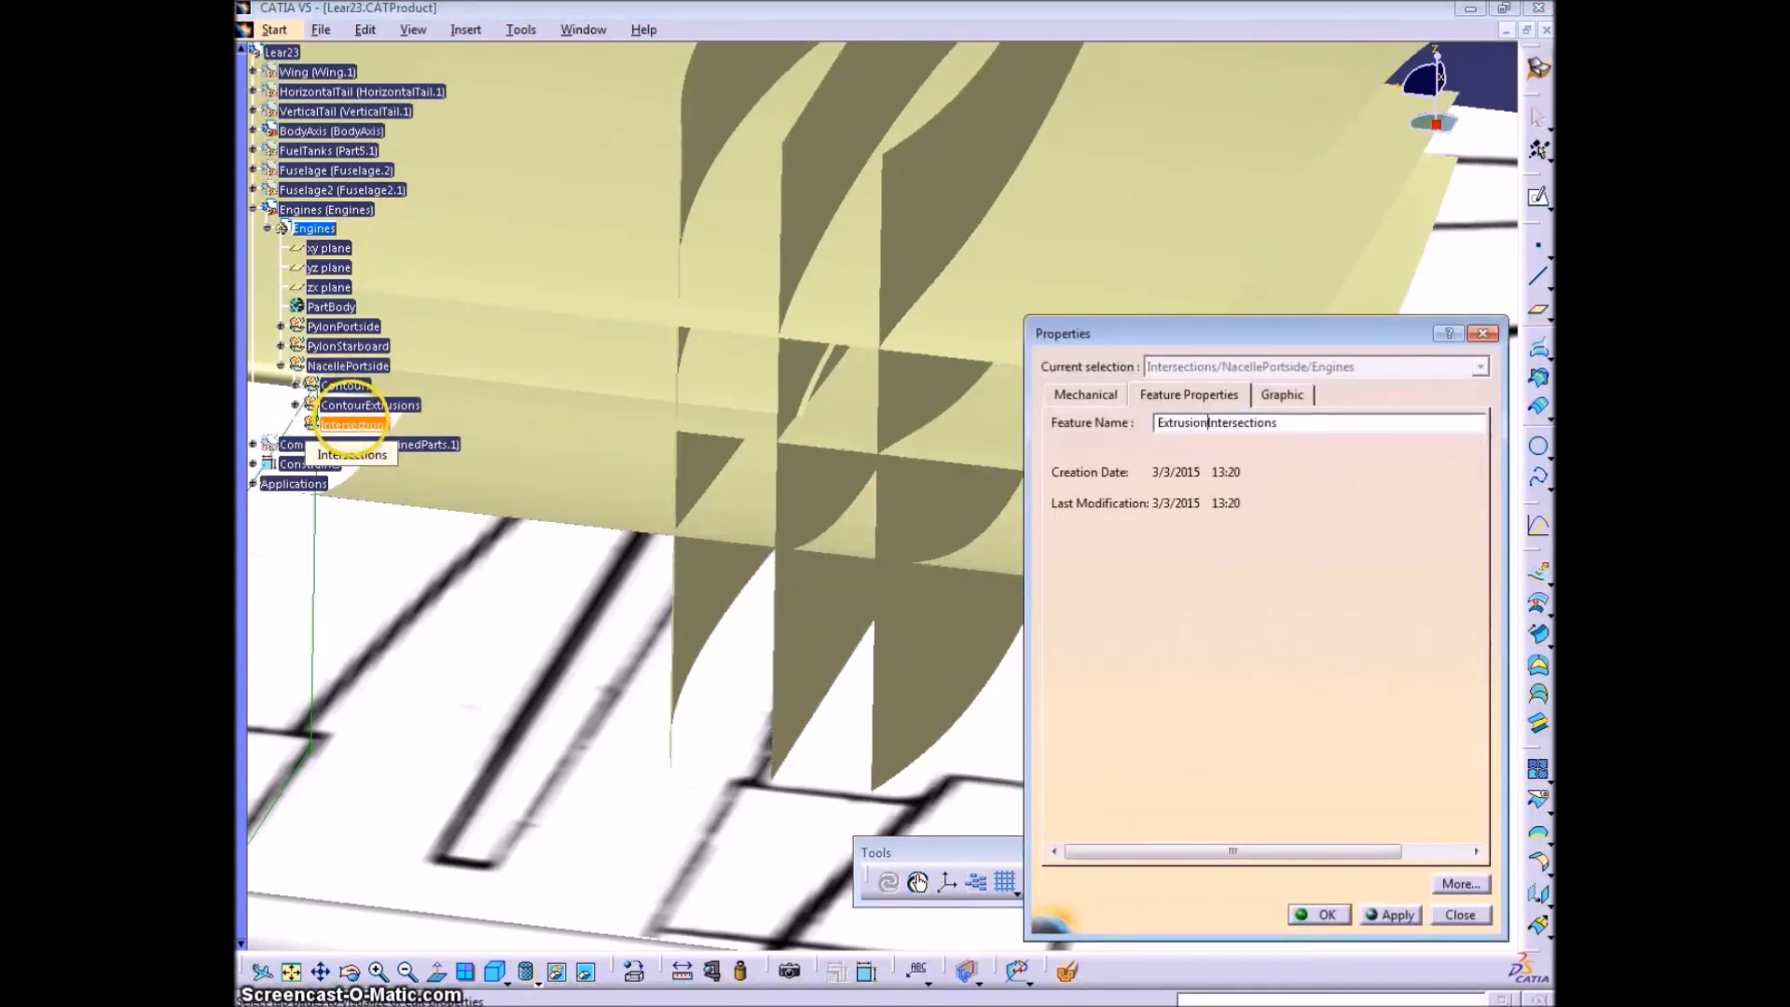
pyautogui.write('Extrusion')
pyautogui.press('Return')
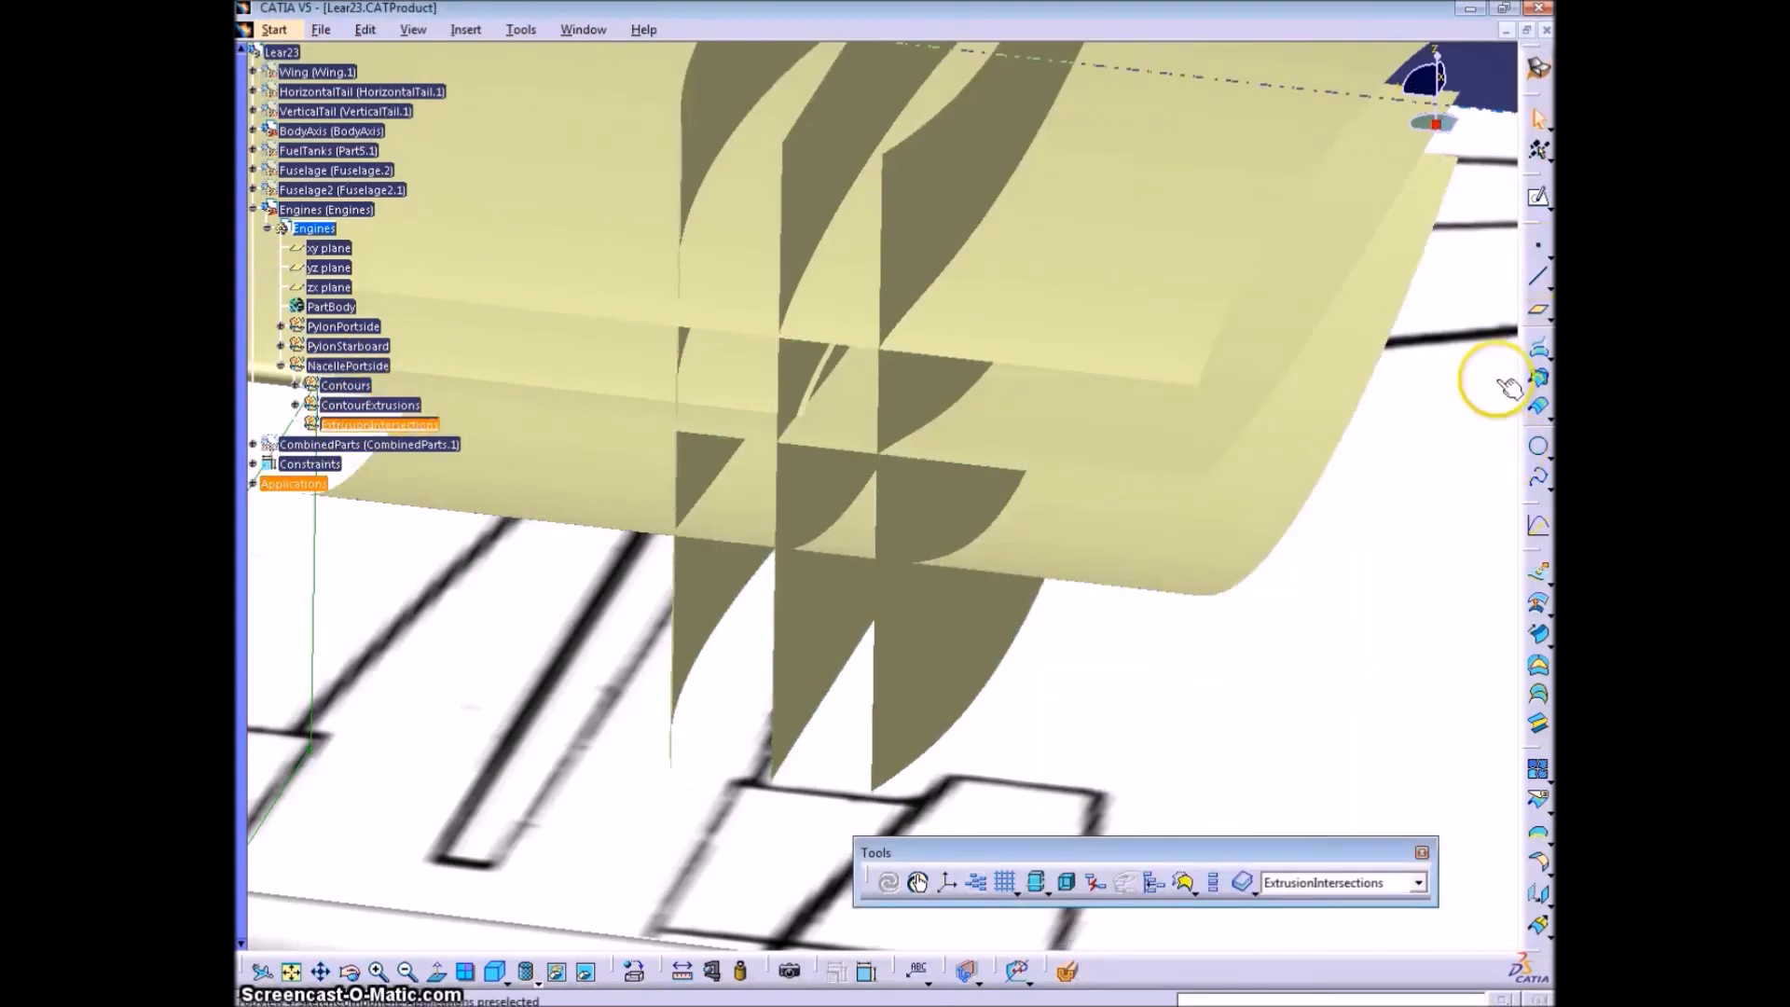
# - Create intersection curves of the extruded TopViewCenterline surface with the BottomContour surface and with the TopContour surface
pyautogui.click(1539, 382)
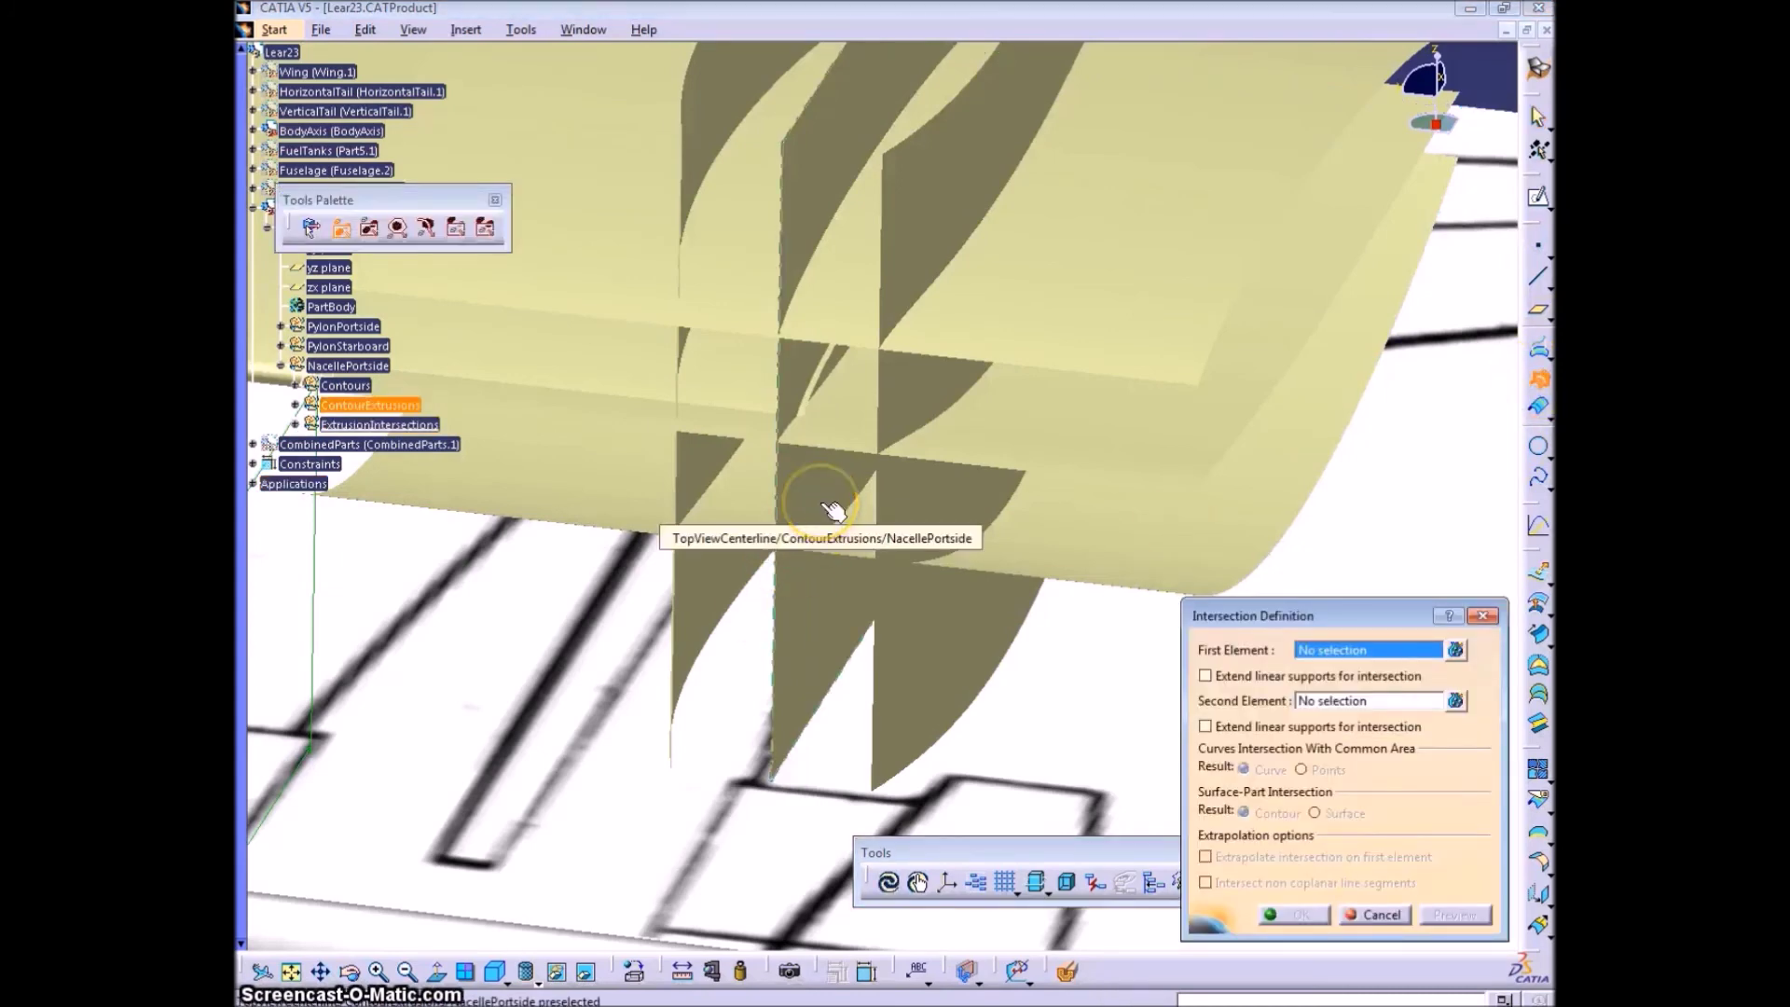
pyautogui.click(811, 600)
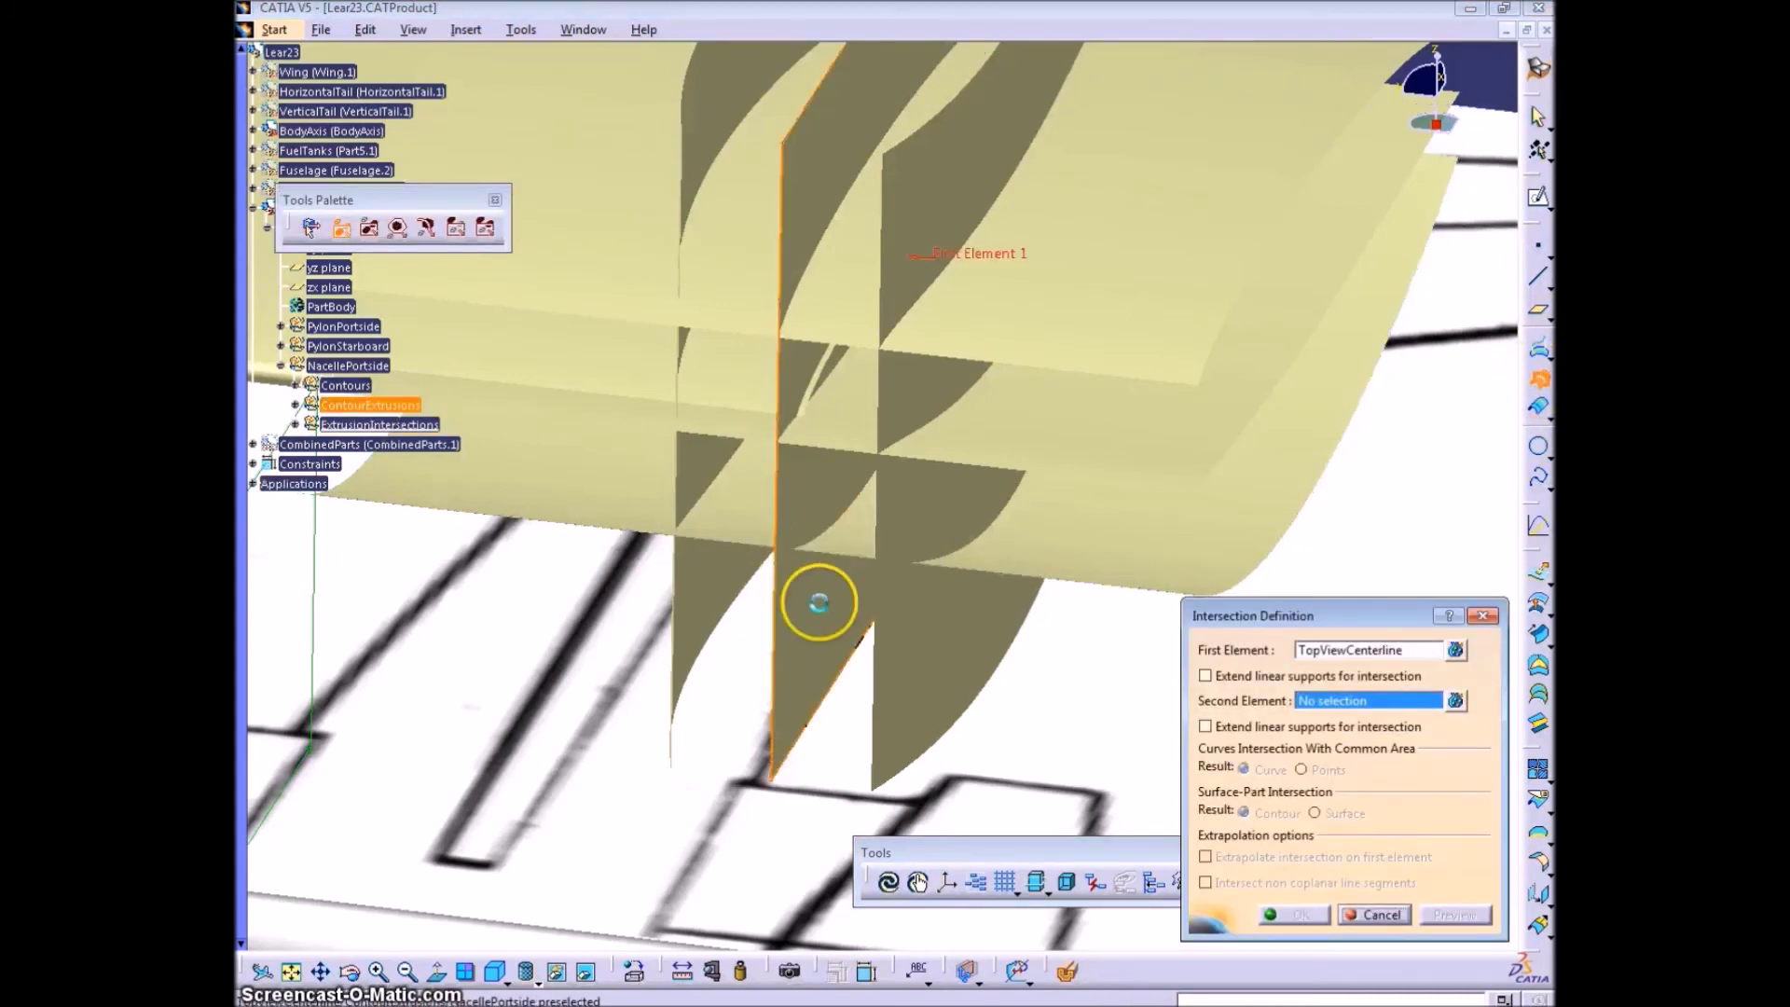
pyautogui.click(844, 528)
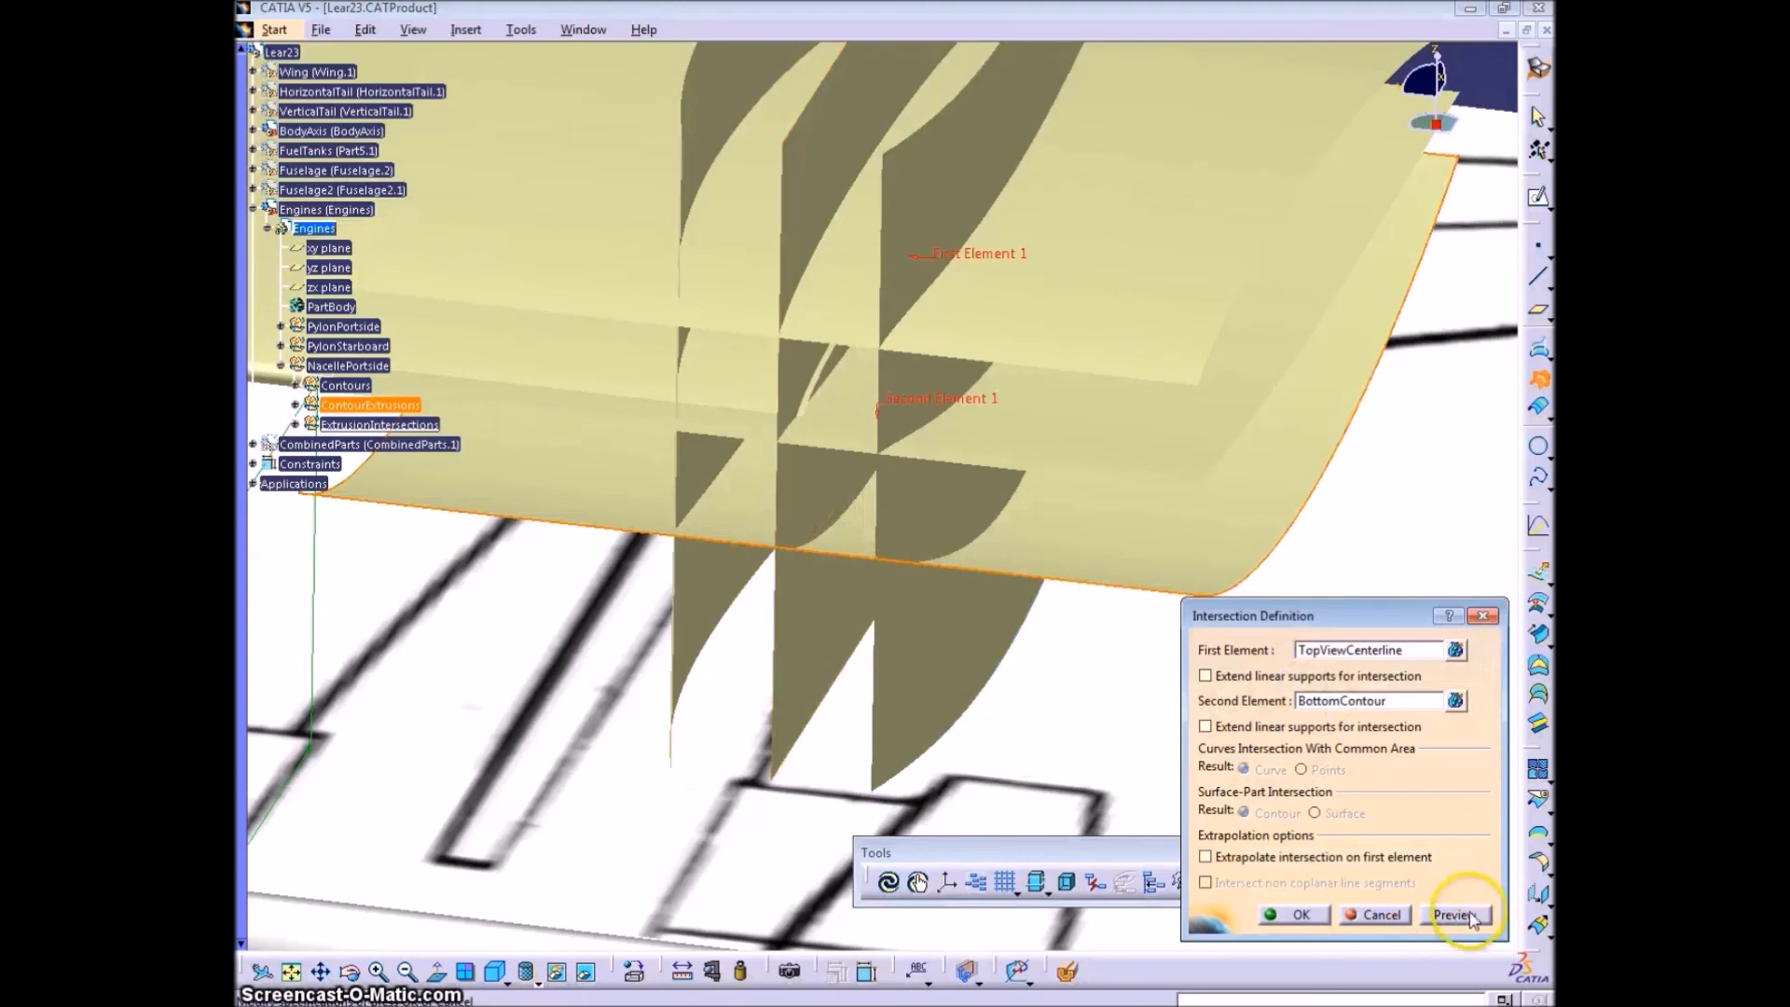
pyautogui.click(1297, 915)
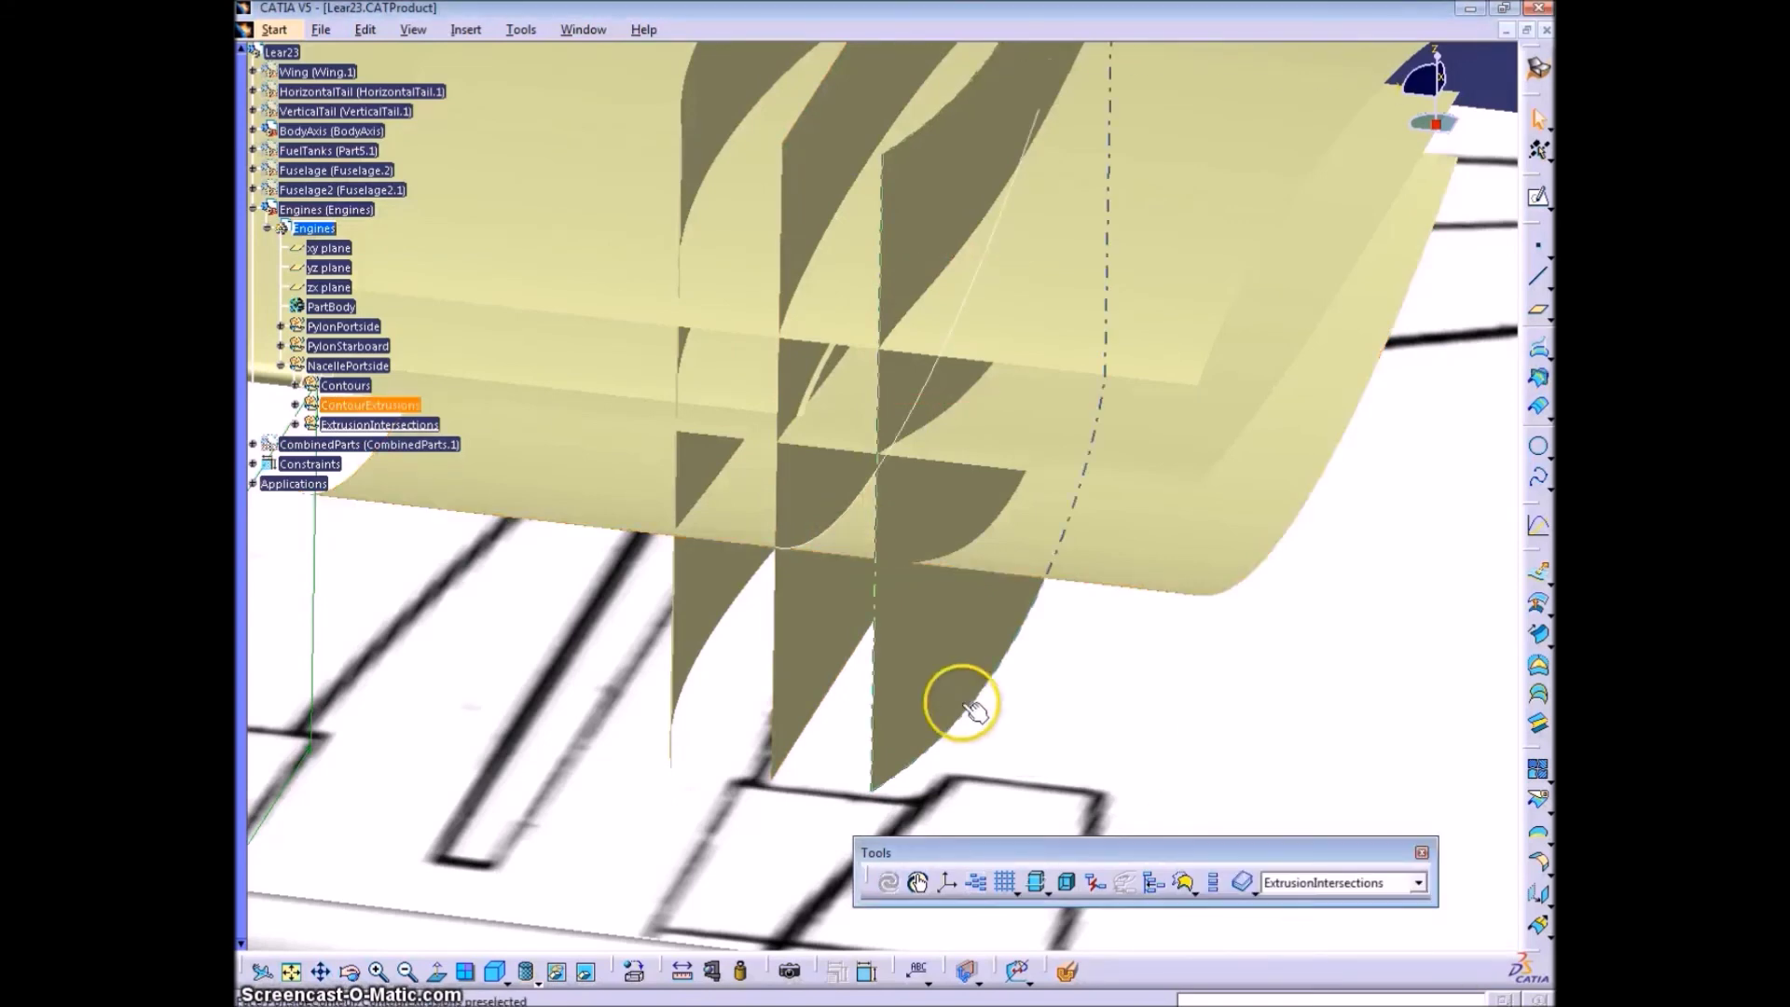
pyautogui.click(1539, 383)
pyautogui.click(800, 233)
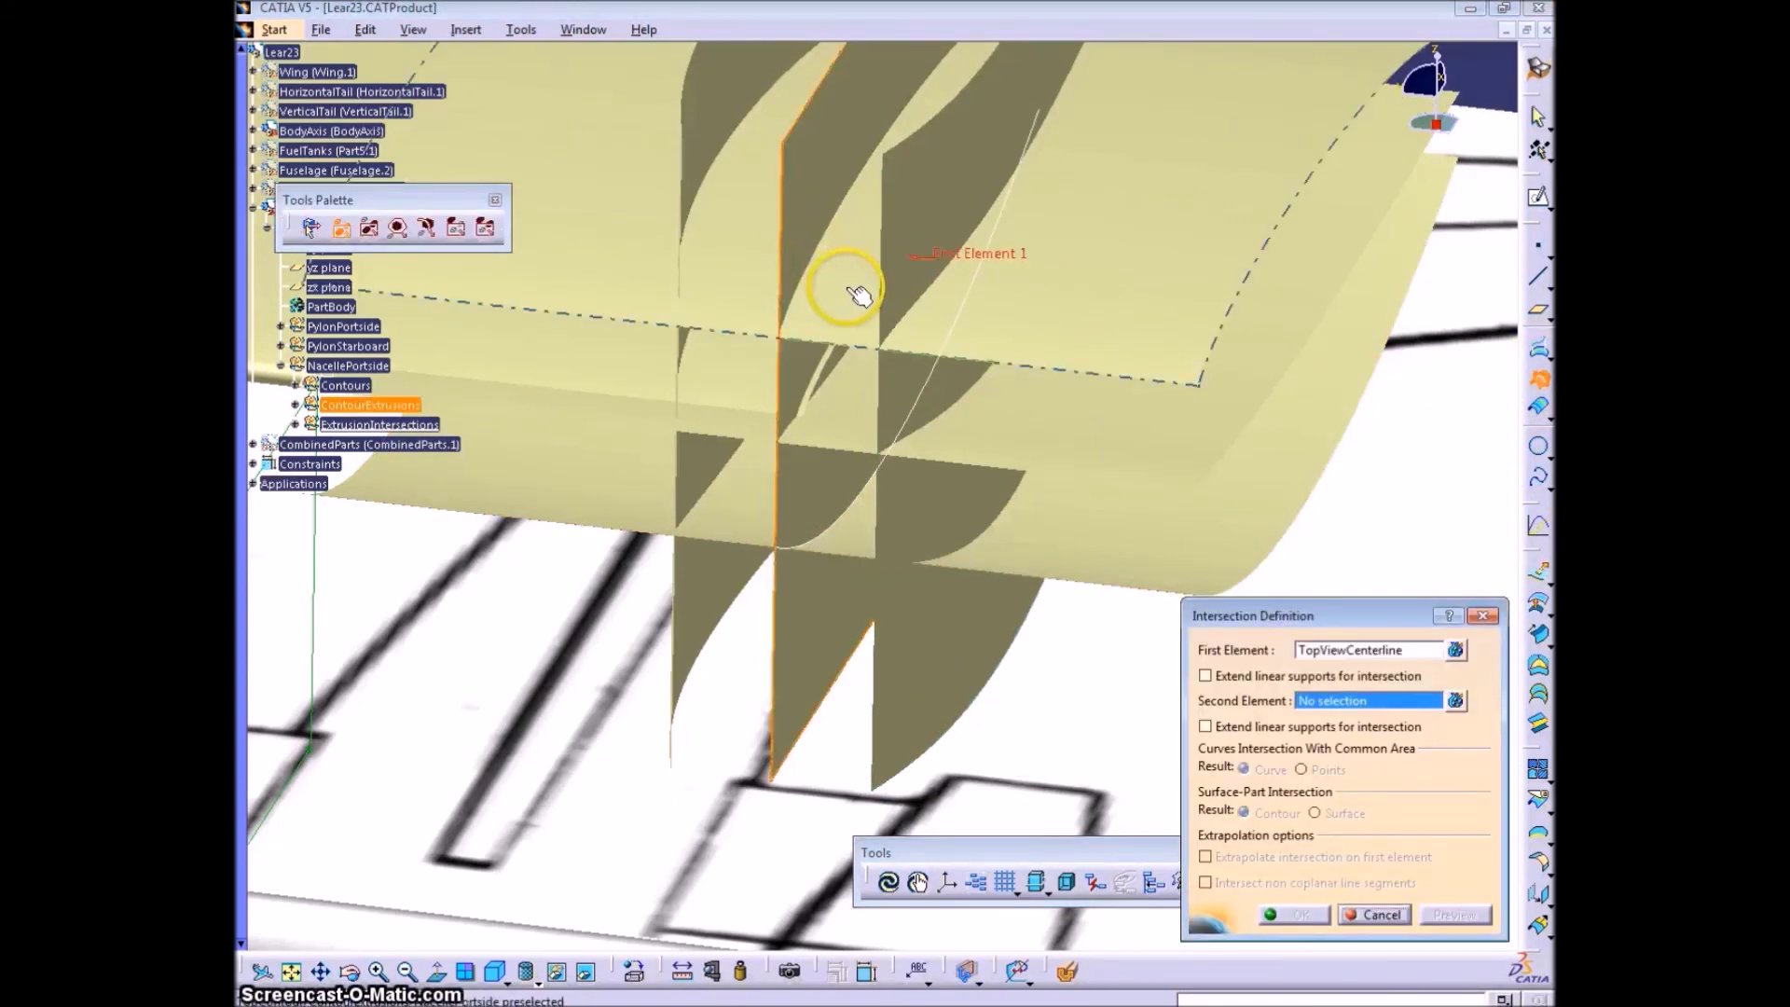
pyautogui.click(851, 288)
pyautogui.click(1291, 915)
# - Create intersection curves of the extruded SideViewCenterline surface with the PortsideContour surface and with the StarboardContour surface
pyautogui.click(1538, 377)
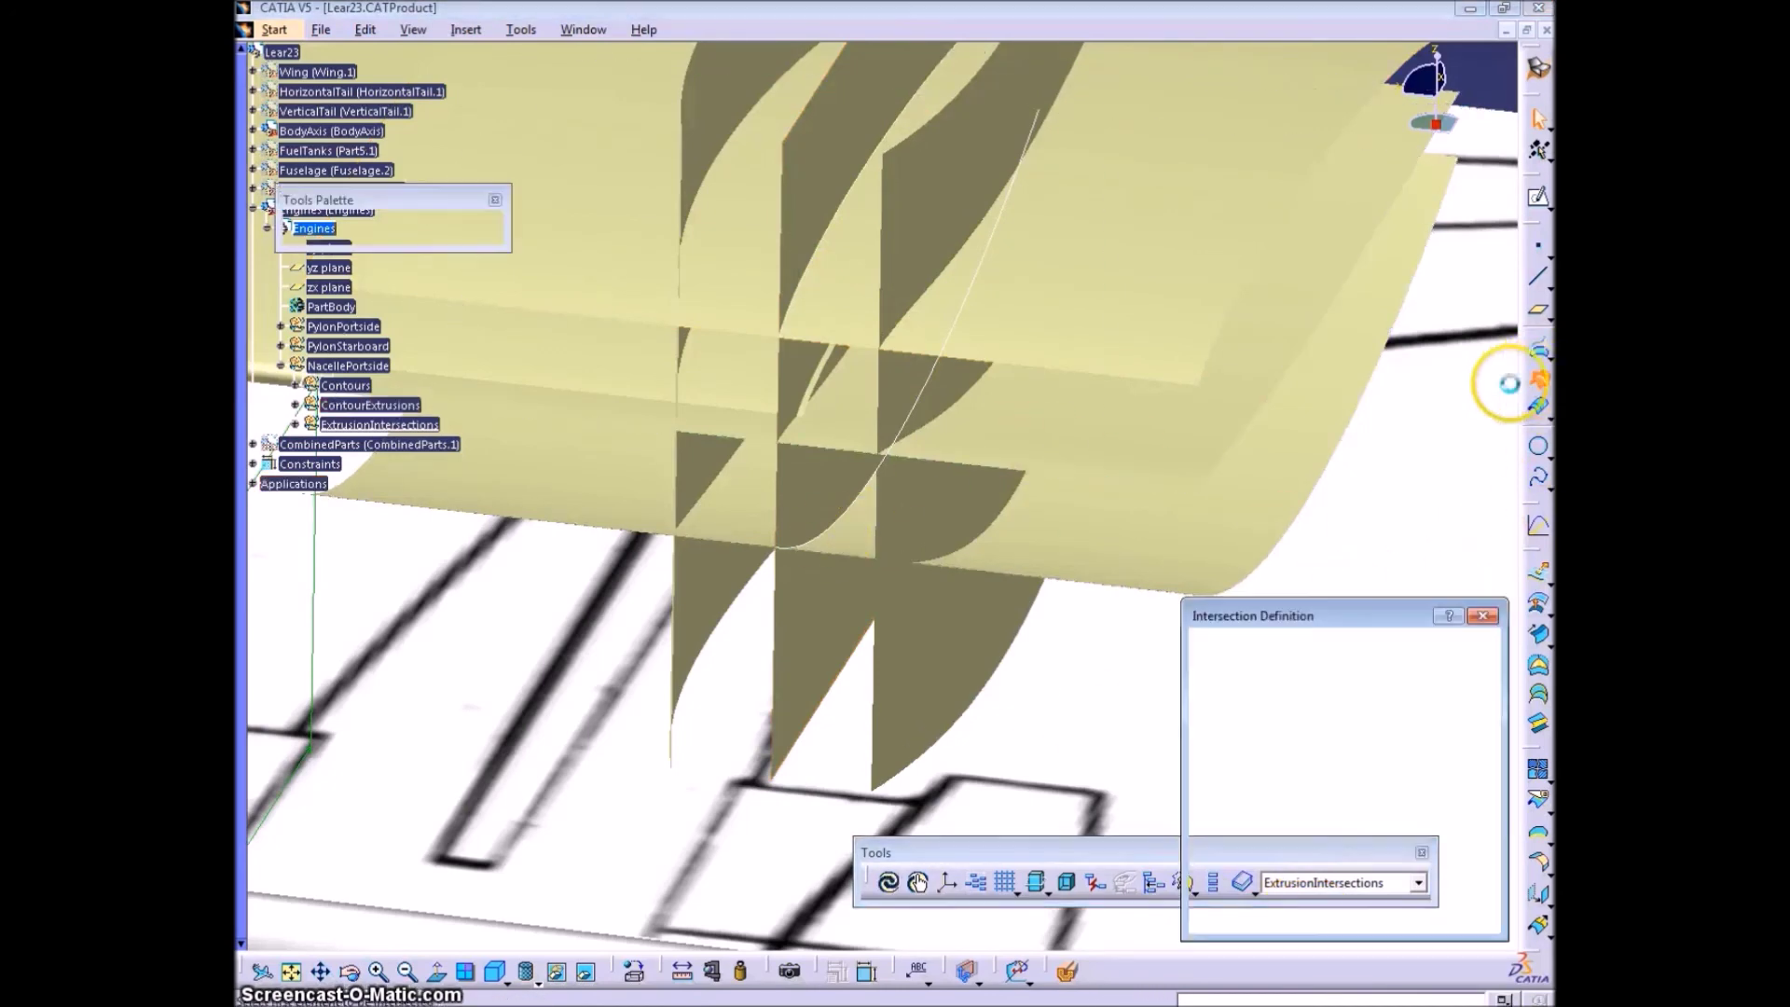
pyautogui.click(941, 213)
pyautogui.click(1045, 270)
pyautogui.click(1297, 916)
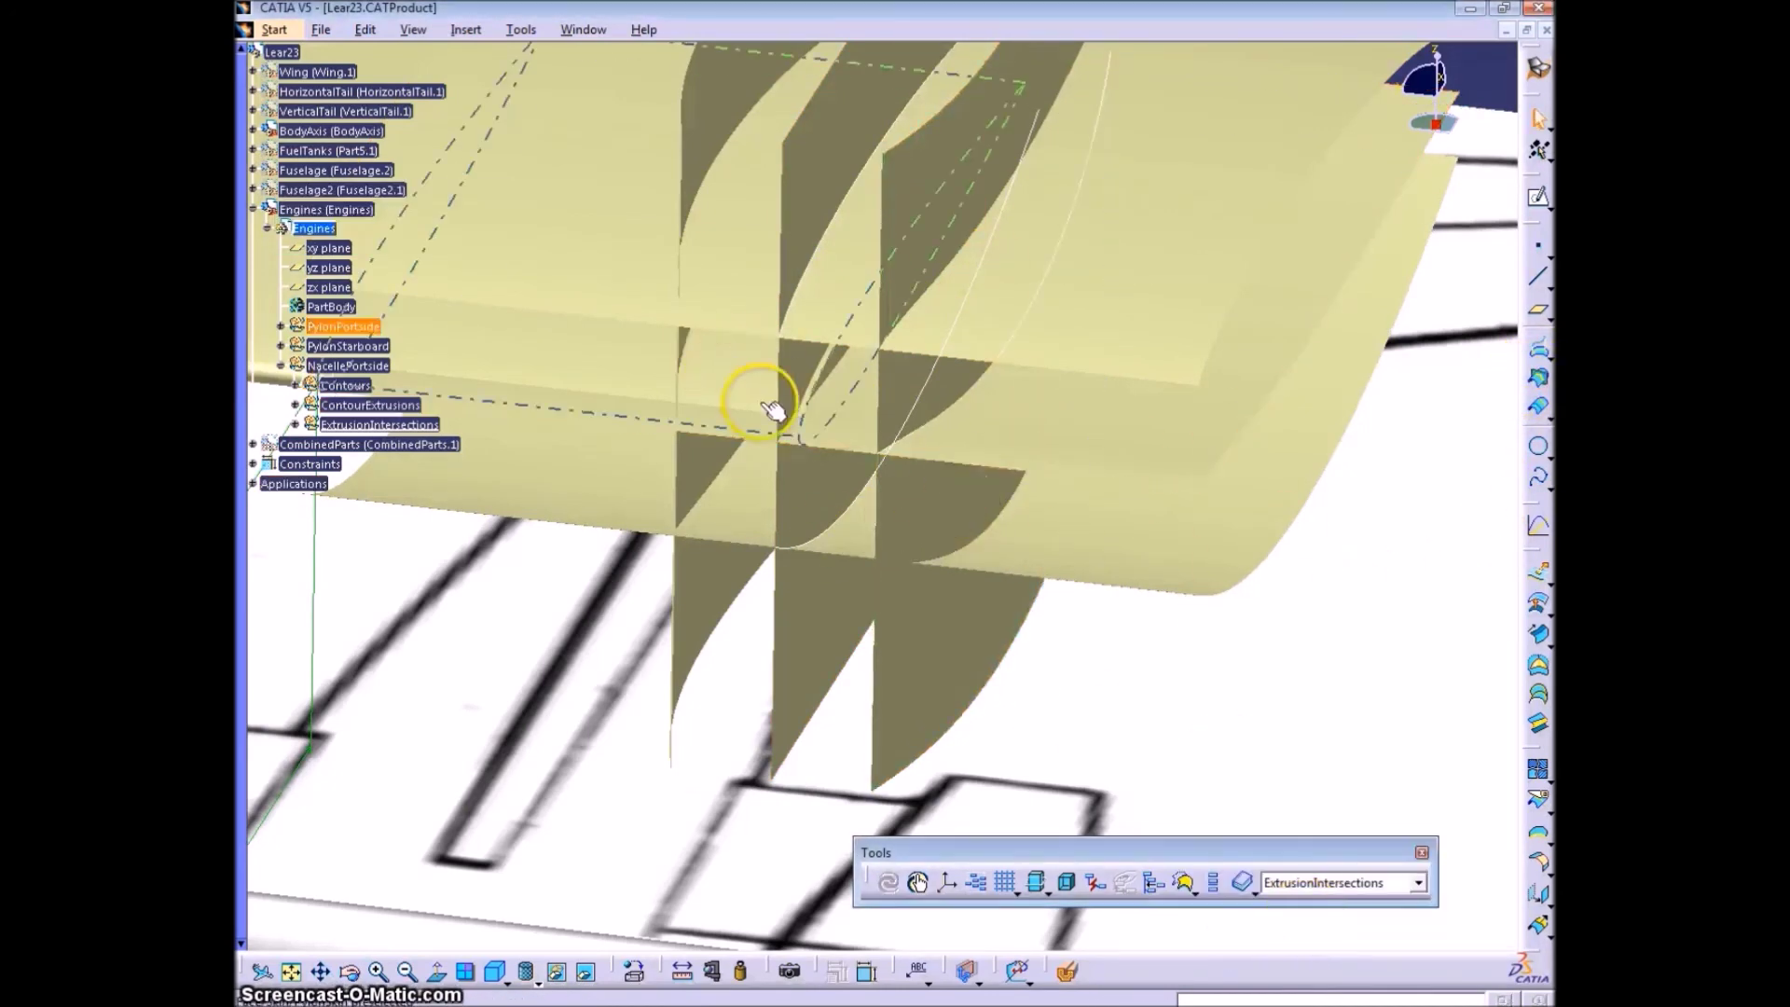
pyautogui.click(1539, 380)
pyautogui.click(842, 422)
pyautogui.click(772, 228)
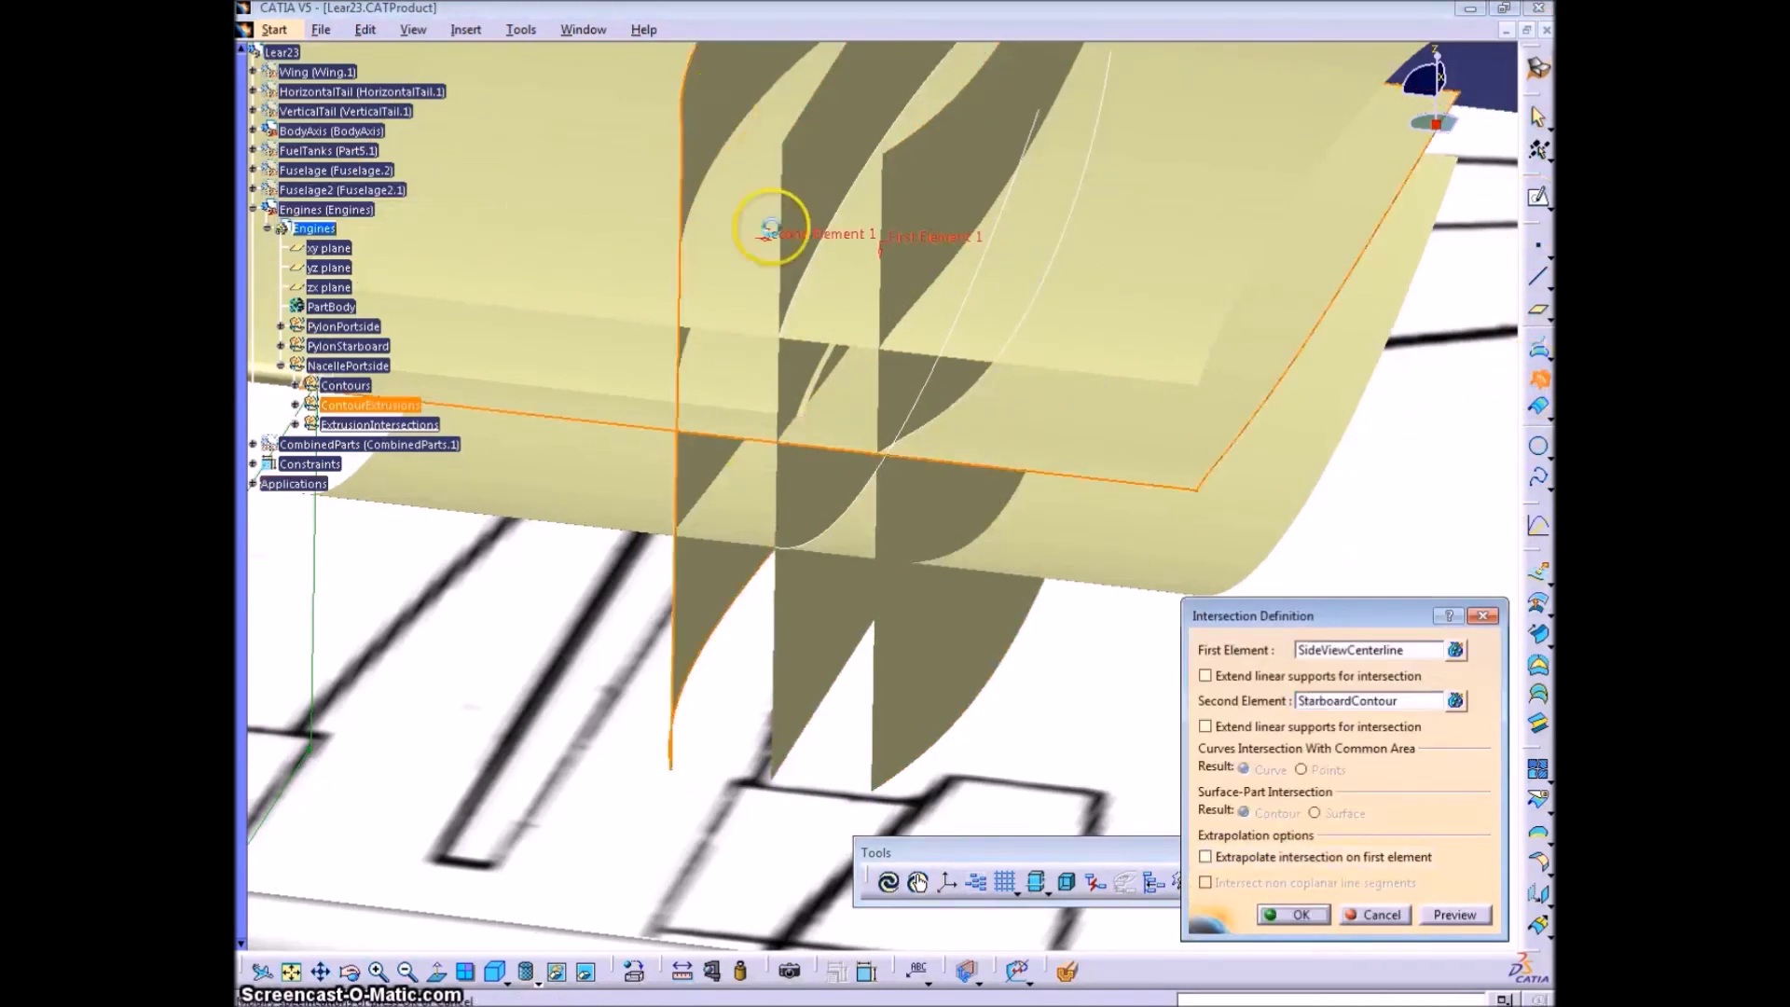
pyautogui.click(1299, 914)
# - Hide the ContourExtrusions geometrical set under NacellePortside
pyautogui.moveTo(673, 579)
pyautogui.mouseDown(button='middle')
pyautogui.moveTo(799, 543)
pyautogui.moveTo(702, 562)
pyautogui.moveTo(639, 531)
pyautogui.moveTo(691, 571)
pyautogui.mouseUp(button='middle')
pyautogui.rightClick(333, 425)
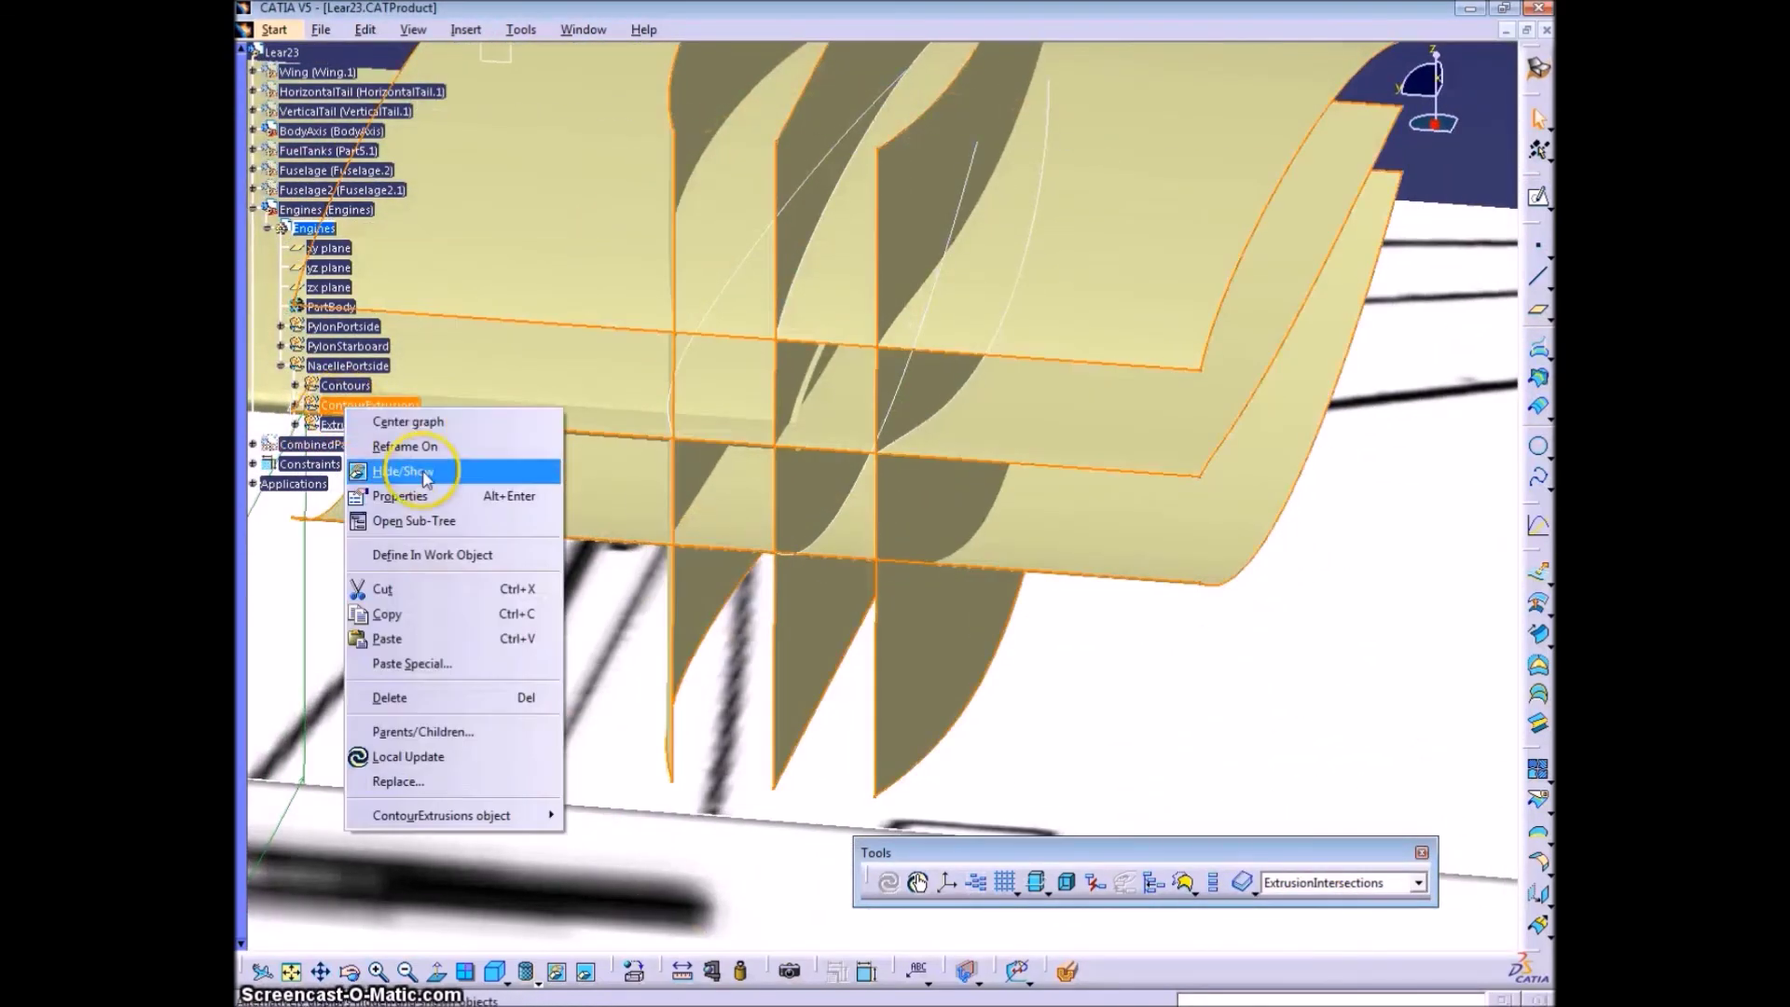
pyautogui.click(419, 467)
# - Expand the ExtrusionIntersections set and rename its first two intersection curves, Intersect.1 and Intersect.2, as Bottom and Top
pyautogui.moveTo(879, 559); pyautogui.dragTo(719, 563, button='middle')
pyautogui.click(295, 424)
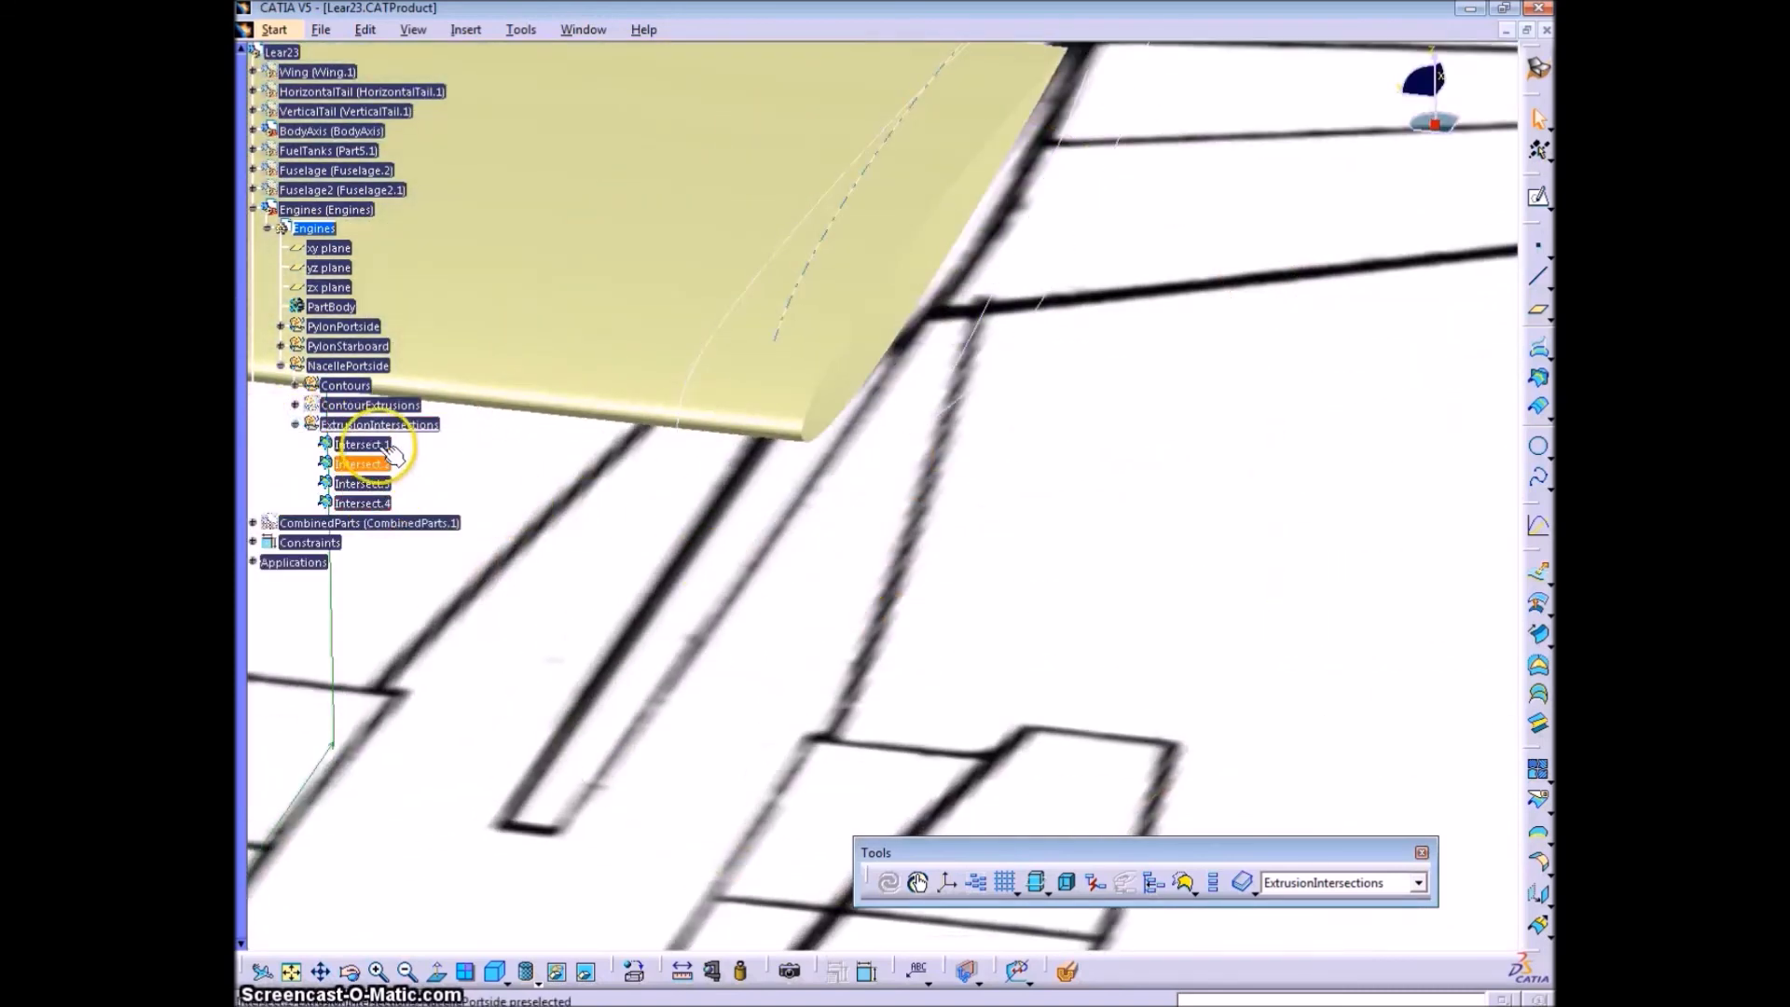
pyautogui.click(371, 445)
pyautogui.hotkey('alt', 'Return')
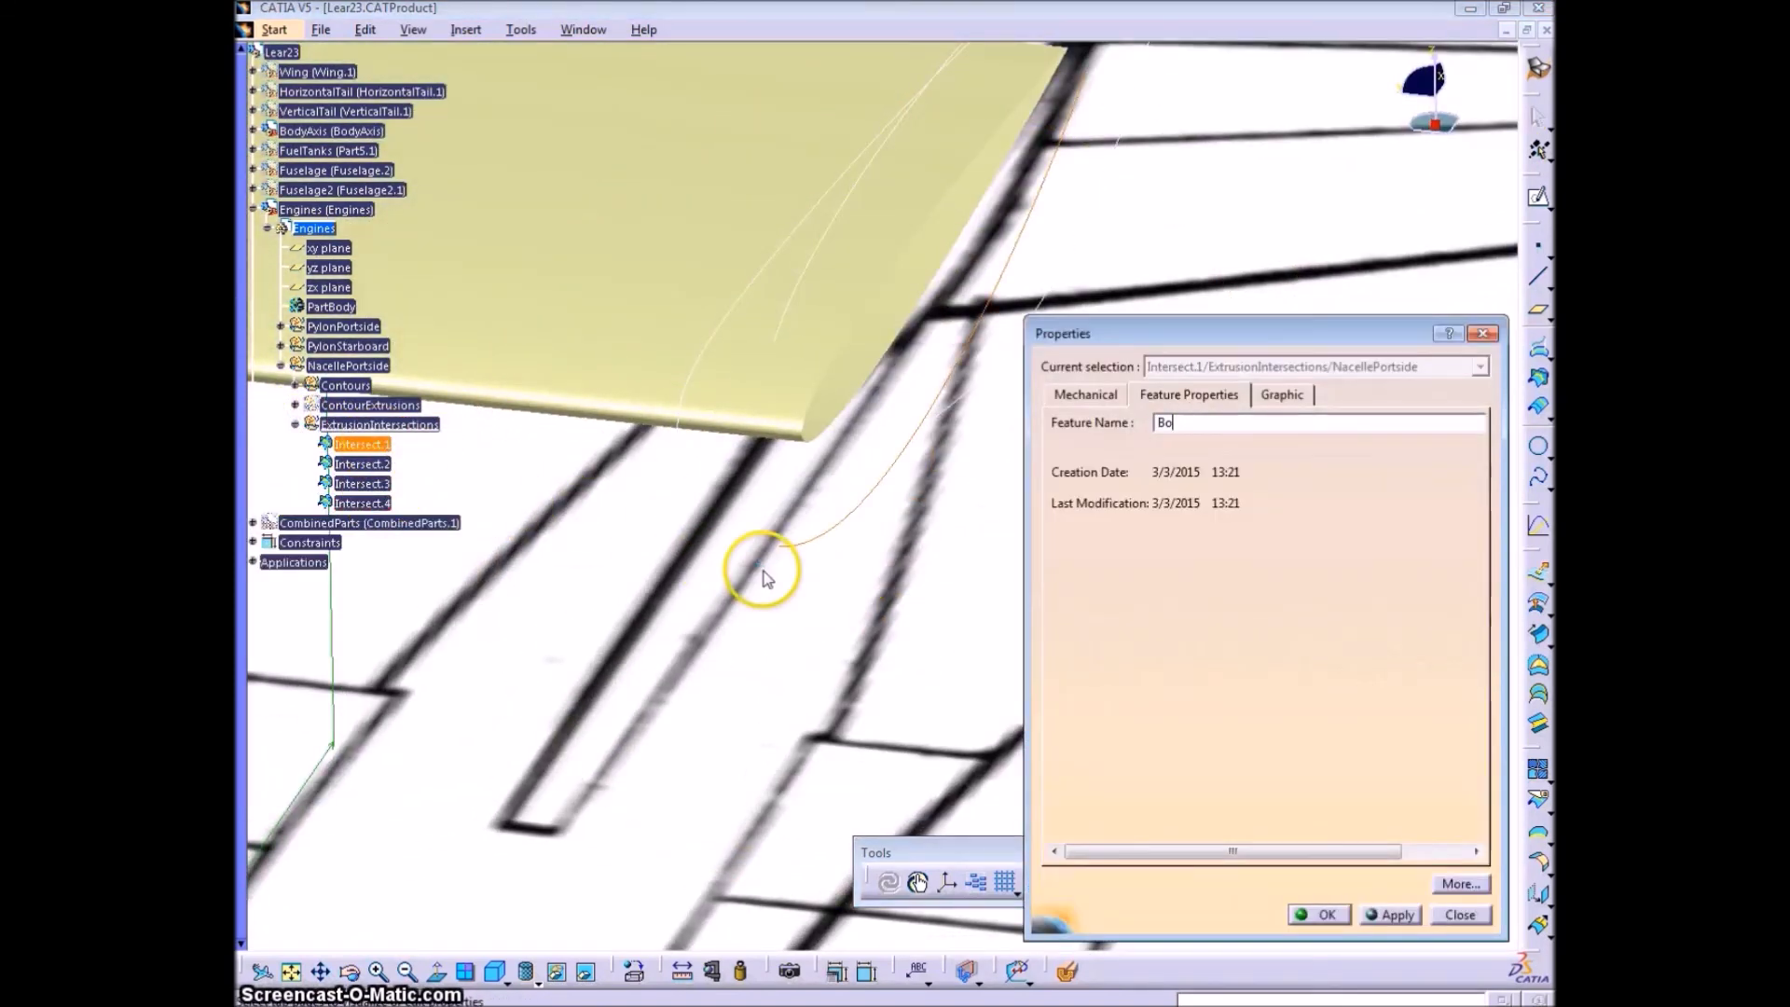
pyautogui.write('Bottom')
pyautogui.press('Return')
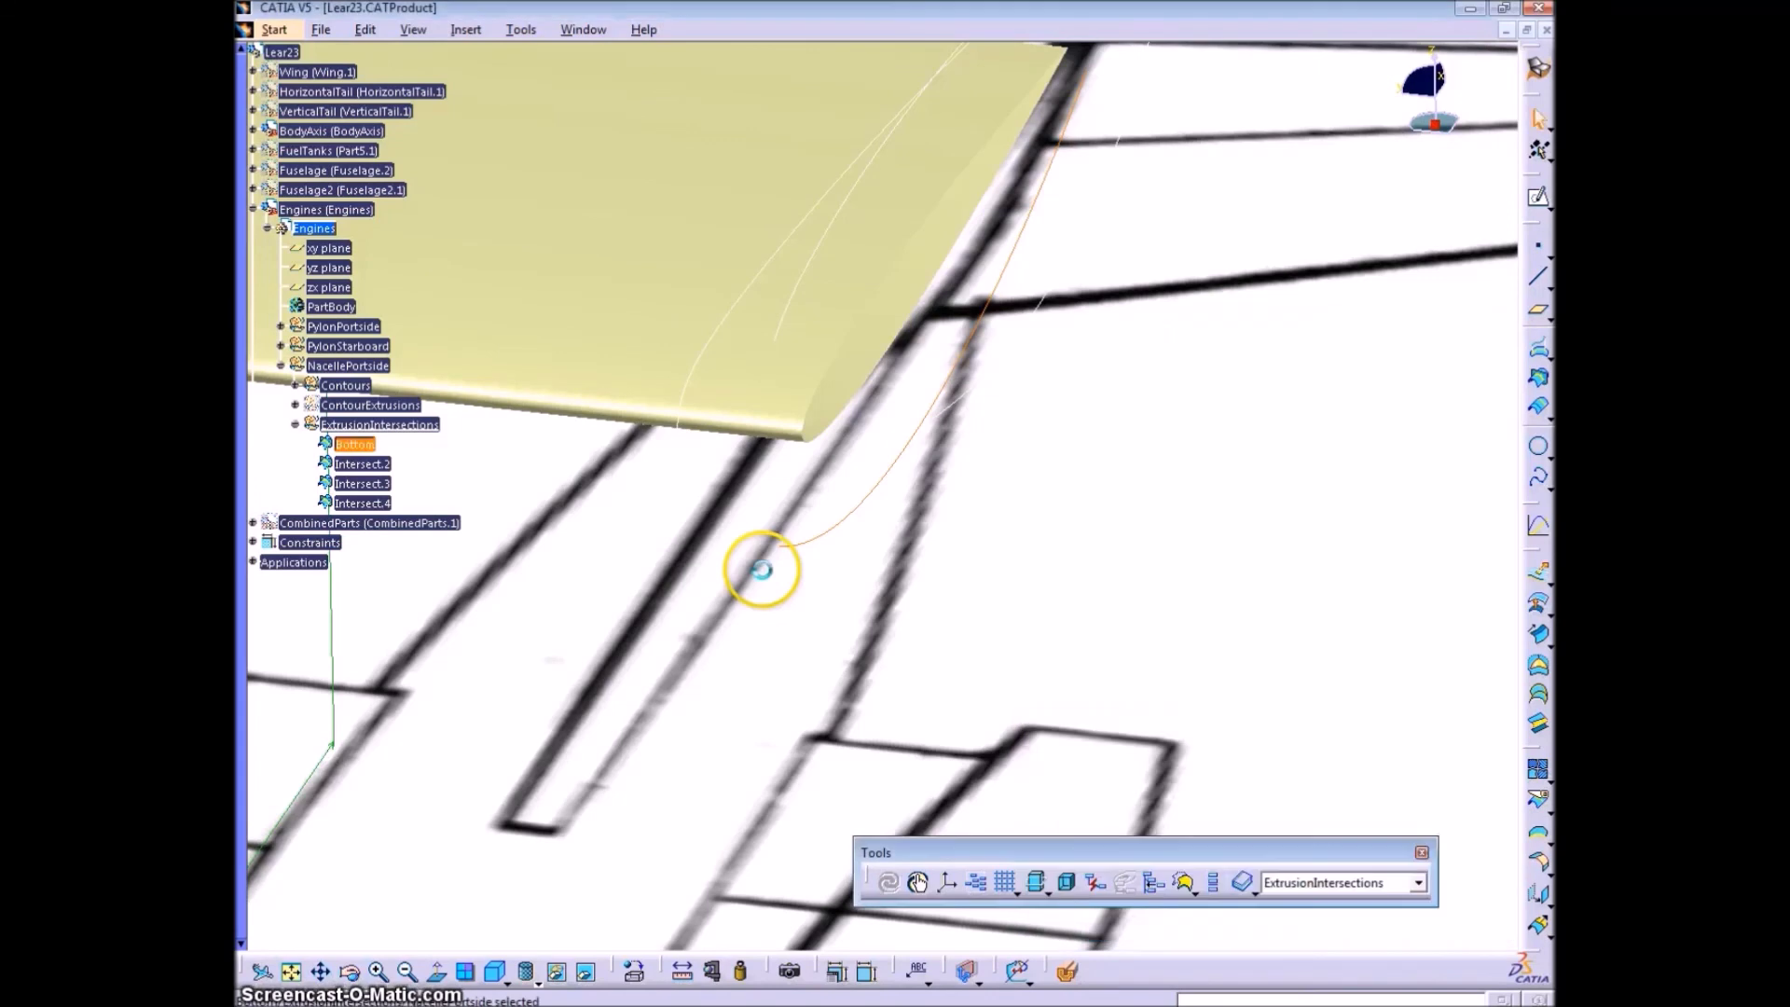
pyautogui.hotkey('alt', 'Return')
pyautogui.write('Top')
pyautogui.press('Return')
# - Rename the intersection curves Intersect.3 and Intersect.4 as Portside and Starboard
pyautogui.click(382, 484)
pyautogui.hotkey('alt', 'Return')
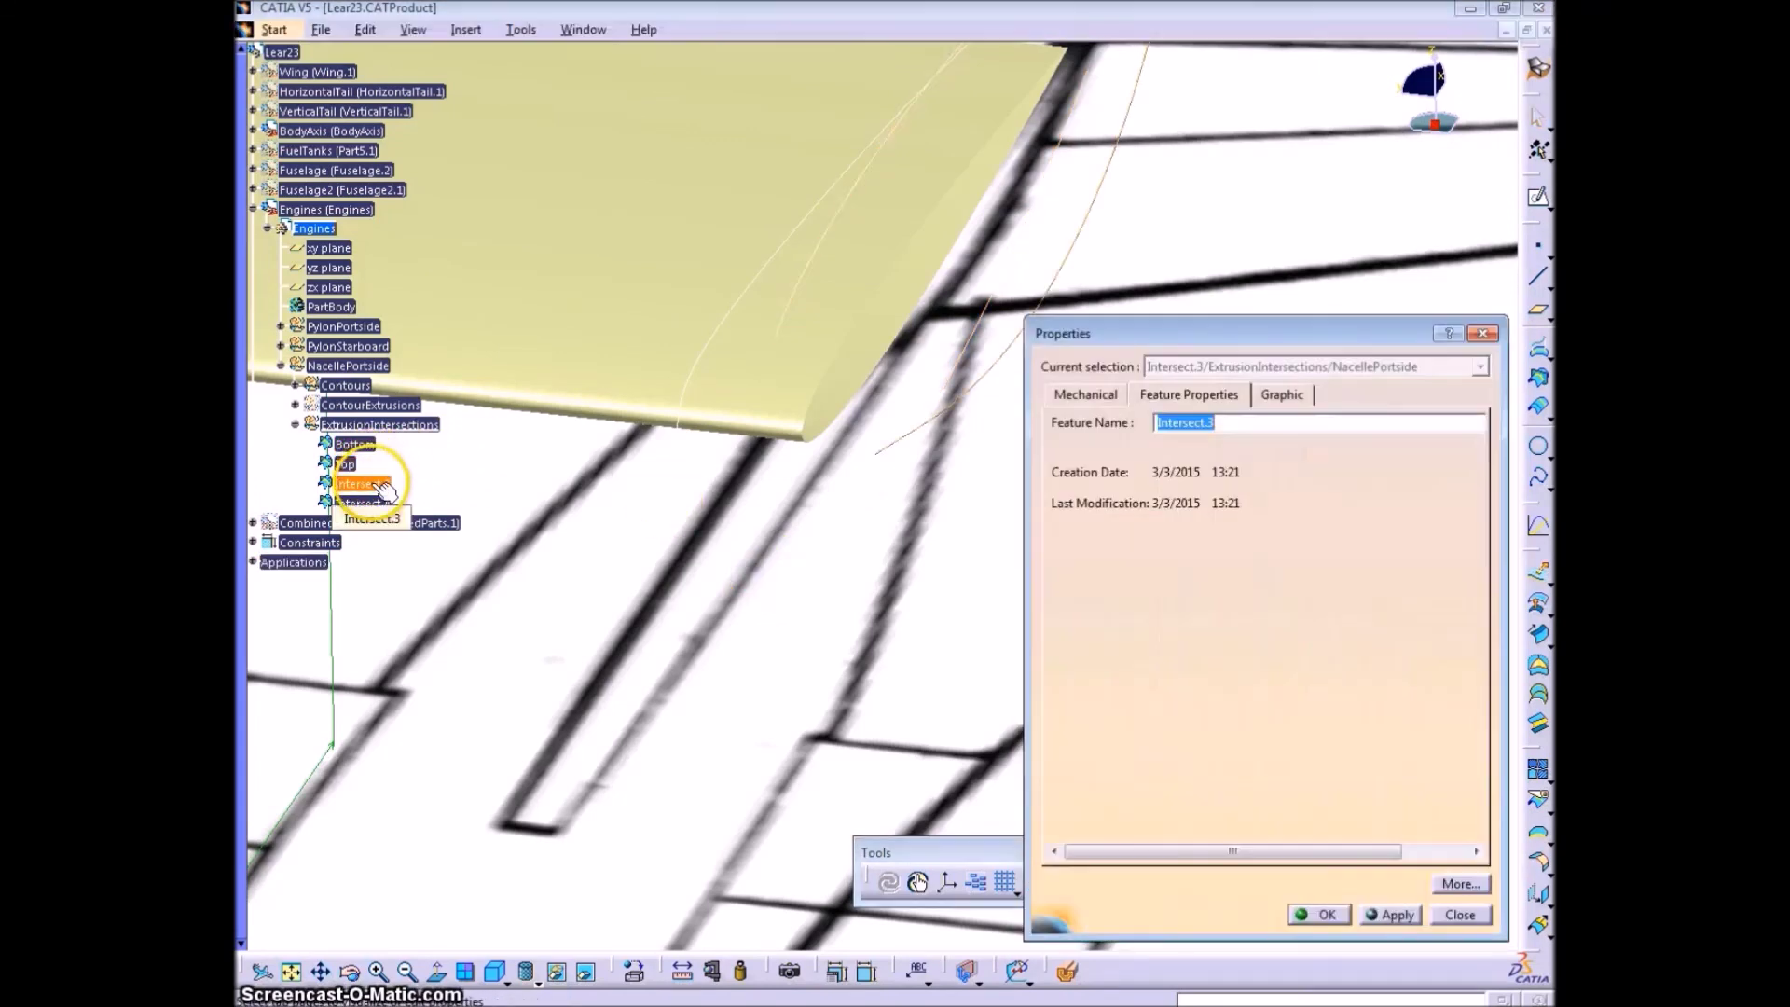
pyautogui.write('Portside')
pyautogui.press('Return')
pyautogui.click(368, 502)
pyautogui.hotkey('alt', 'Return')
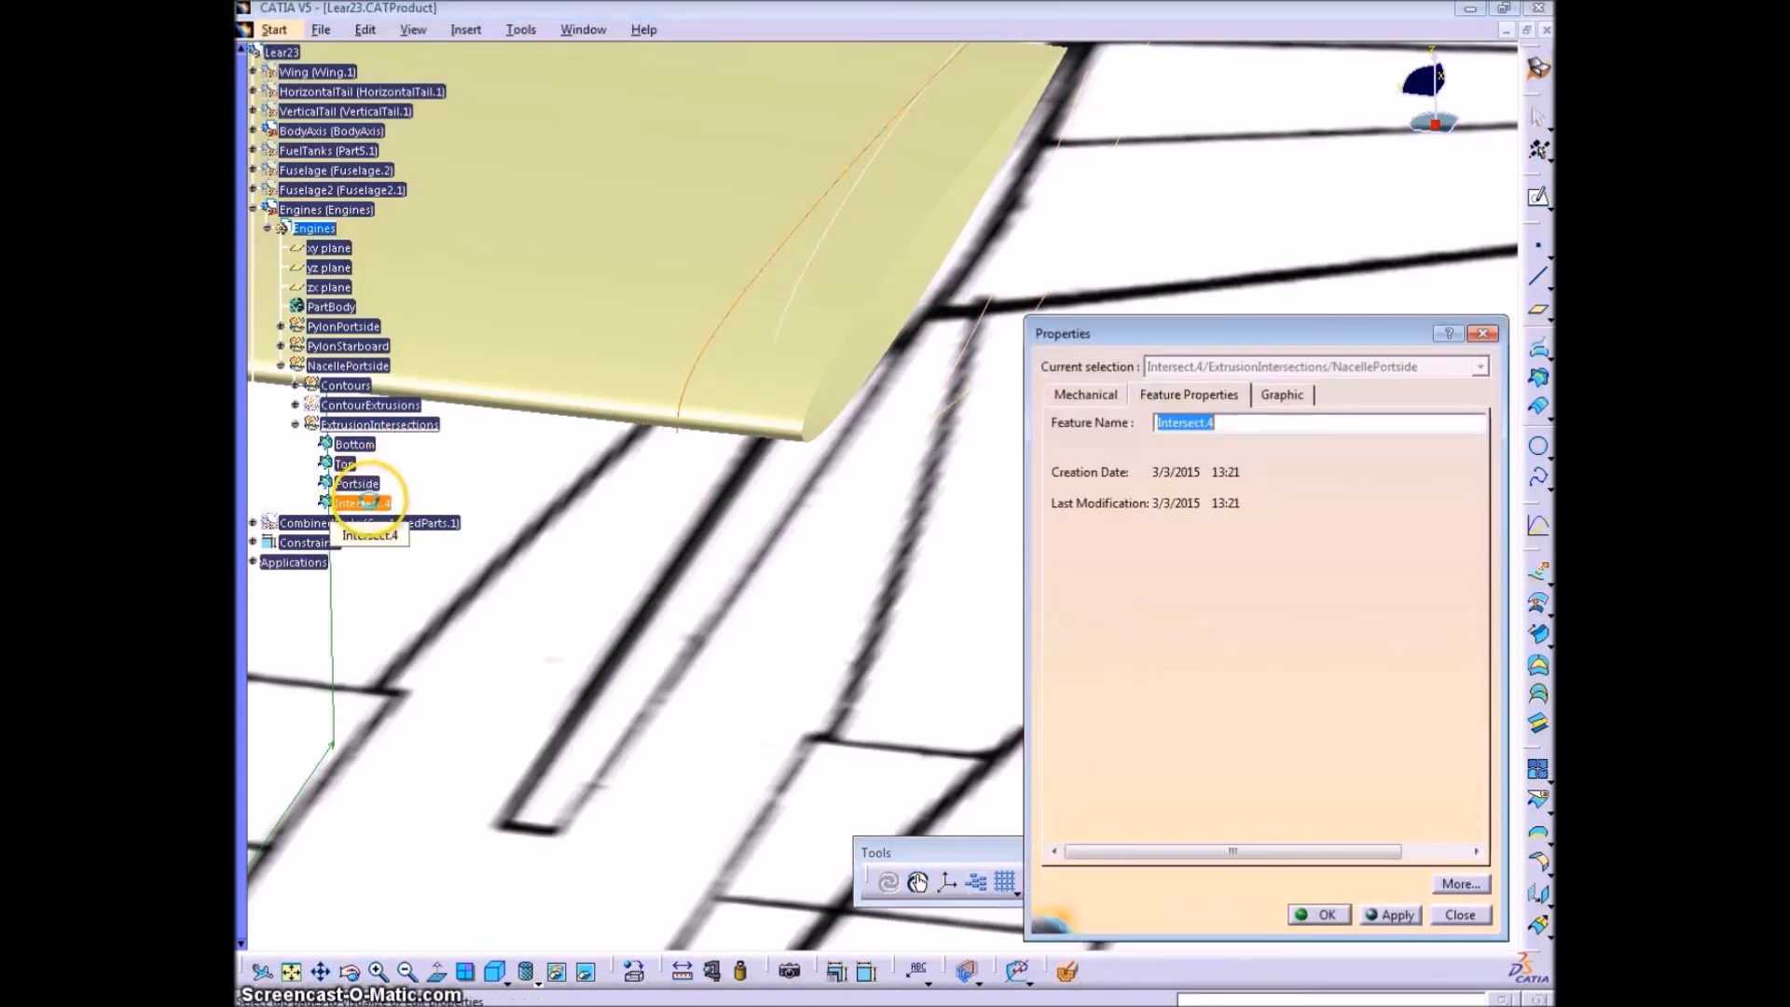
pyautogui.press('Return')
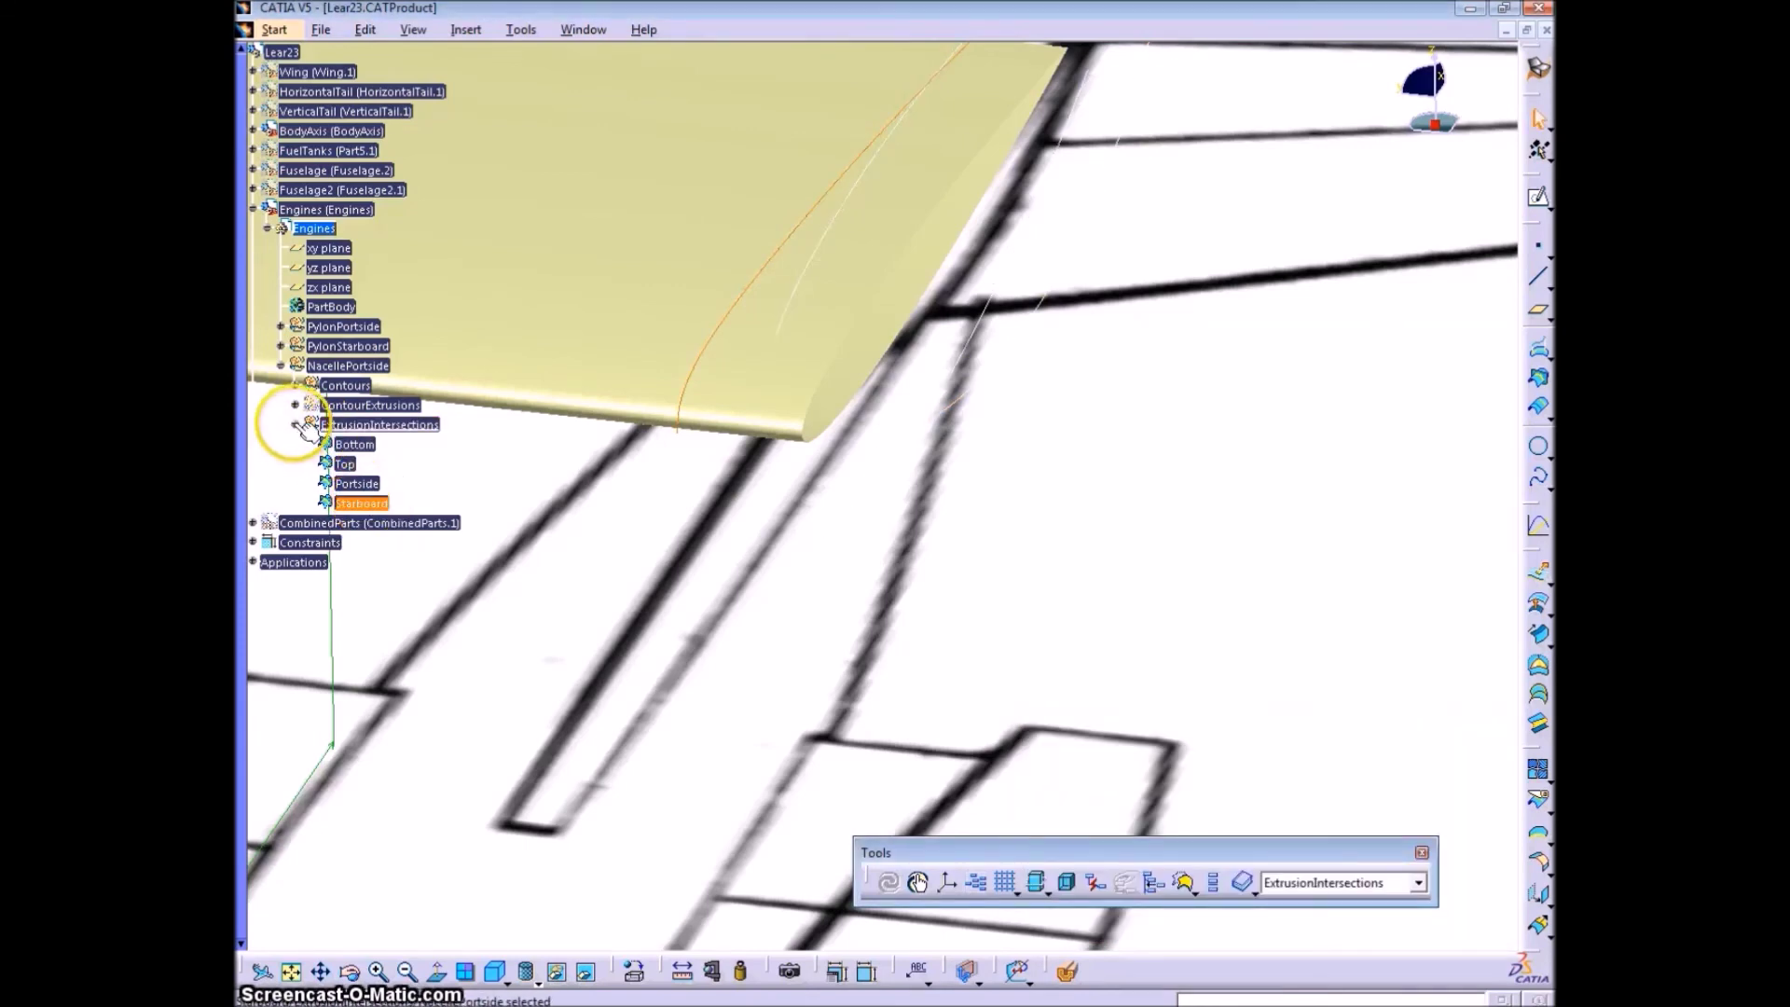